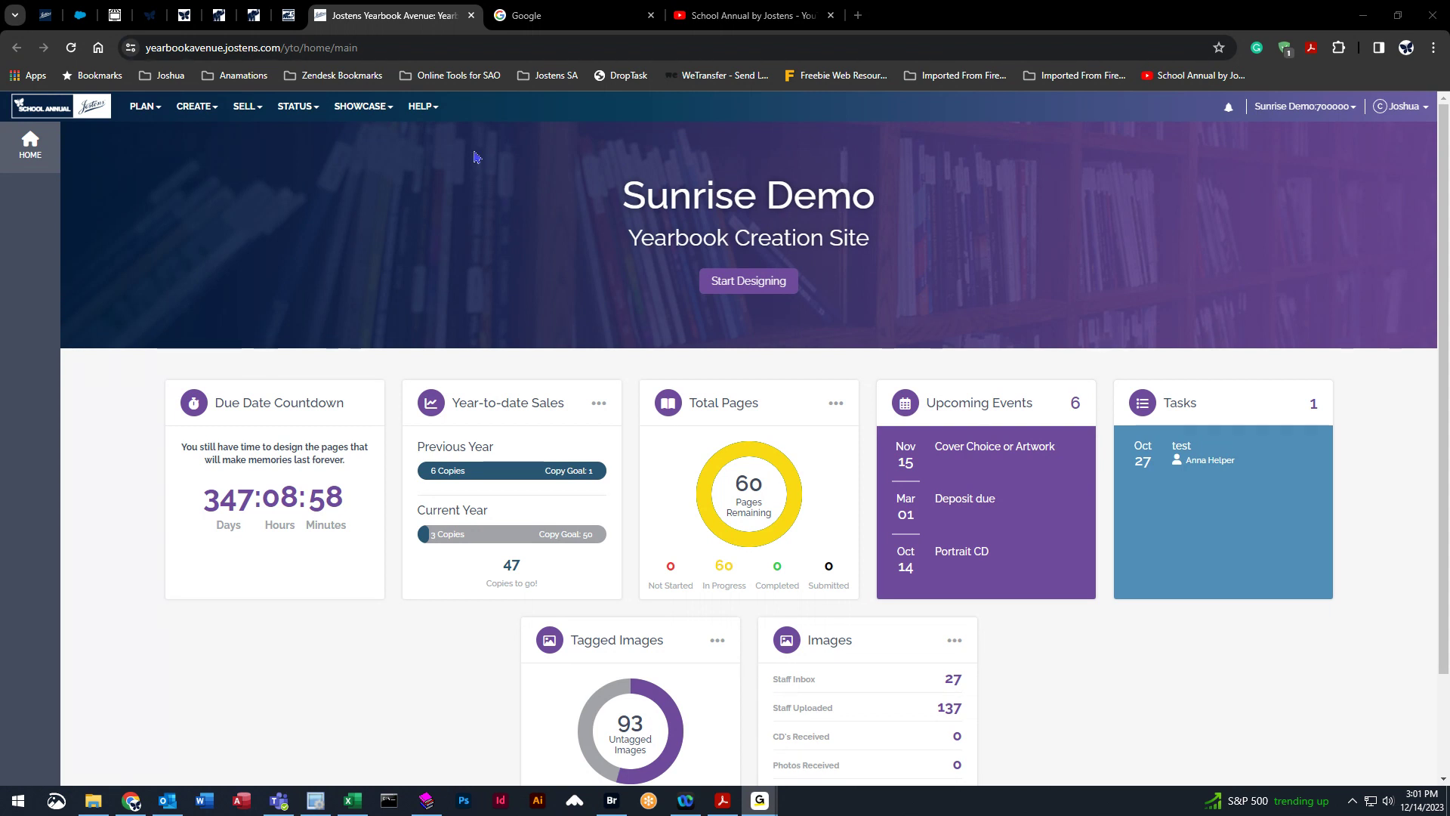
Open the page ladder and open spread 050 (Bleeds and Margins) in the layout editor.
click(143, 107)
click(176, 138)
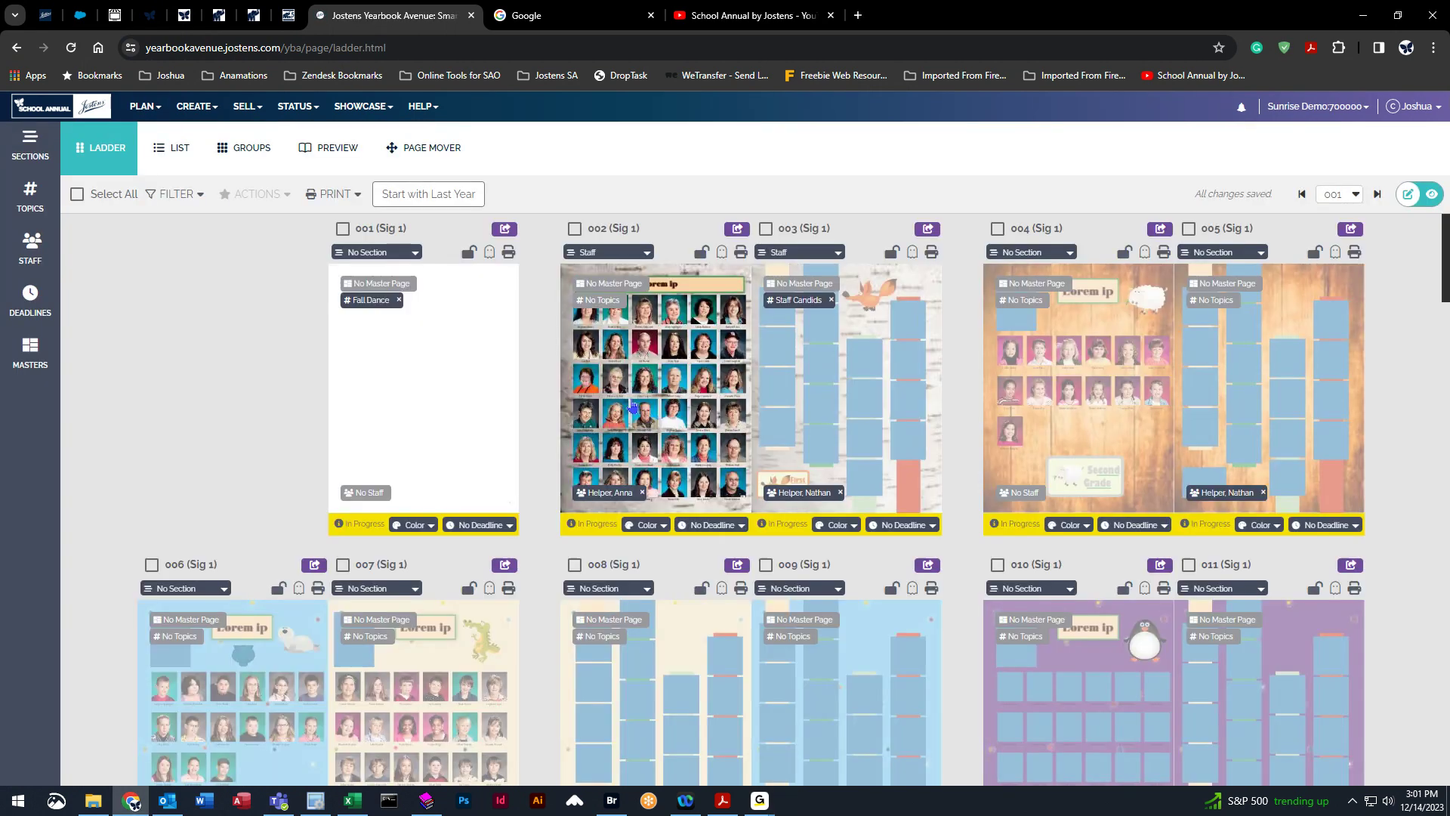
scroll(427, 478, down, 3)
scroll(644, 551, down, 20)
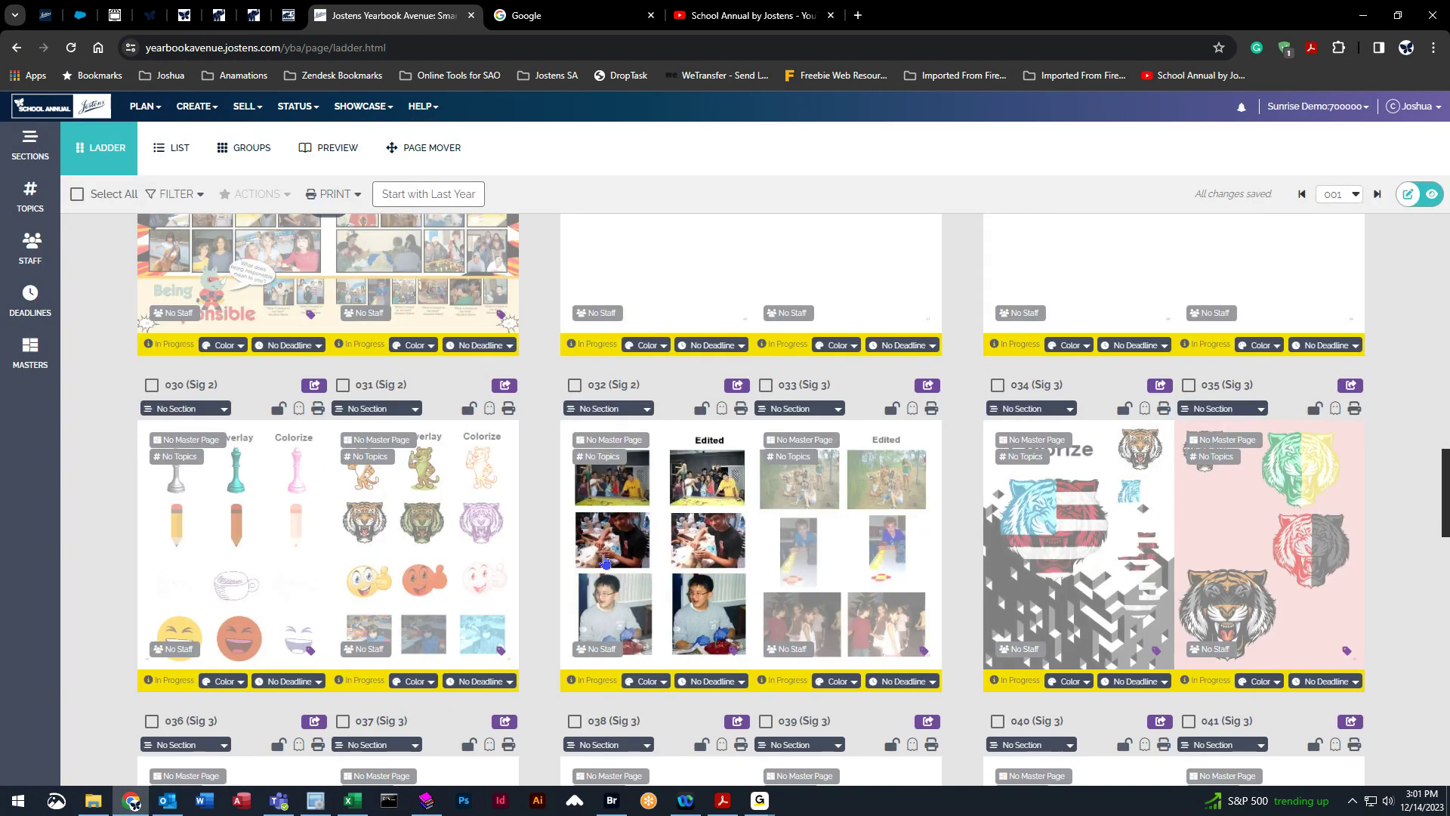
scroll(605, 564, down, 5)
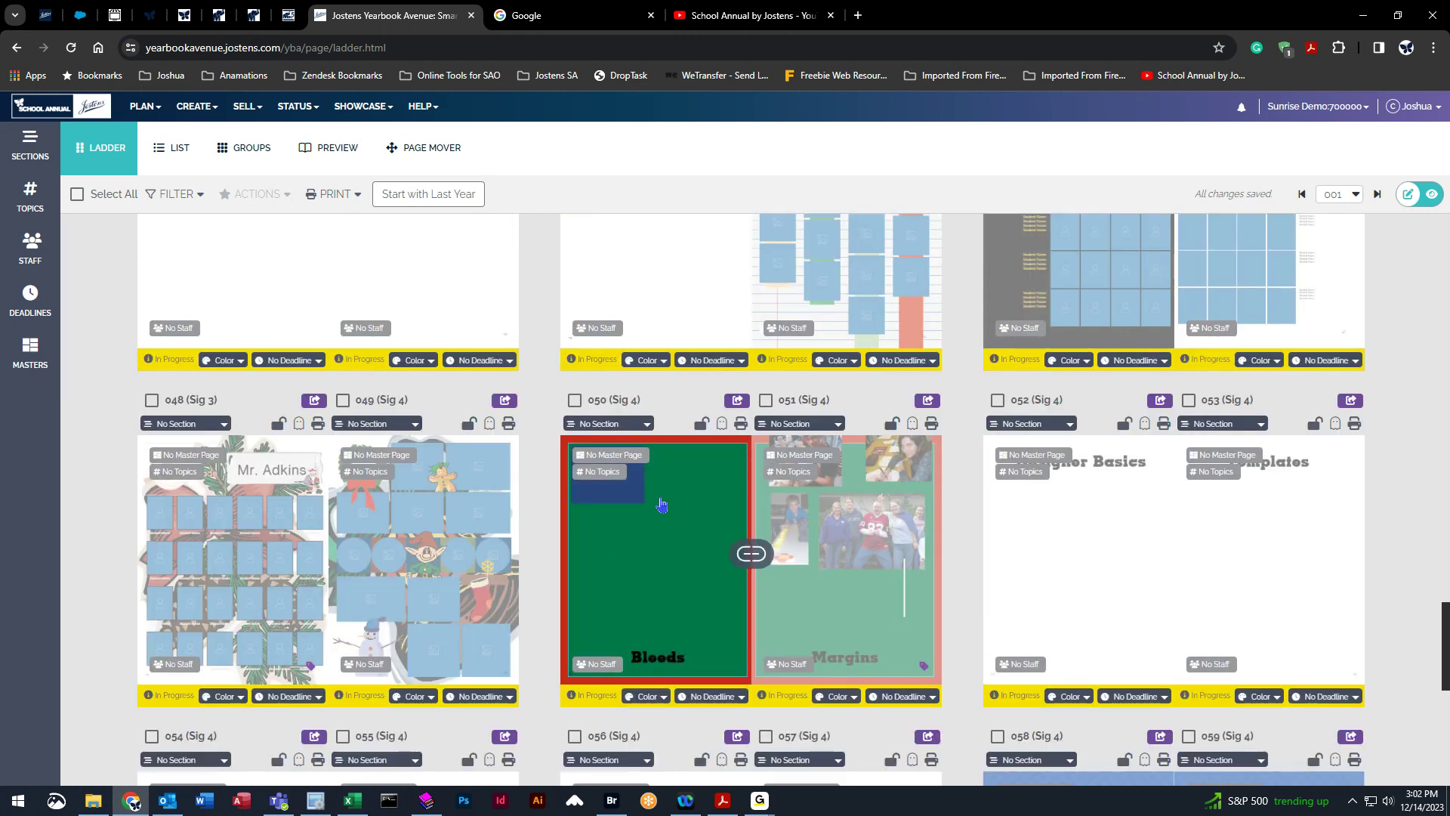
click(657, 502)
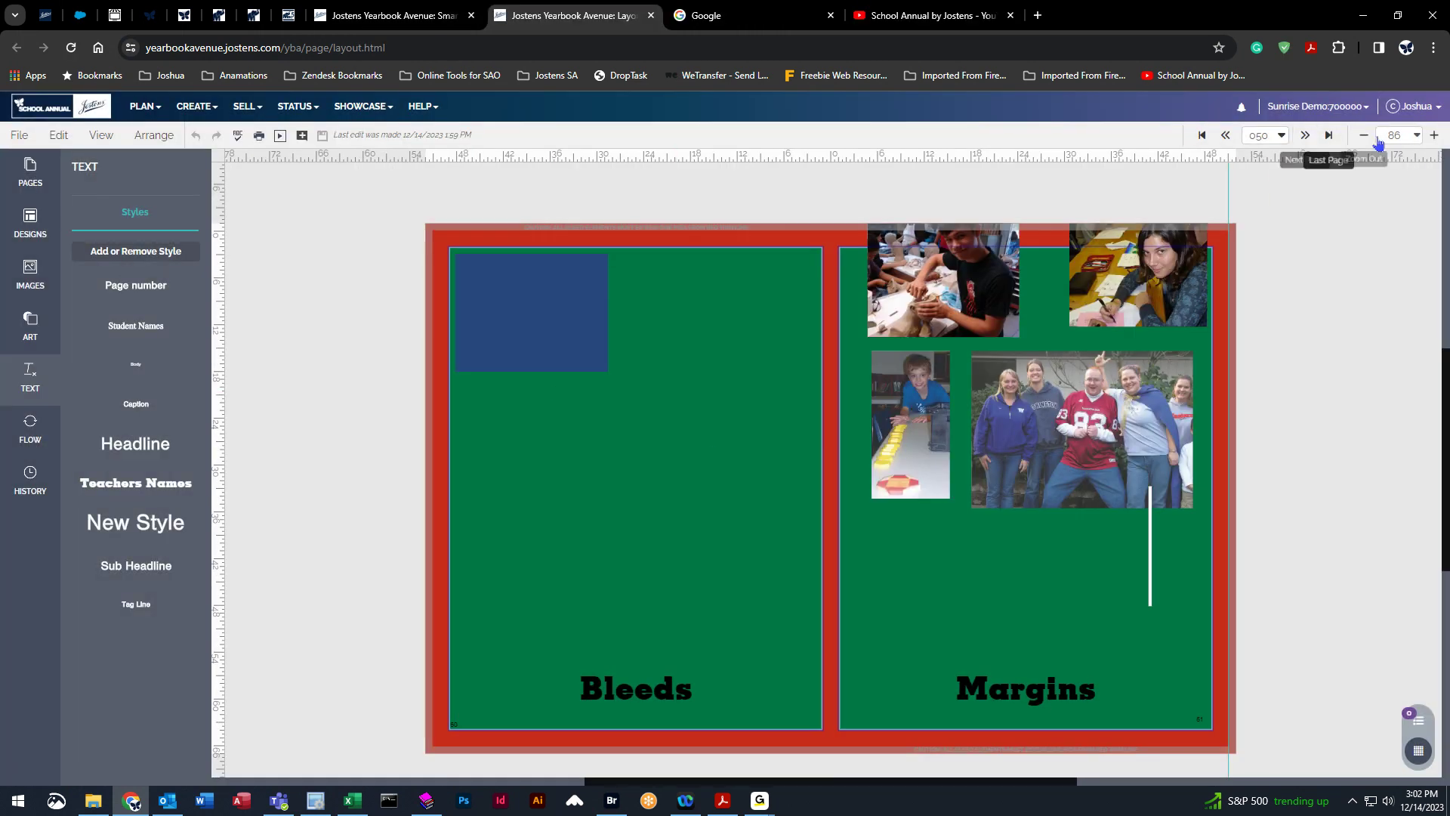
Zoom the spread to 300% to inspect the bleed and trim edges, then return to the fit view.
click(1416, 136)
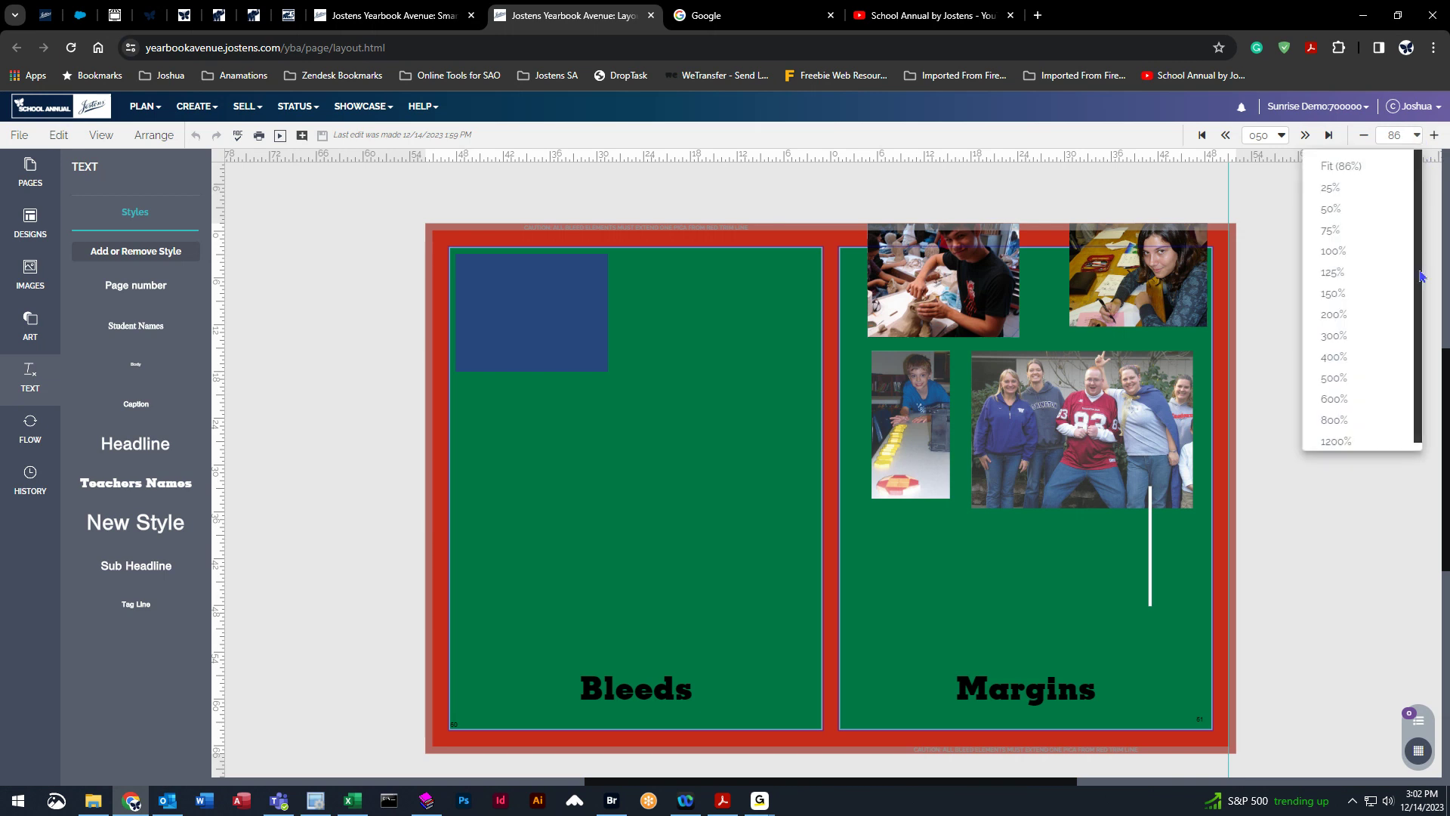
click(1367, 335)
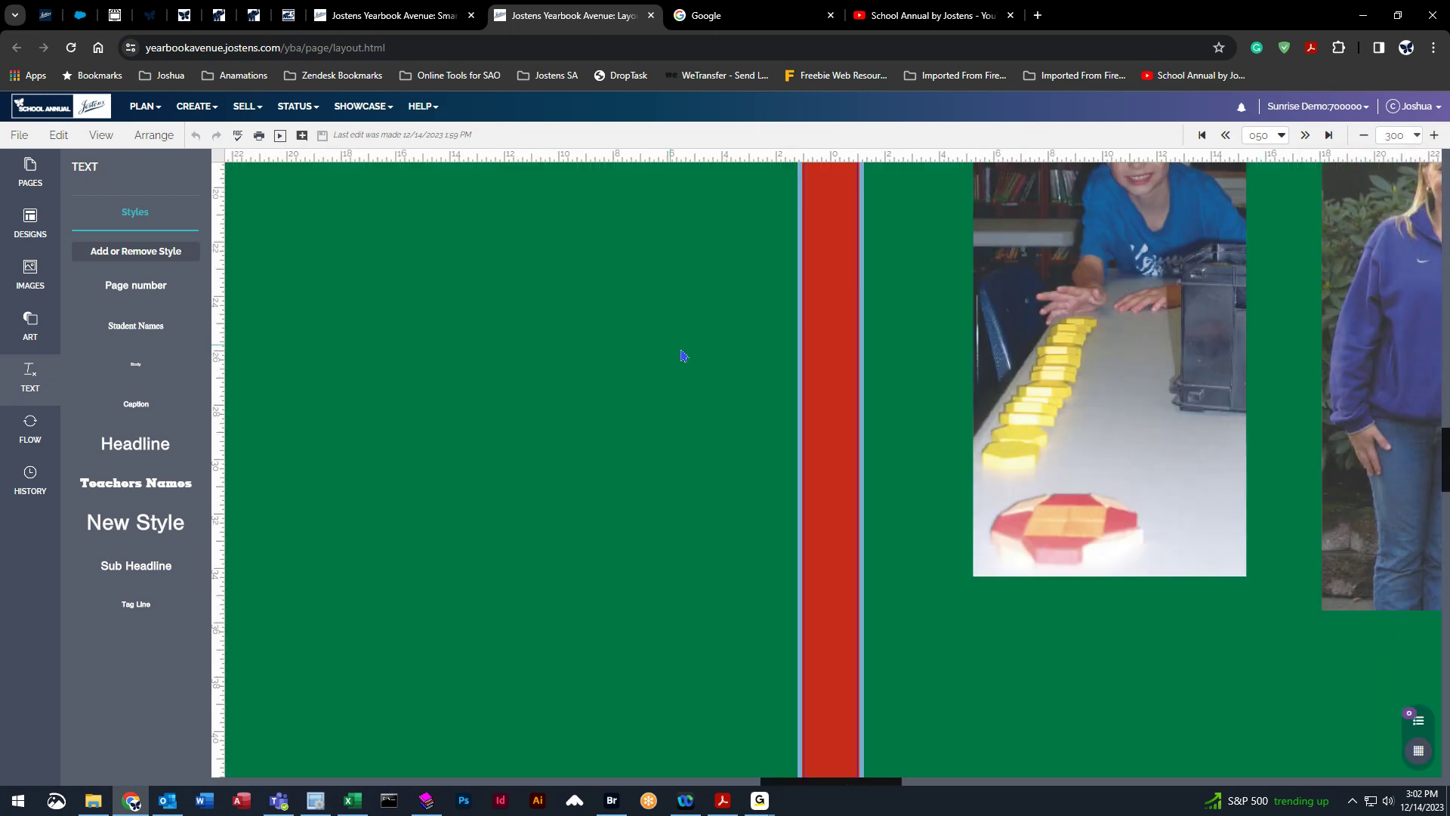
drag(863, 787, 758, 786)
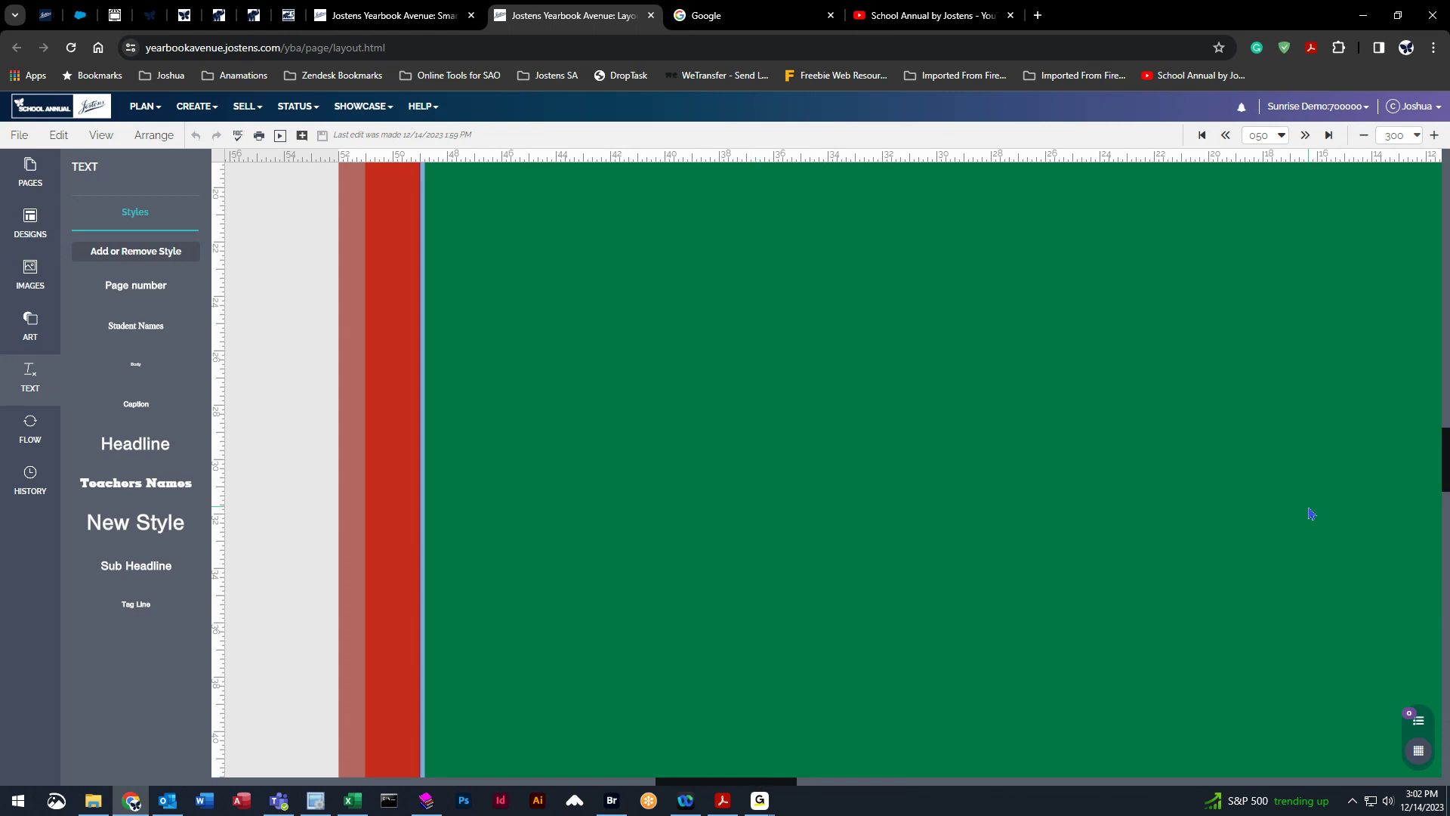
drag(1443, 455, 1443, 398)
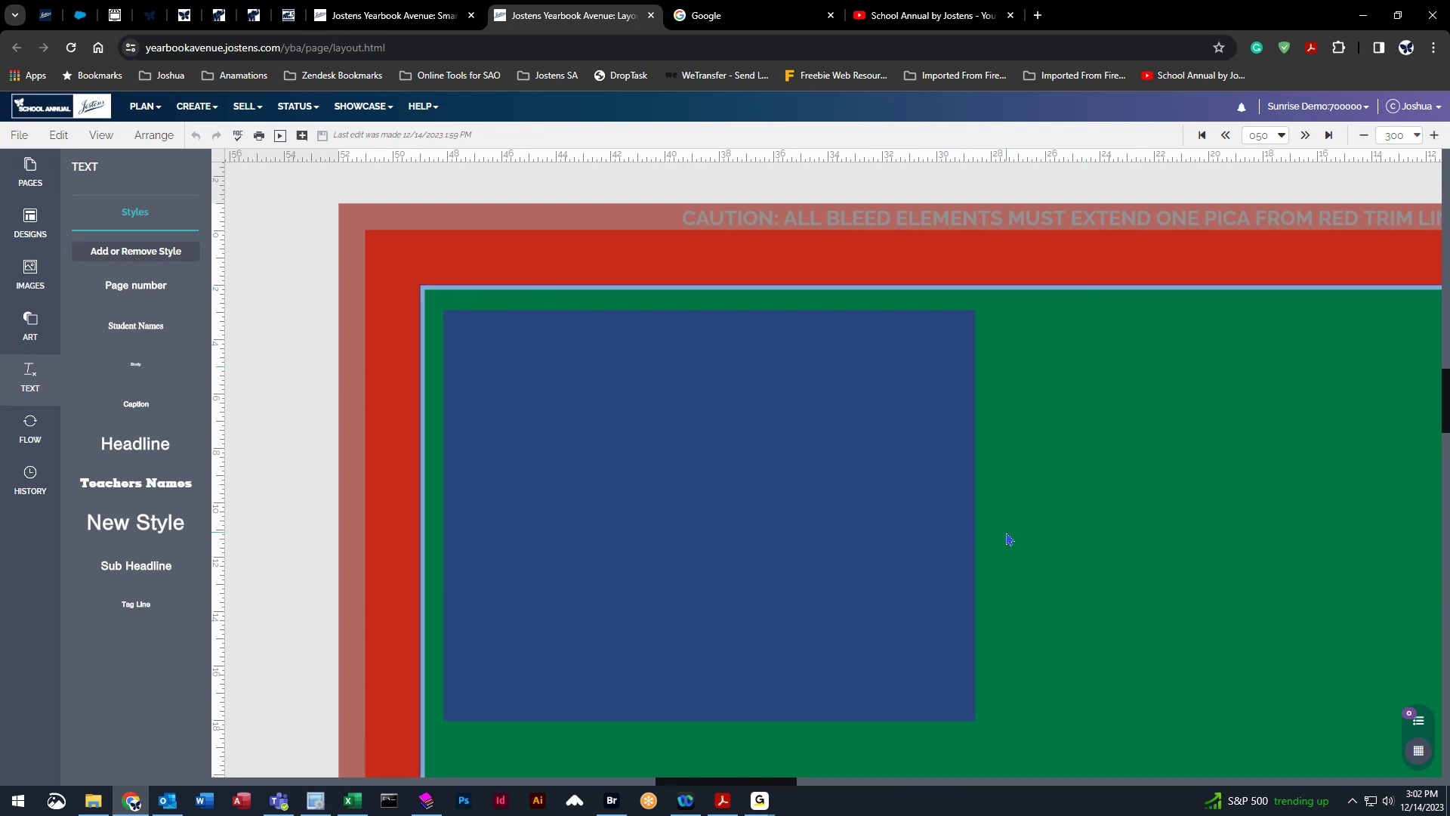
click(1417, 136)
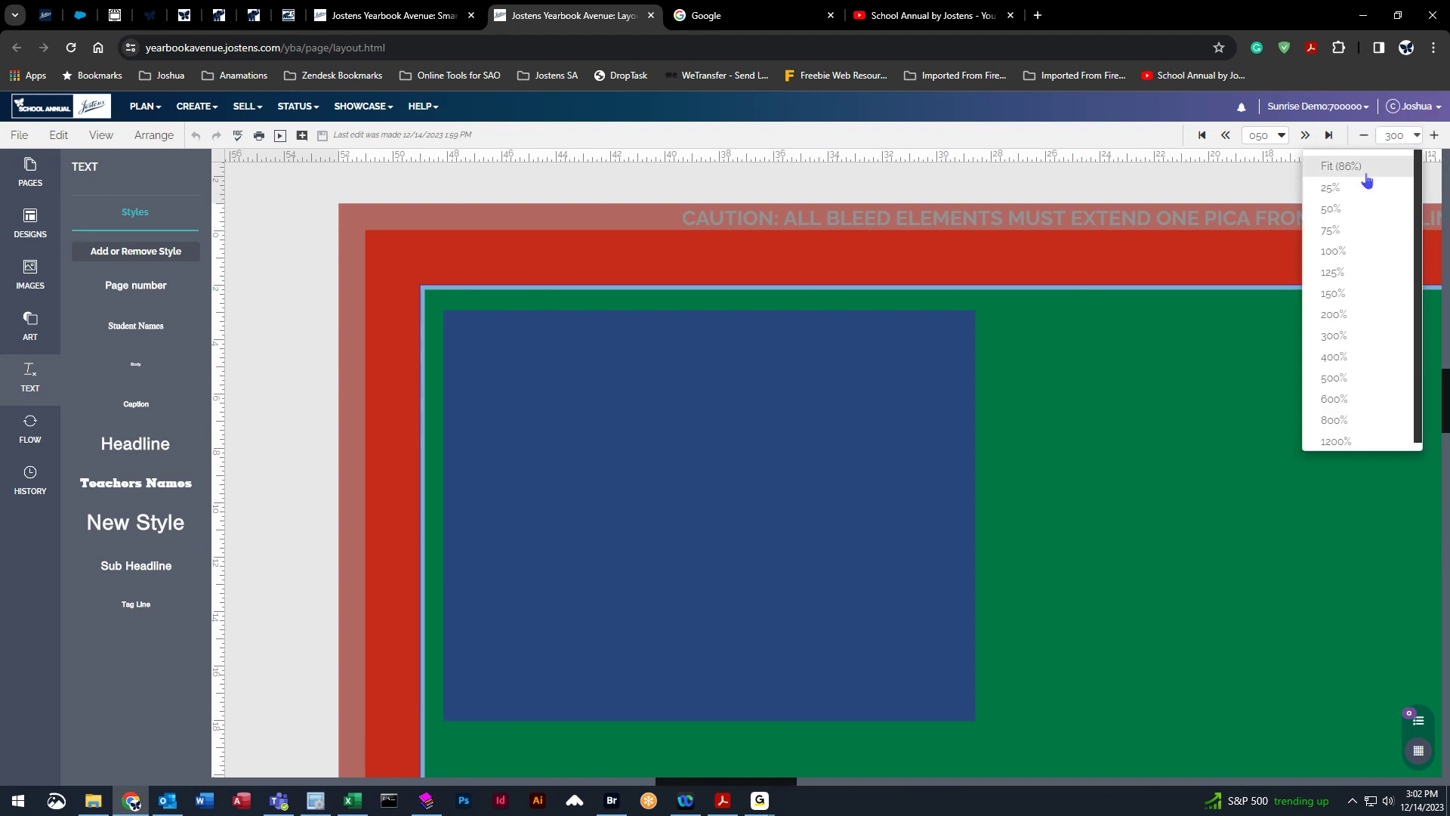
click(1321, 165)
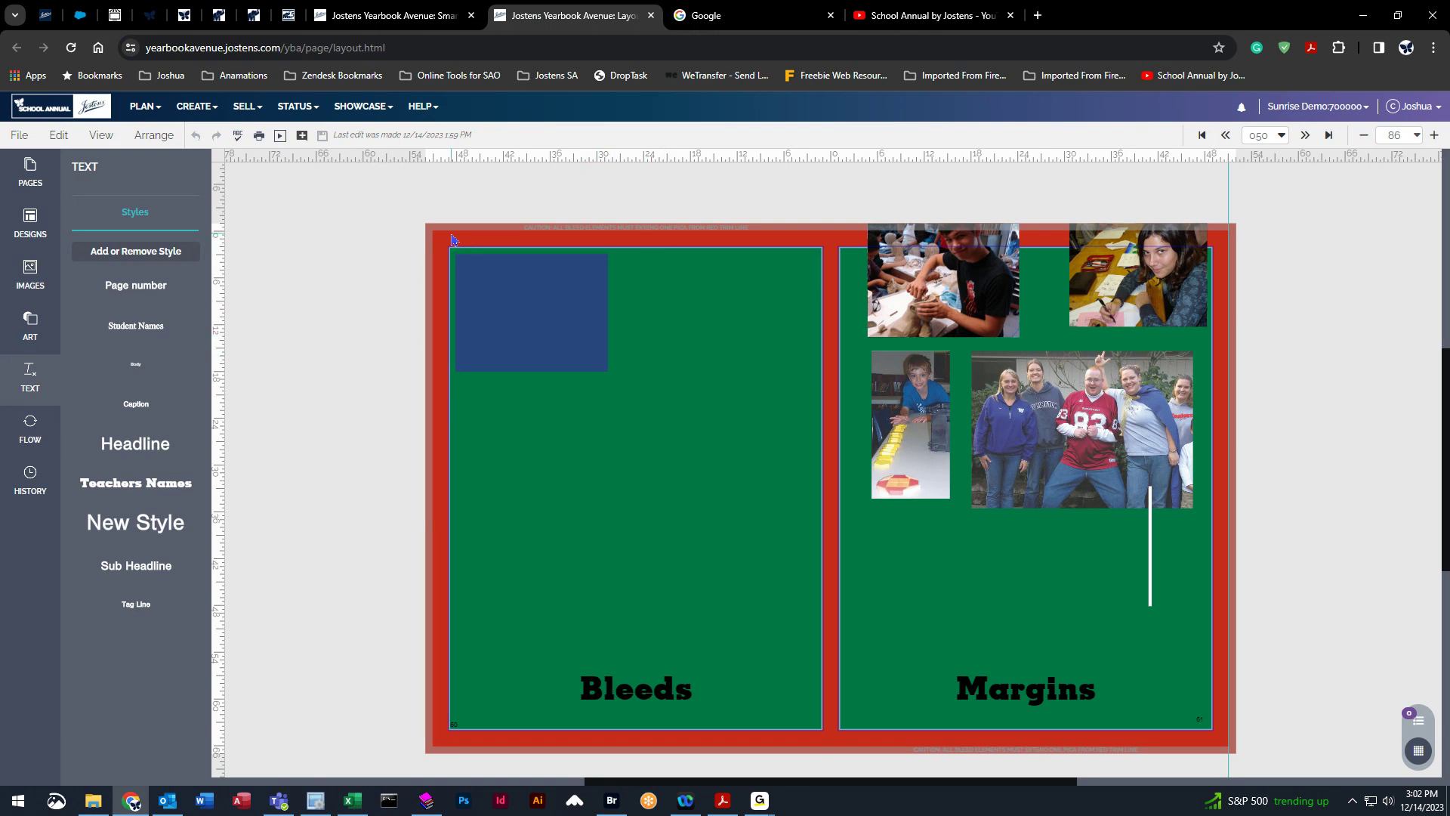
Drag the blue box out to the spread's top-left bleed corner and back inside the margin.
click(441, 319)
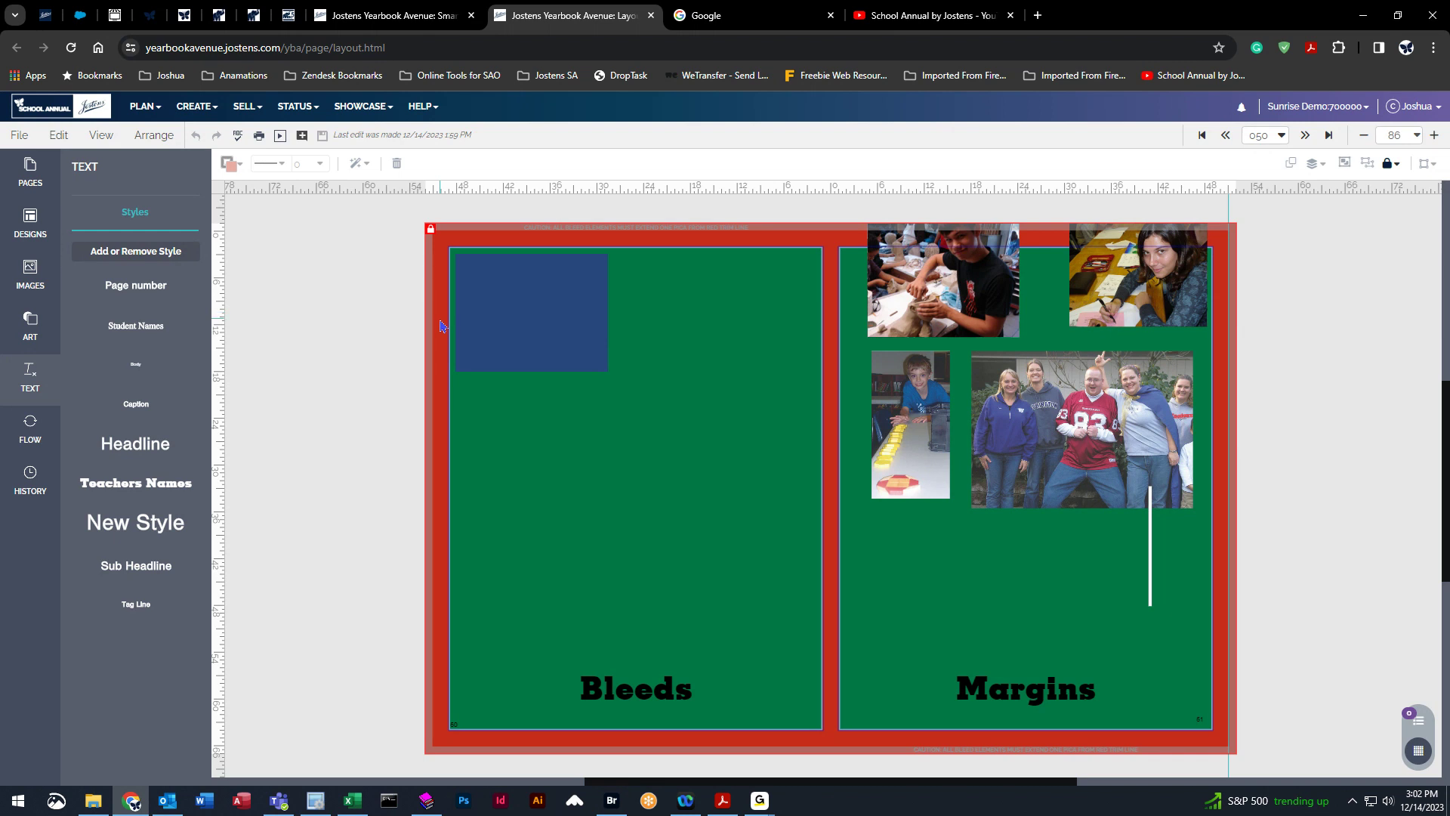
click(393, 269)
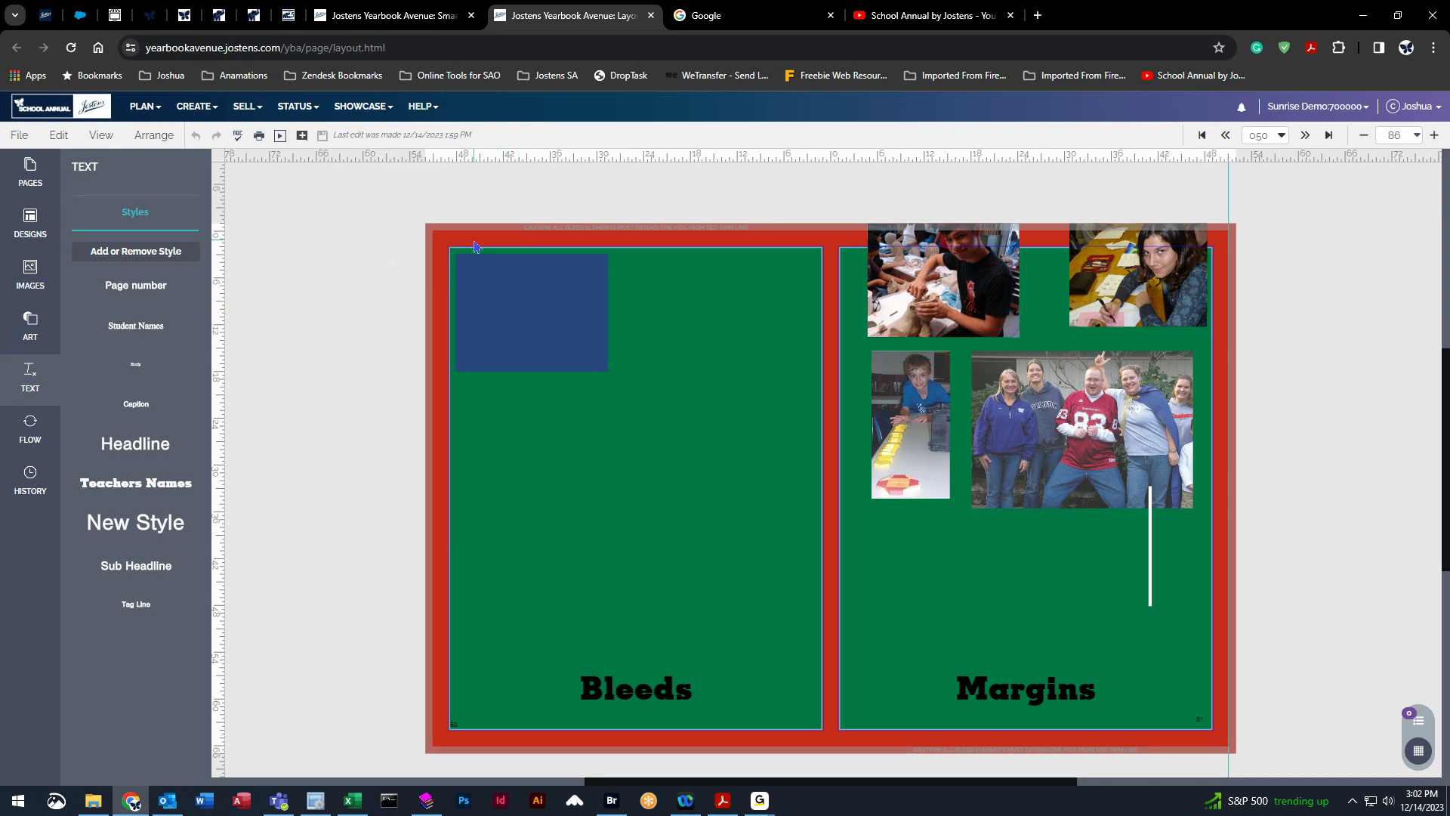
drag(508, 294, 473, 251)
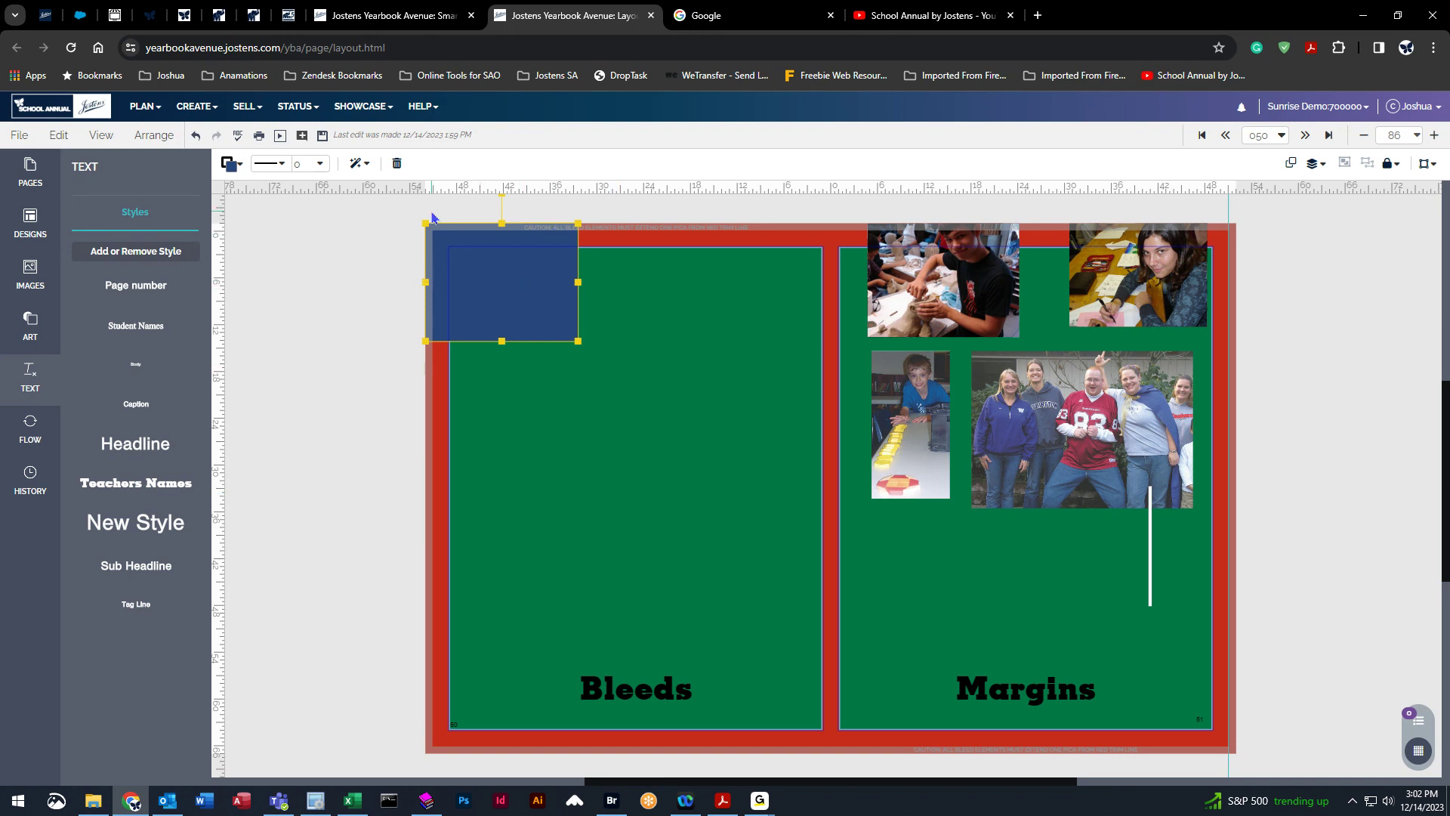
drag(504, 275, 541, 315)
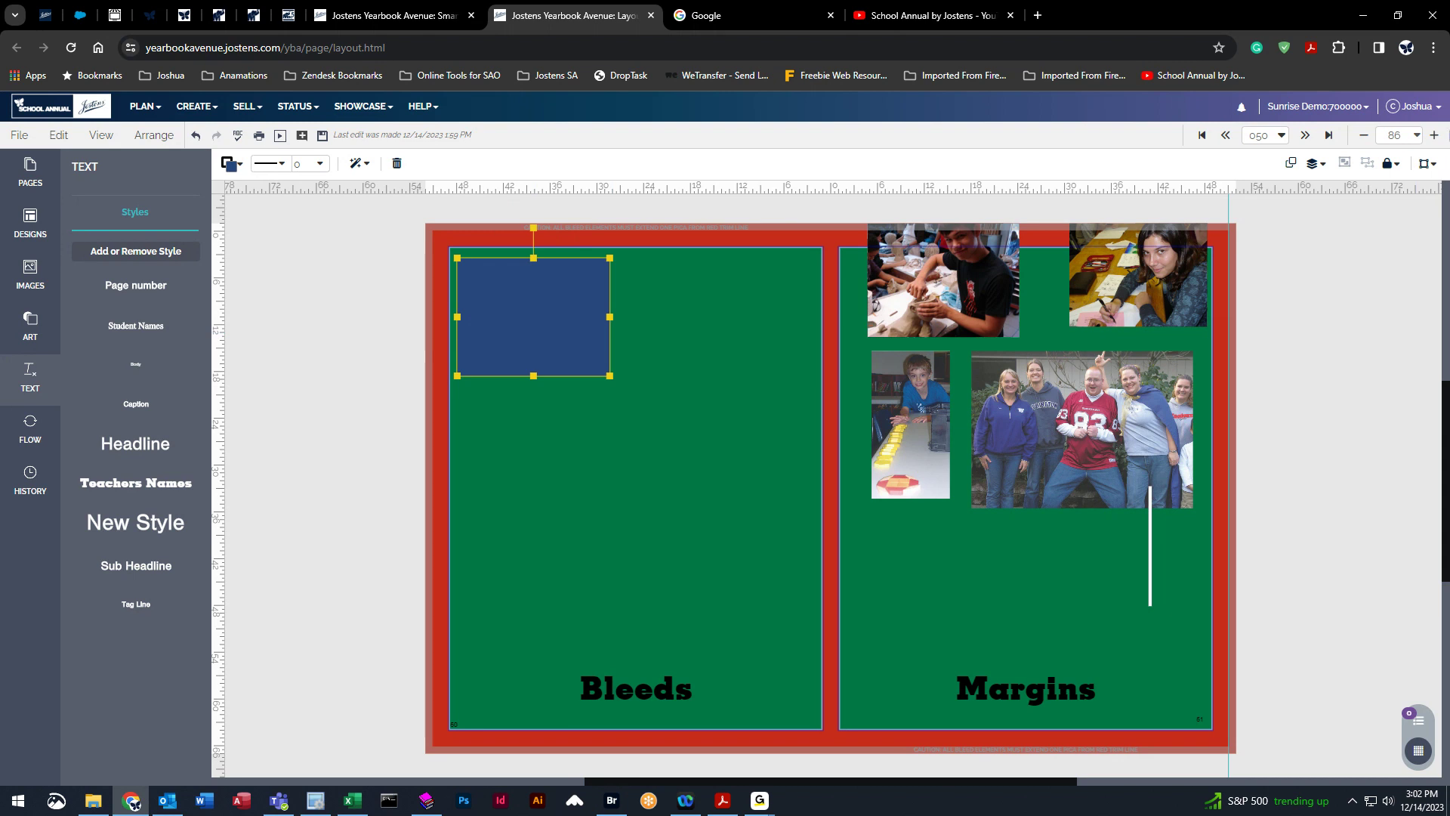
At 300% zoom, drag the blue box so it extends out into the top-left bleed area.
click(1417, 135)
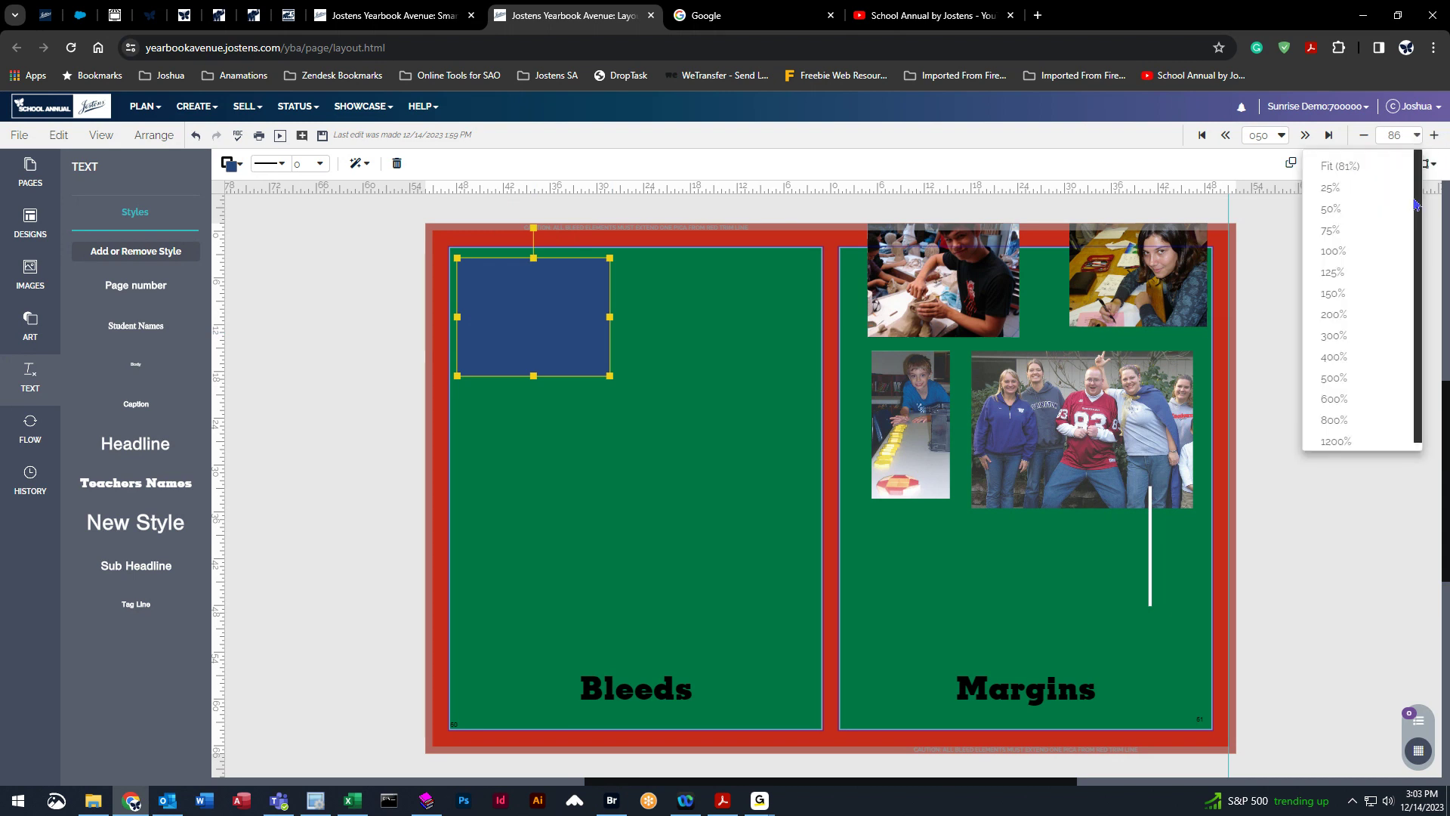
click(1366, 335)
scroll(710, 306, up, 1)
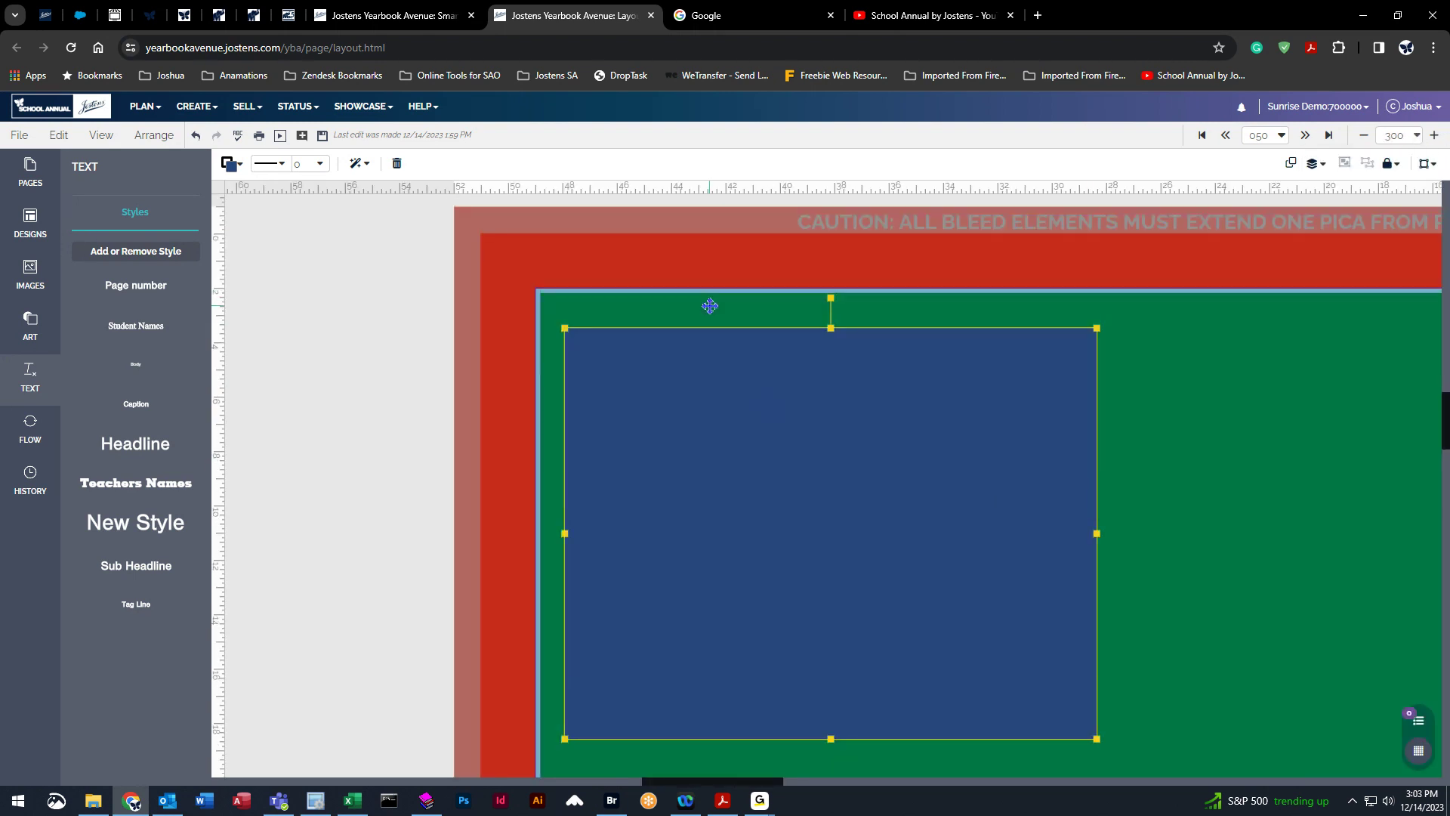
drag(751, 785, 791, 785)
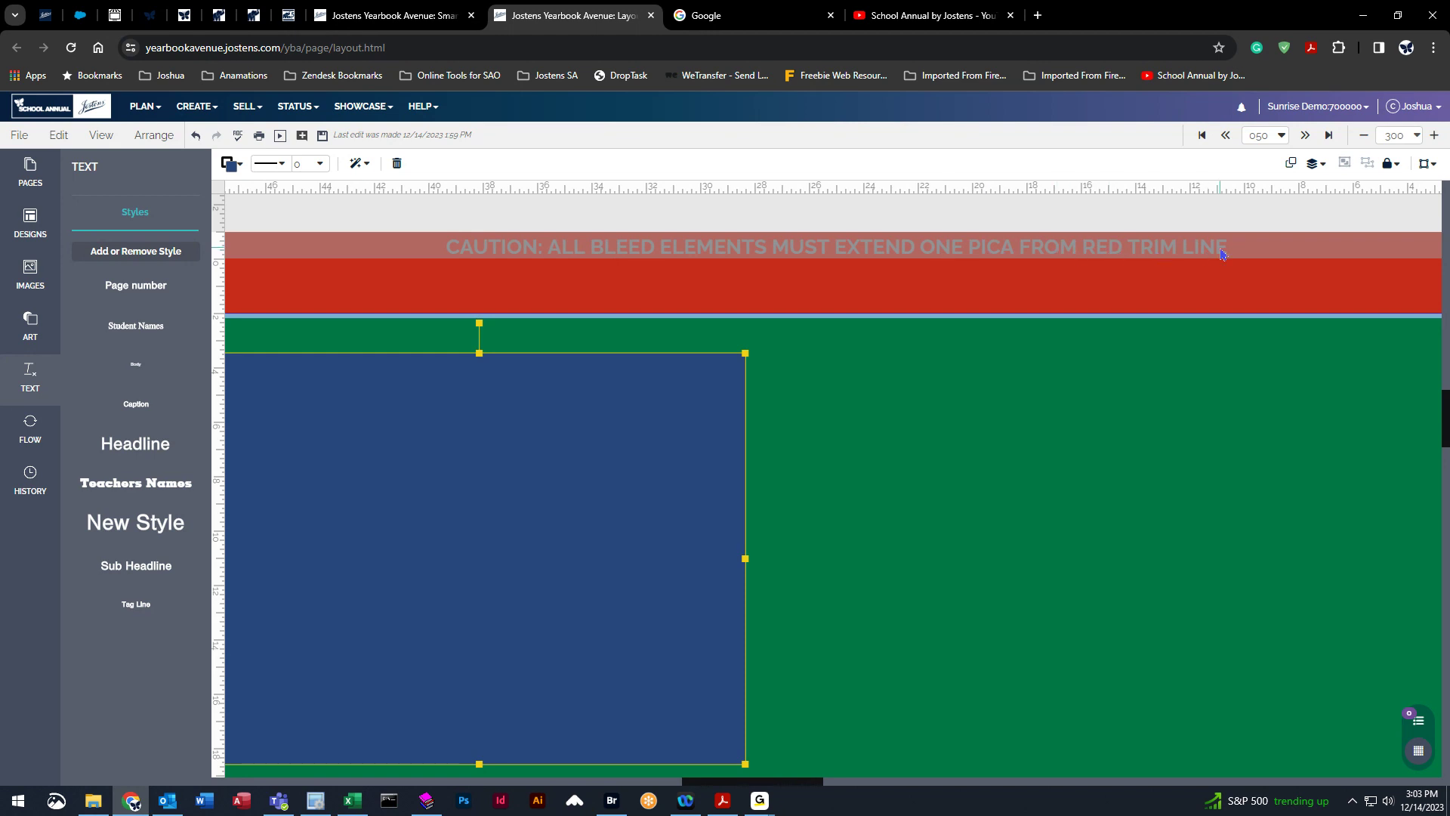
drag(795, 787, 766, 786)
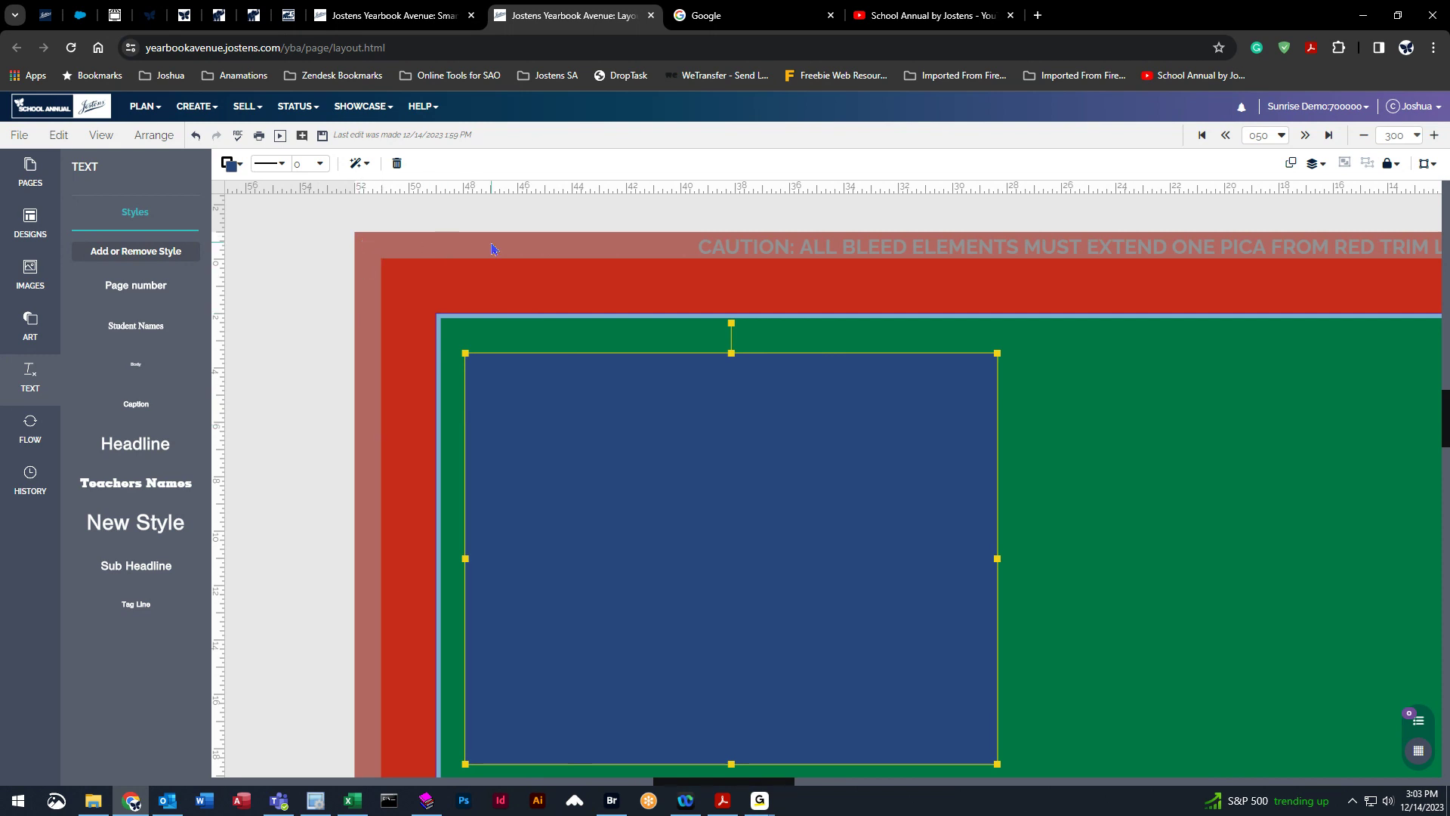
drag(695, 599, 664, 553)
drag(639, 632, 590, 583)
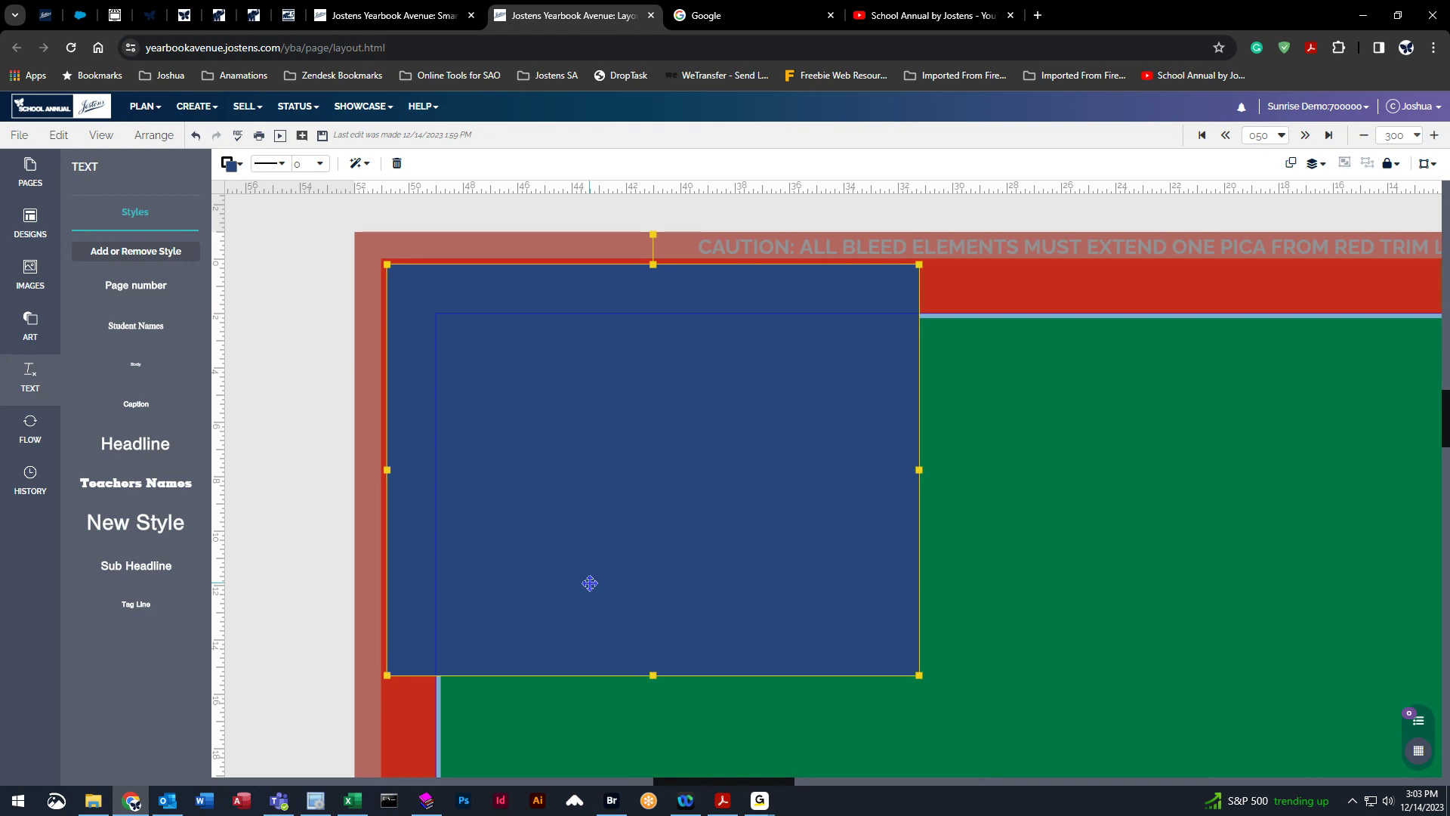
drag(590, 583, 547, 548)
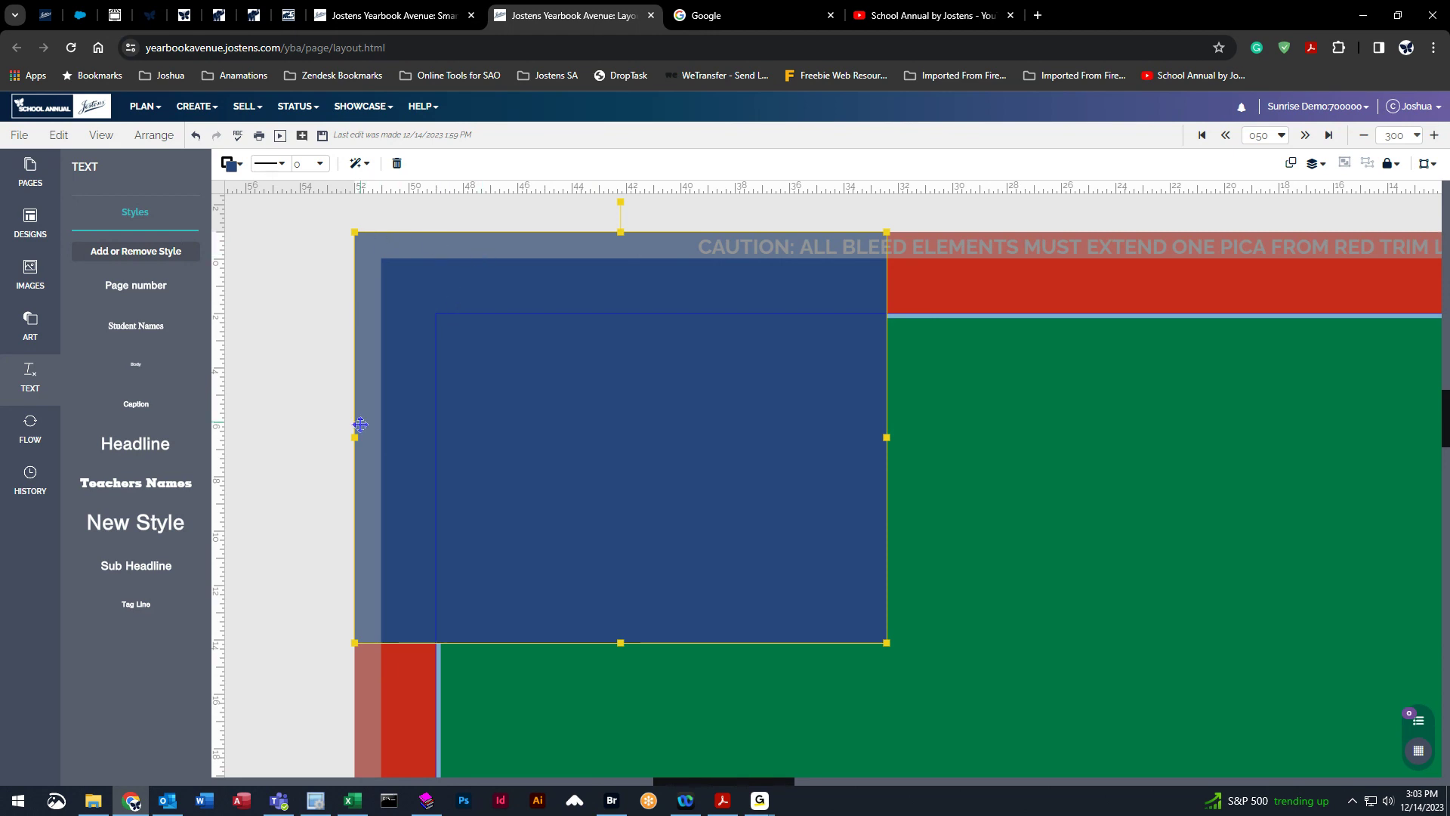
Move the blue box back so its top-left corner snaps to the inner margin corner.
drag(559, 450, 648, 539)
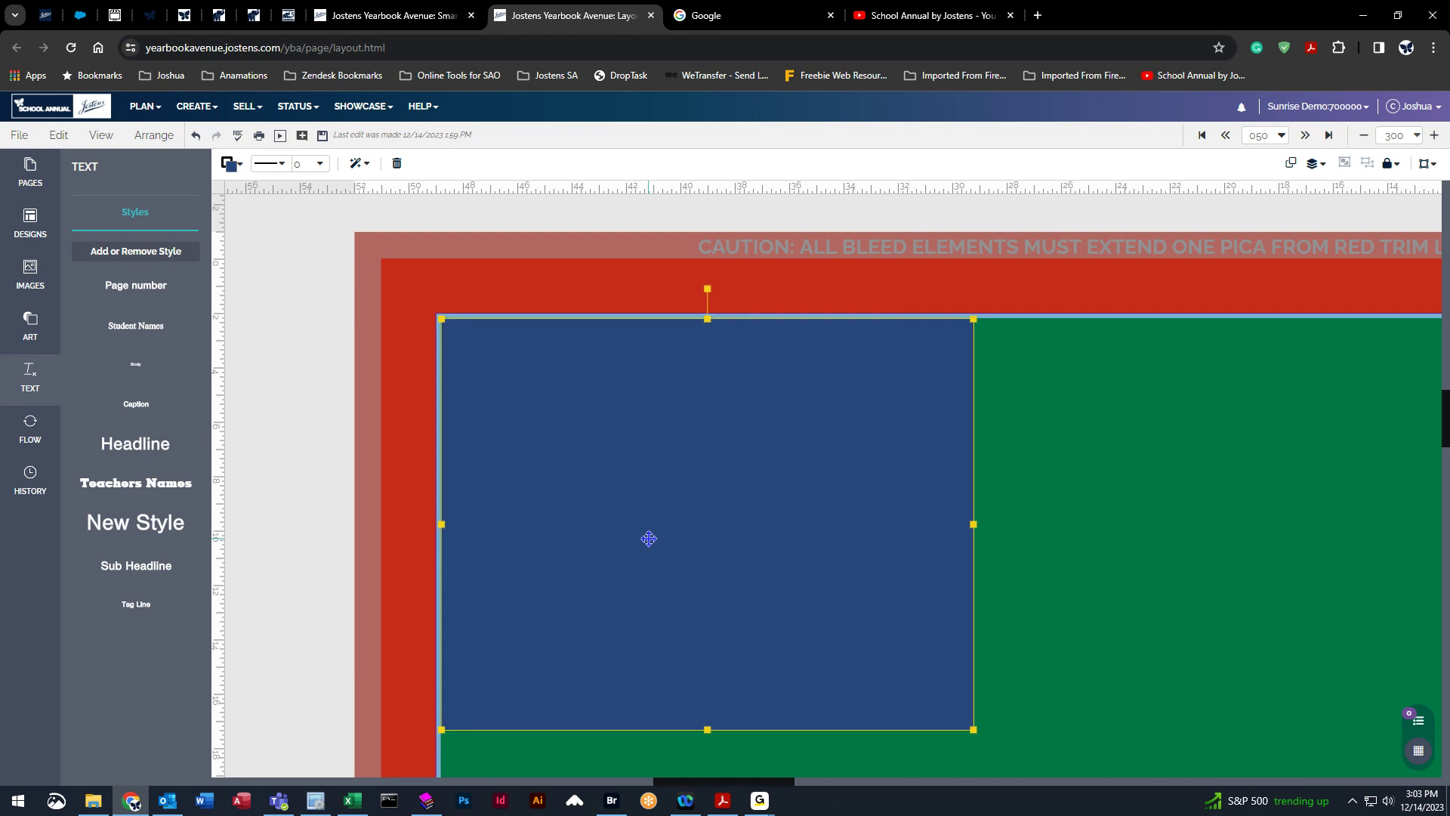
click(1055, 504)
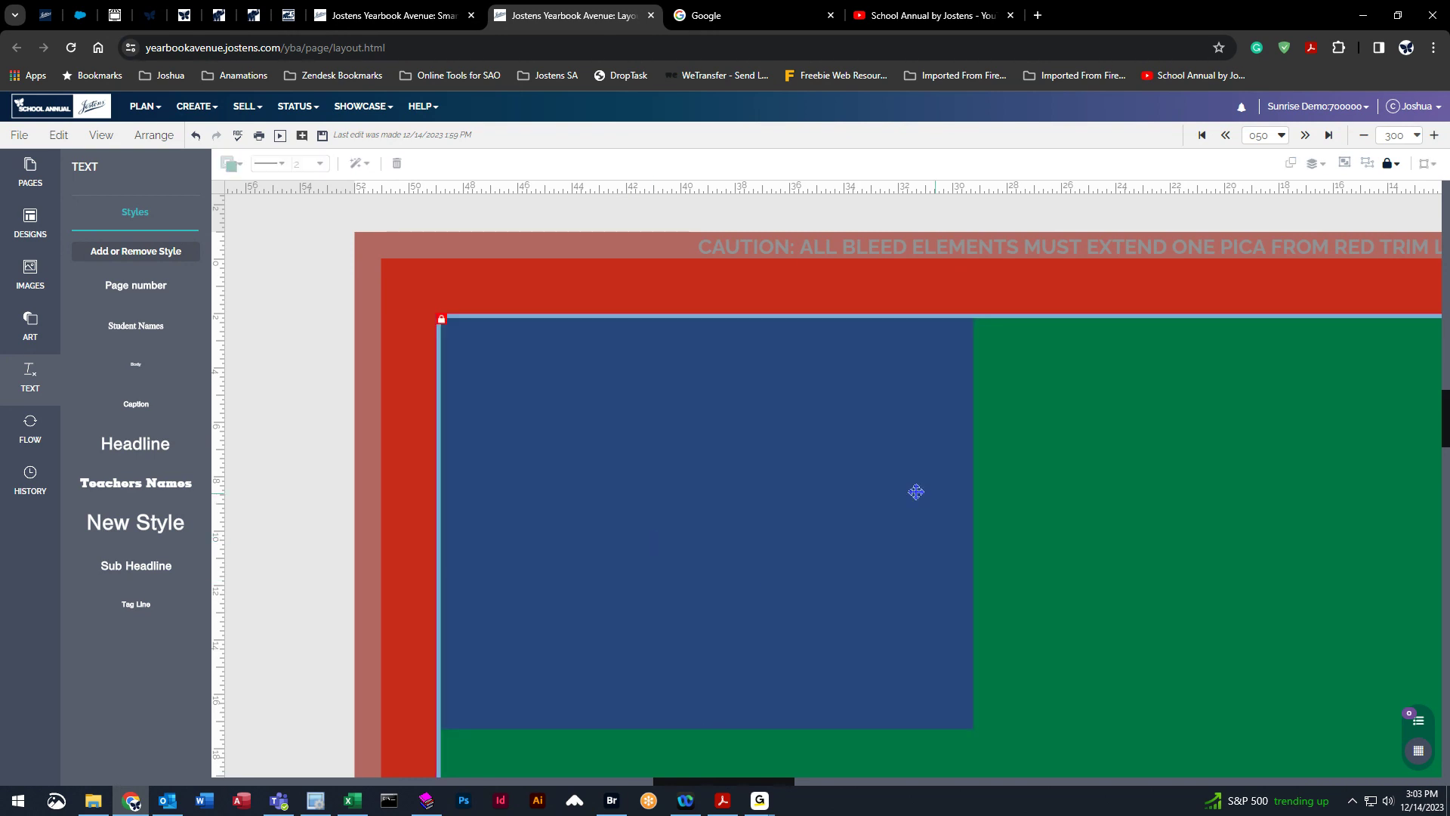
click(334, 305)
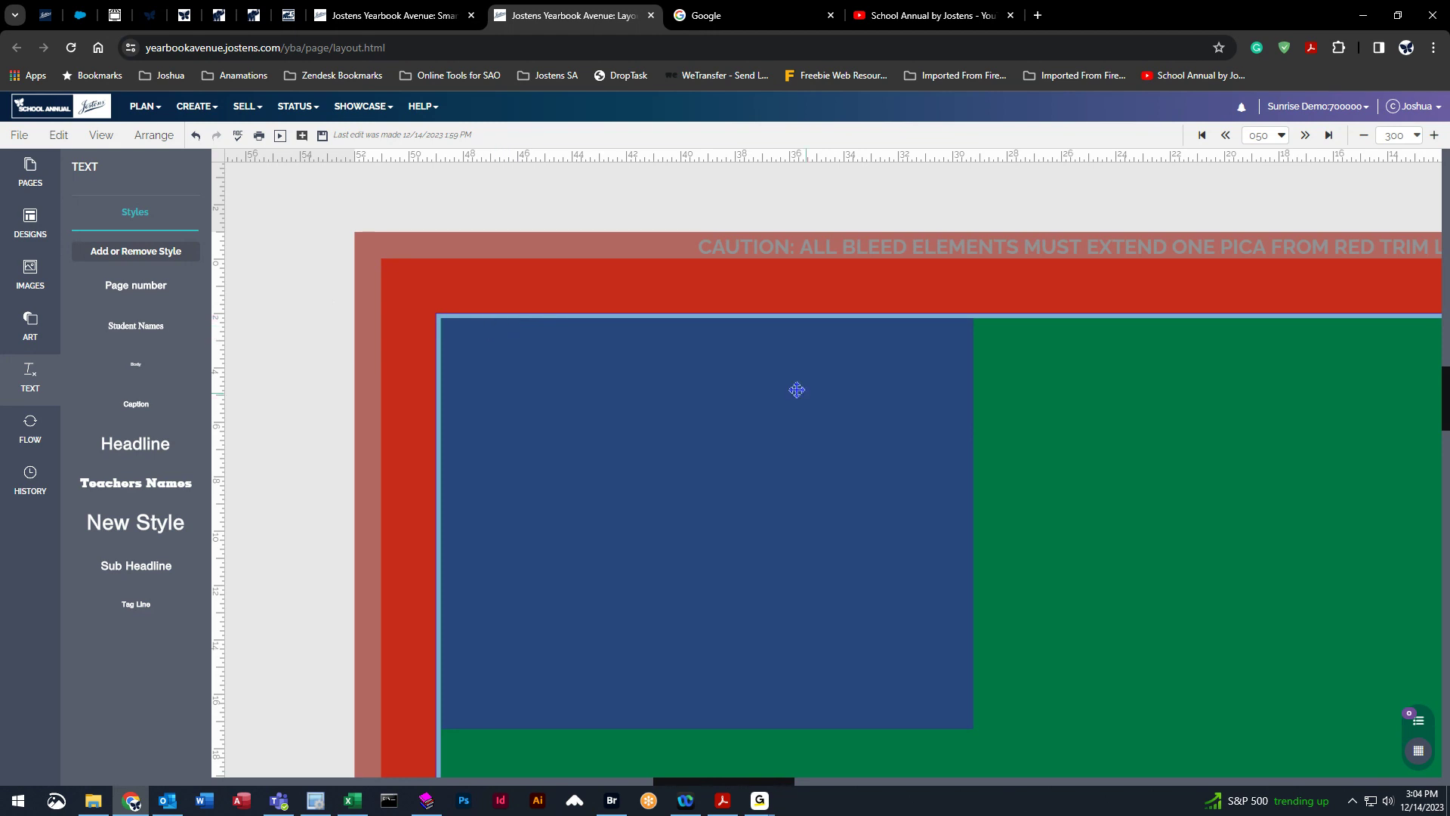
Widen the blue box by stretching its right edge further across the left page.
click(823, 401)
drag(974, 523, 1434, 522)
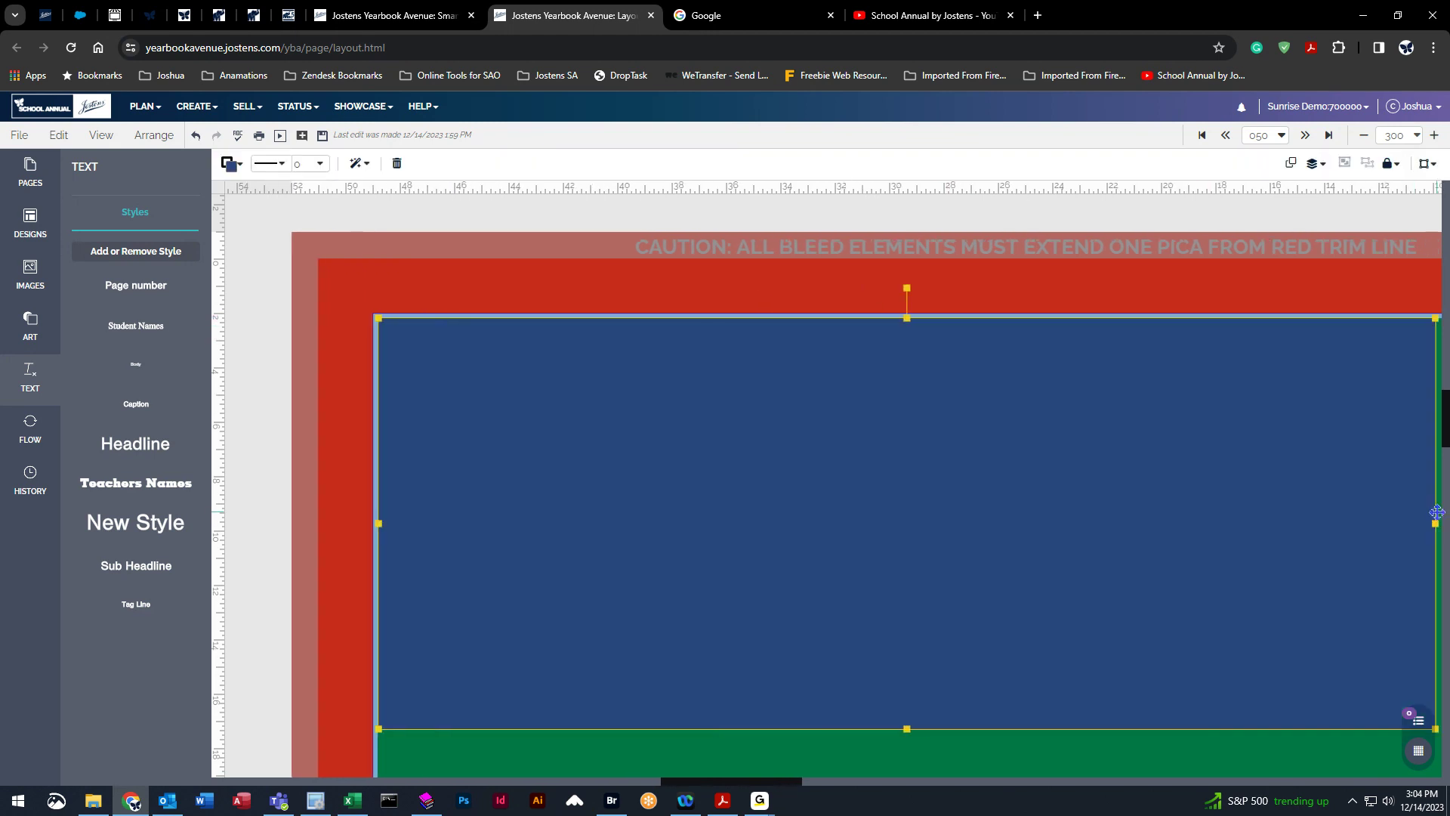
click(909, 736)
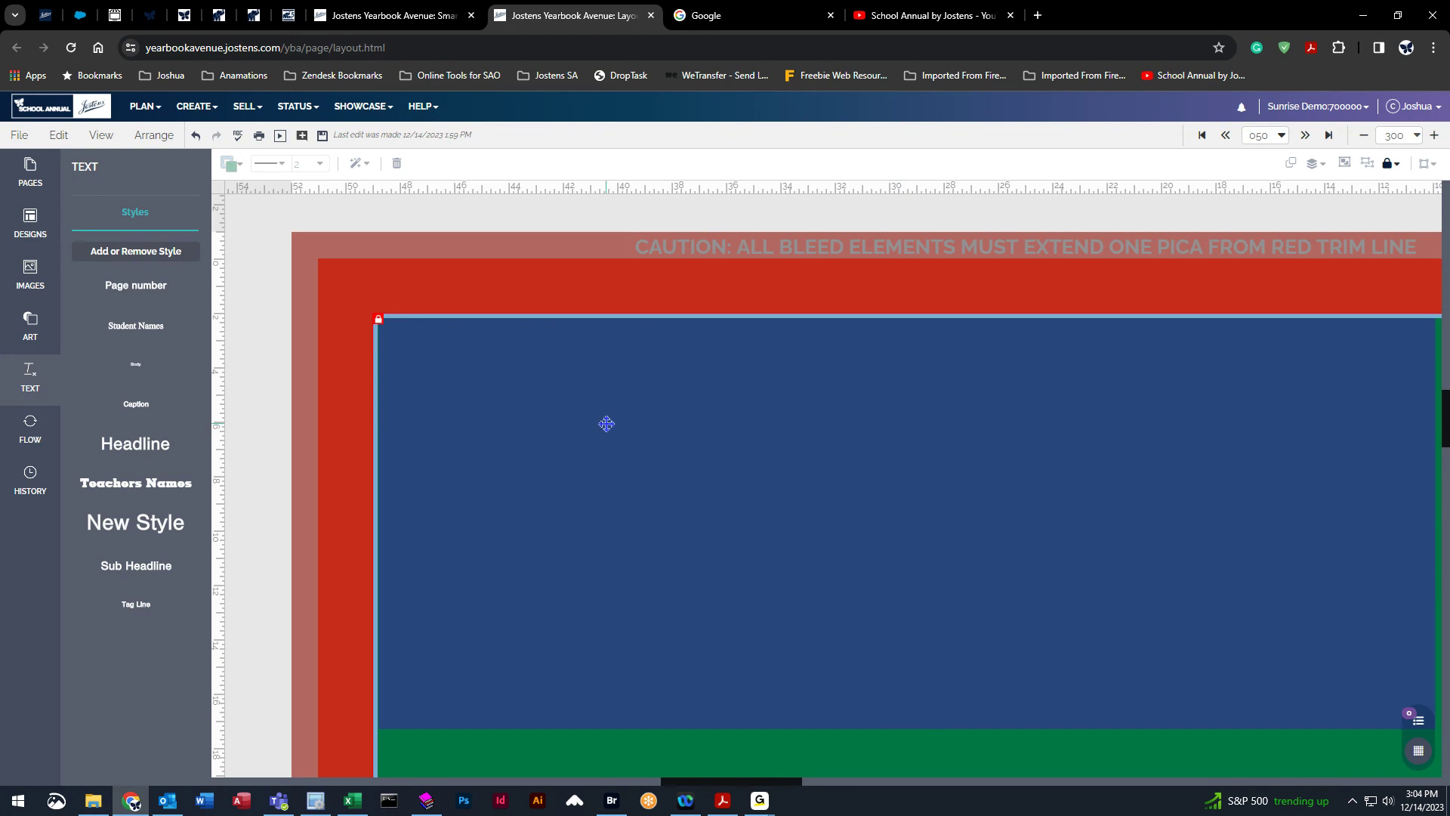
Move the blue box up and left so it extends to the top and left bleed edges.
scroll(252, 403, left, 1)
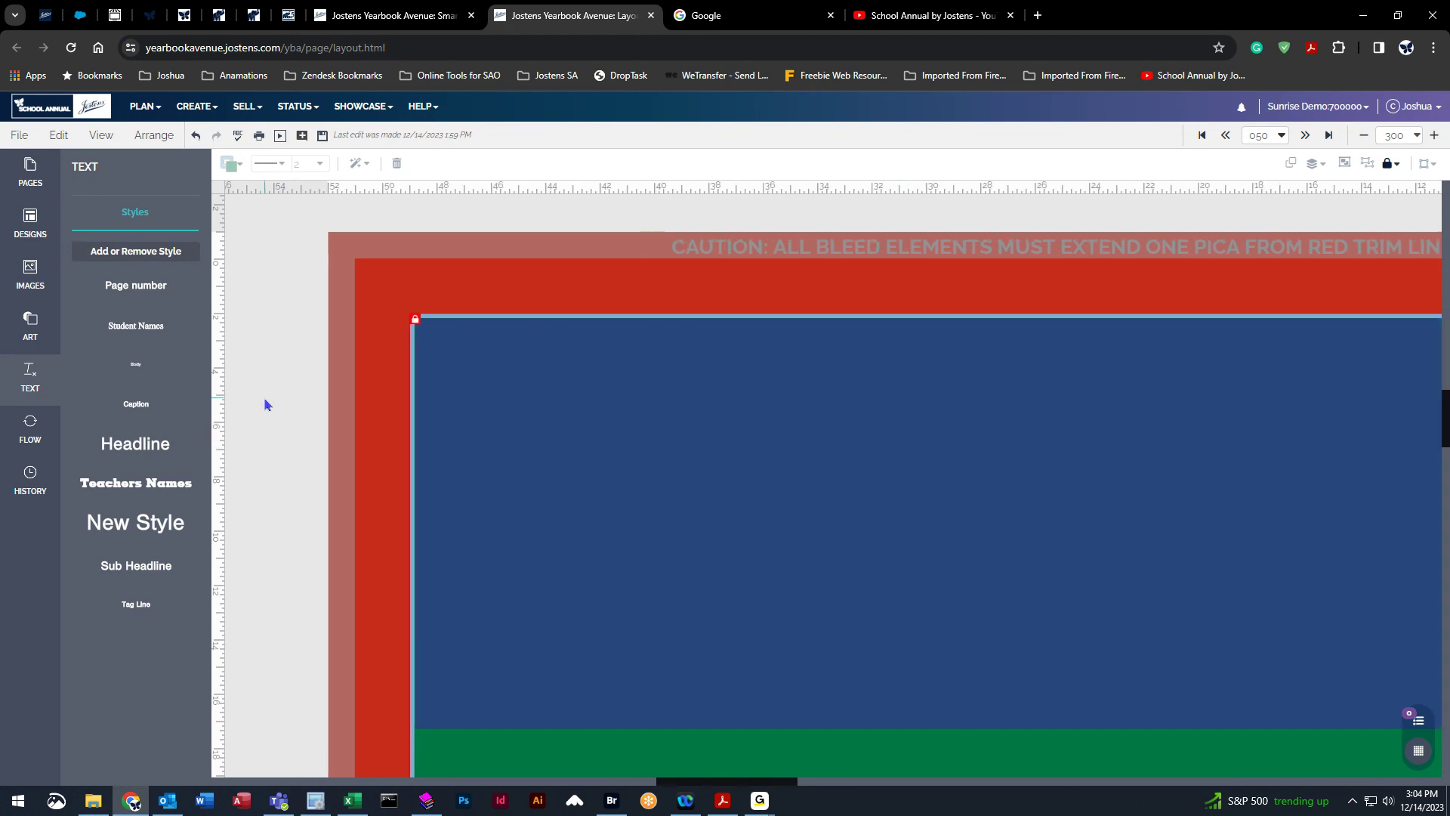
scroll(266, 396, left, 1)
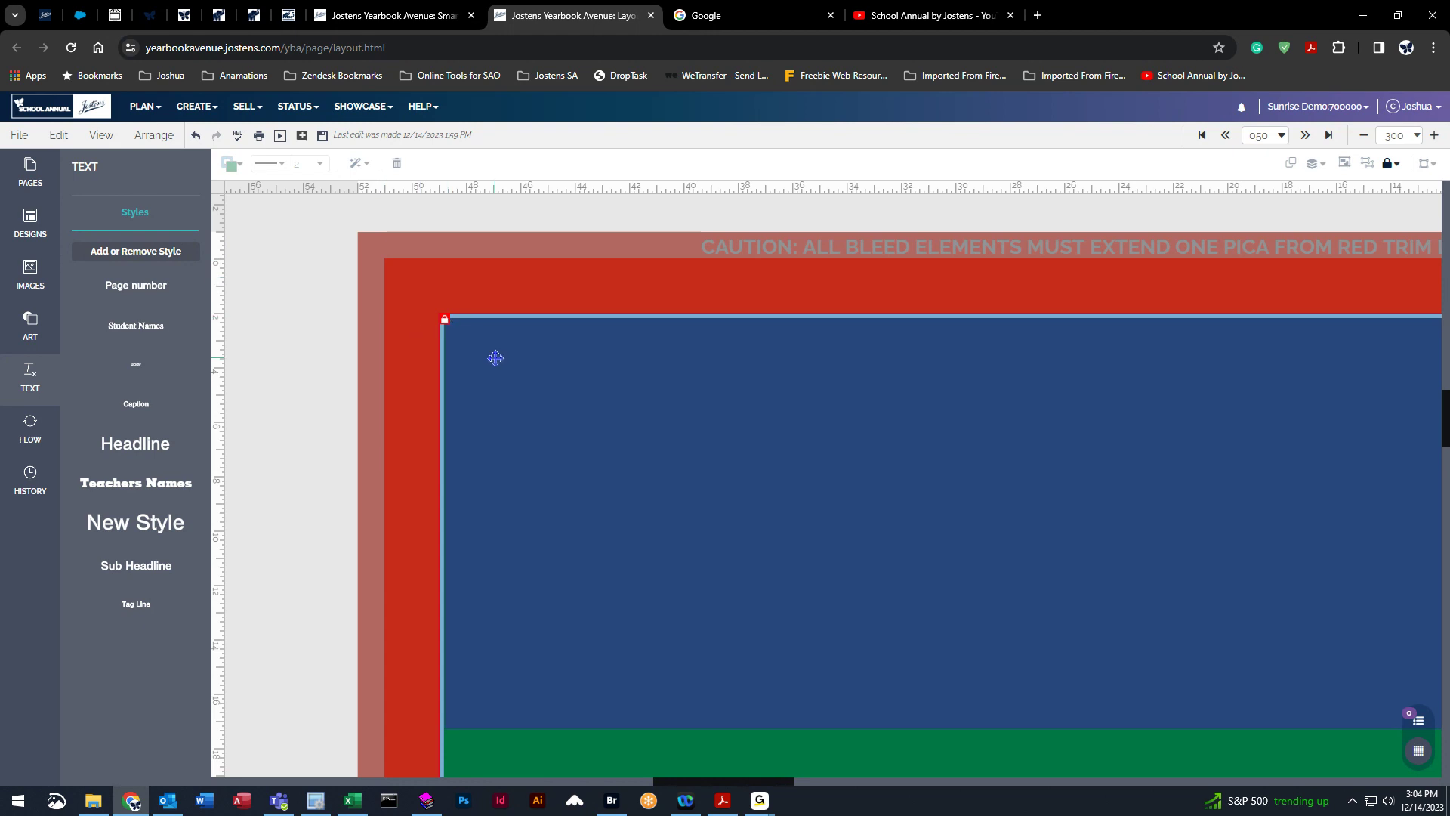
click(326, 350)
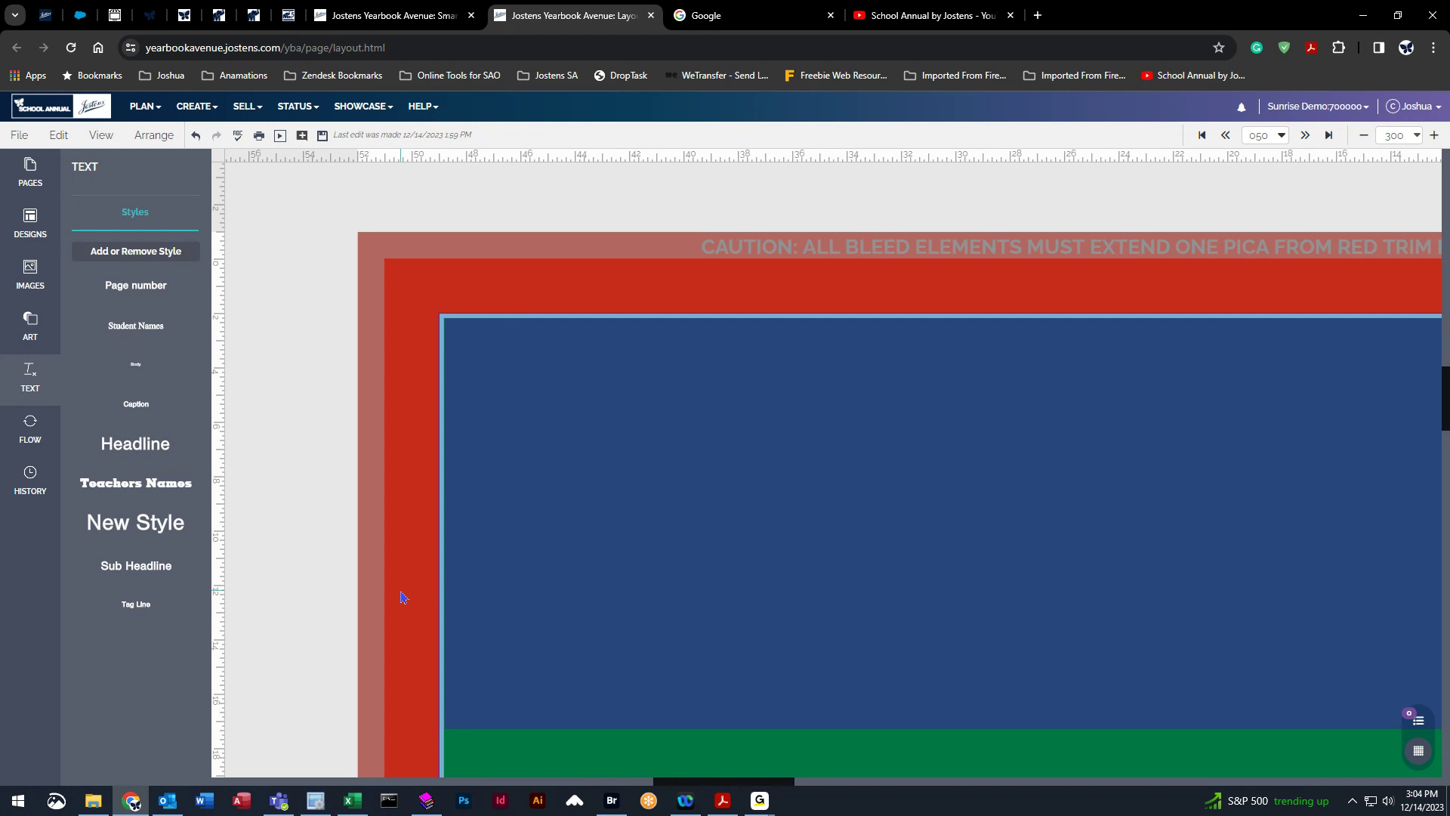
drag(695, 541, 715, 463)
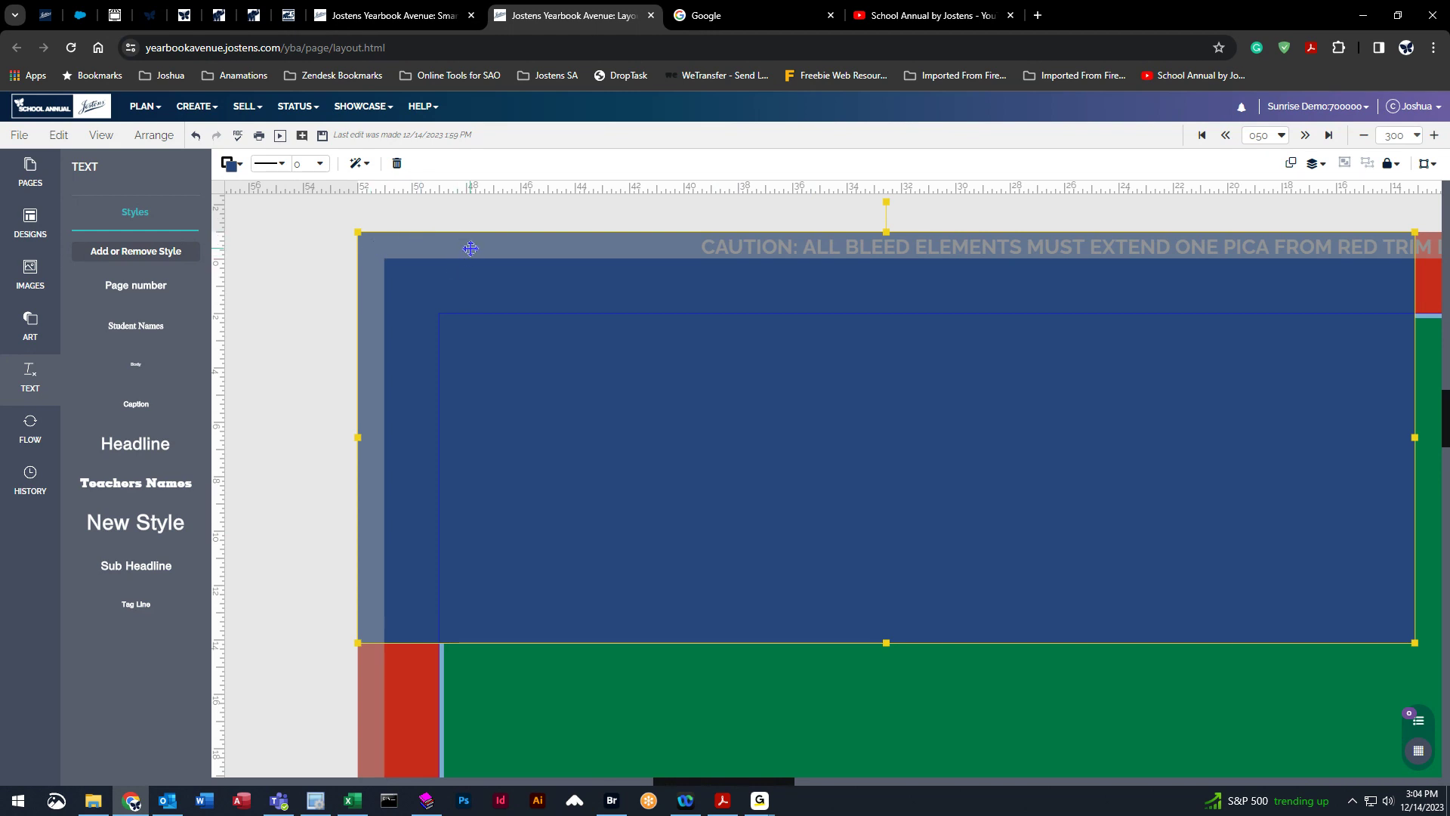
Pull horizontal and vertical guides from the rulers to the bleed edges, then drag them off again.
drag(583, 184, 580, 245)
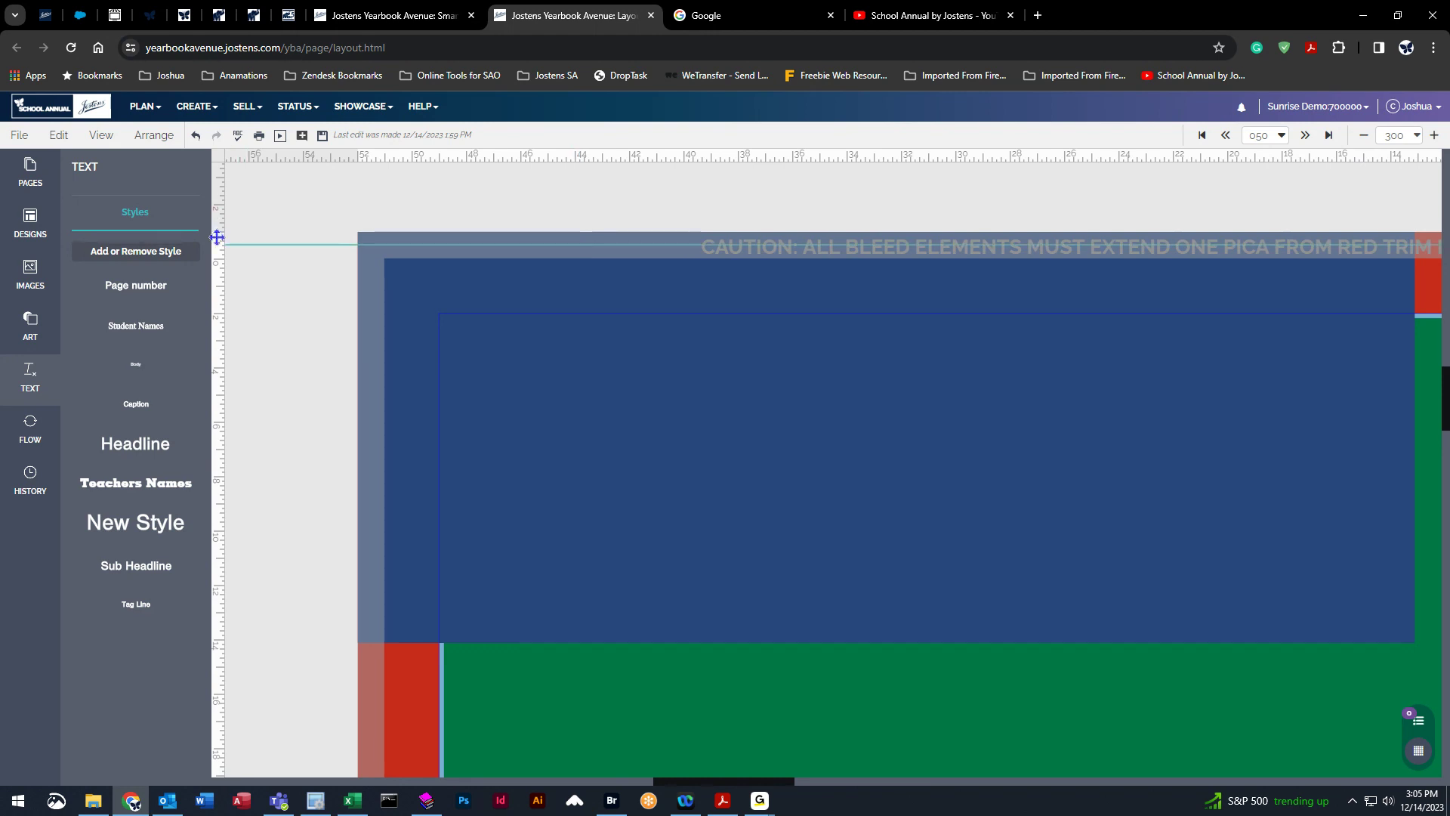
drag(217, 232, 371, 229)
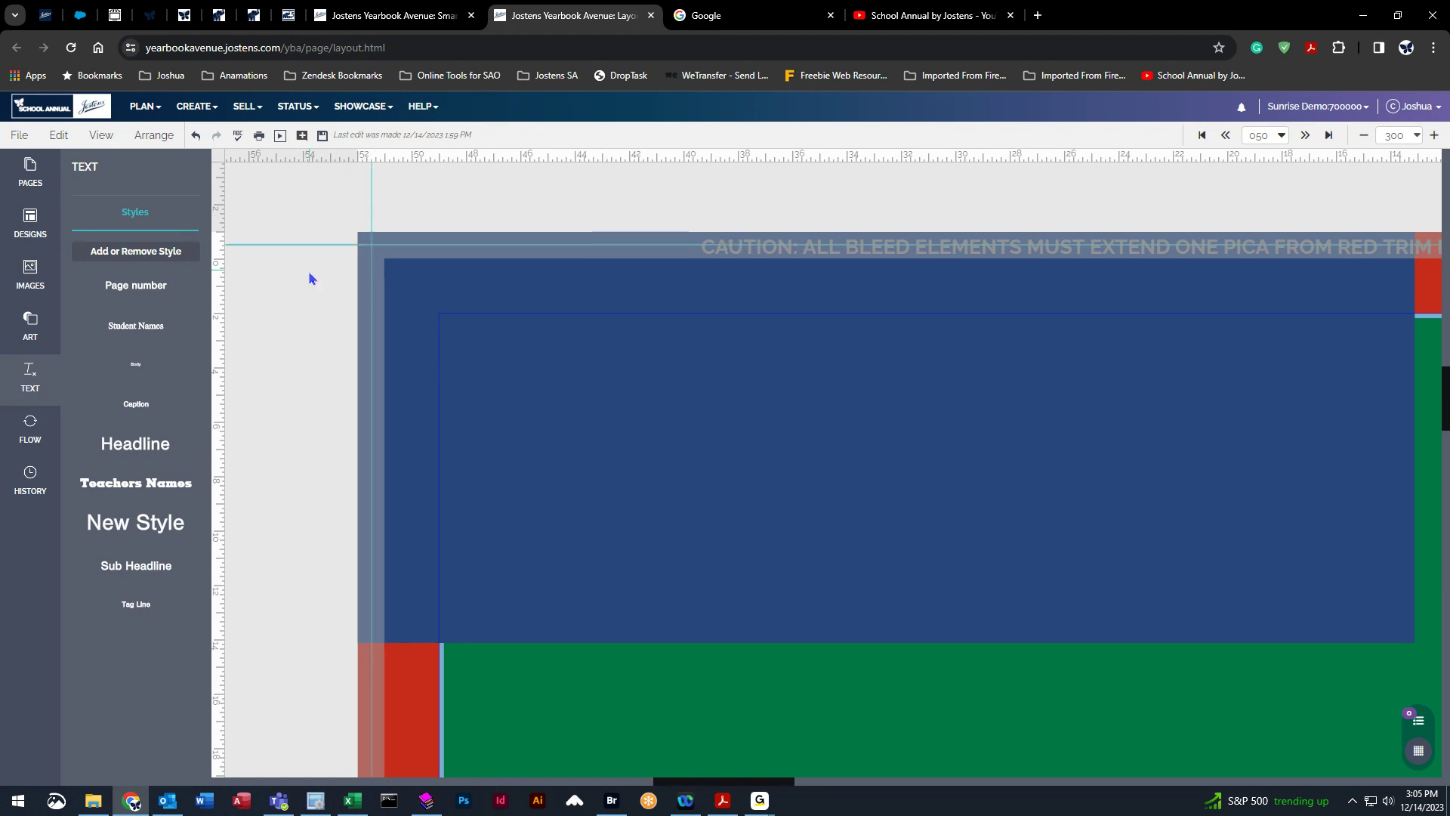
drag(372, 206, 371, 157)
drag(330, 243, 339, 41)
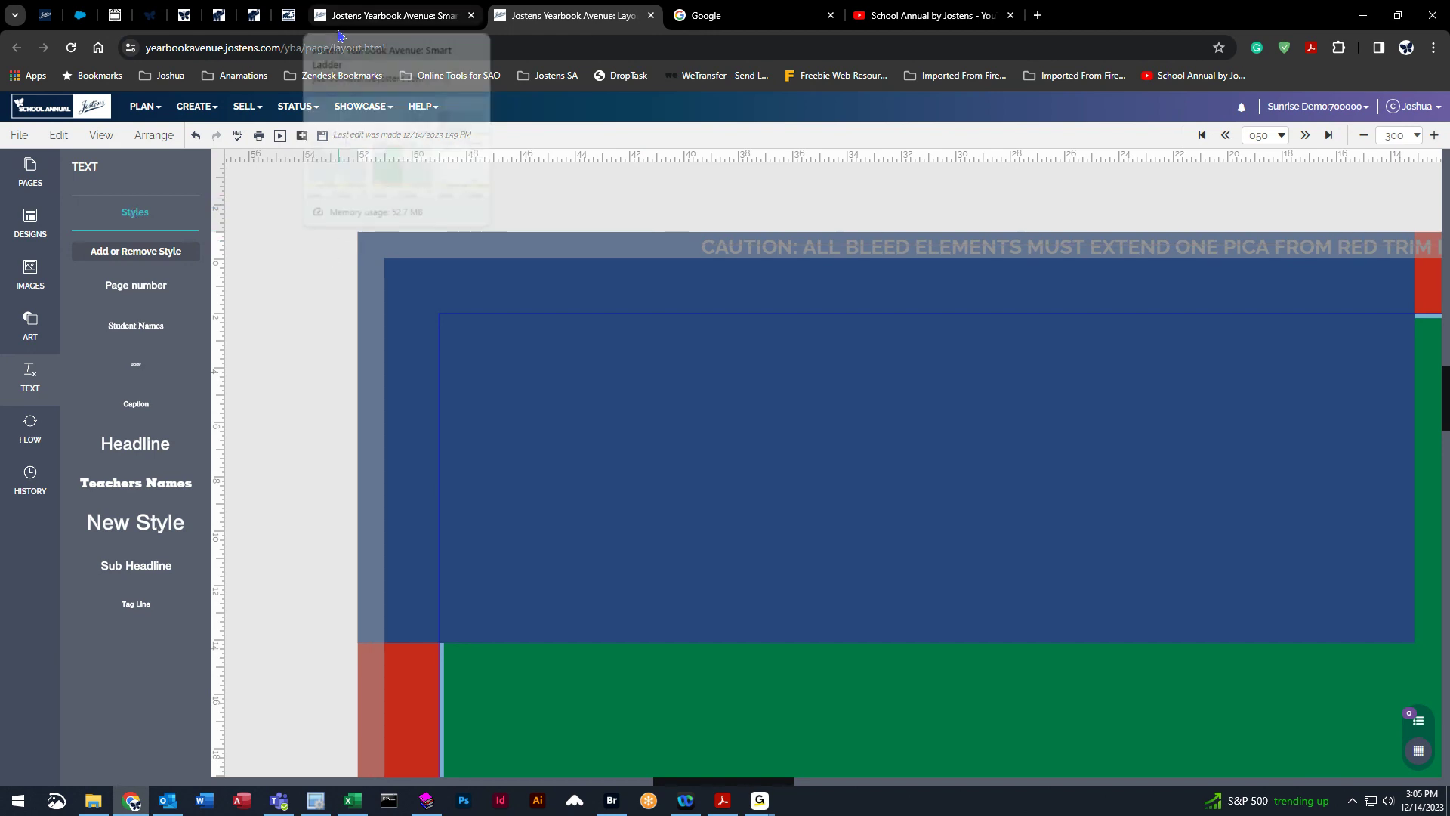
Collapse the Text panel to widen the workspace and view the right side of the spread.
mouse_move(339, 36)
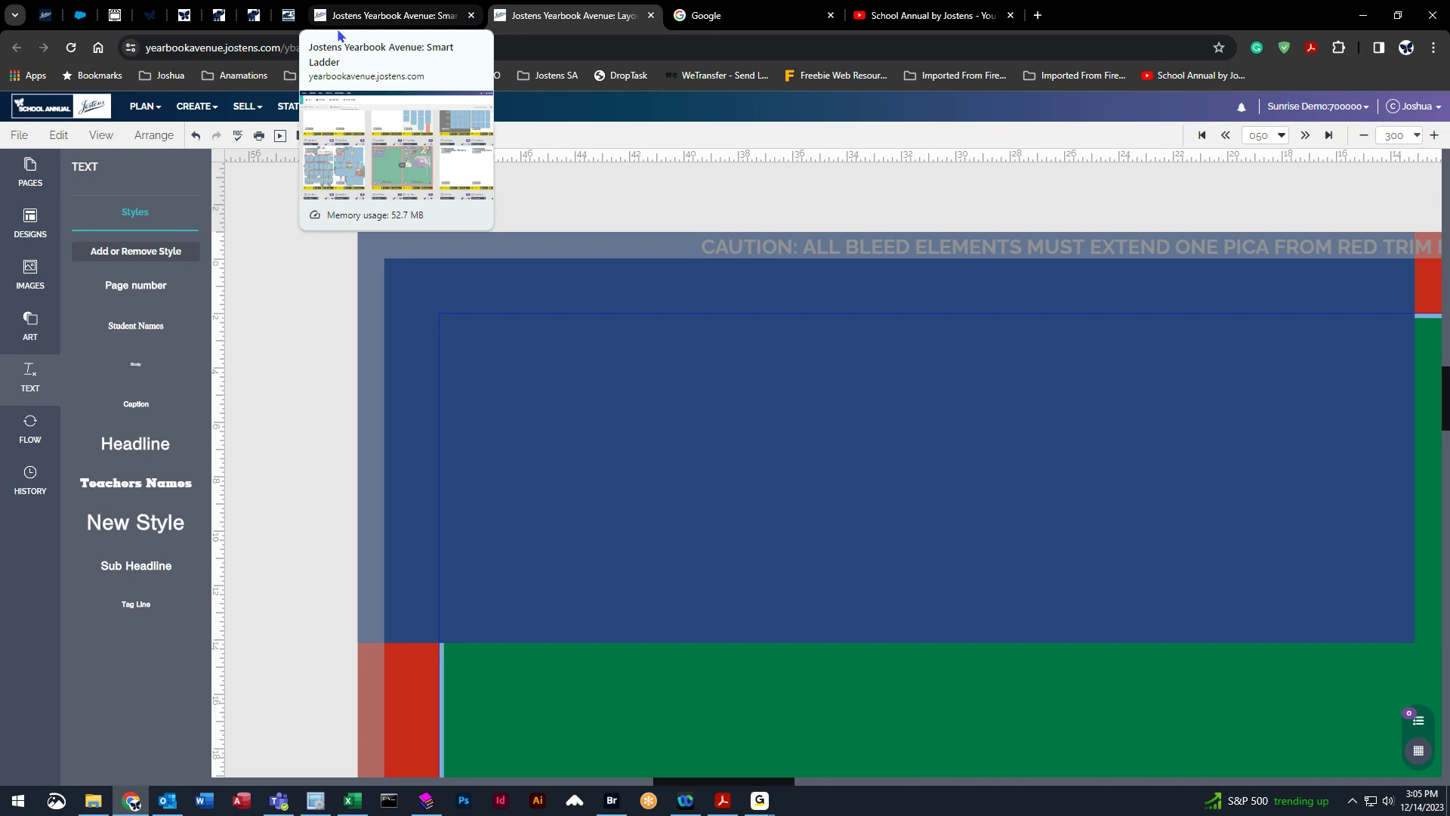
click(15, 376)
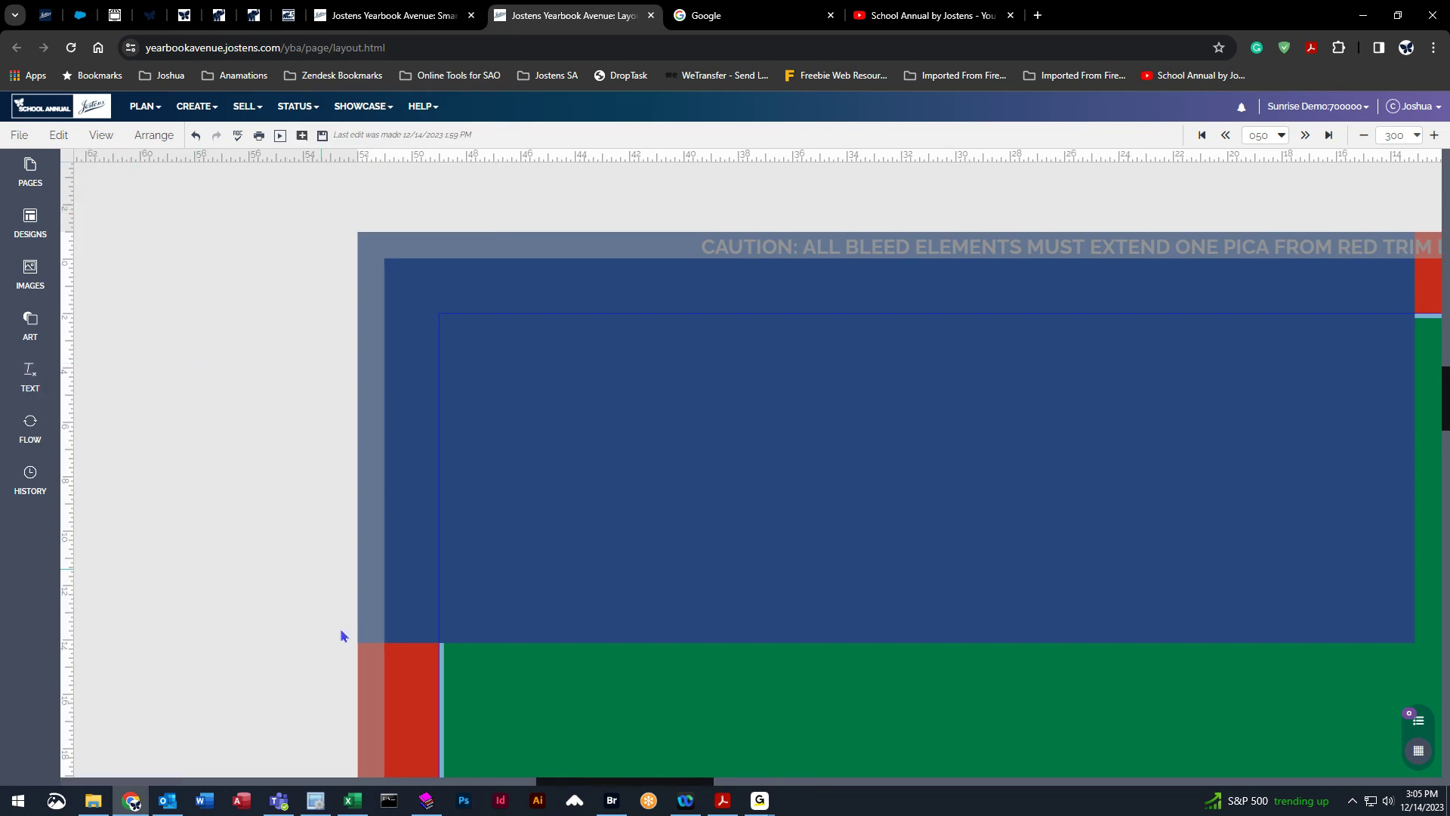
drag(552, 789, 816, 788)
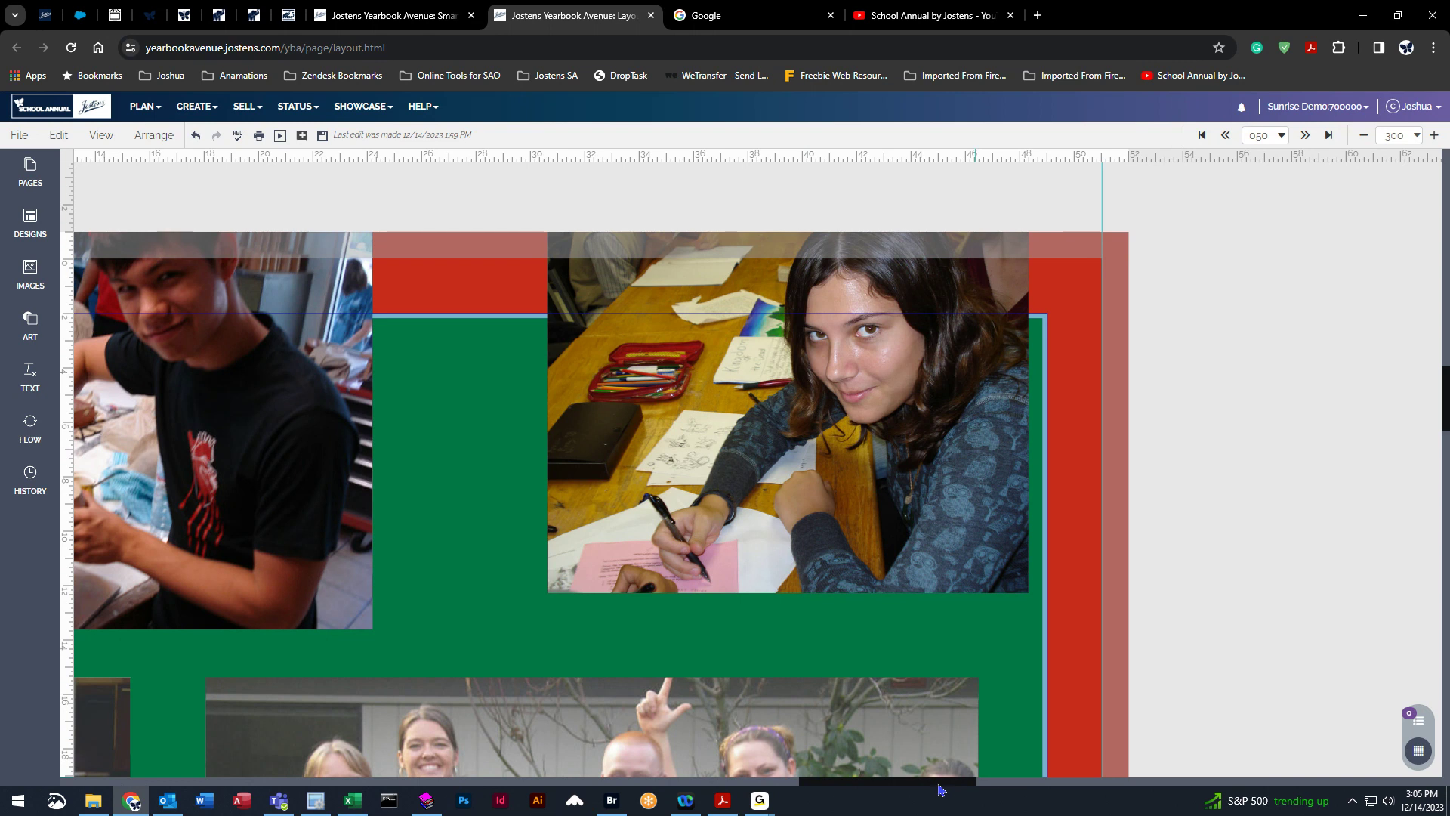
Move the photo of the girl drawing up and right so it bleeds off the spread's top and right edges, then pull a horizontal guide down from the ruler.
drag(864, 360, 869, 453)
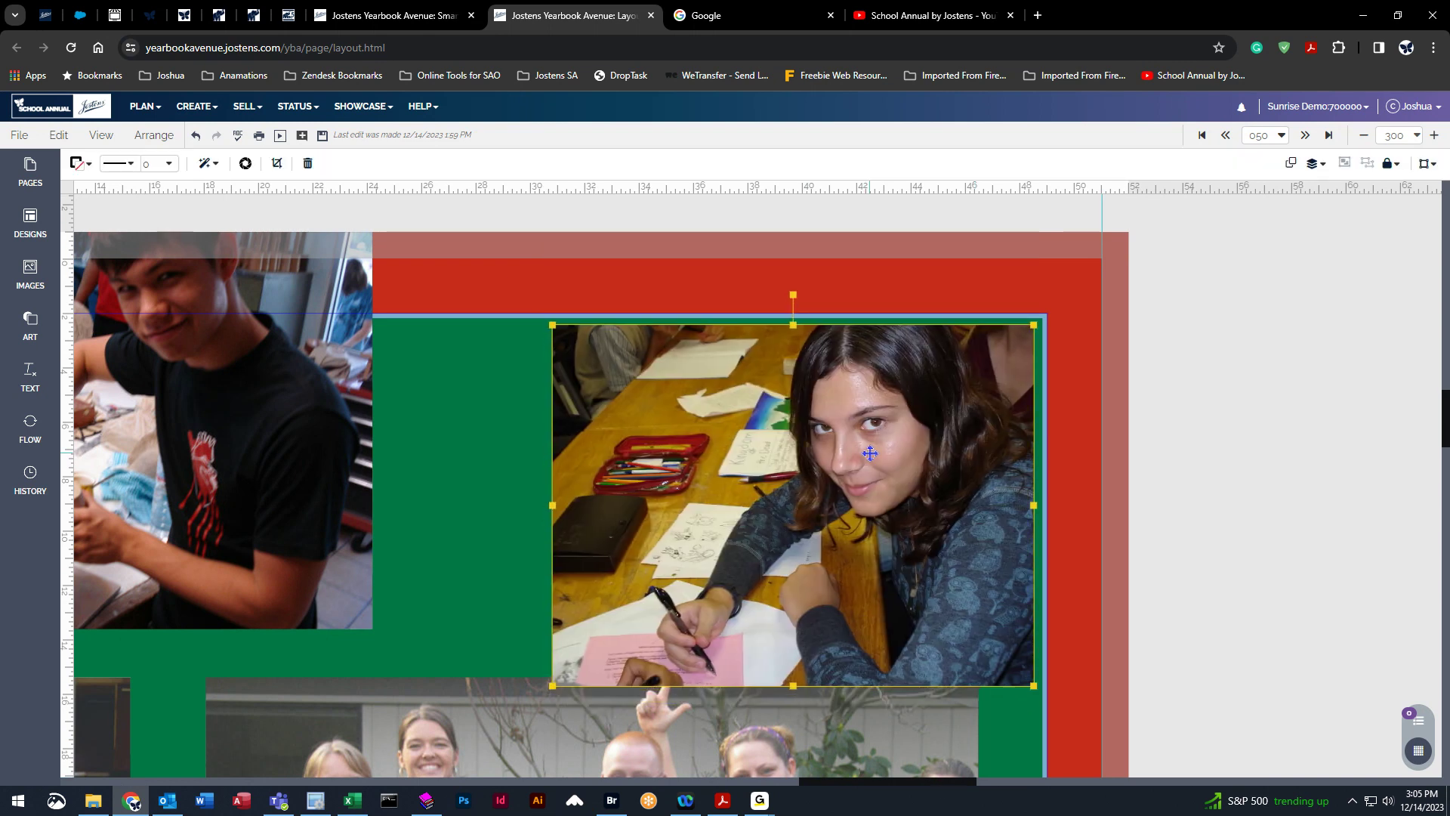
drag(927, 407, 933, 402)
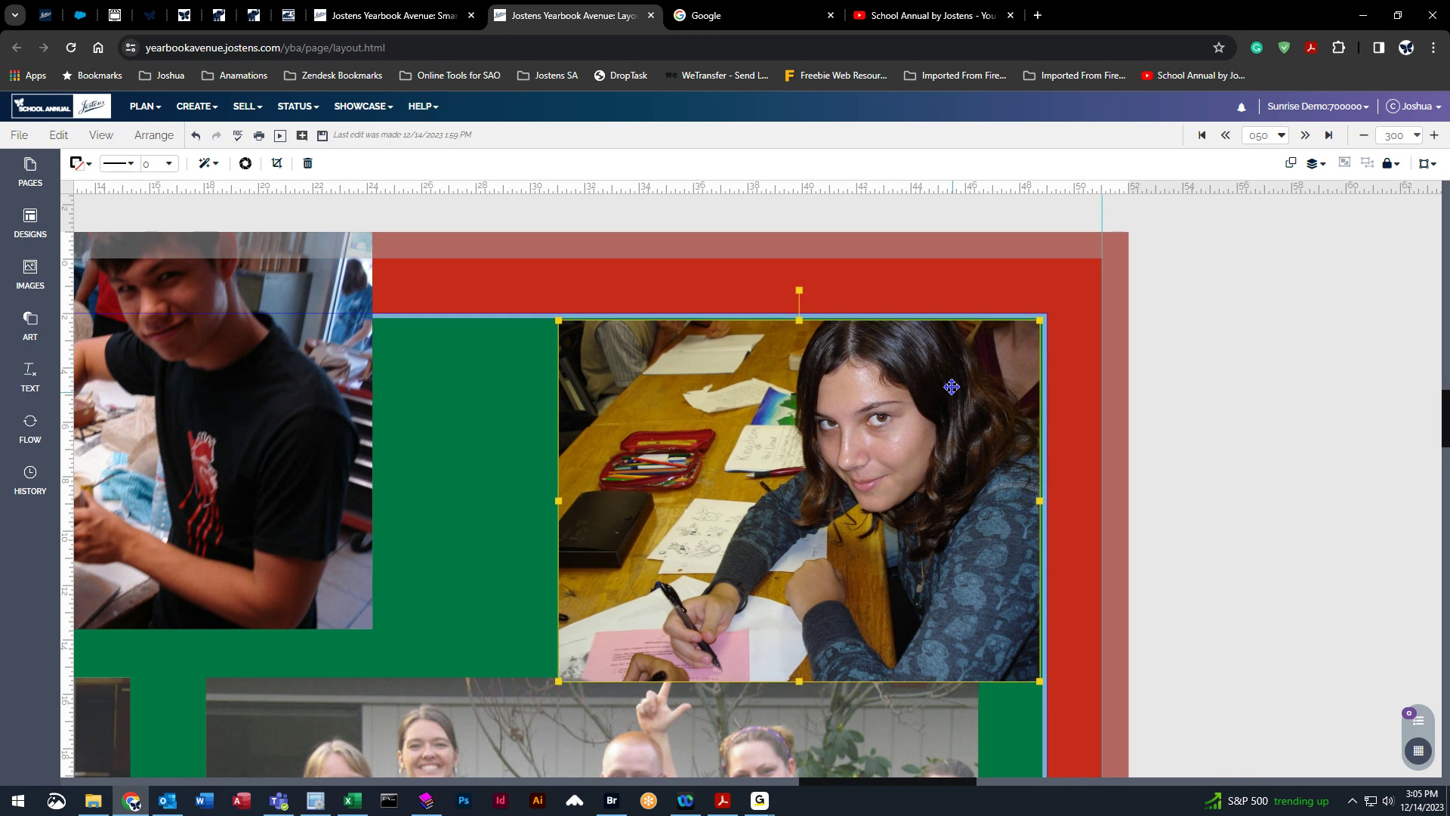
drag(865, 493, 955, 405)
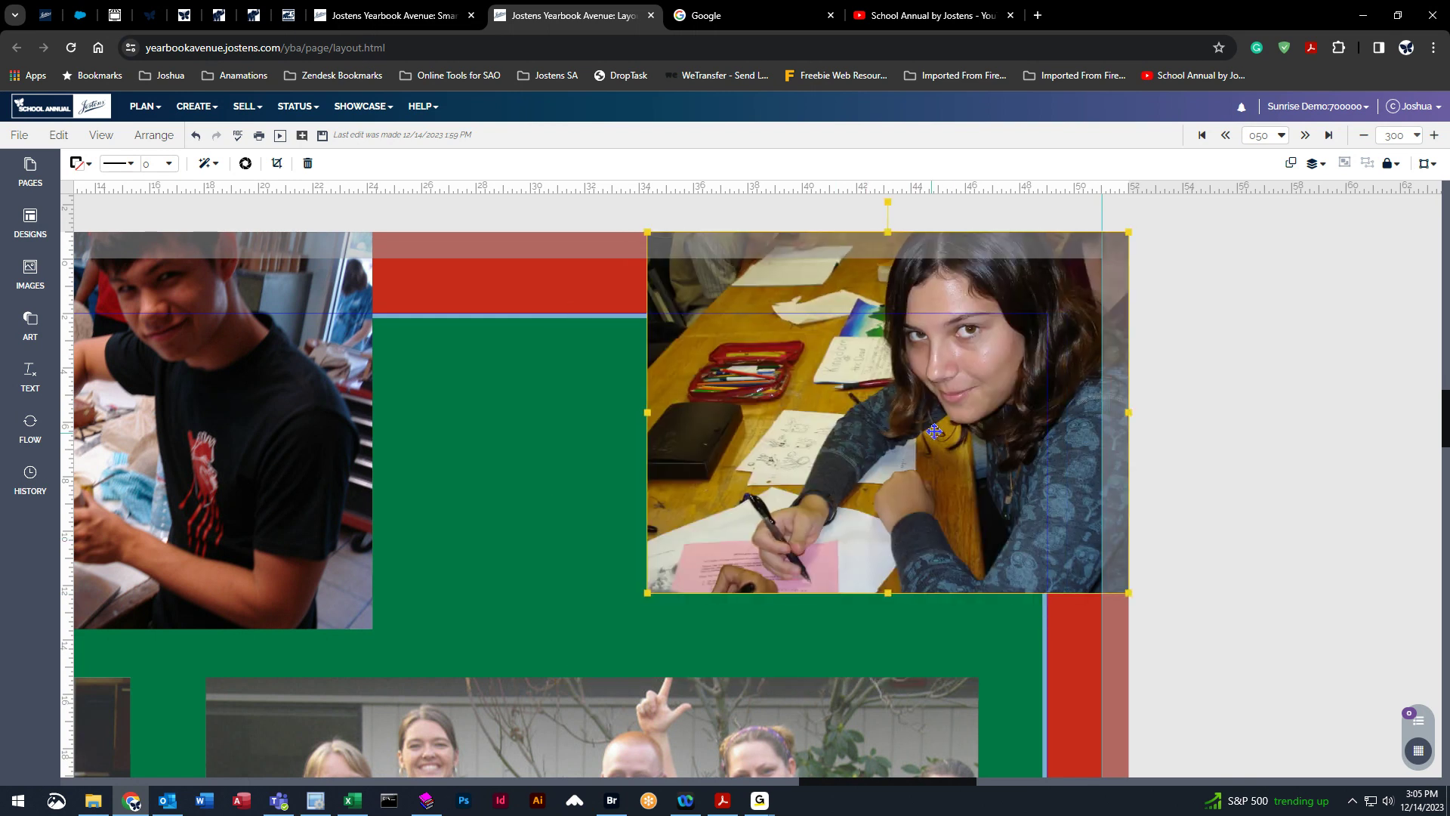
drag(1022, 196, 1021, 258)
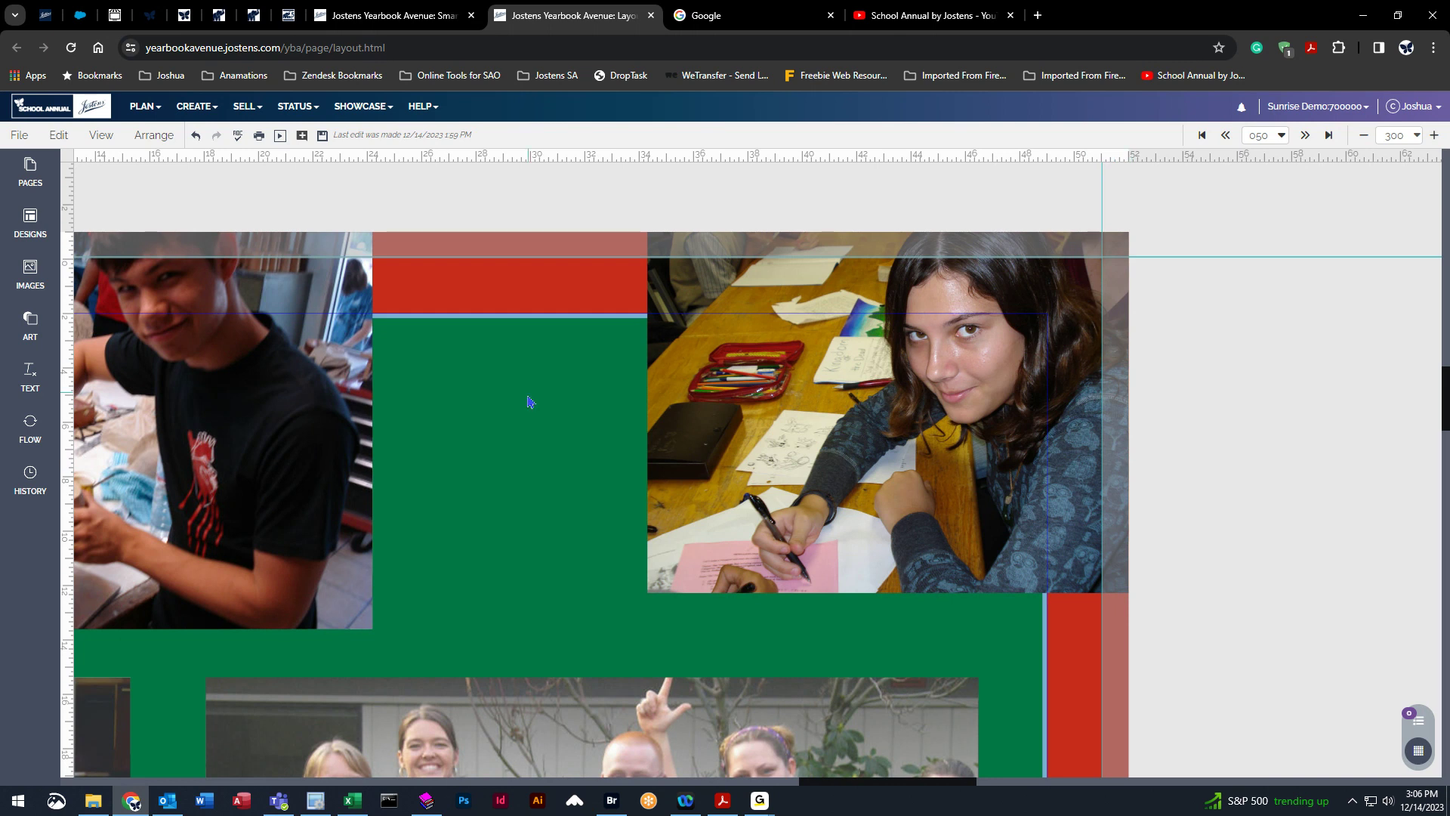
Exit the layout from the File menu, saving the changes first.
drag(874, 789, 829, 788)
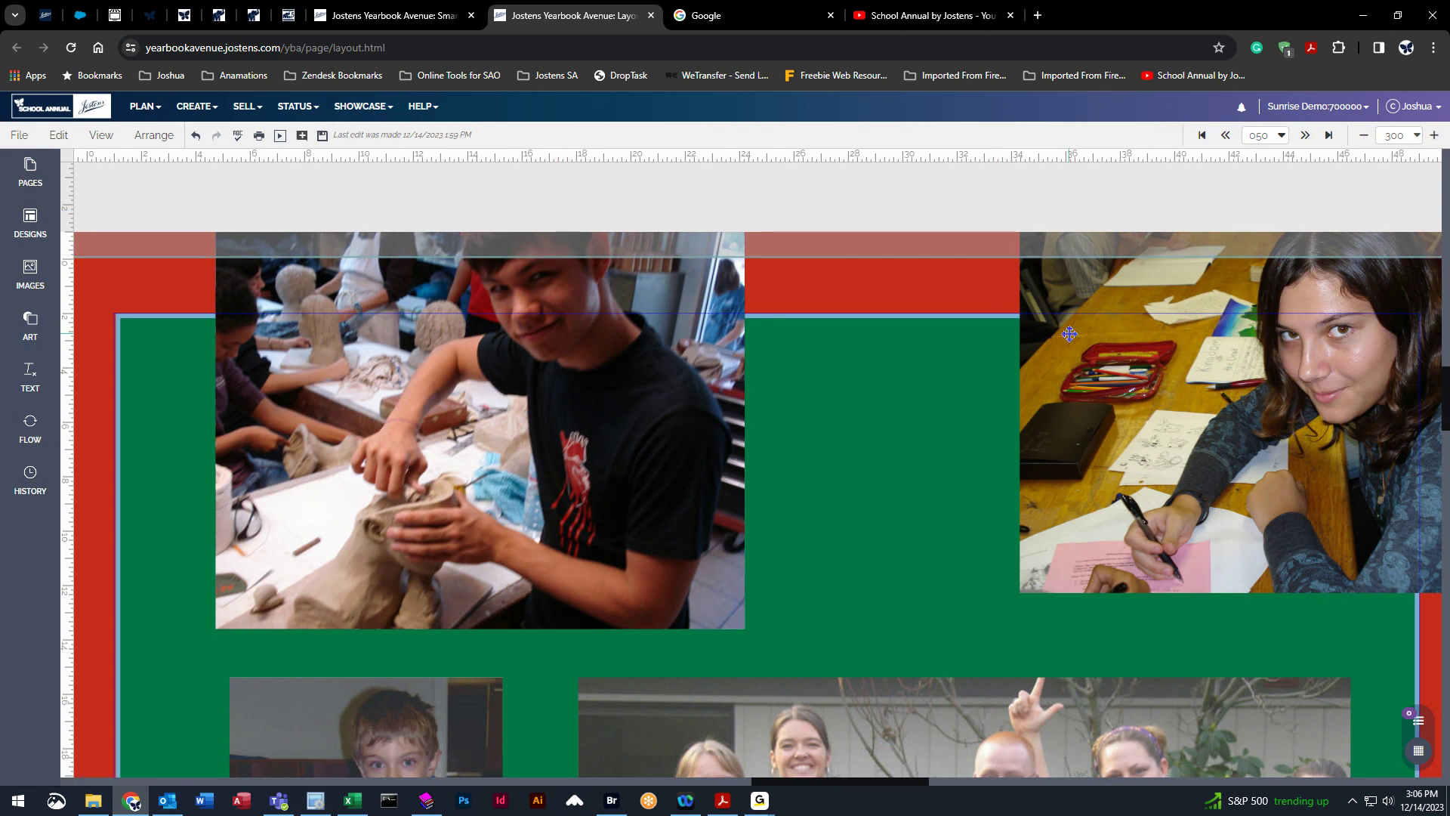
click(19, 136)
click(40, 309)
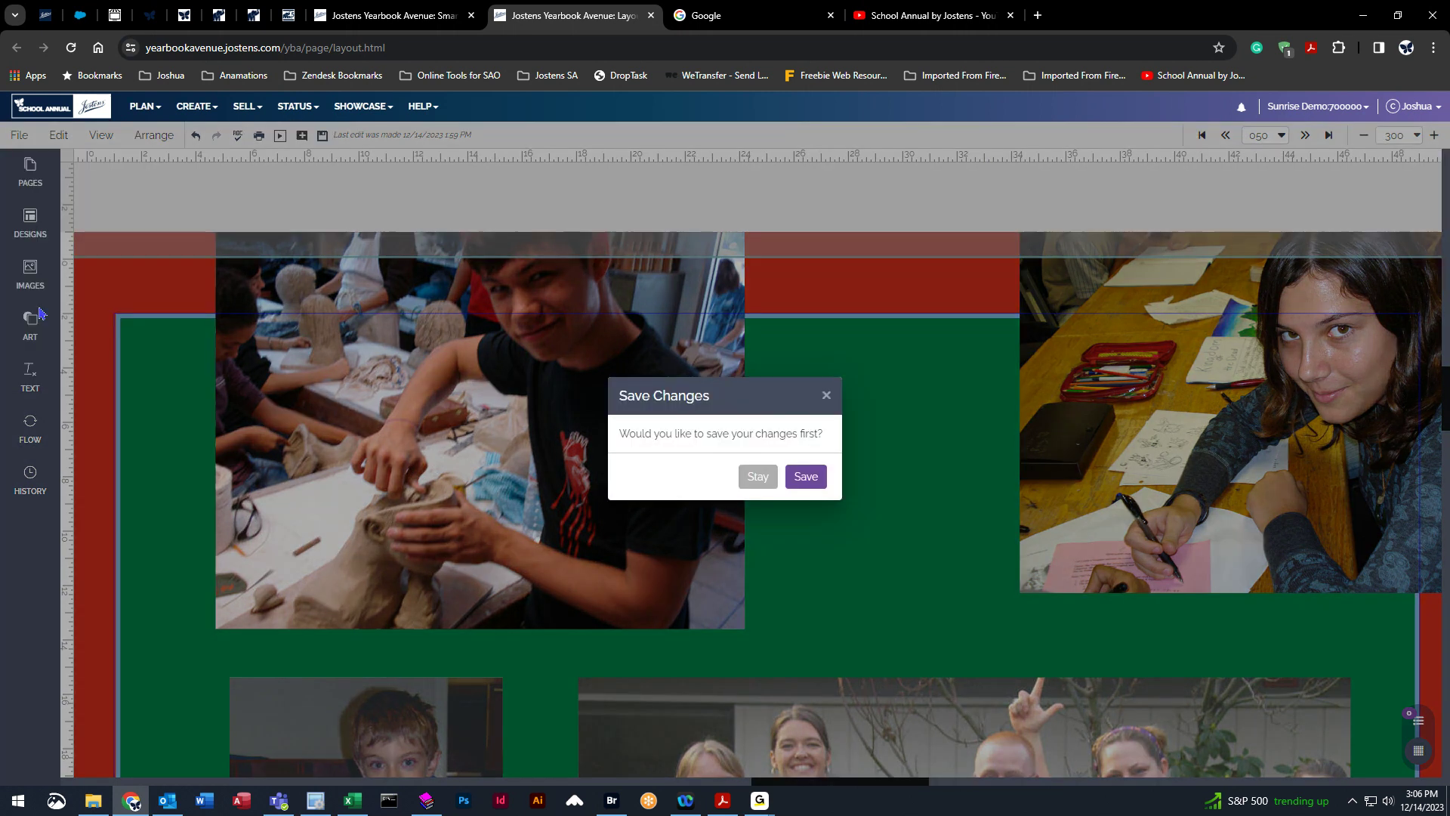
click(807, 476)
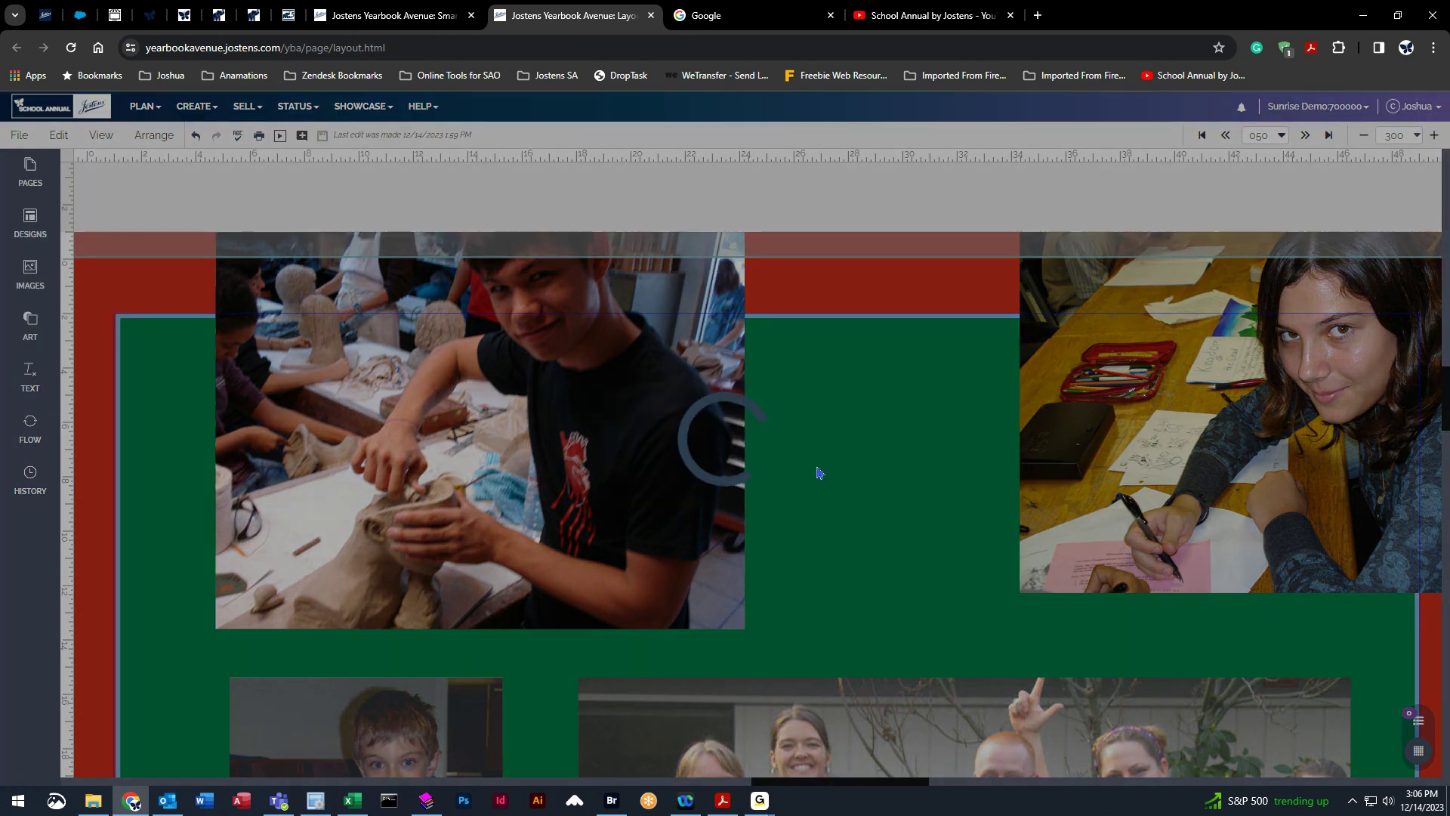
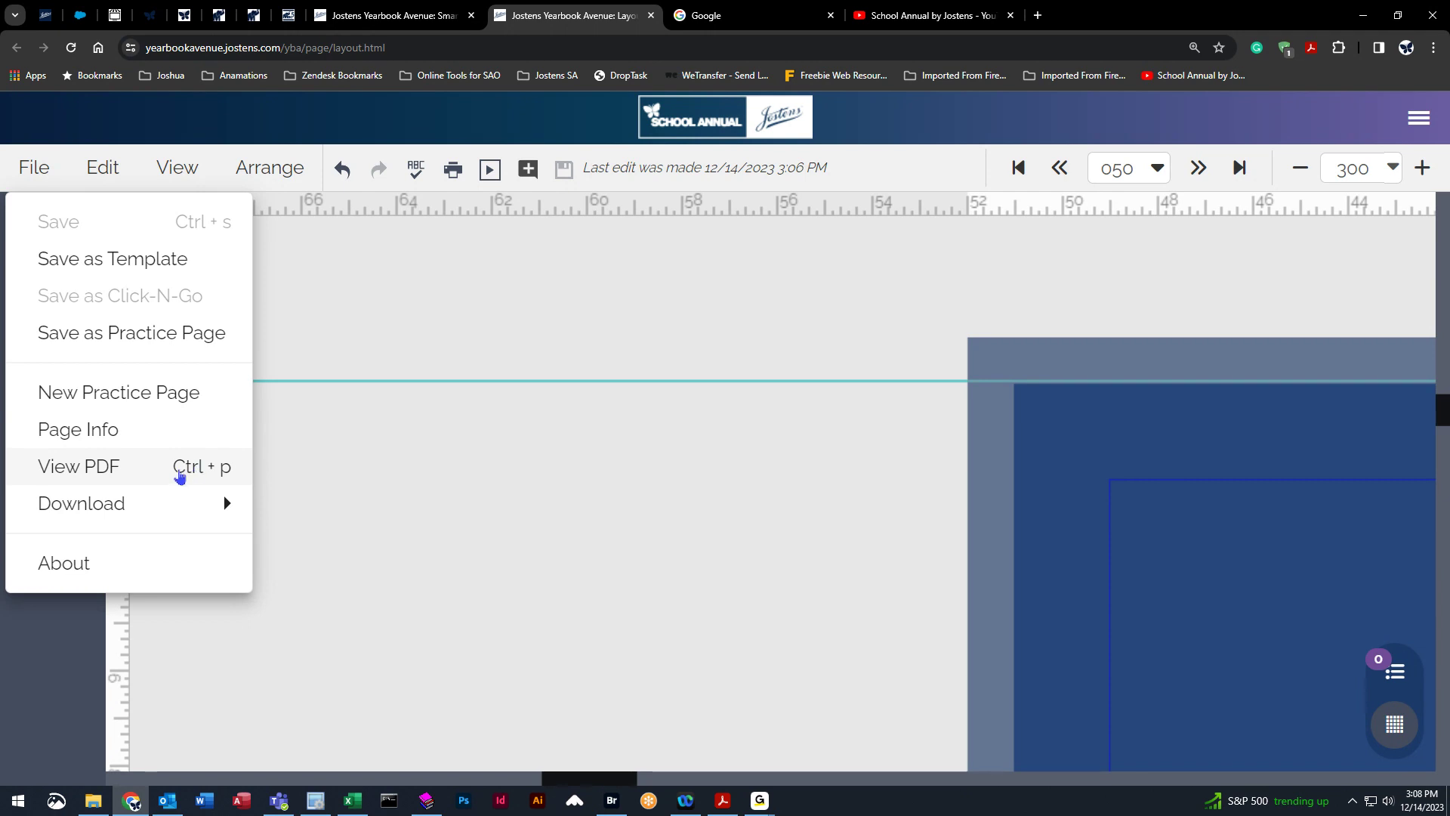
click(104, 169)
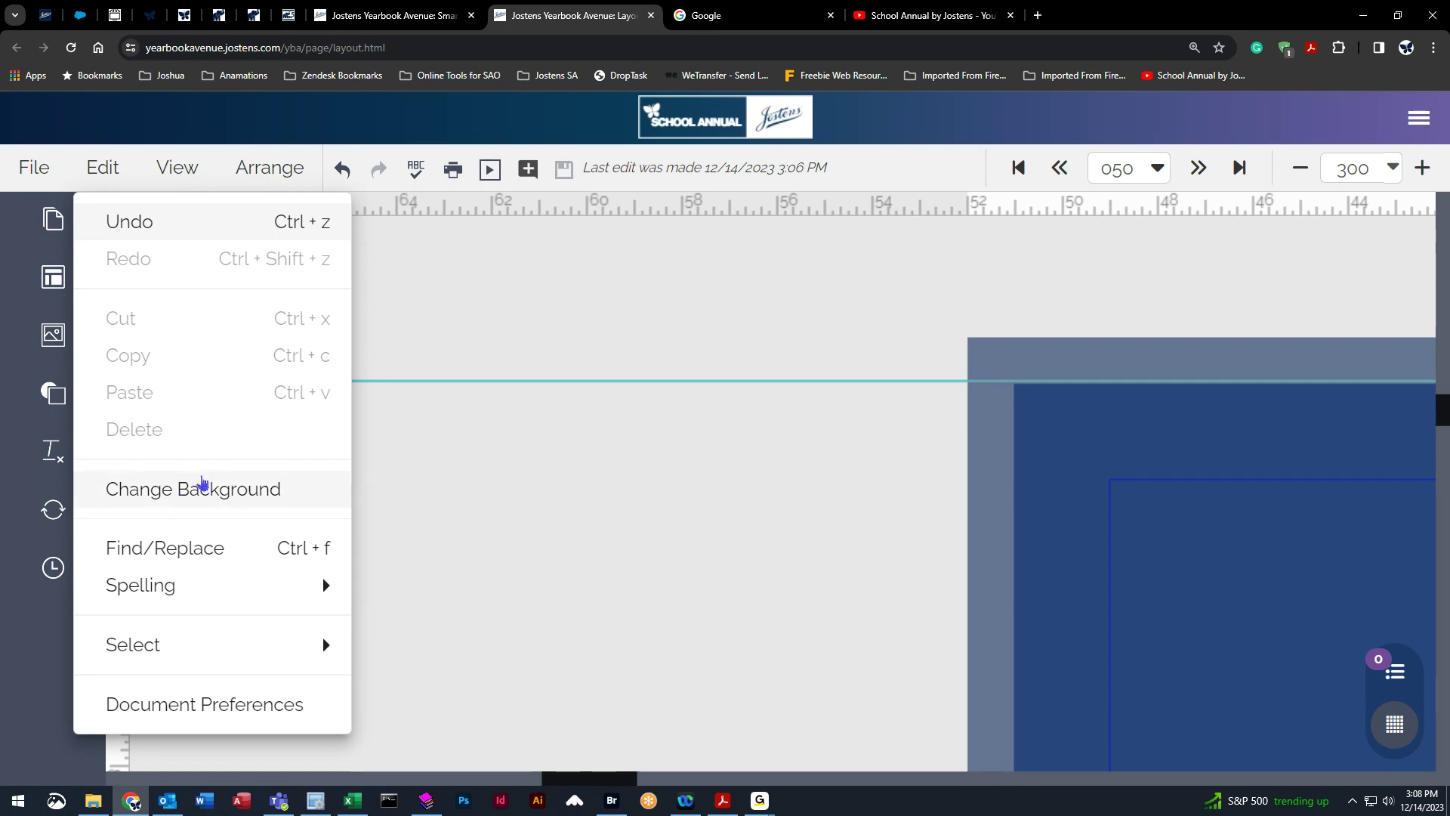
mouse_move(185, 589)
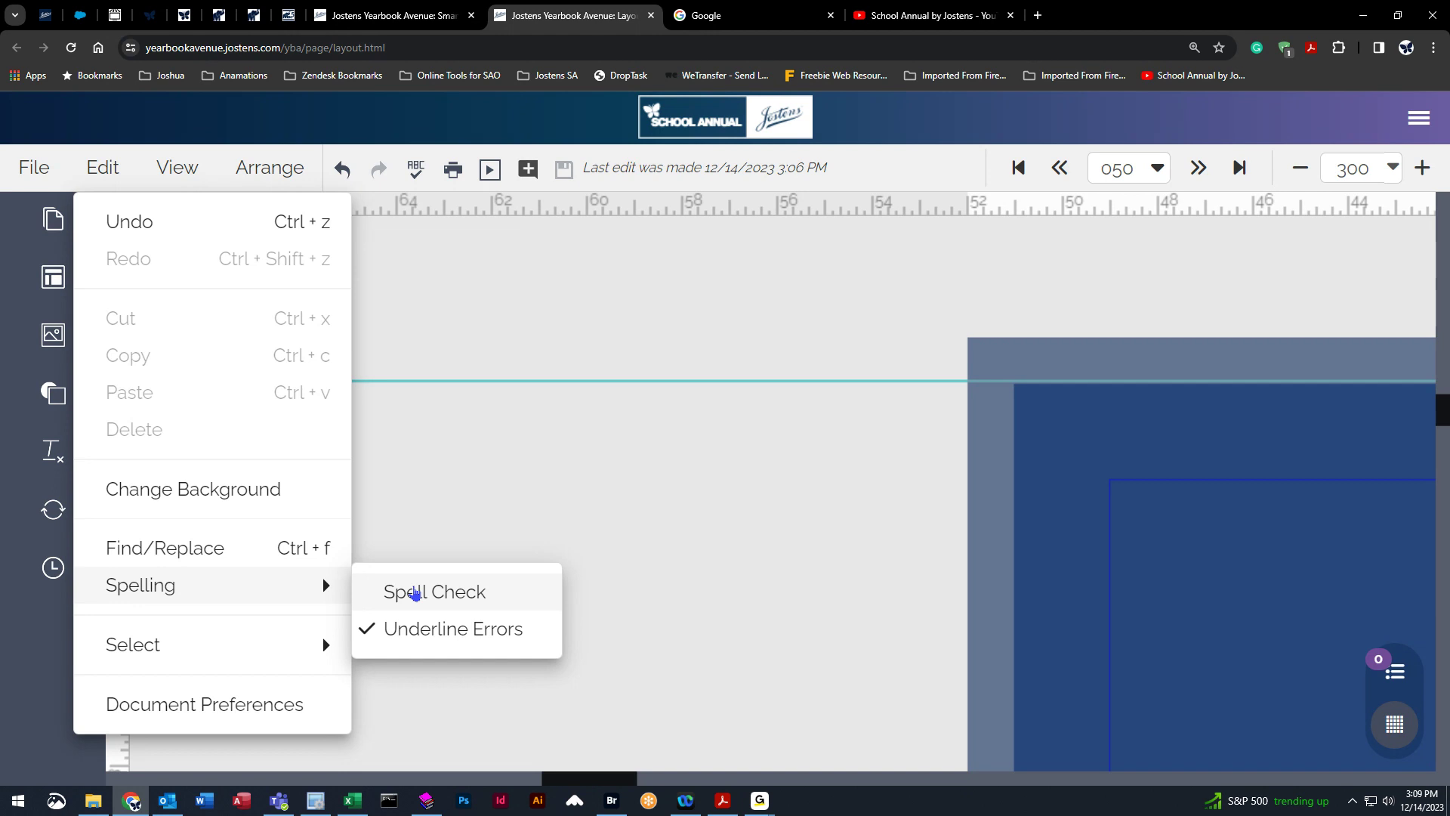
mouse_move(237, 668)
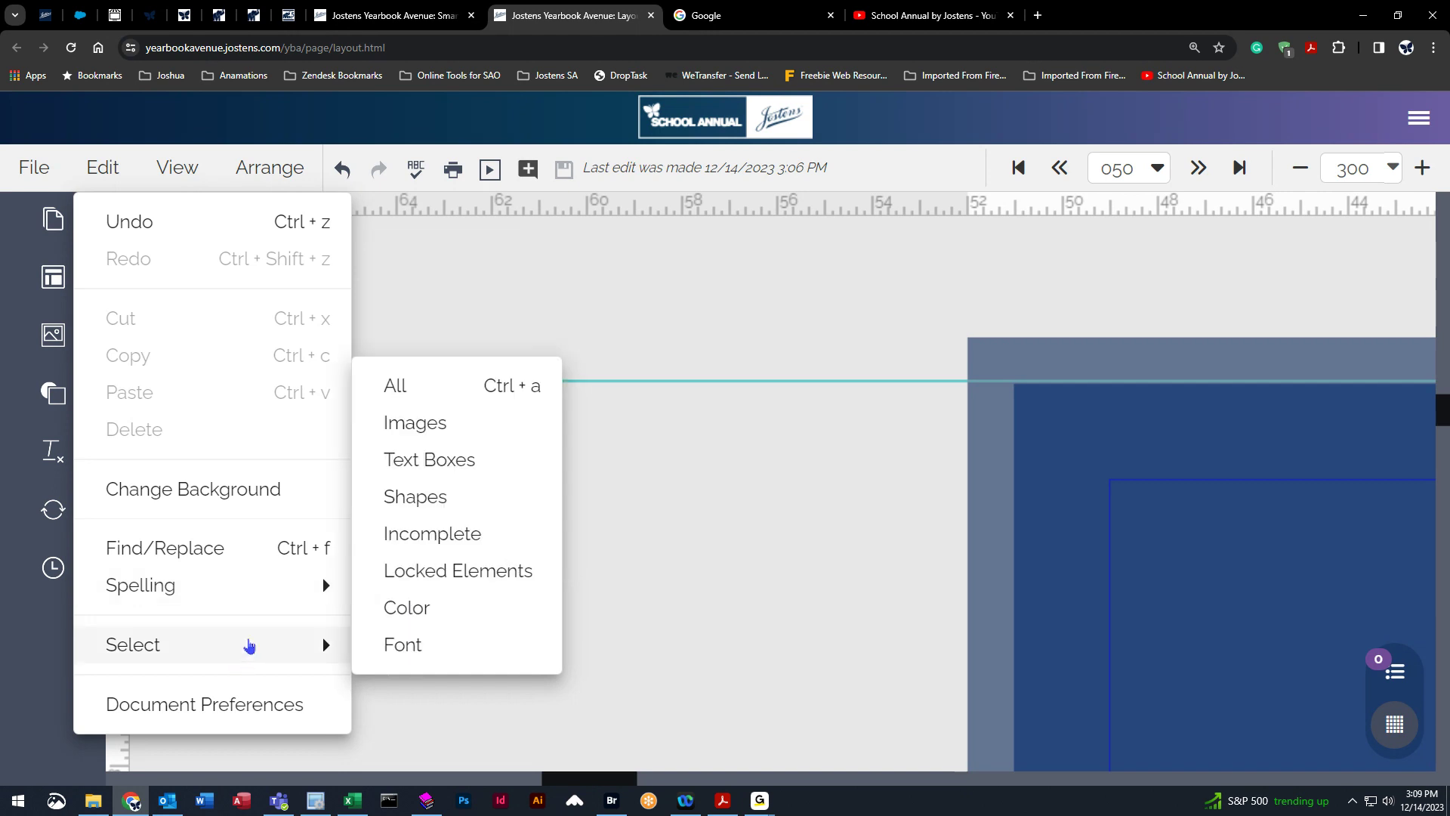
Hide the rulers, then show them again.
click(178, 173)
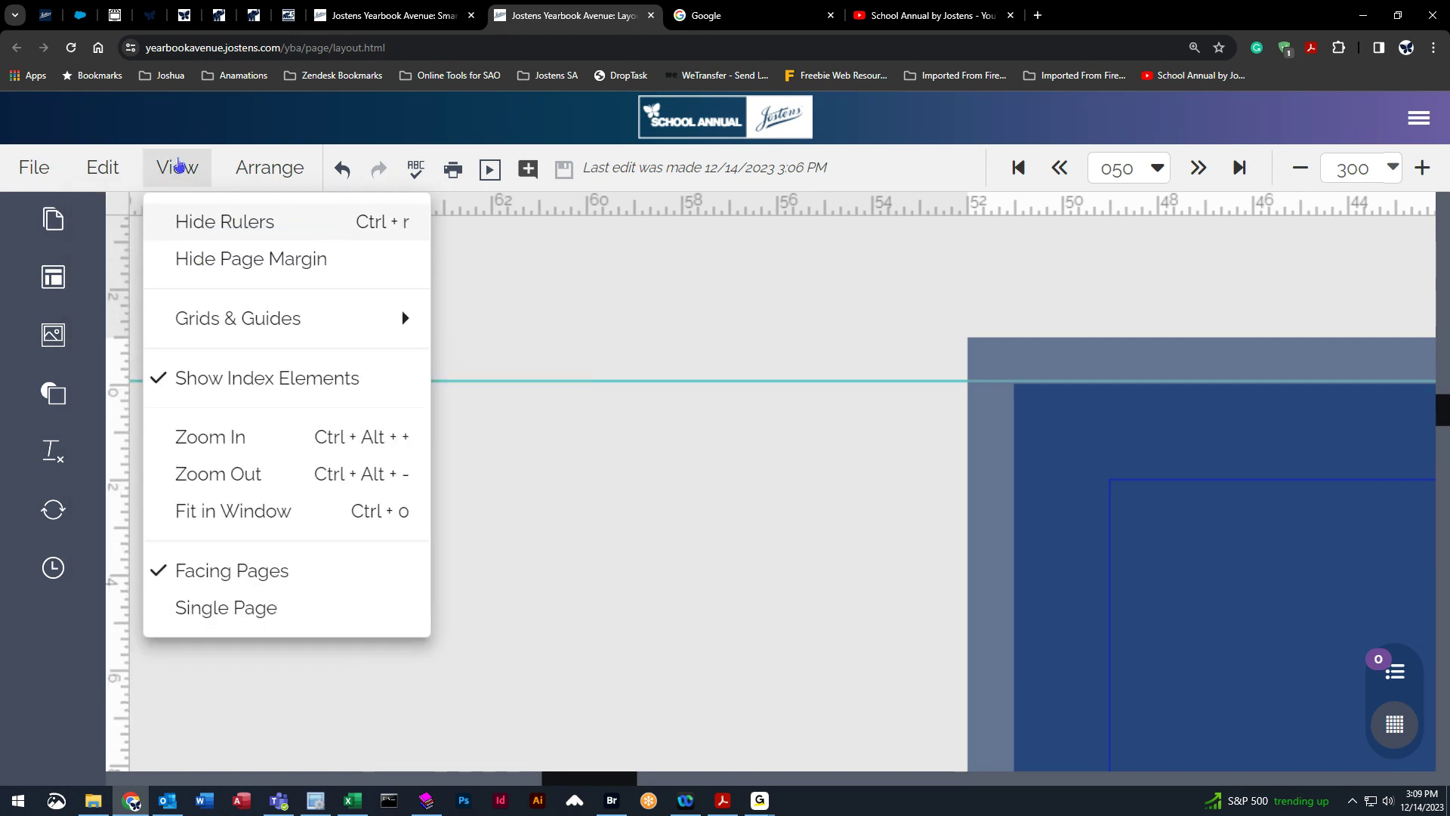
click(216, 223)
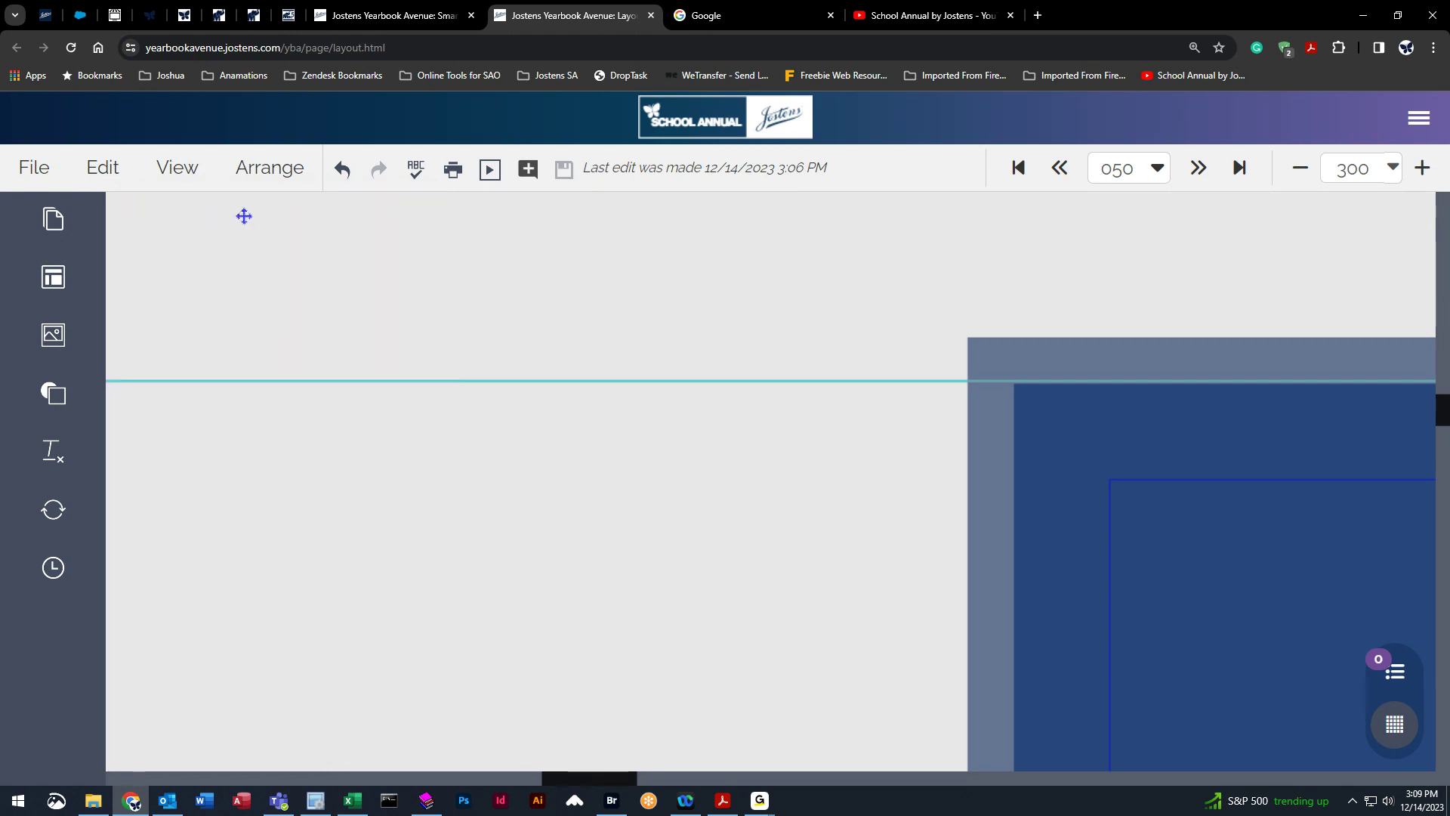
click(179, 168)
click(215, 219)
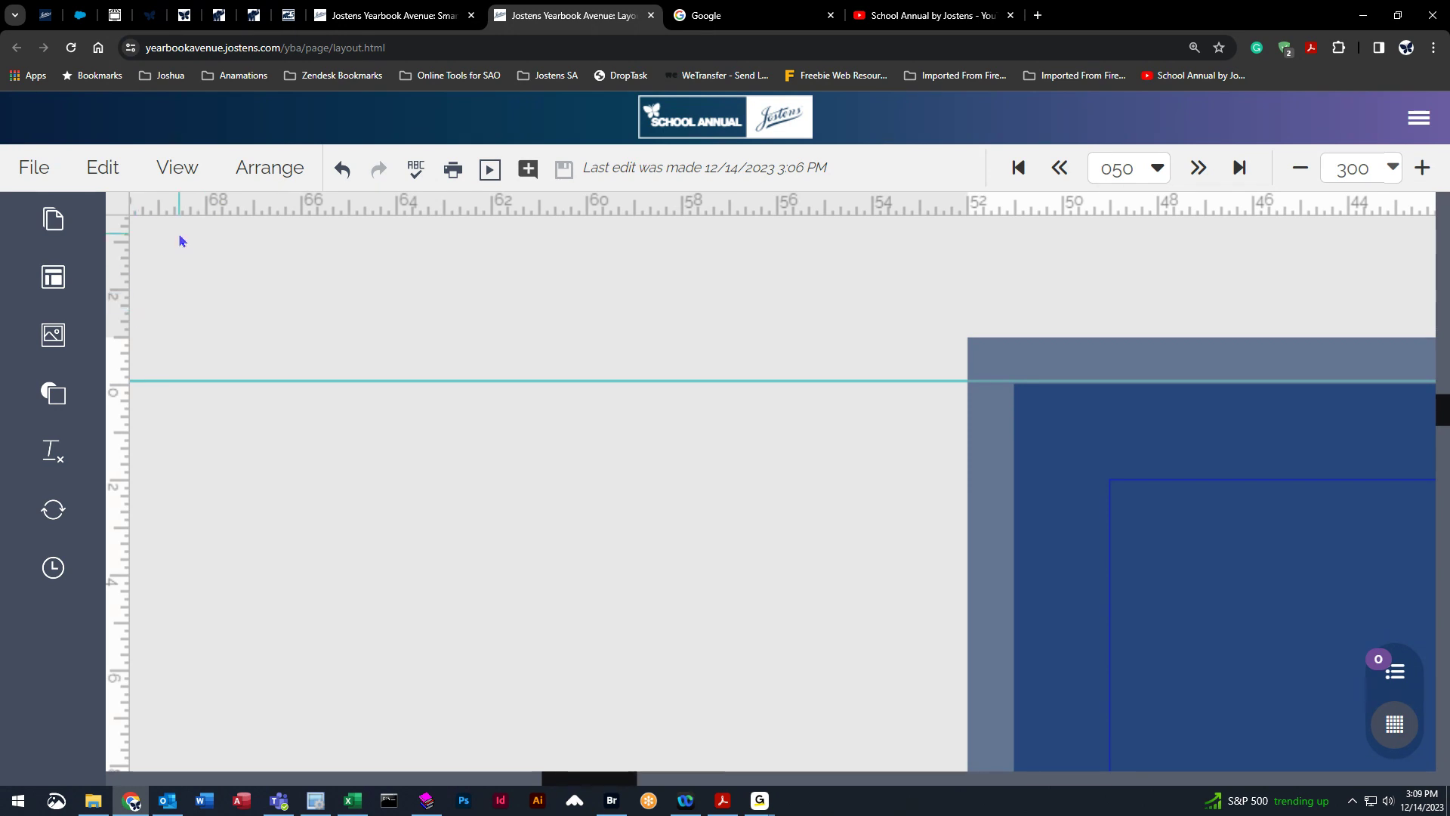
Pull a horizontal guide and a vertical guide from the rulers onto the spread's upper right corner.
click(771, 207)
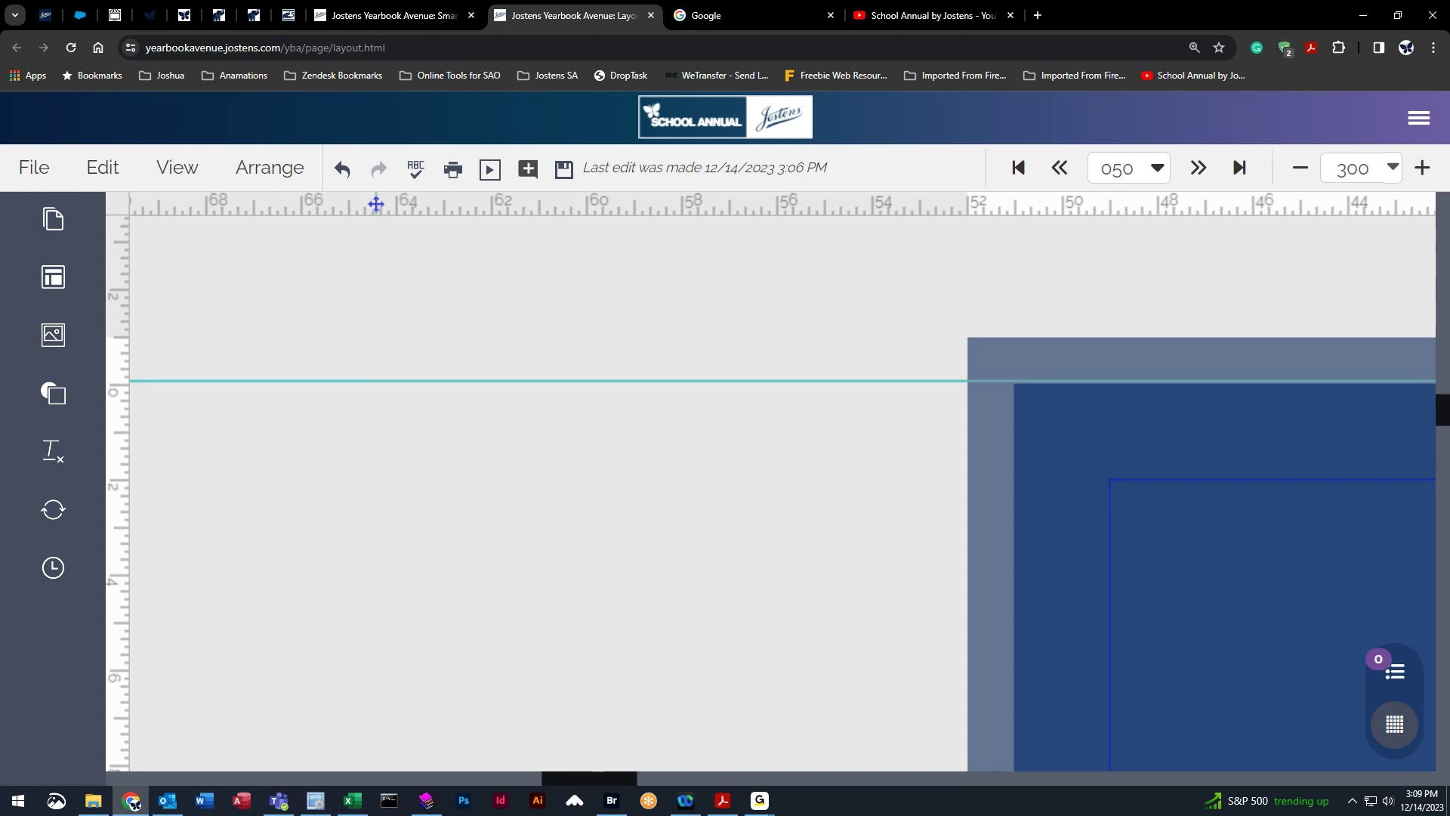
drag(376, 204, 1142, 571)
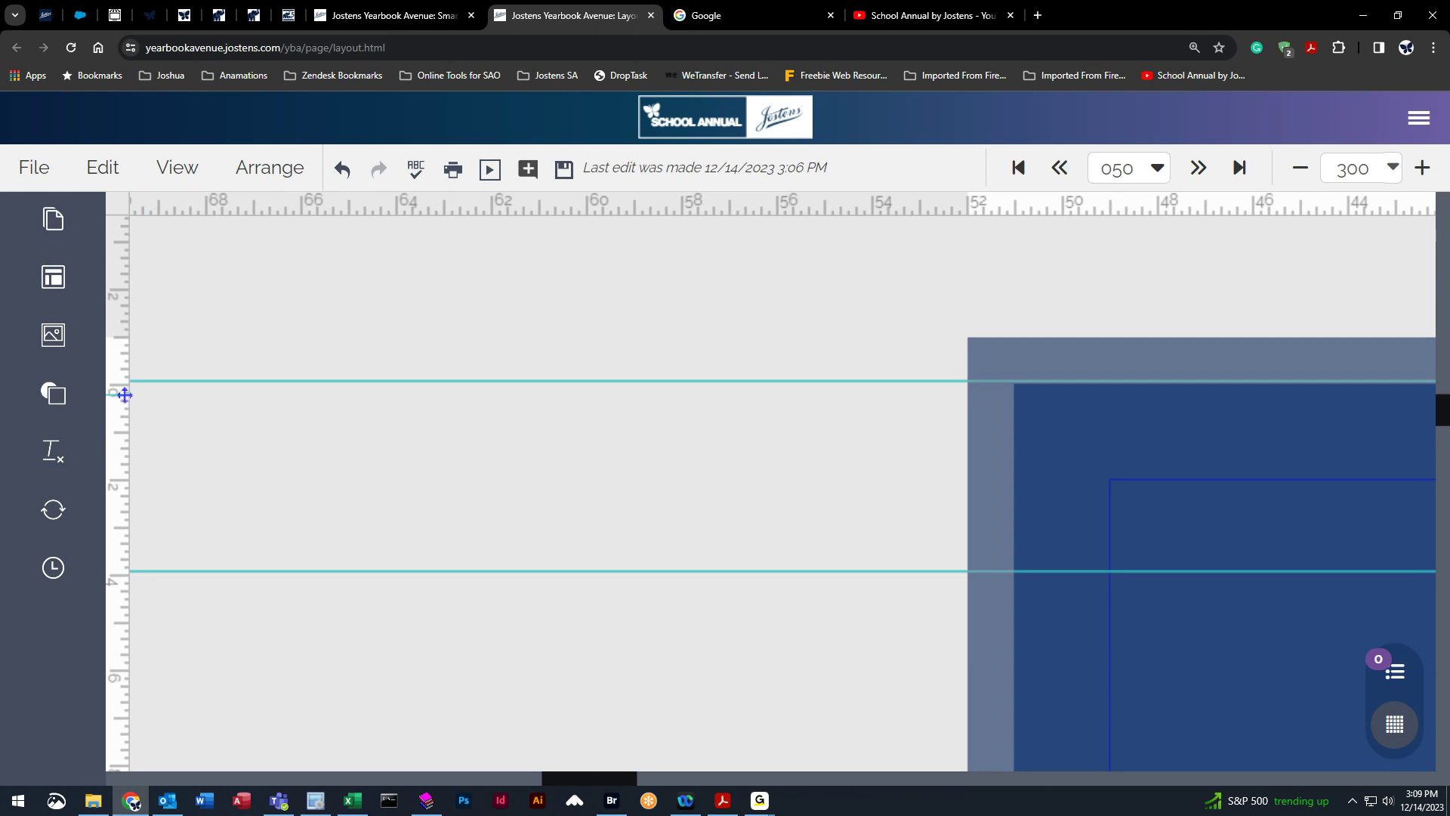
drag(125, 394, 1125, 378)
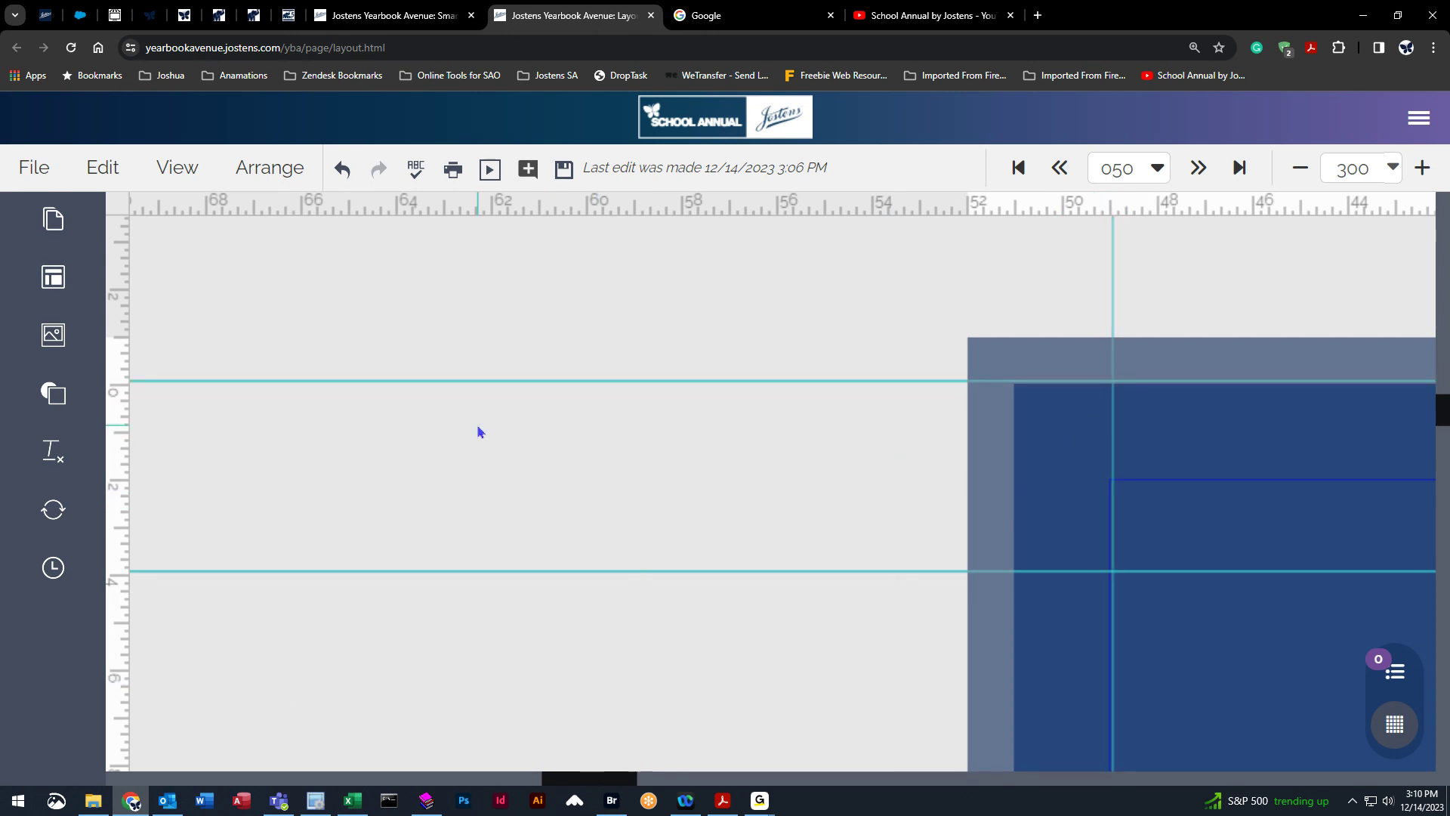
Hide the page margin, then show it again.
click(181, 169)
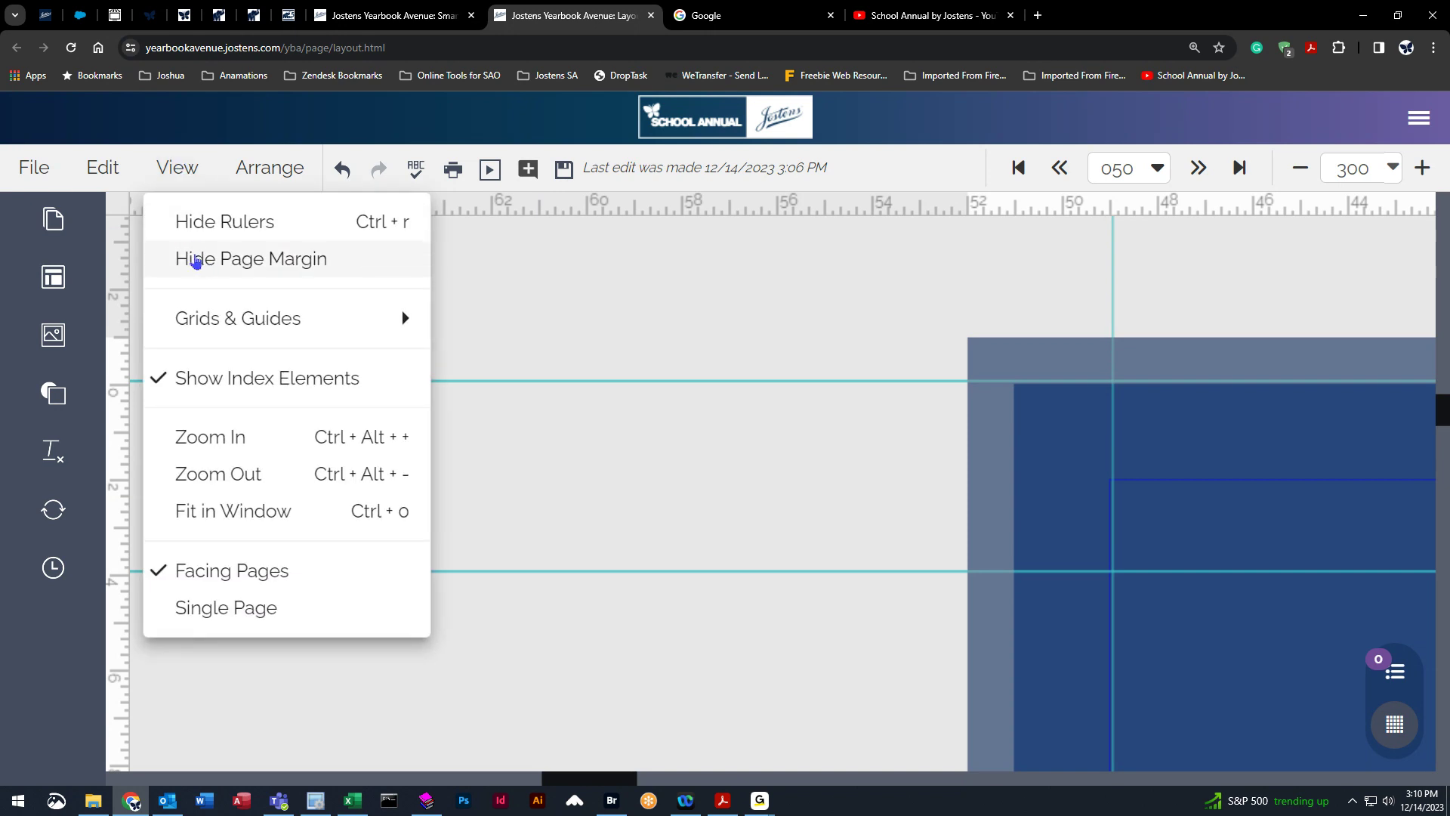
click(242, 261)
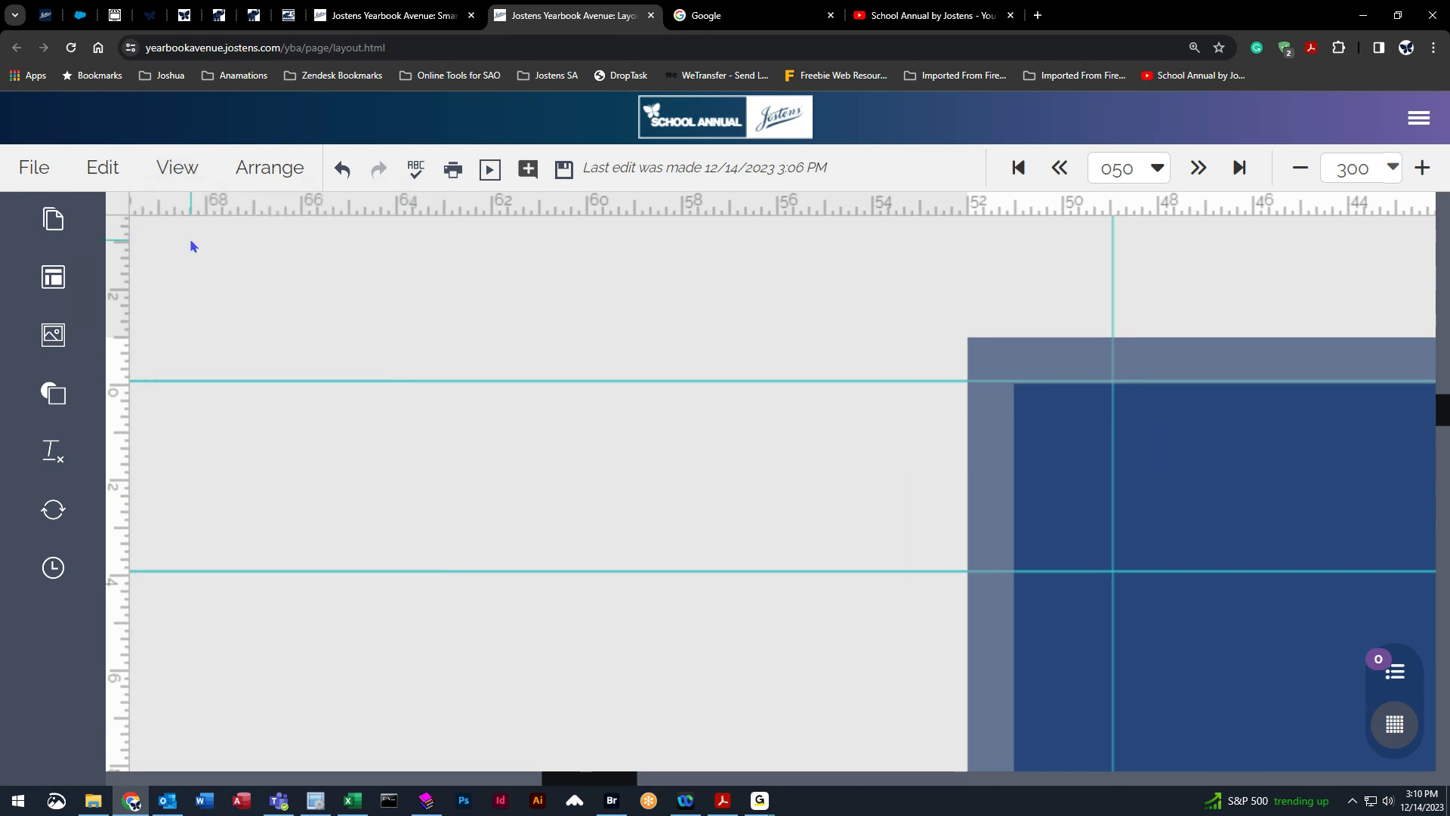
click(194, 169)
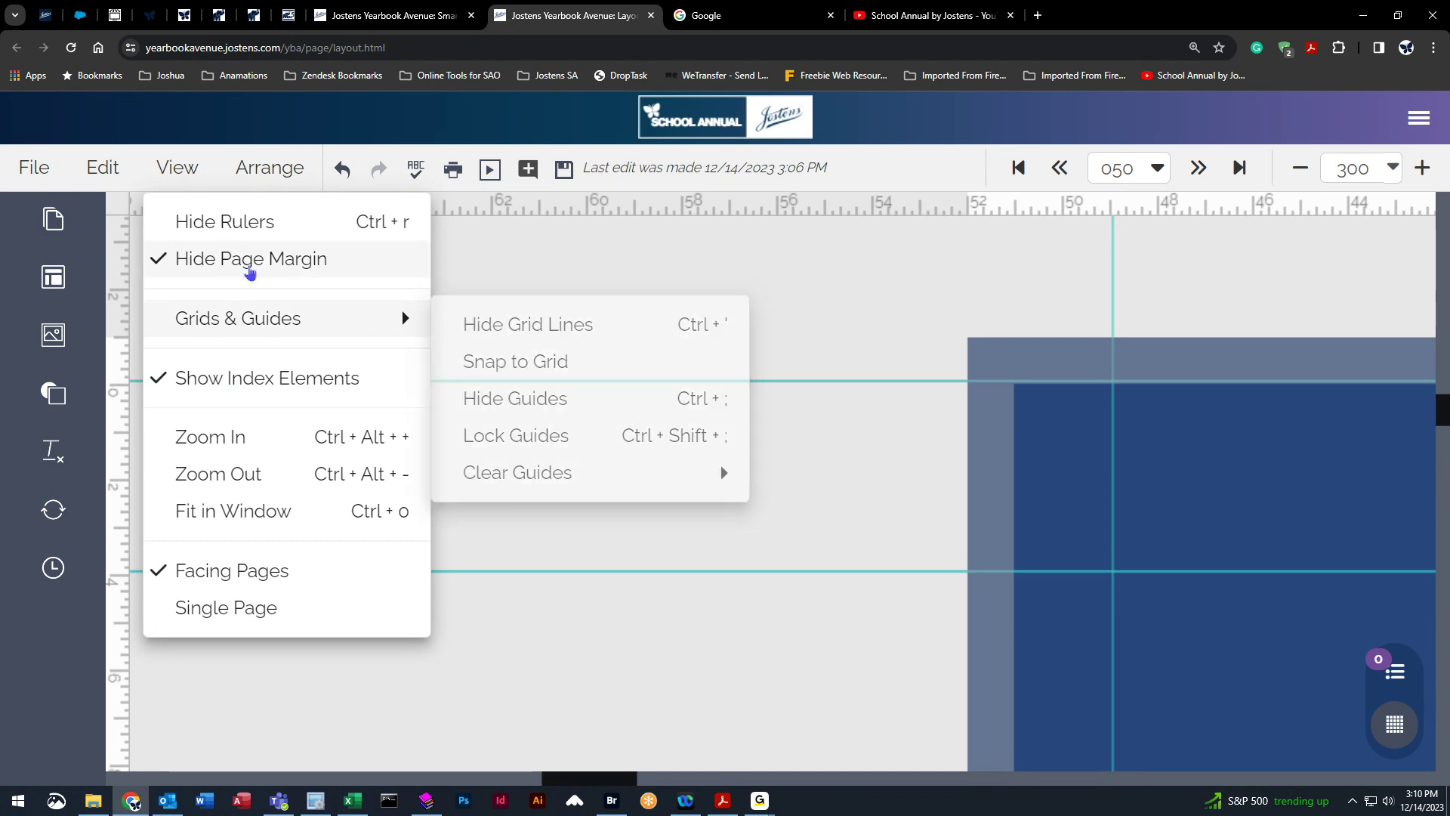
click(253, 262)
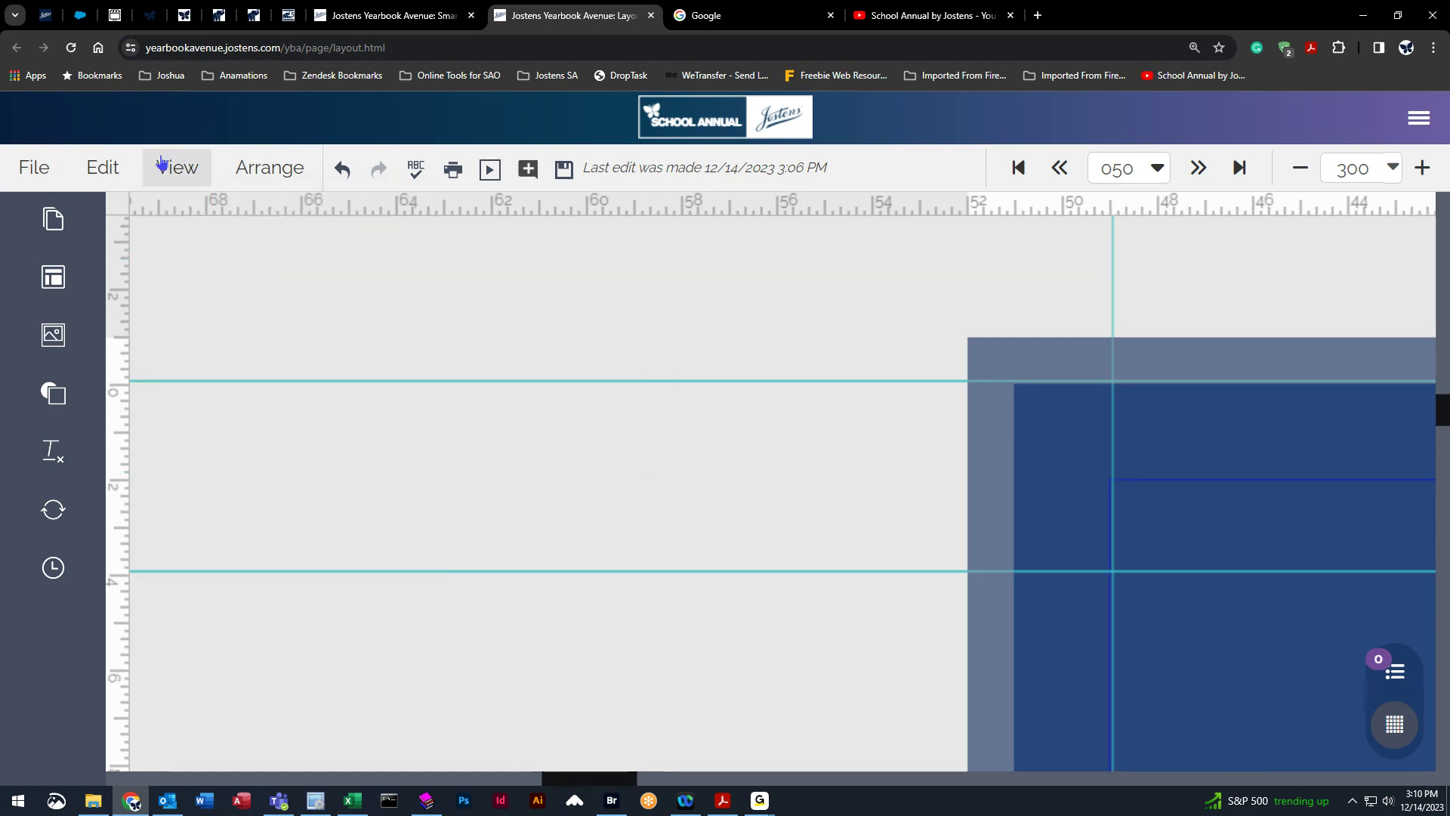
Clear all guides from the layout.
click(174, 168)
mouse_move(242, 325)
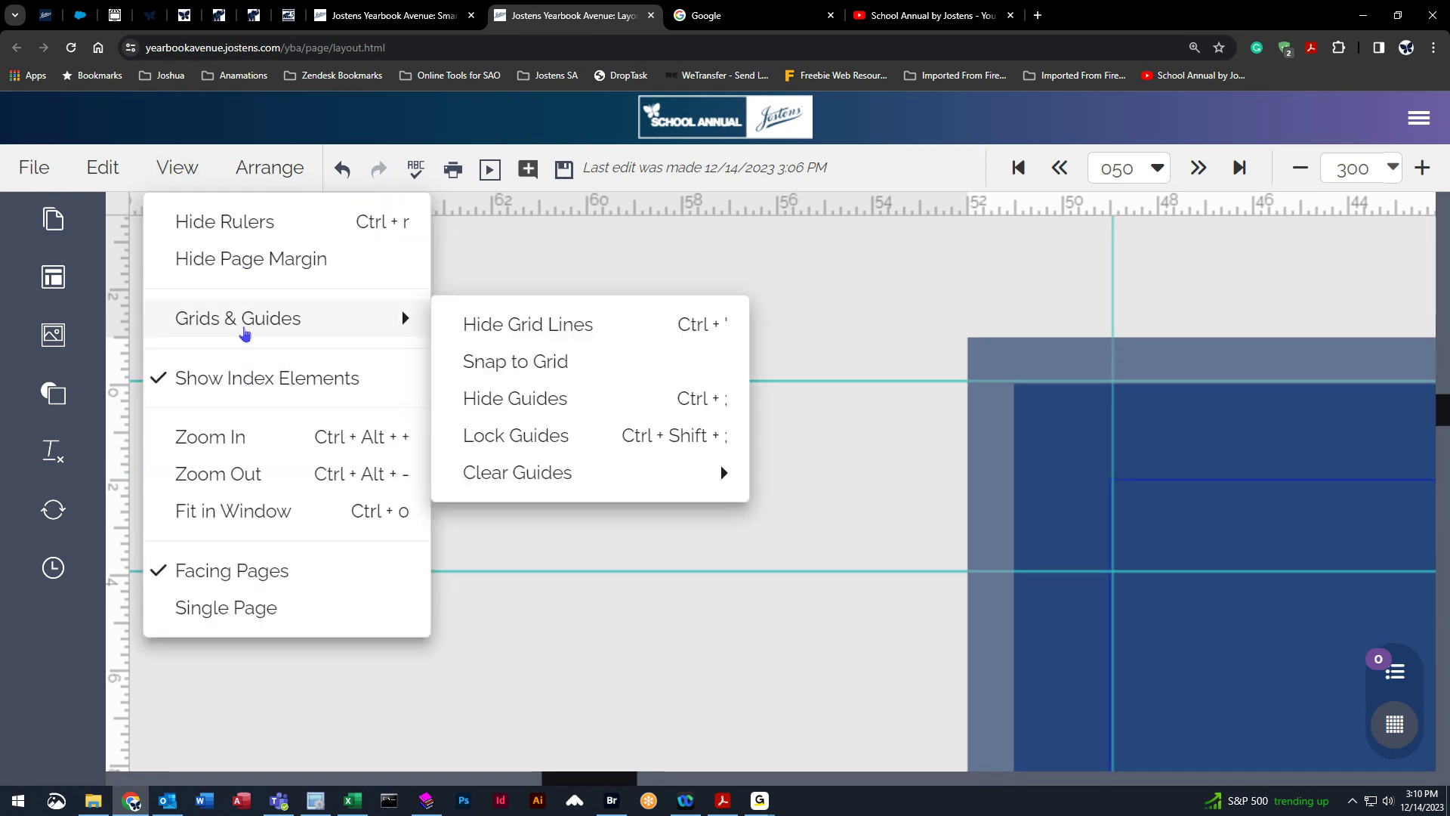
mouse_move(518, 476)
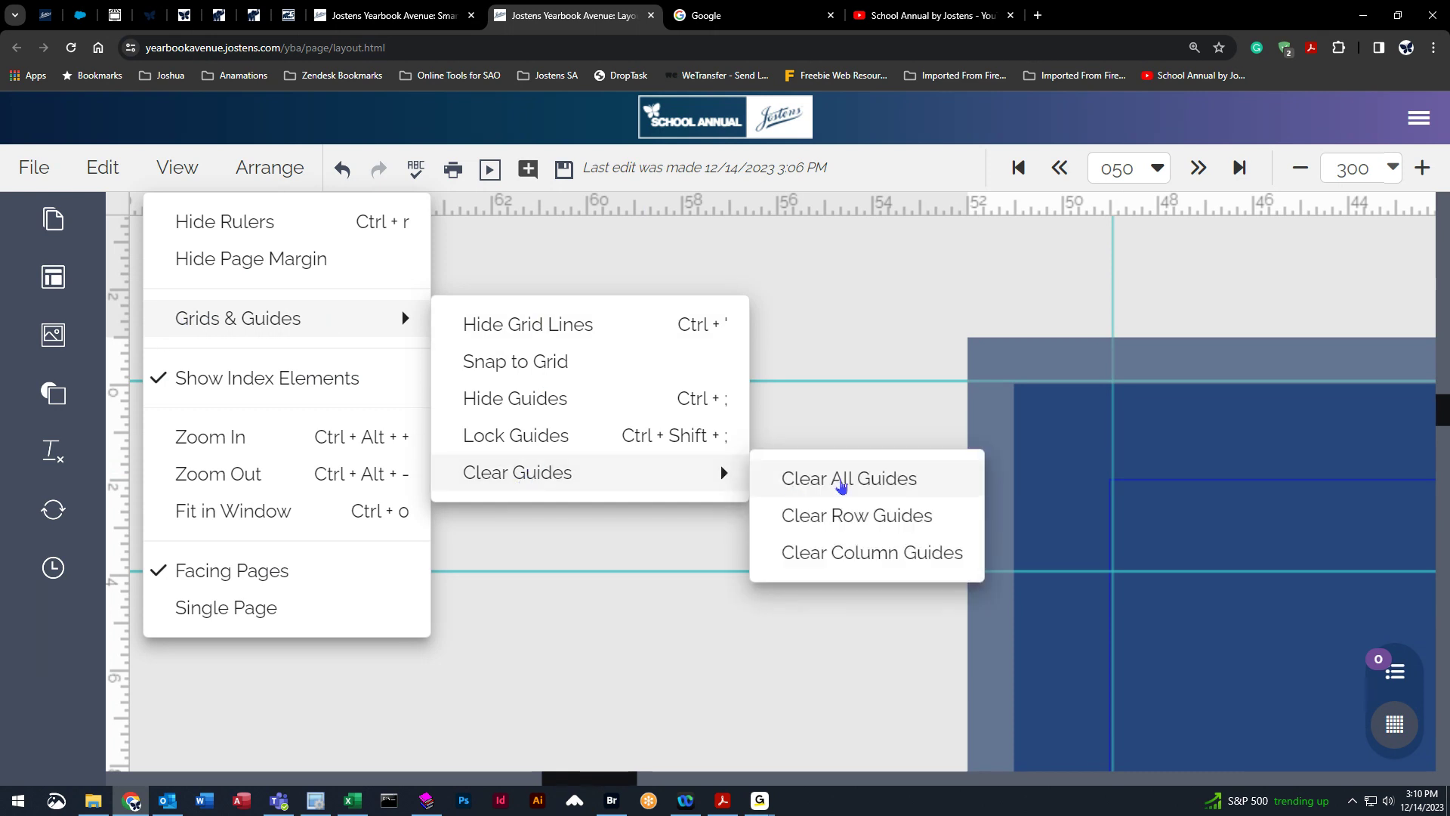
click(839, 481)
Fit the spread in the window and switch to single-page view, saving the changes first.
click(177, 168)
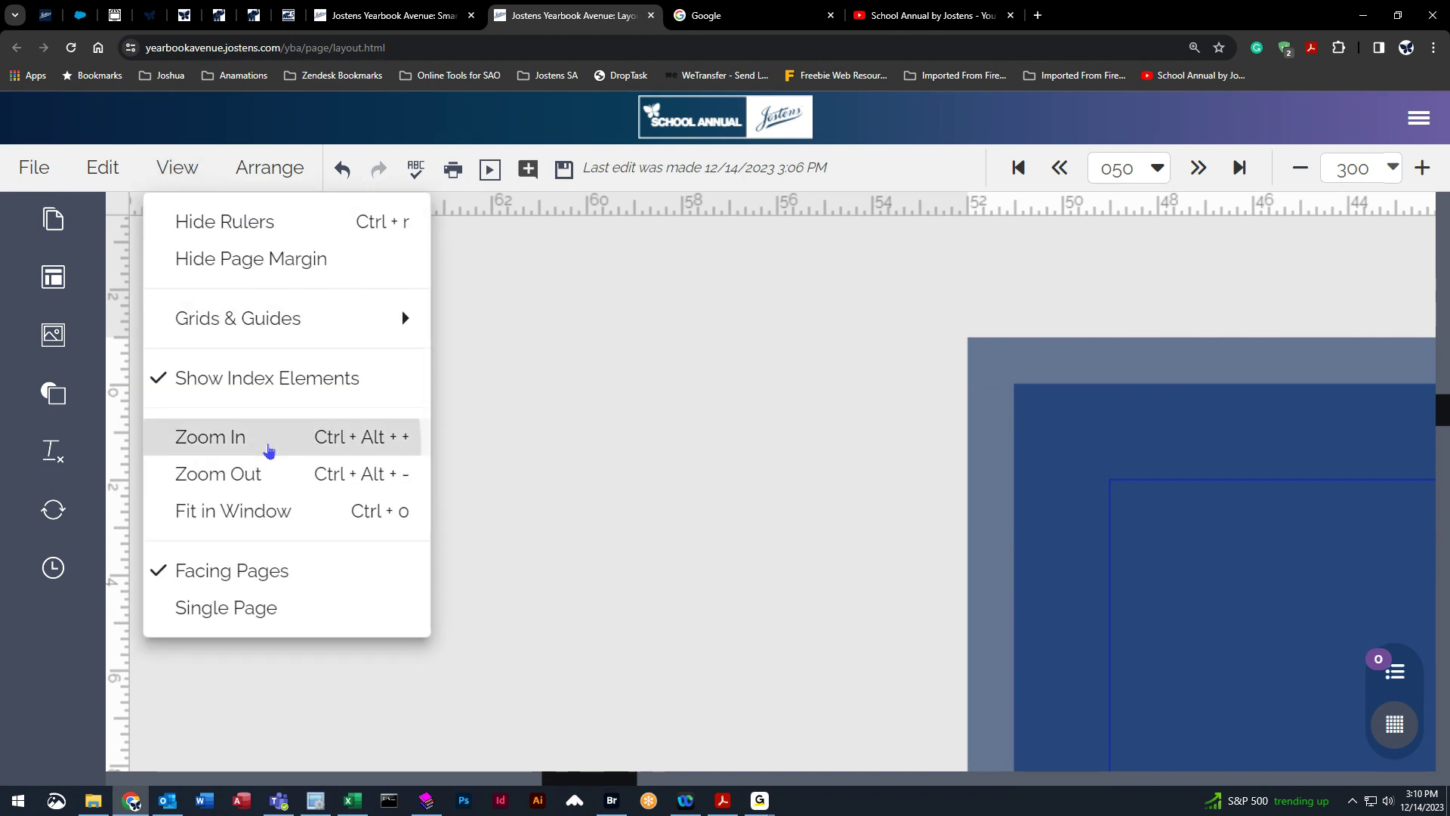
click(270, 438)
click(180, 169)
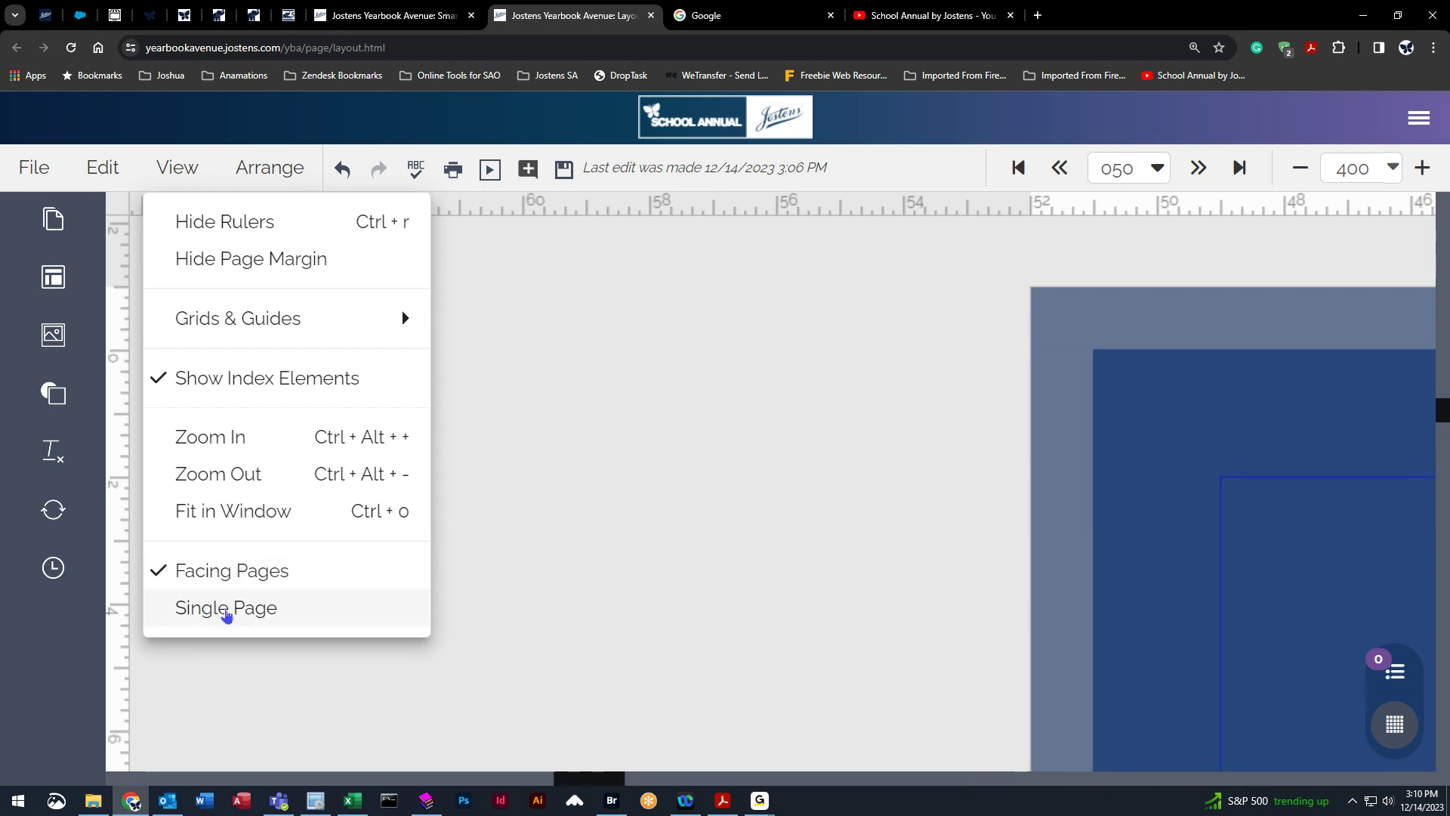
click(1398, 167)
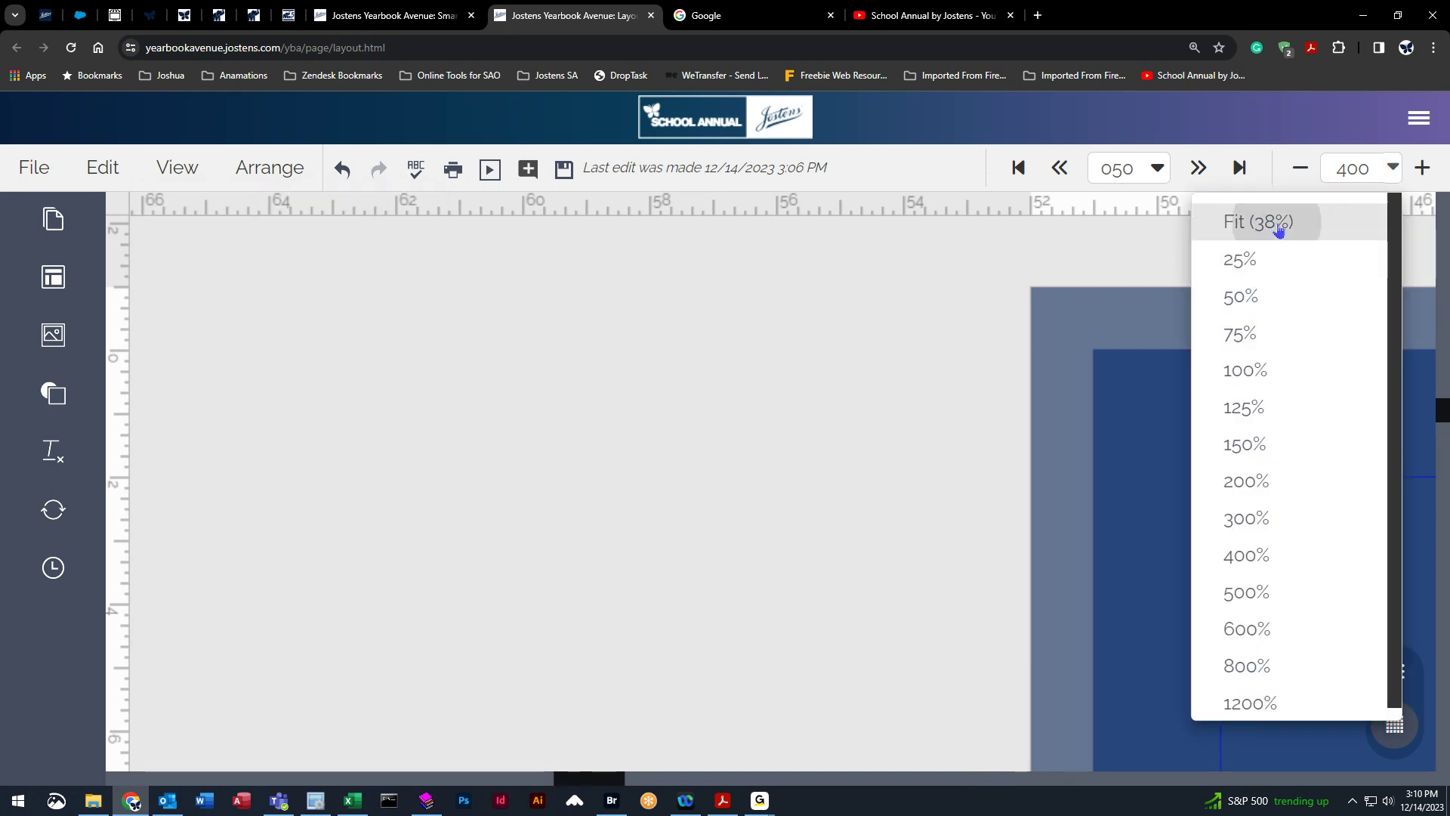
click(1280, 227)
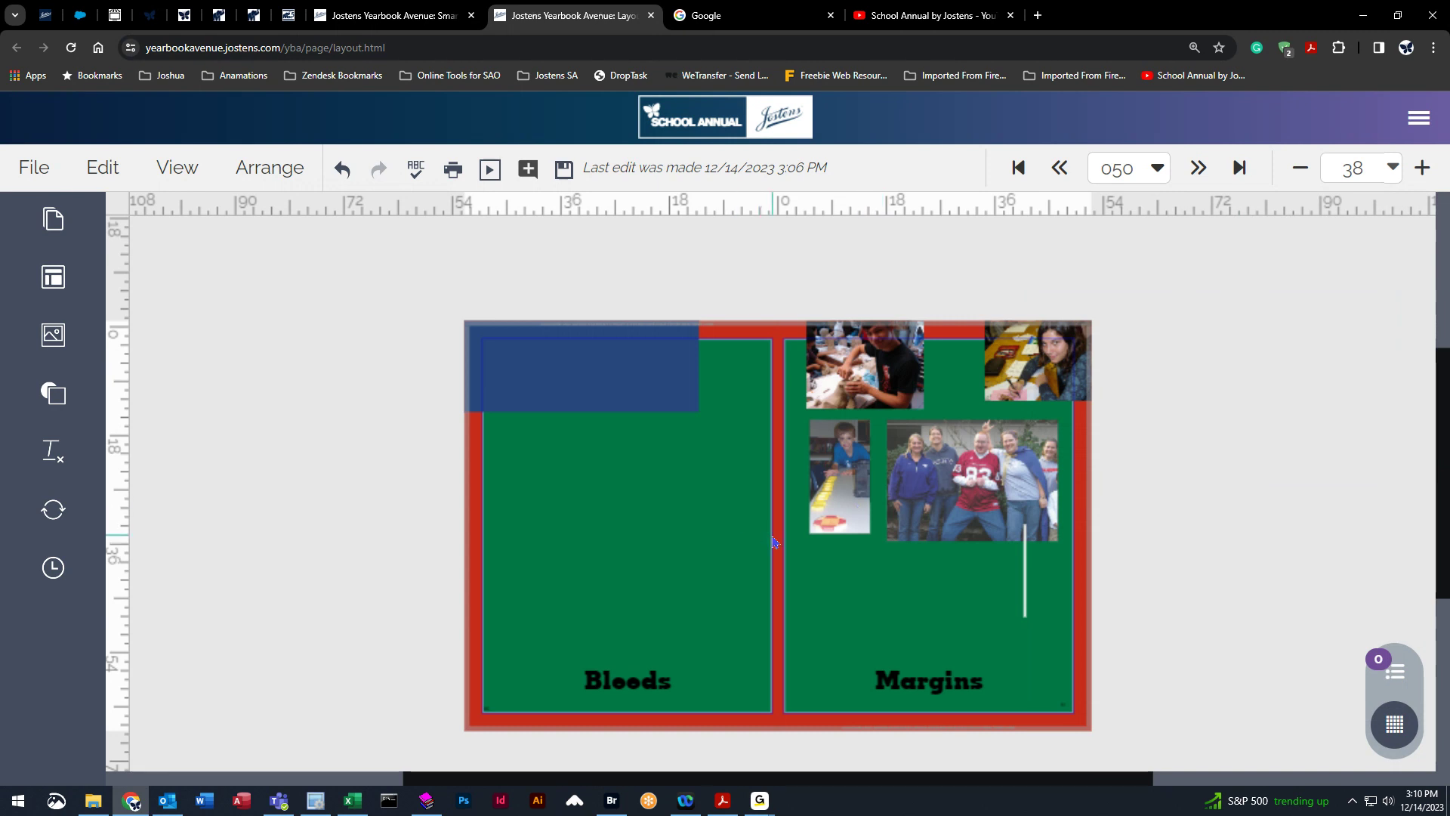
scroll(642, 483, down, 1)
click(172, 169)
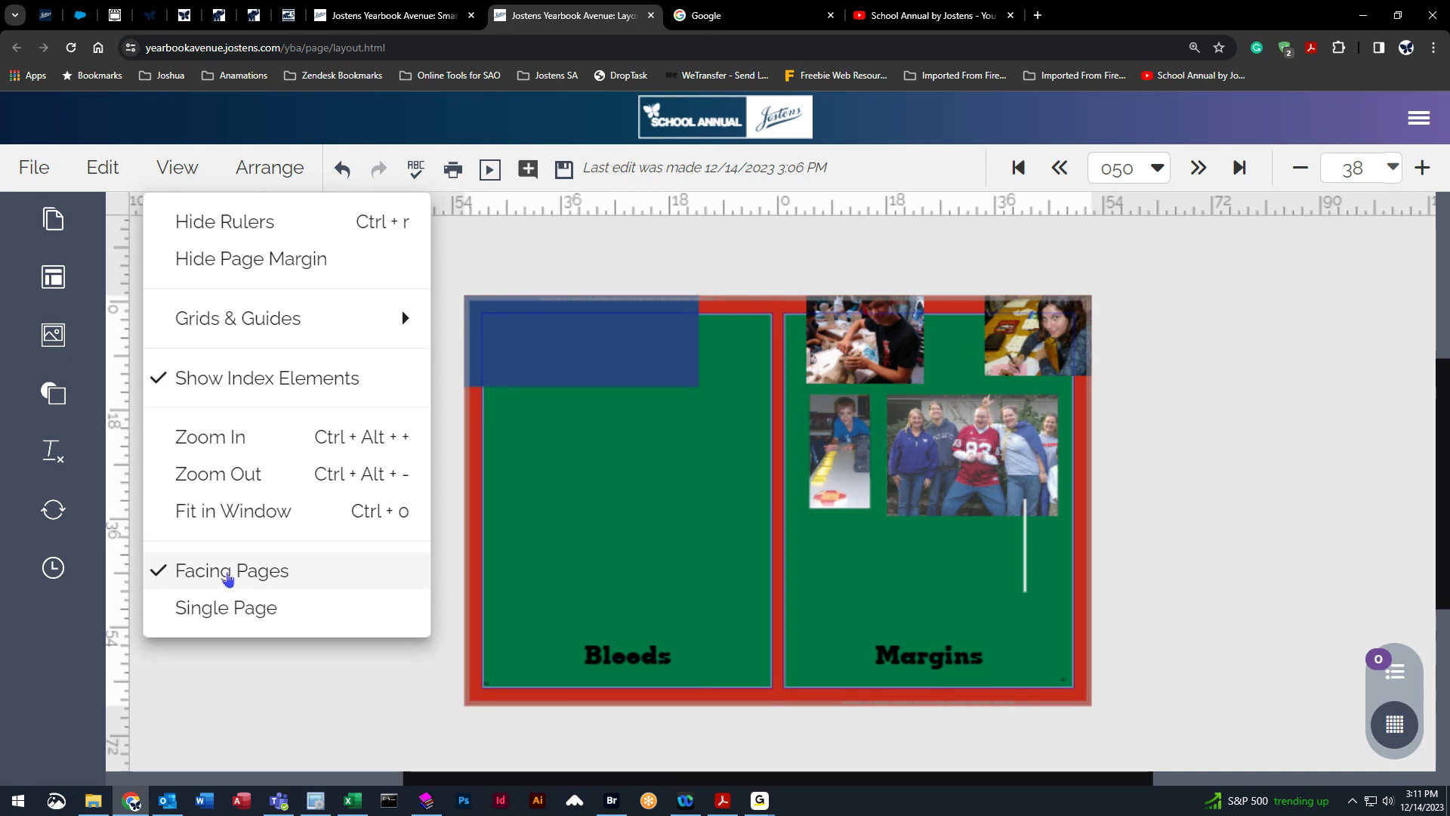
click(231, 608)
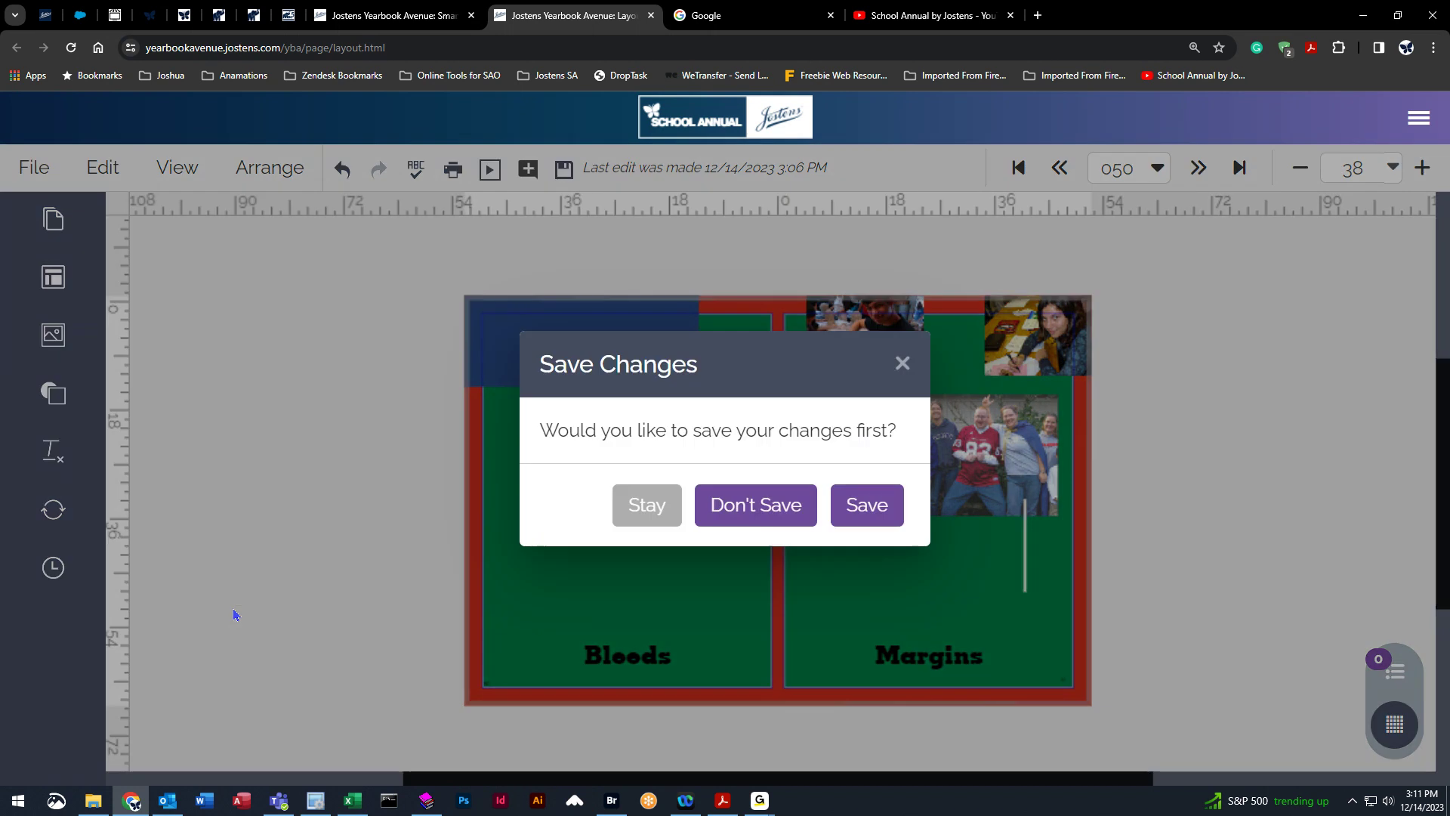
click(889, 513)
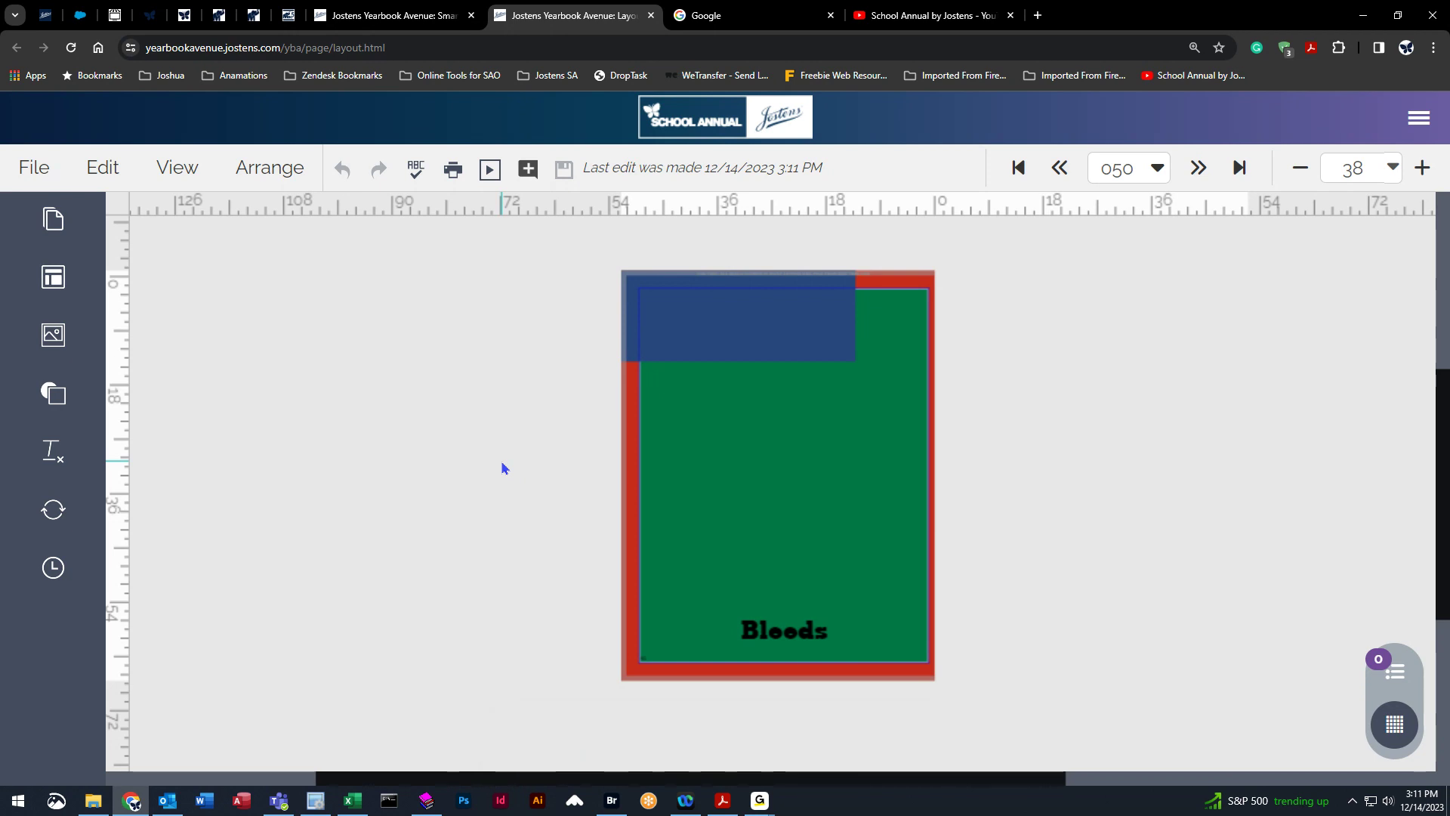
Go to the next page, 051, the Margins page.
click(172, 167)
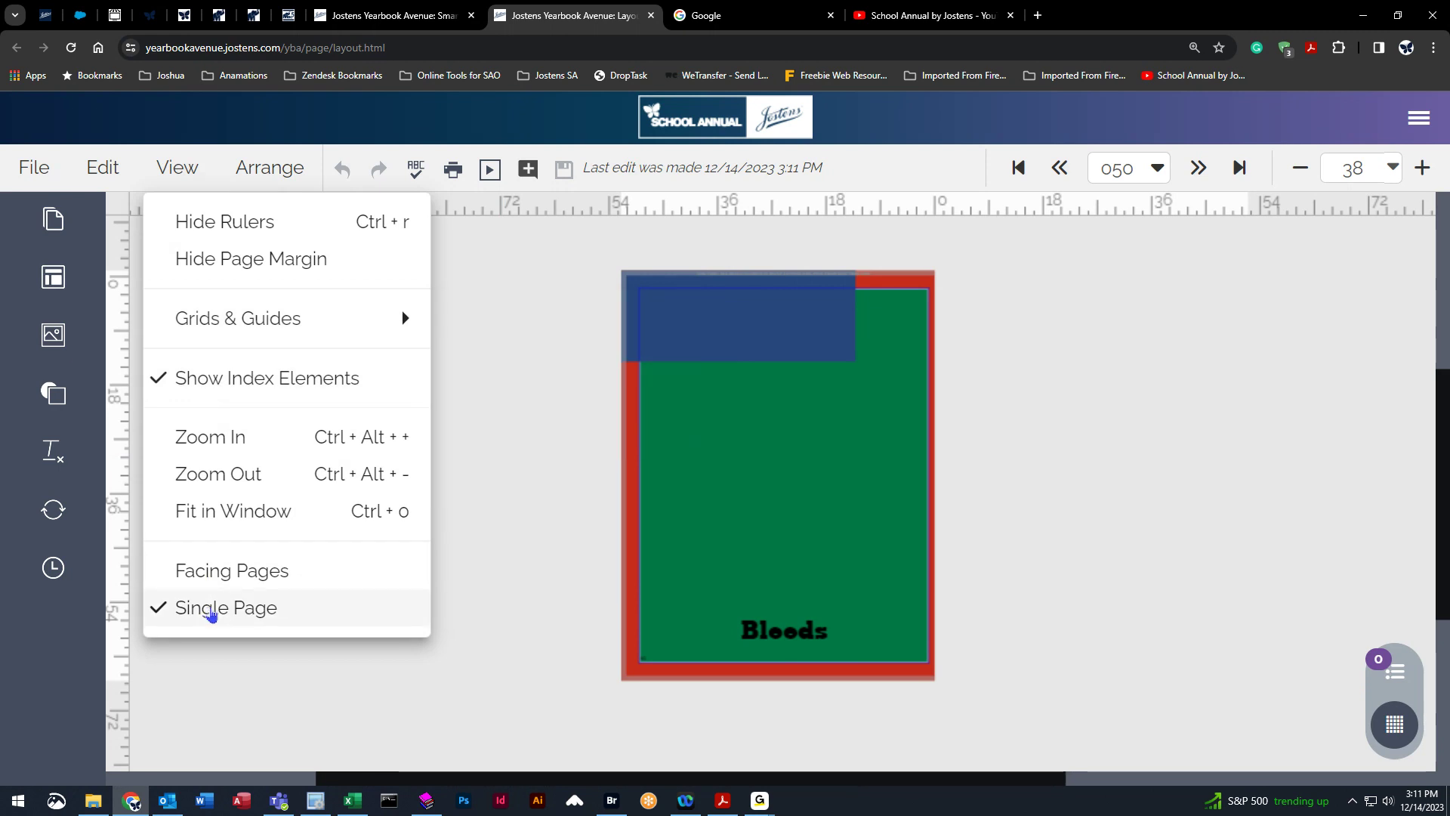
click(544, 434)
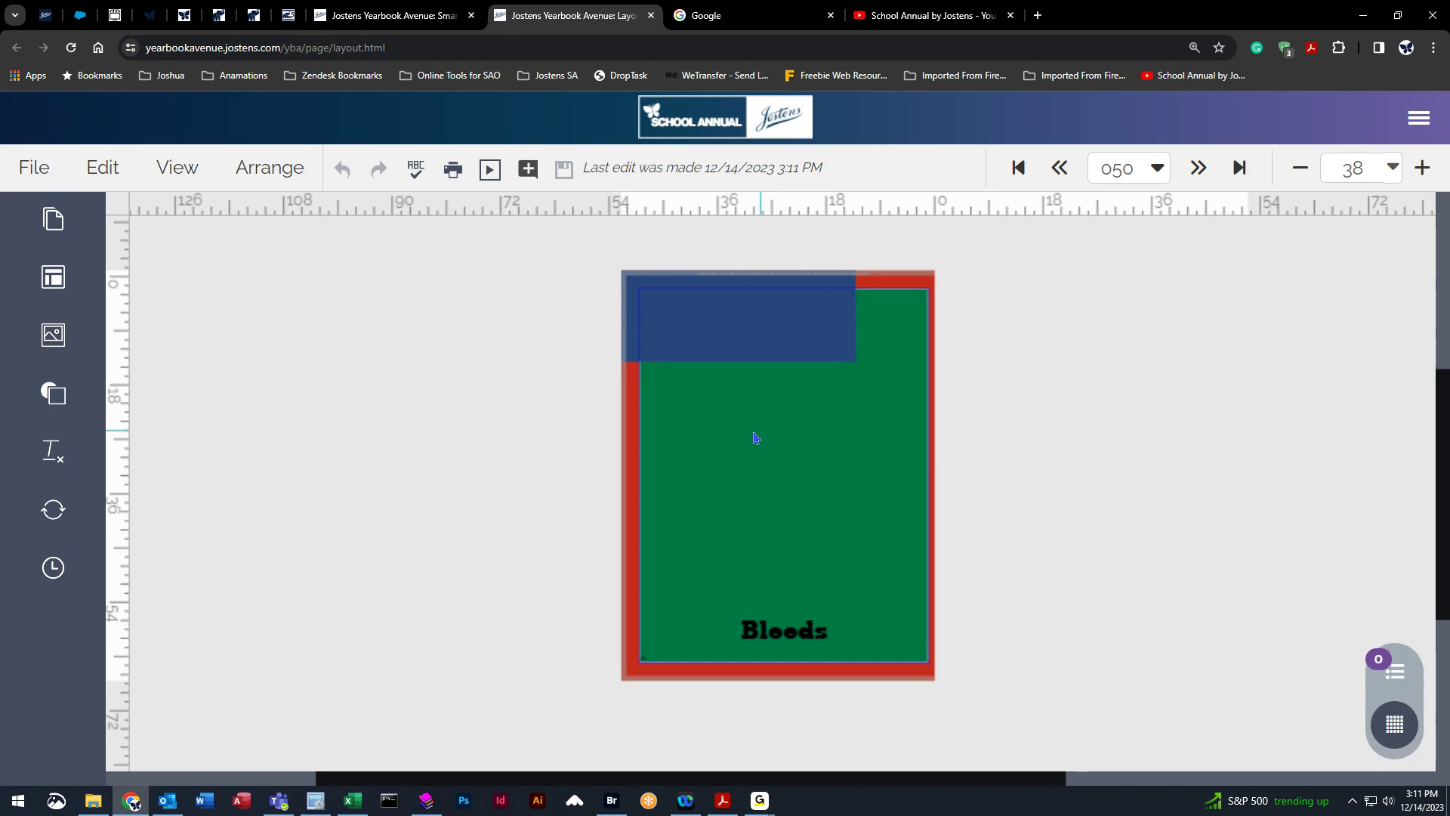
click(265, 178)
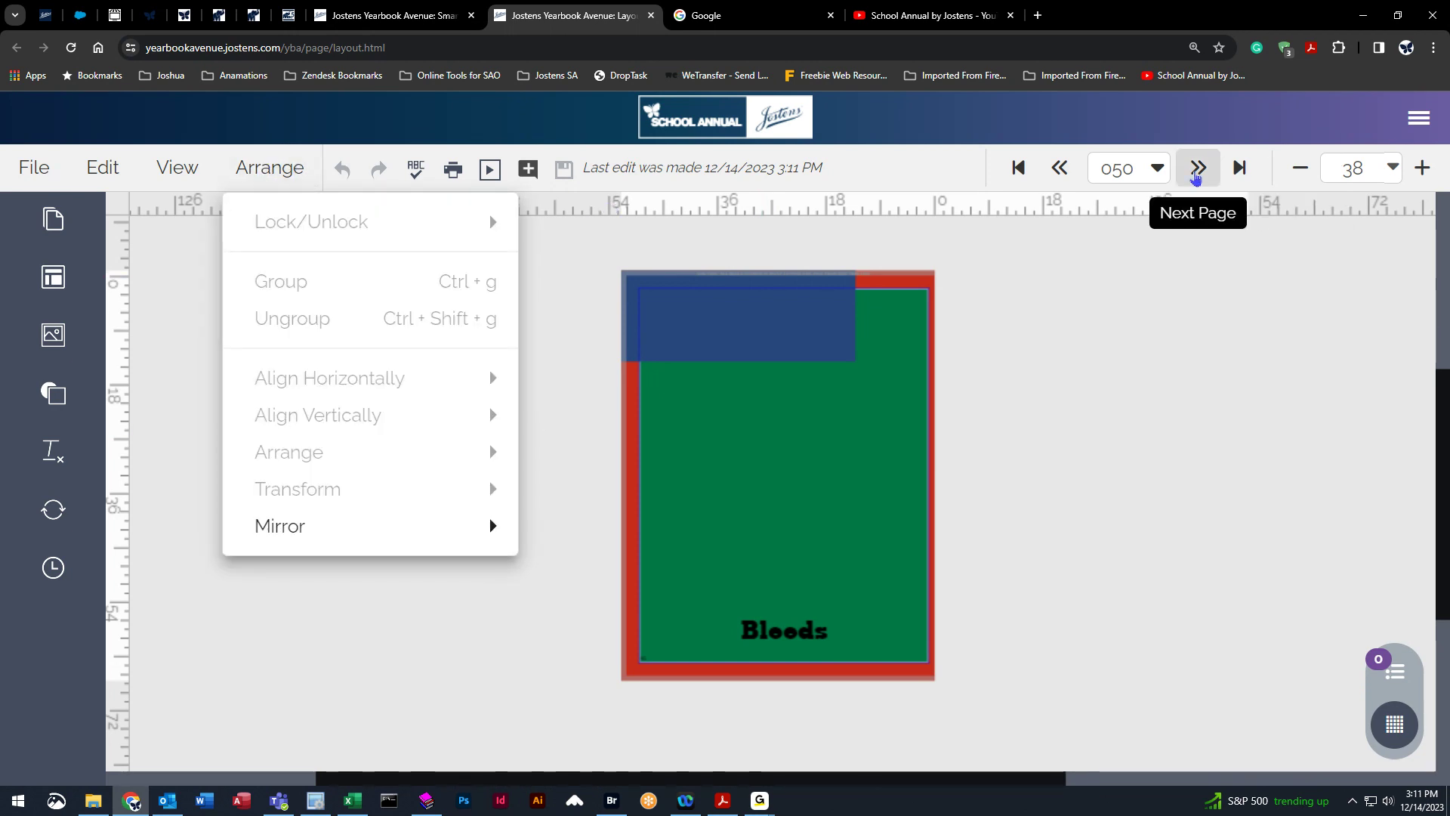
click(1197, 168)
click(266, 189)
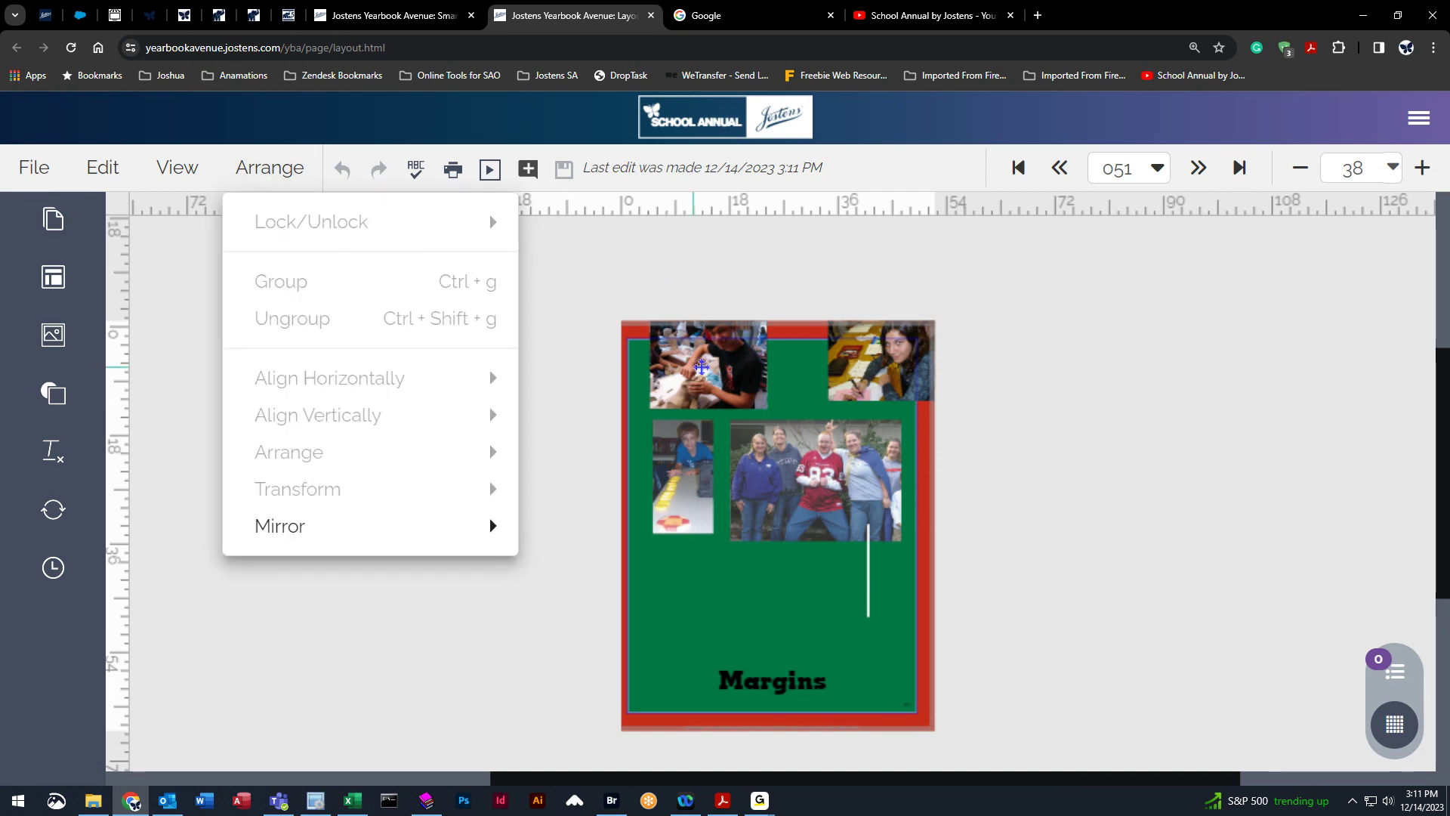
Move the three left-hand photos down and left so they sit inside the page margins.
click(702, 368)
drag(722, 367, 711, 396)
drag(705, 492, 691, 511)
drag(798, 510, 777, 536)
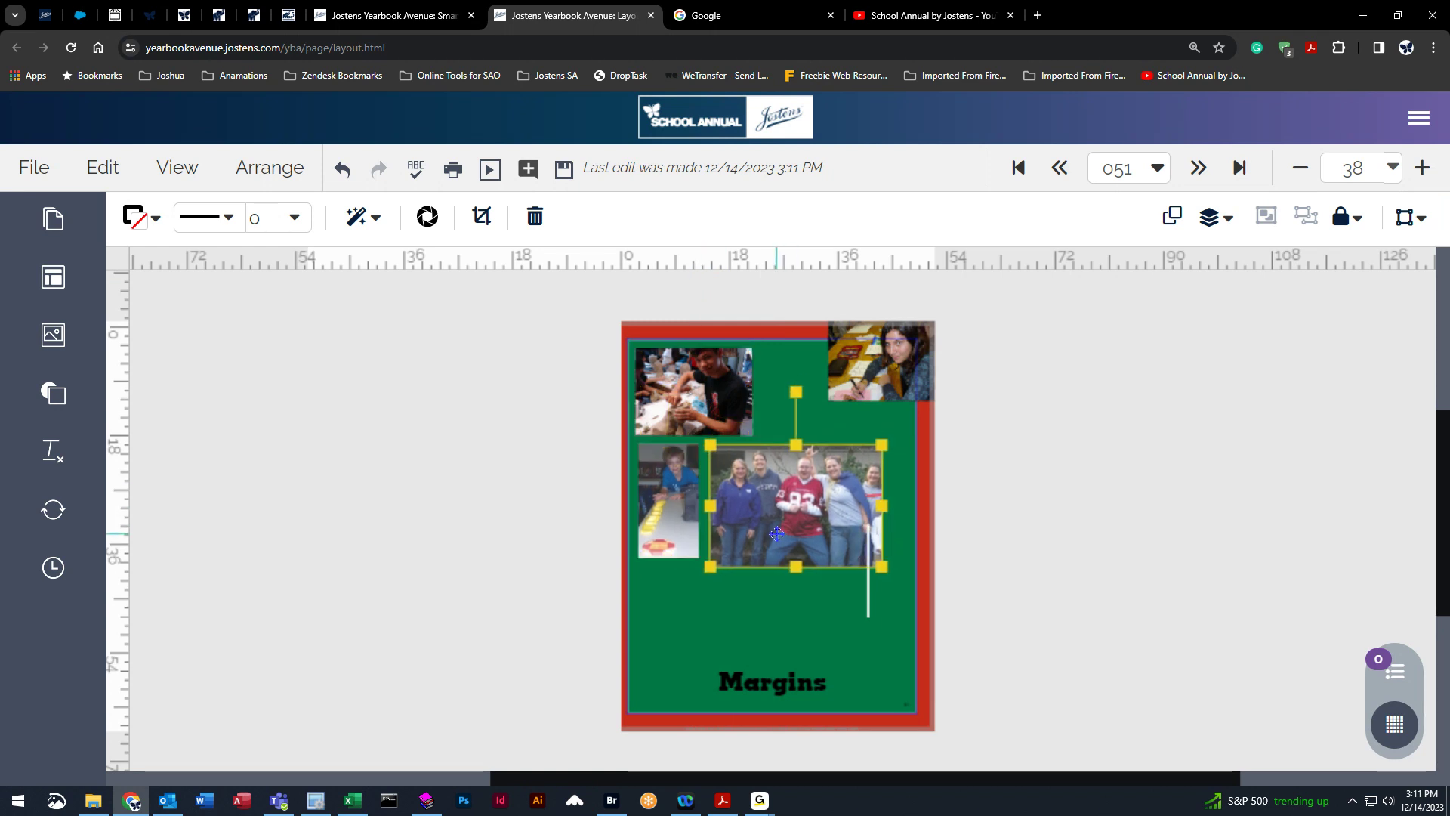
Select the three moved photos and lock them.
shift+click(689, 518)
shift+click(704, 376)
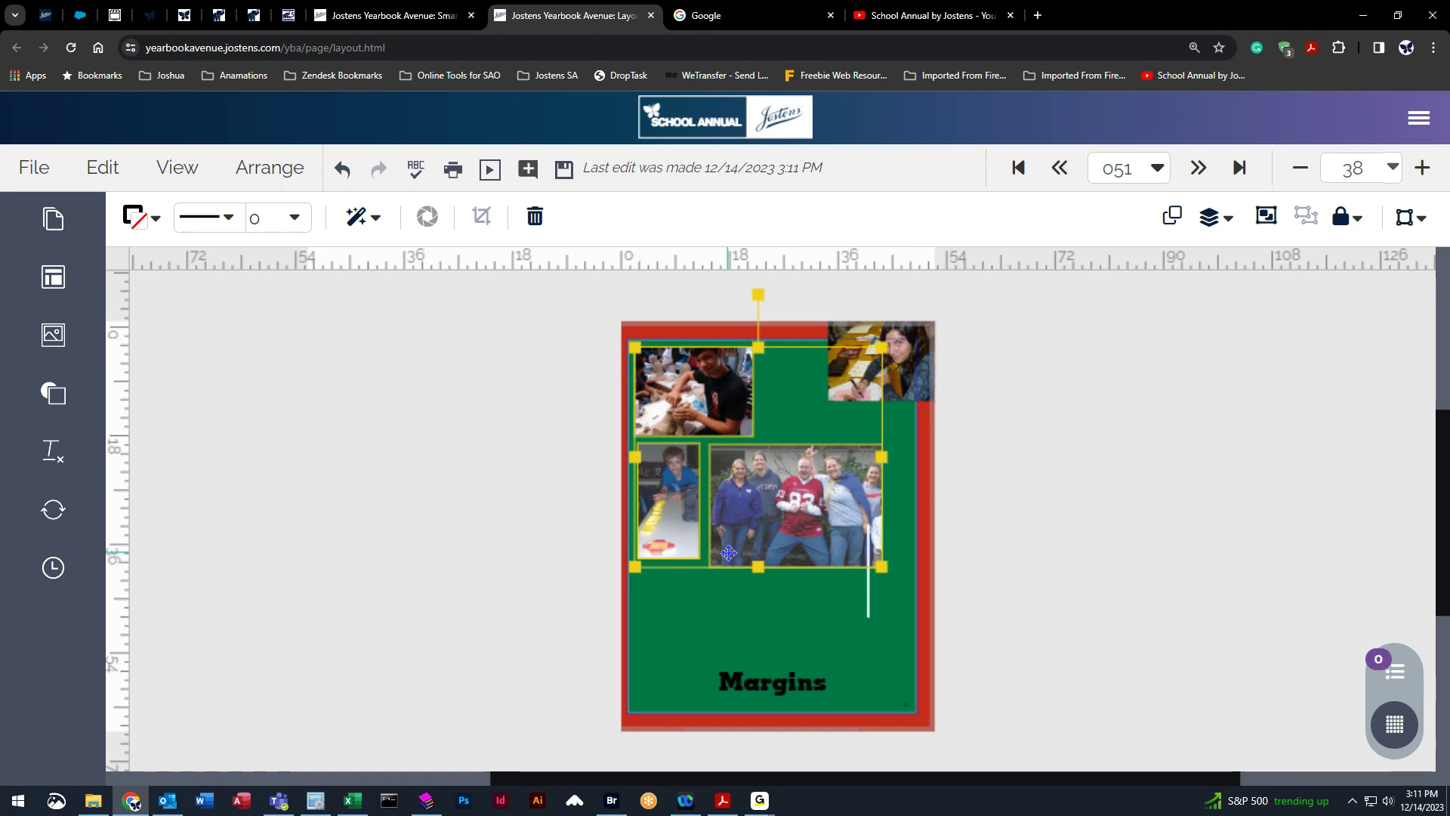
click(261, 168)
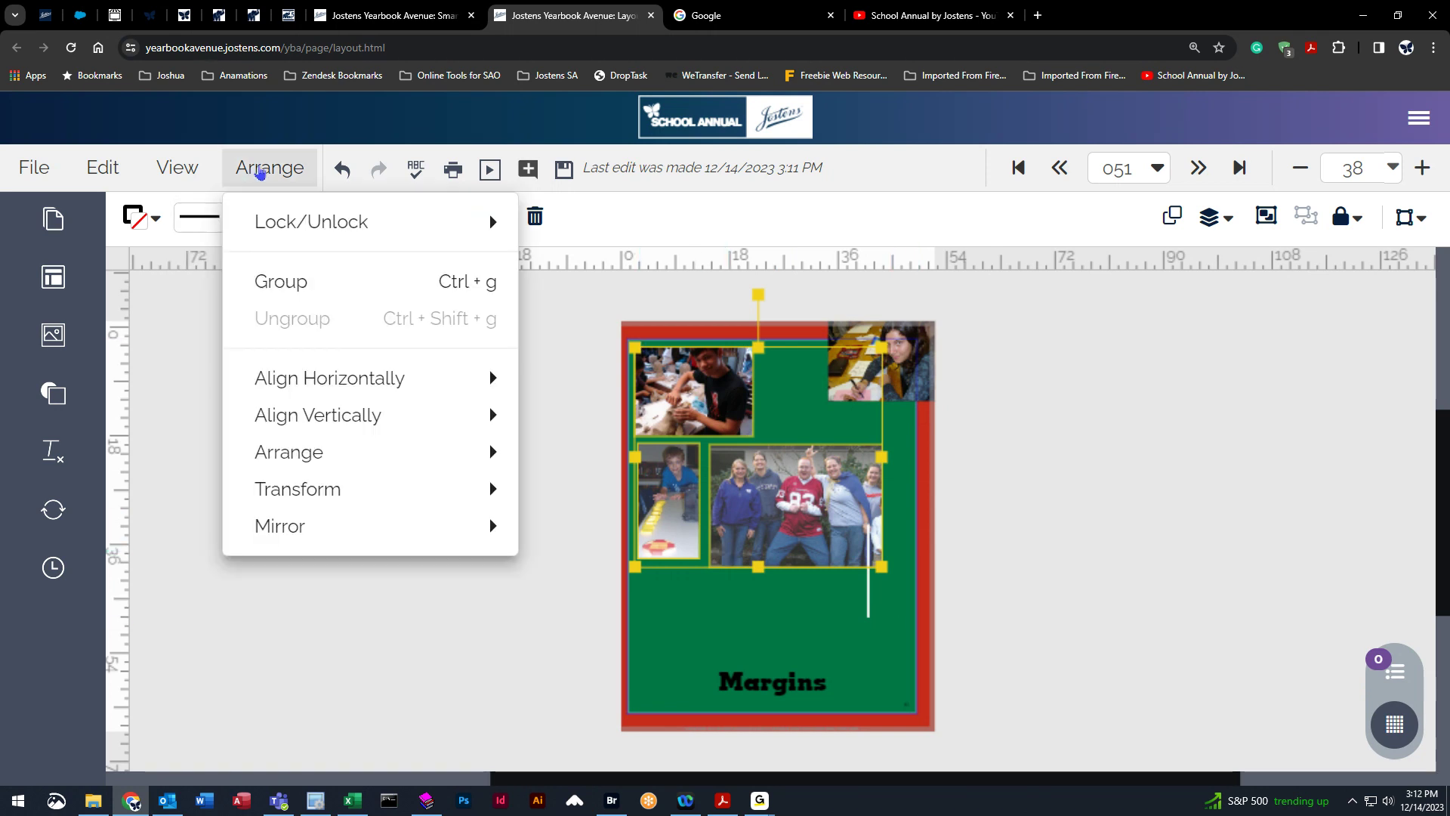
mouse_move(276, 231)
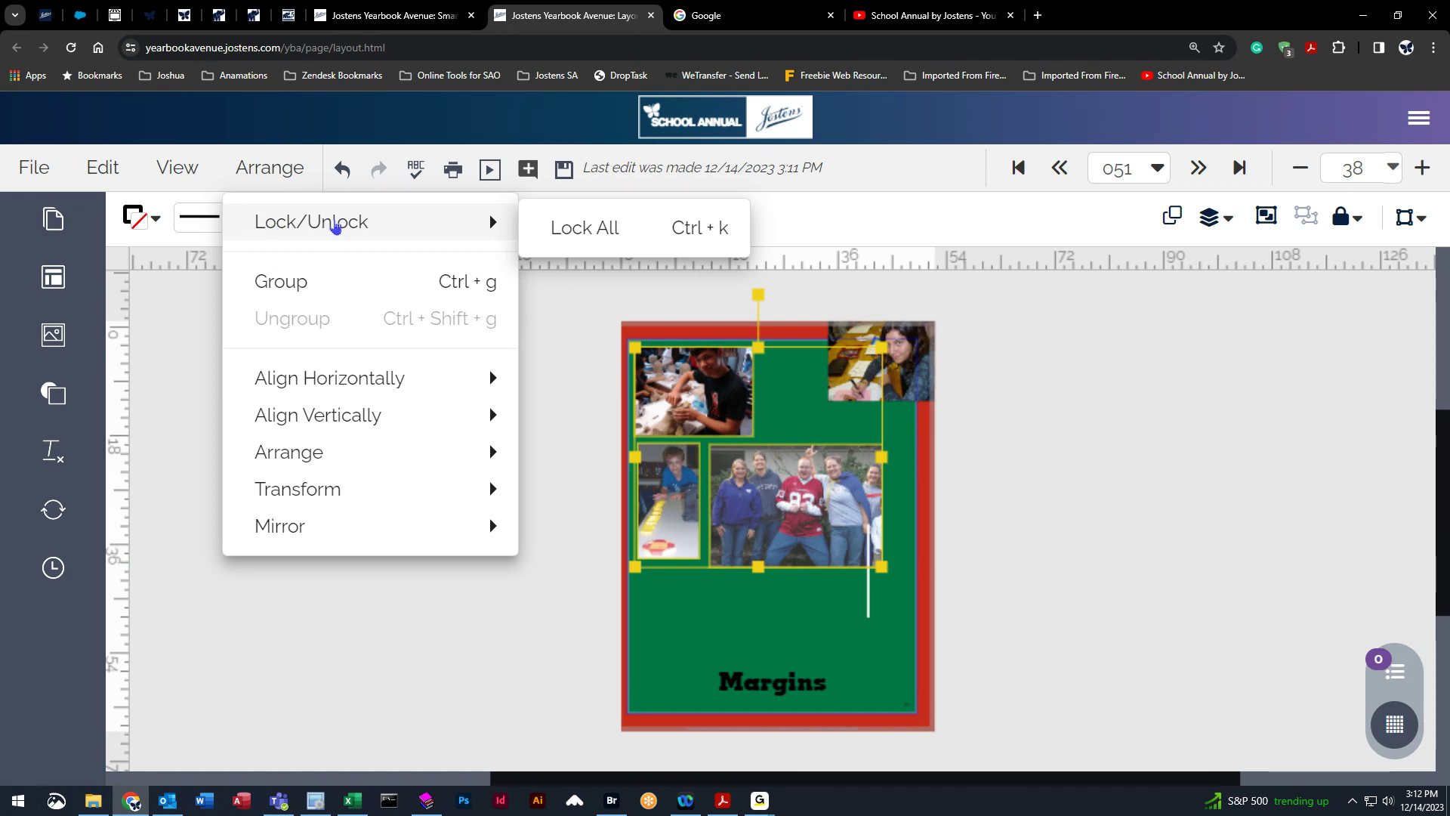
click(597, 228)
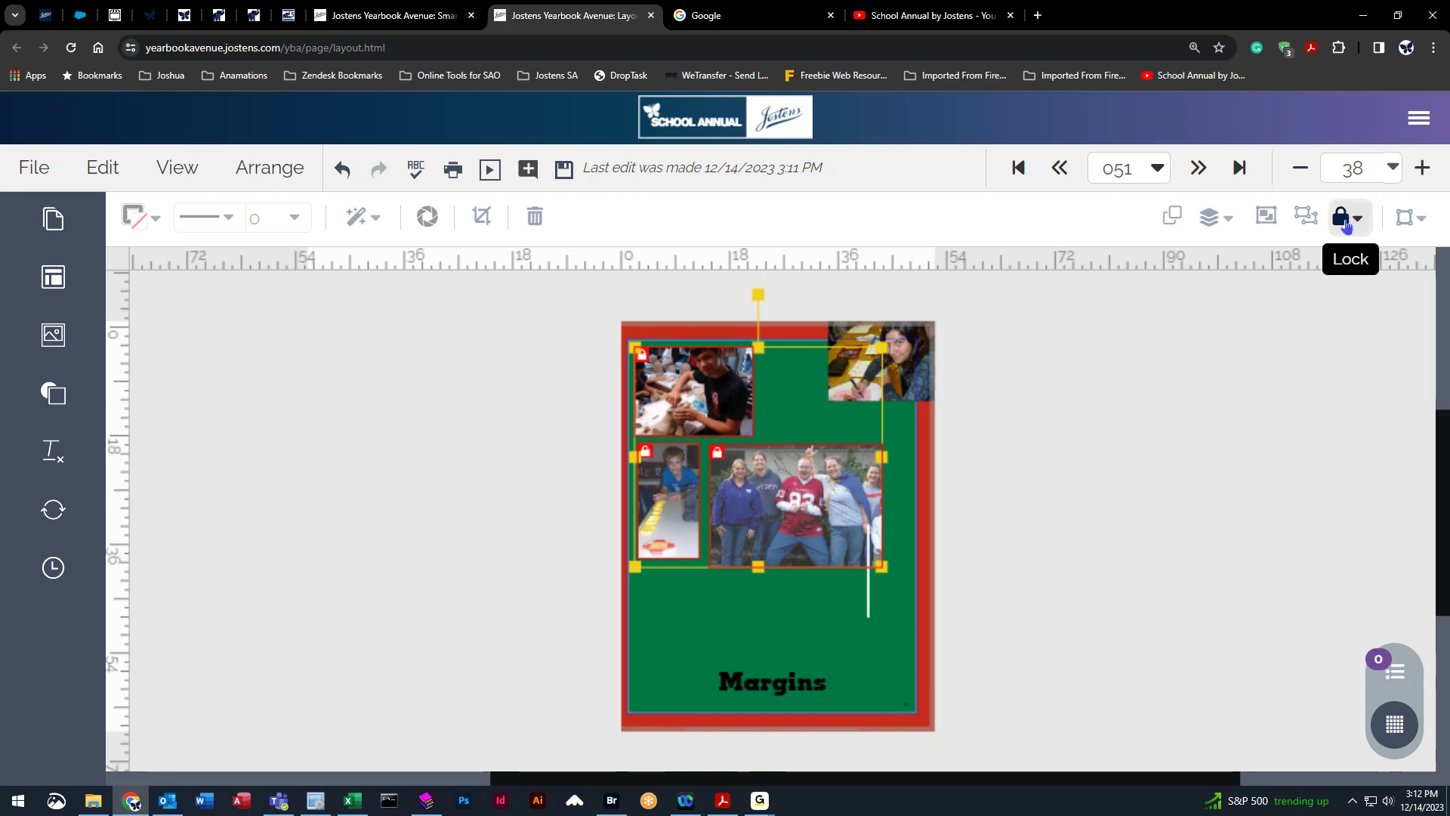
Unlock the three photos and deselect them.
click(1344, 220)
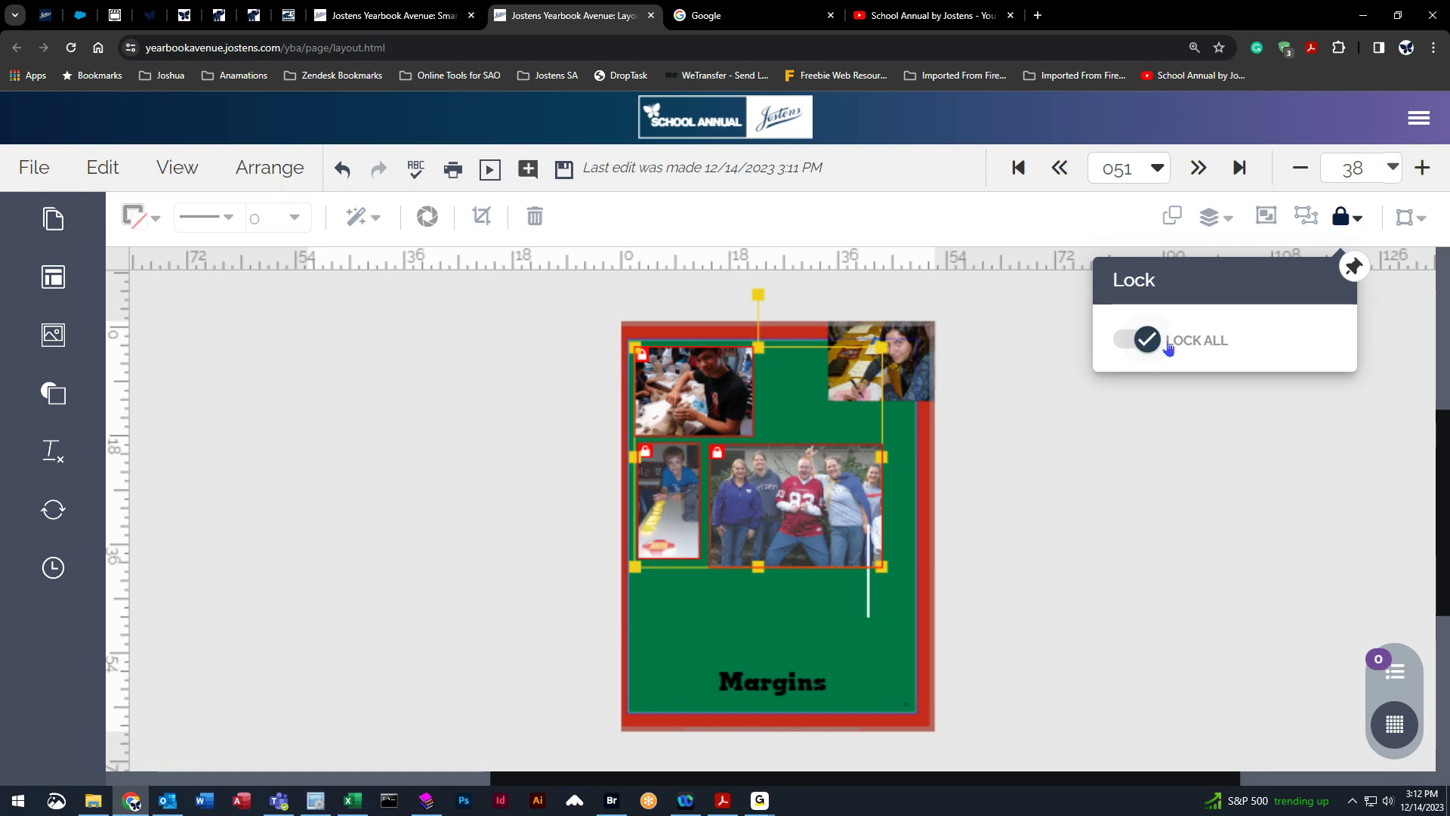
click(1152, 345)
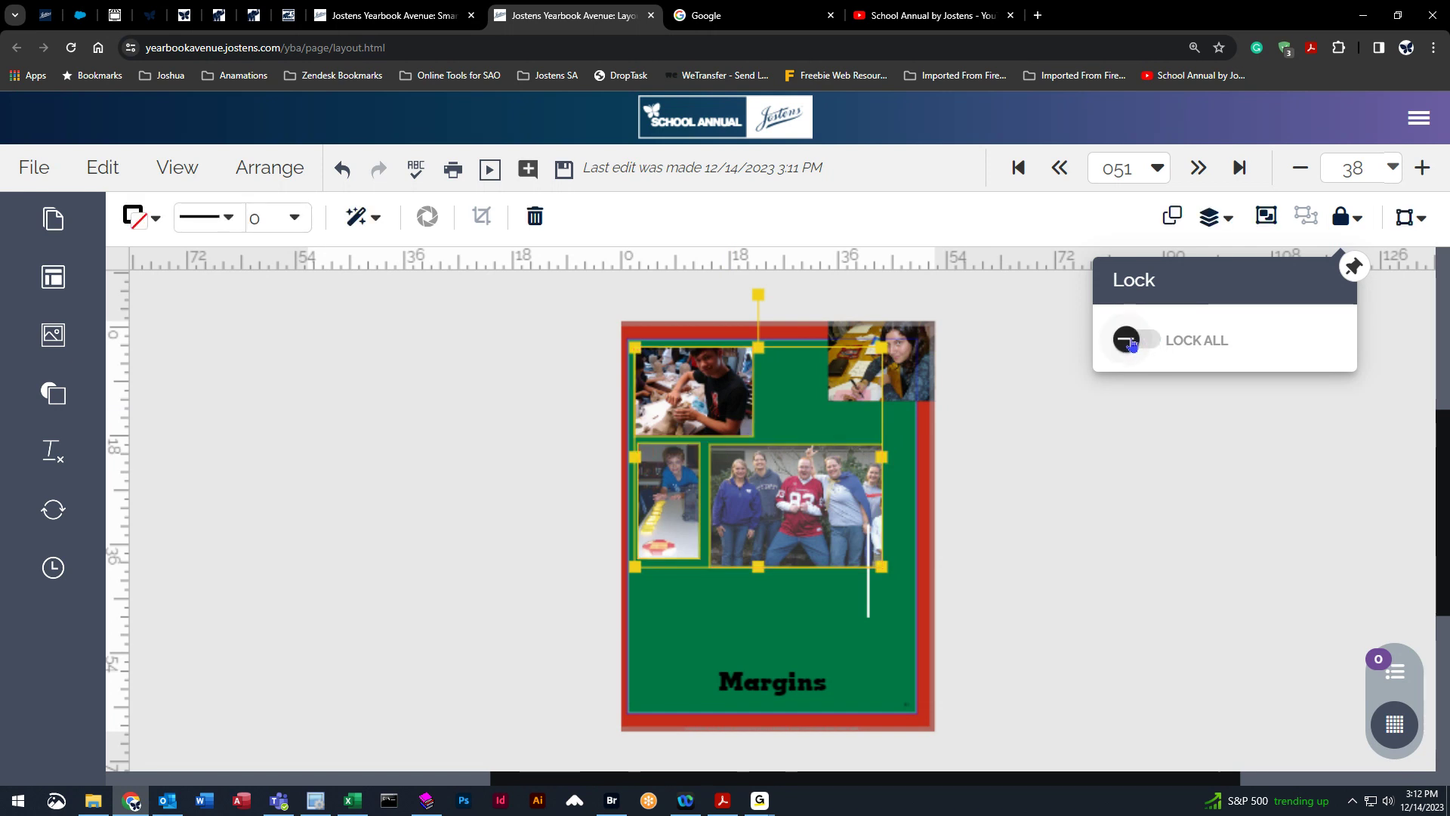
click(1132, 344)
click(1148, 366)
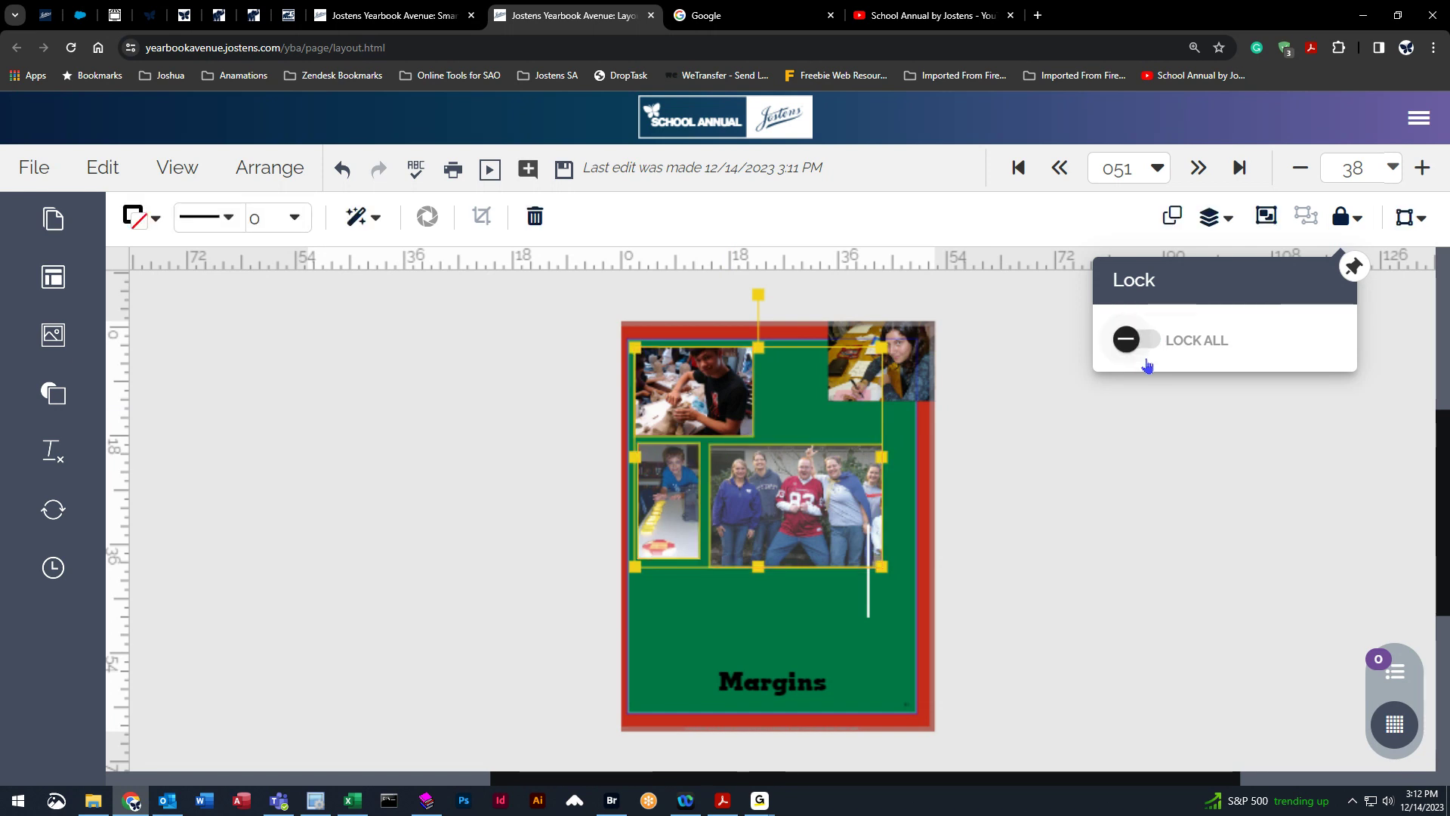
click(1210, 478)
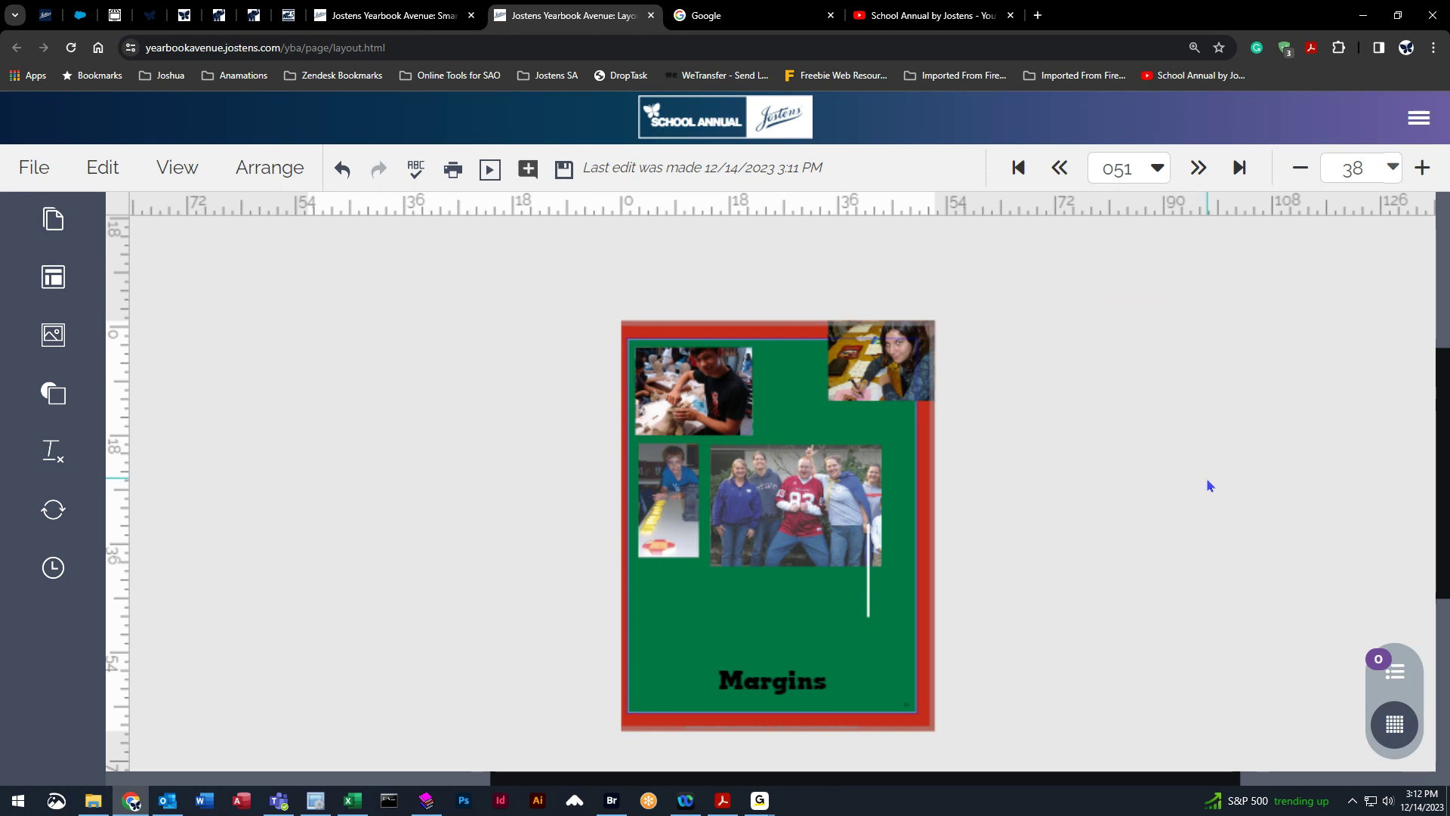
Select the large group photo and lock it in place.
click(727, 451)
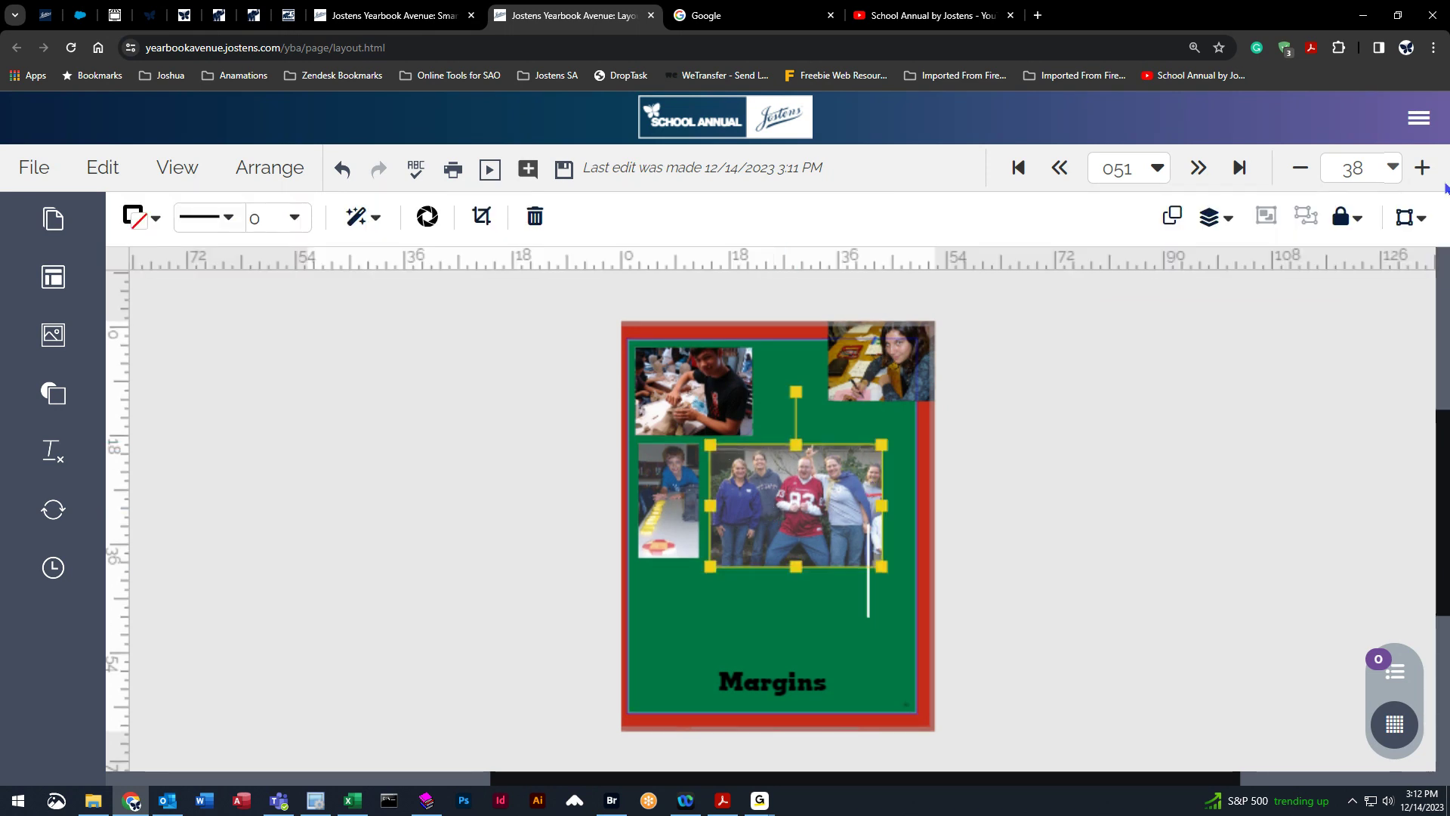
click(1350, 223)
click(1144, 343)
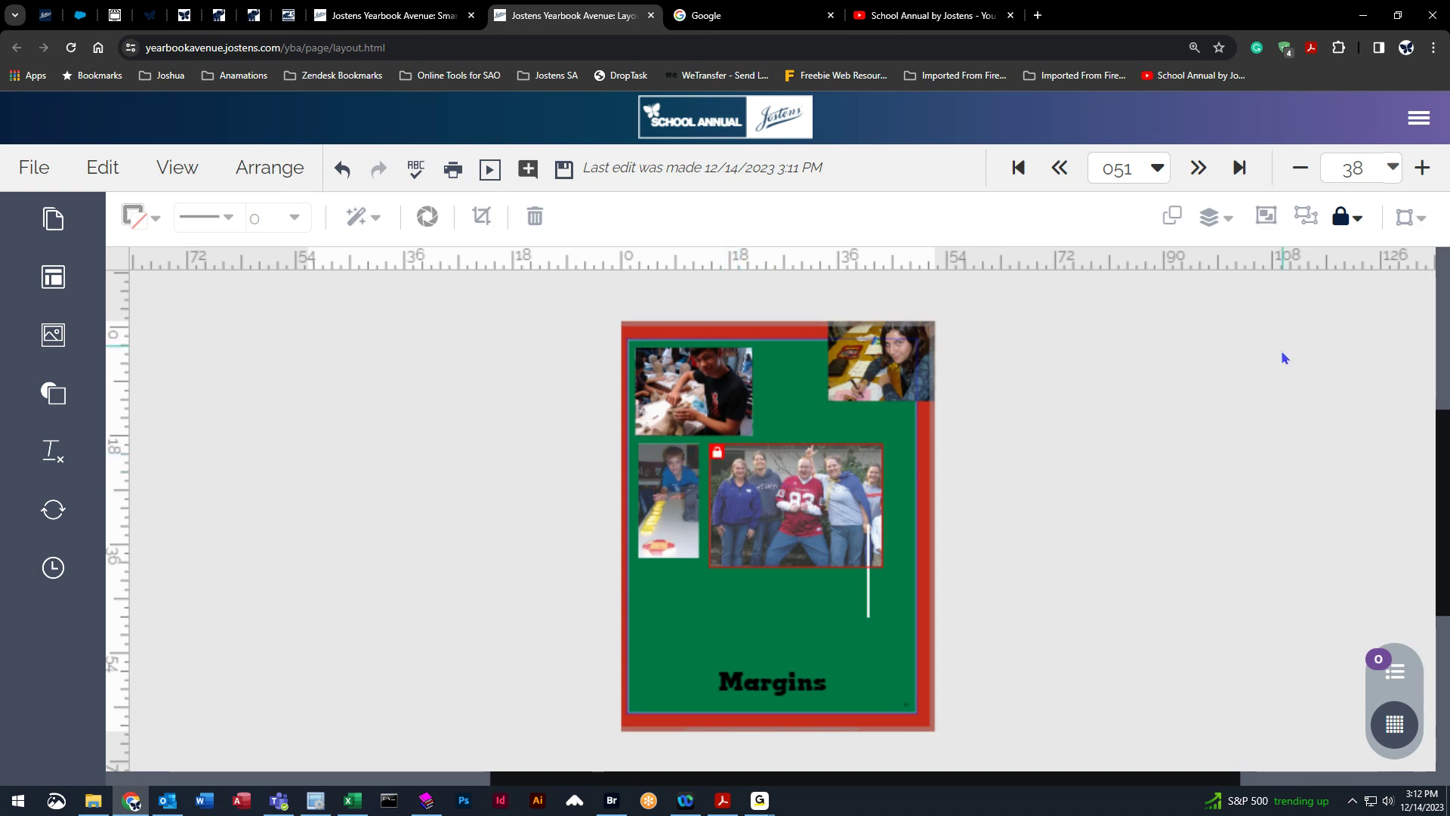
Unlock the large group photo and deselect it.
click(1352, 219)
click(1144, 334)
click(1142, 478)
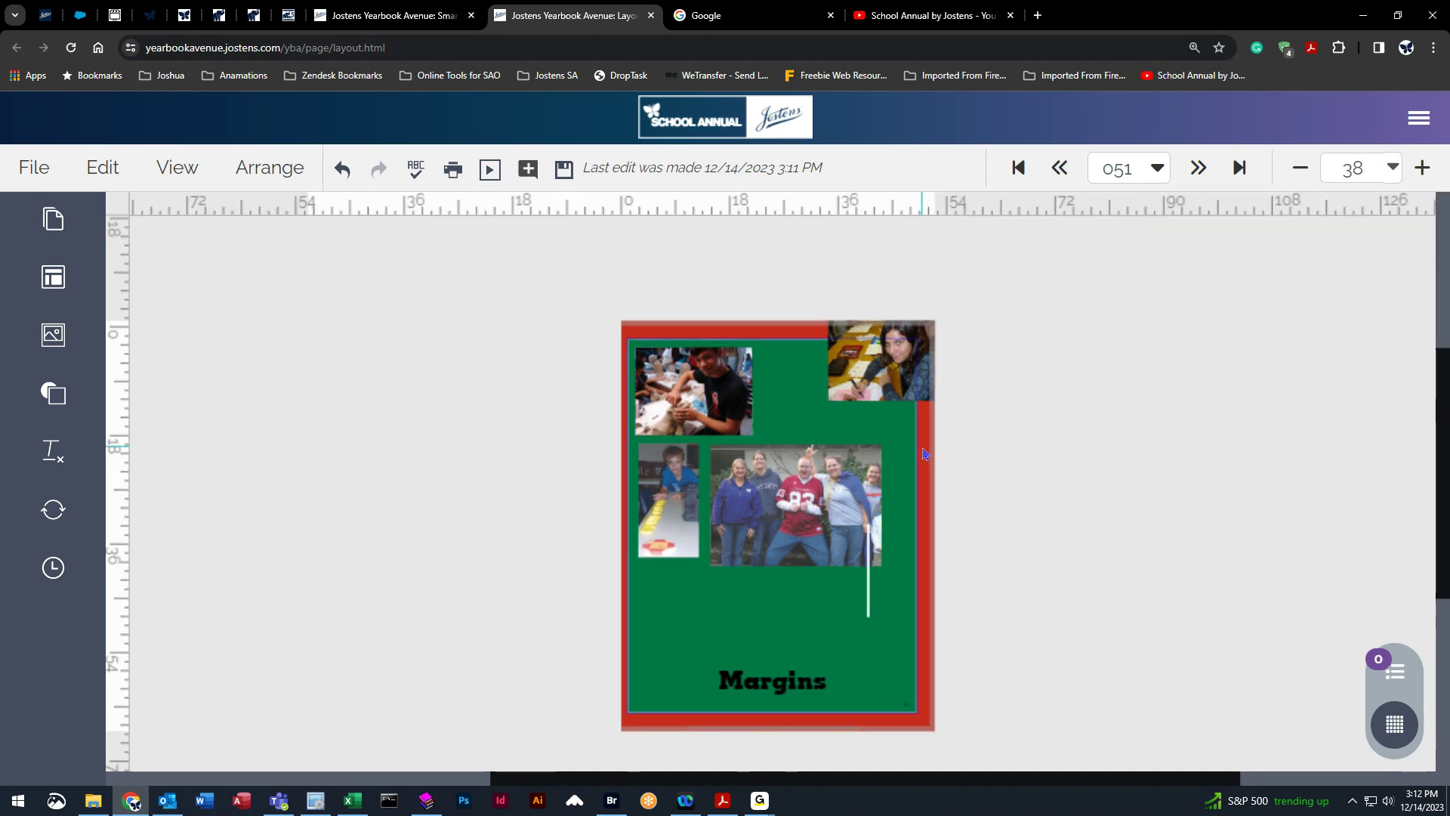
Select the three left-hand photos and group them together.
click(260, 175)
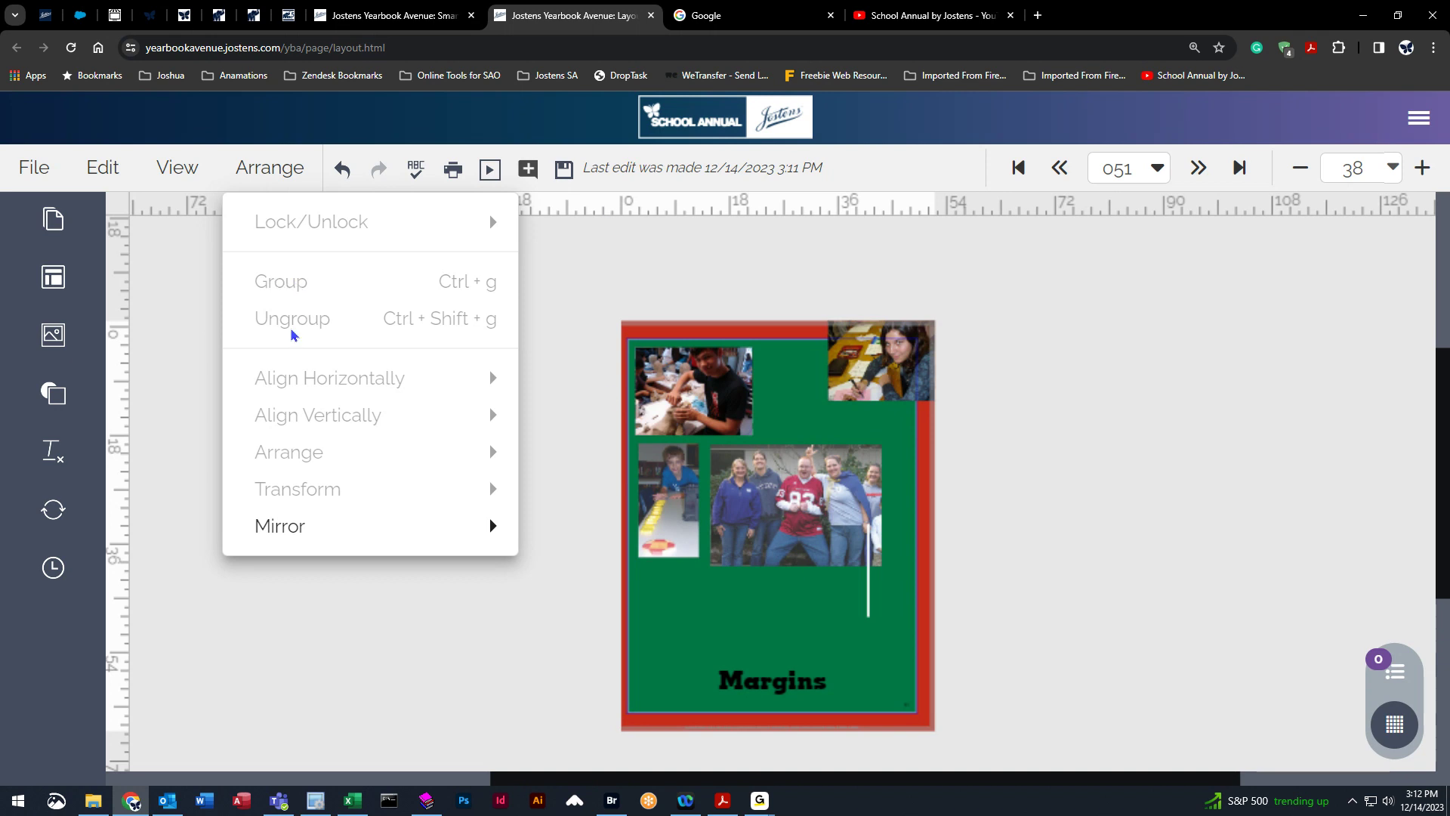
click(656, 383)
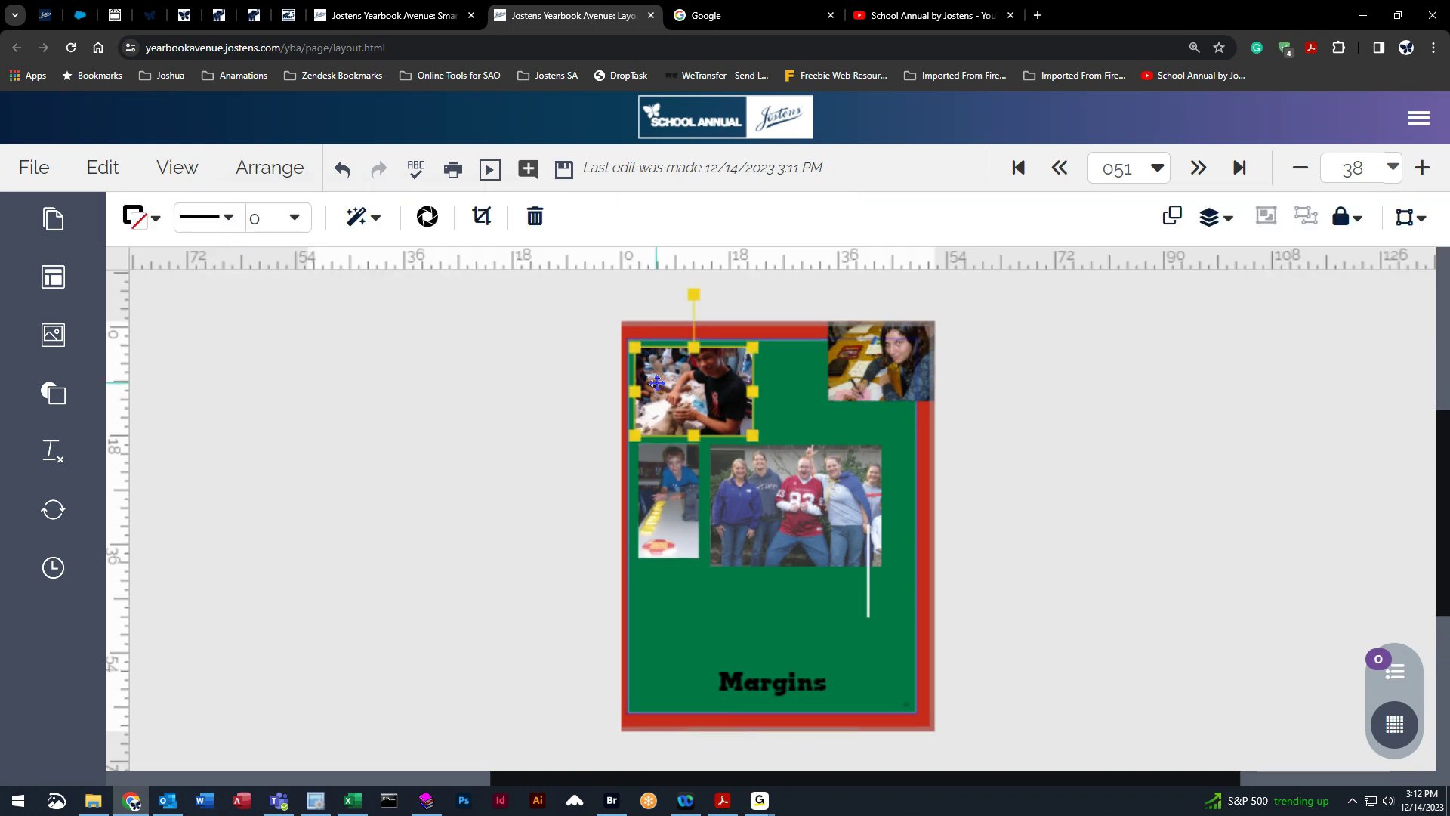
shift+click(663, 469)
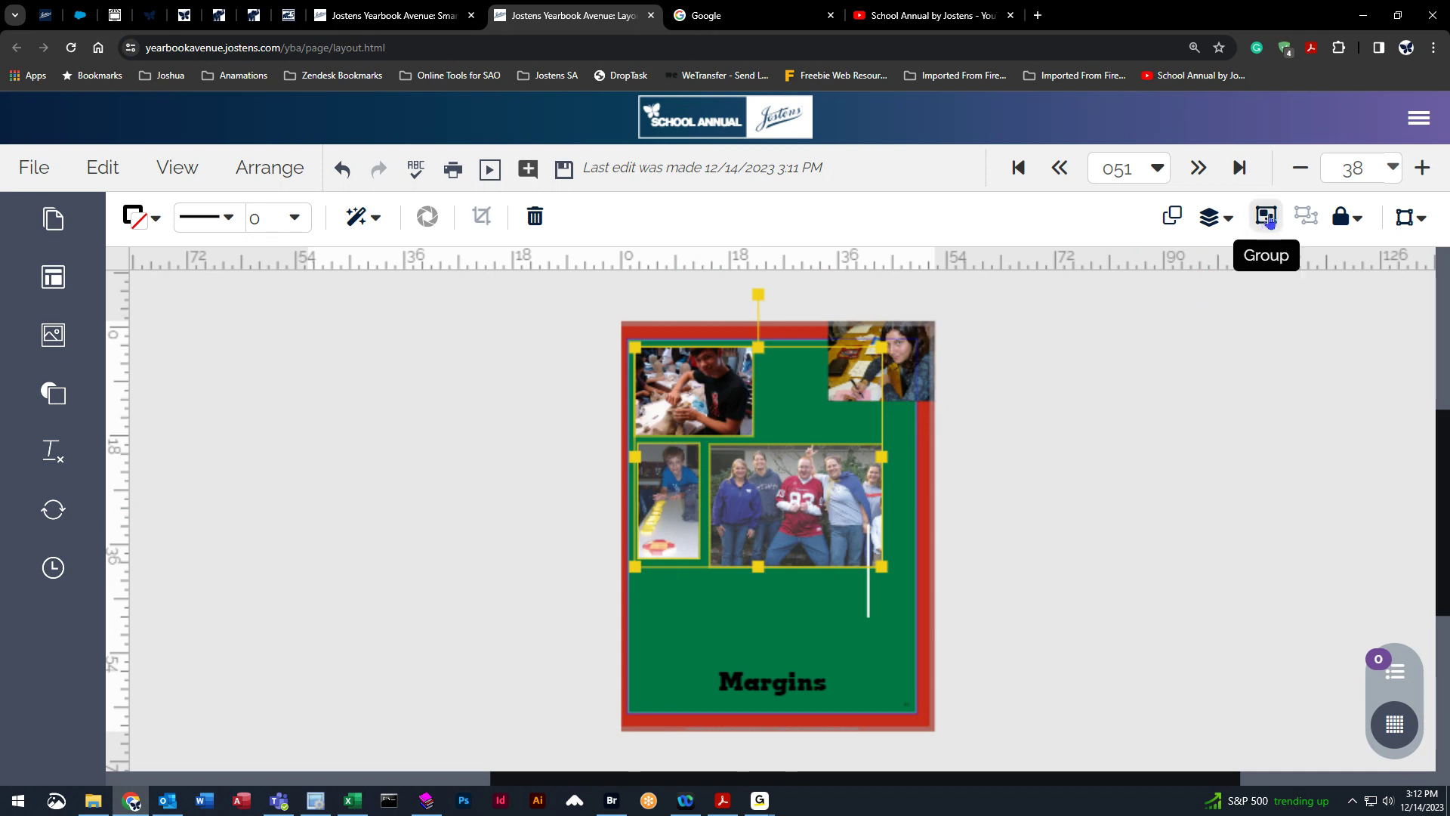
click(1266, 219)
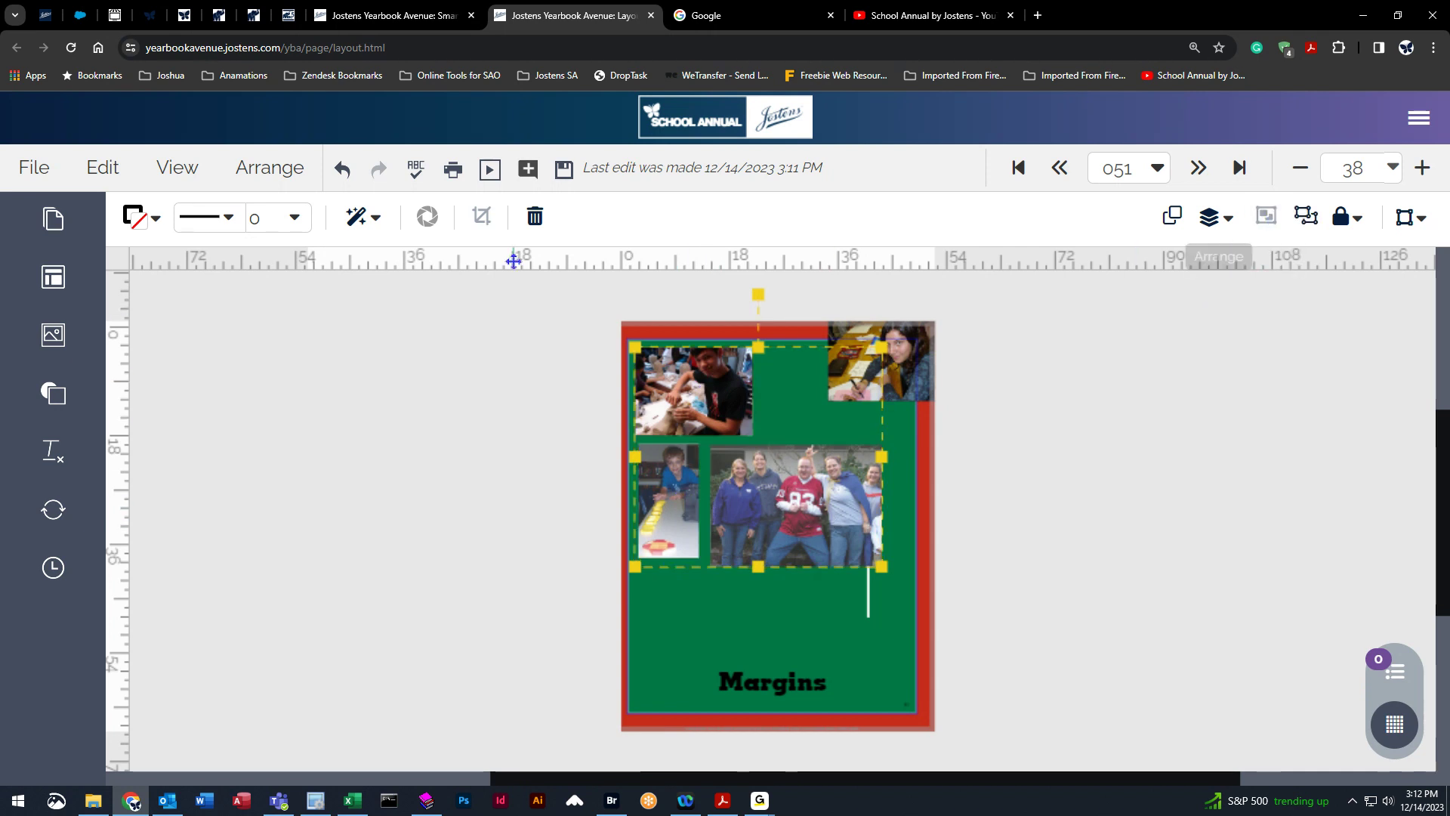
Move the grouped photos down so they sit at the bottom margin of the page.
click(265, 170)
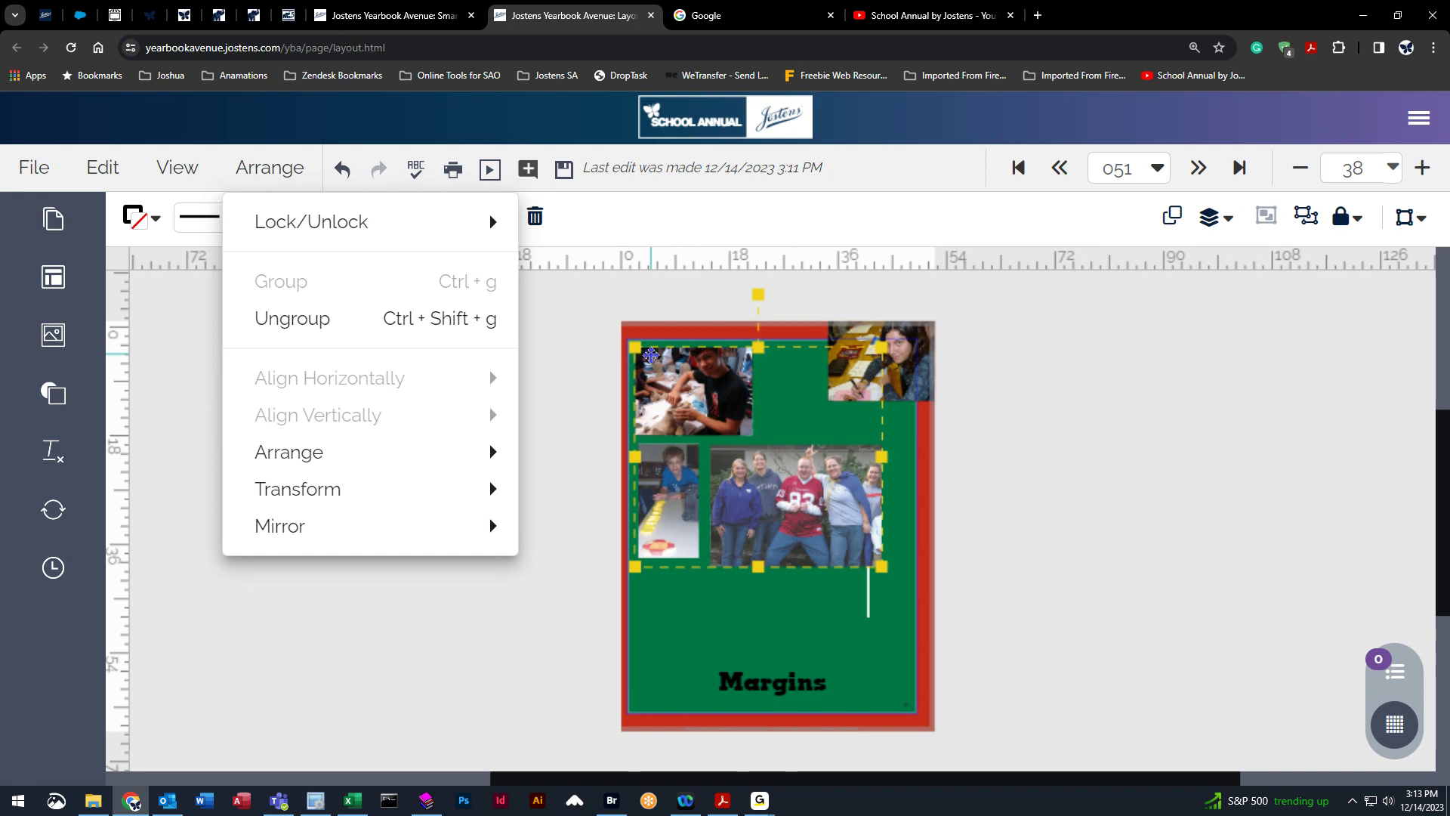
click(580, 602)
click(722, 514)
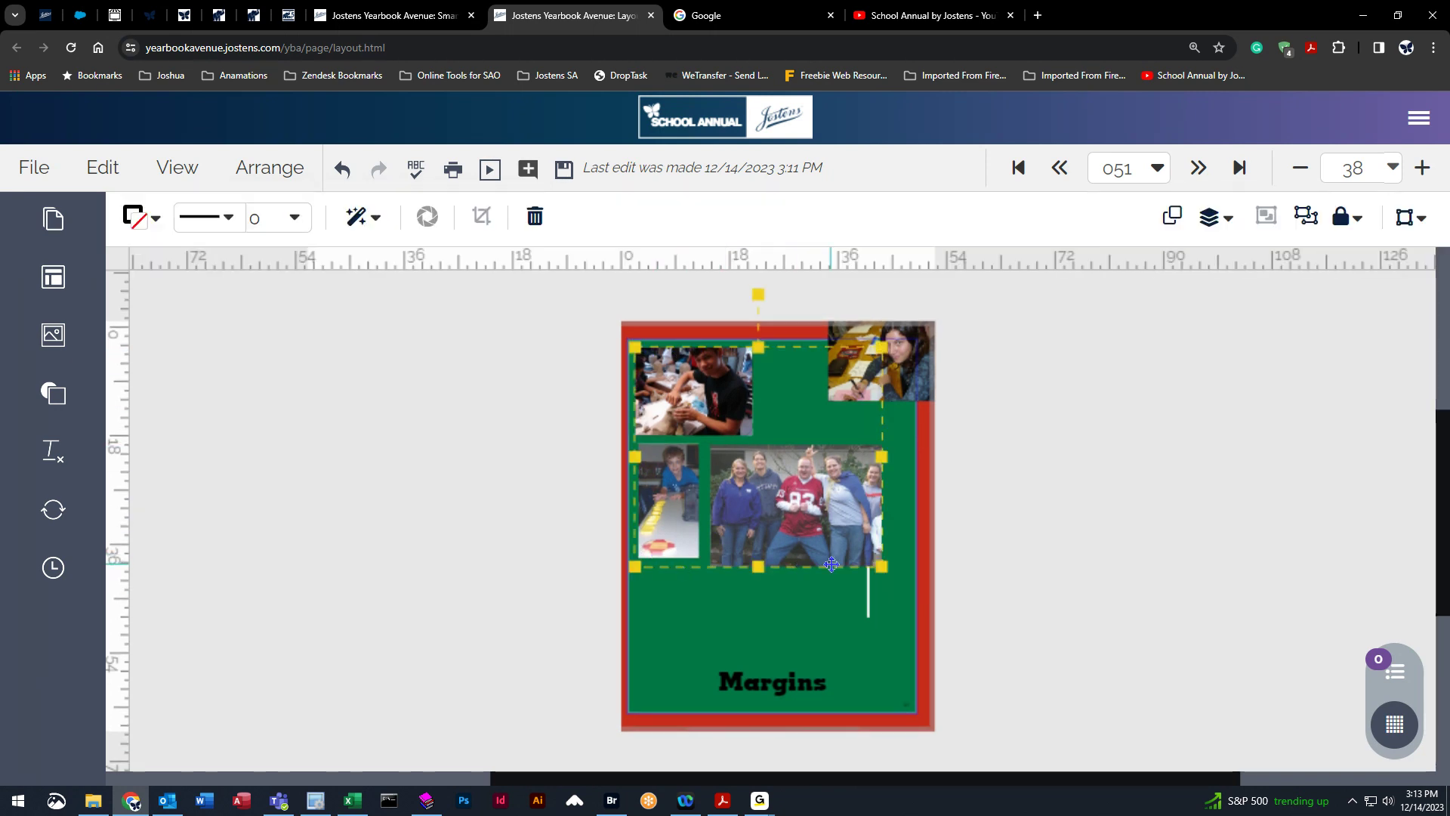
drag(836, 499, 818, 646)
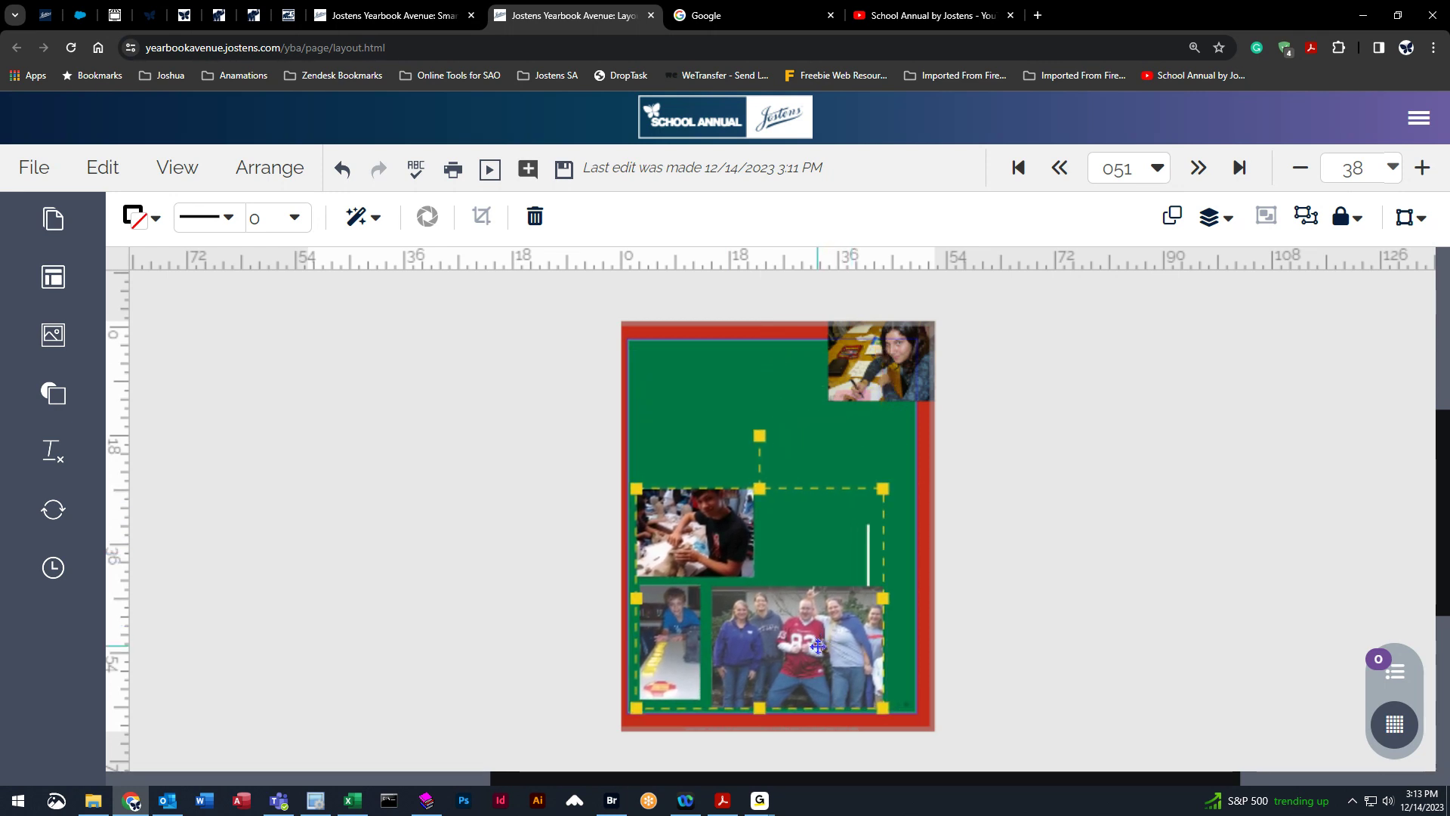
Ungroup the three photos and deselect them.
click(271, 167)
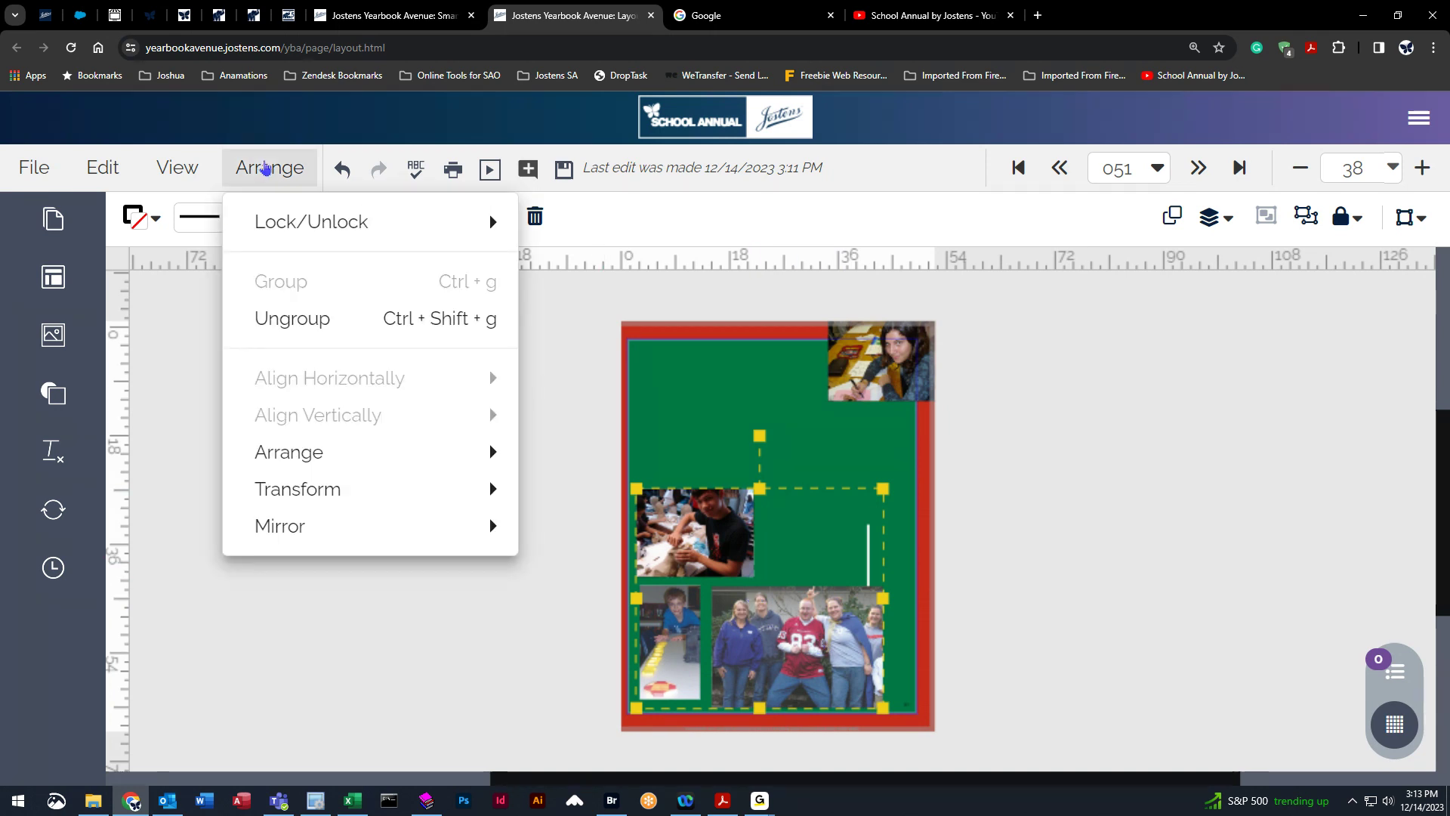
click(284, 320)
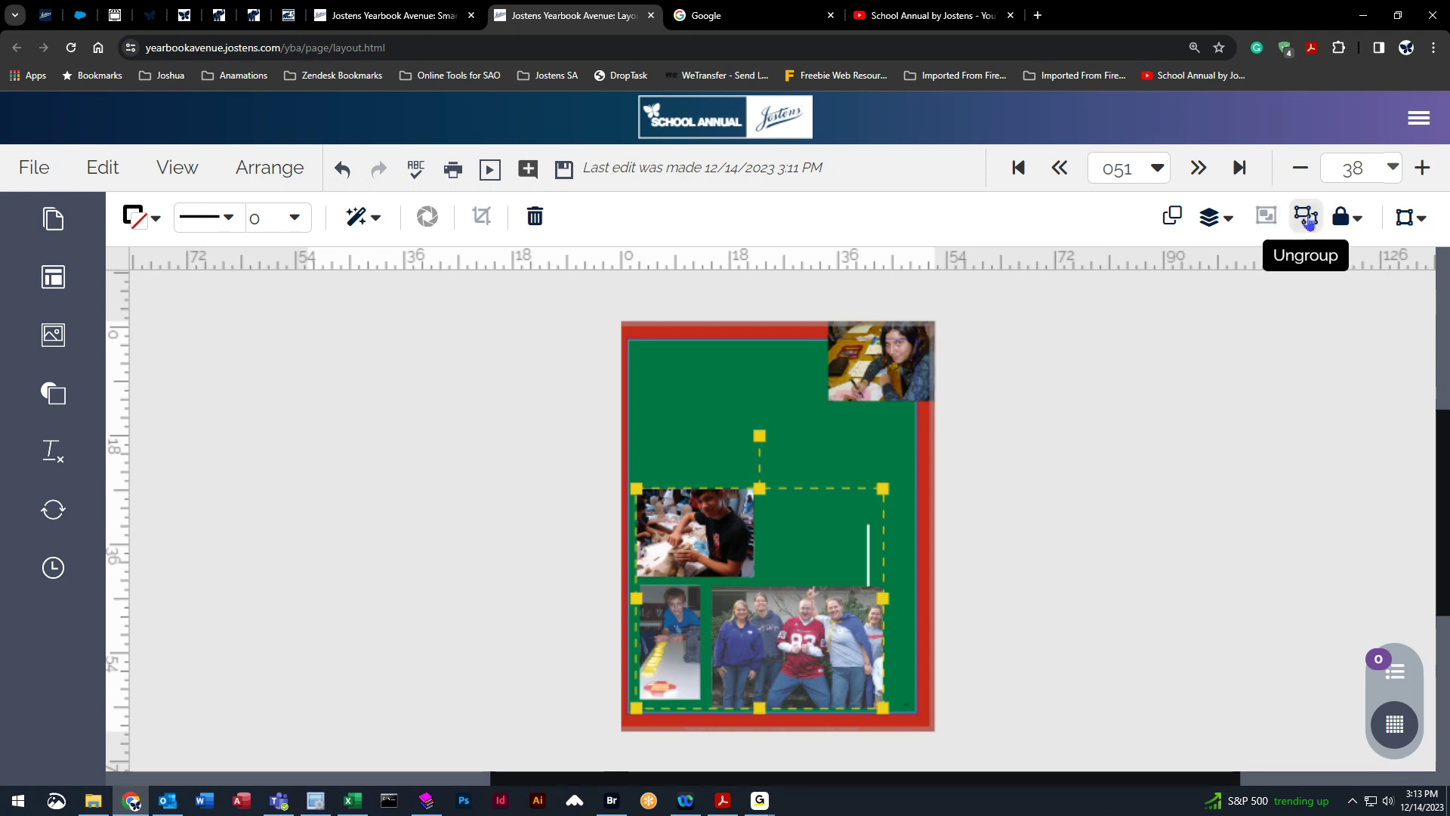
click(1307, 219)
click(1093, 572)
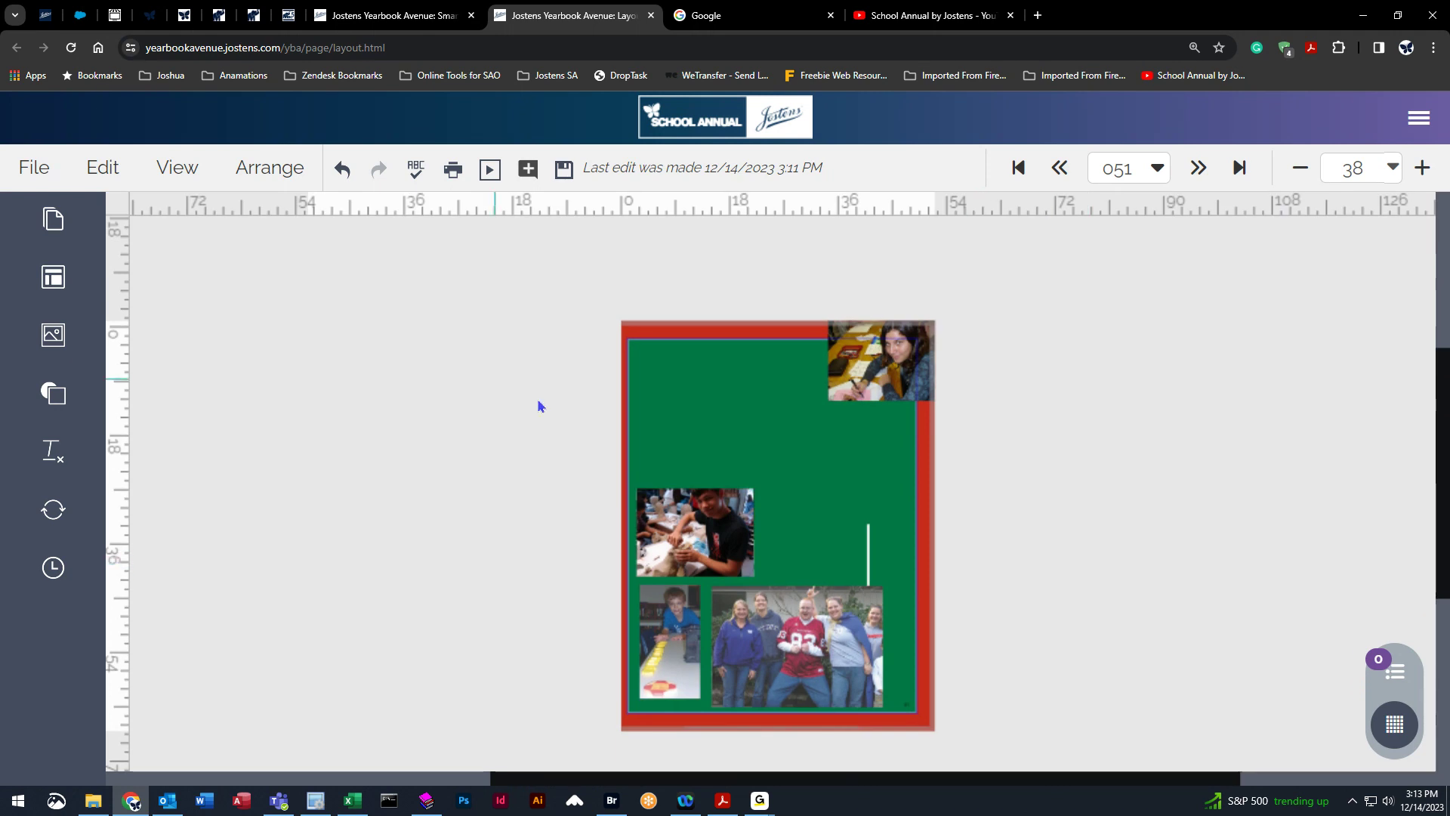
Try aligning the three photos to their vertical middles, then undo the alignment.
click(260, 169)
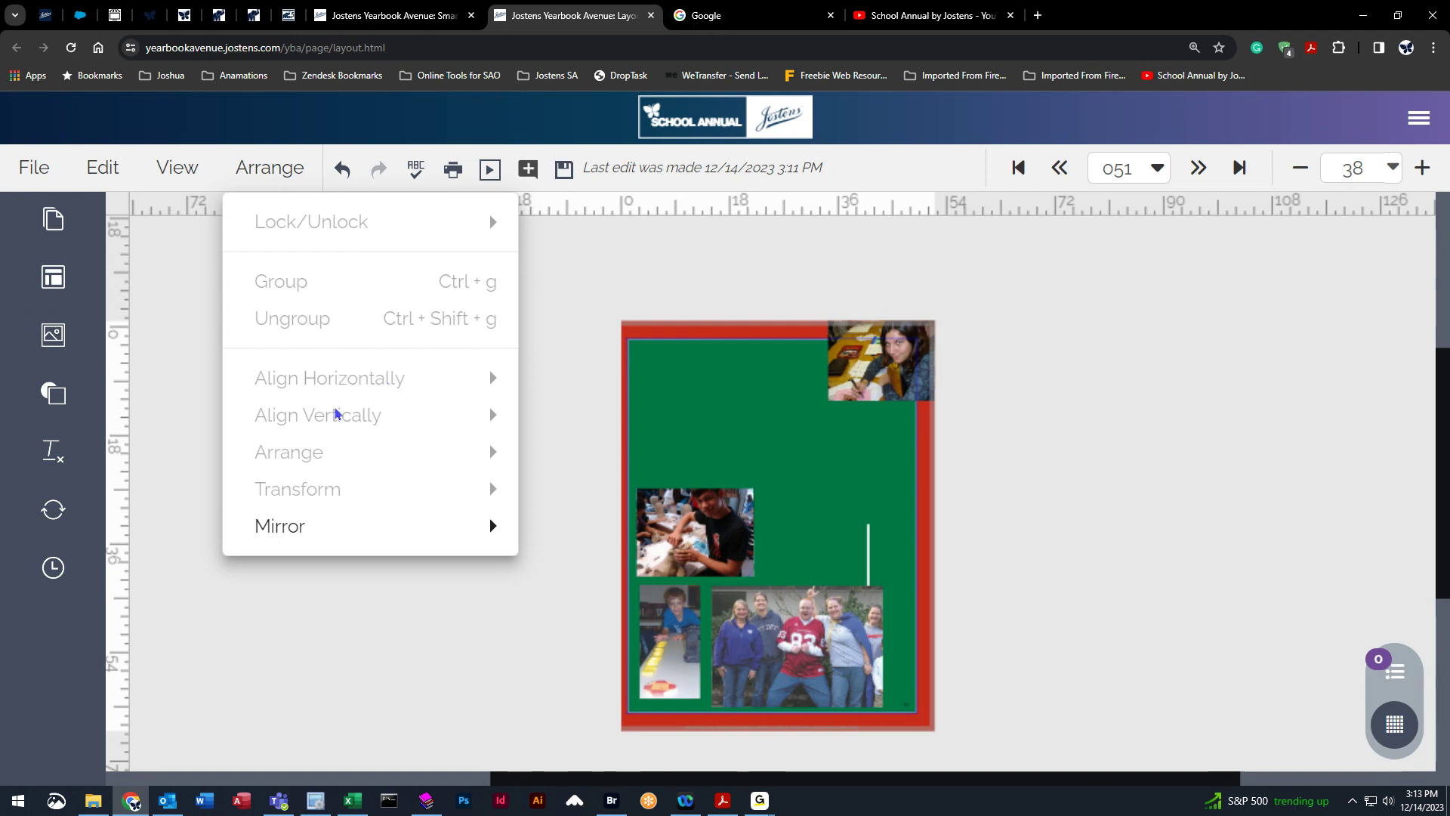
click(682, 530)
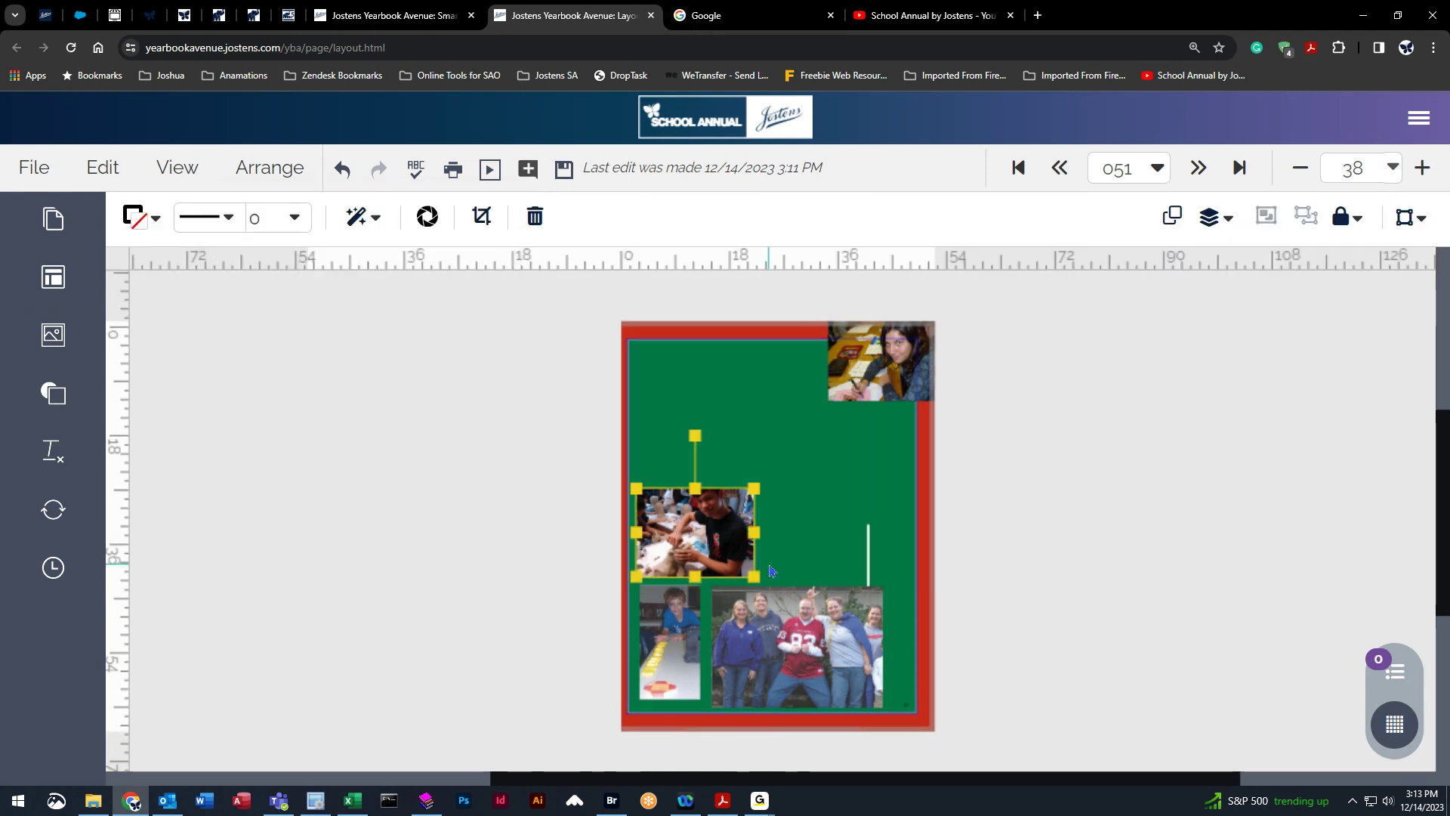
shift+click(814, 624)
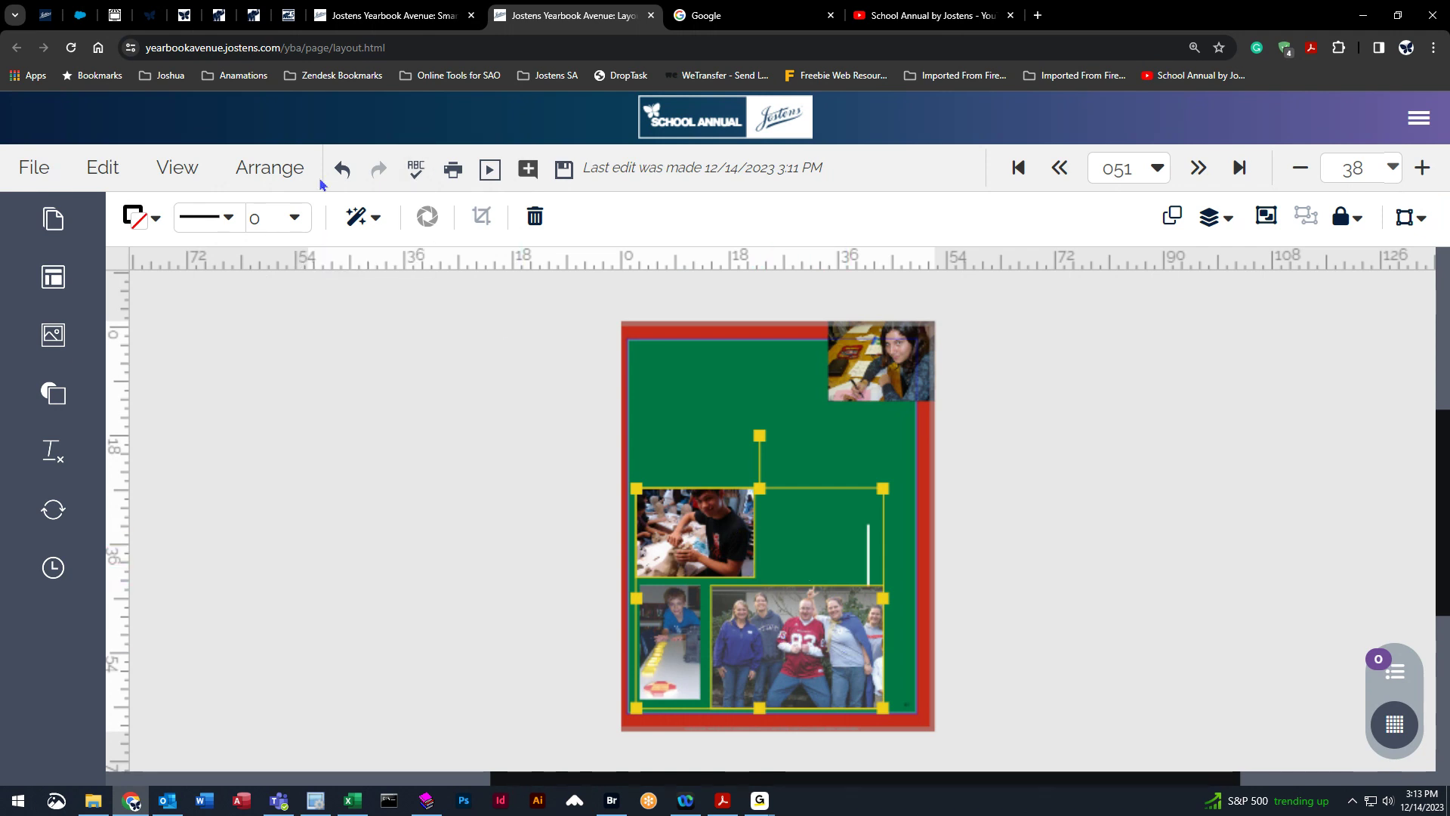
click(278, 171)
mouse_move(349, 373)
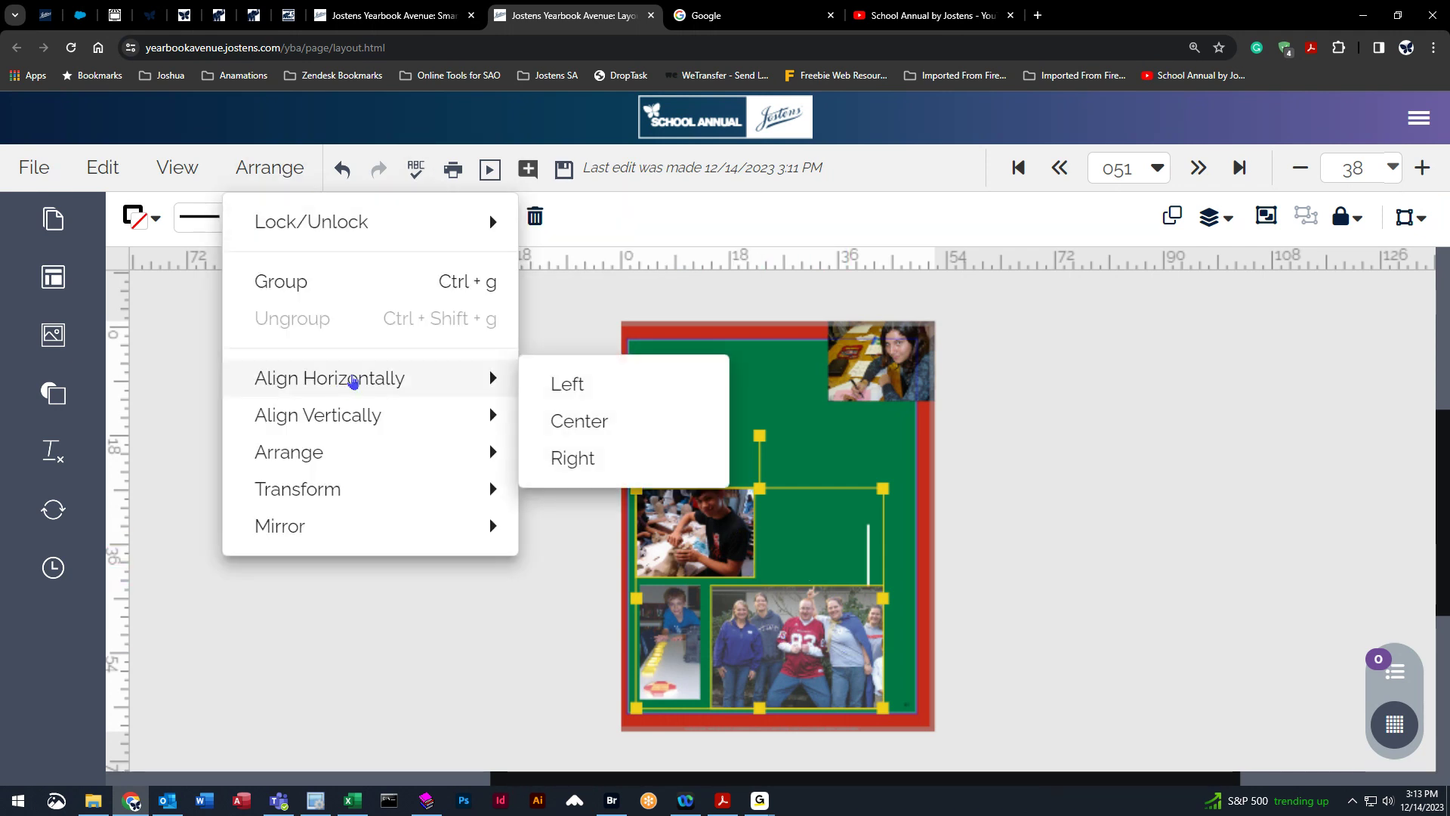
mouse_move(365, 420)
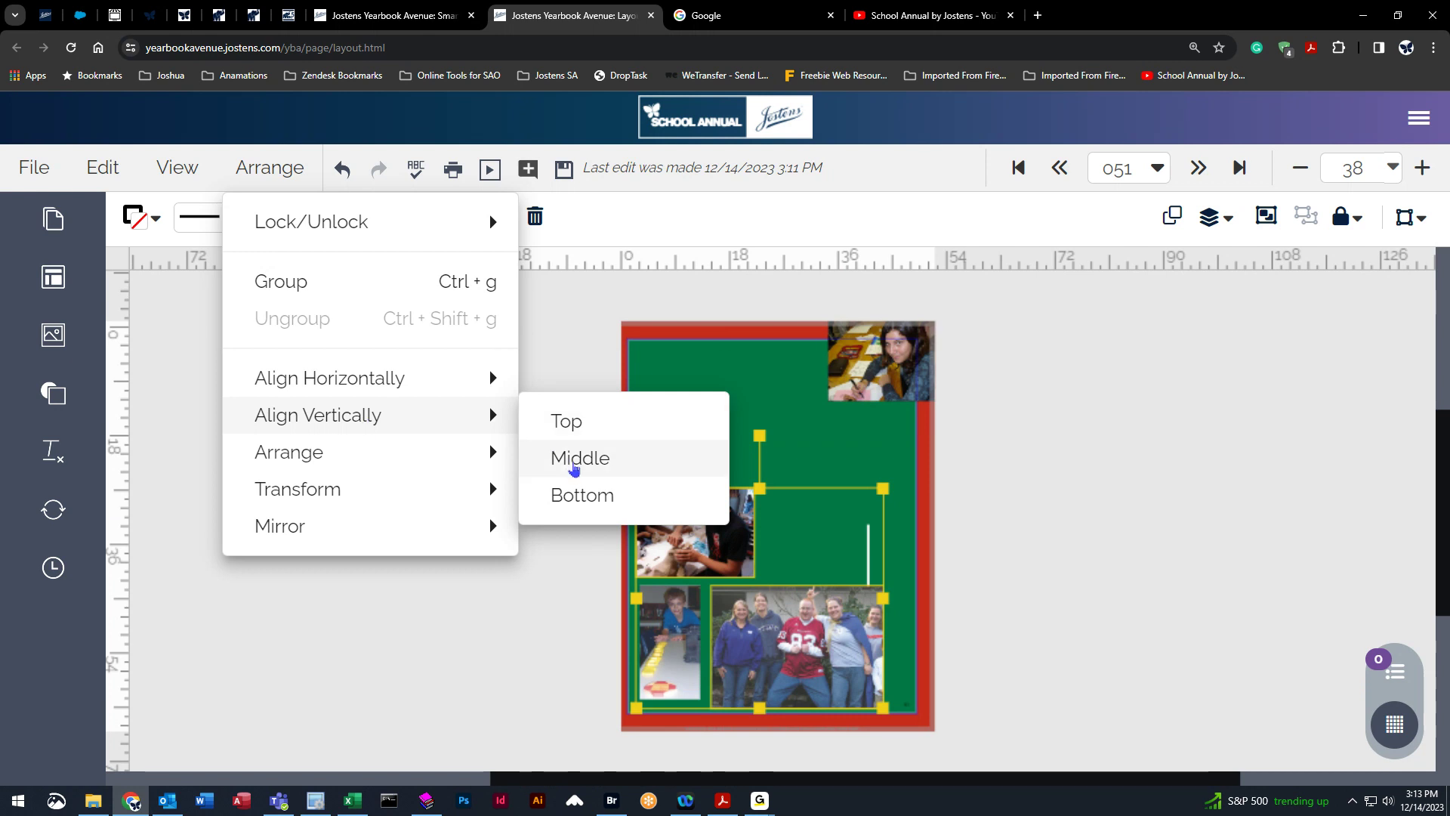
click(585, 466)
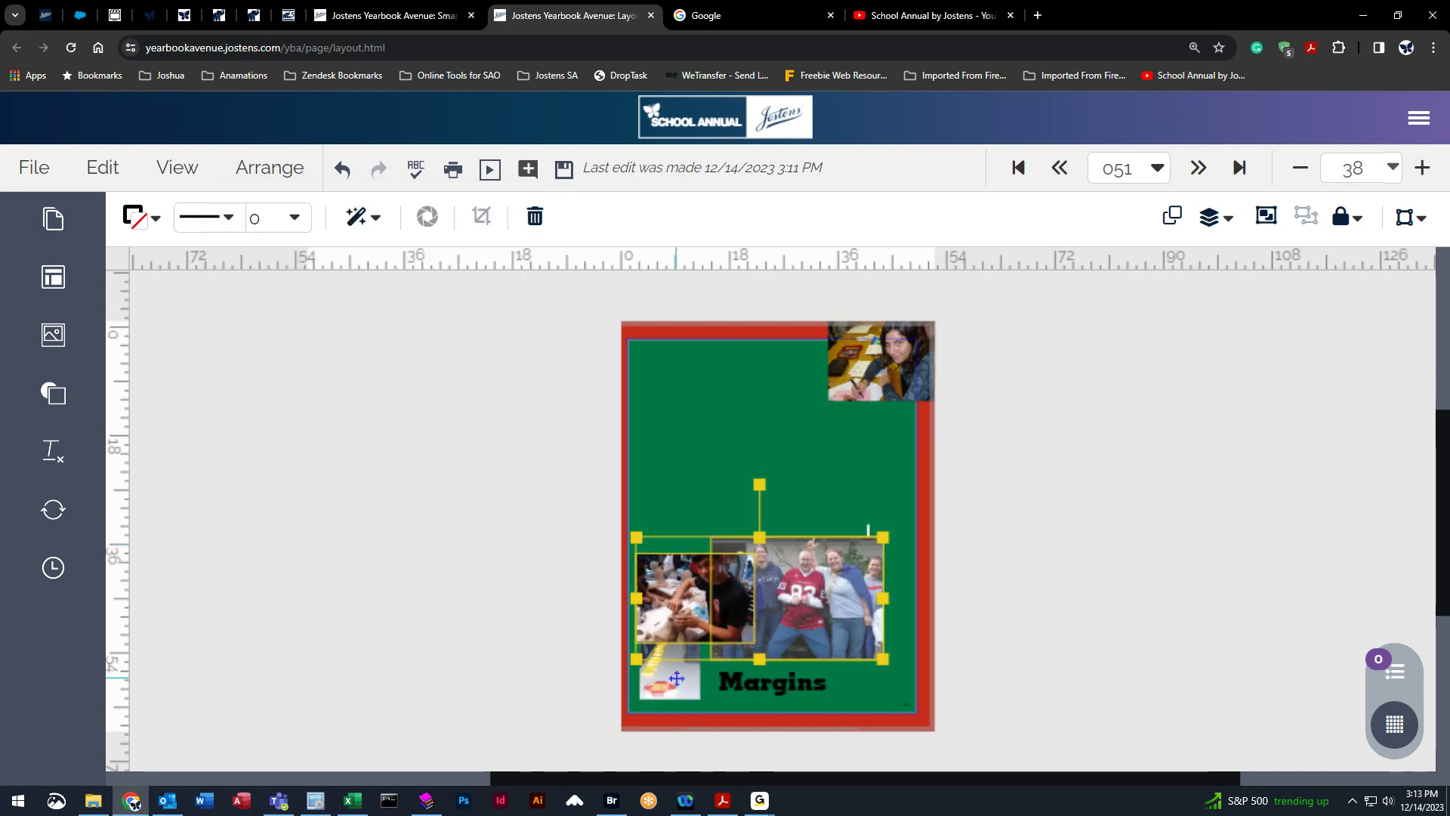
click(342, 168)
Try centring the three photos horizontally, then undo the alignment.
click(272, 168)
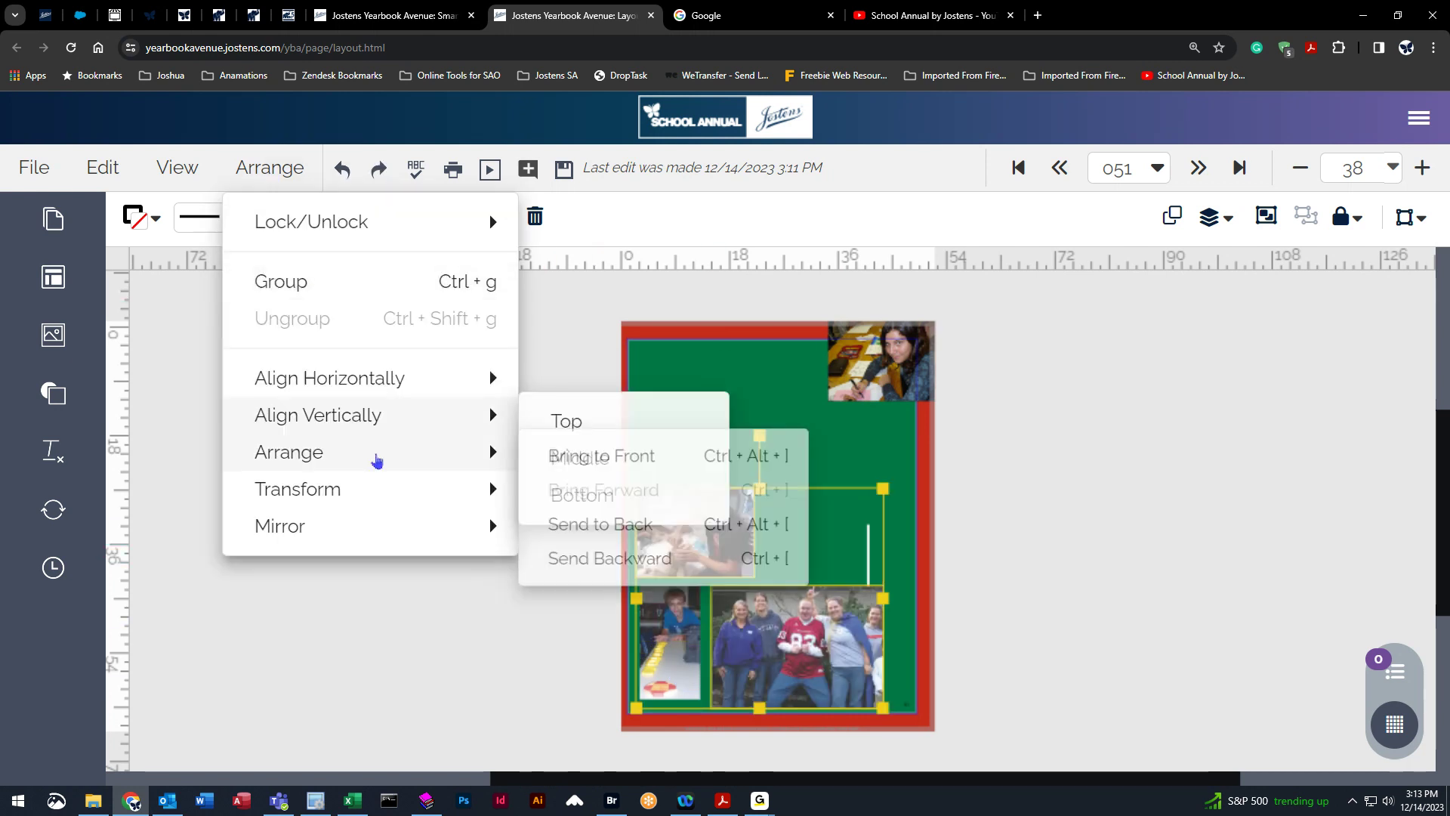
mouse_move(385, 375)
click(602, 429)
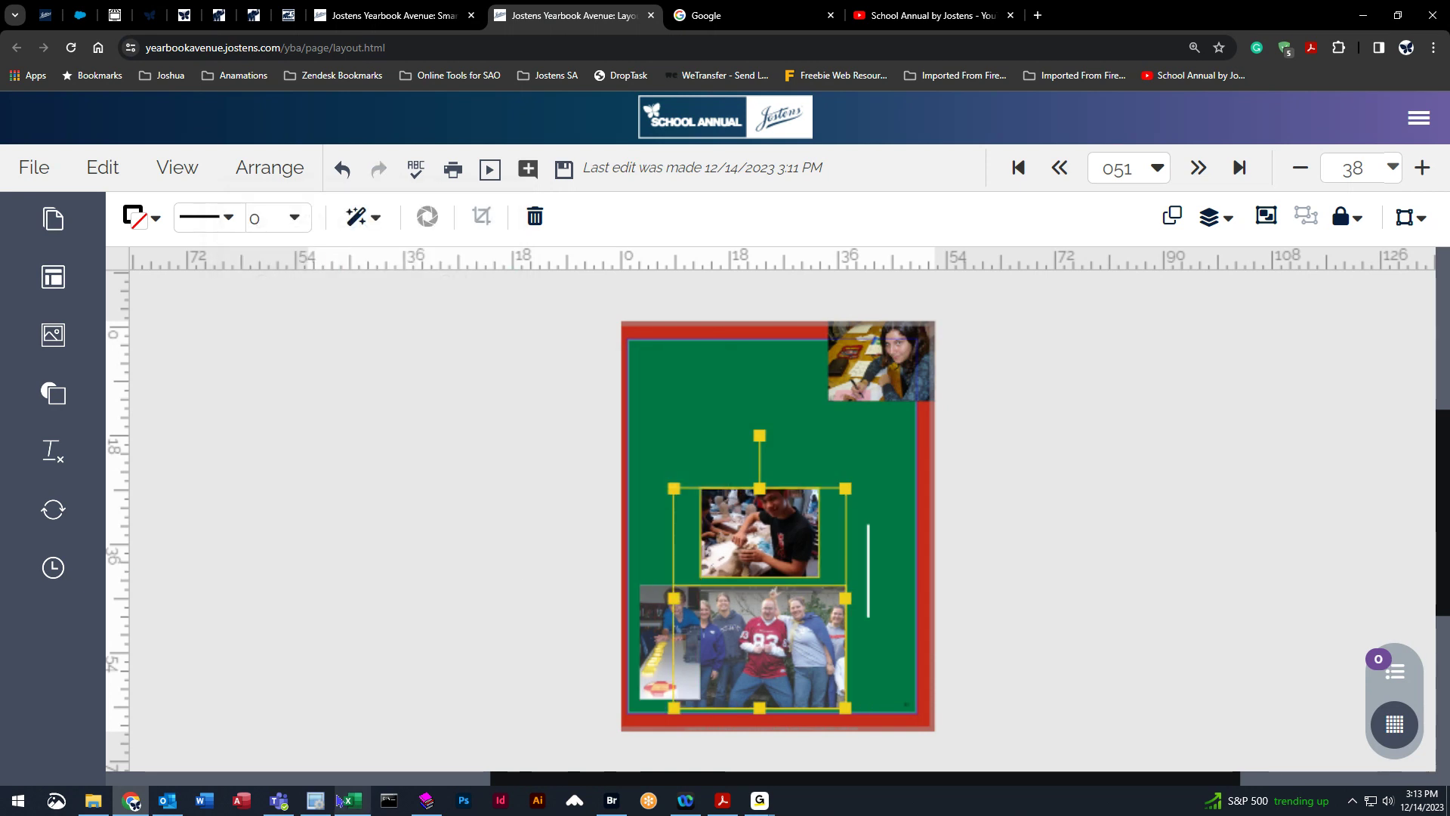
click(348, 189)
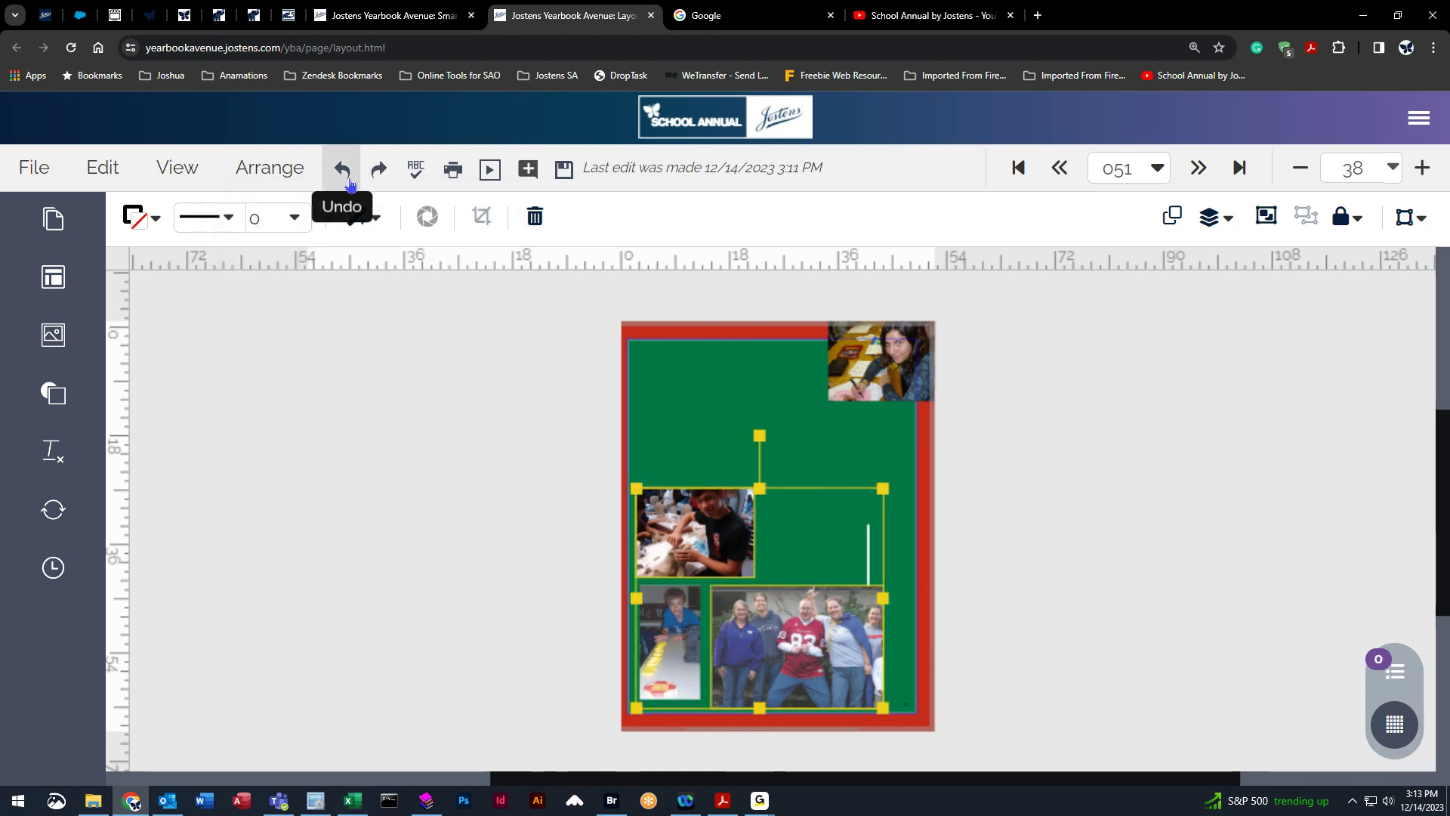
Align the photos to their horizontal centre from the Arrange panel, then undo it.
click(1231, 221)
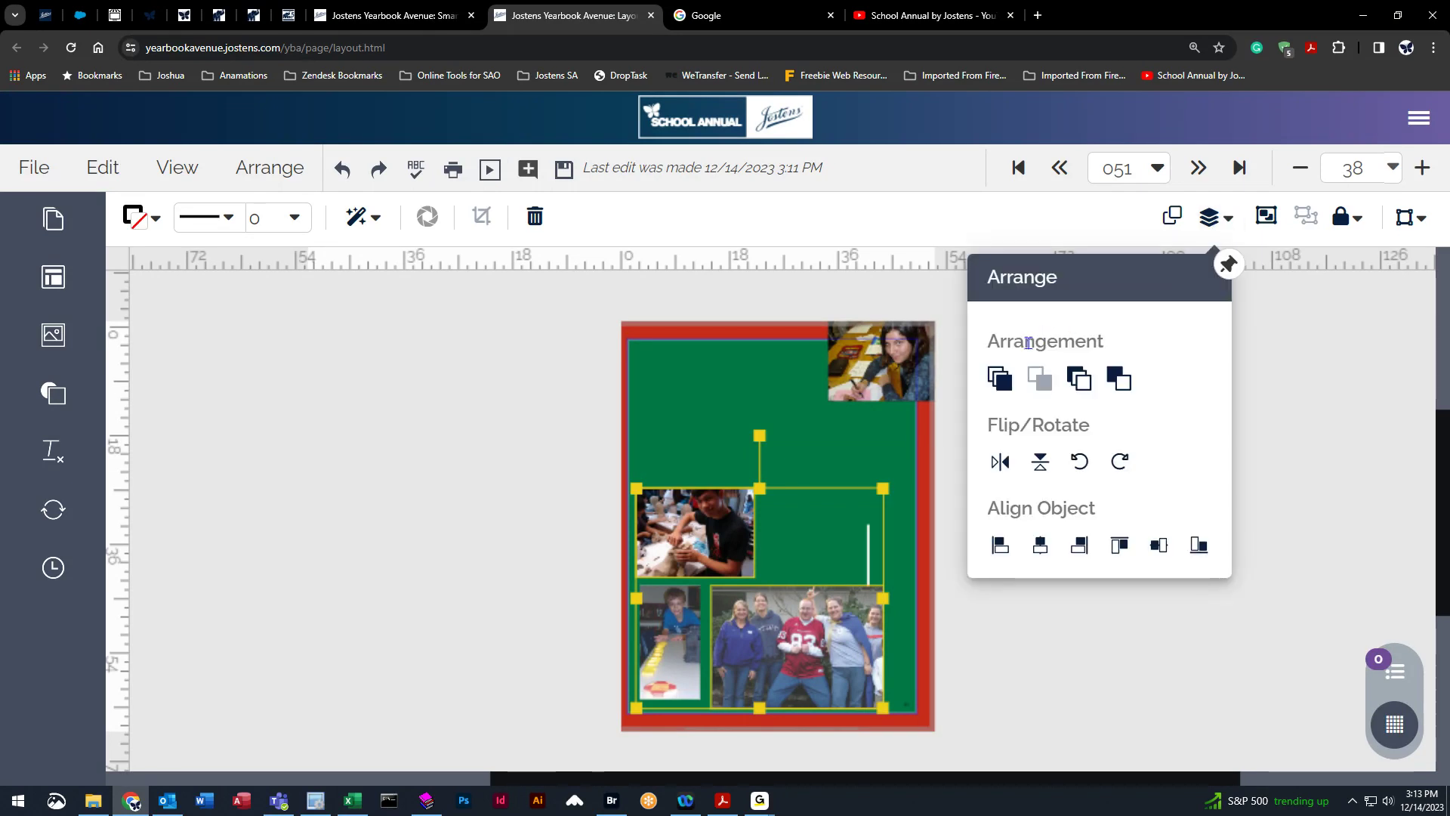
click(1032, 552)
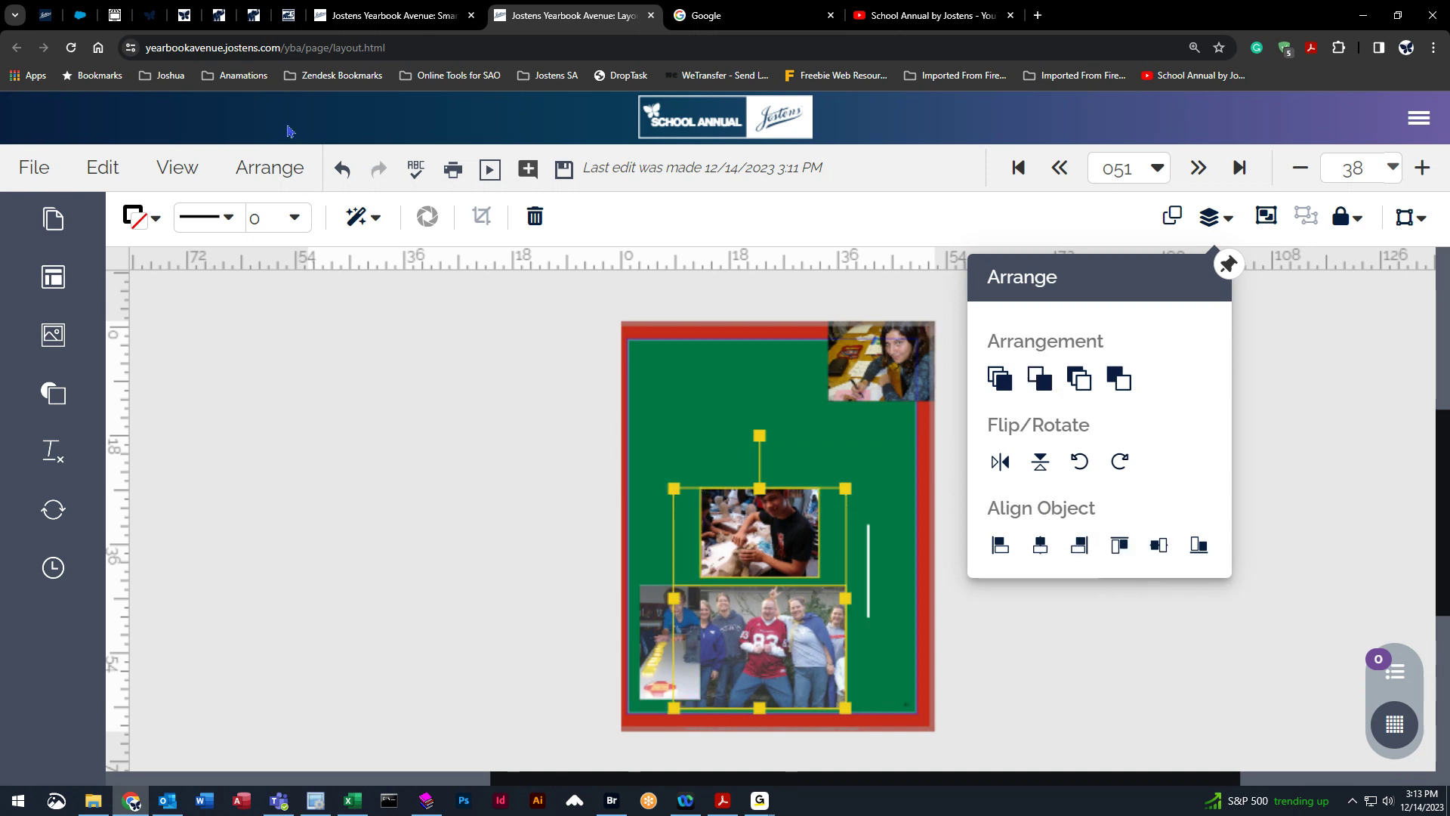
click(341, 168)
Align the three selected photos to their vertical middles from the Arrange panel.
click(1209, 217)
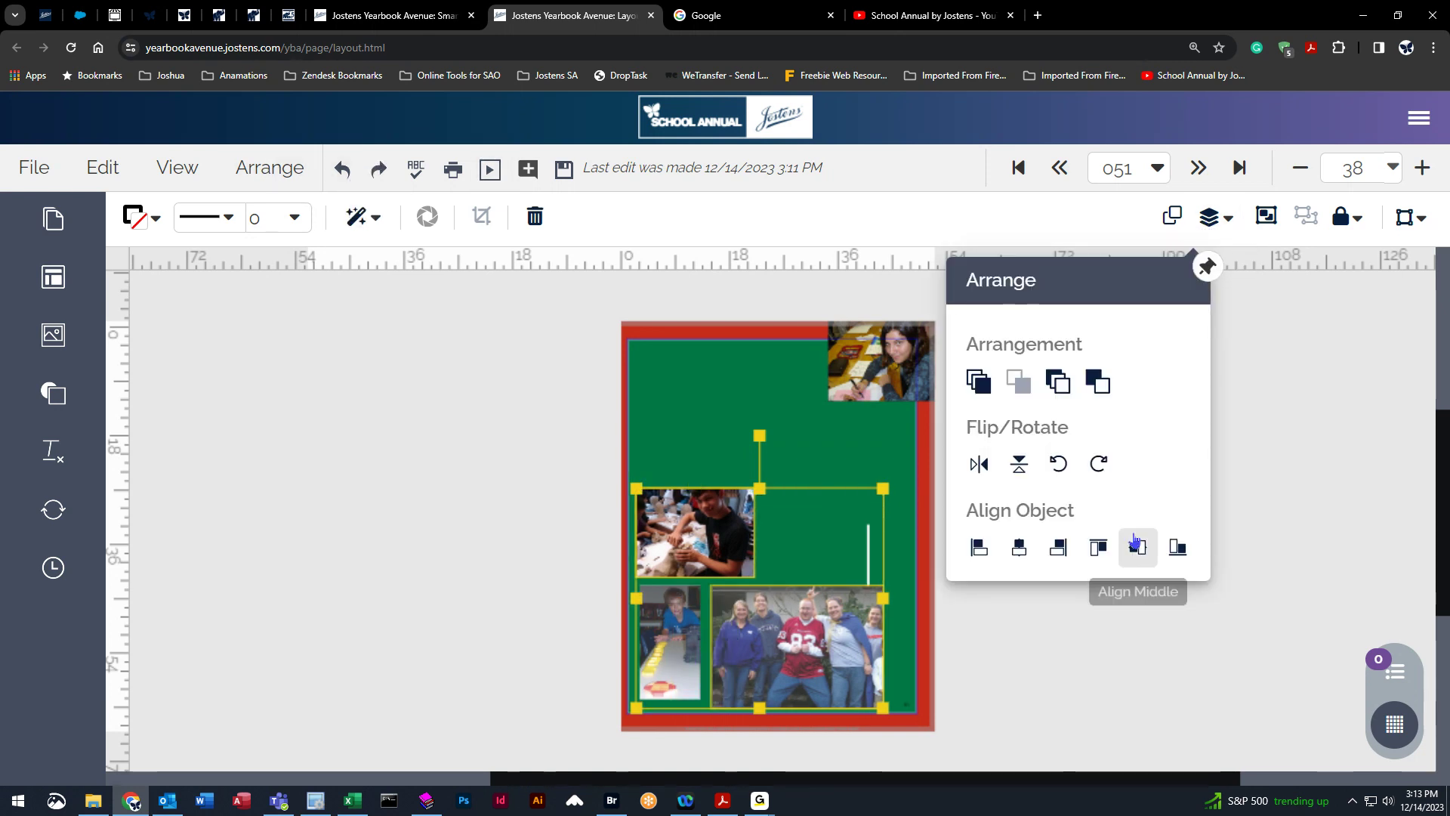
click(1099, 545)
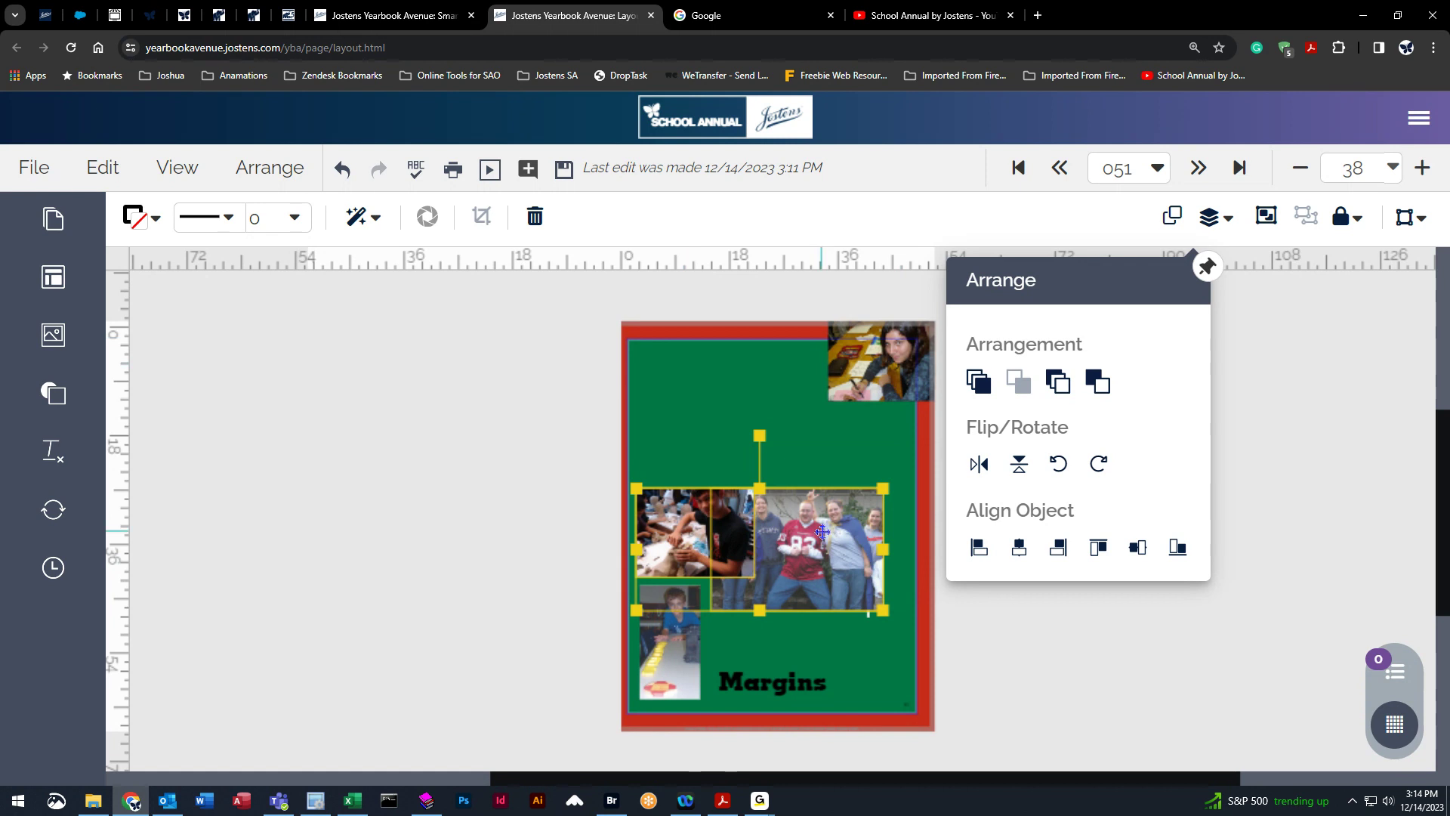
click(971, 646)
Select the photo of the boys and change its stacking order, bringing it in front of the group photo.
click(821, 535)
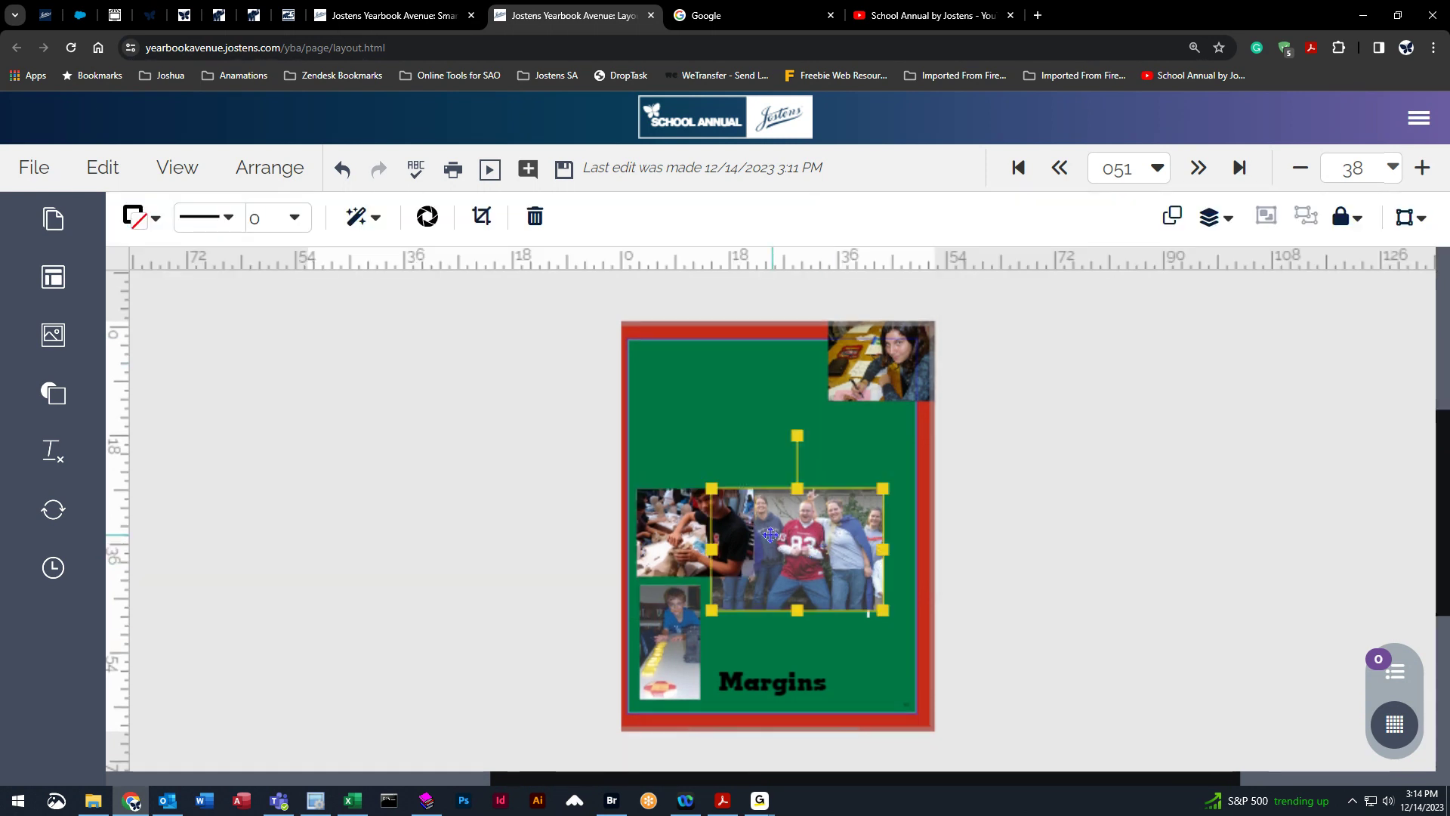
click(673, 533)
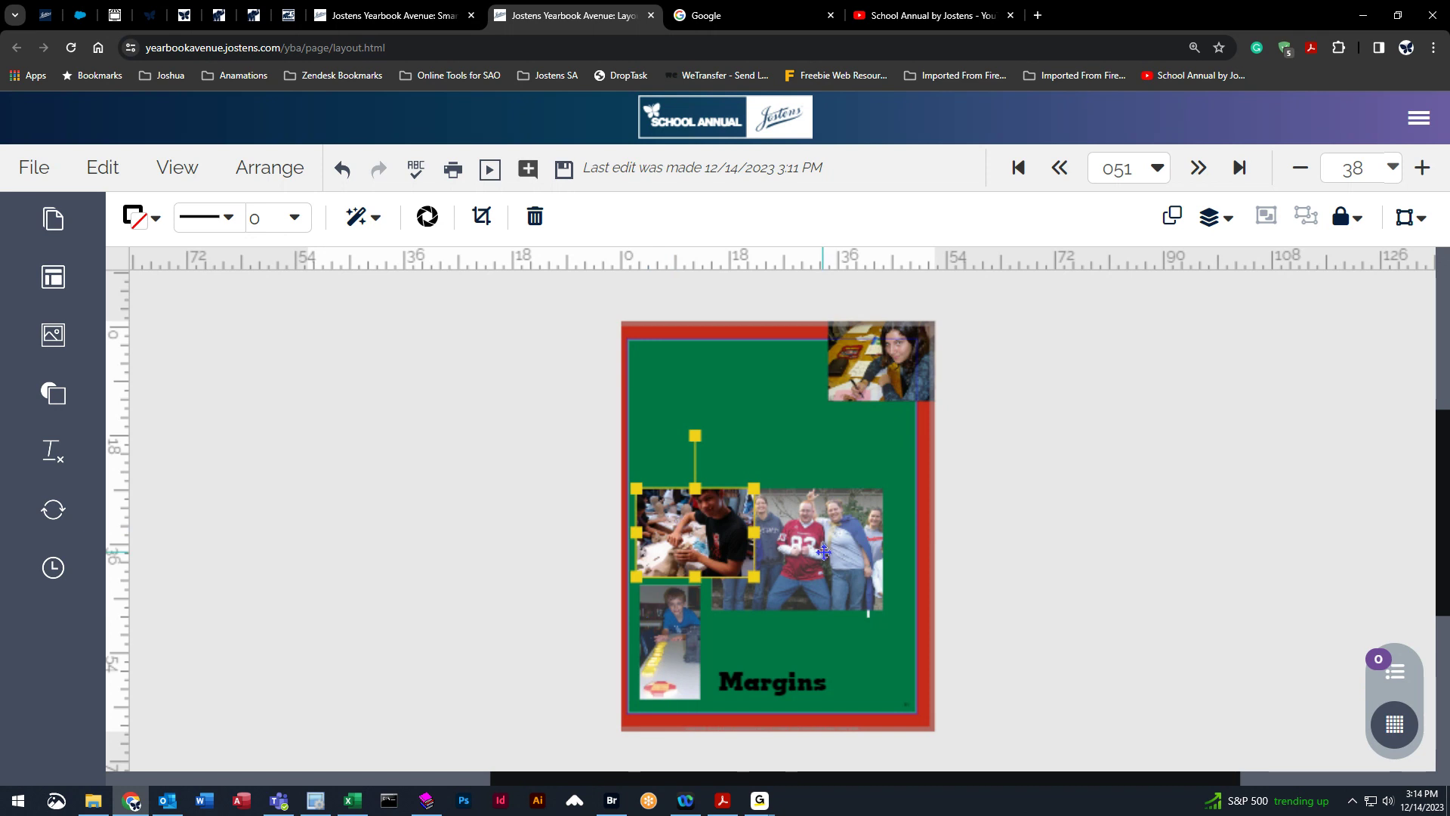
click(1211, 219)
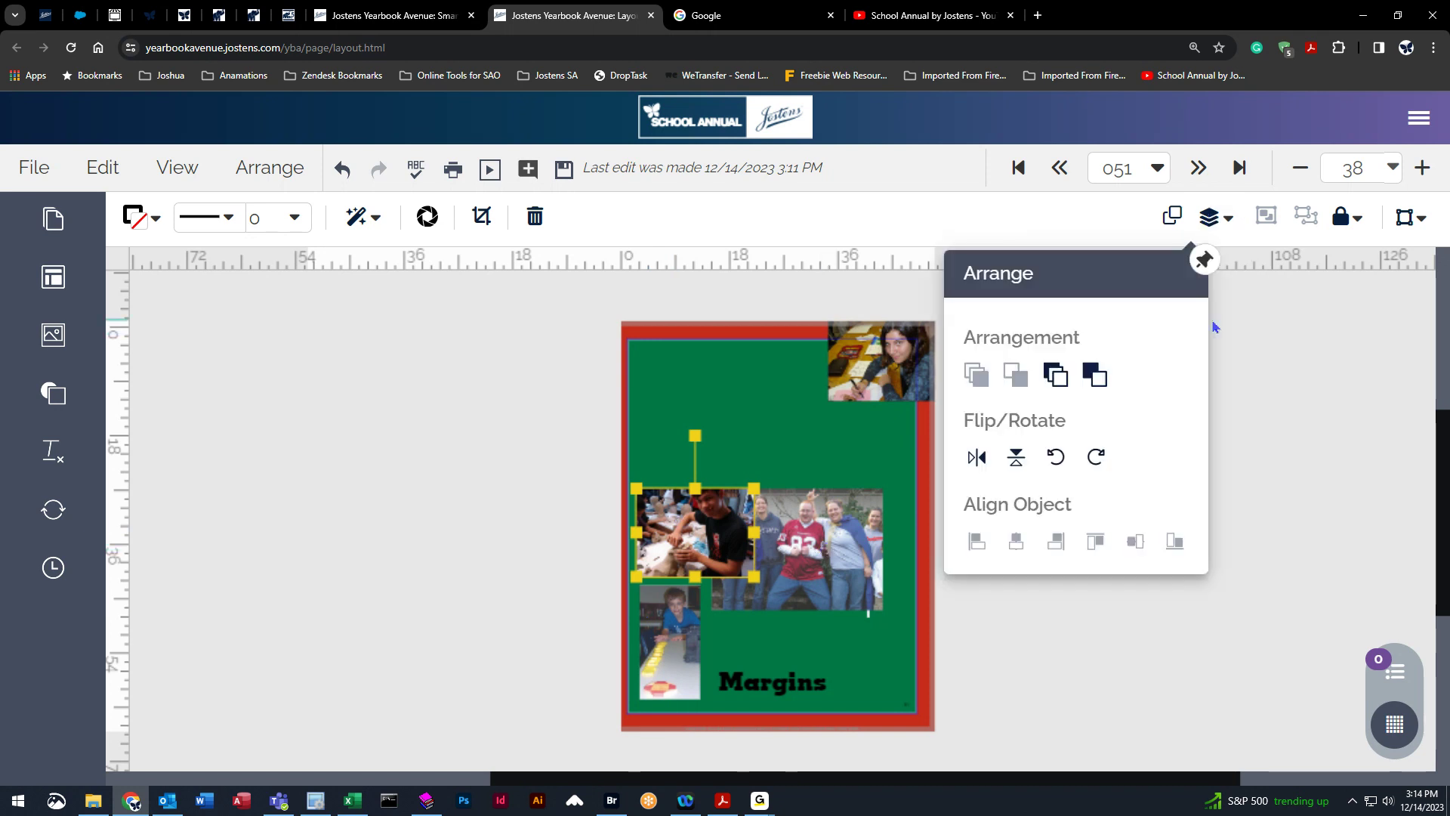
click(1057, 386)
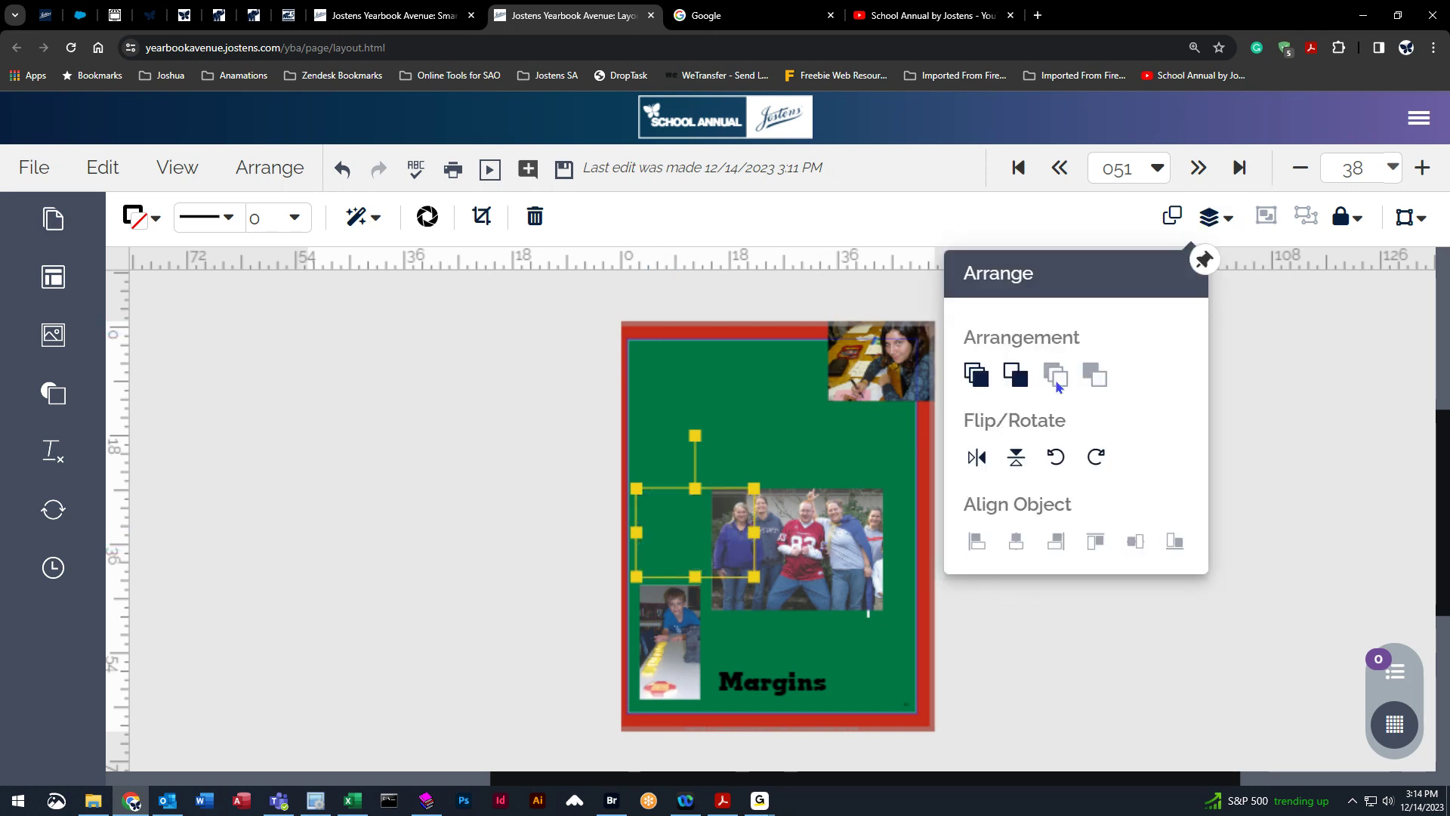
click(1021, 382)
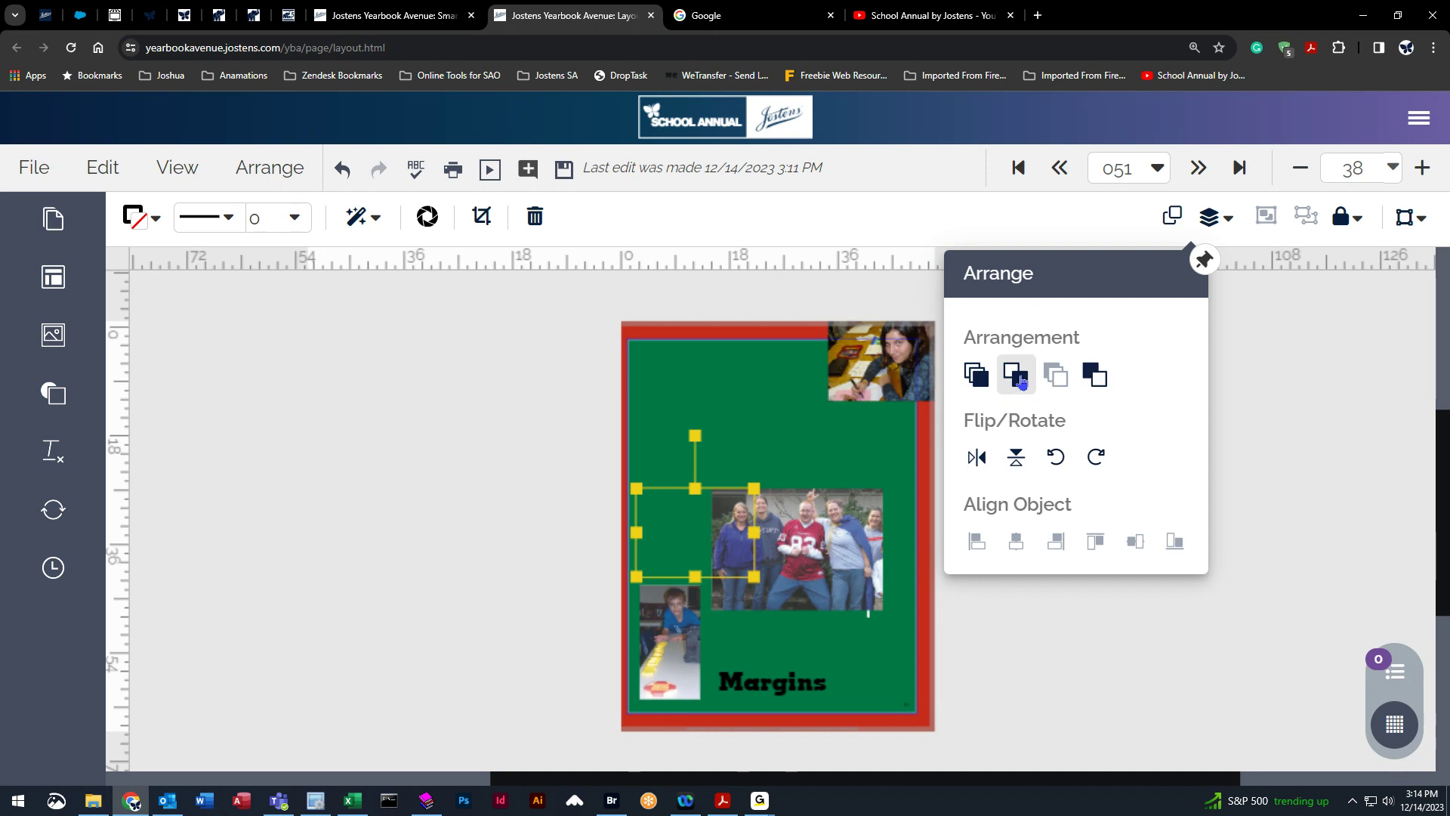
click(1021, 382)
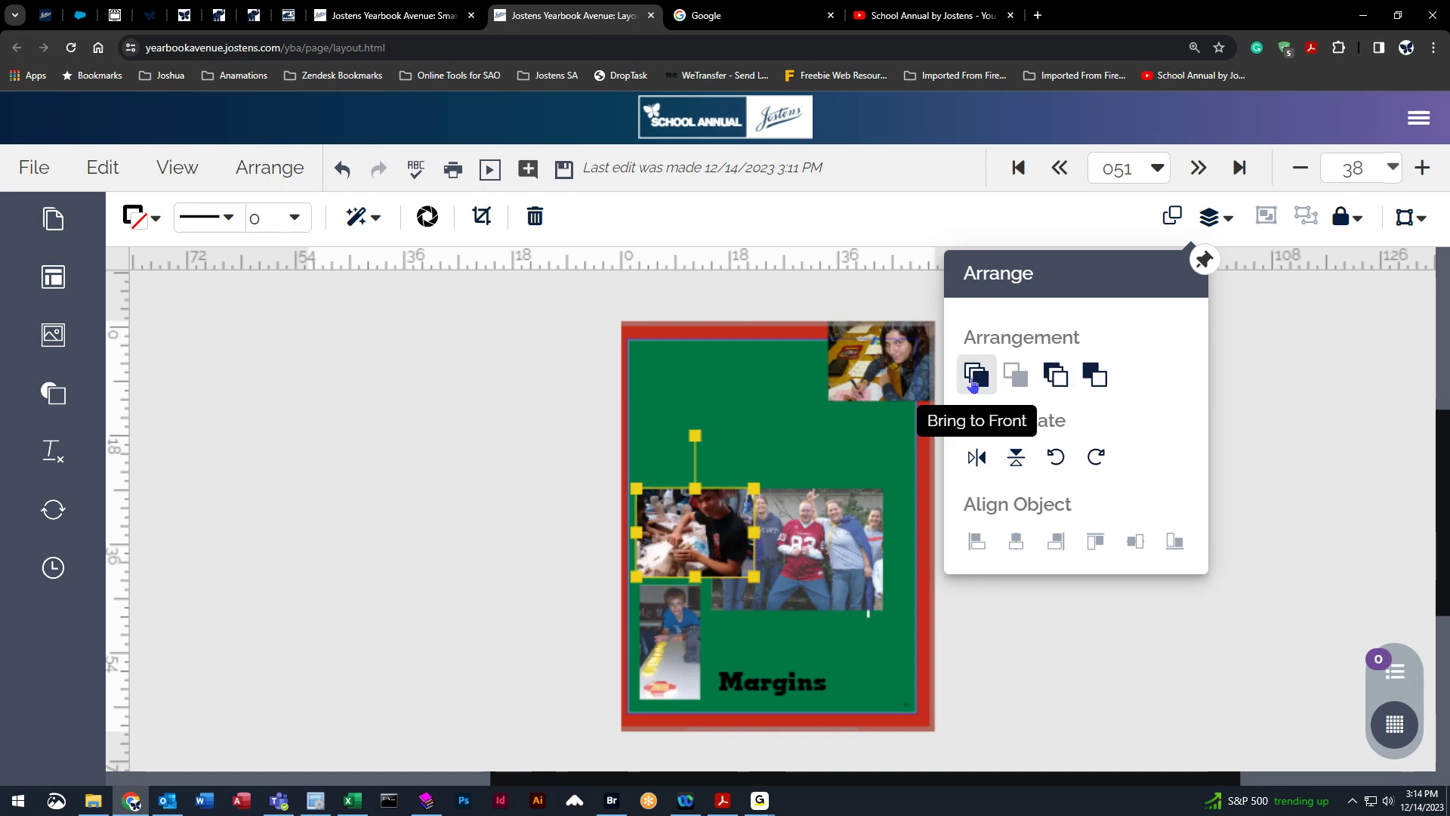
Move the photo of the boys up near the top margin beside the top-right photo.
click(277, 174)
mouse_move(292, 462)
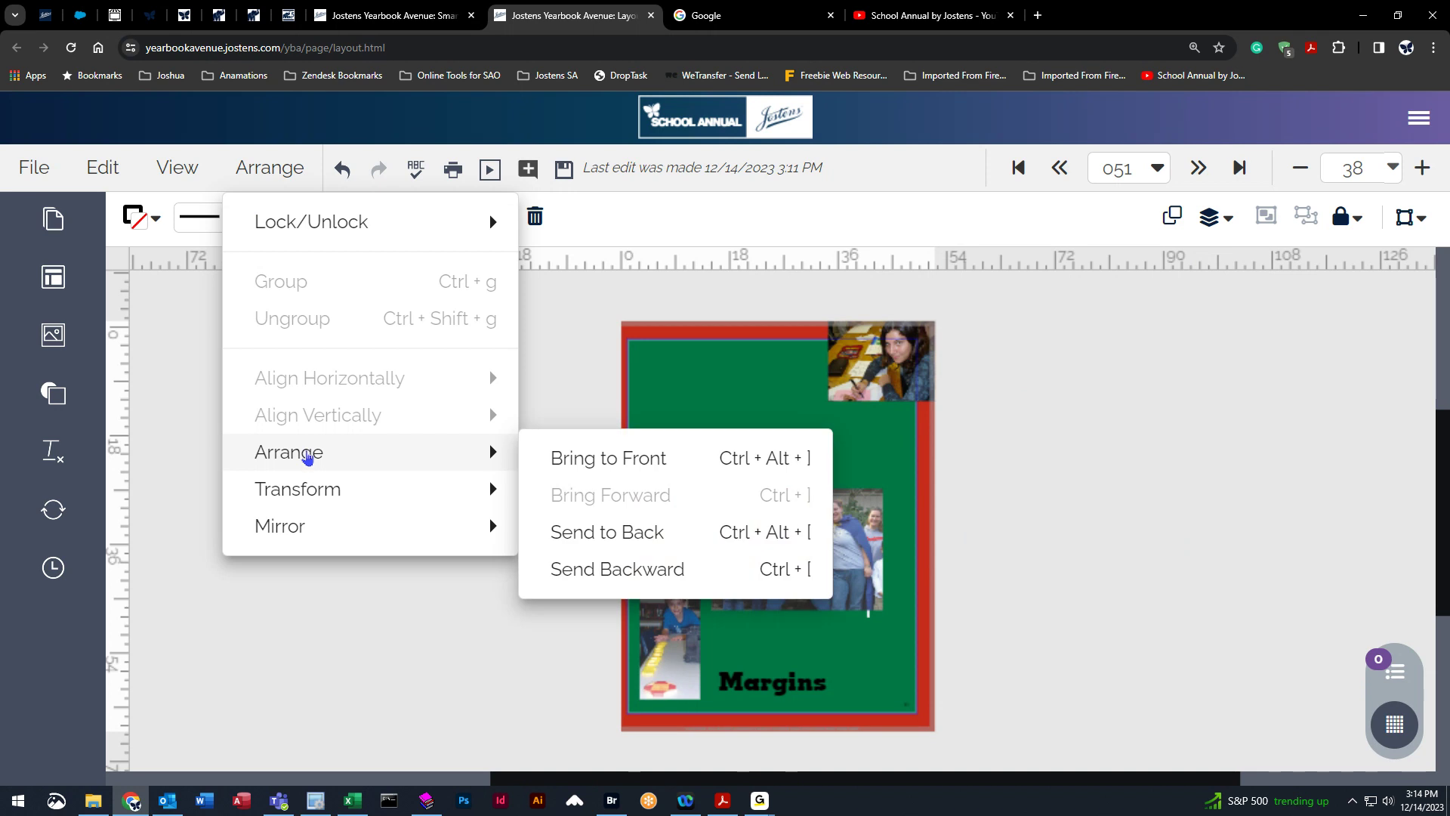
mouse_move(442, 504)
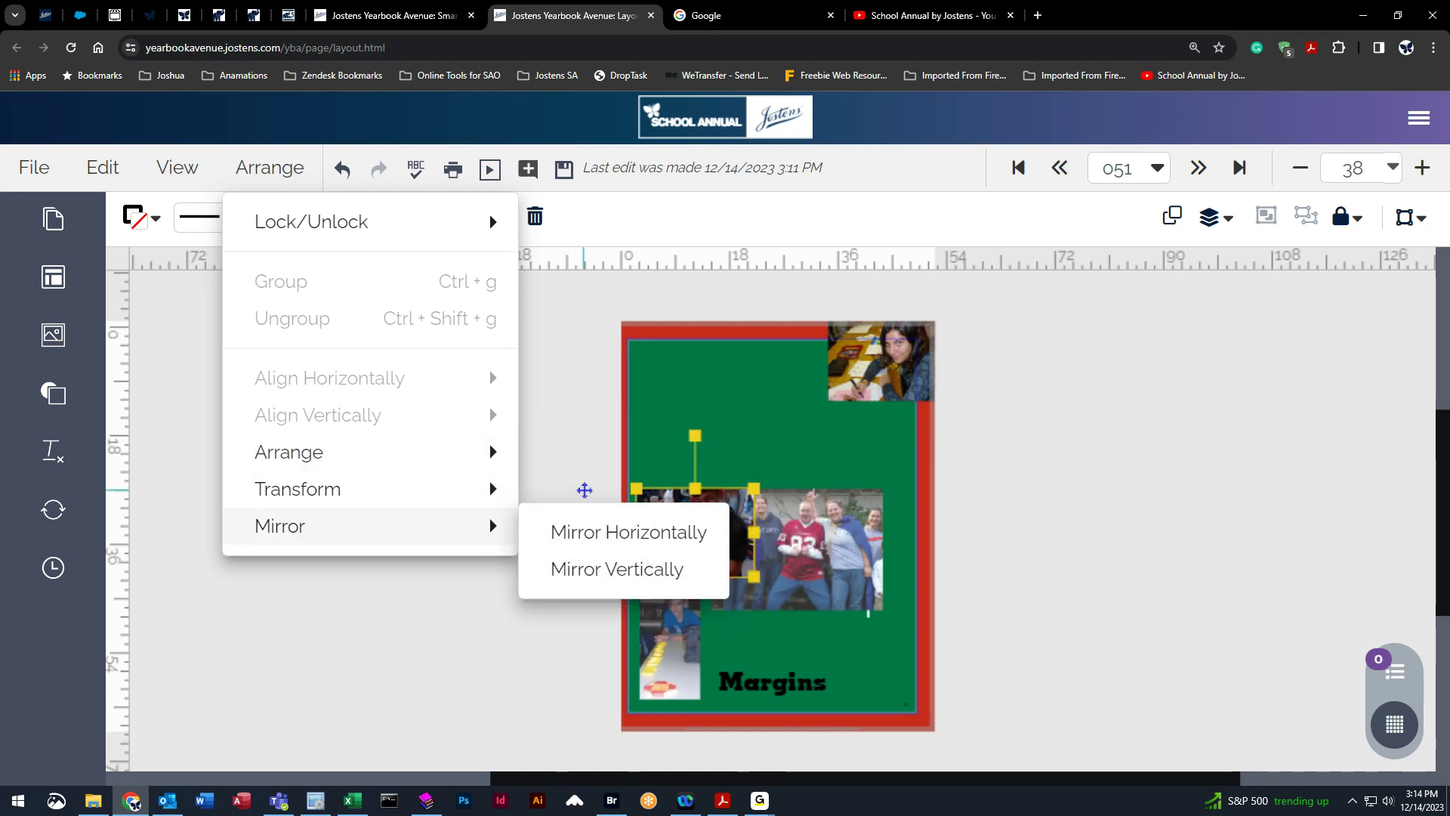
click(604, 495)
drag(705, 541, 785, 404)
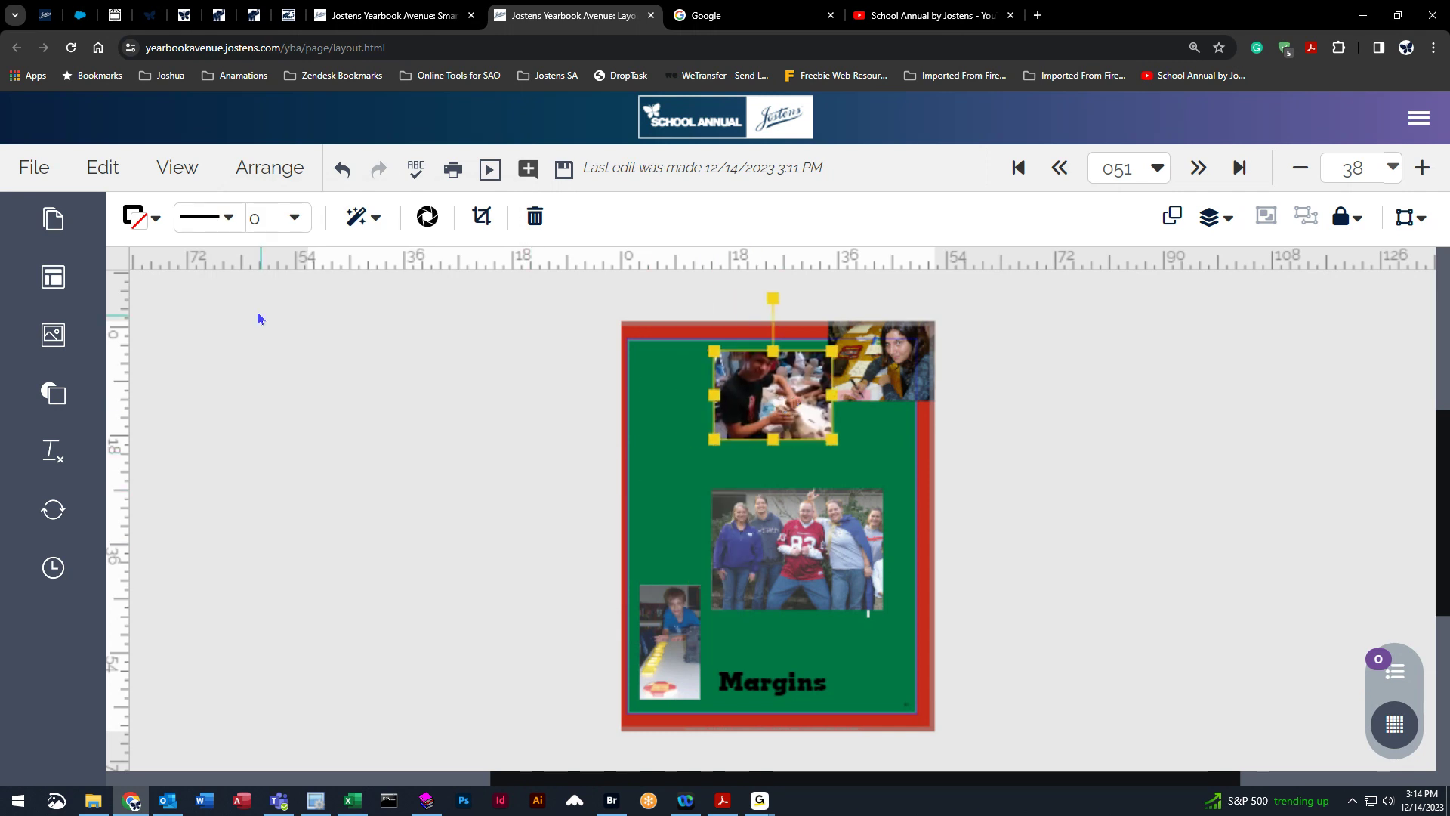
click(280, 172)
mouse_move(323, 493)
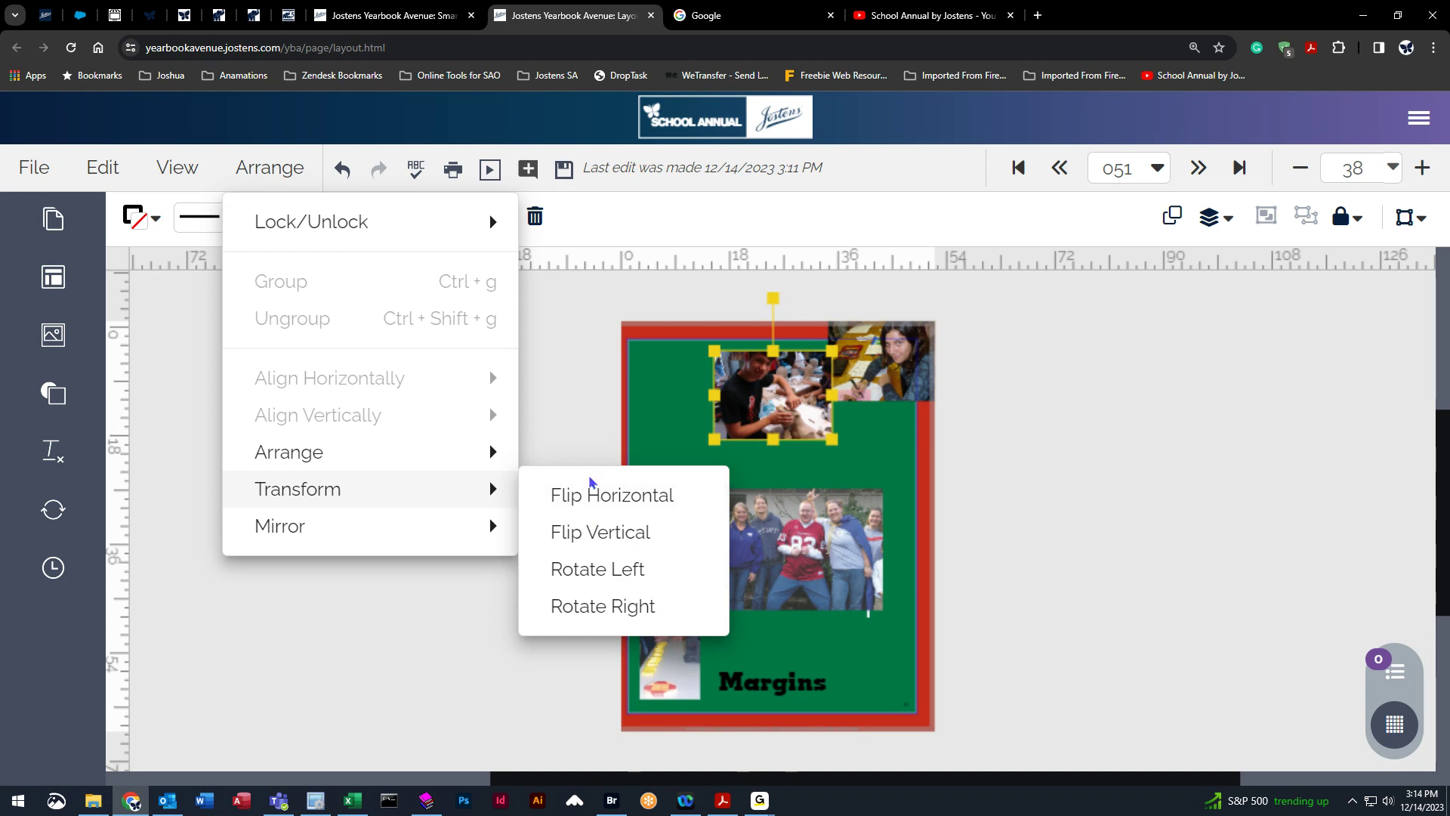
click(599, 335)
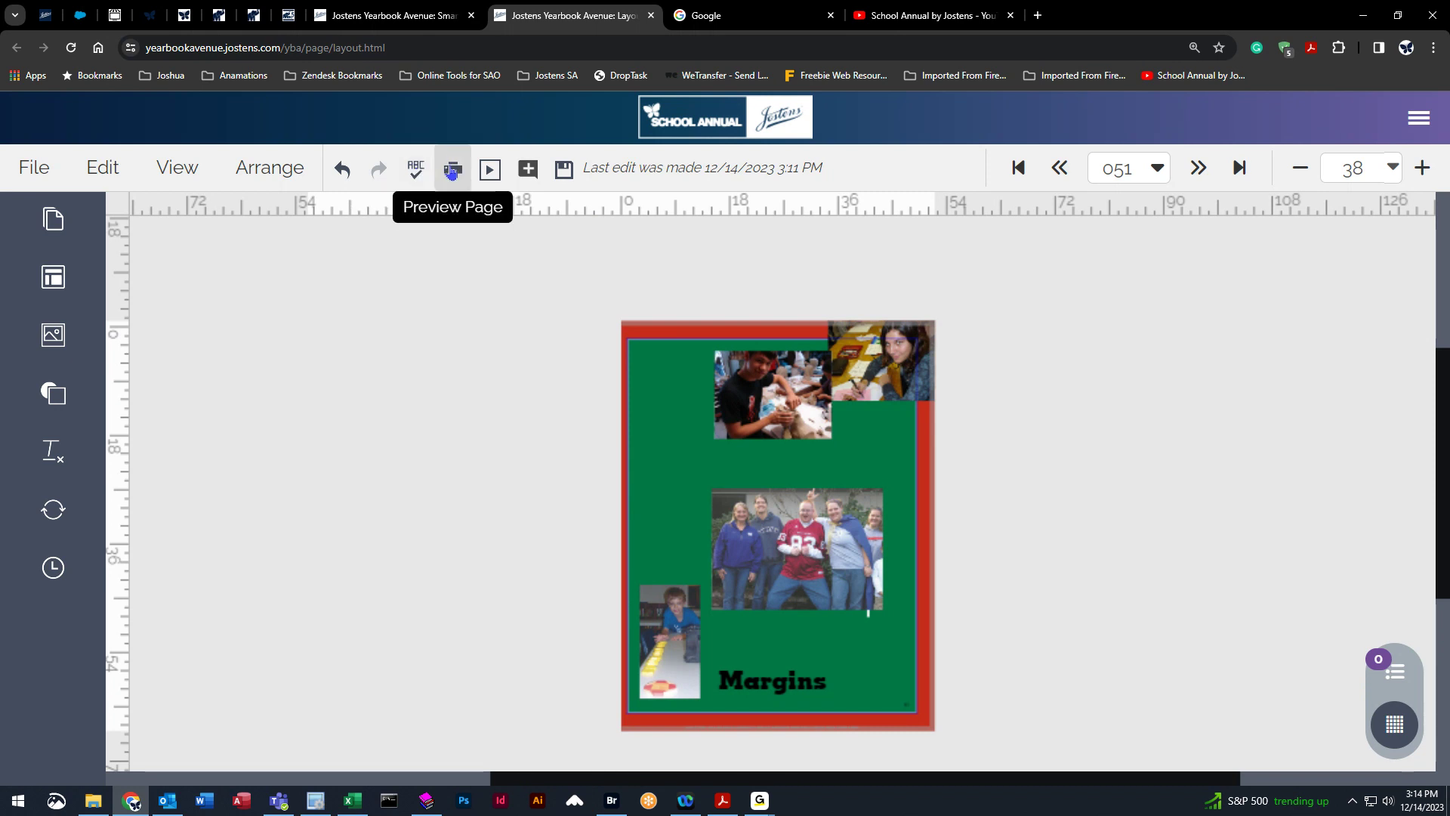
Open the Virtual Book preview, page through the yearbook spreads, then return to the layout editor.
click(489, 172)
click(793, 144)
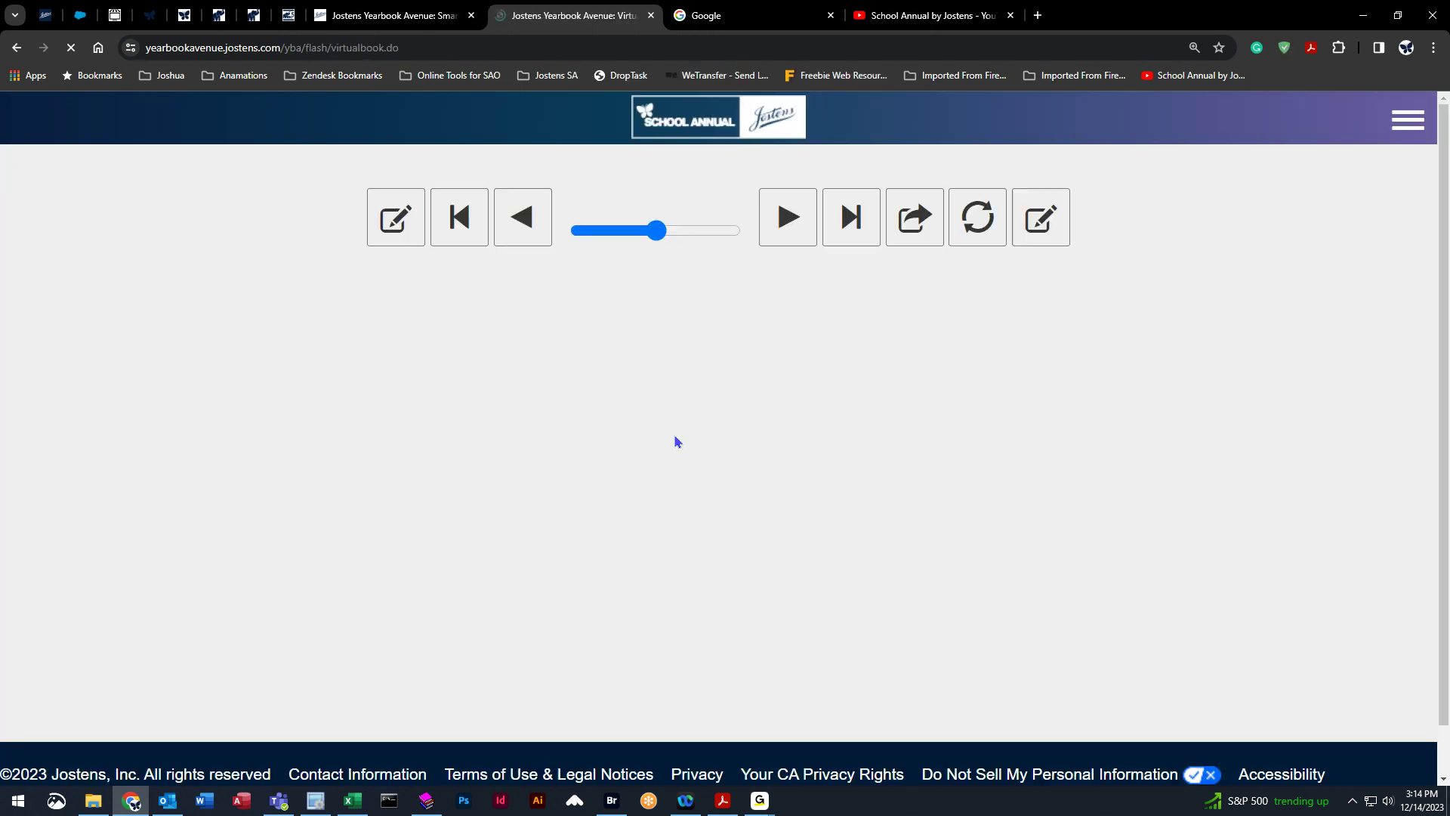
click(793, 633)
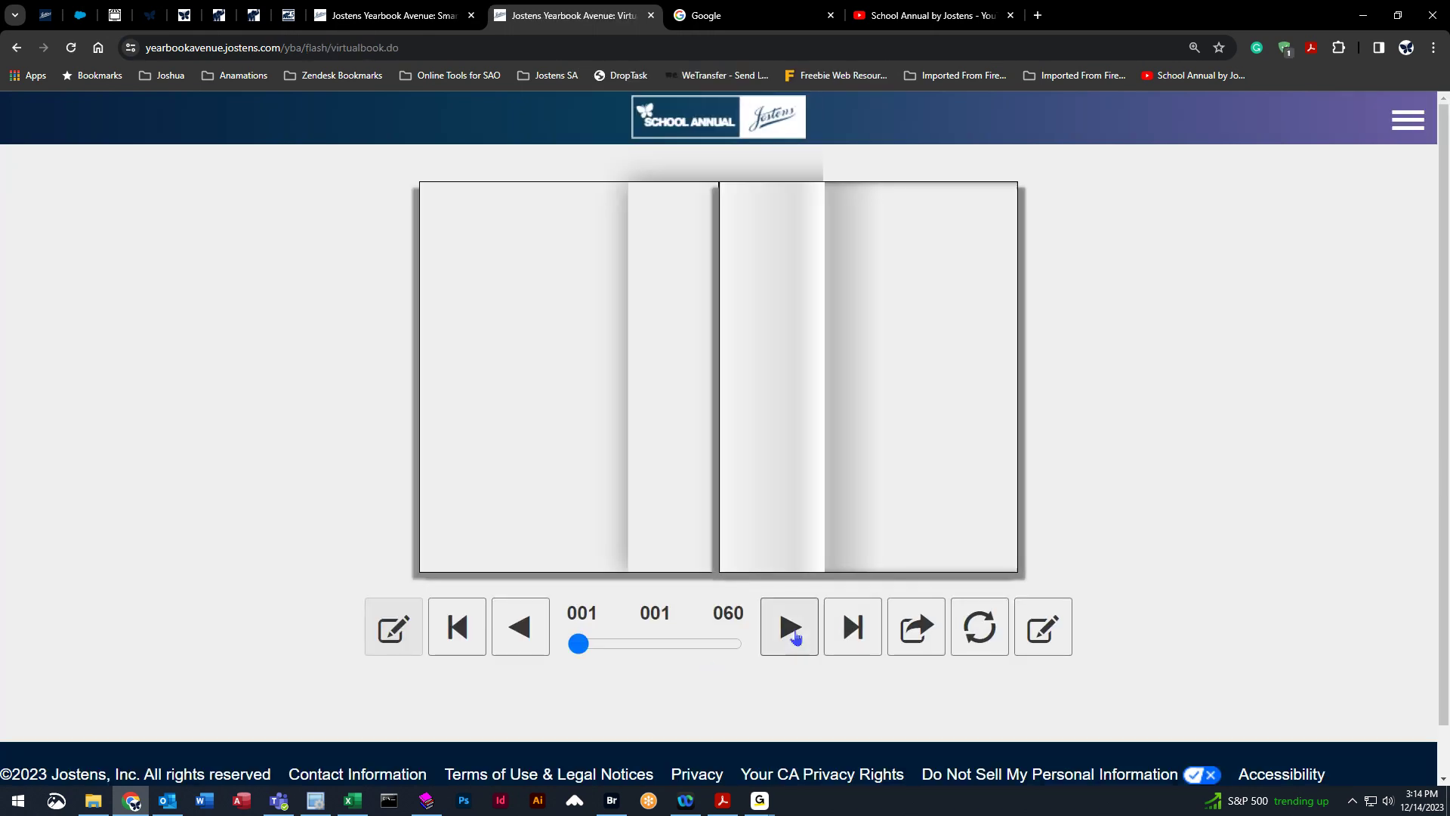
click(796, 636)
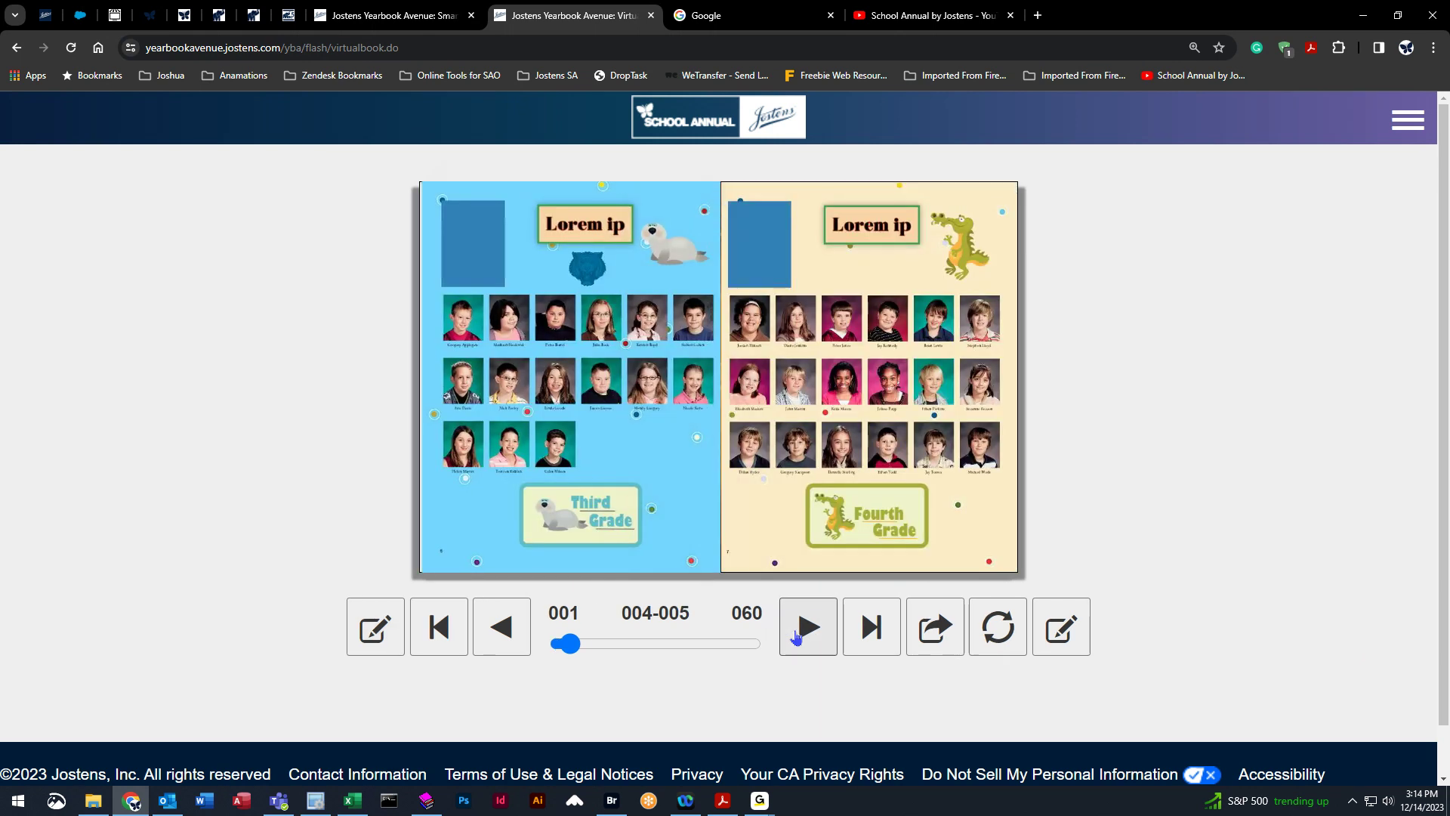
click(795, 636)
click(798, 634)
click(801, 632)
click(804, 629)
click(805, 629)
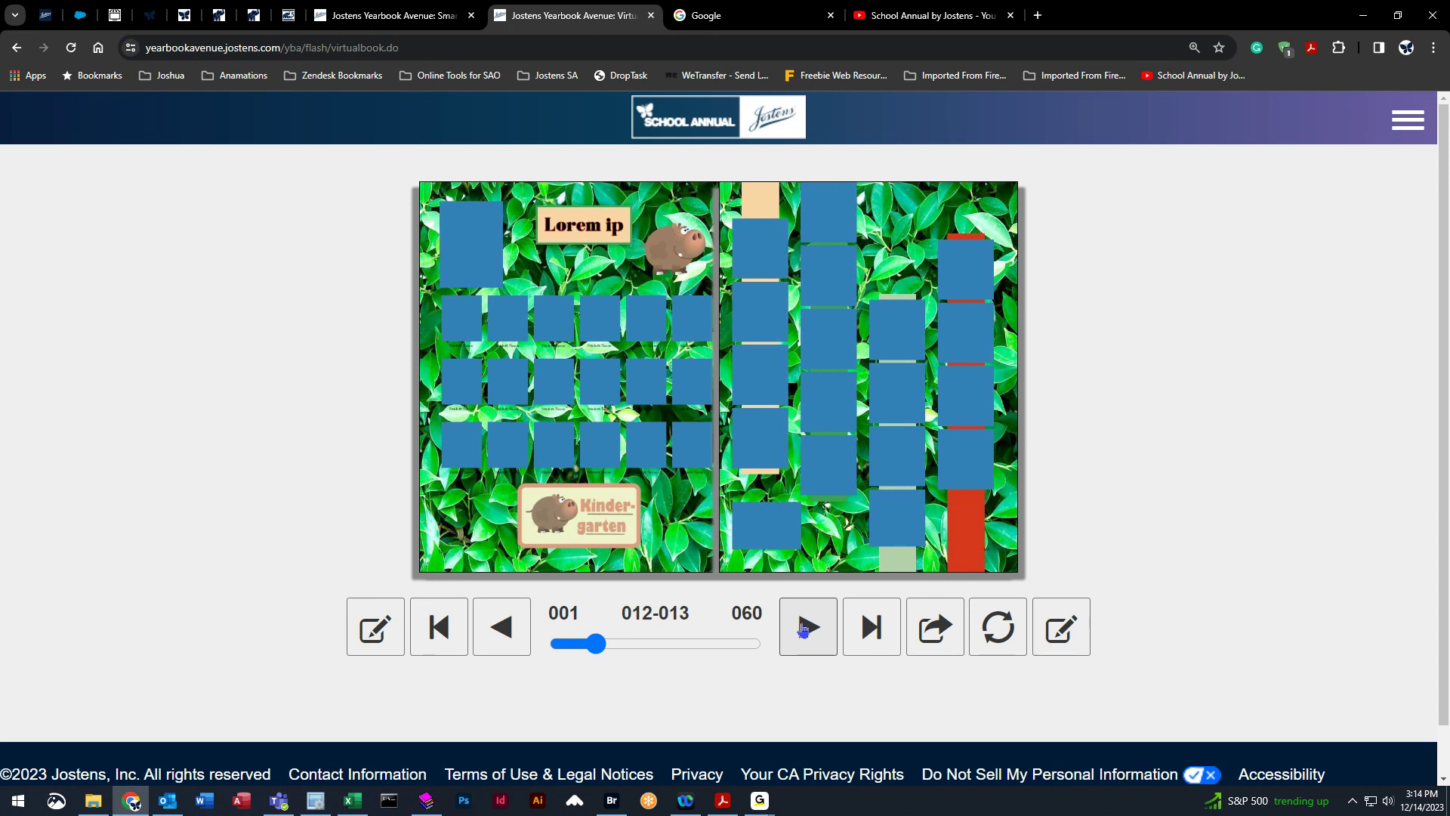
click(804, 629)
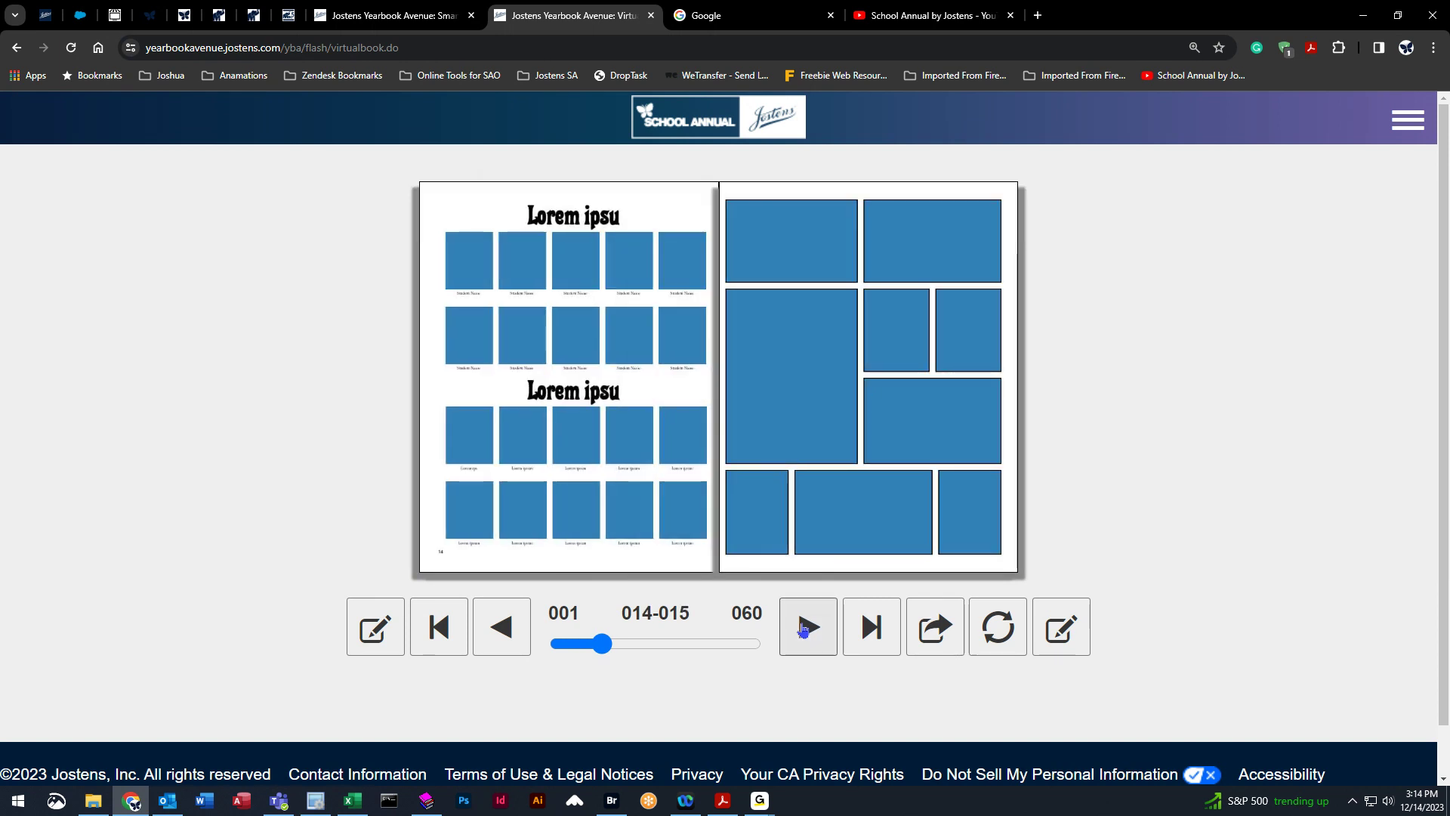
click(804, 629)
click(803, 631)
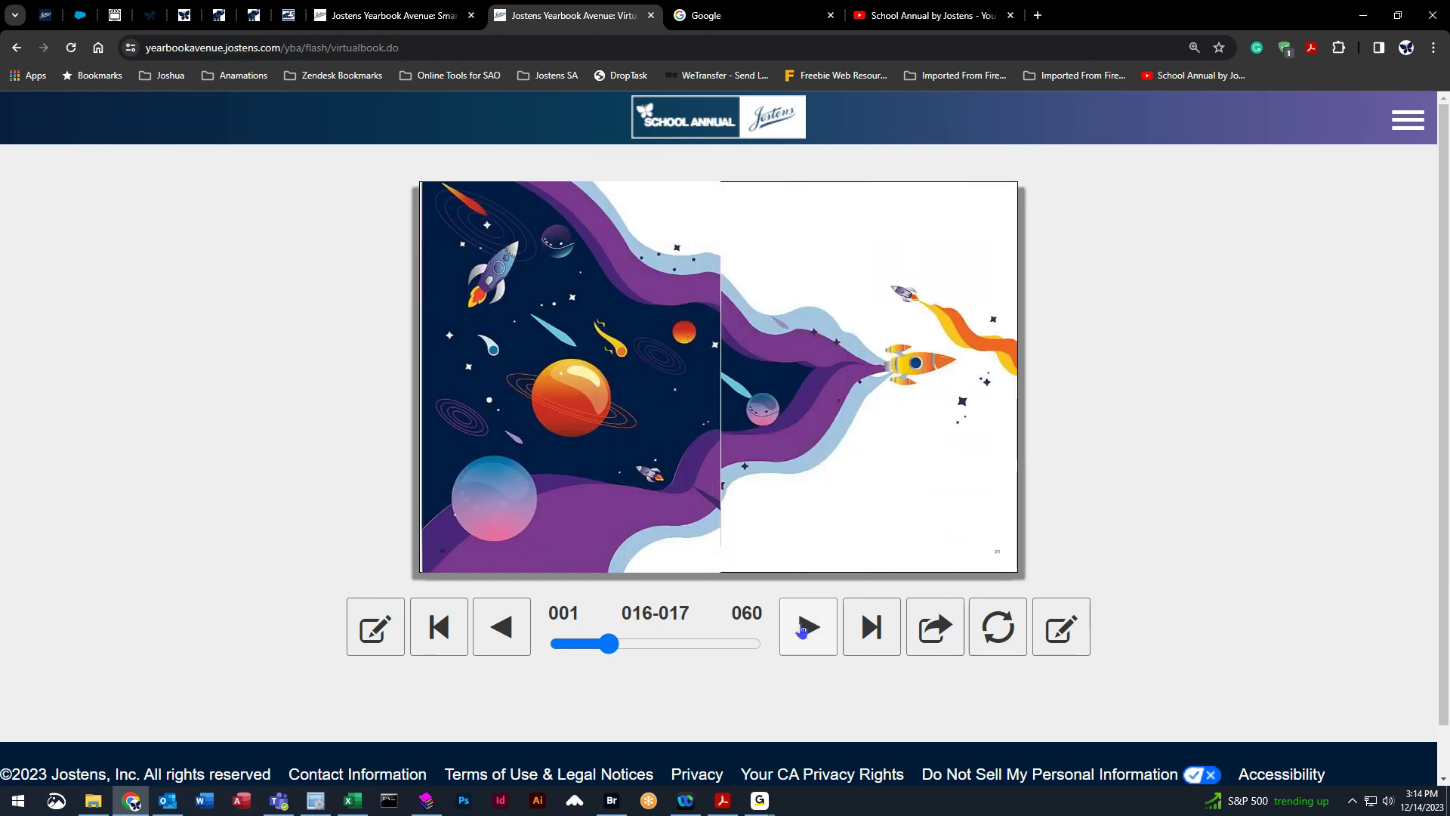
click(805, 627)
click(805, 627)
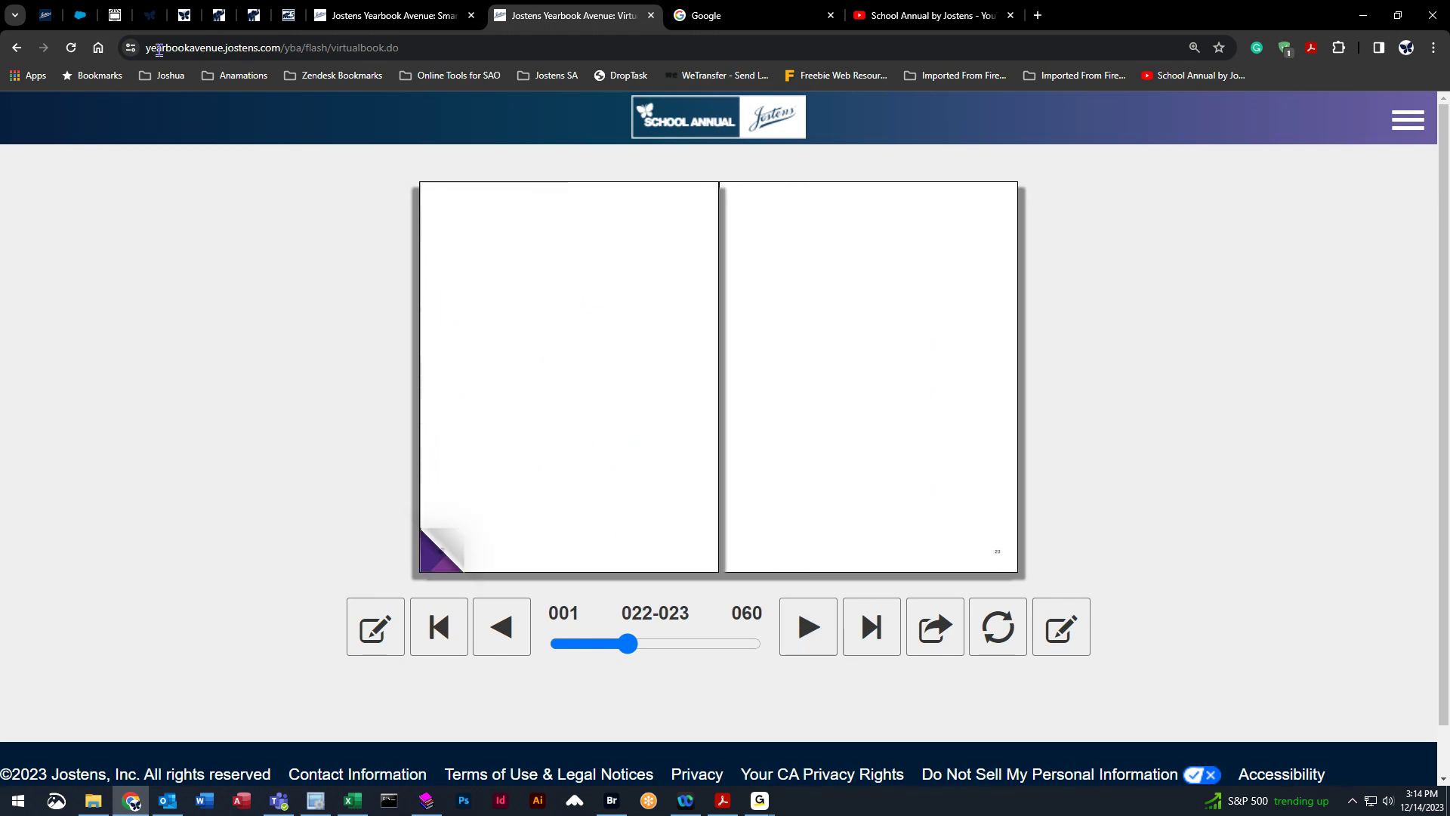
click(16, 46)
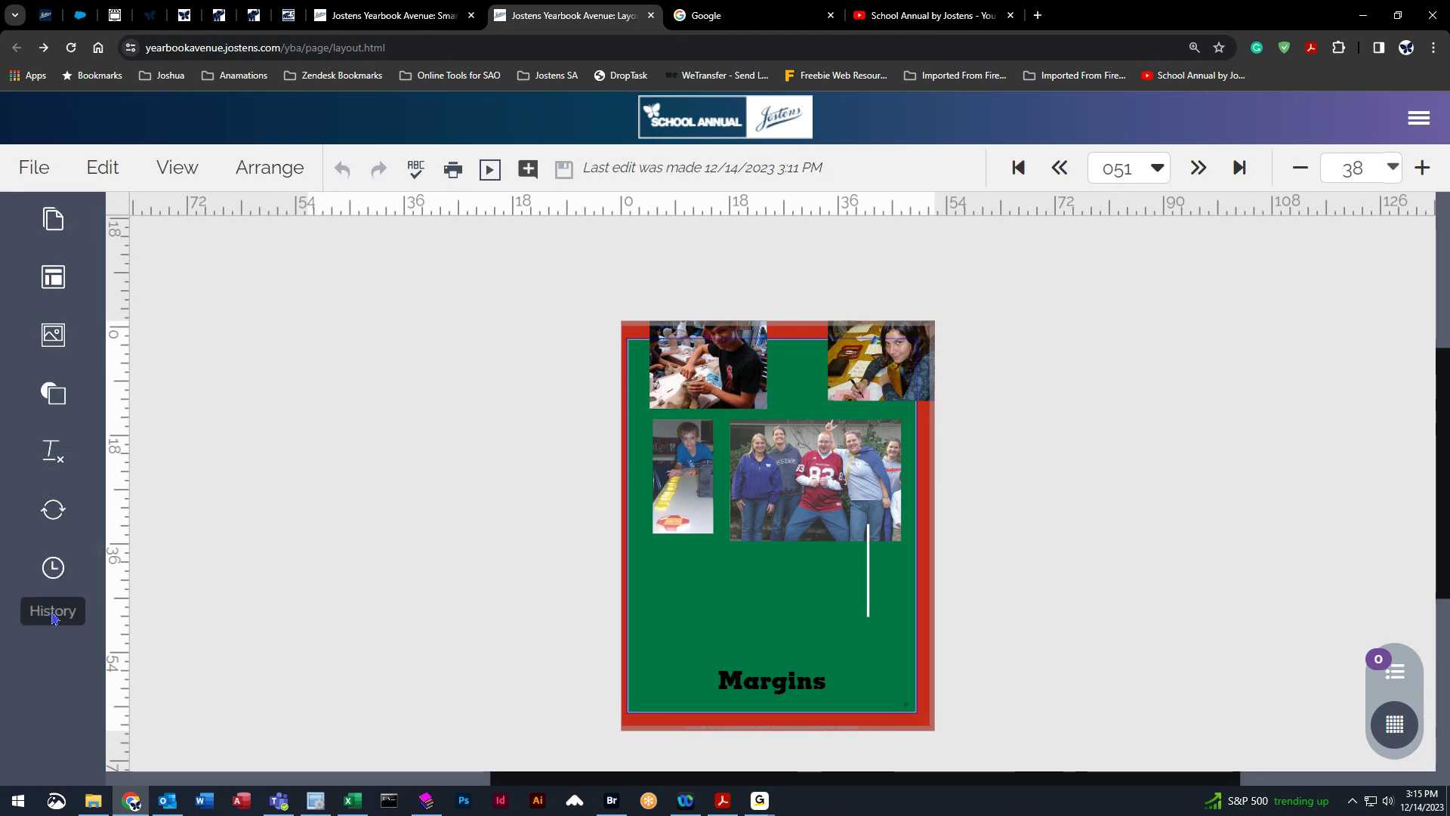
Jump to page 032 from the page selector, then step back to page 031.
click(1157, 169)
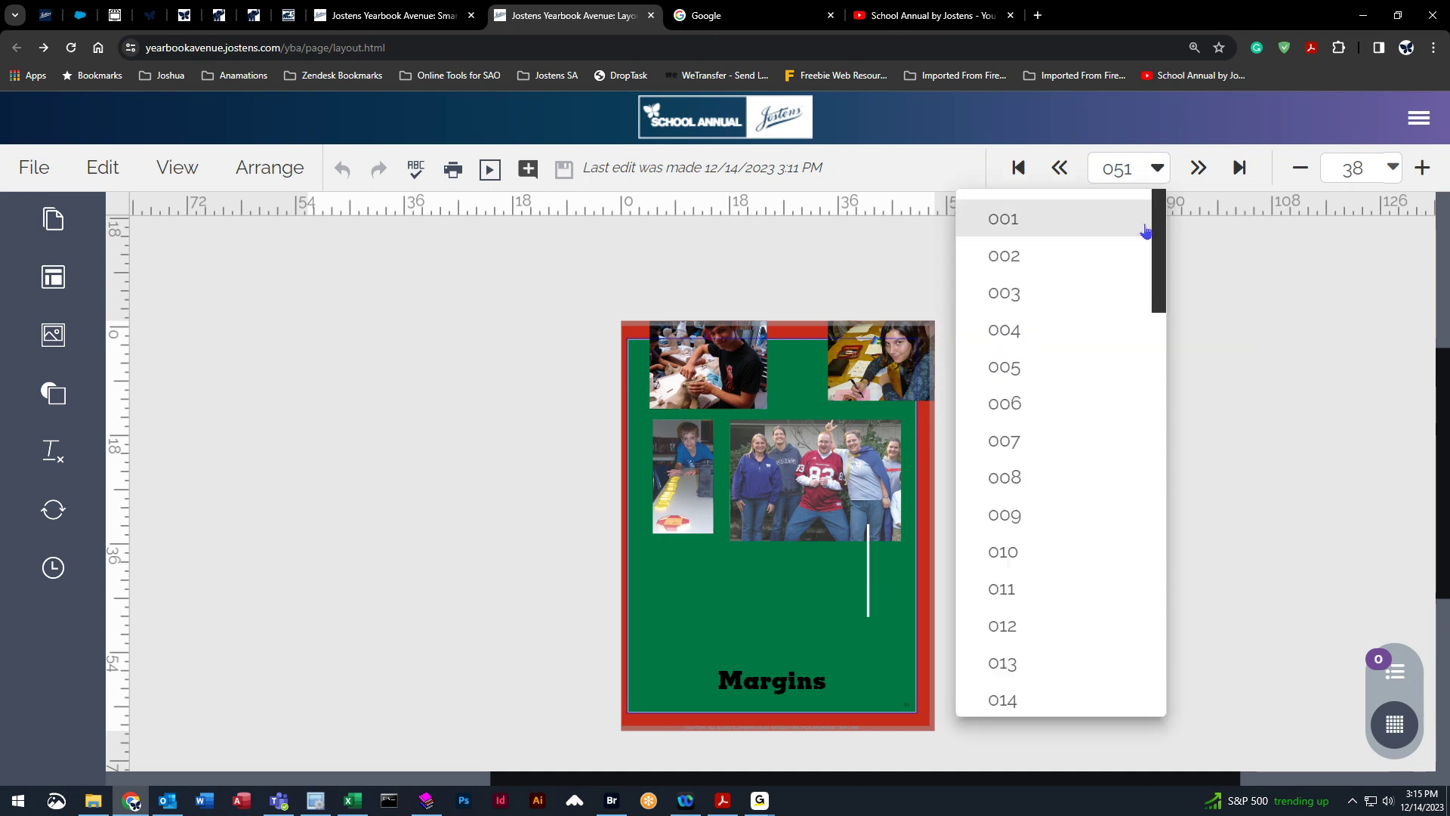
scroll(1023, 406, down, 10)
click(1023, 406)
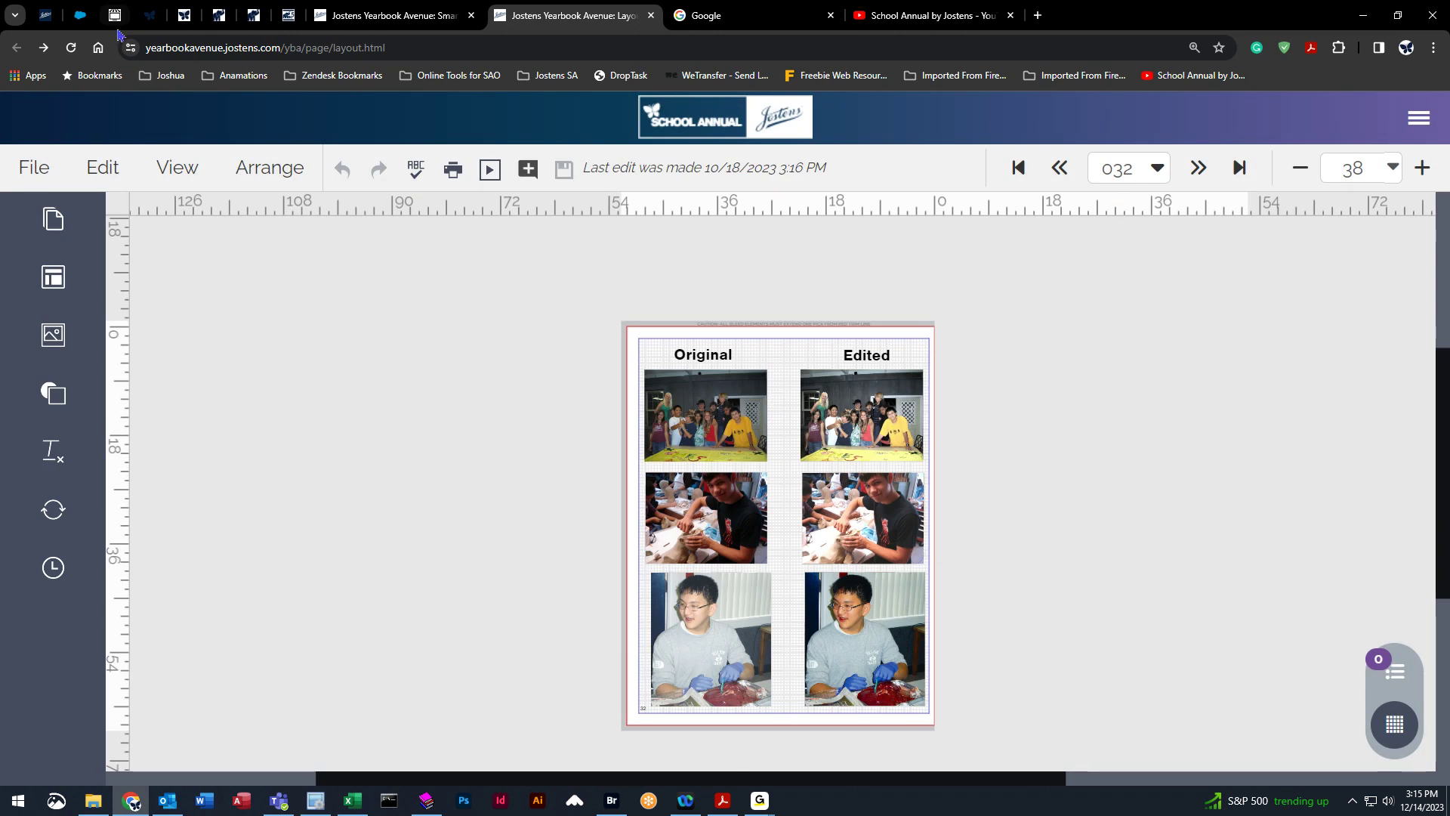
click(1060, 169)
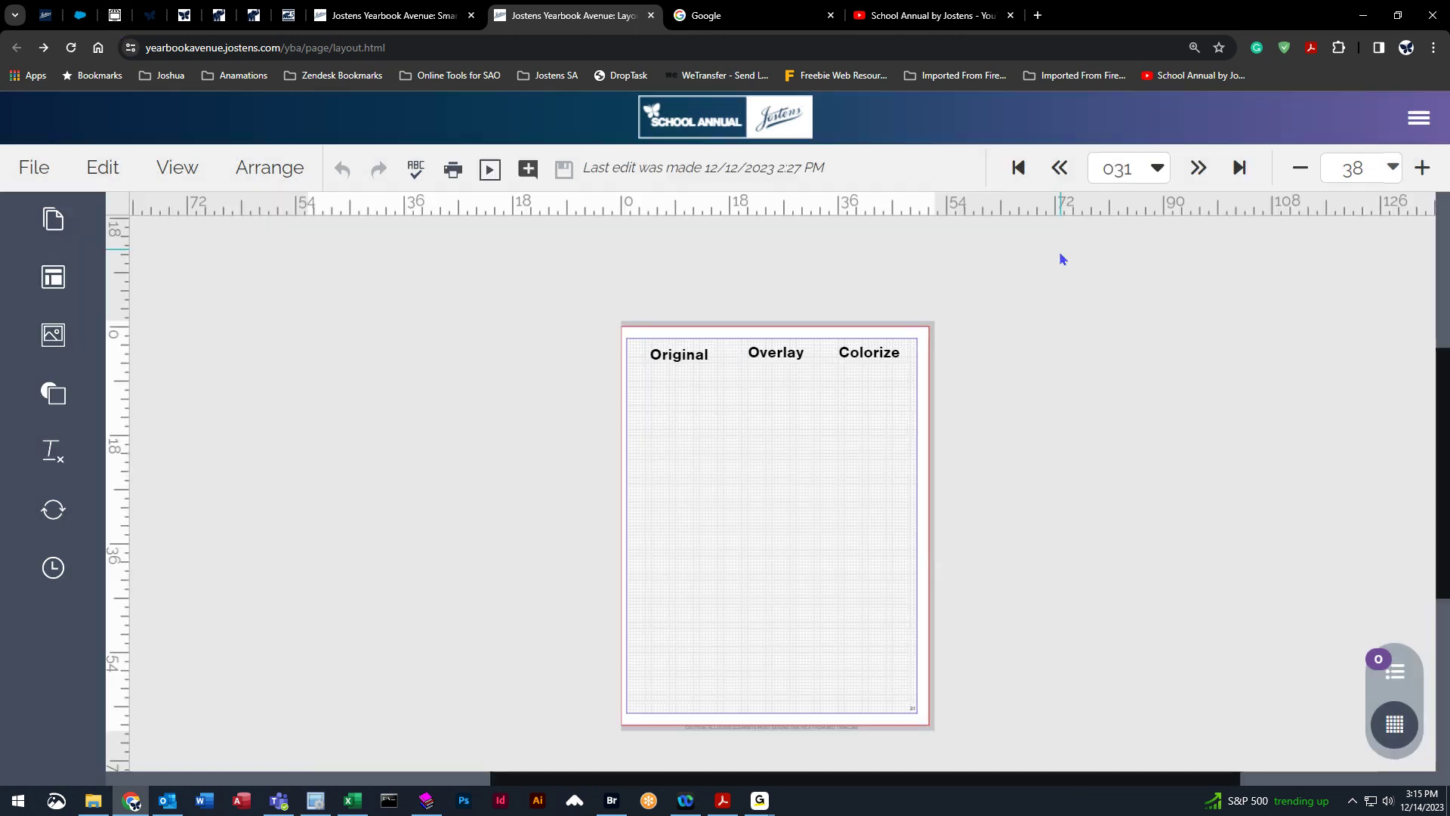
Open the Pages panel and go back to page 051 from its thumbnails.
click(54, 227)
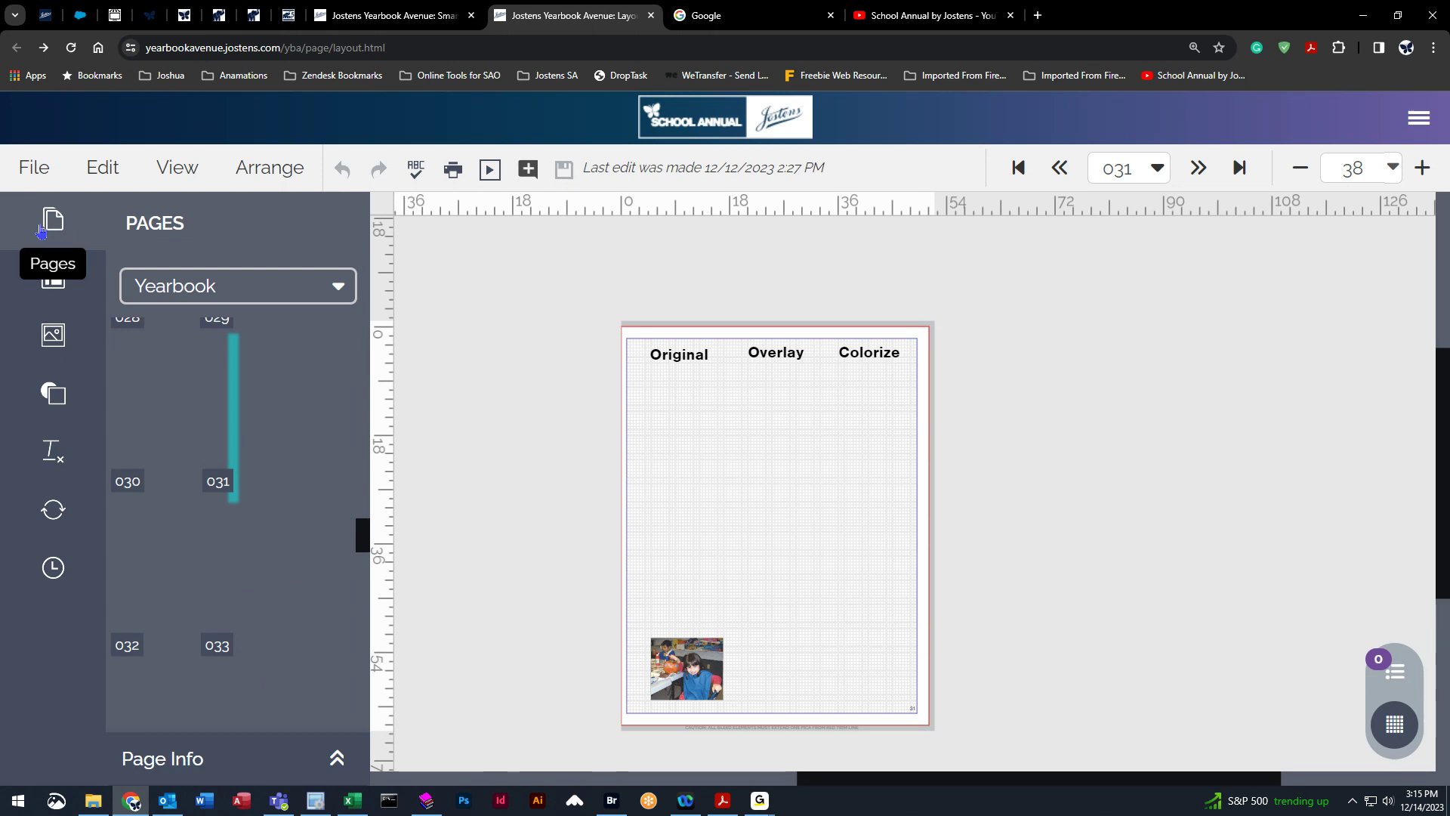
drag(366, 542, 348, 673)
click(261, 453)
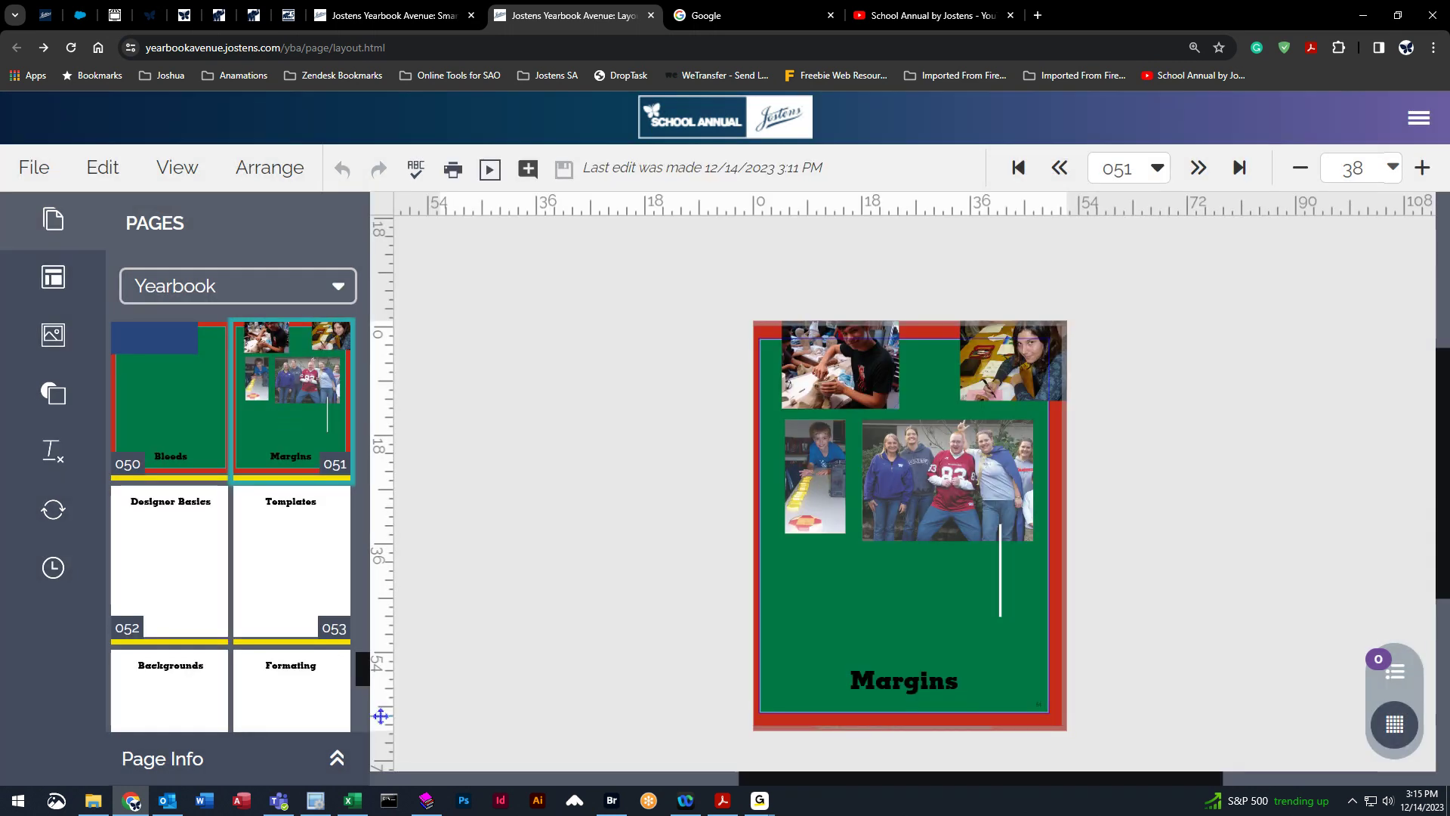
scroll(229, 522, up, 5)
scroll(230, 521, up, 3)
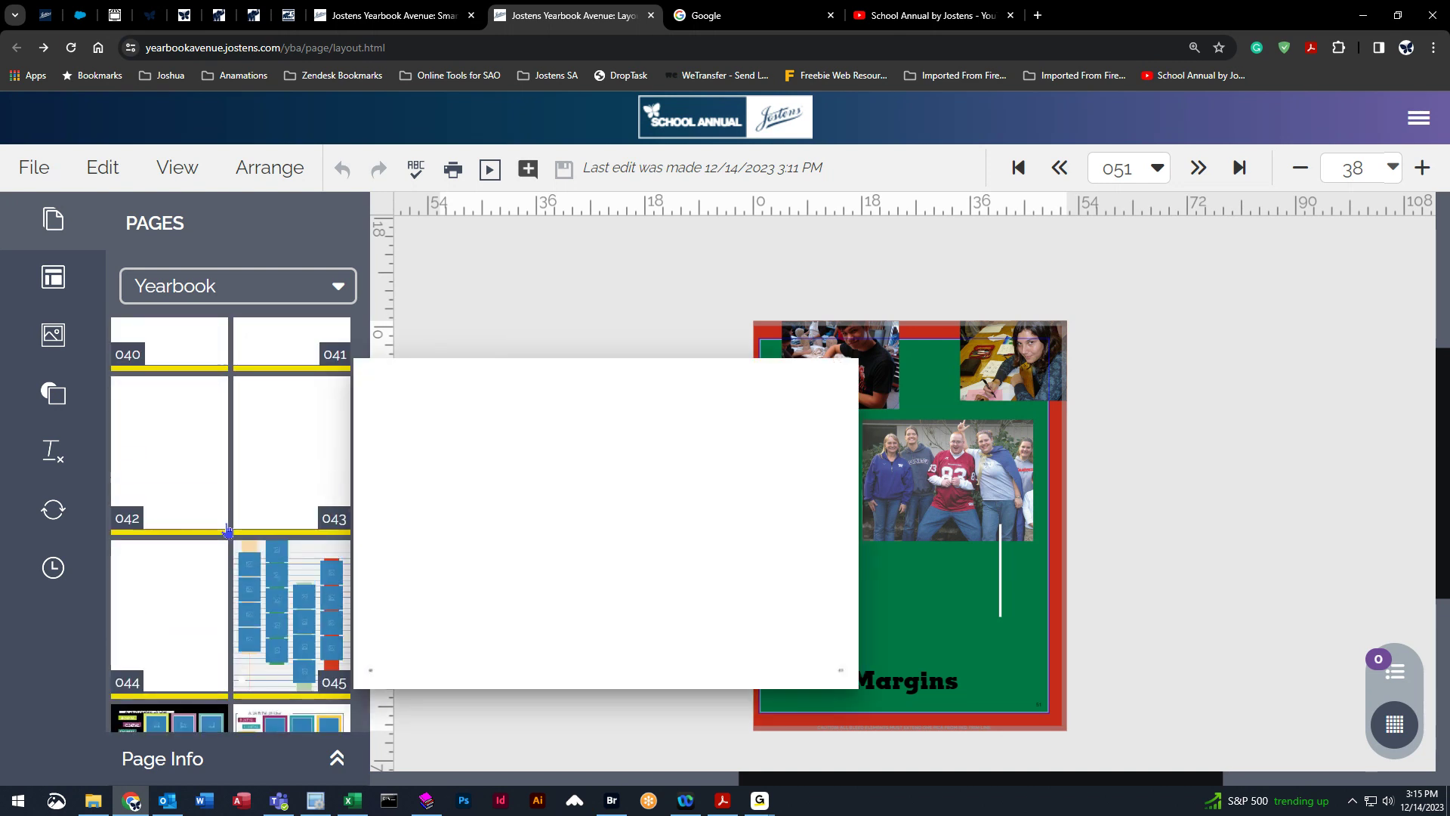
scroll(227, 531, up, 3)
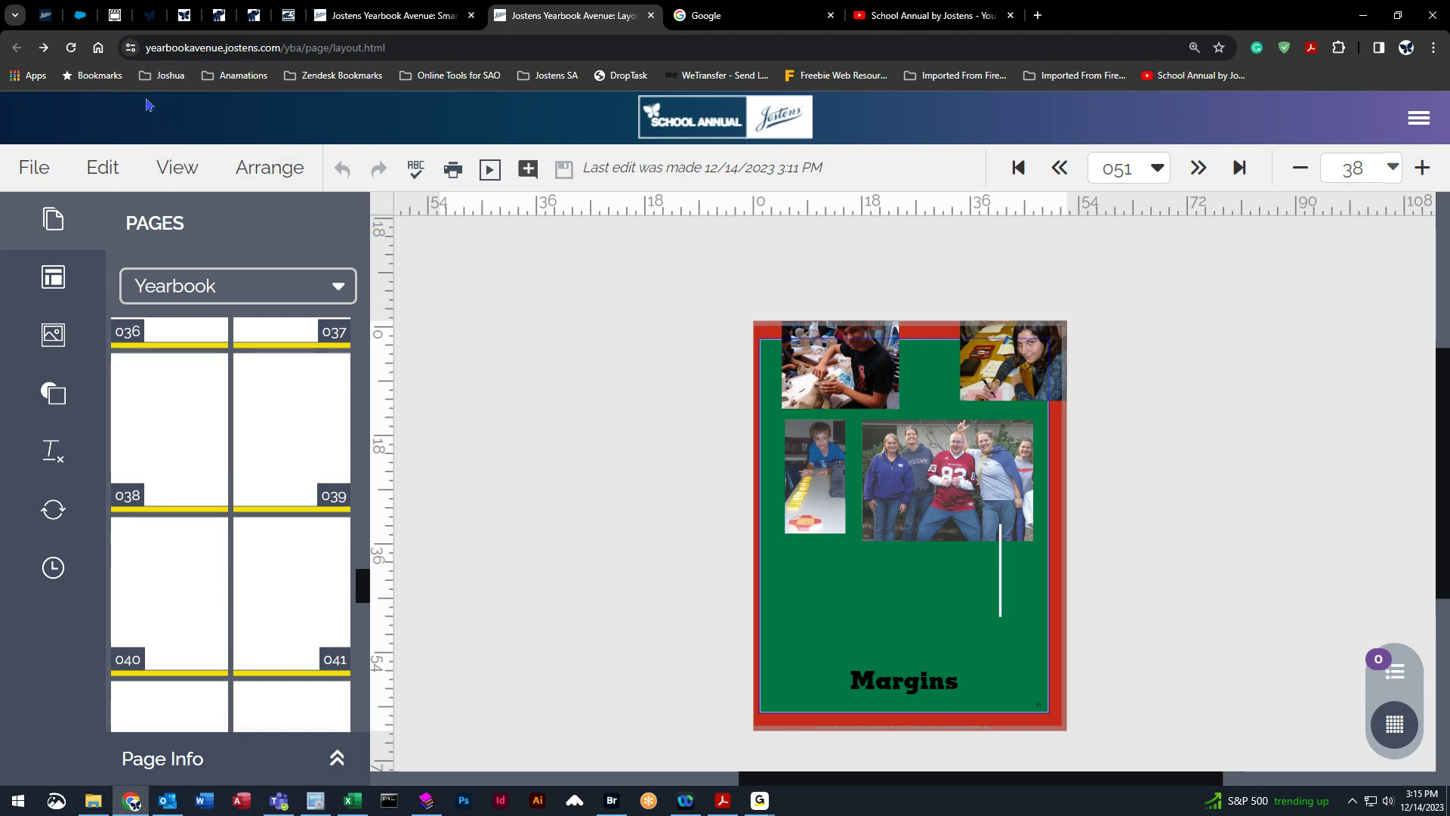
scroll(589, 451, down, 2)
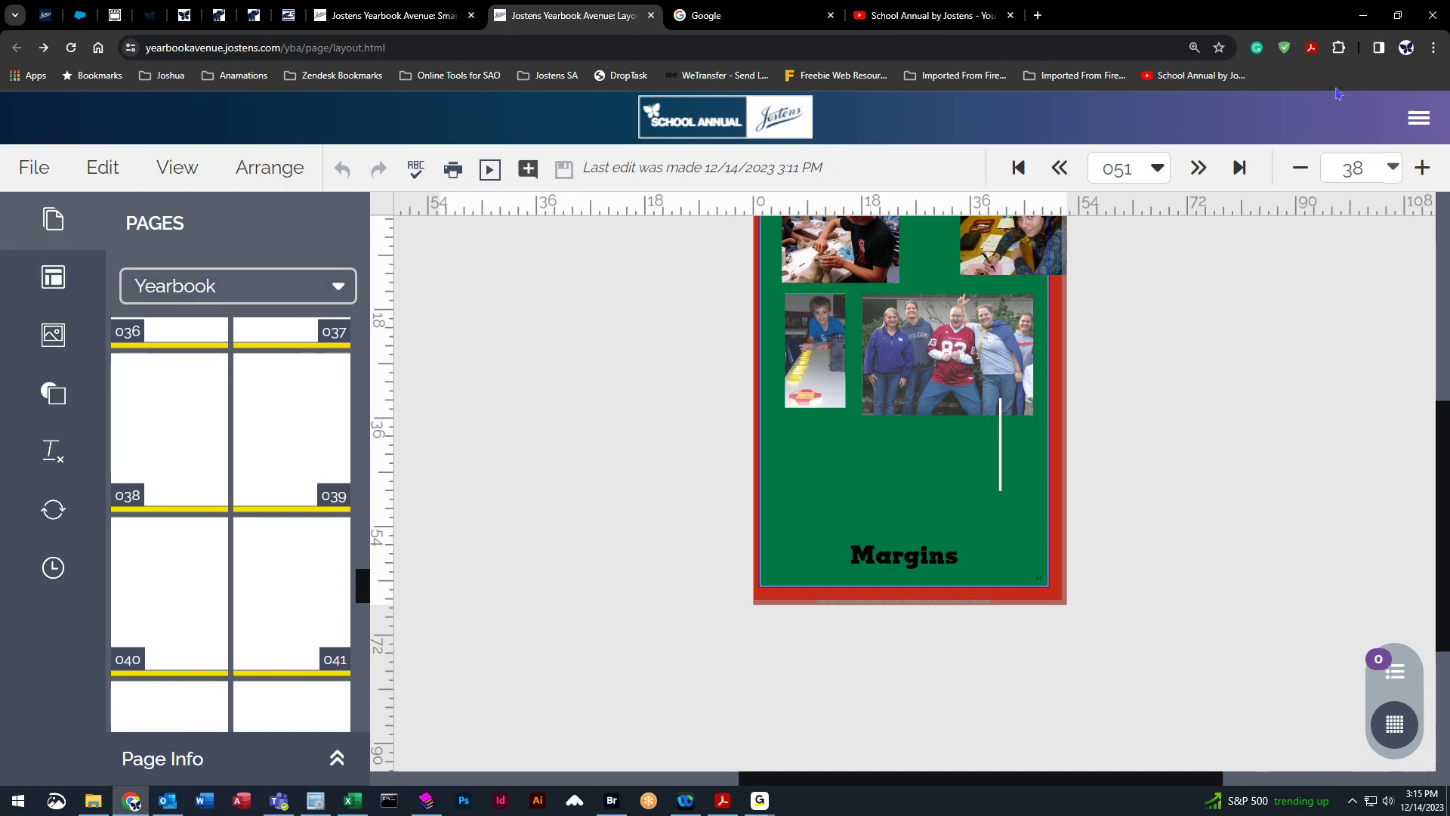
Reduce the browser zoom level to 125%.
click(1433, 48)
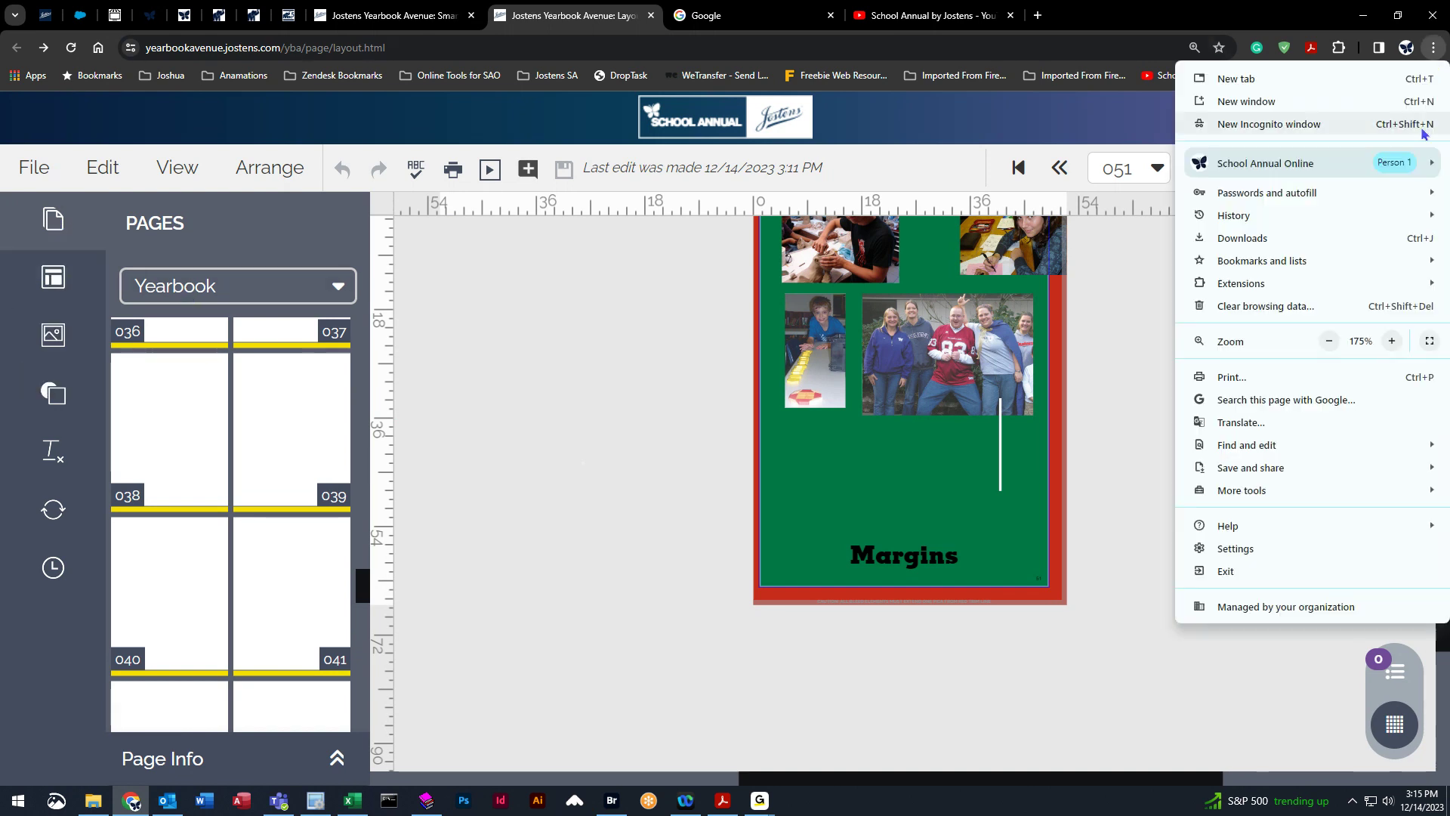
click(1328, 342)
click(1328, 341)
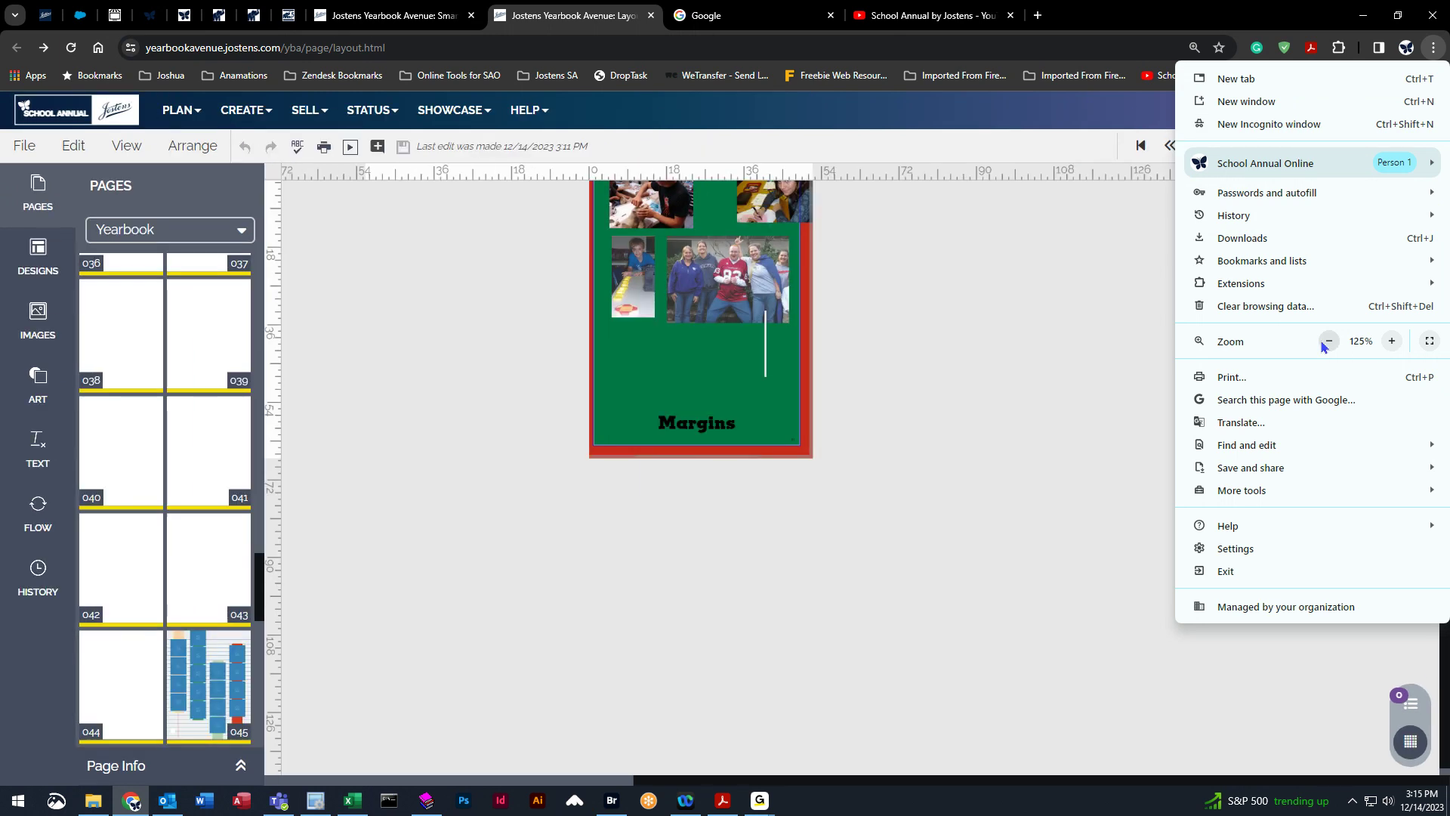
click(971, 133)
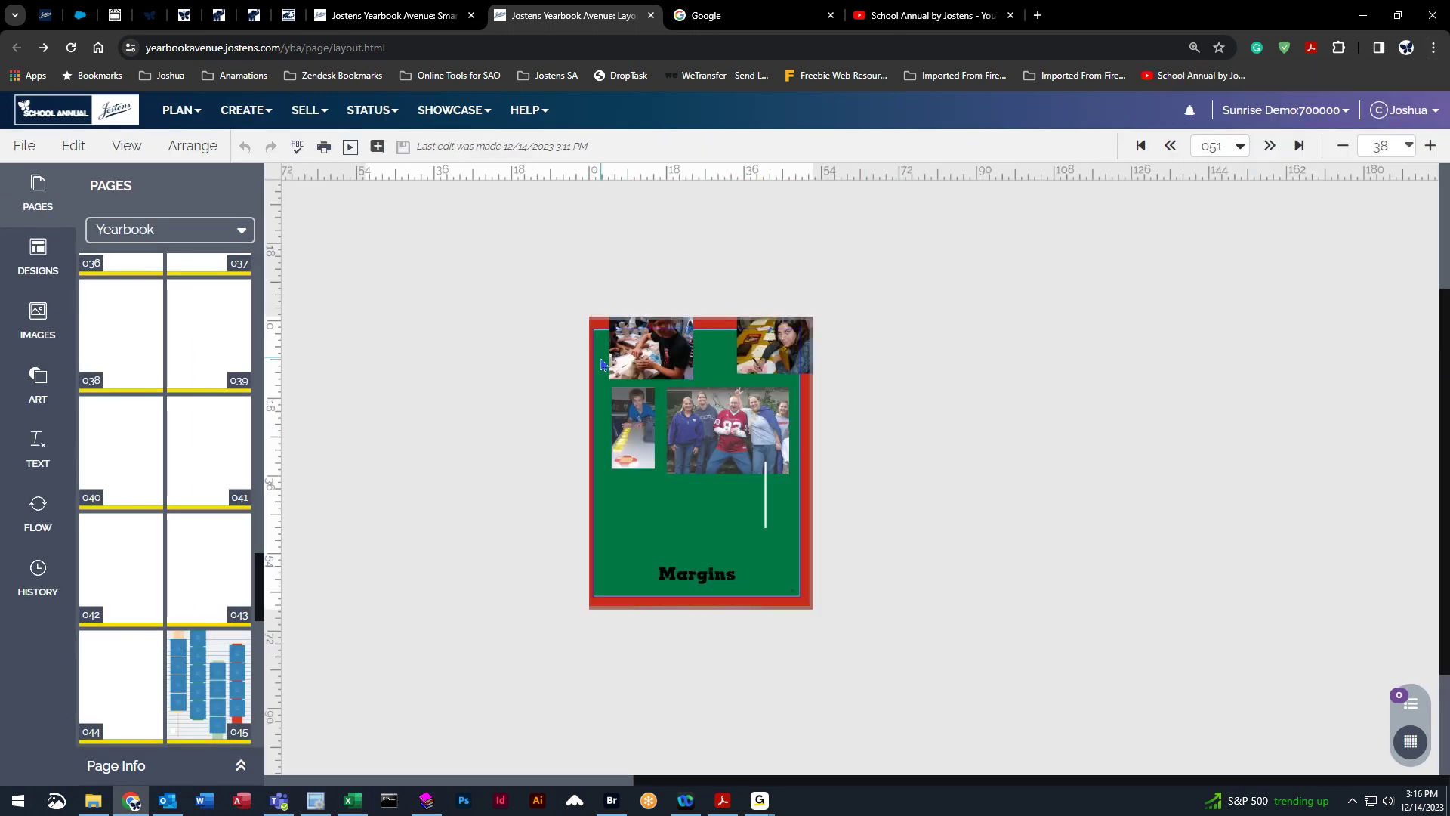
Browse the design categories in the Designs panel and the image folders in the Images panel.
click(38, 257)
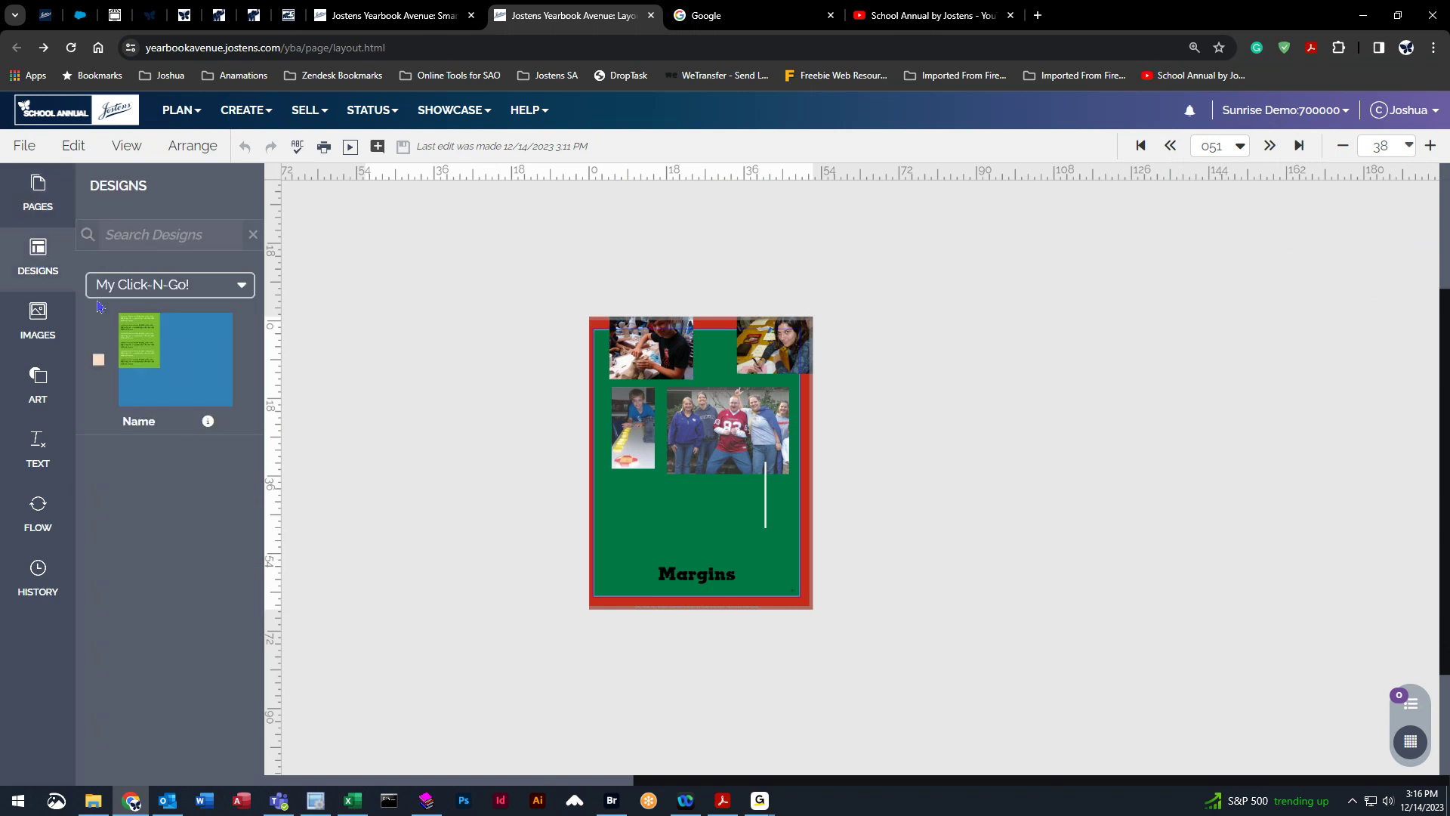
click(184, 288)
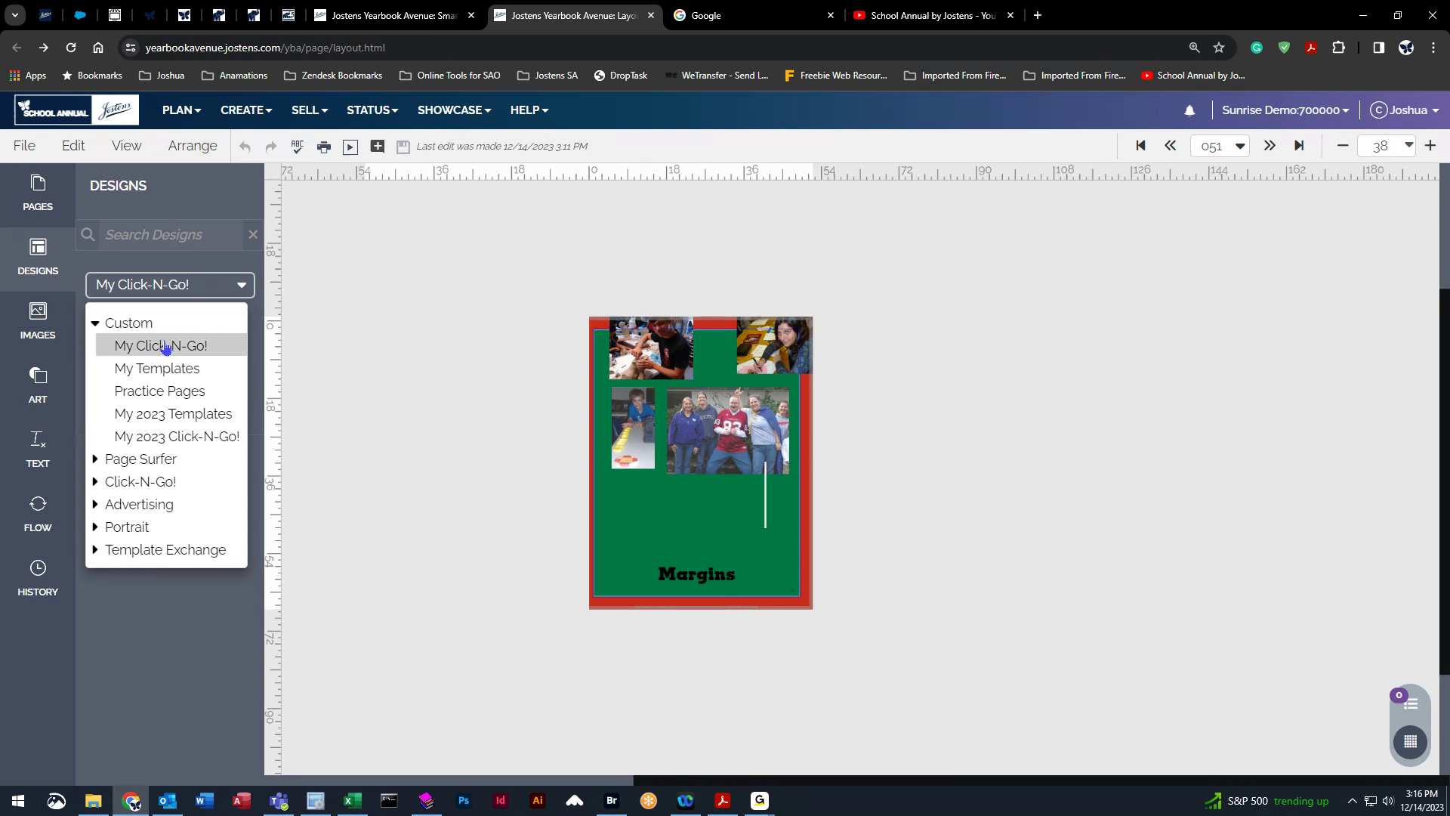
click(40, 316)
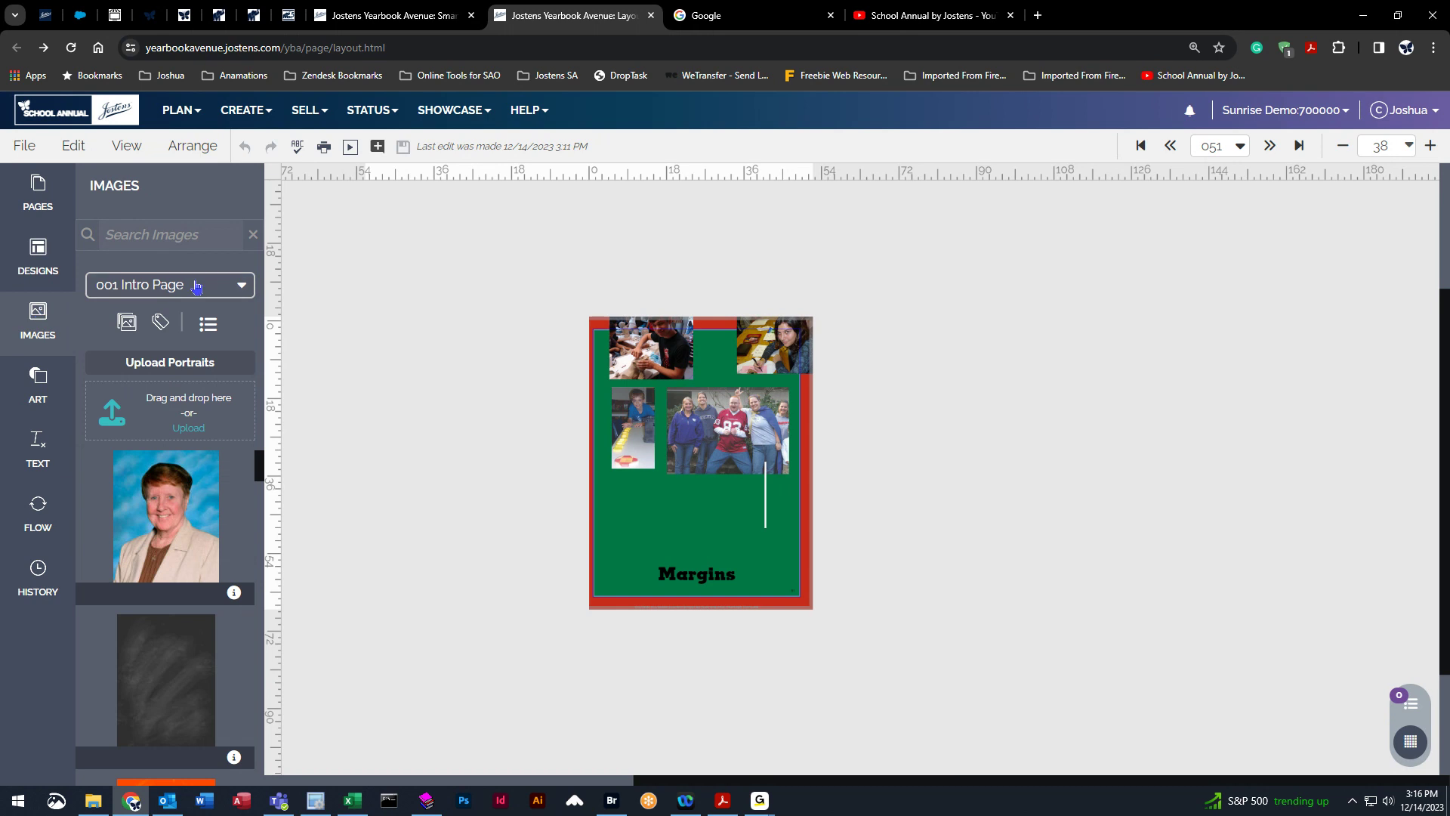
click(196, 285)
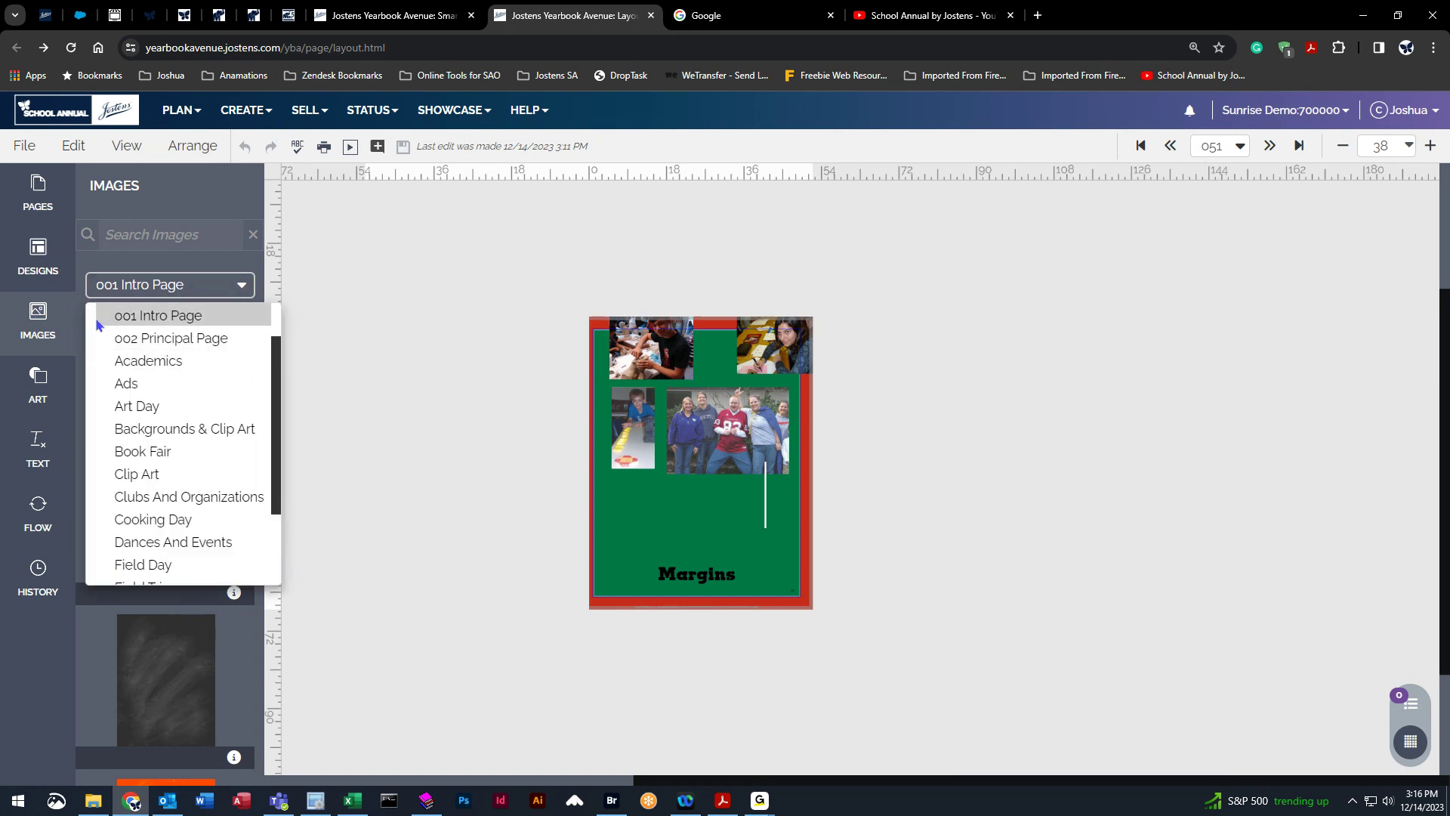
scroll(210, 366, up, 1)
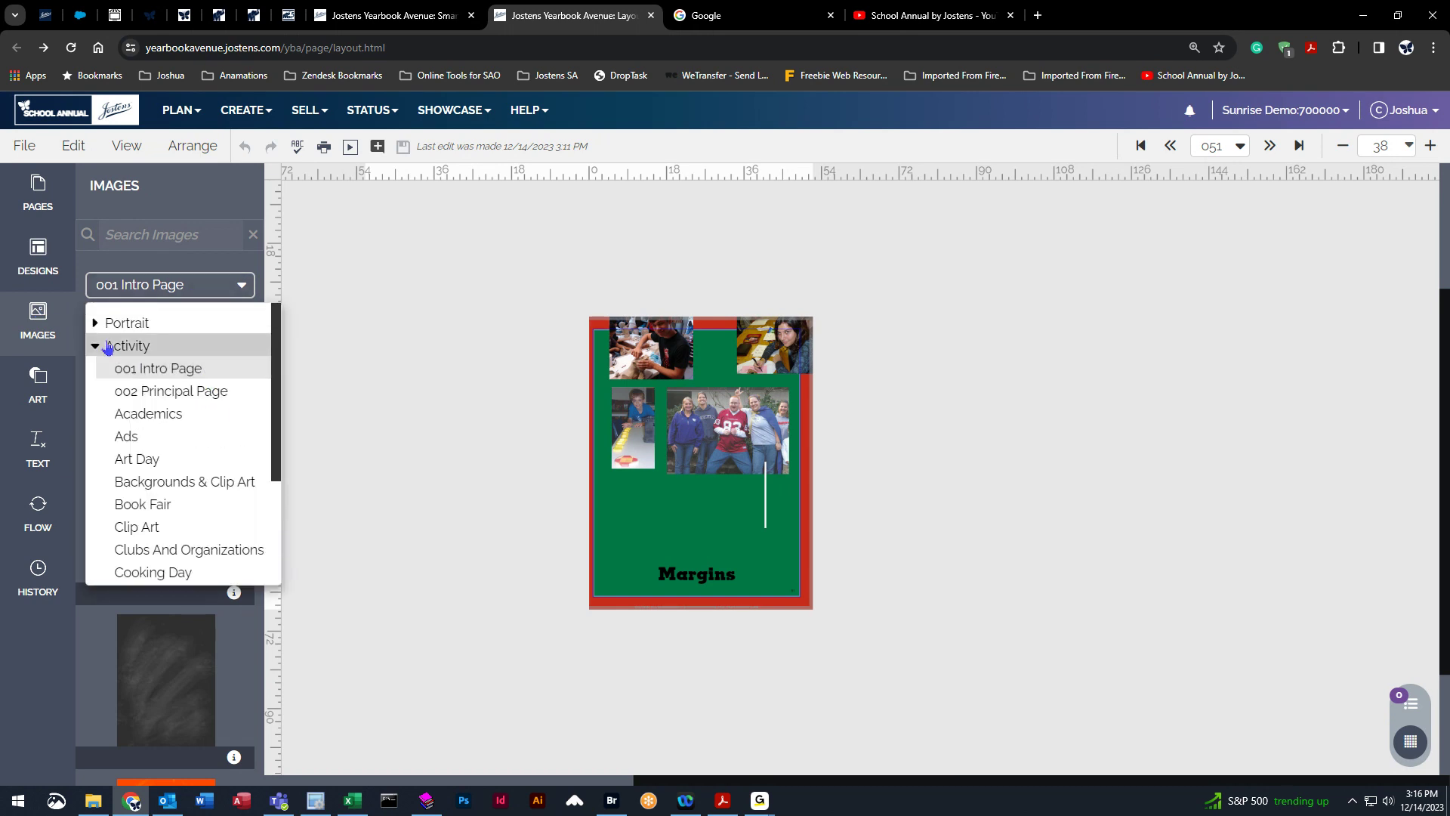
click(188, 388)
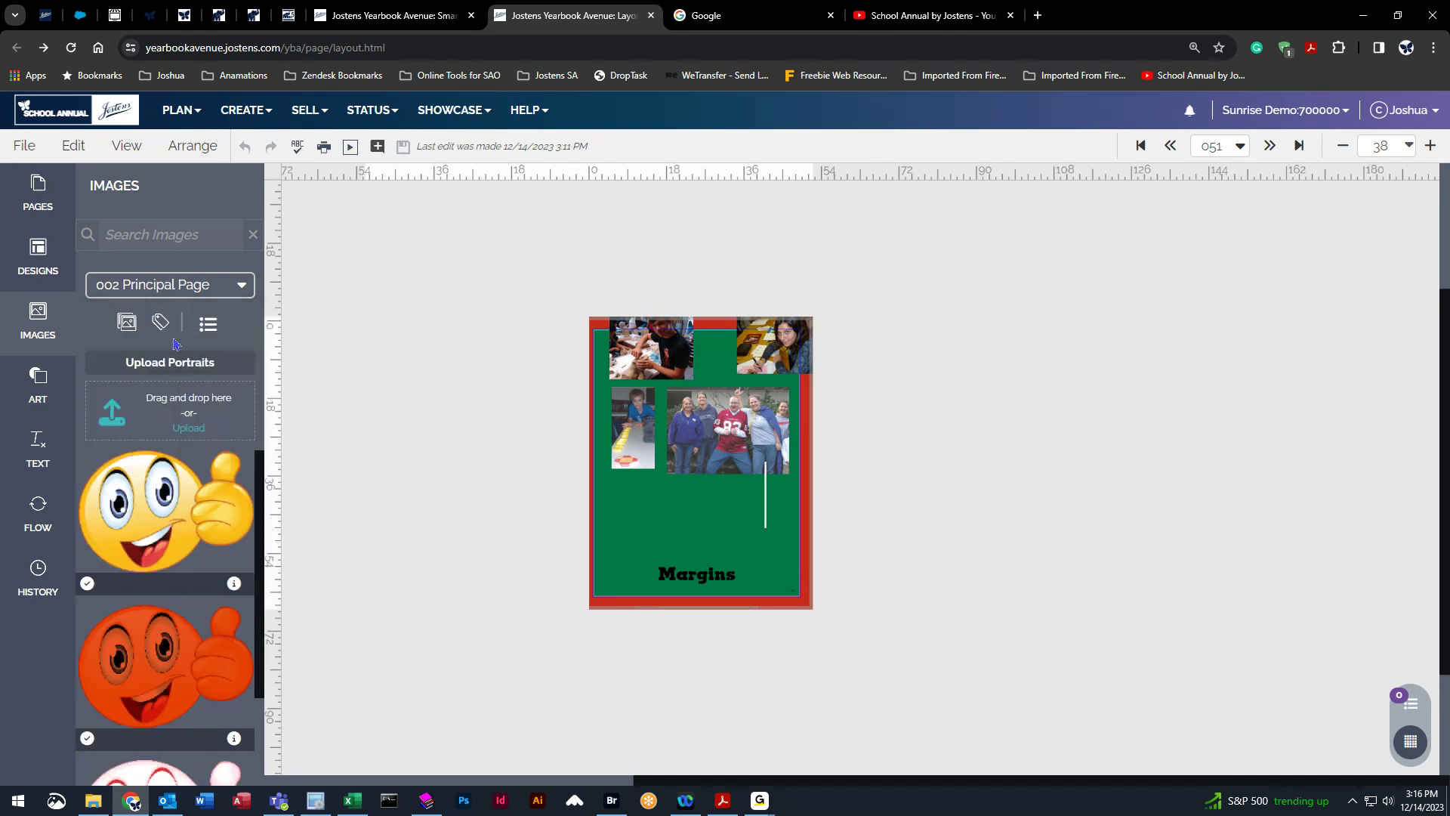
Place a blue watercolour image from the Backgrounds & Clip Art folder on the page, then delete it.
click(182, 294)
click(173, 402)
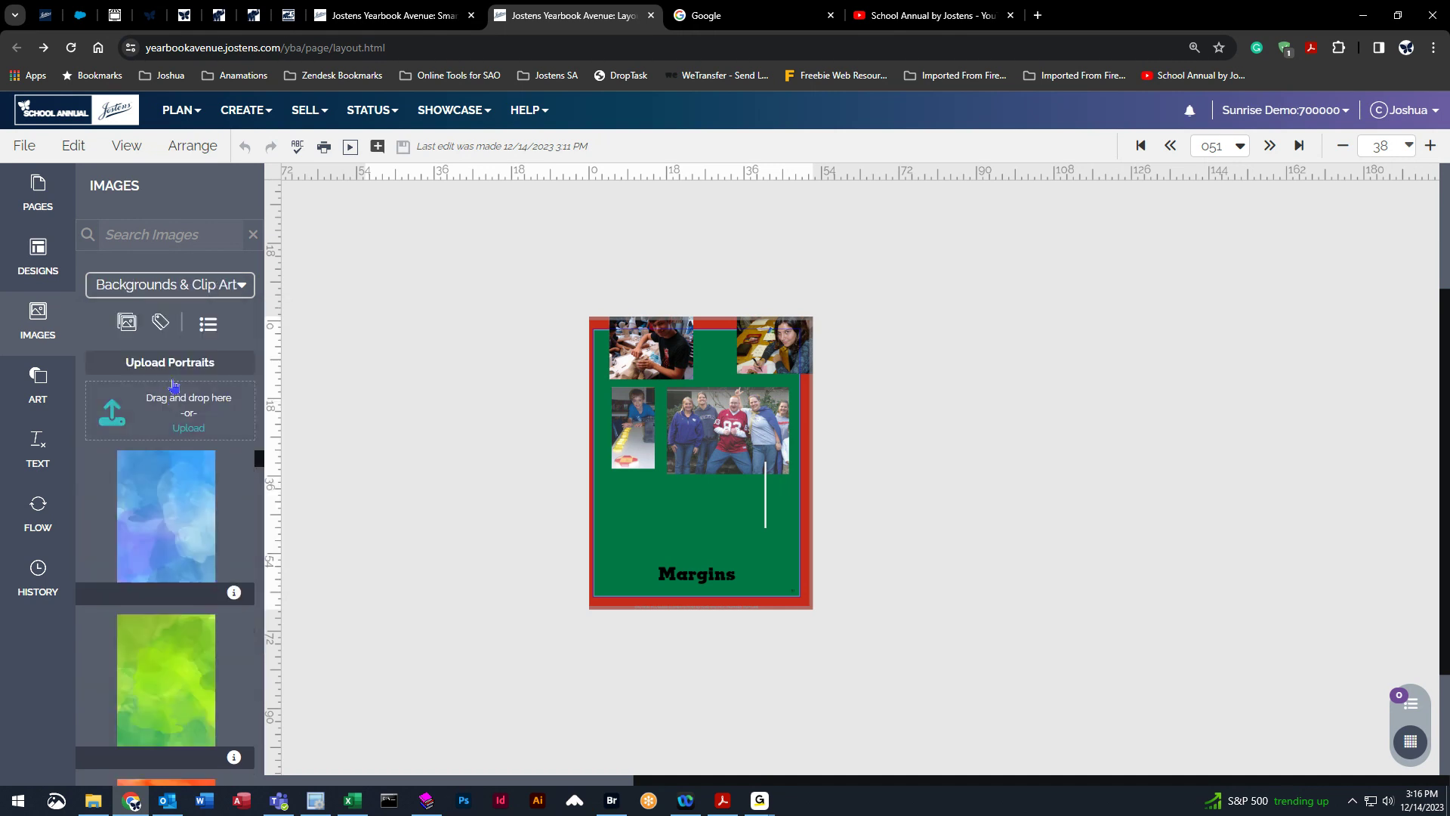
drag(162, 504, 612, 512)
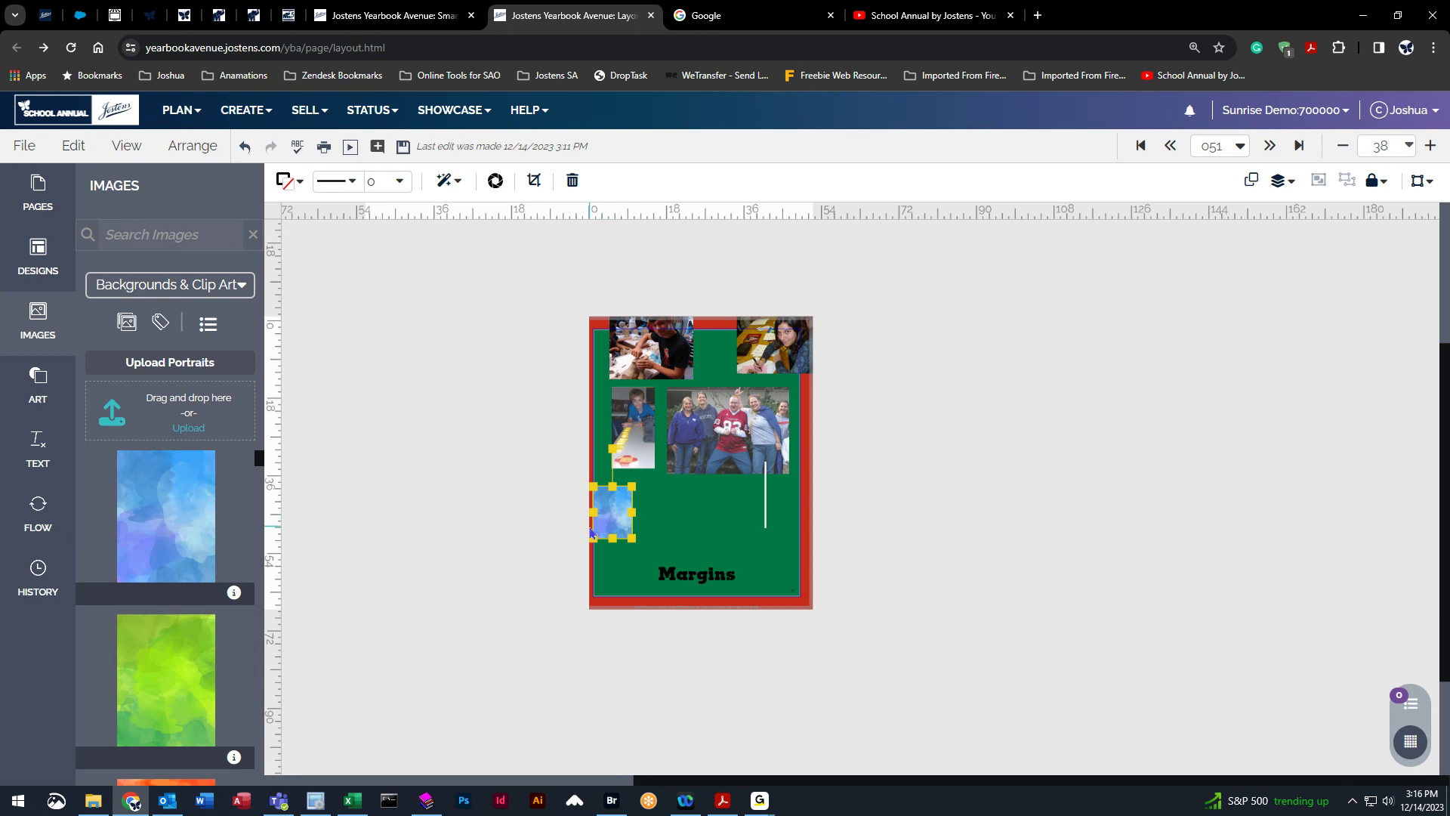
key(Delete)
Place the tiger mascot from the Mascot image folder on the page and enlarge it over the top photos.
click(179, 291)
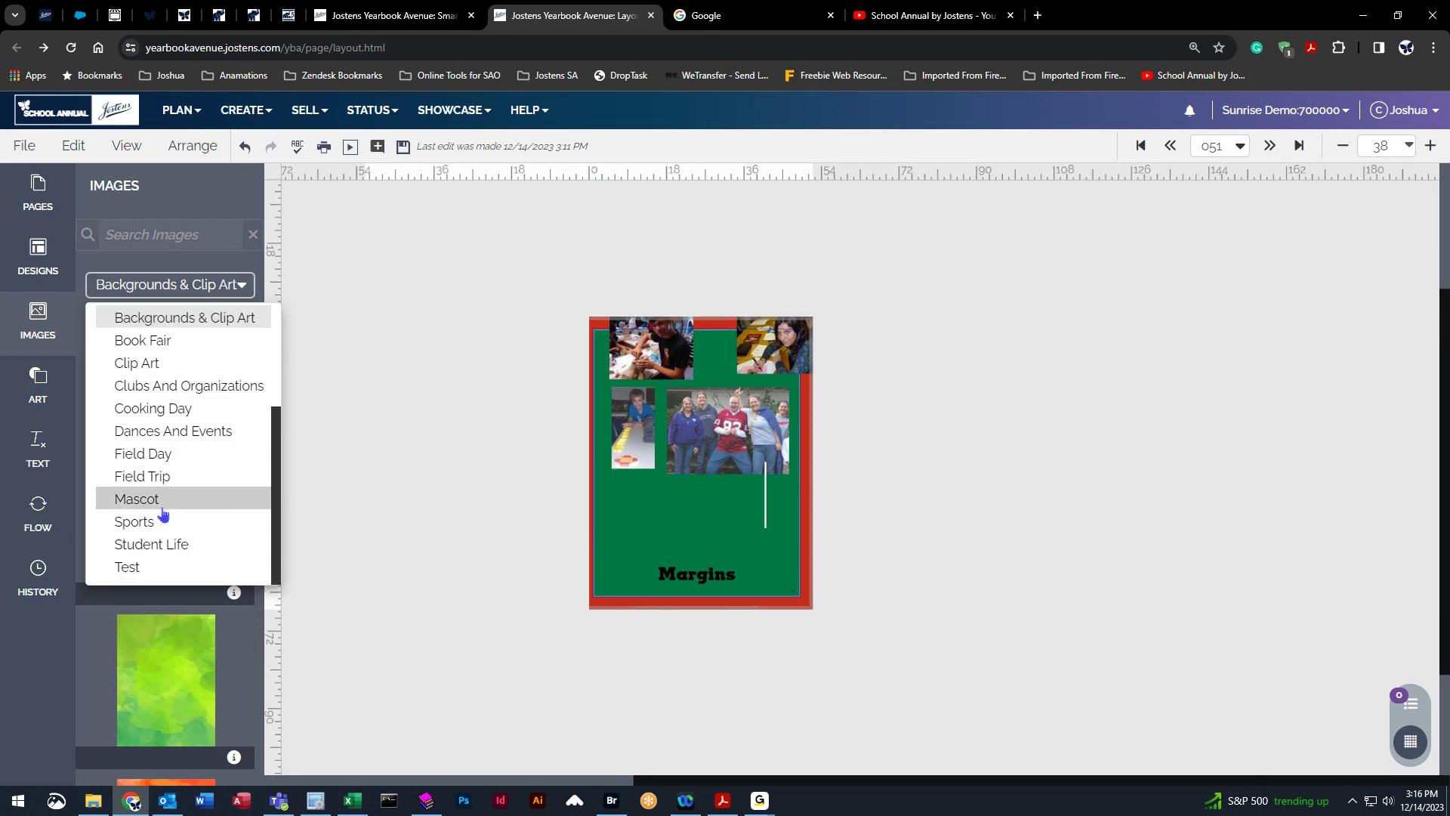
click(168, 519)
click(170, 292)
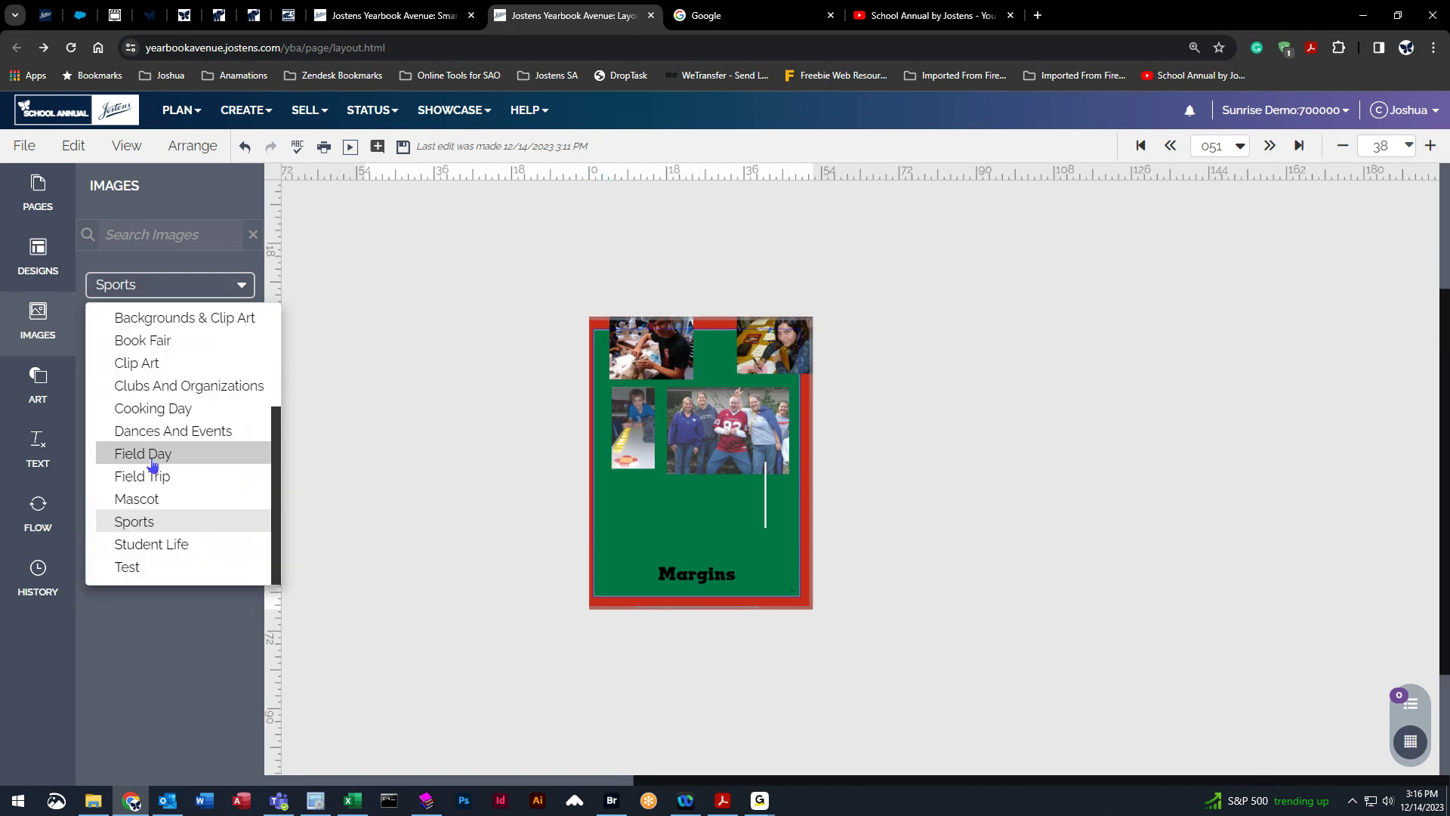
click(147, 499)
drag(167, 495, 709, 582)
drag(673, 528, 737, 388)
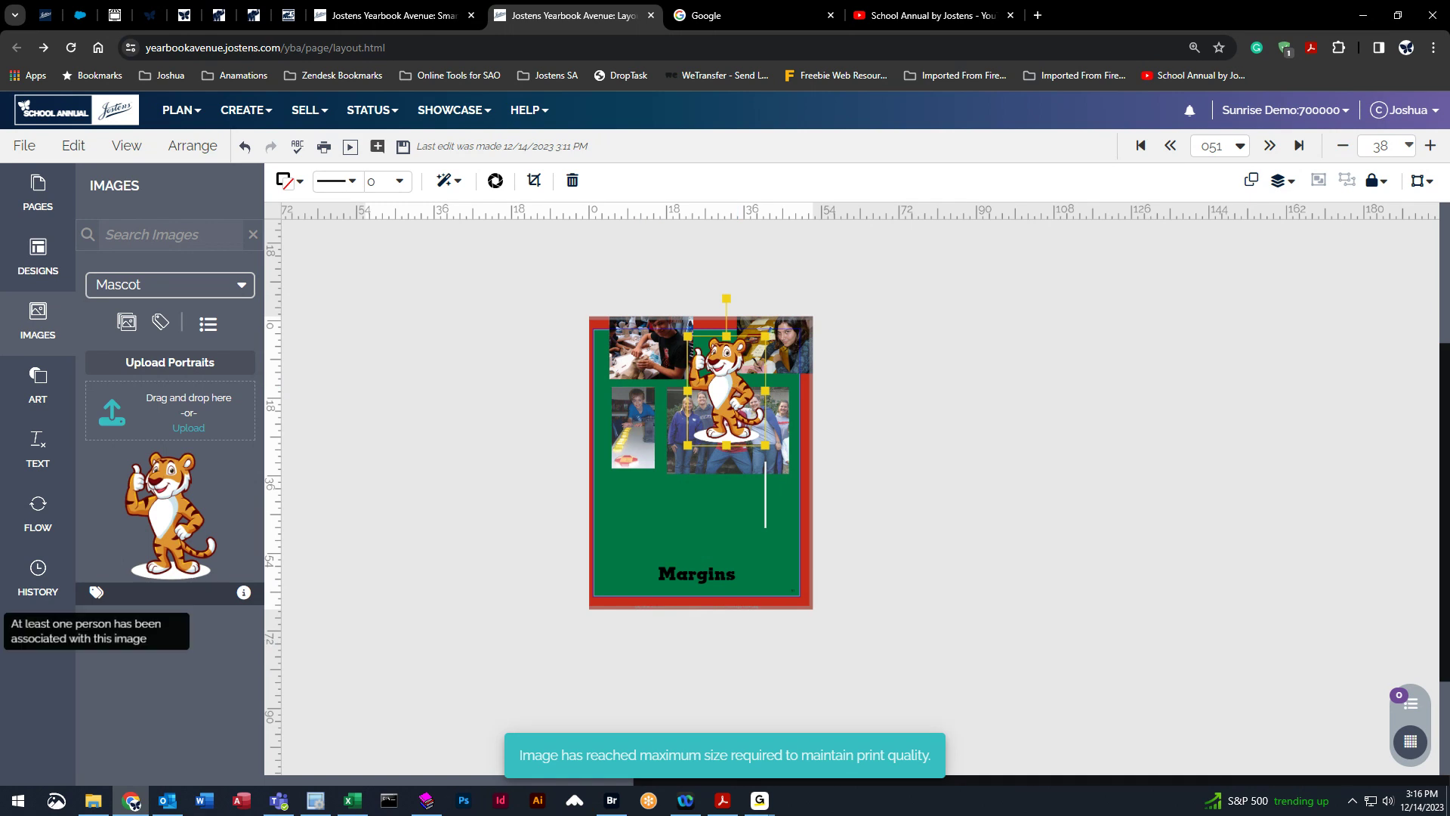
Add a square image frame from Art and resize it into a tall rectangle on the page's left side.
click(38, 386)
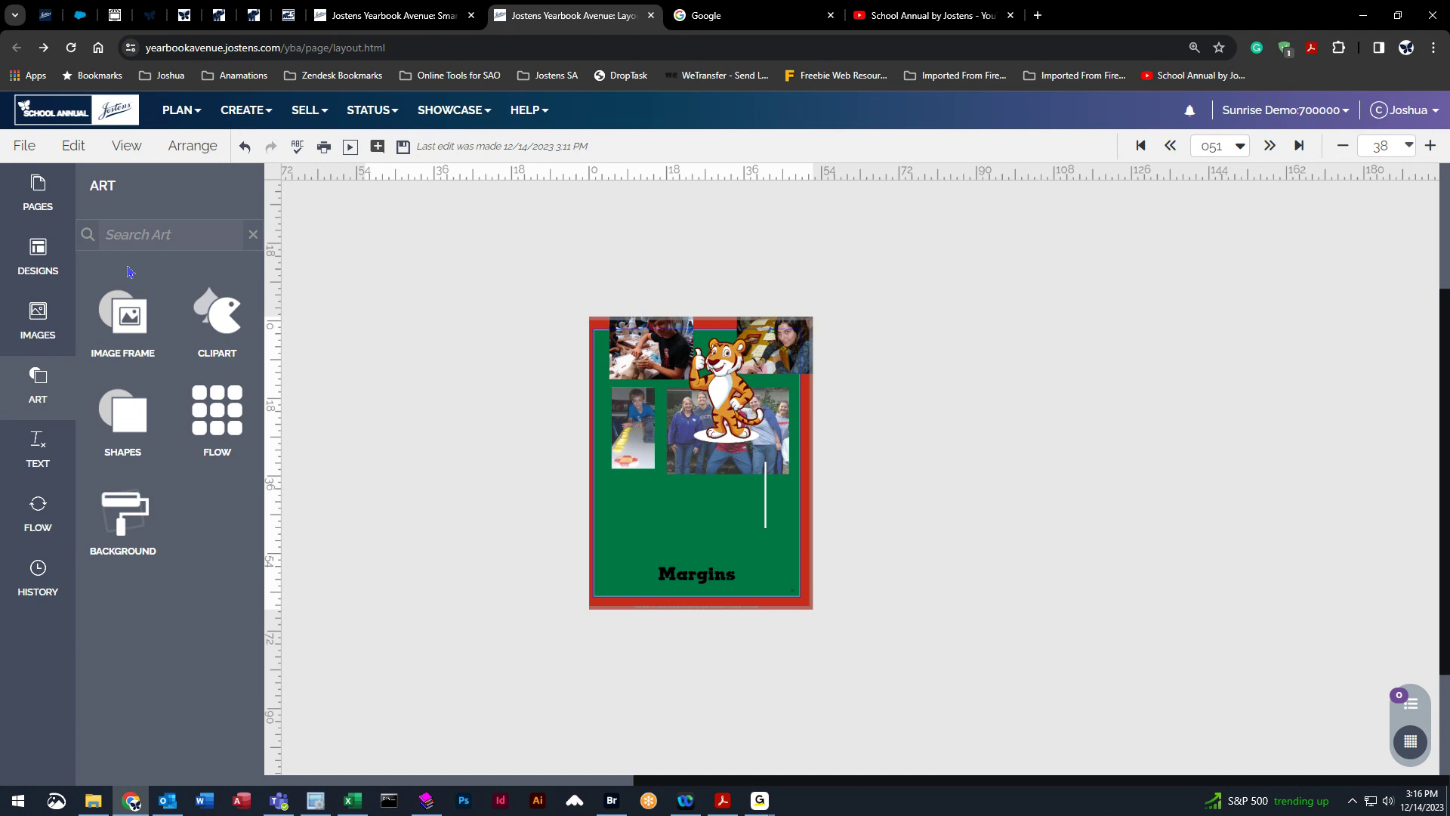
click(137, 312)
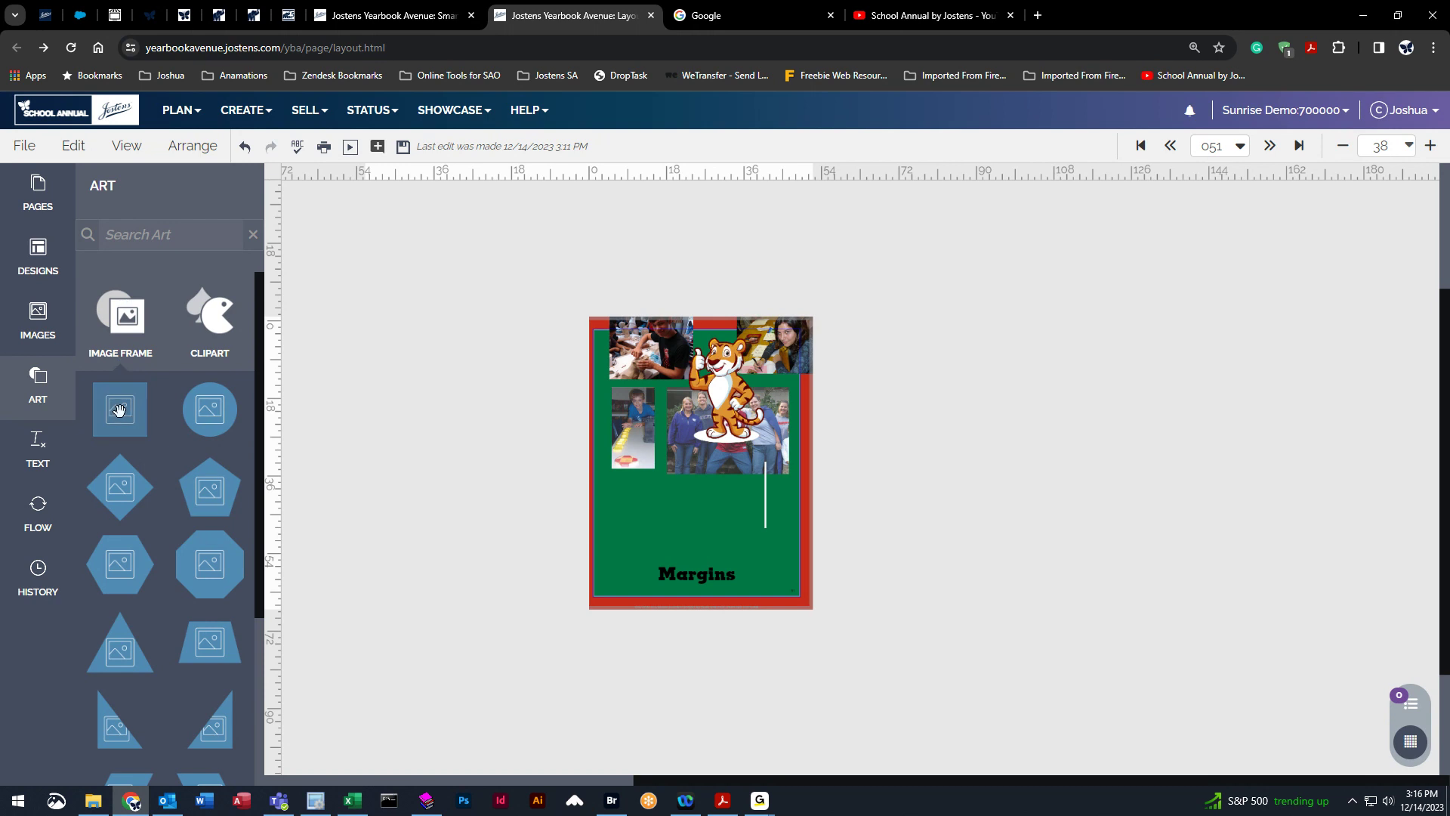
drag(115, 413, 738, 569)
drag(706, 511, 646, 456)
drag(642, 513, 642, 539)
click(21, 321)
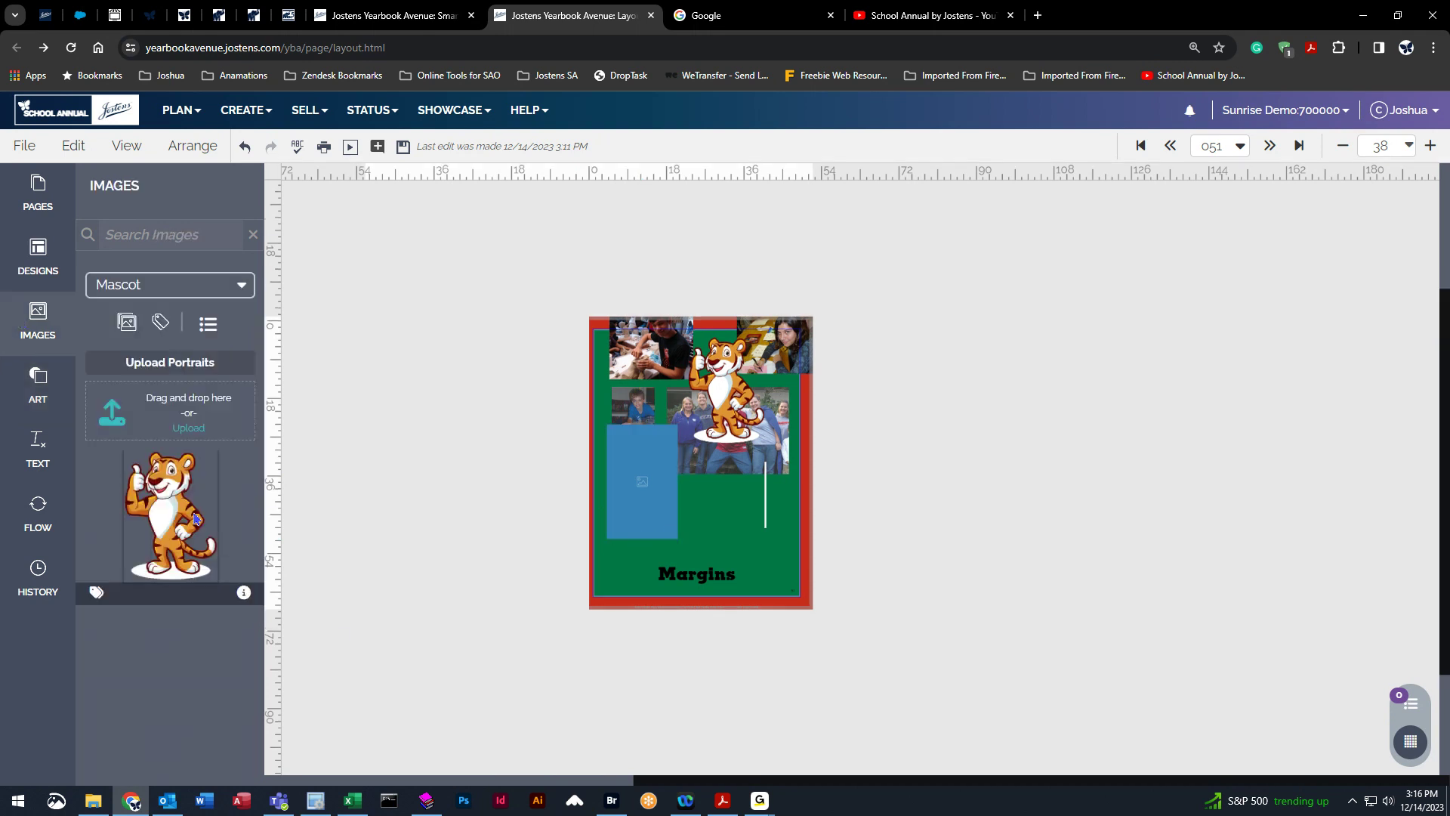
Shorten the image frame from its top edge and drop the tiger mascot into it.
mouse_move(167, 526)
mouse_down()
mouse_move(675, 494)
mouse_move(652, 482)
mouse_move(639, 489)
mouse_move(676, 504)
mouse_move(303, 499)
mouse_move(170, 515)
mouse_up()
click(657, 461)
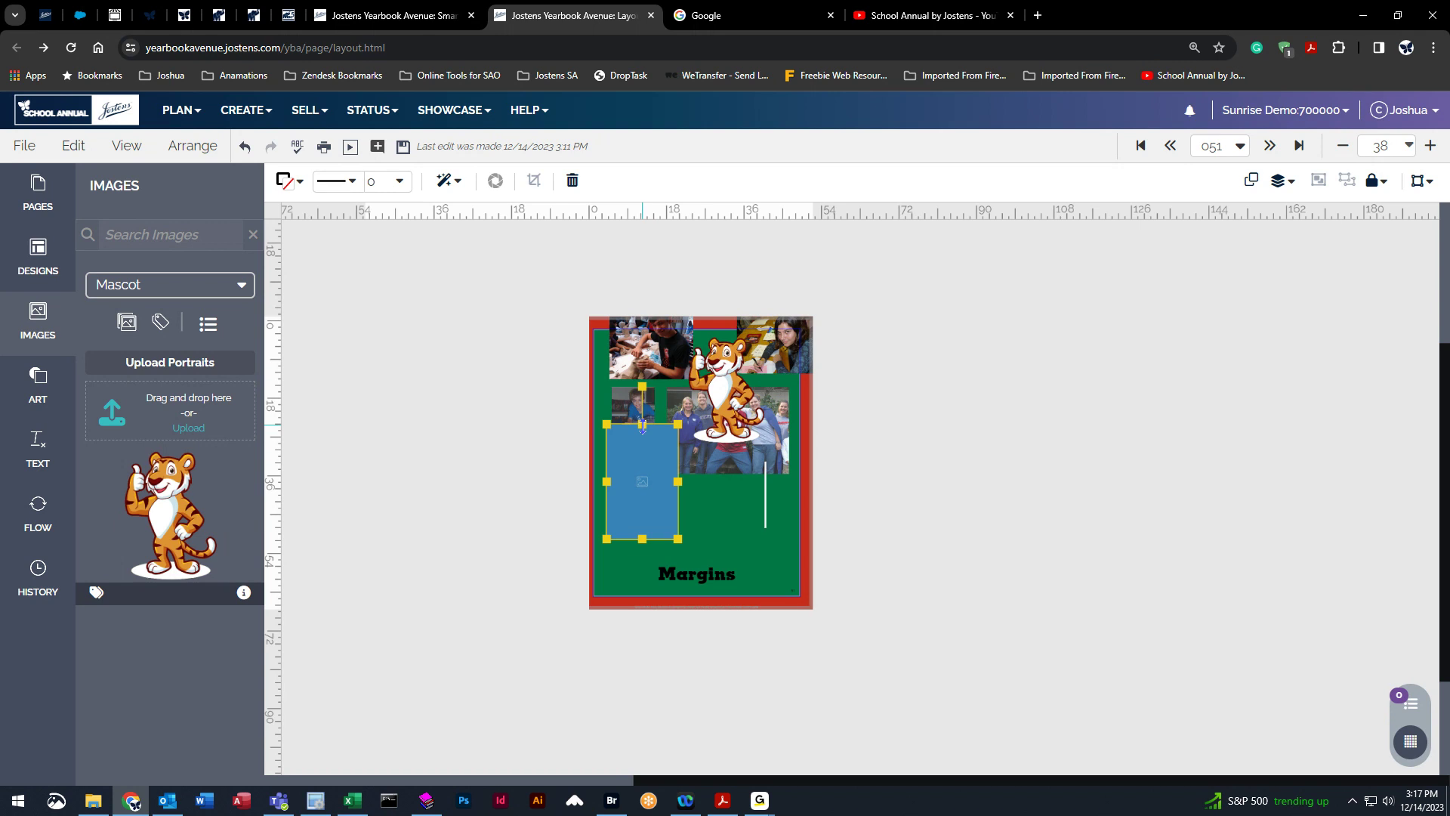
drag(642, 424, 642, 442)
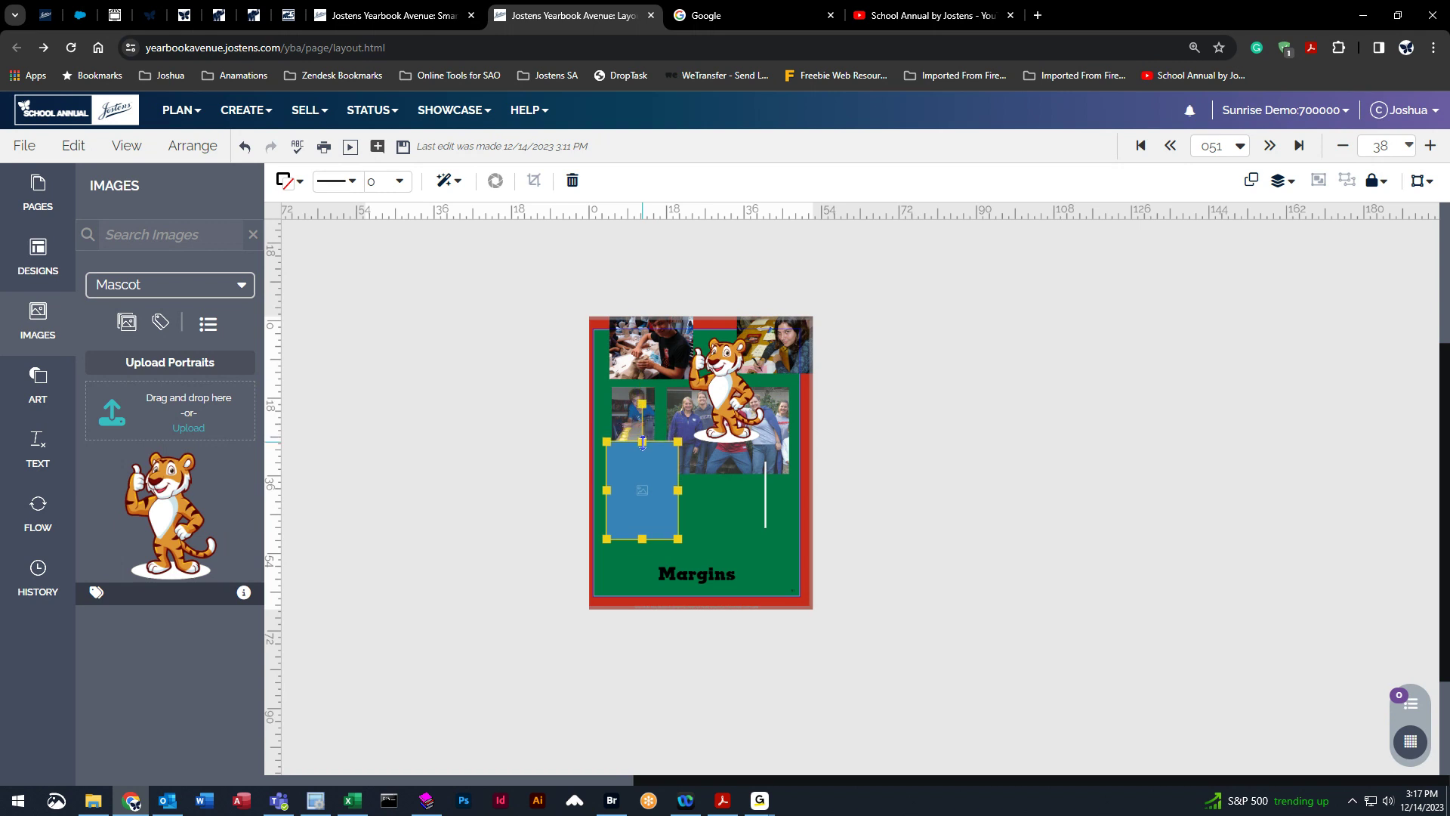
drag(169, 514, 633, 497)
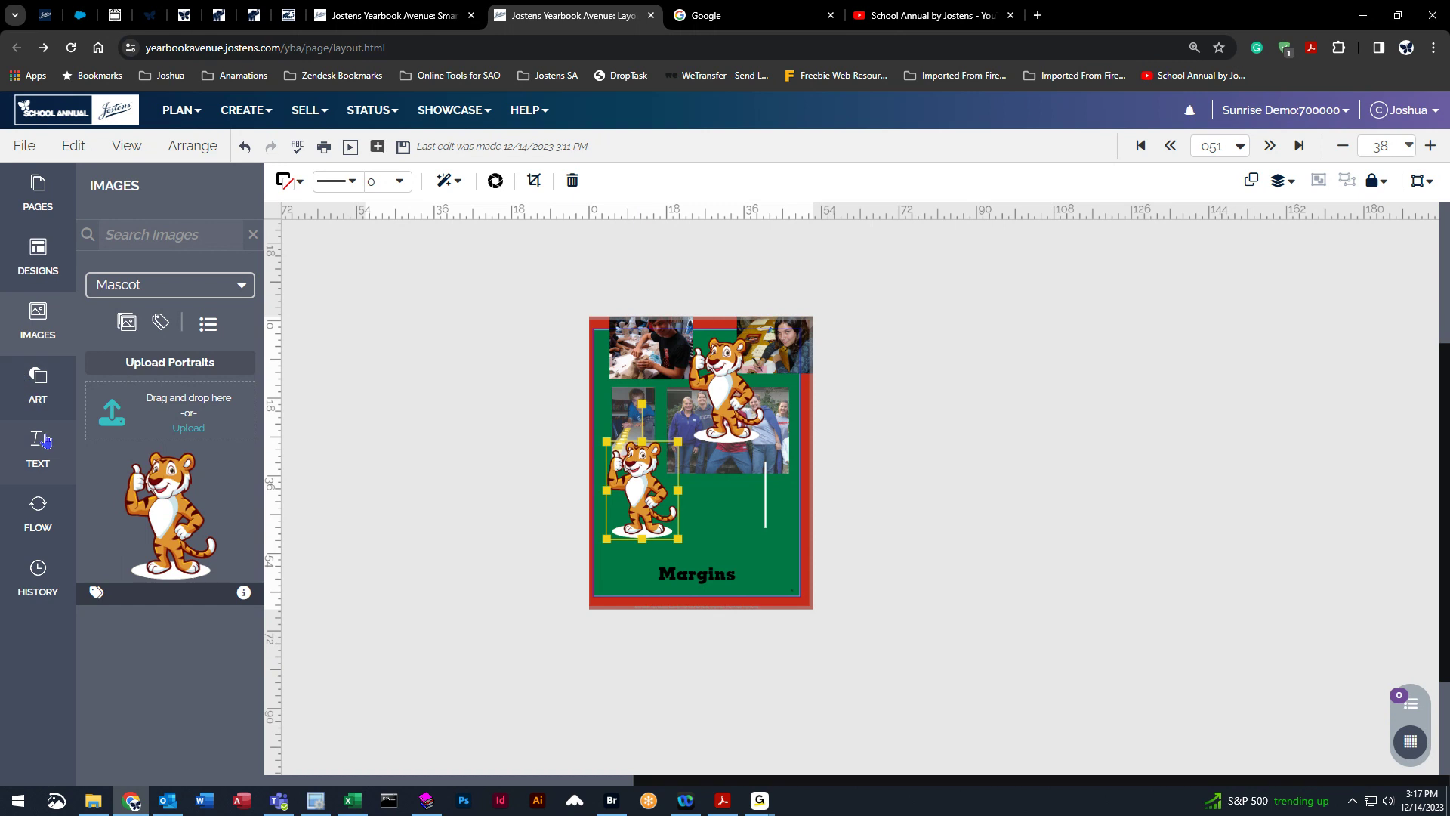
Browse the Art panel's clip-art categories by category and by cover.
click(40, 384)
click(226, 308)
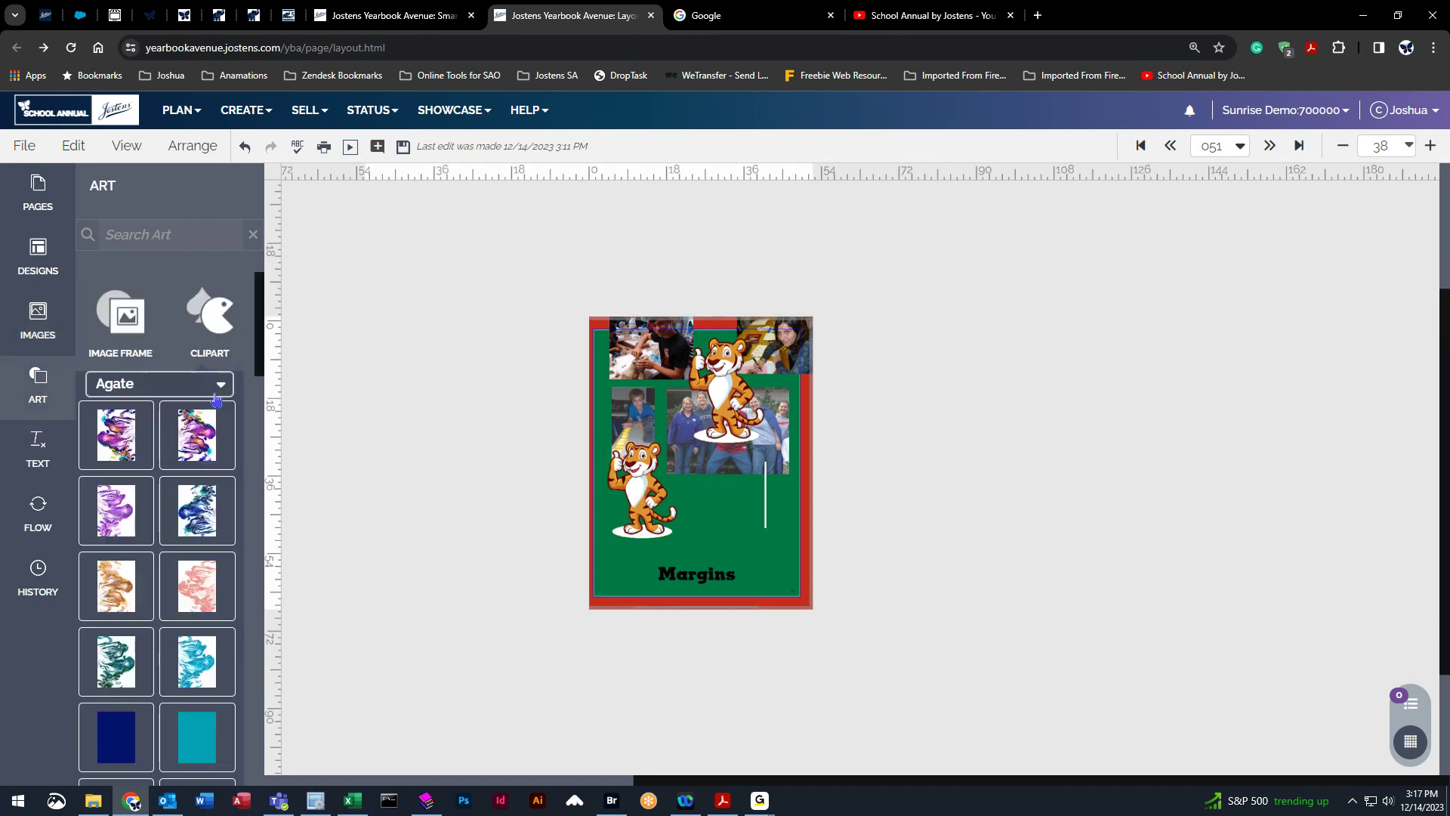
click(158, 383)
scroll(170, 521, up, 1)
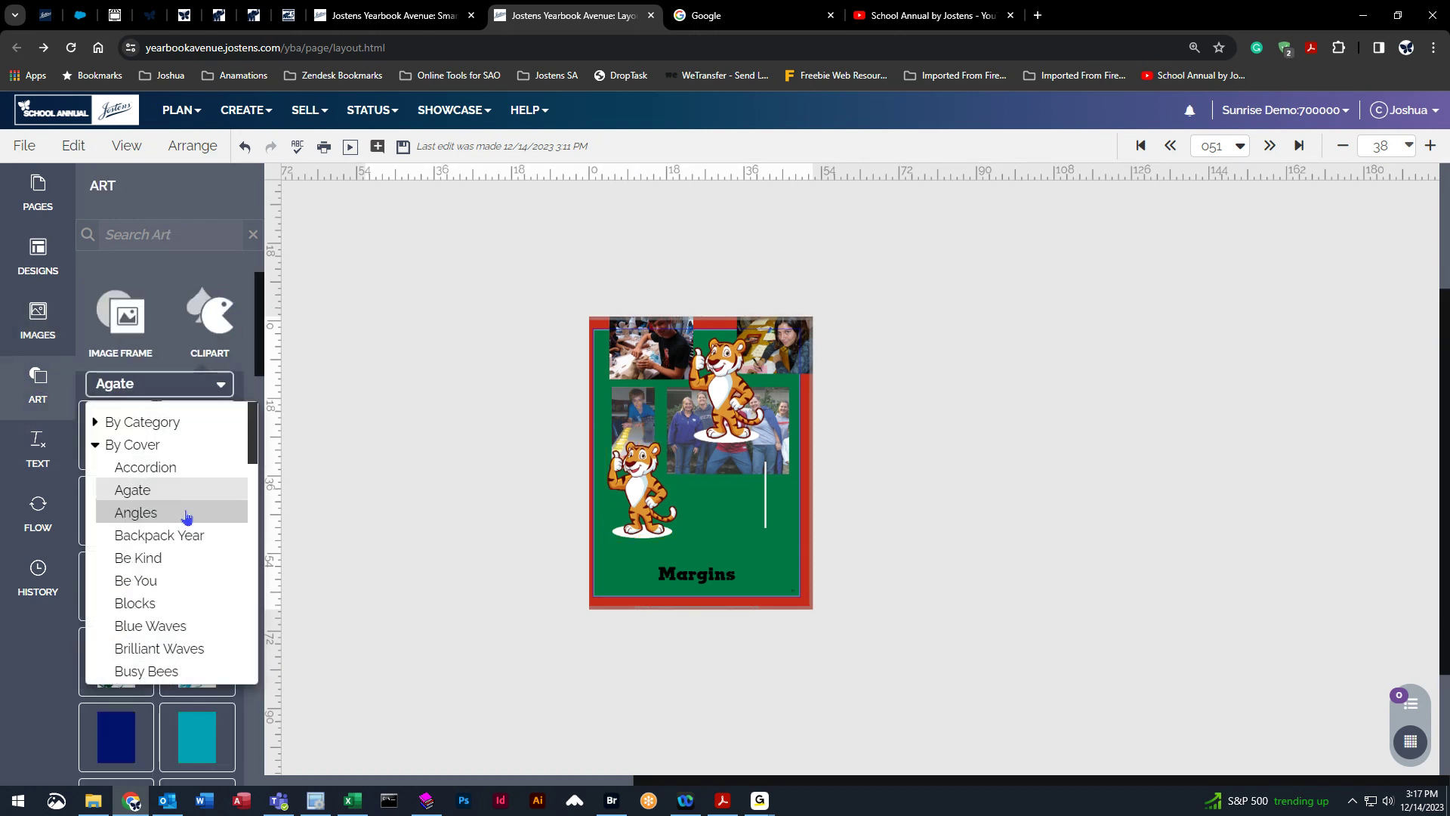
click(96, 446)
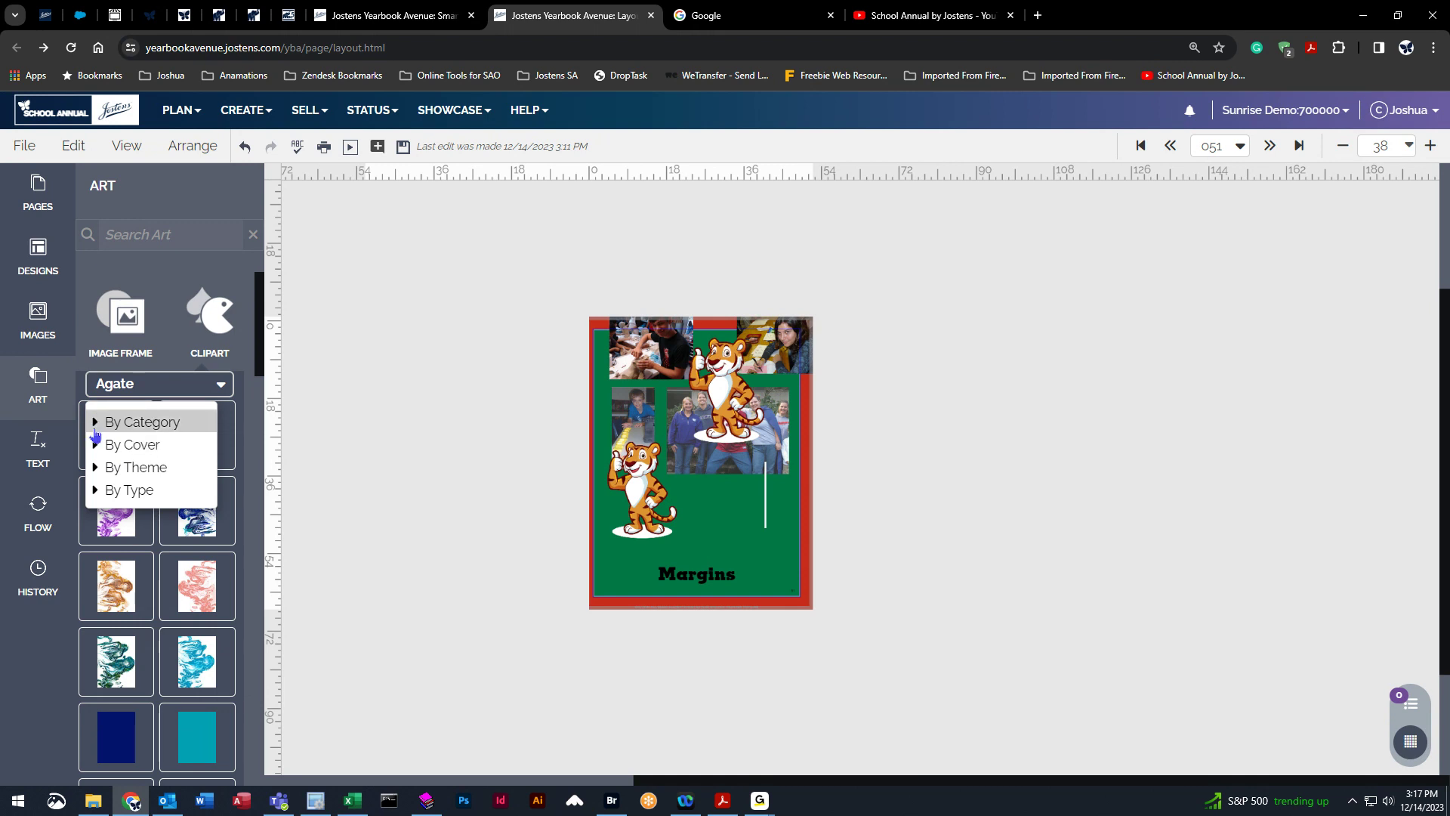
click(95, 424)
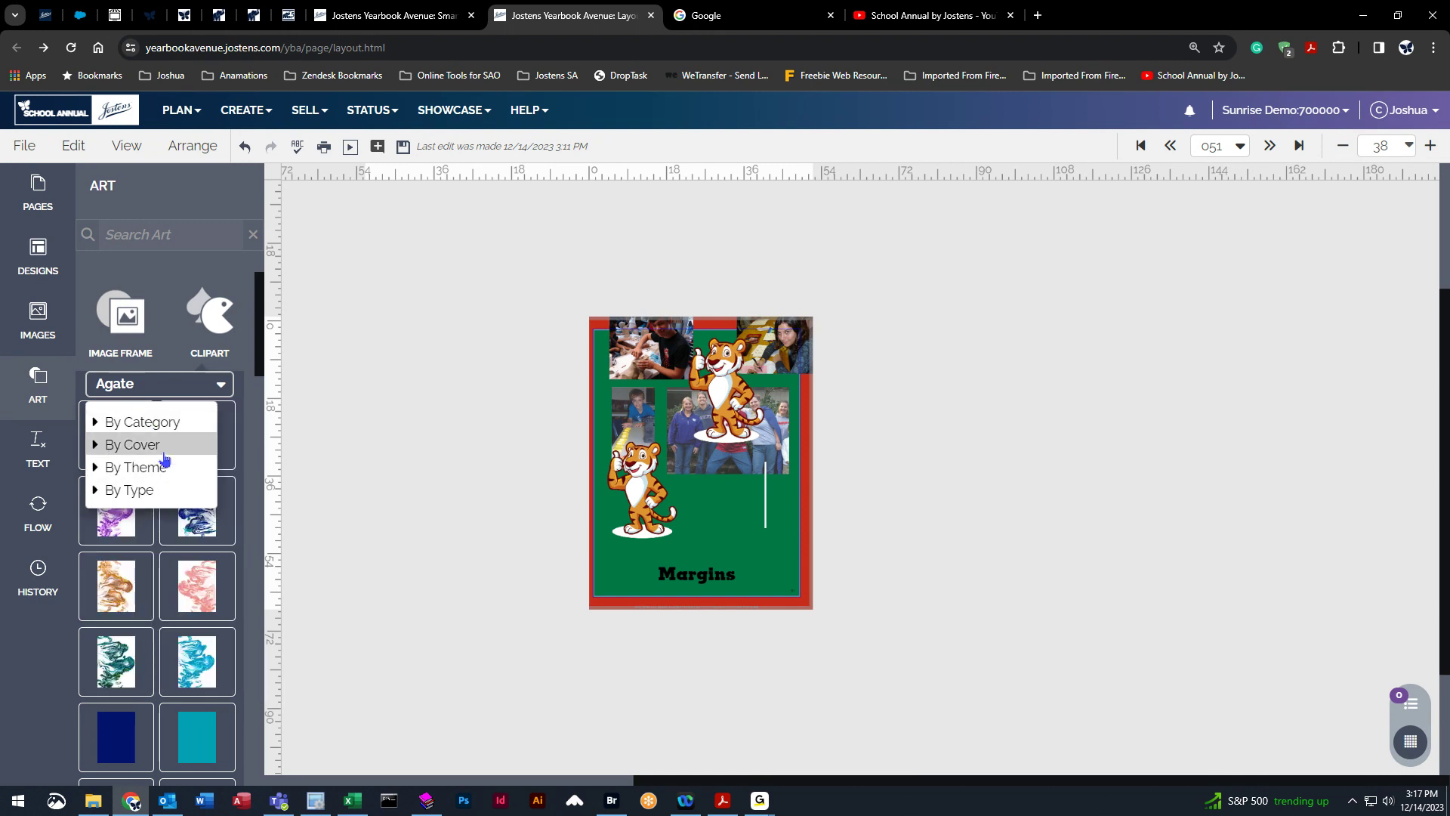
click(165, 445)
click(151, 386)
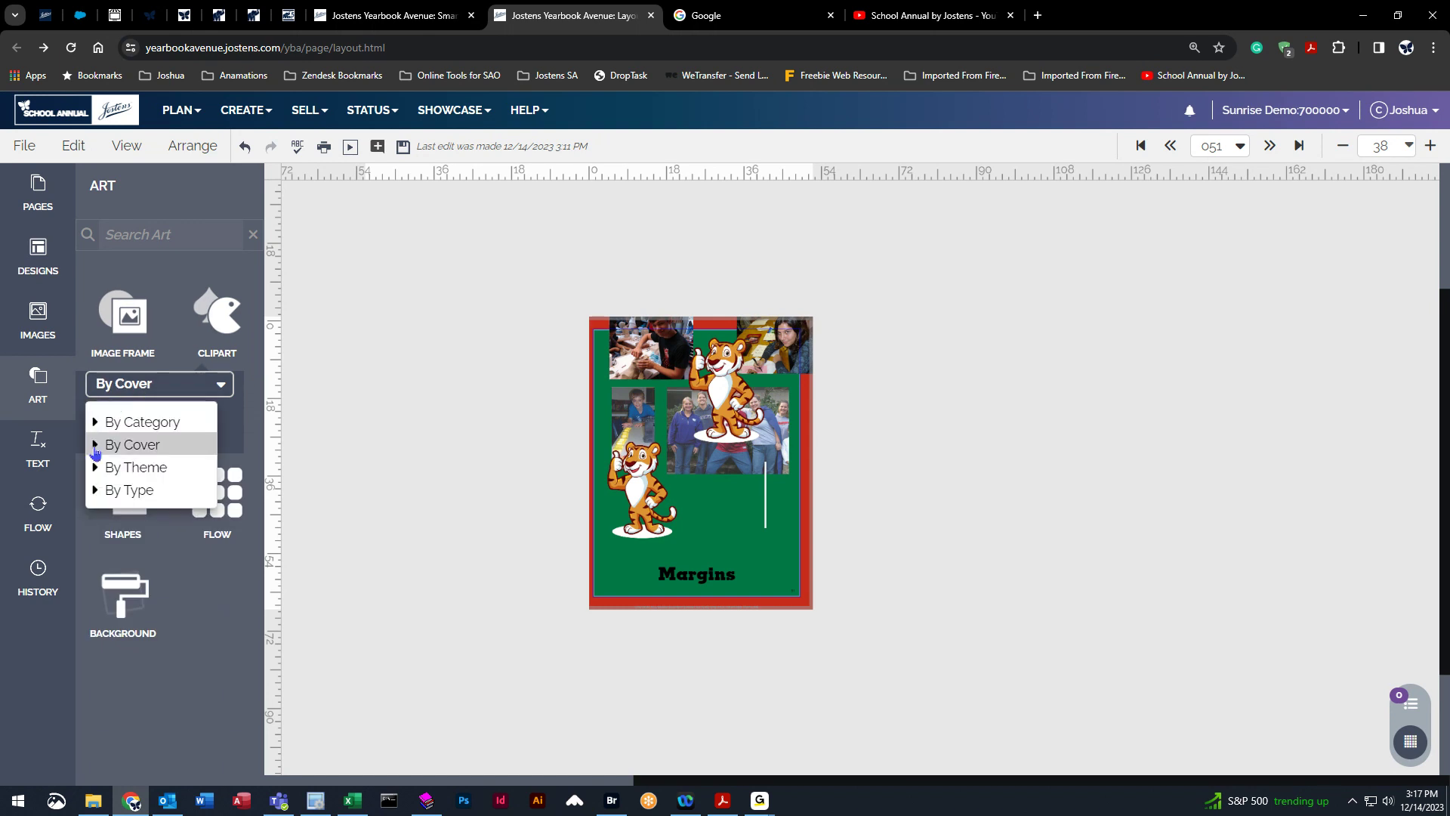
click(96, 451)
click(146, 492)
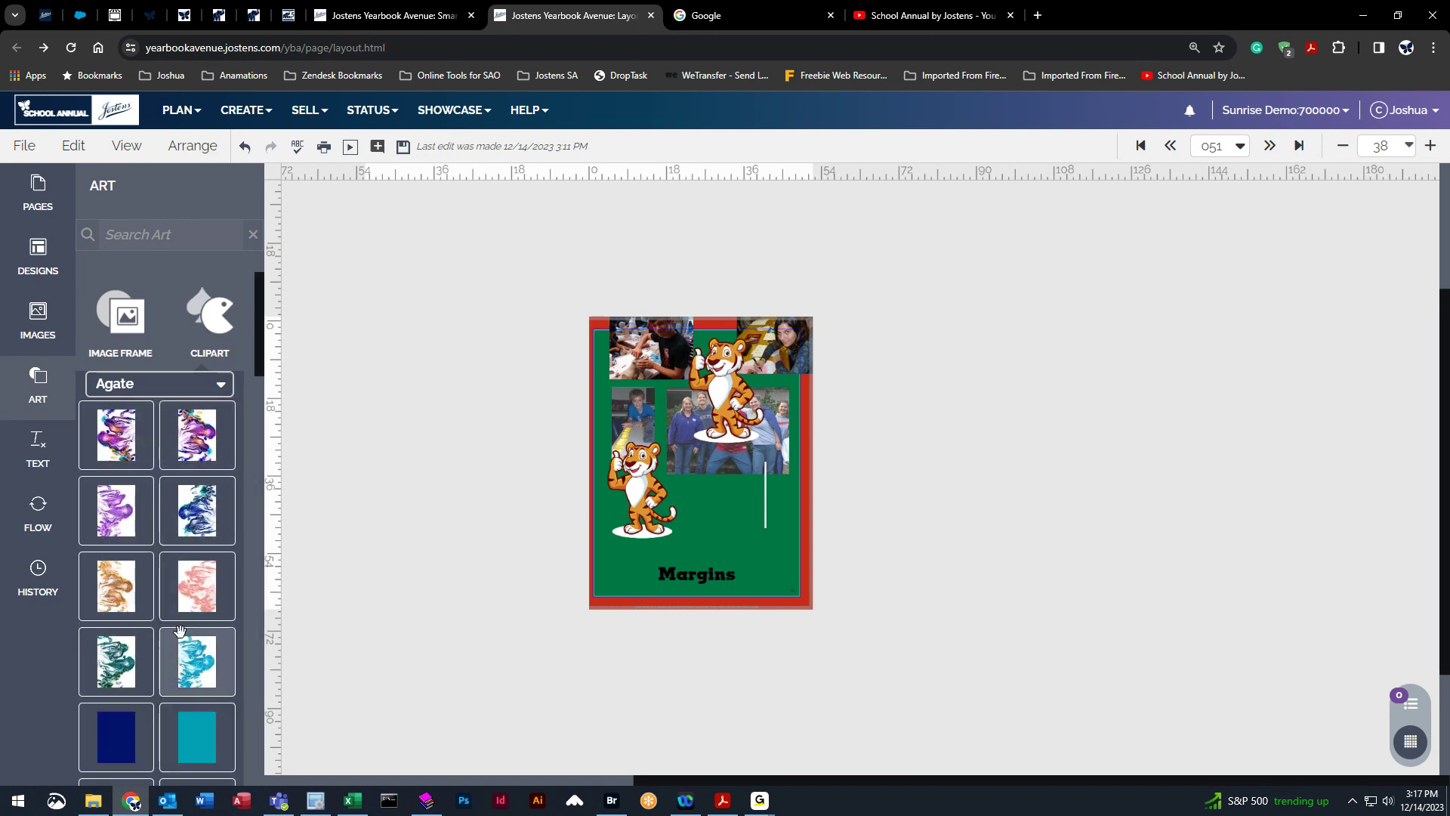
Place the Agate letter S clip art into the image frame, then delete it.
scroll(180, 631, down, 20)
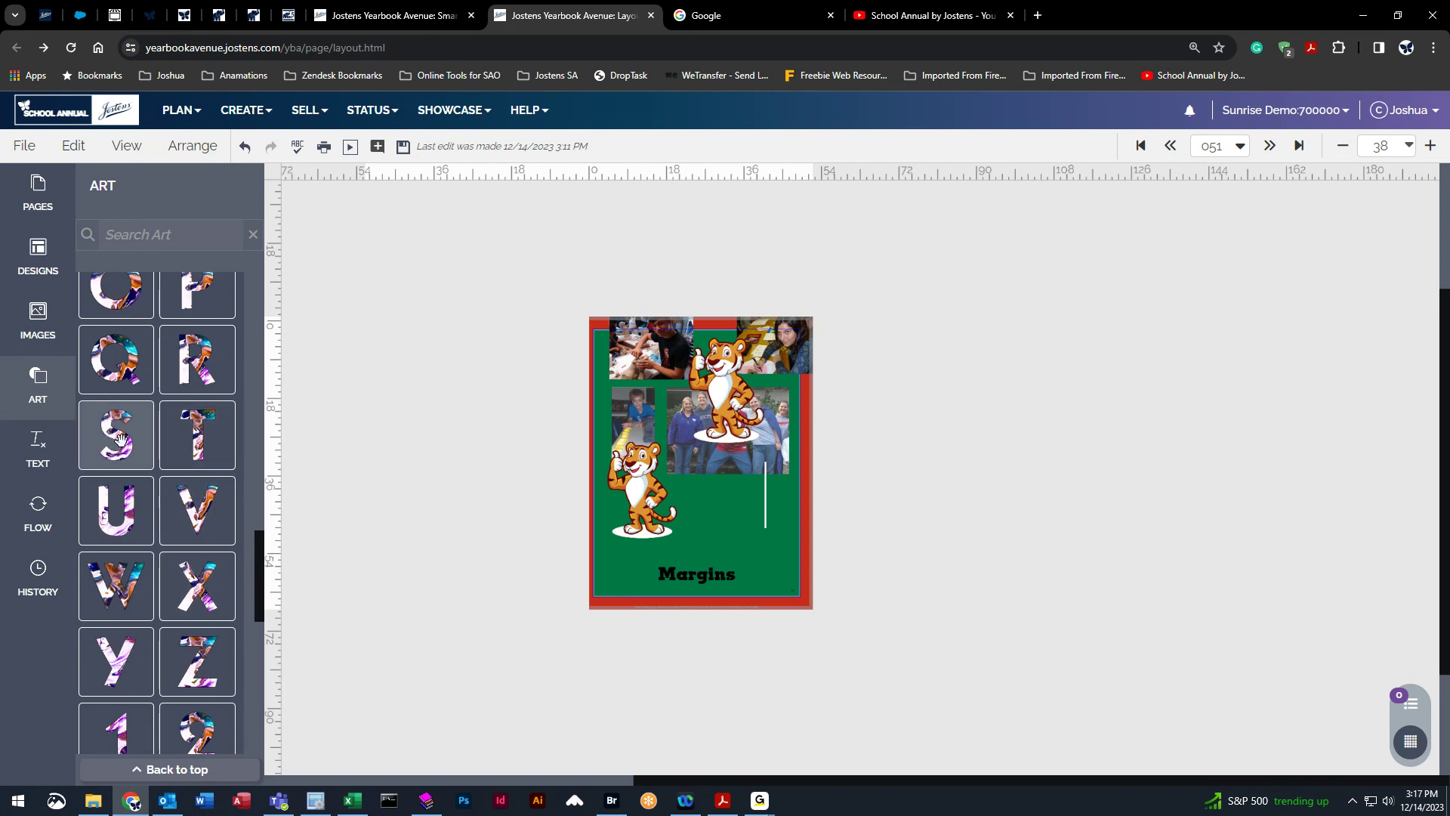
drag(118, 438, 643, 497)
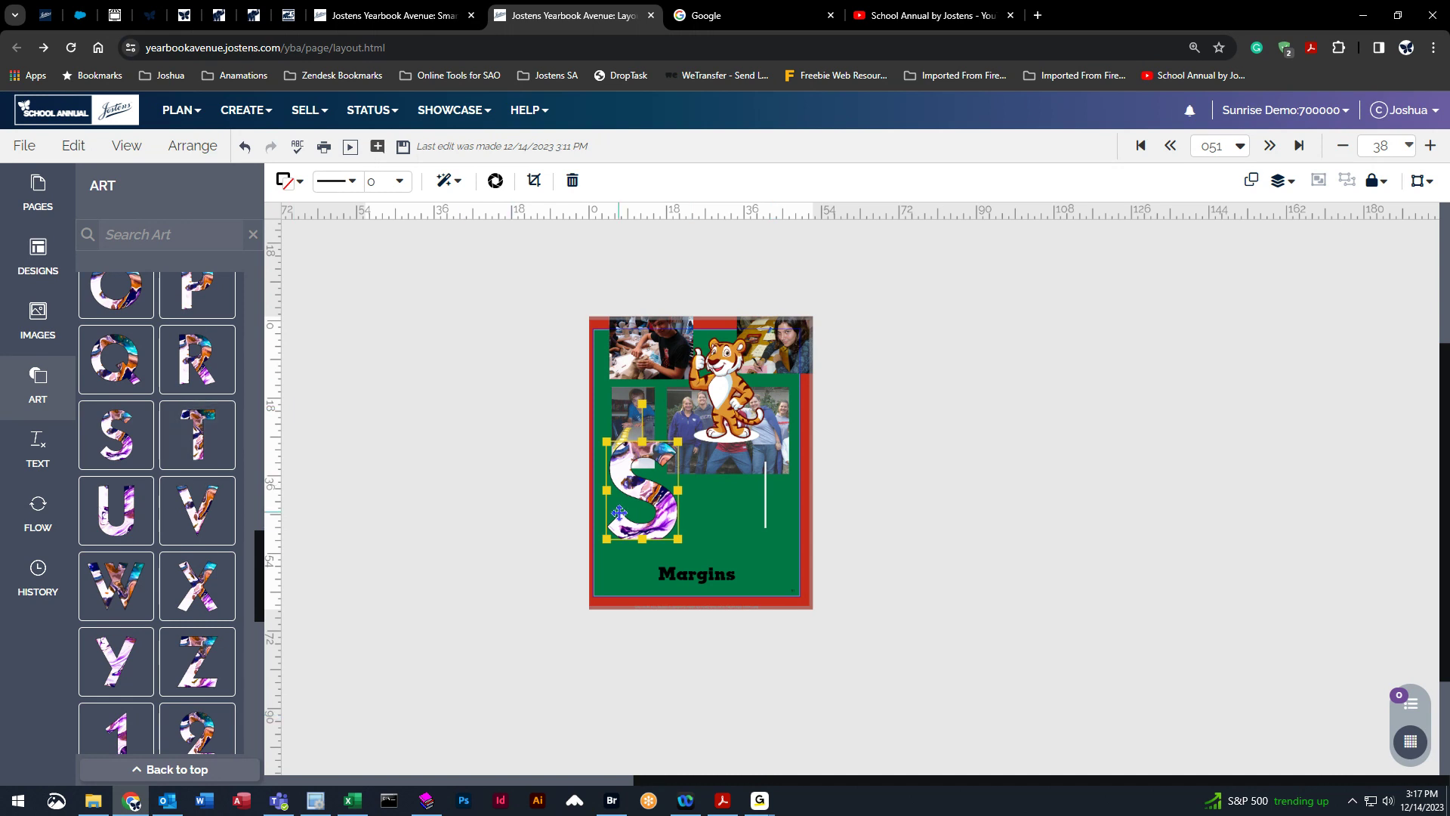
key(Delete)
Add a square shape from Shapes to the lower-left area of the page.
scroll(156, 447, up, 15)
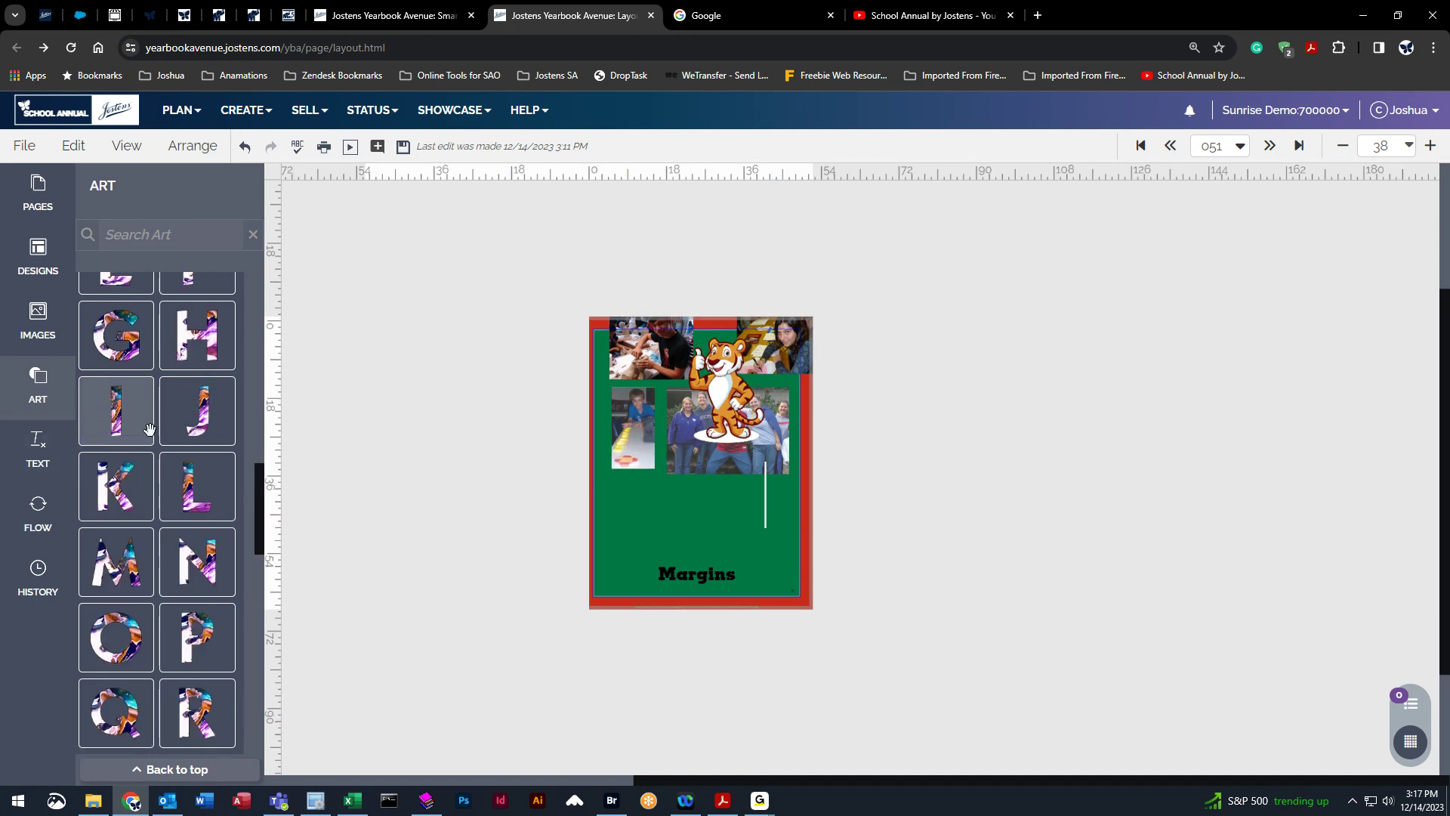
click(174, 384)
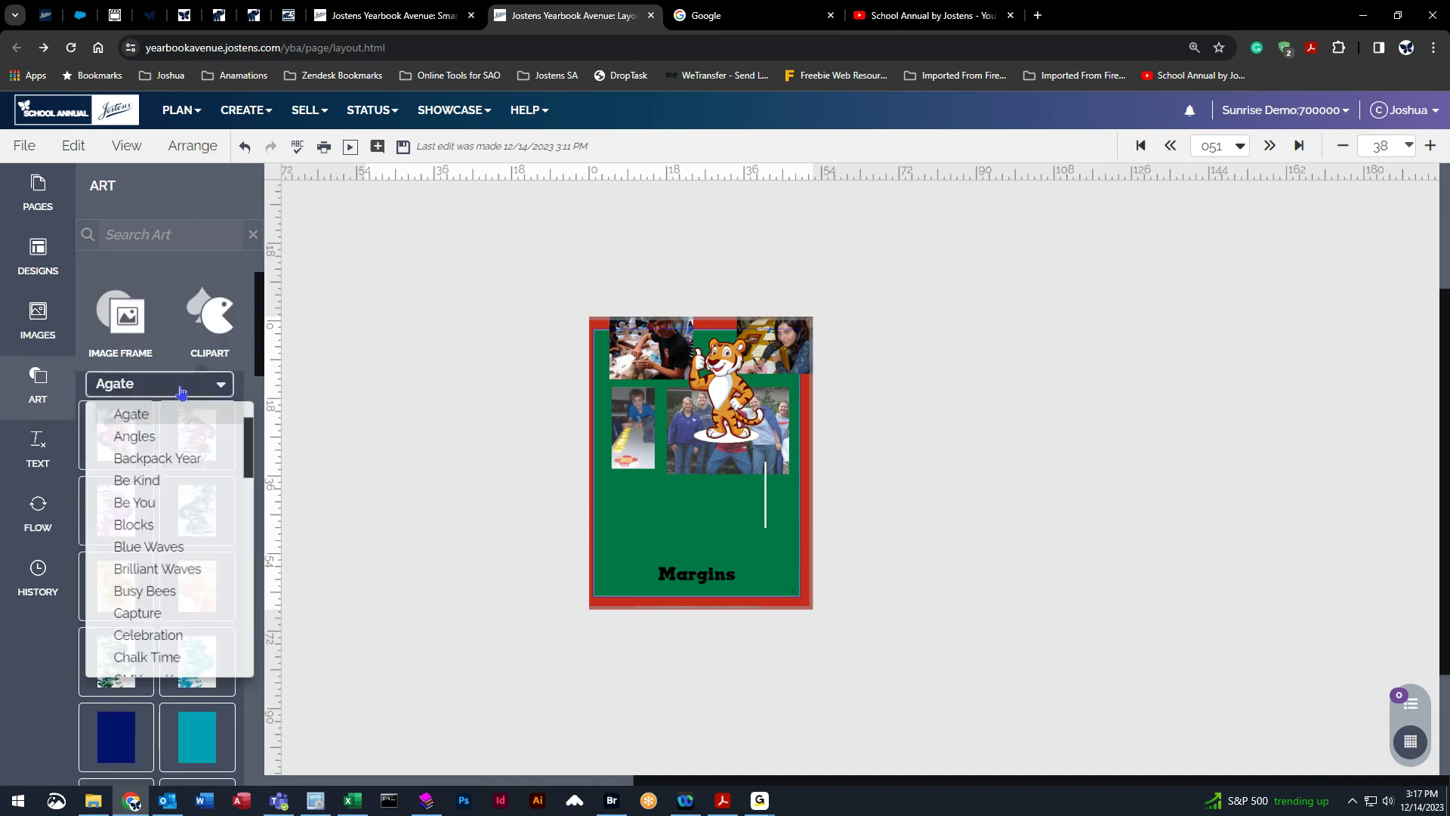
scroll(159, 491, up, 1)
click(97, 444)
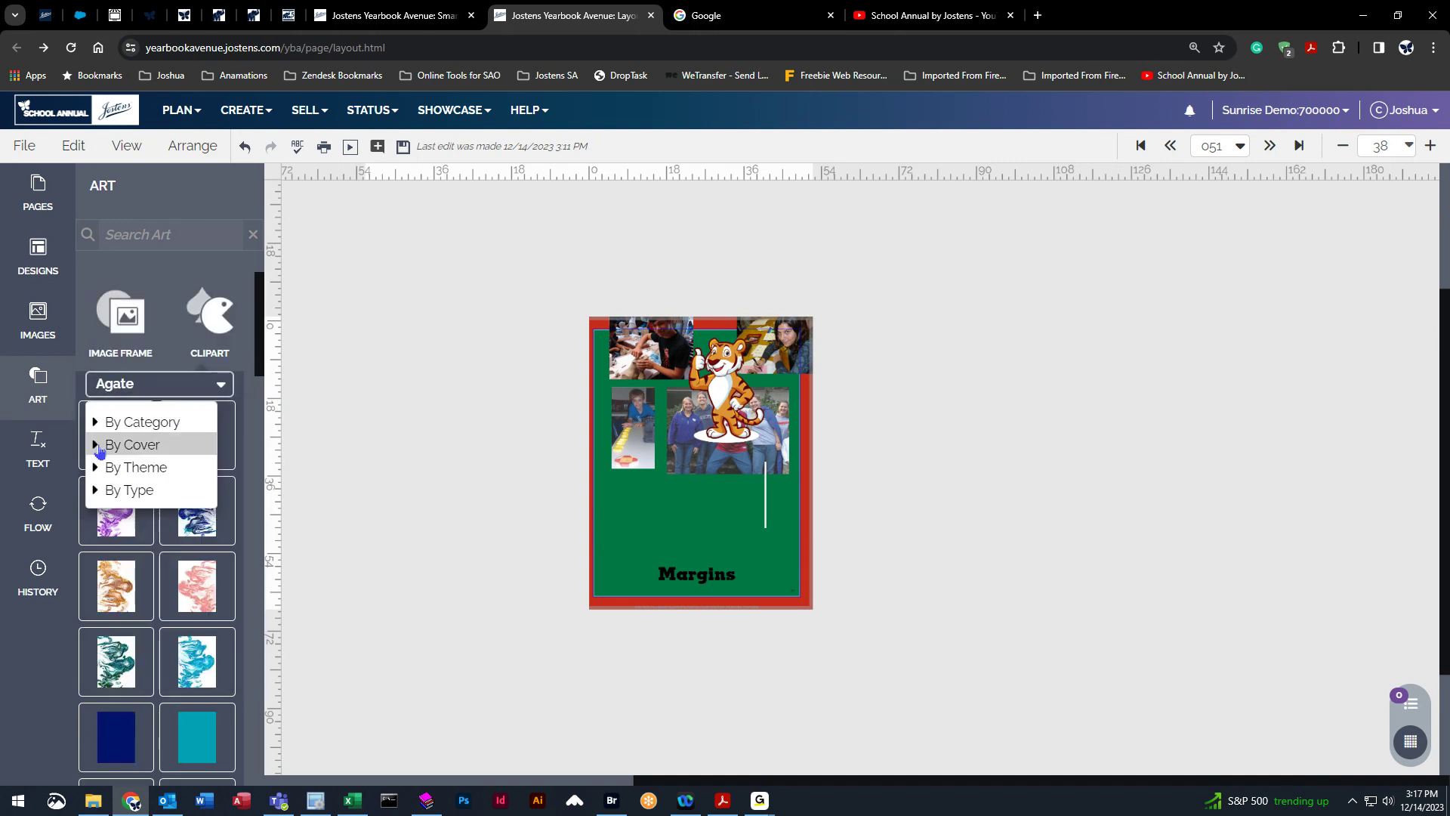
click(212, 349)
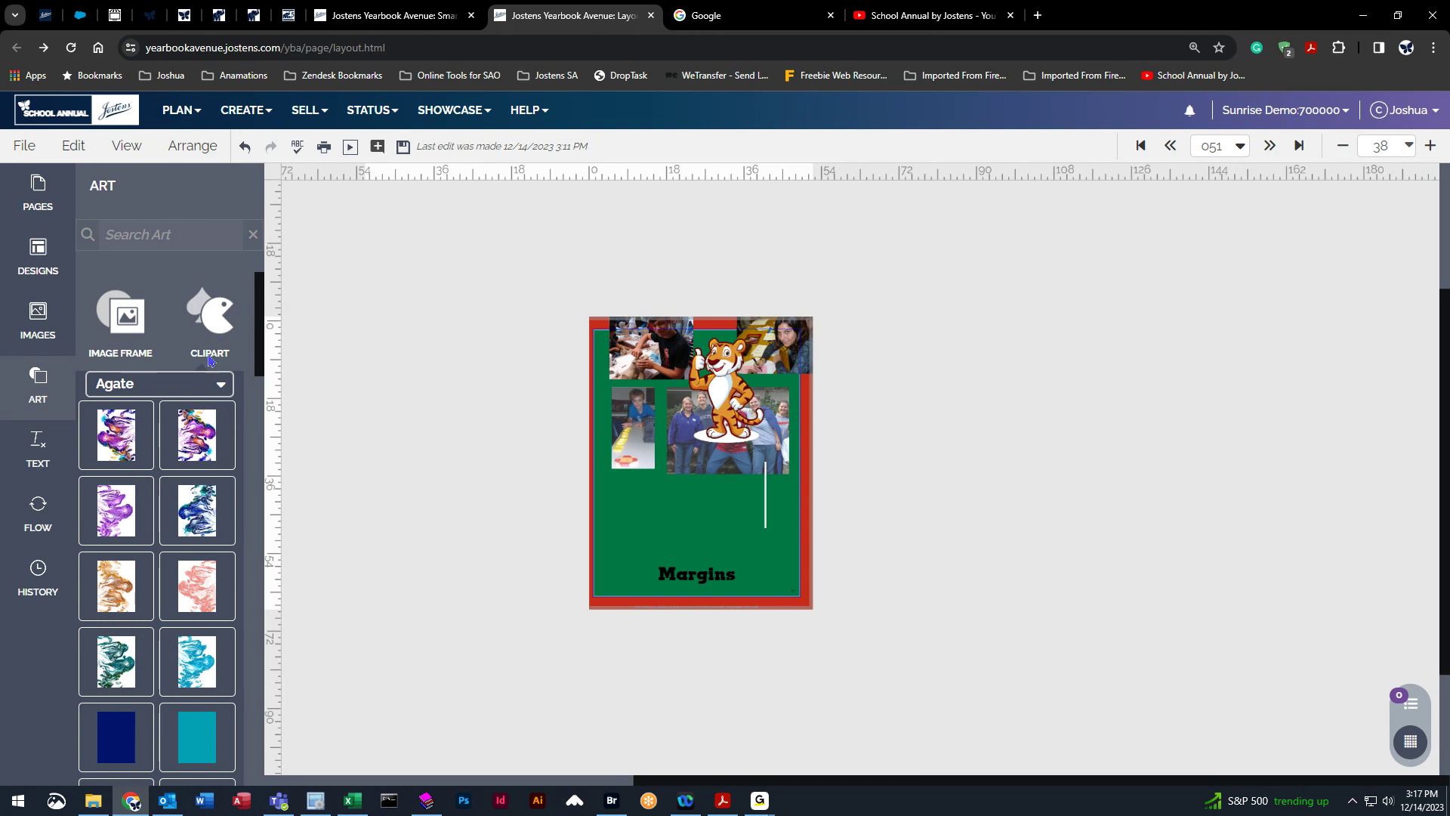
click(146, 417)
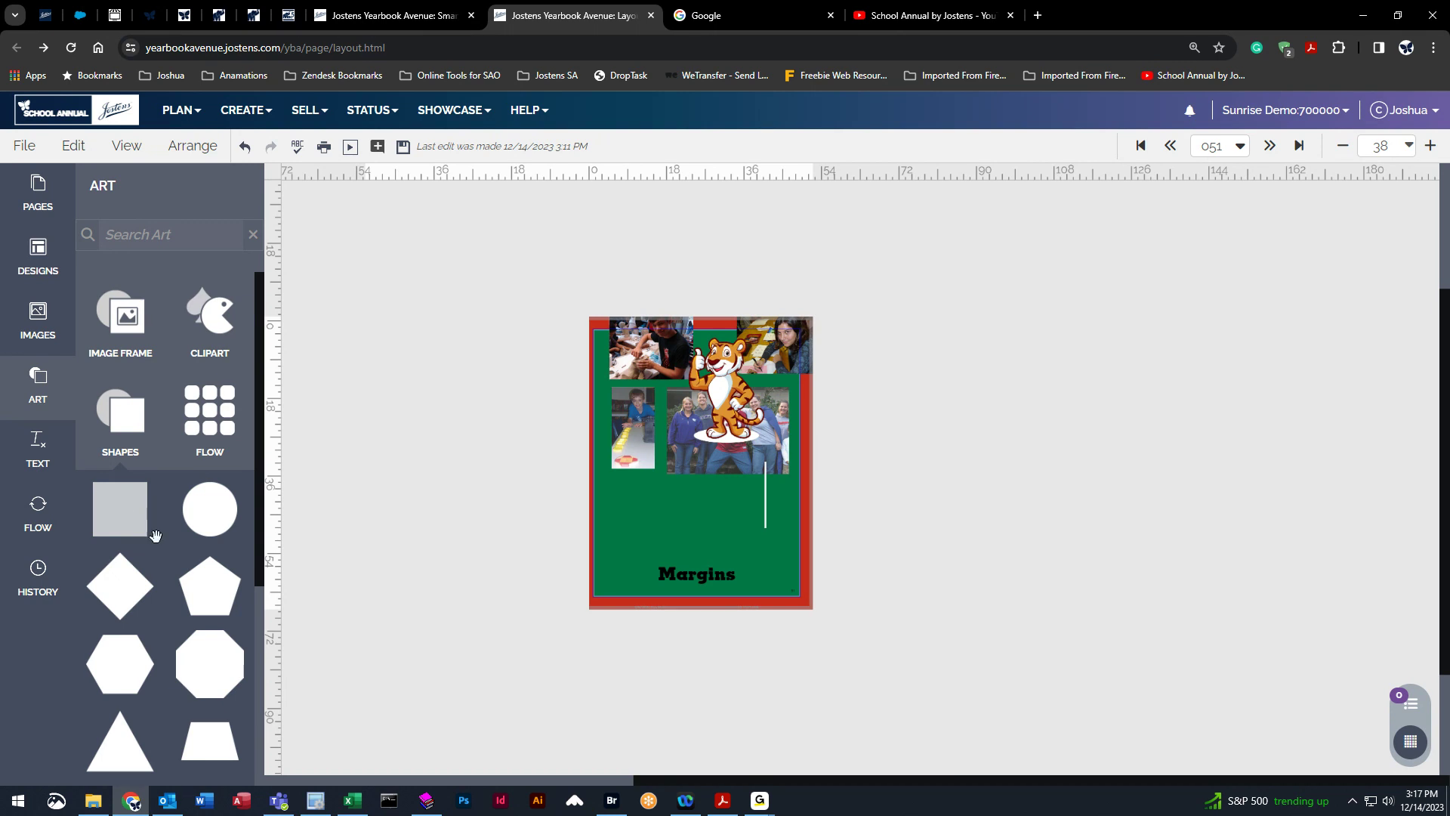
drag(125, 525, 648, 512)
Move the group photo lower on the page, below the other right-side photos.
drag(701, 466, 718, 494)
right_click(698, 520)
click(688, 508)
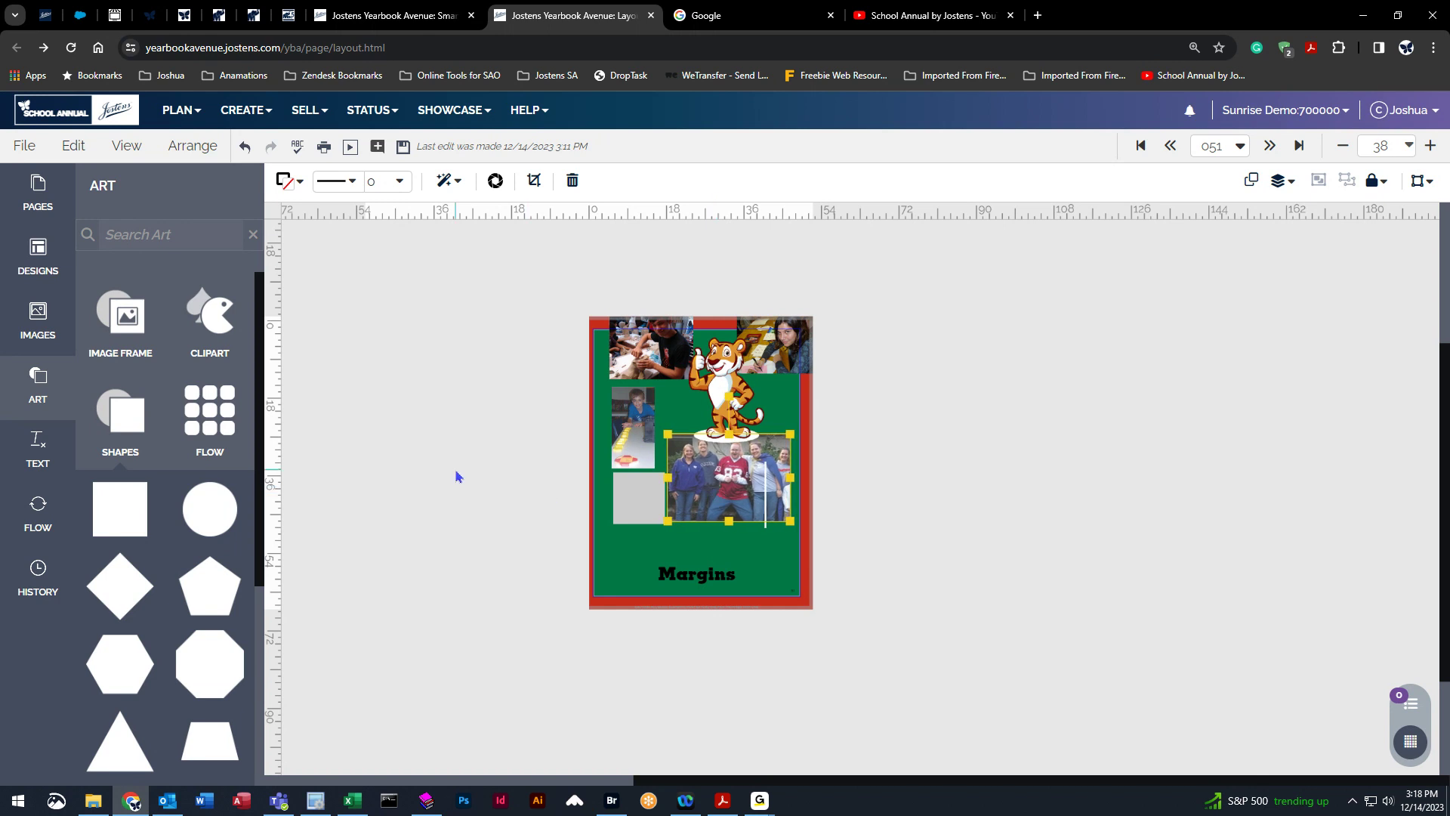
click(627, 655)
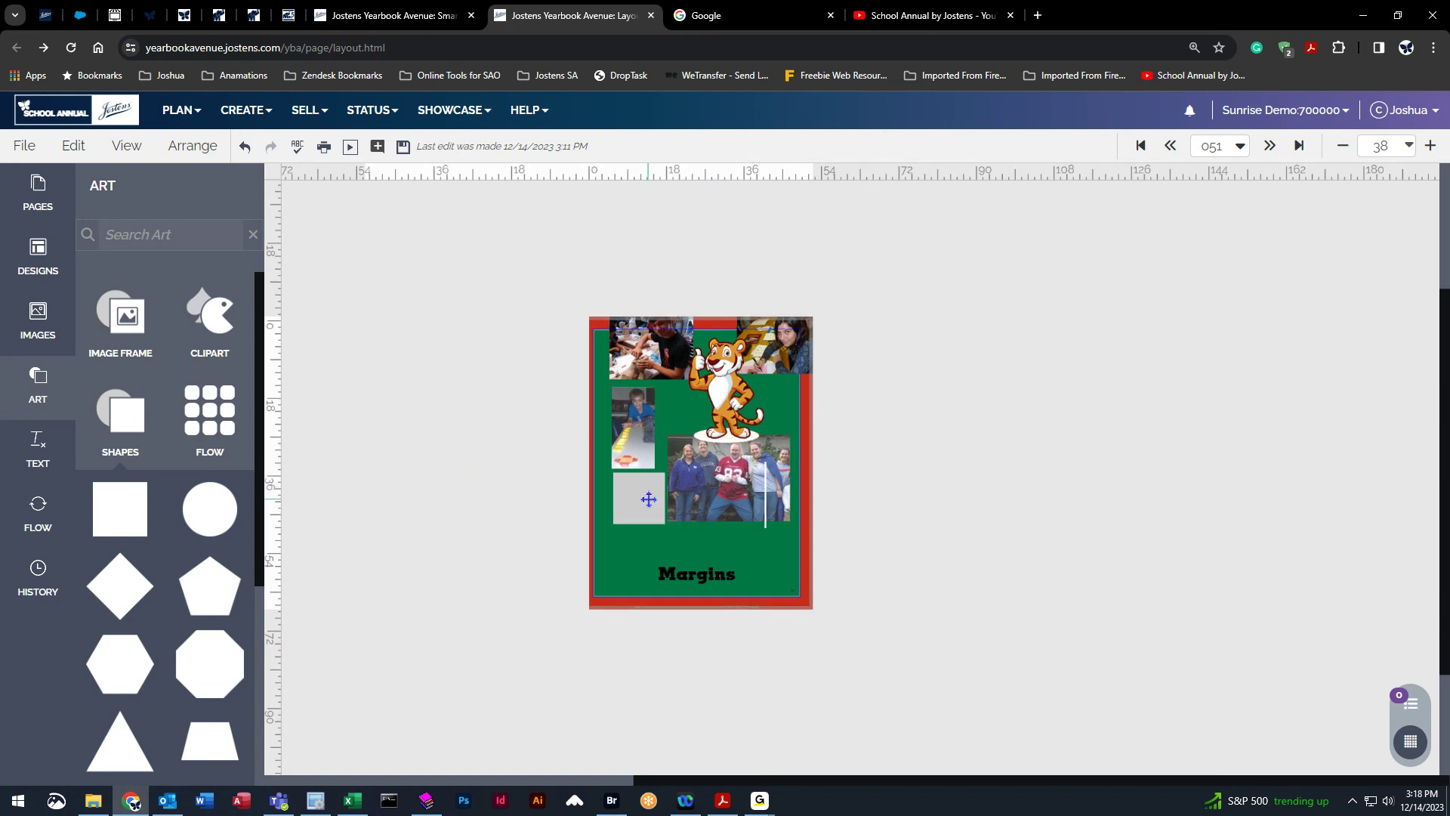
Shrink the tiger mascot onto the square shape and bring it forward in front of it.
click(731, 385)
drag(764, 444, 640, 492)
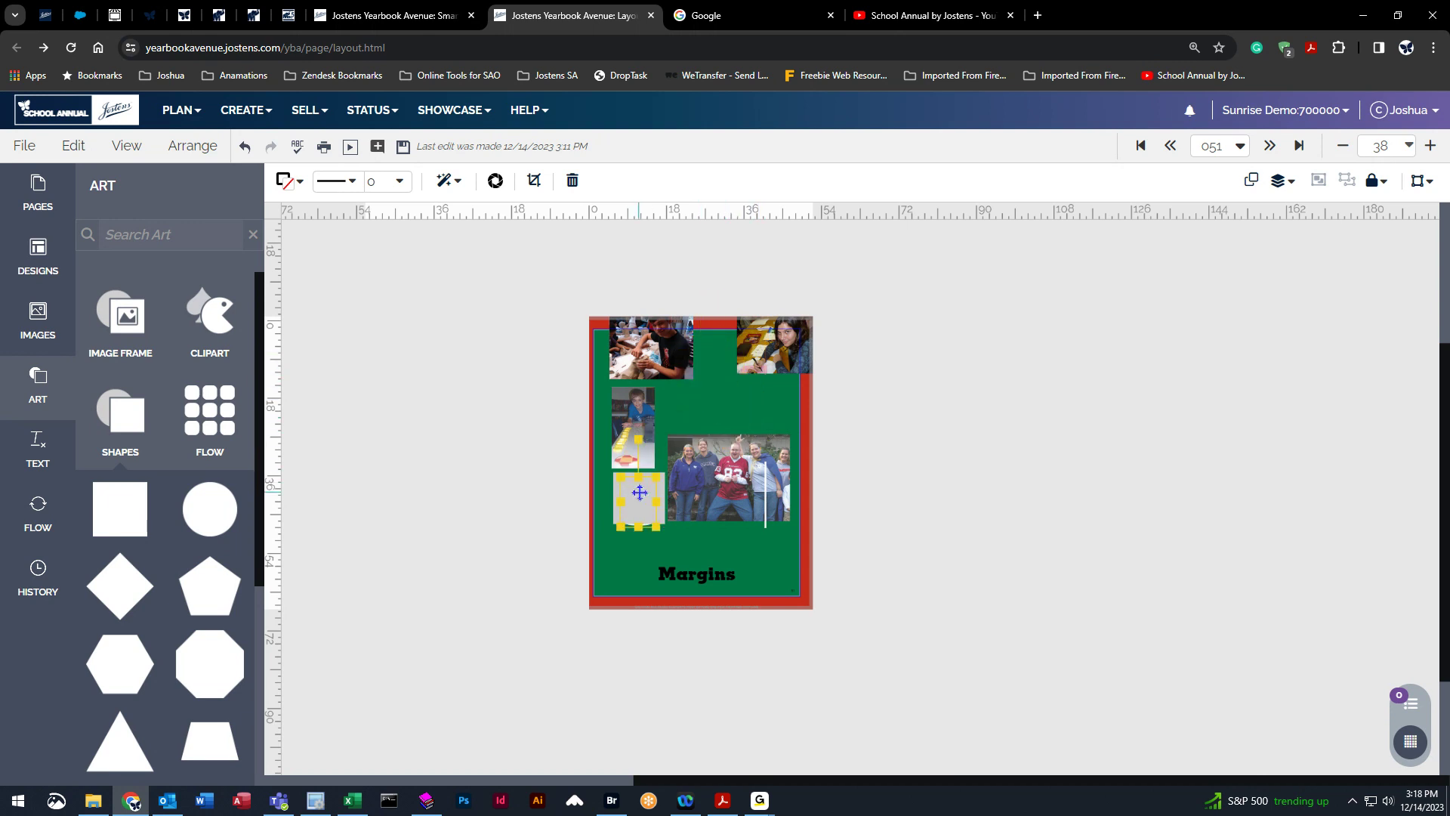
click(1280, 180)
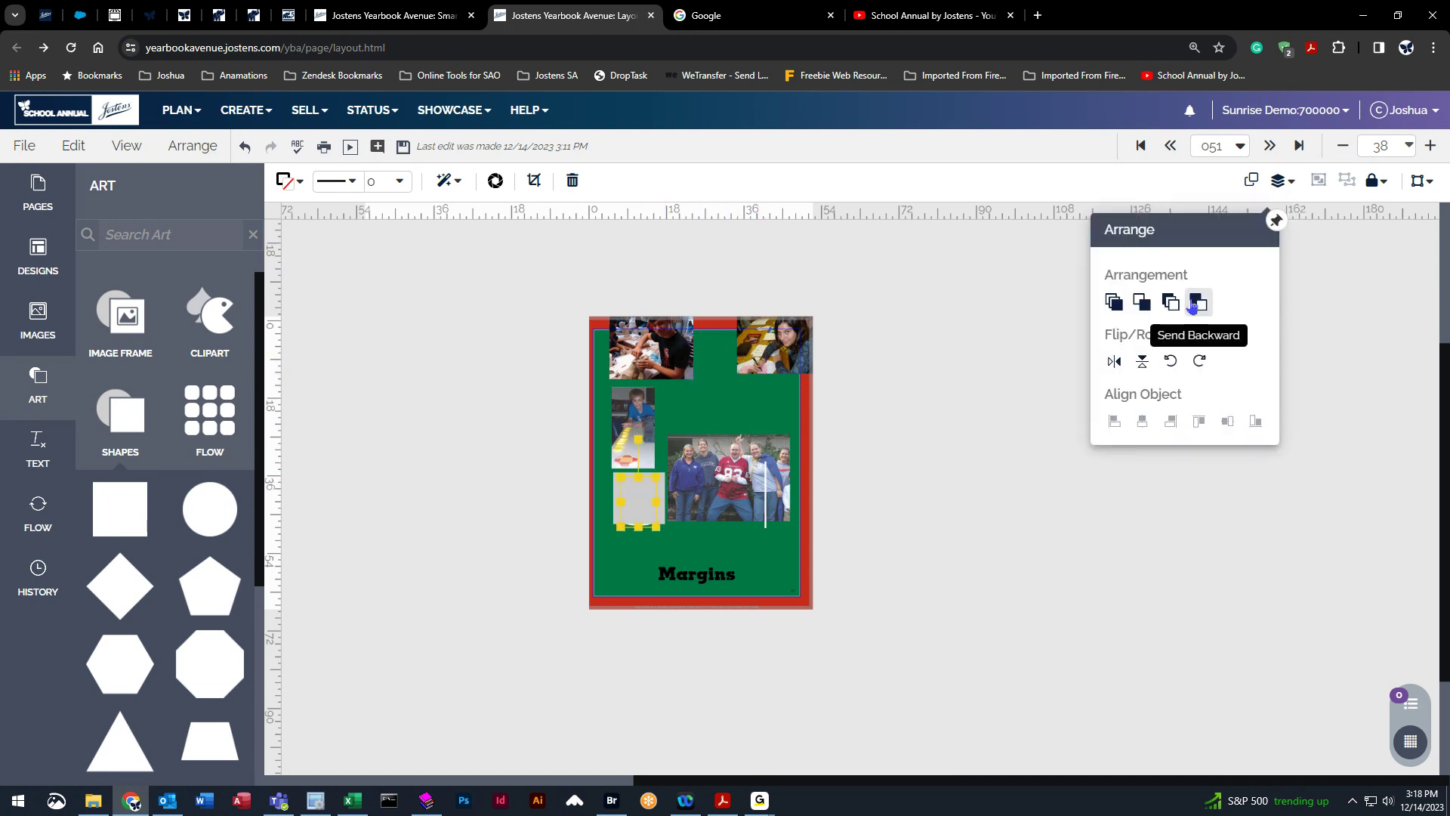
click(1141, 302)
click(891, 521)
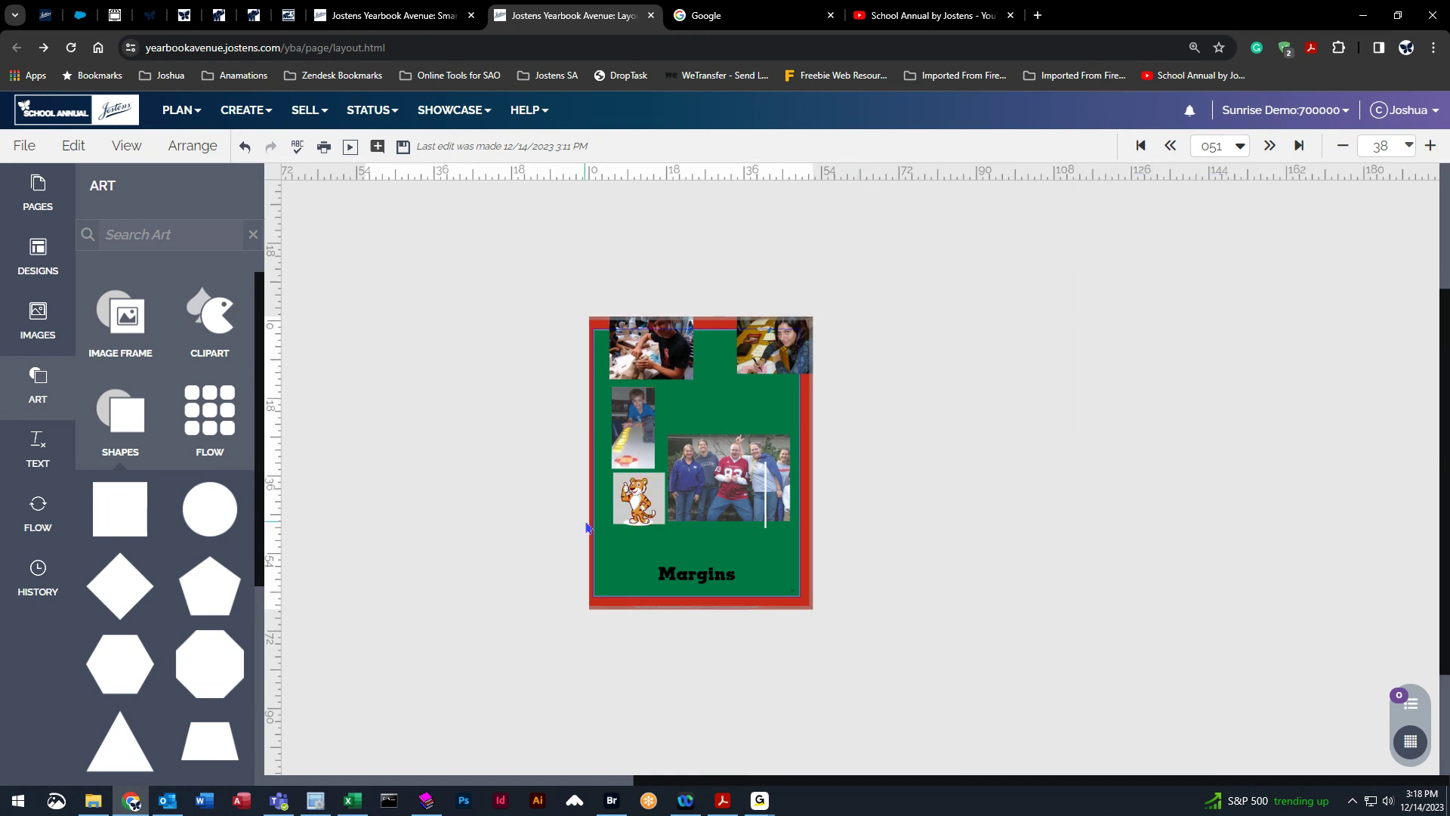
Go to page 052 and display it as a two-page spread.
click(637, 486)
click(557, 477)
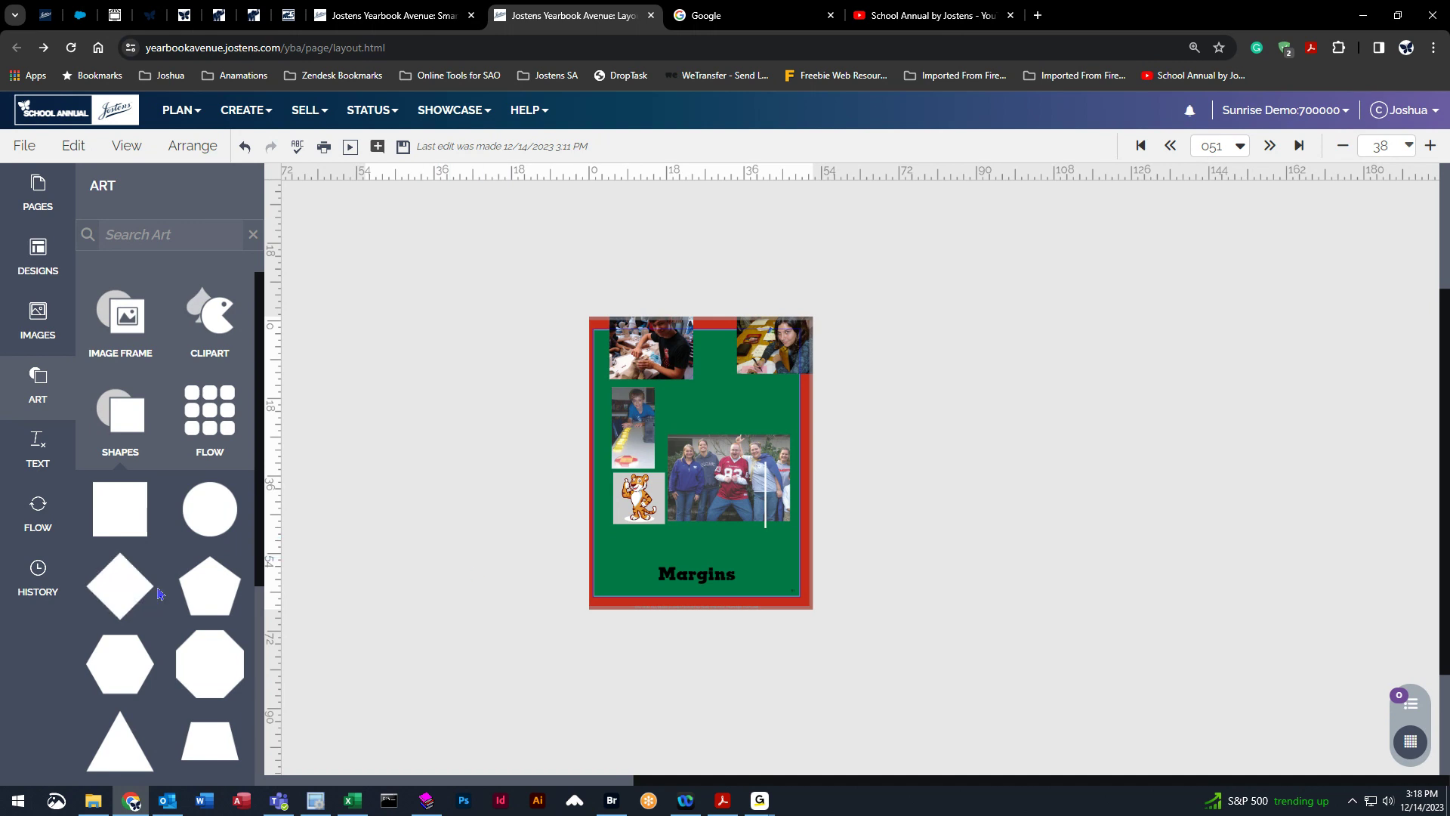
click(118, 437)
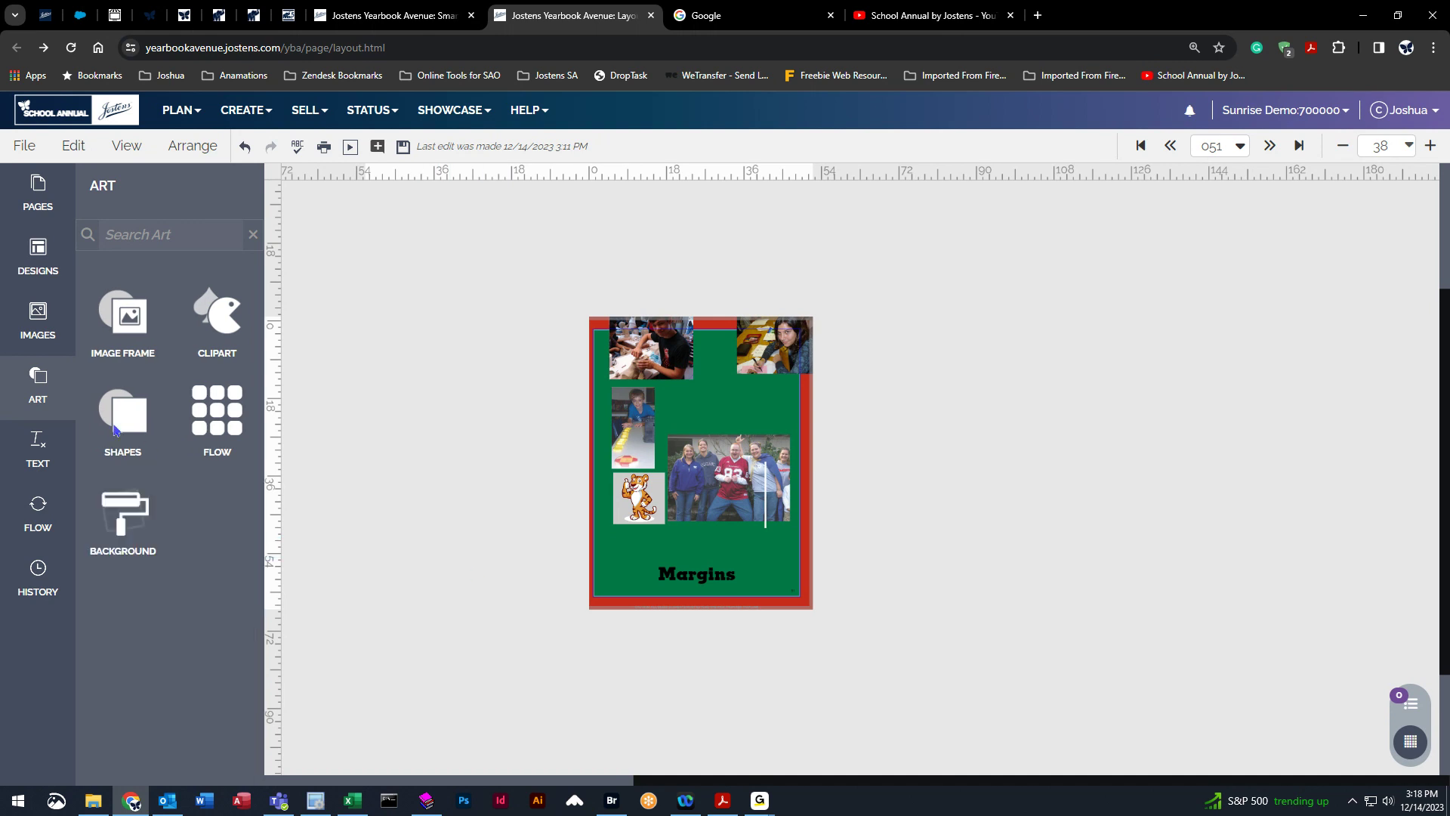
click(37, 447)
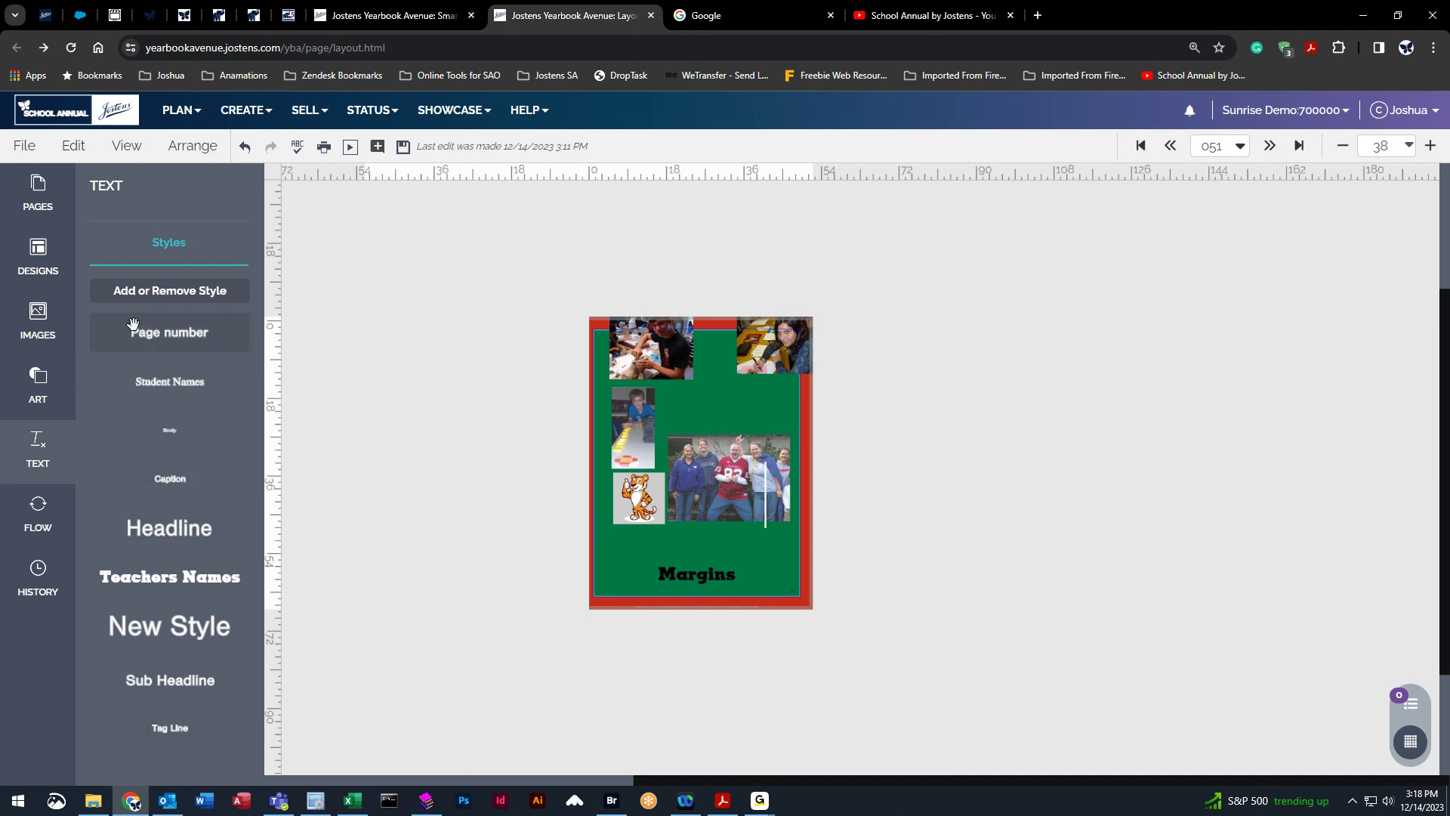
click(1271, 146)
click(827, 487)
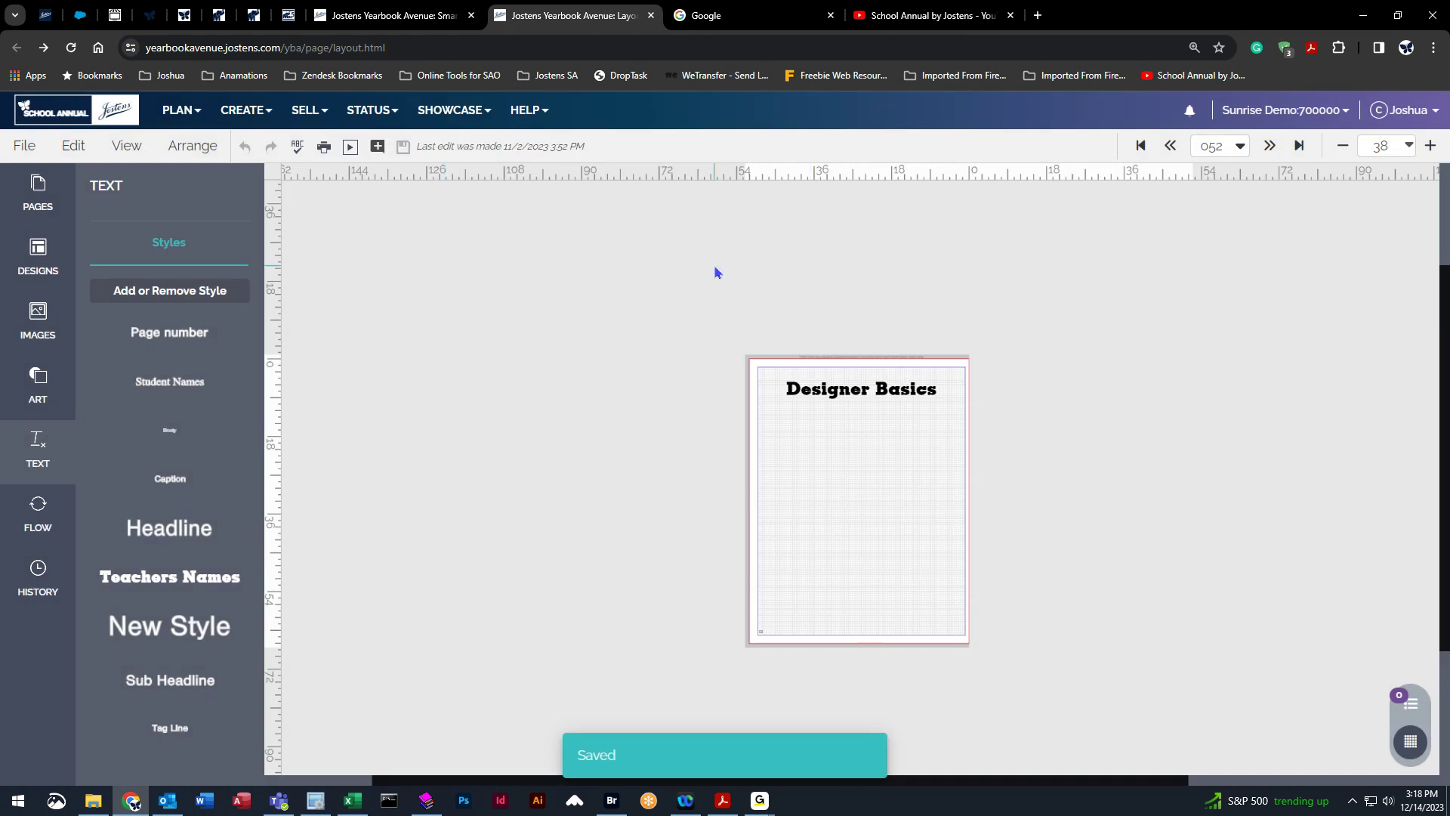
click(127, 146)
click(185, 444)
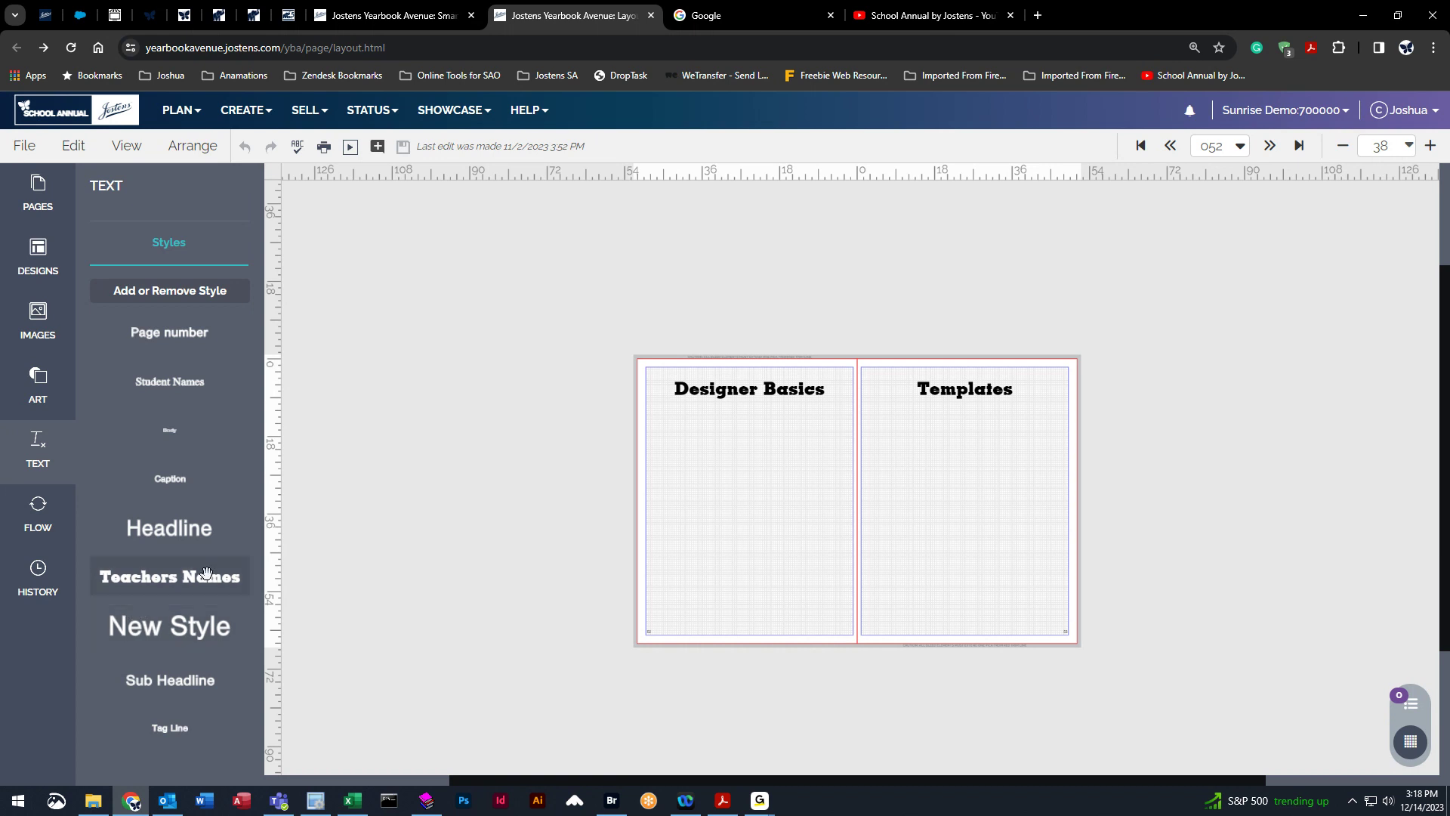
Open the text style manager and add a new style named Students Names.
mouse_move(167, 584)
mouse_down()
mouse_move(219, 594)
mouse_move(141, 576)
mouse_up()
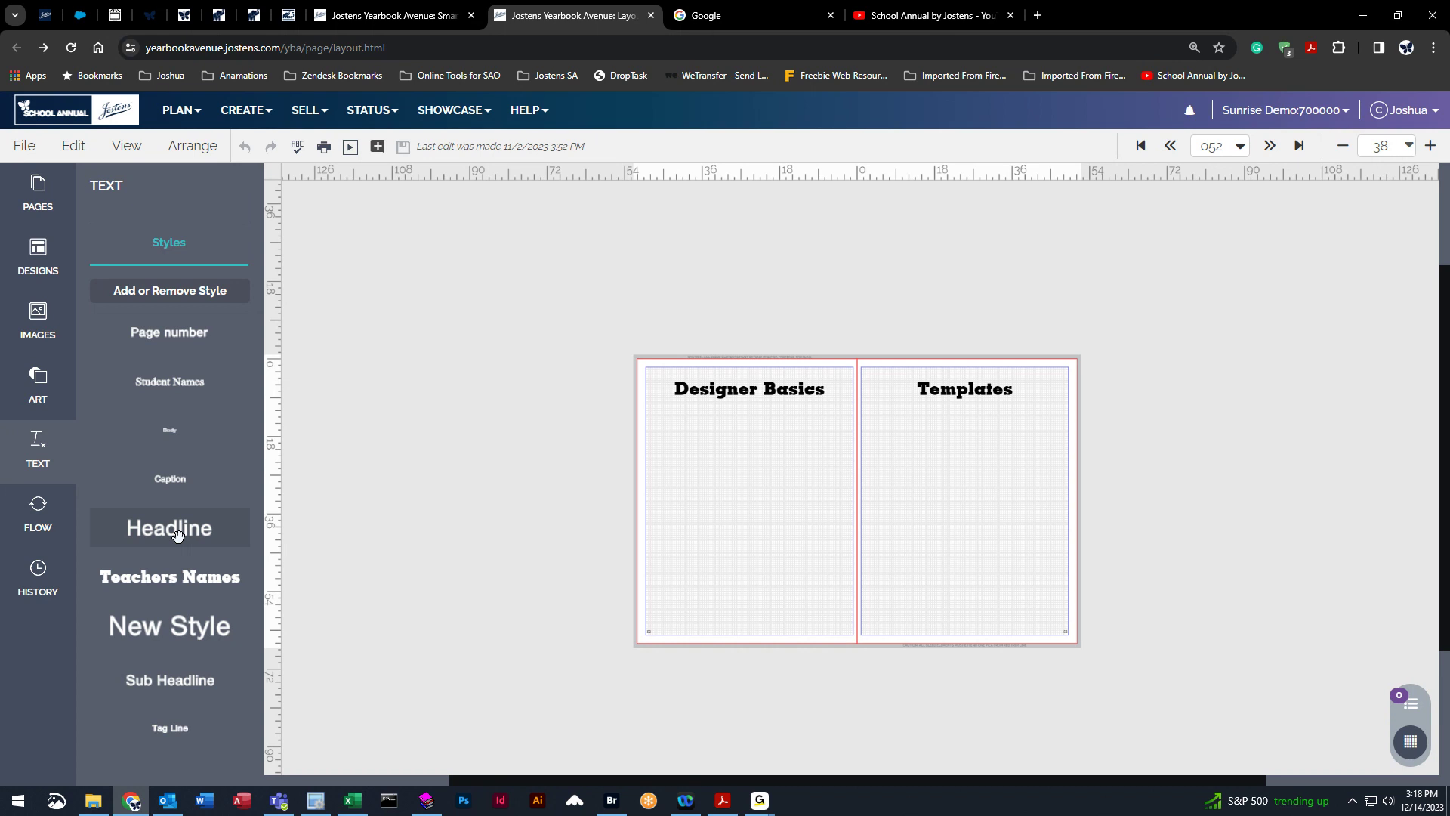
click(180, 293)
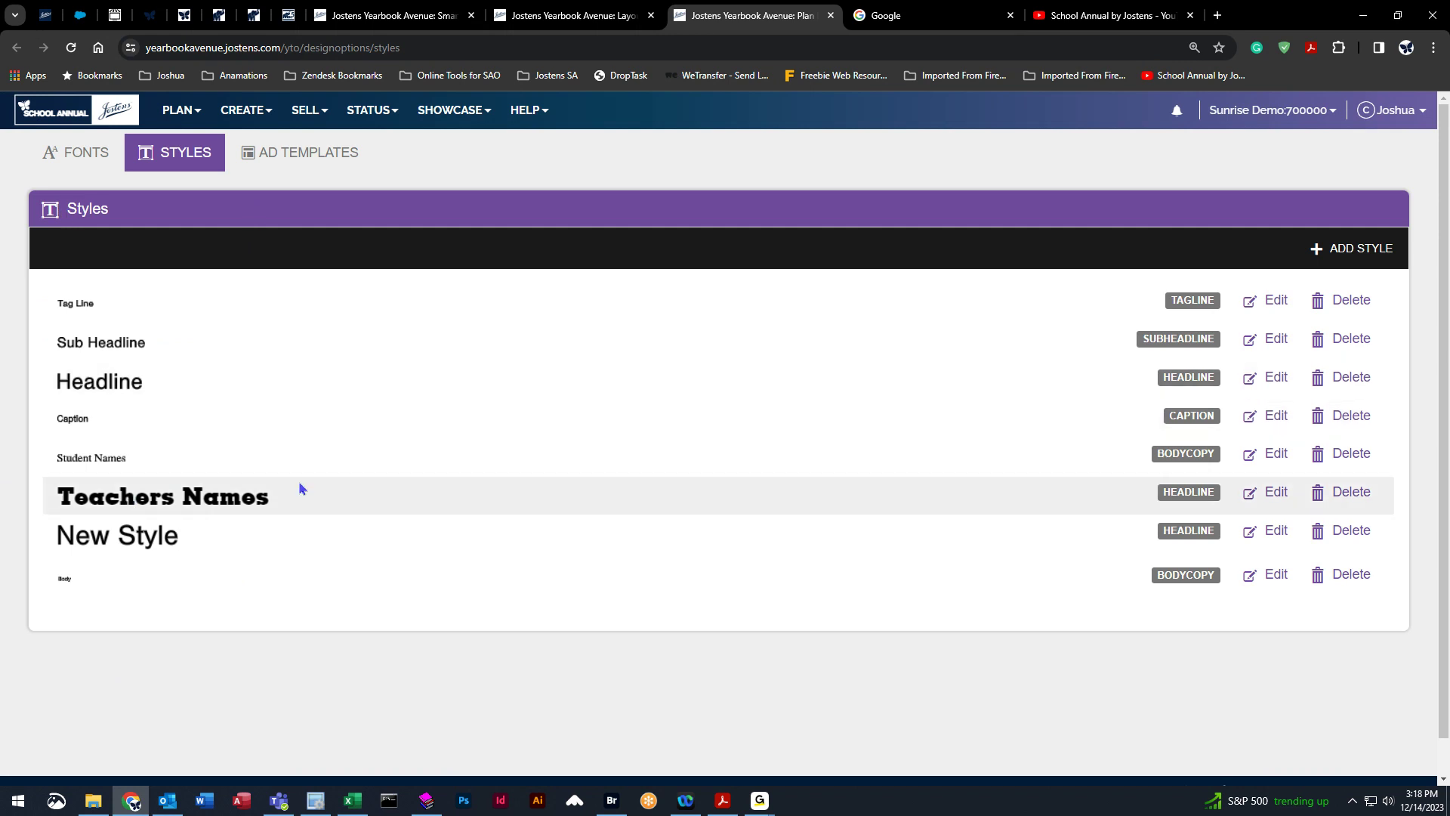
click(1371, 248)
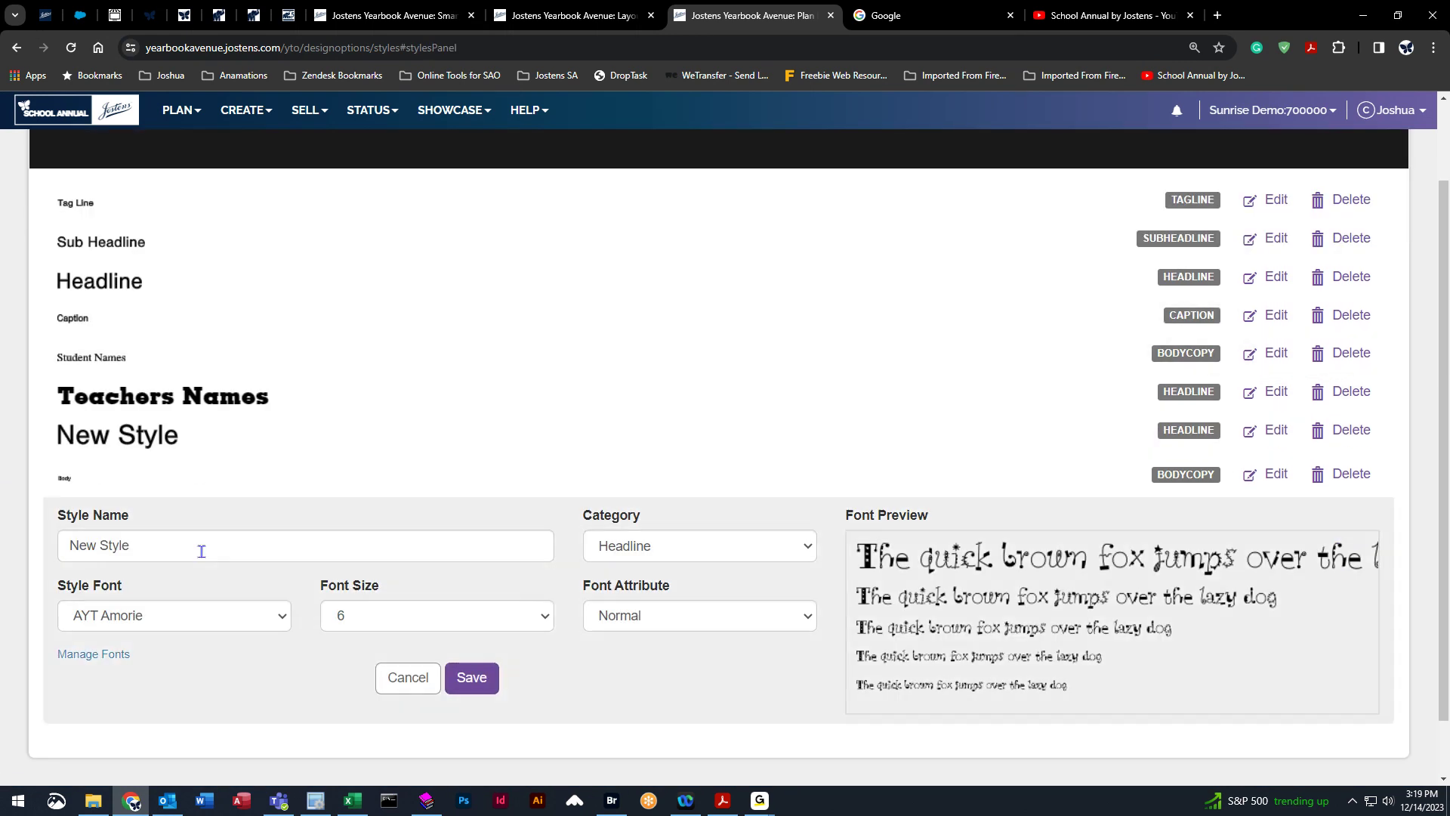
triple_click(202, 550)
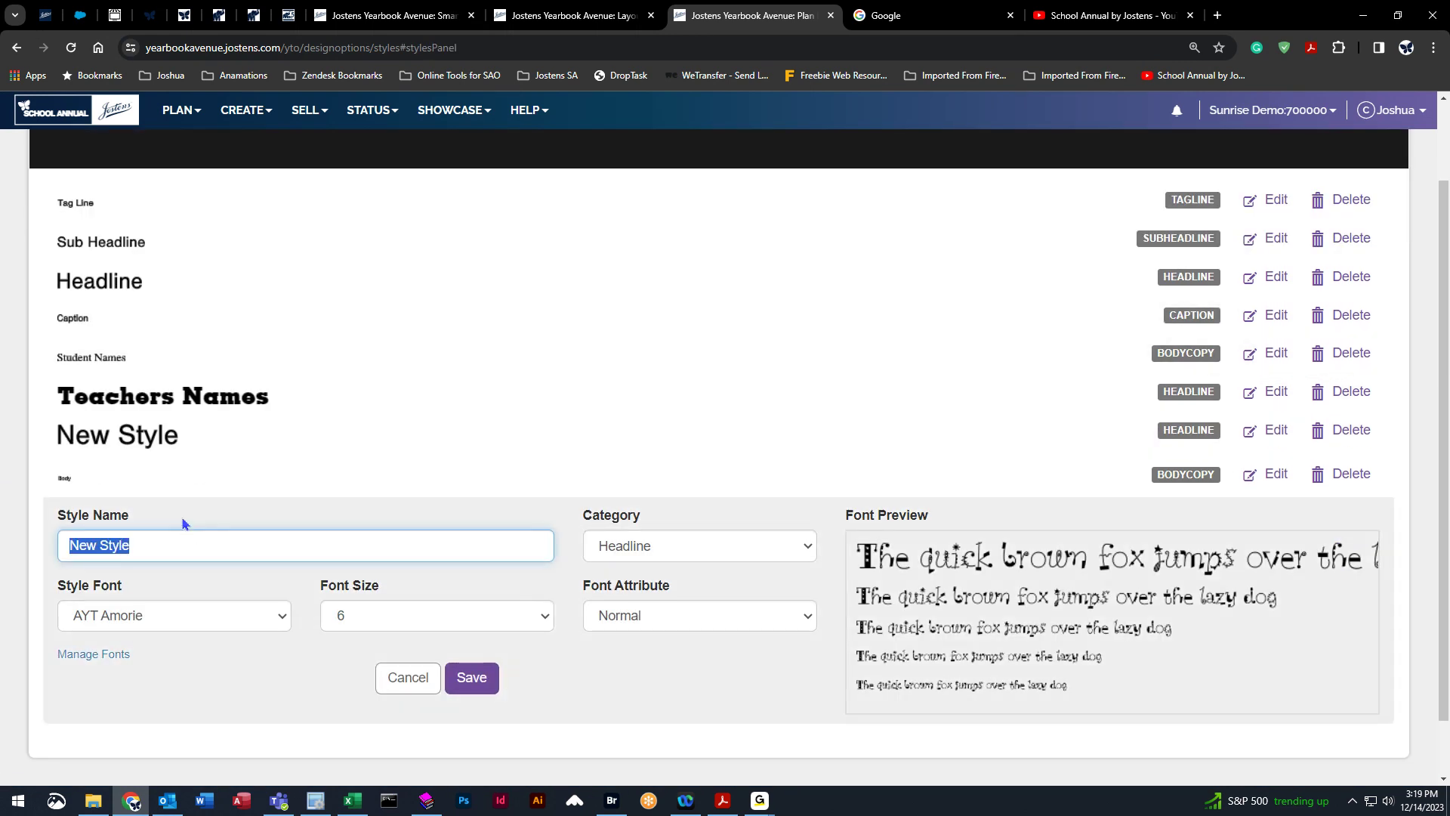
text(Students Names)
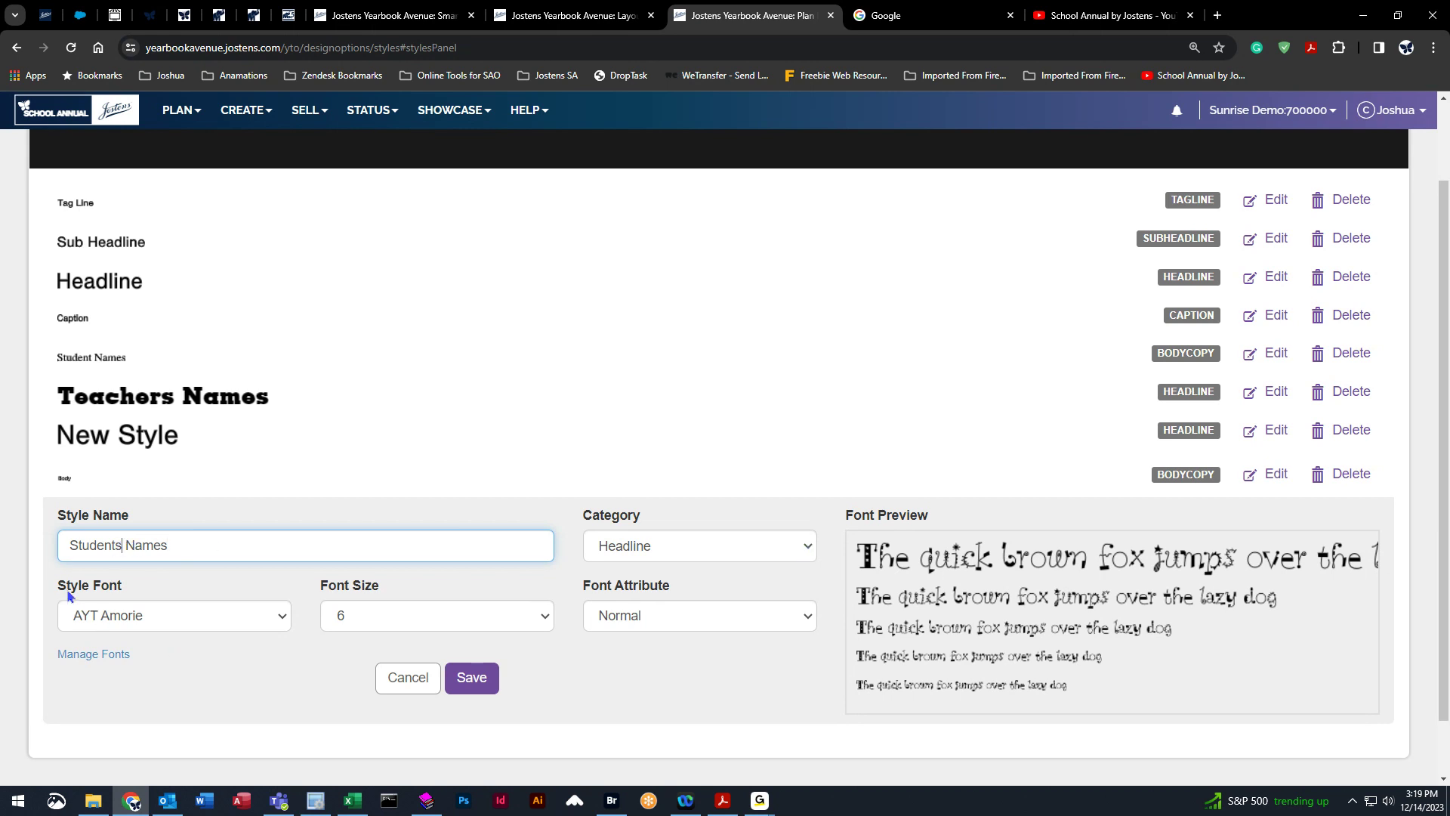
Set the new style's font to AYT Josh and its size to 14.
click(143, 613)
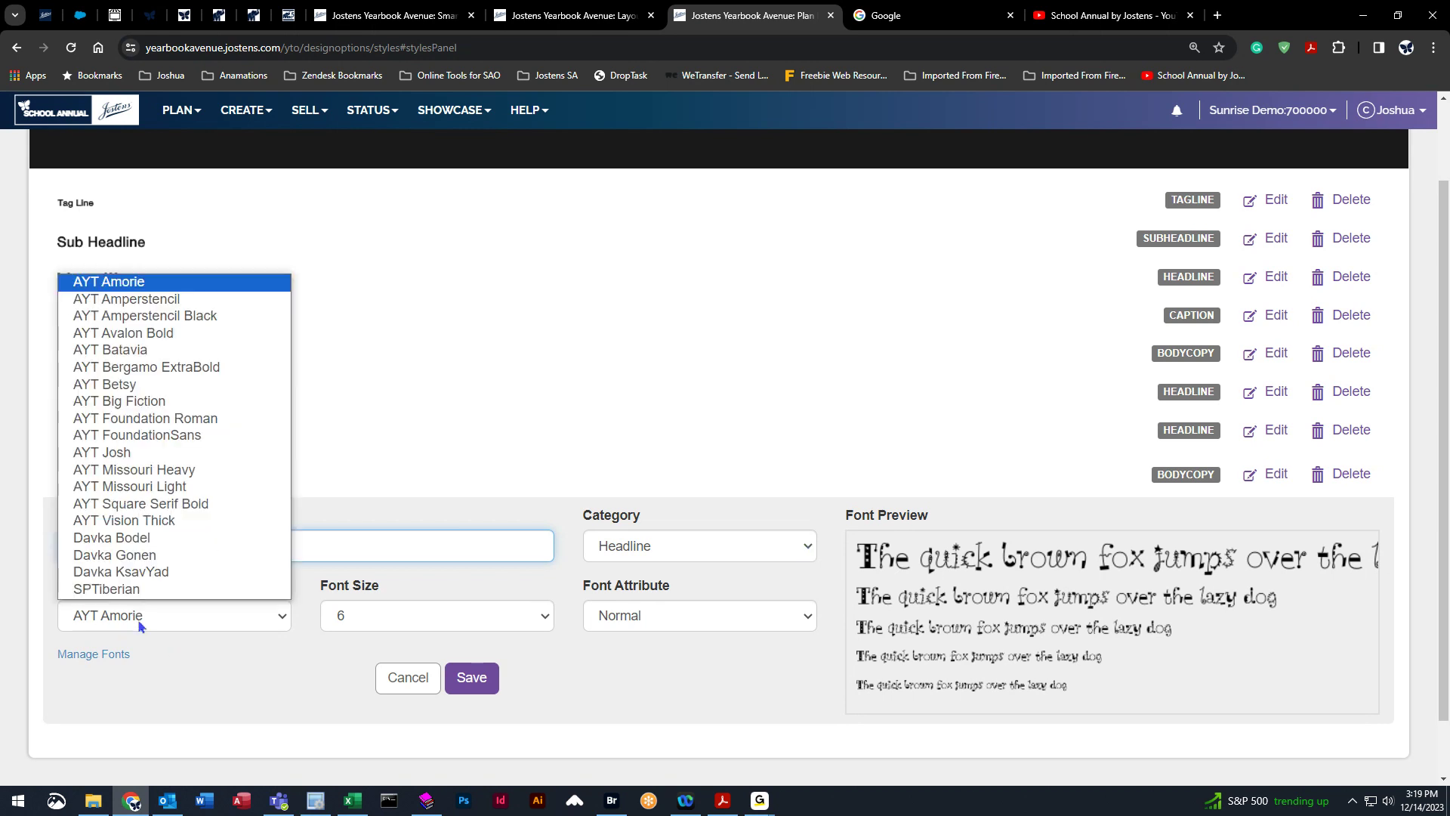
click(180, 451)
click(388, 626)
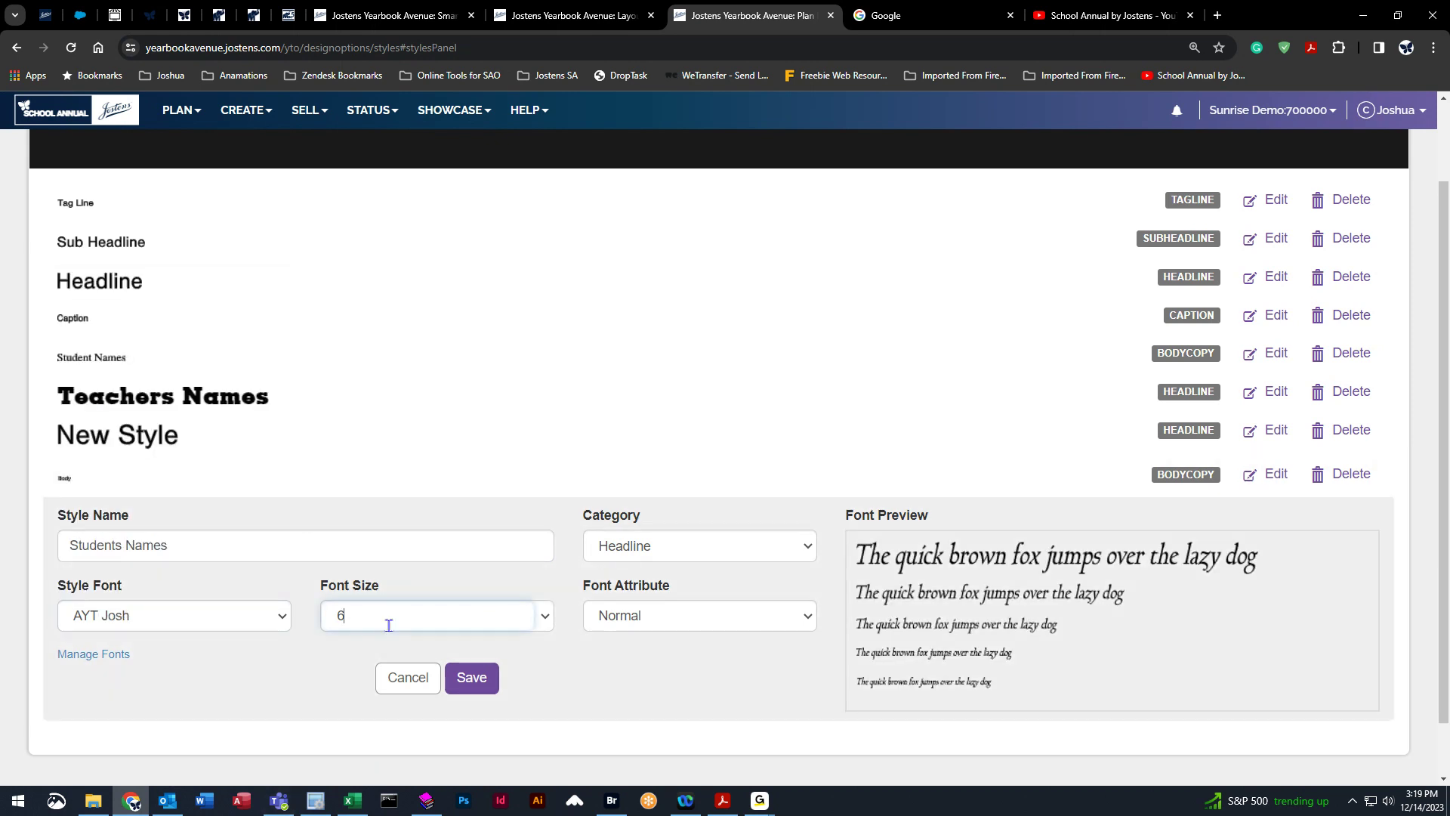
click(538, 616)
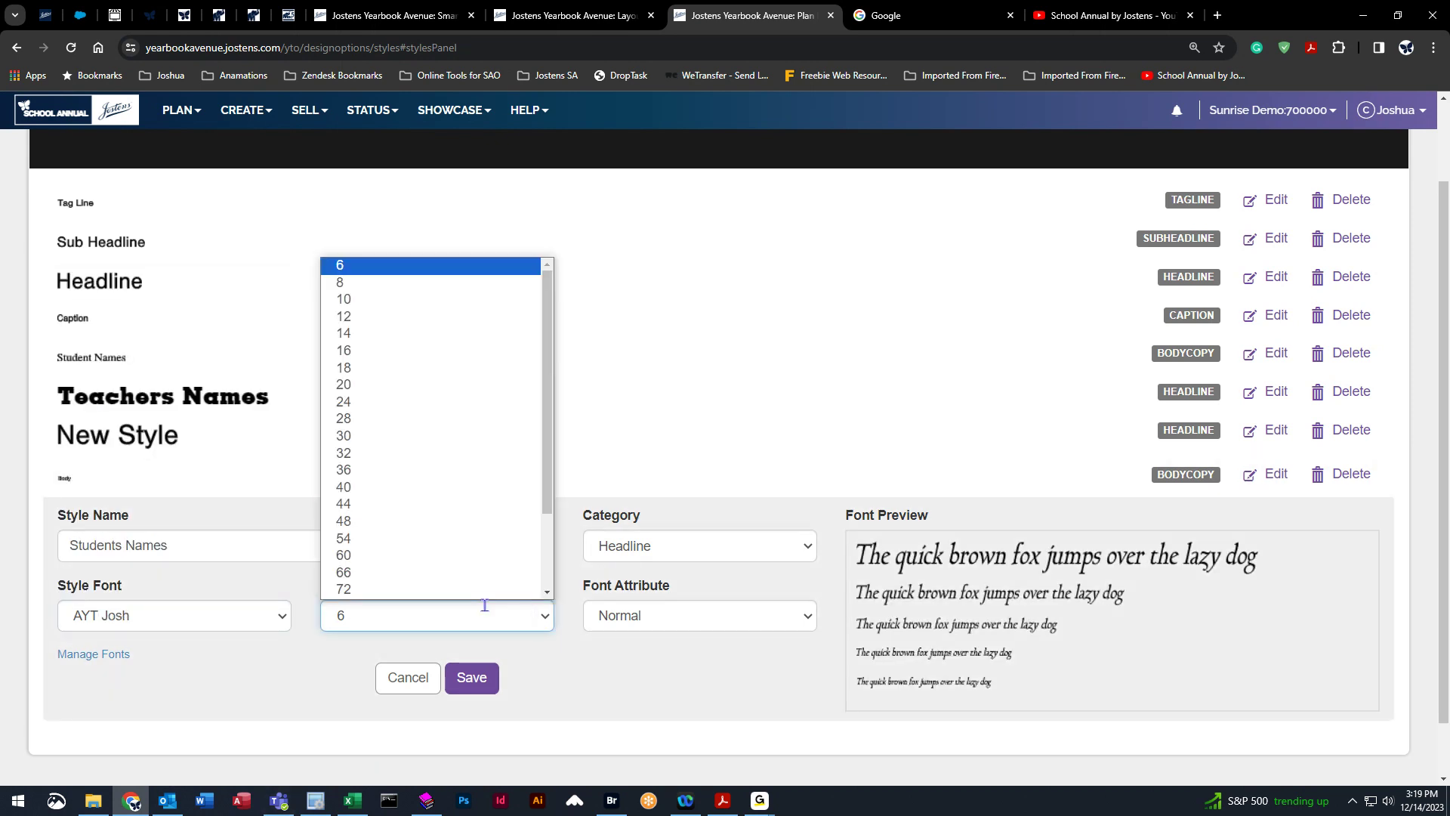
click(371, 336)
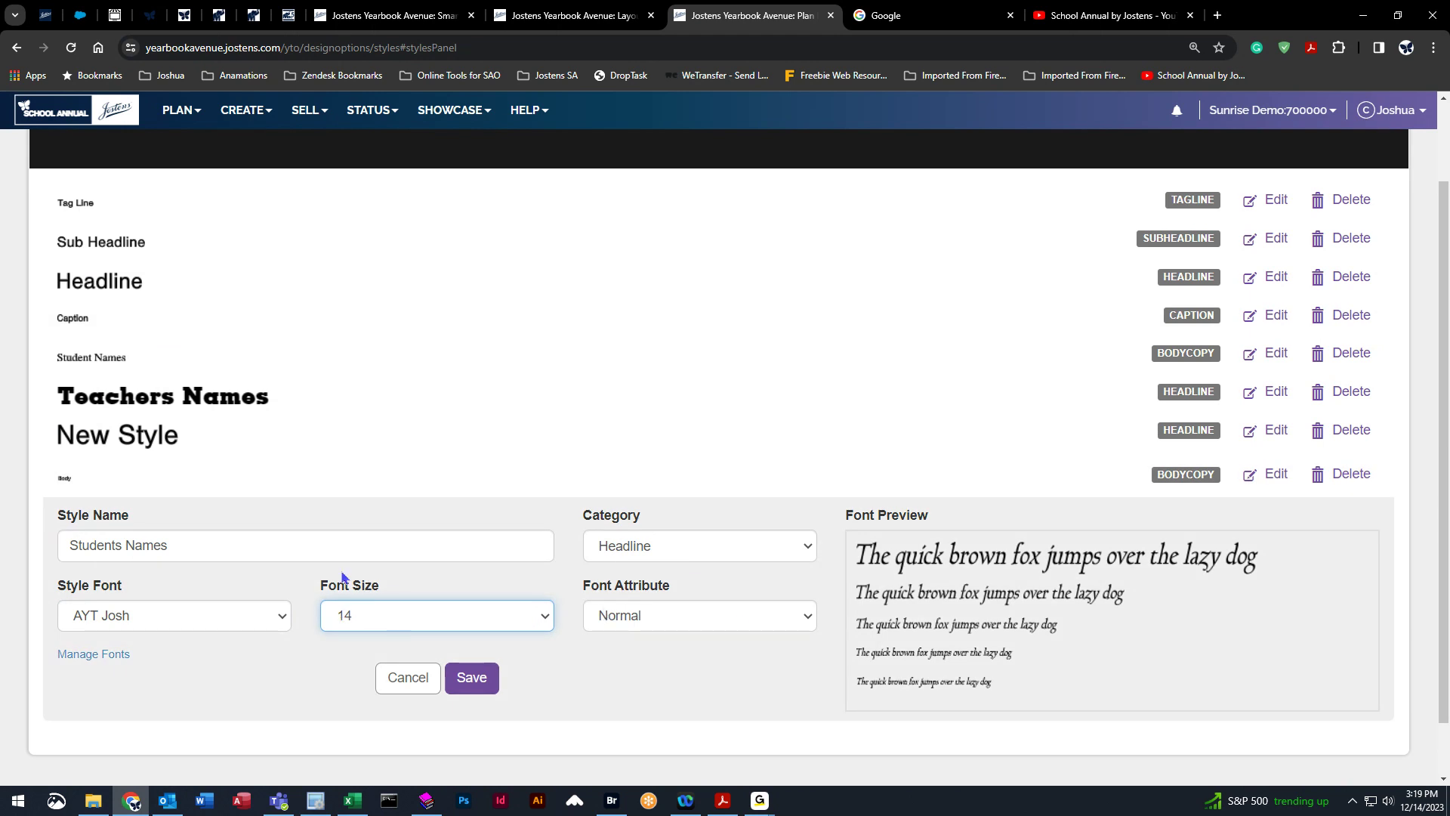
Set the new style's font attribute to Bold and save the Students Names style.
click(777, 618)
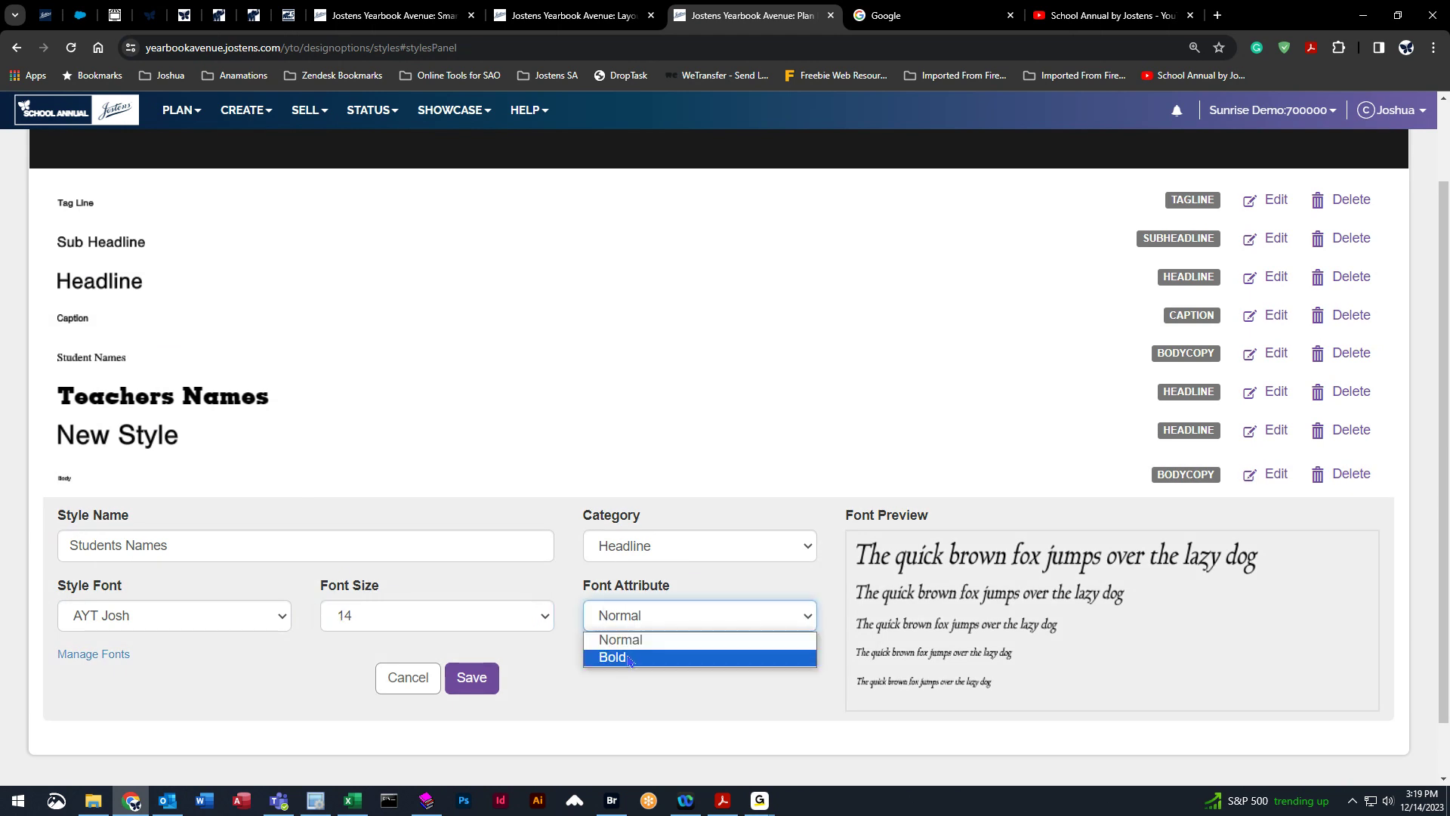
click(626, 654)
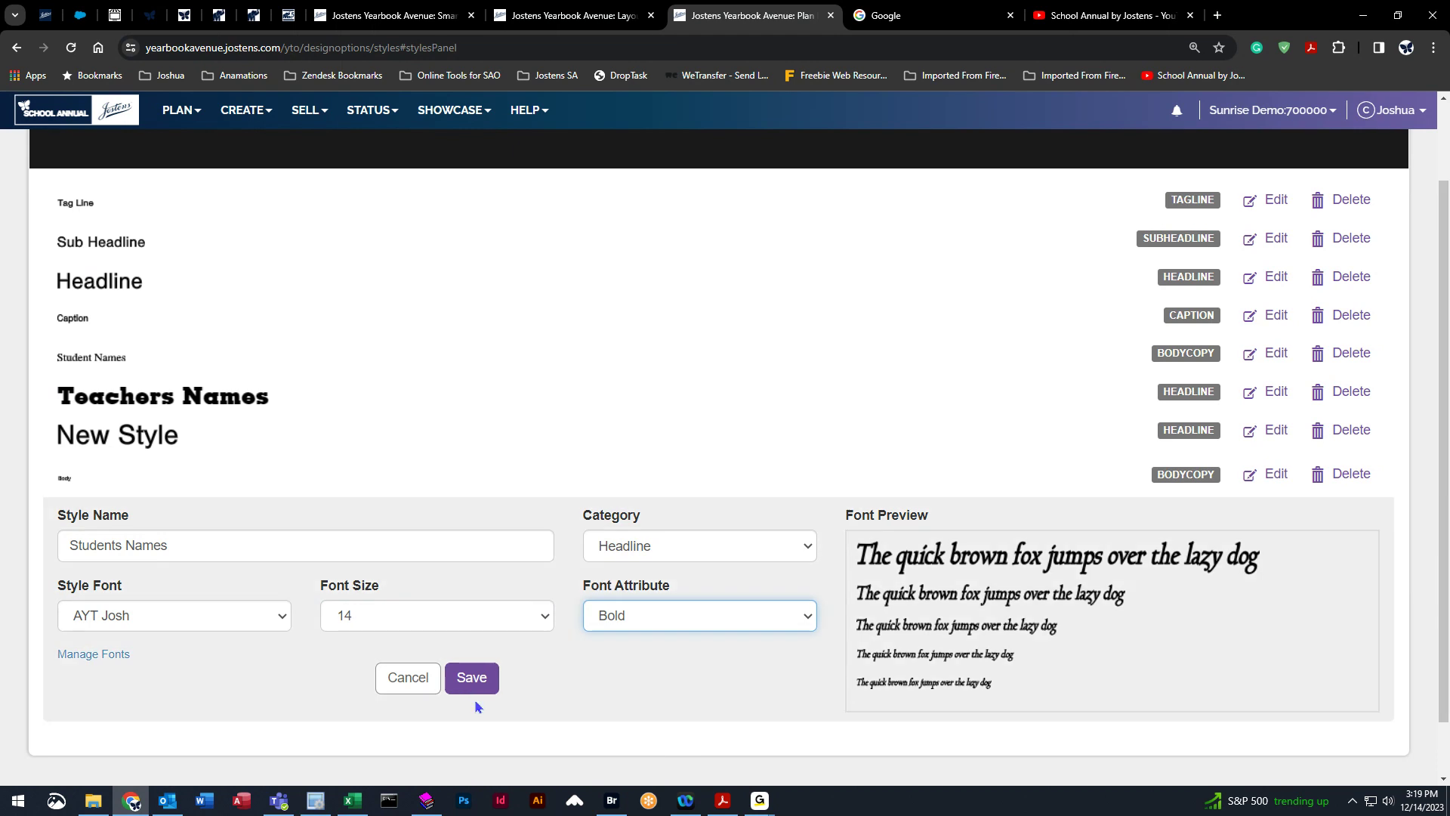
click(469, 682)
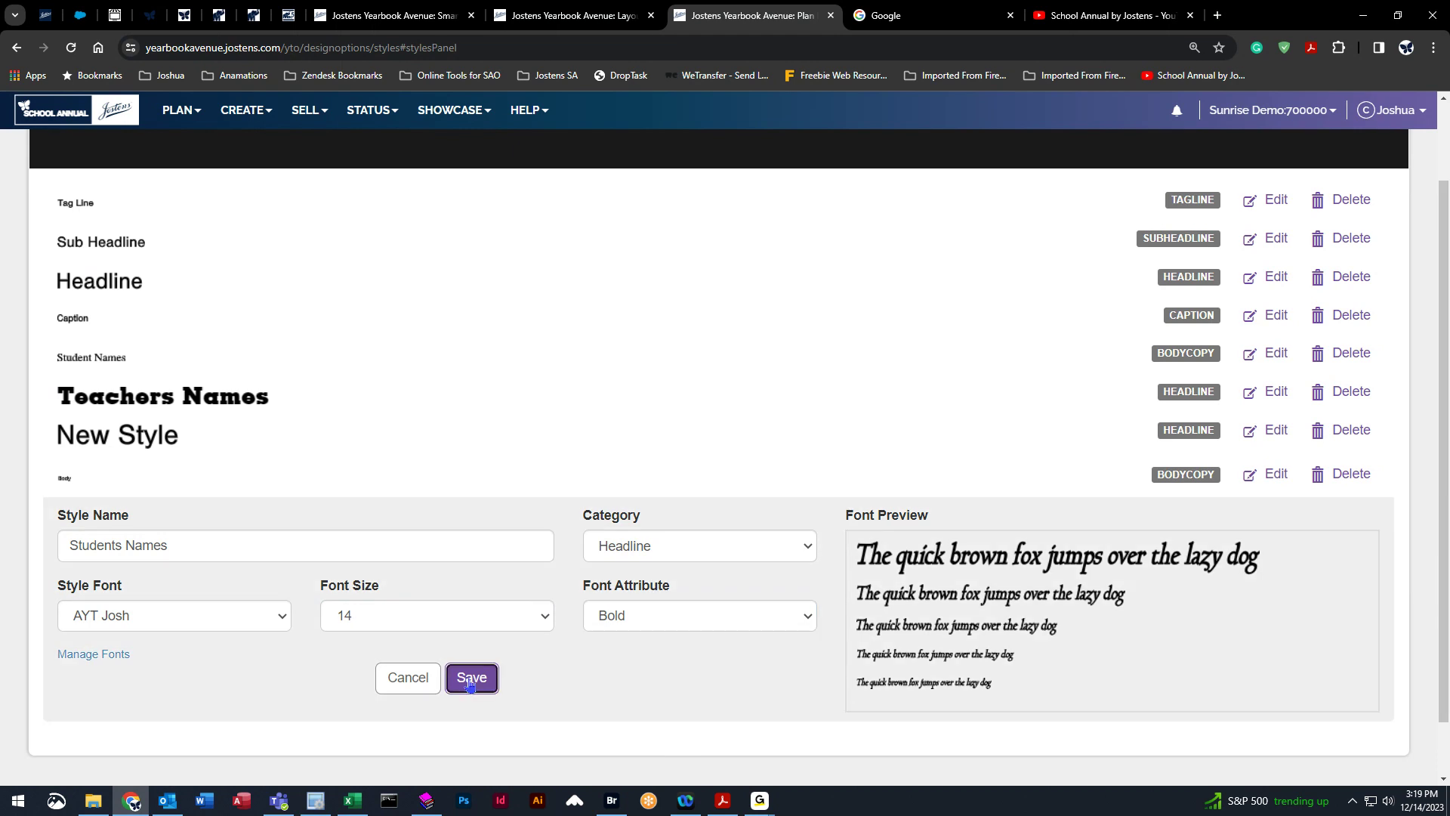
Open the page 052 layout and add a Students Names styled text box to the left page.
click(245, 110)
click(269, 146)
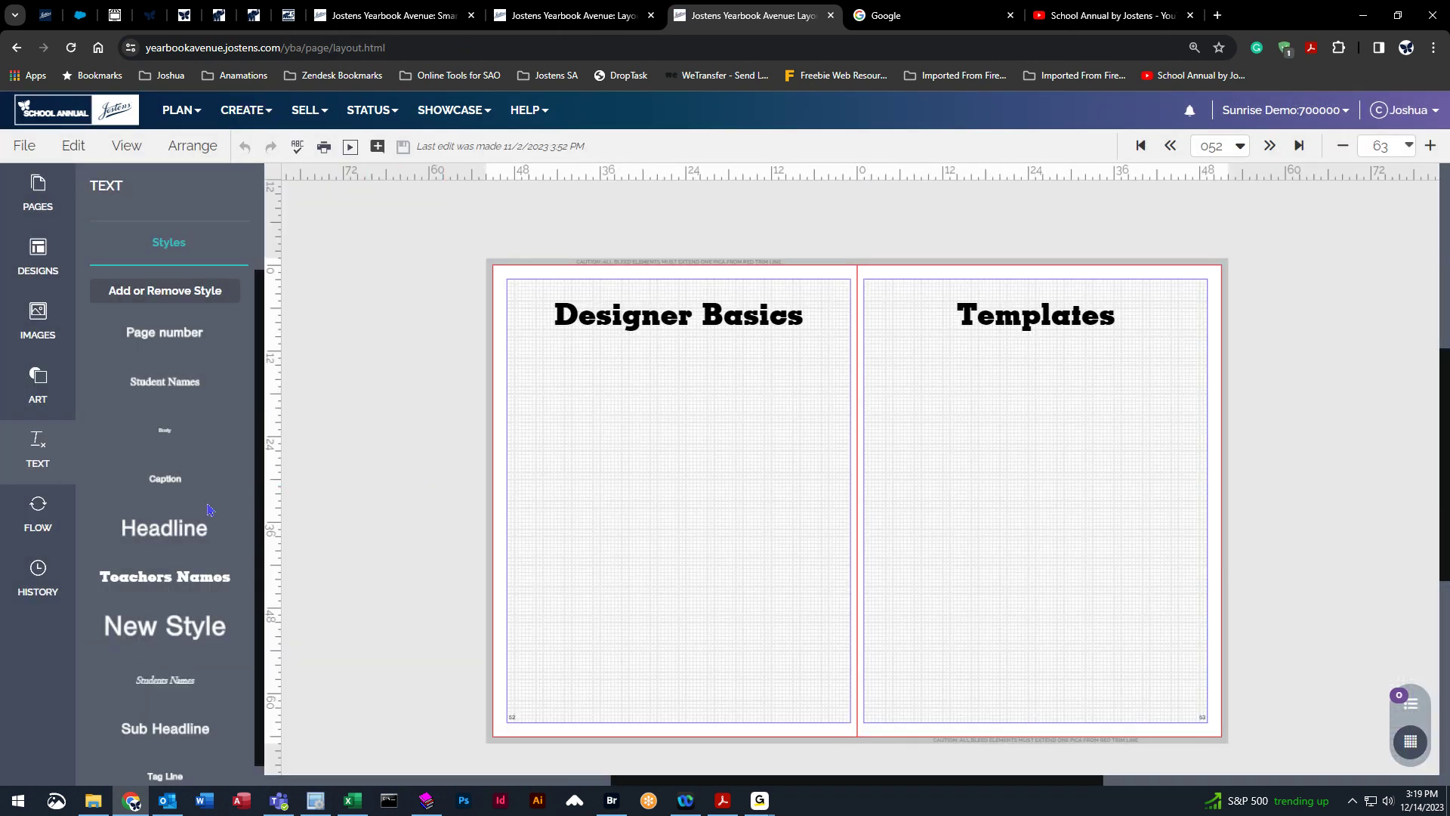
scroll(212, 642, down, 1)
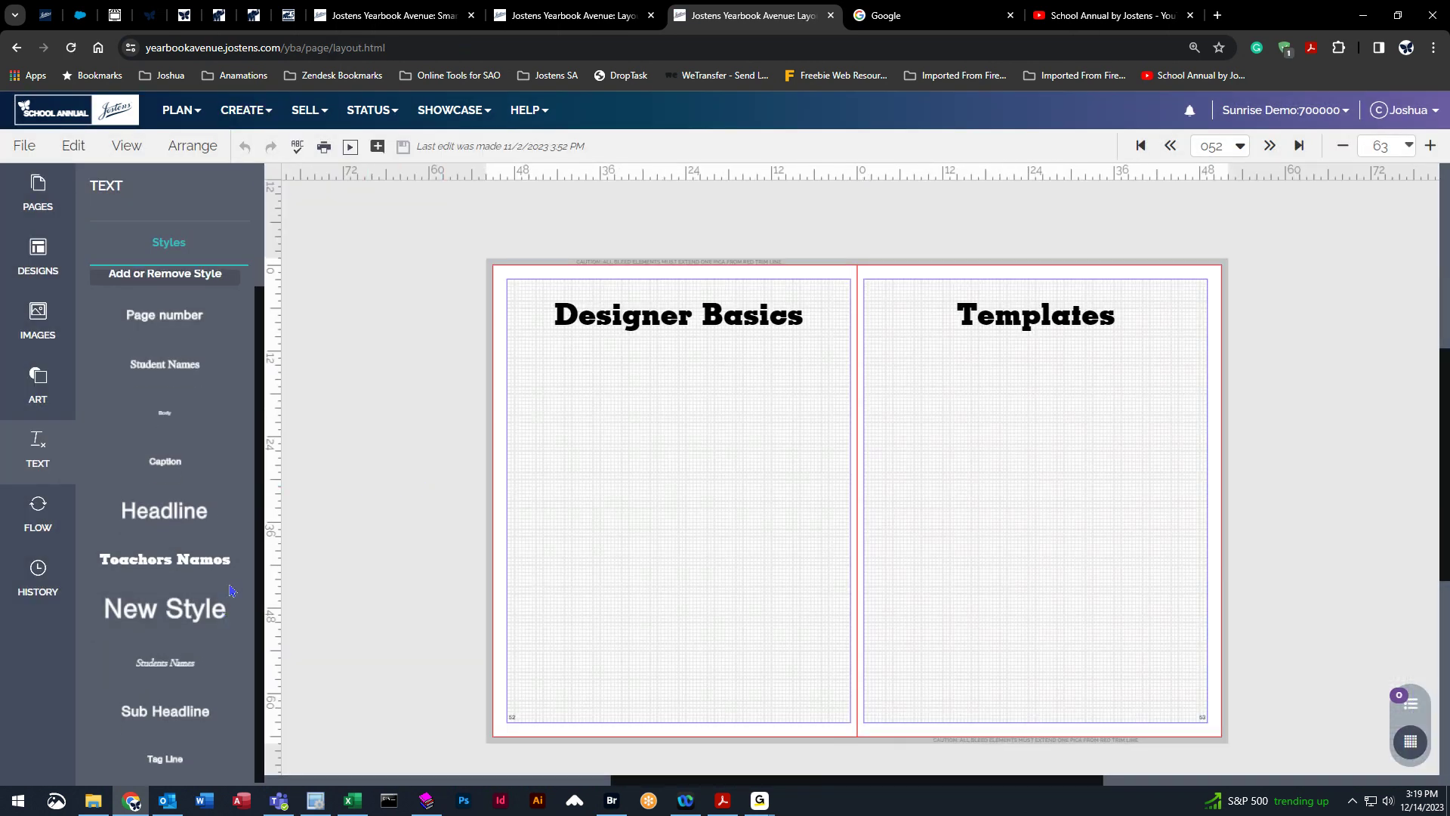
scroll(232, 591, up, 1)
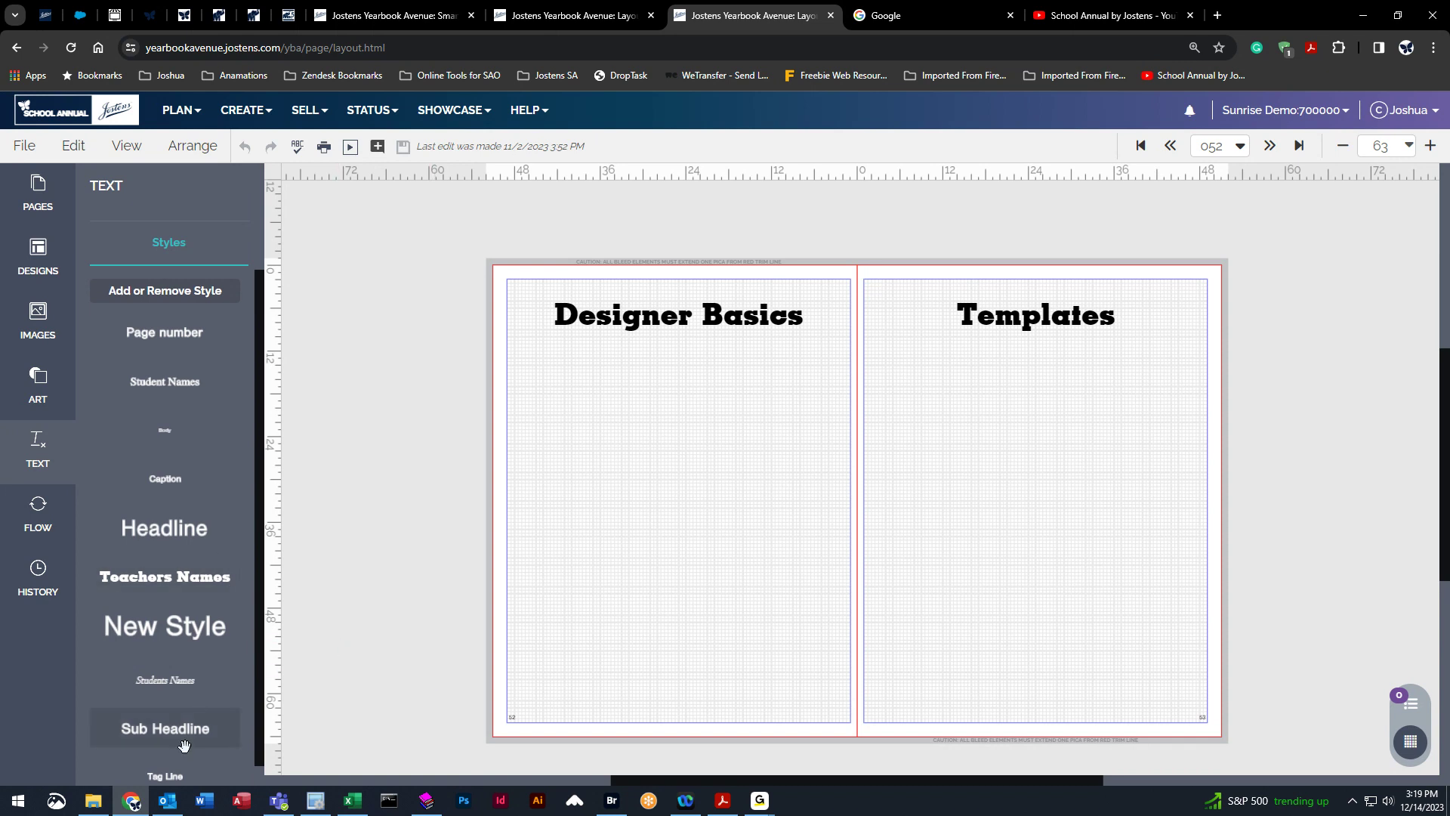
scroll(189, 737, down, 1)
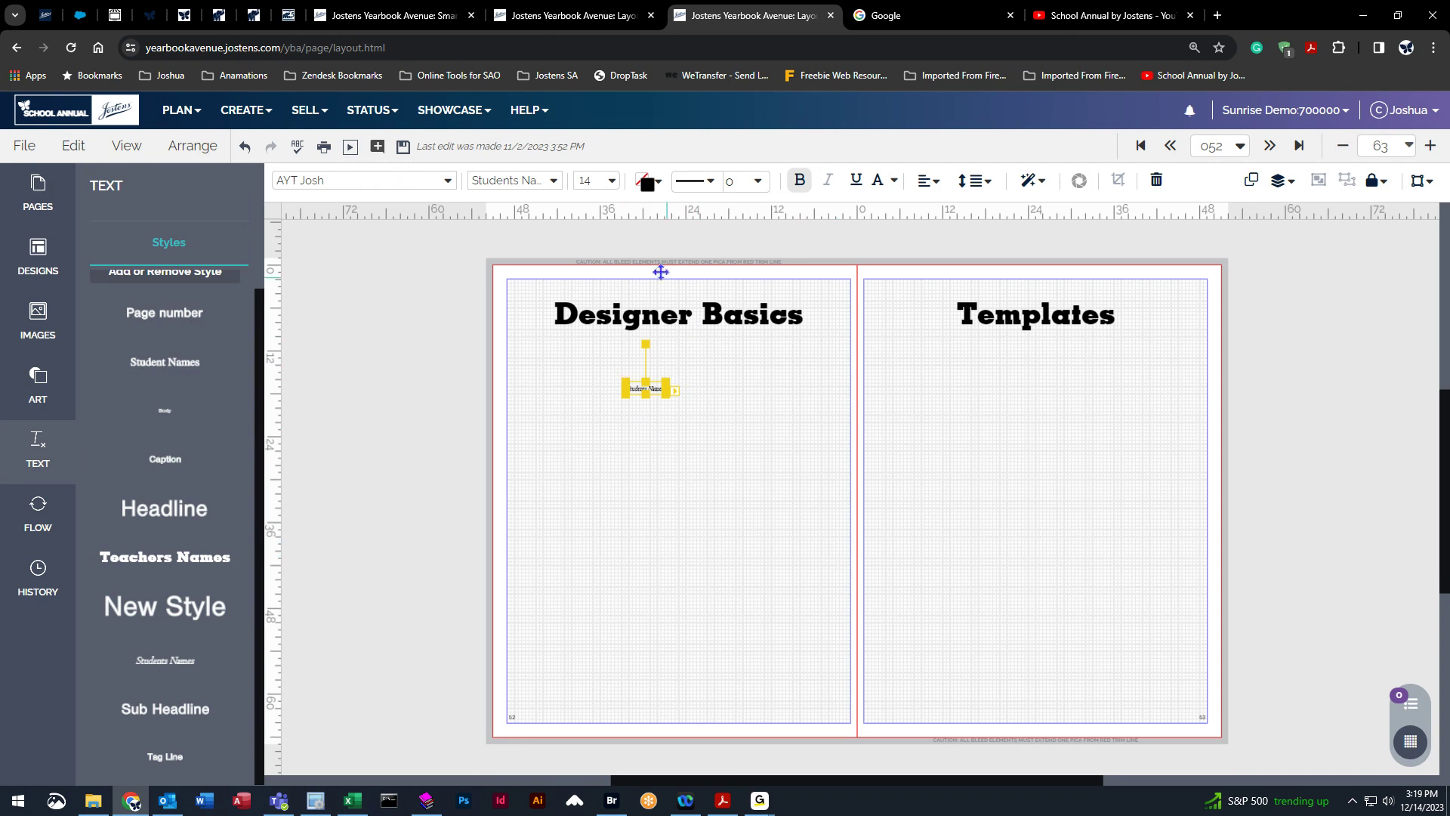
Set the text box's font size to 36.
click(612, 185)
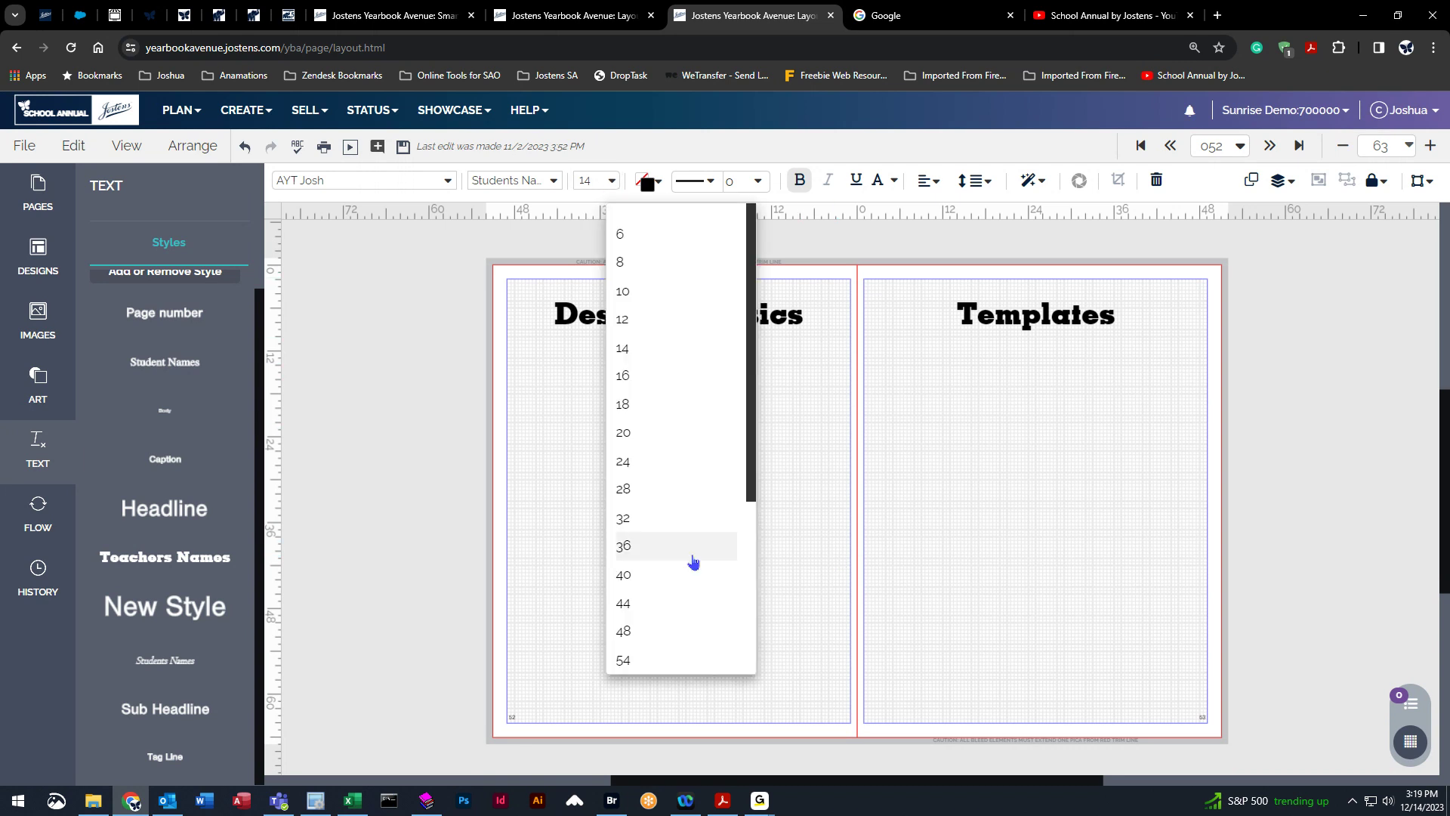
click(670, 545)
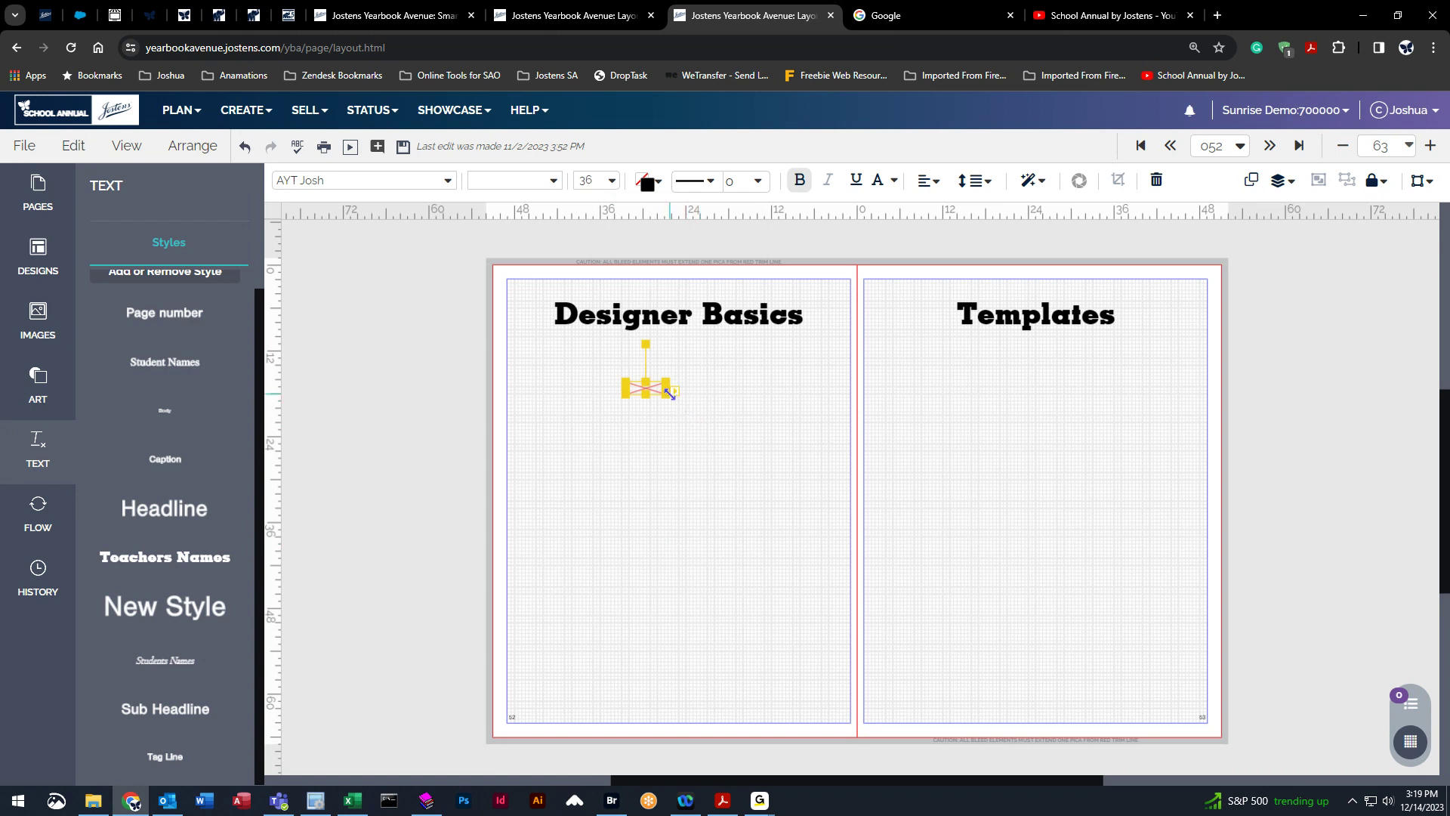
click(720, 470)
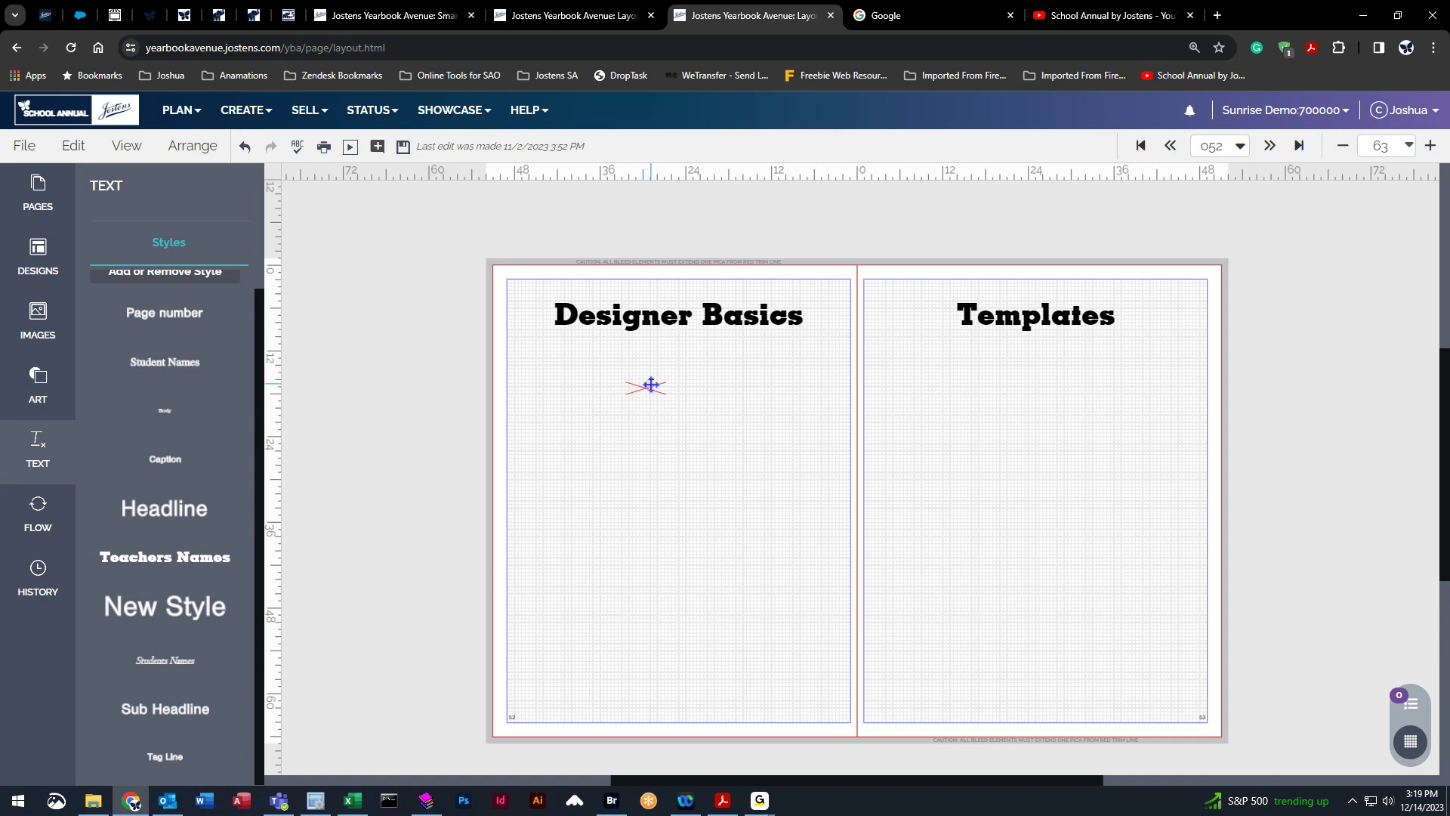
Move the text box just below the Designer Basics heading.
click(668, 380)
drag(667, 393, 583, 357)
click(695, 413)
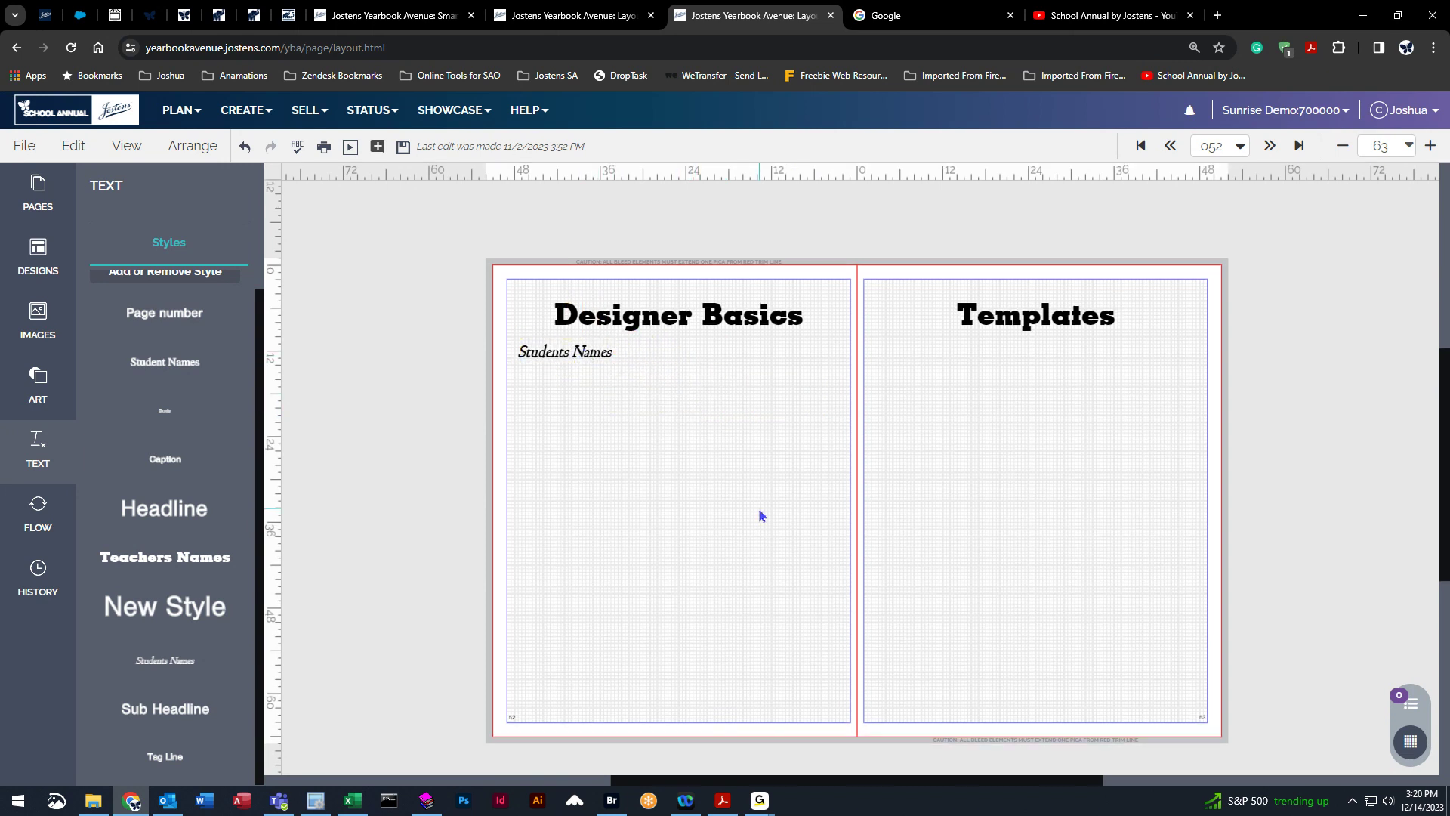
Change the text box's font to AYT Missouri Heavy.
click(579, 352)
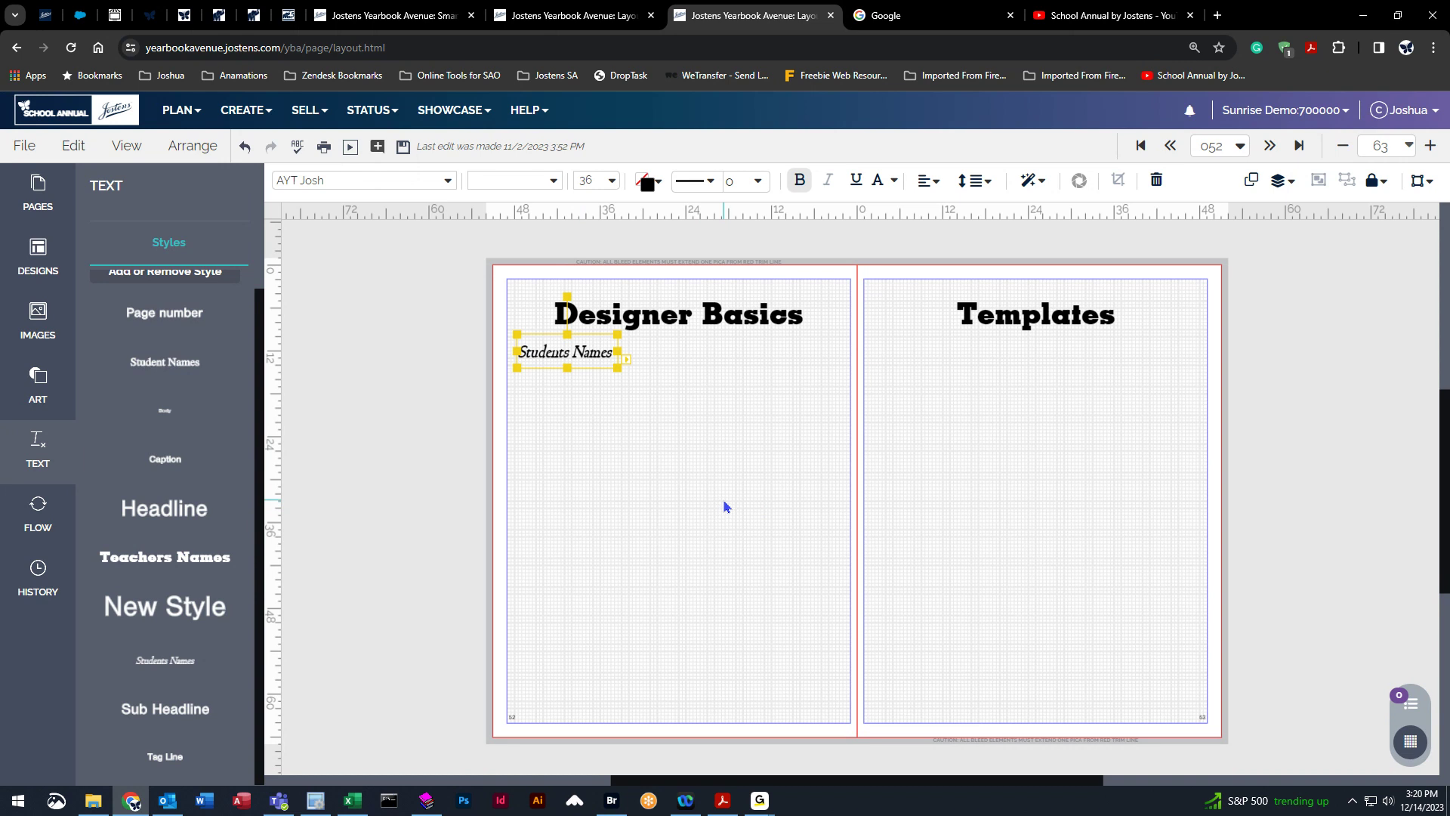
click(427, 181)
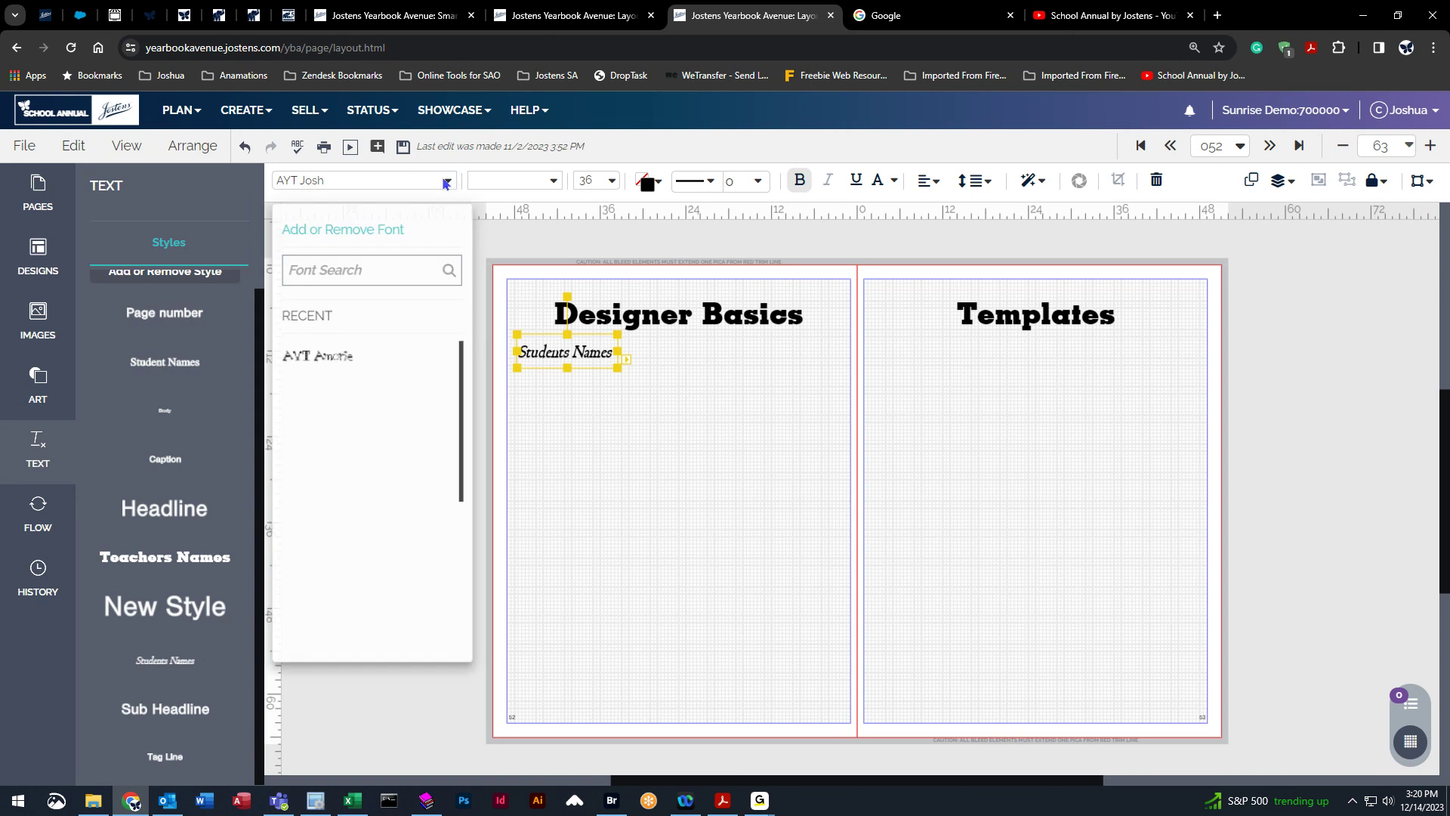
scroll(416, 562, down, 5)
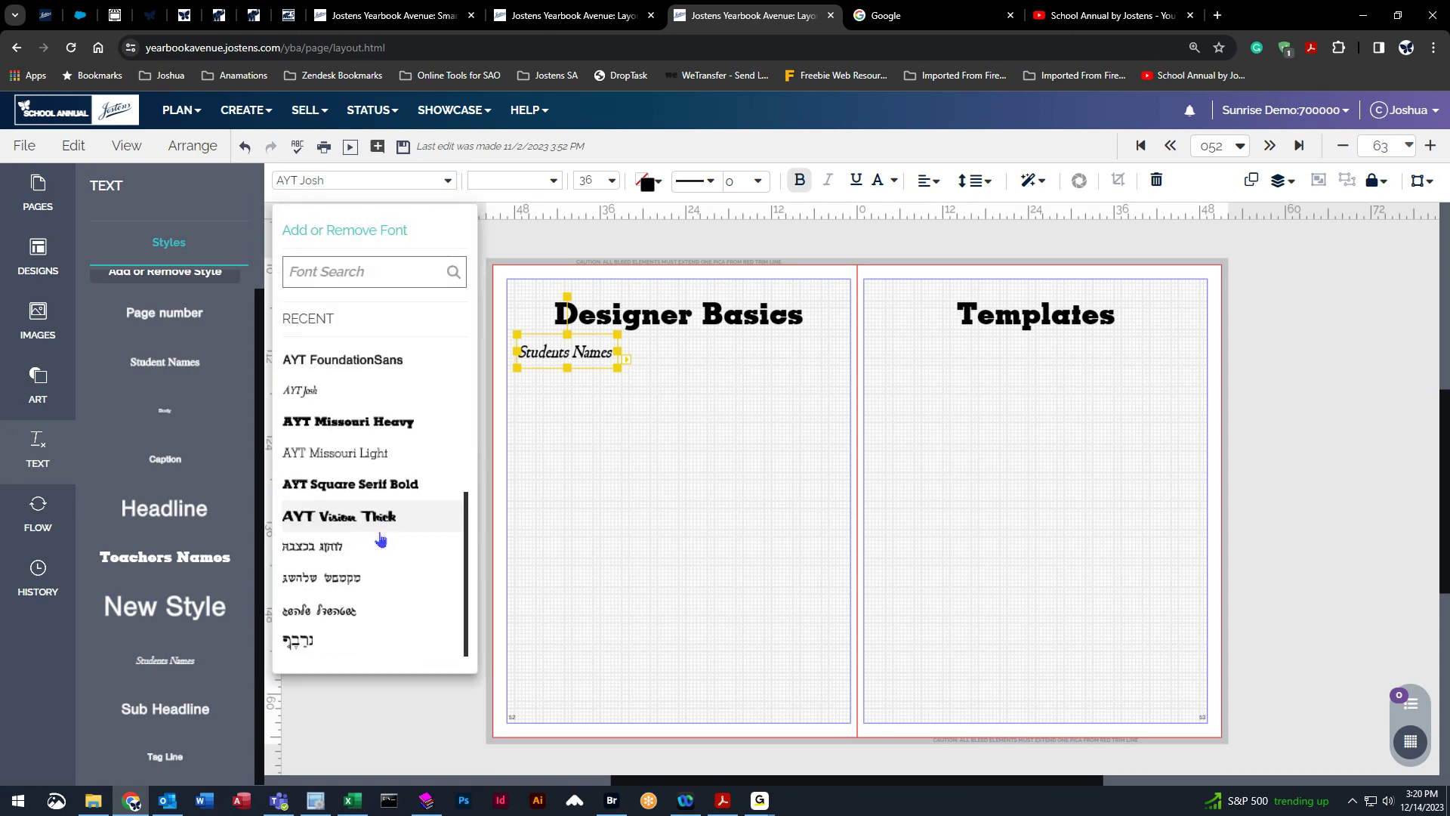
click(353, 421)
Widen the text box so the whole Students Names text fits on one line.
click(620, 350)
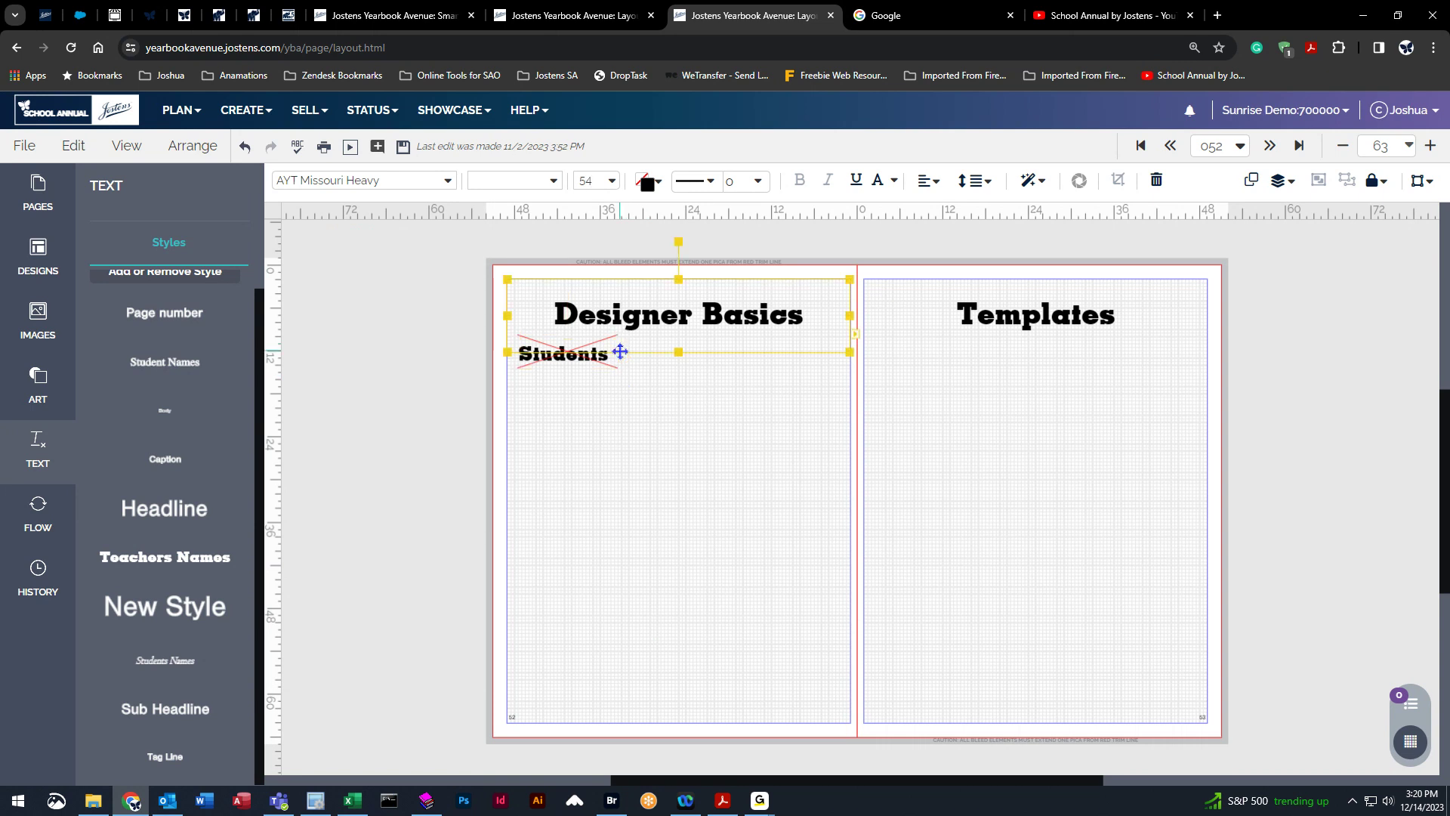
click(605, 358)
drag(617, 352, 720, 355)
Try applying the Students Names style to the text box, then undo it.
click(547, 180)
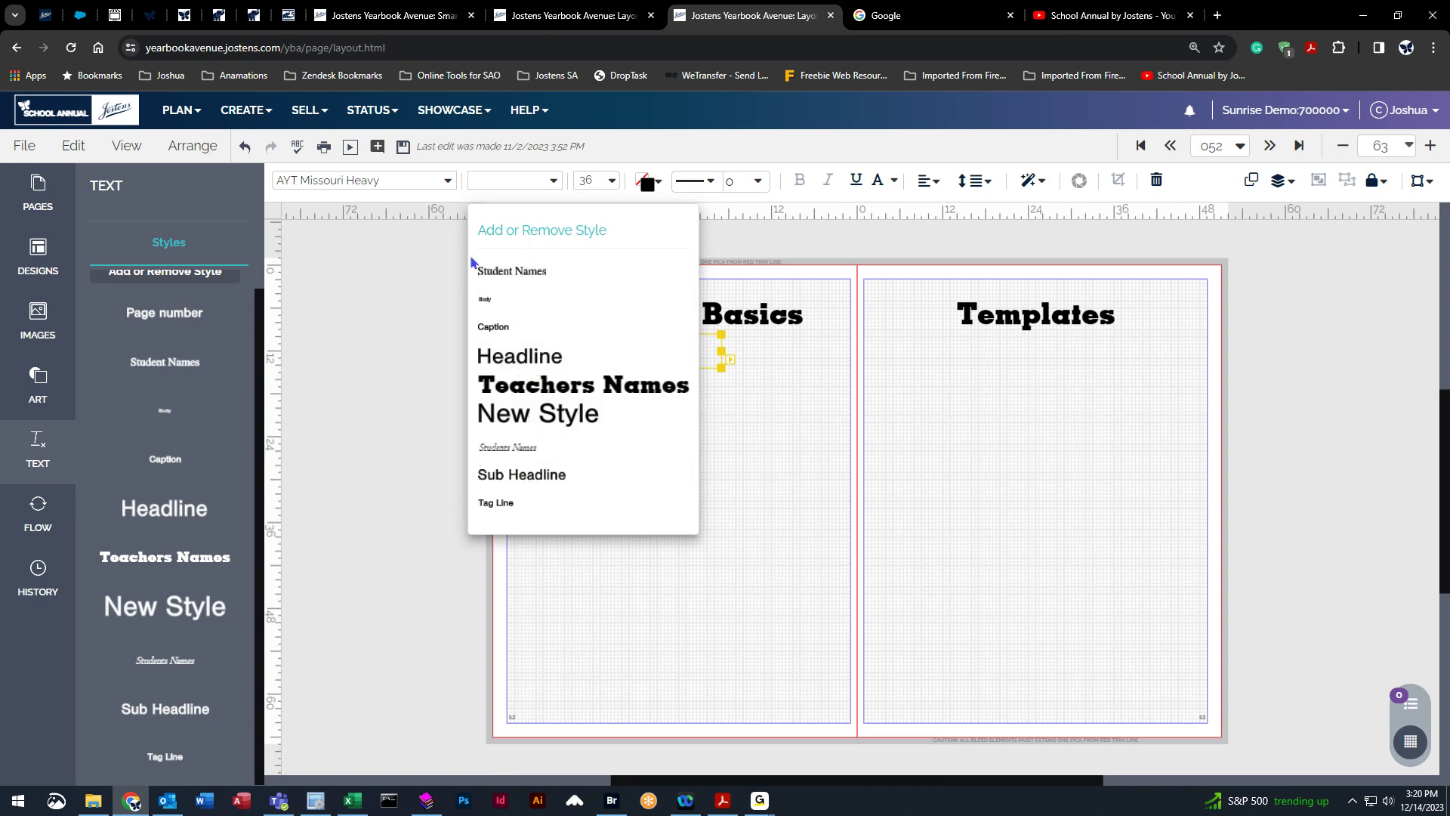
click(519, 451)
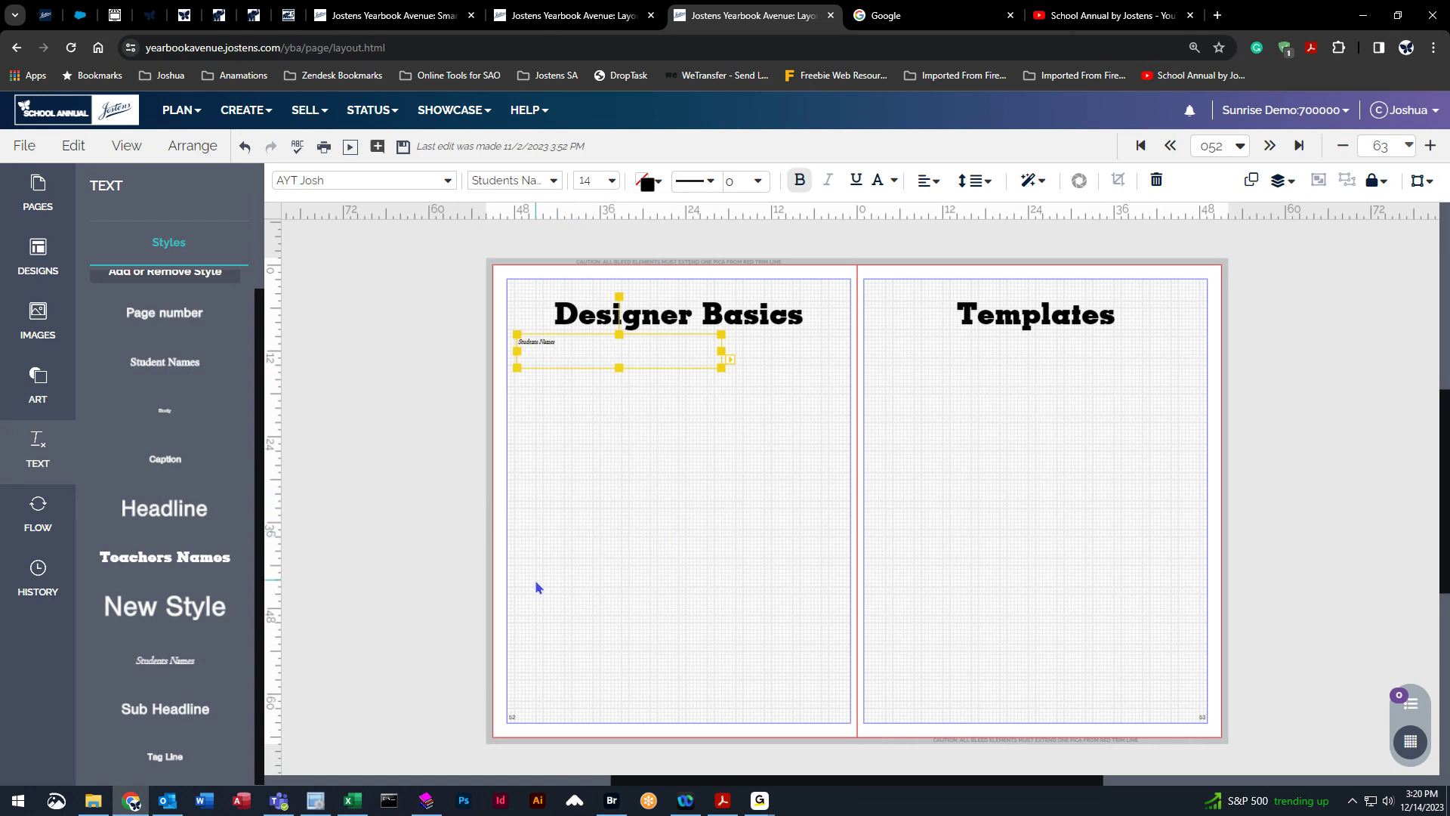
click(244, 146)
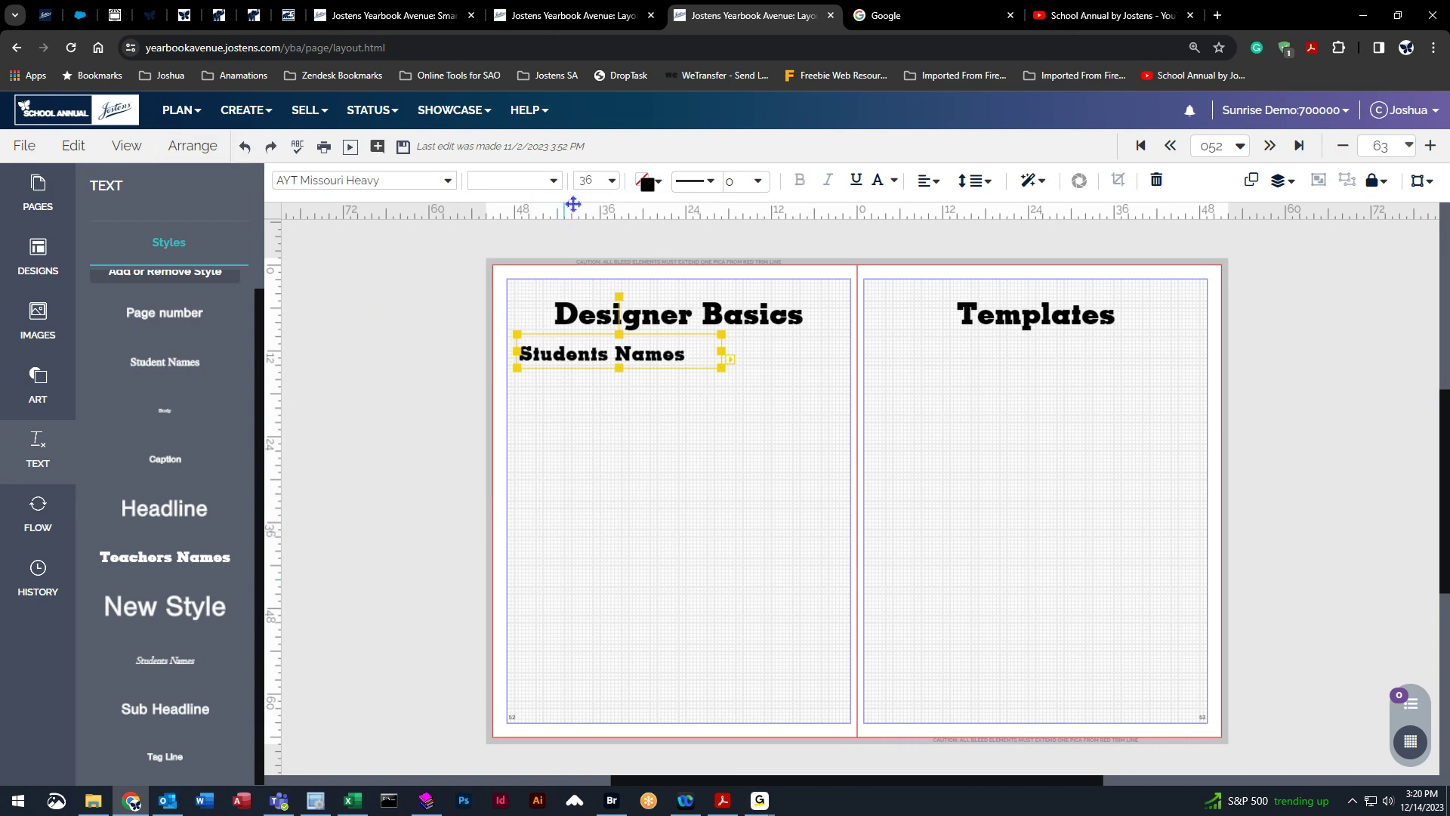
Set the text fill colour to a slate blue from the Classic palette.
click(611, 180)
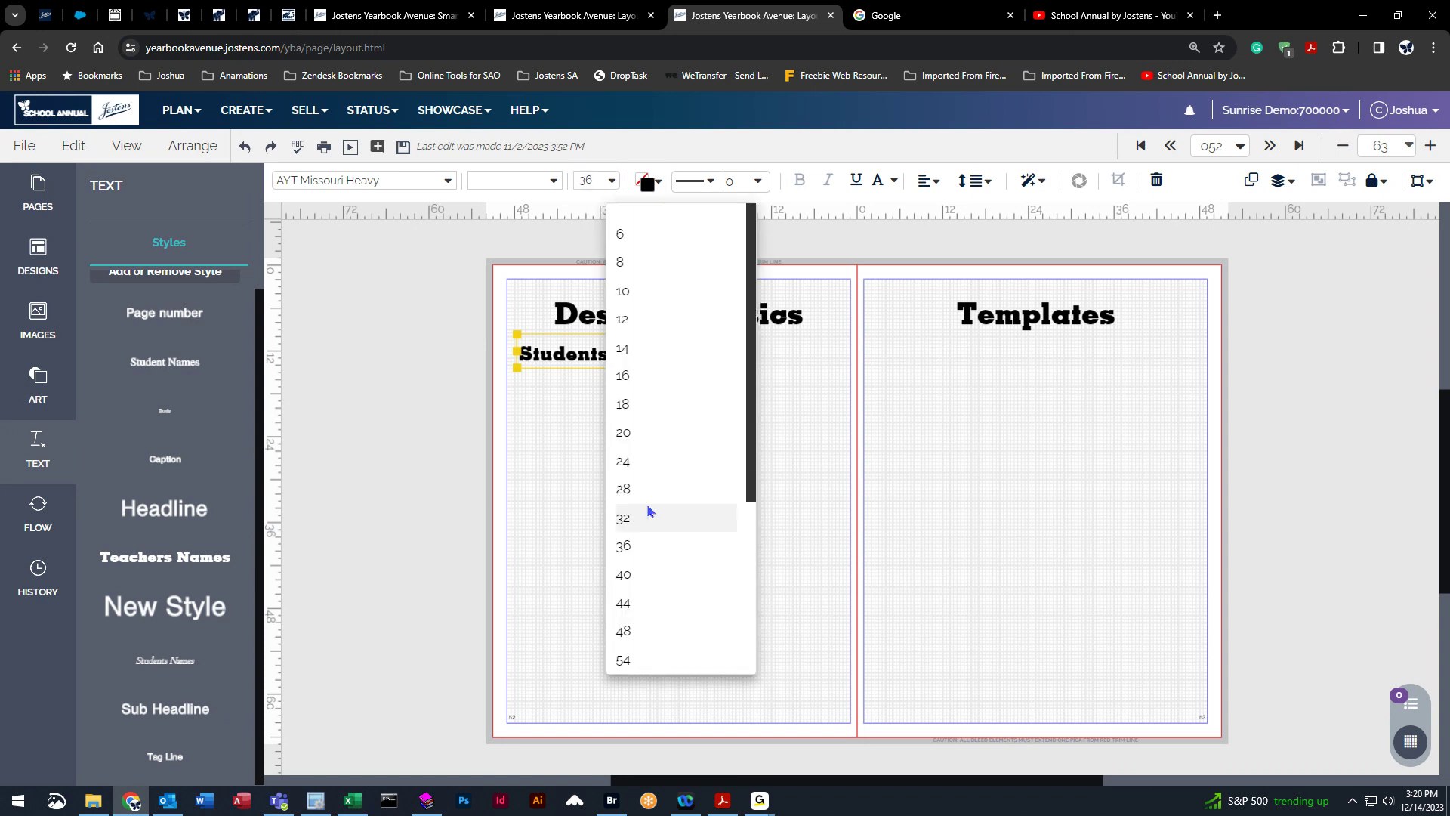
click(648, 183)
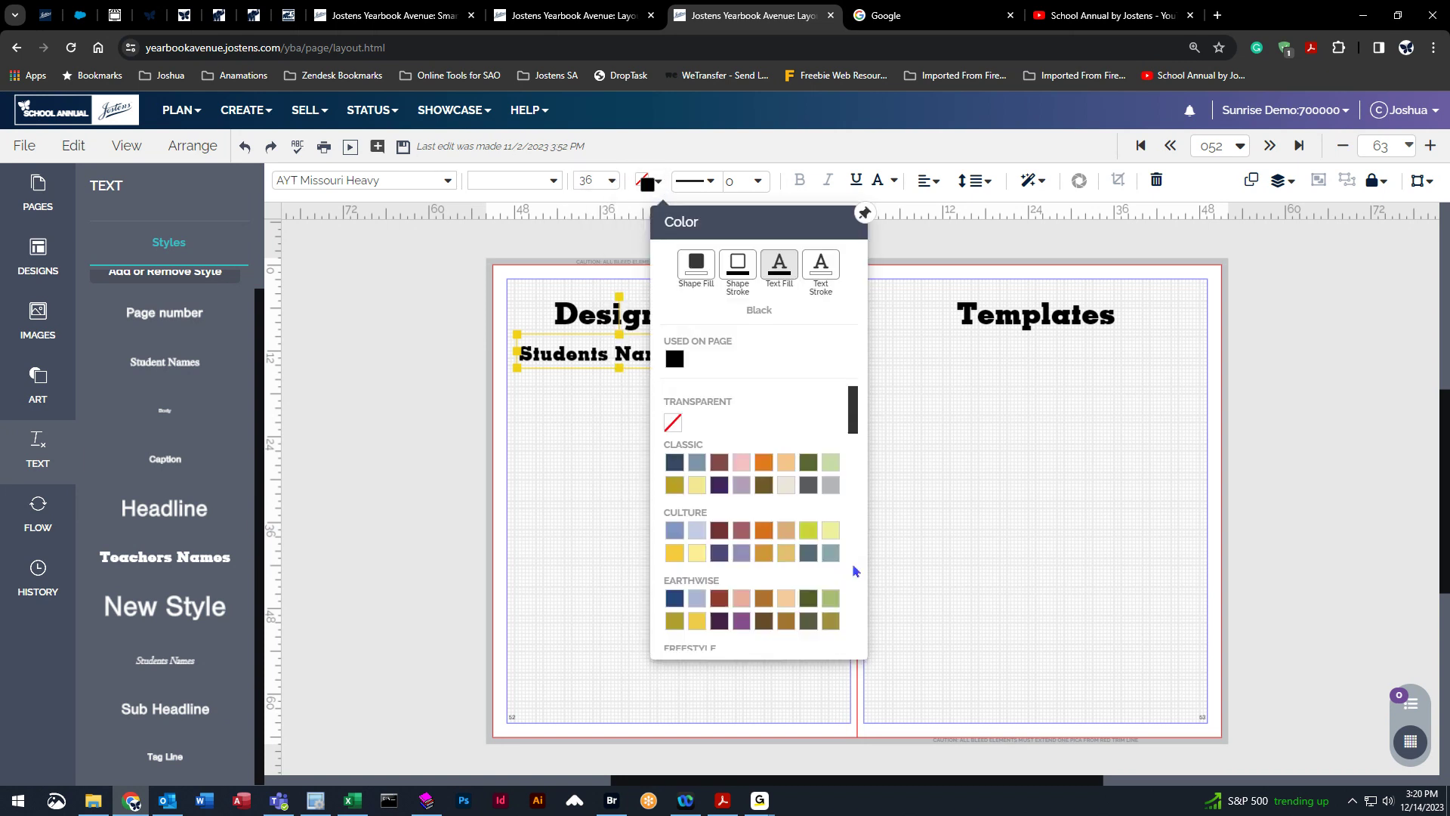
click(696, 462)
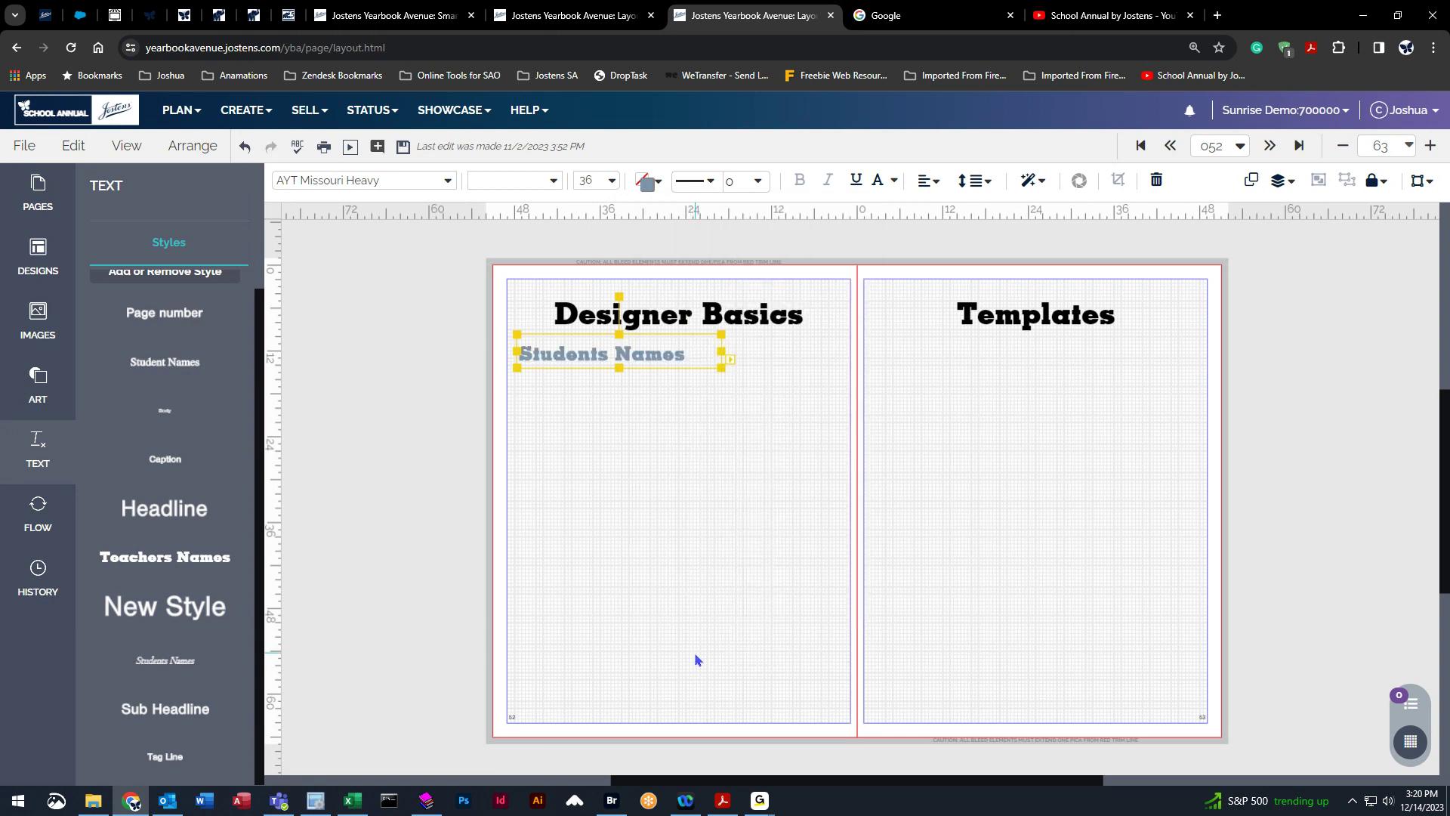
Add a text stroke and a coloured shape stroke outline to the text box.
click(647, 184)
click(831, 272)
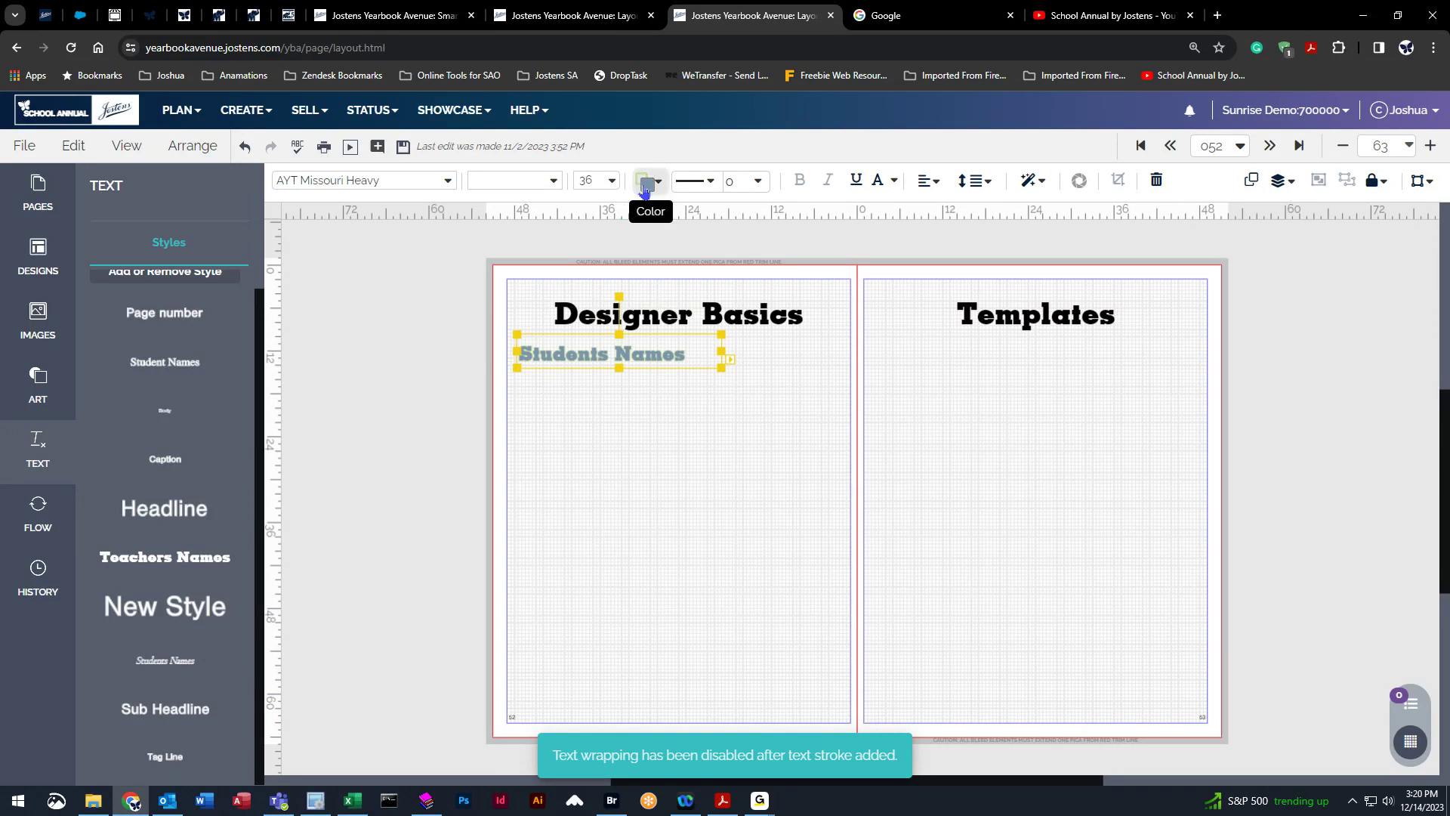
click(647, 182)
click(747, 261)
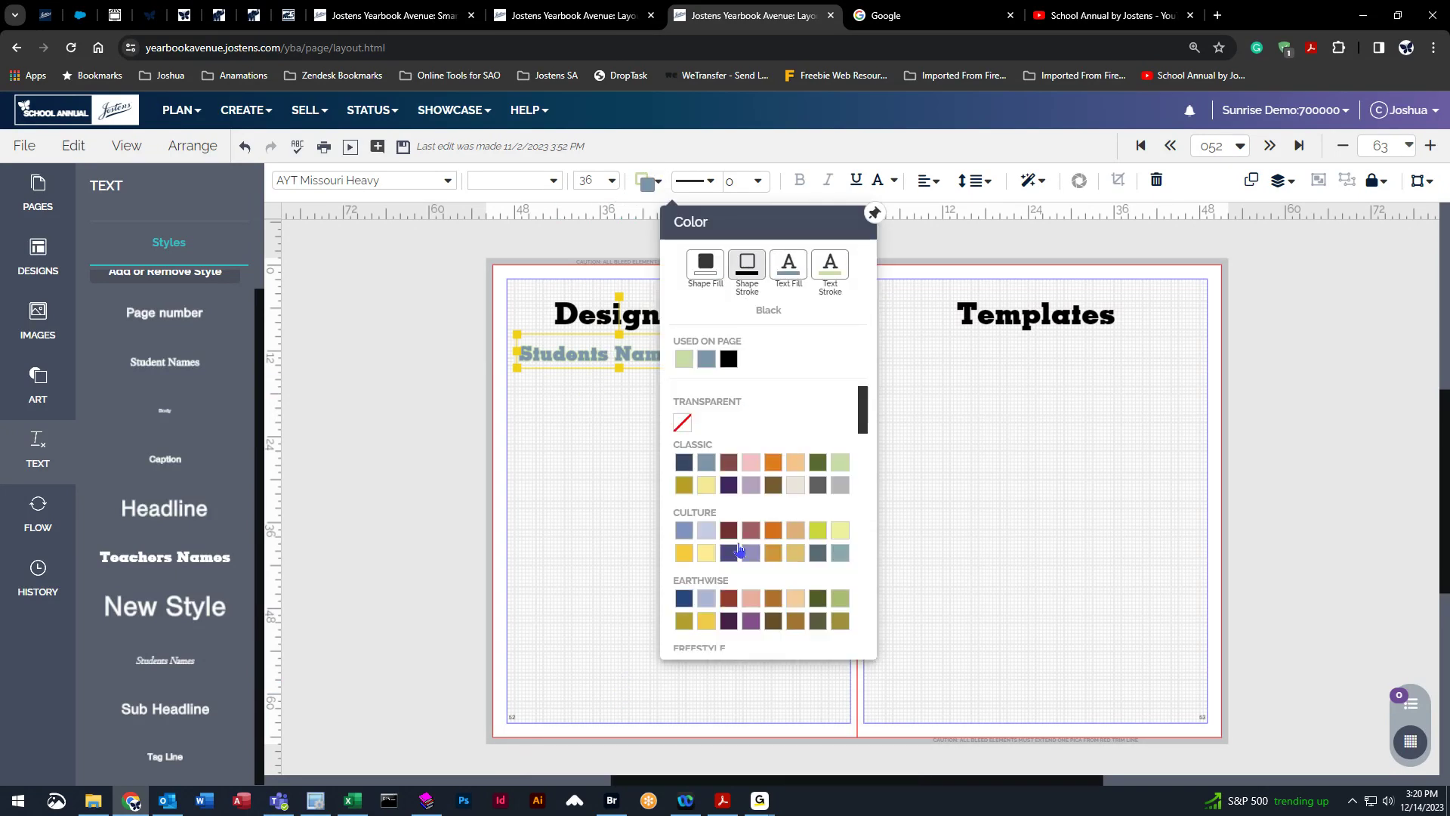
click(751, 599)
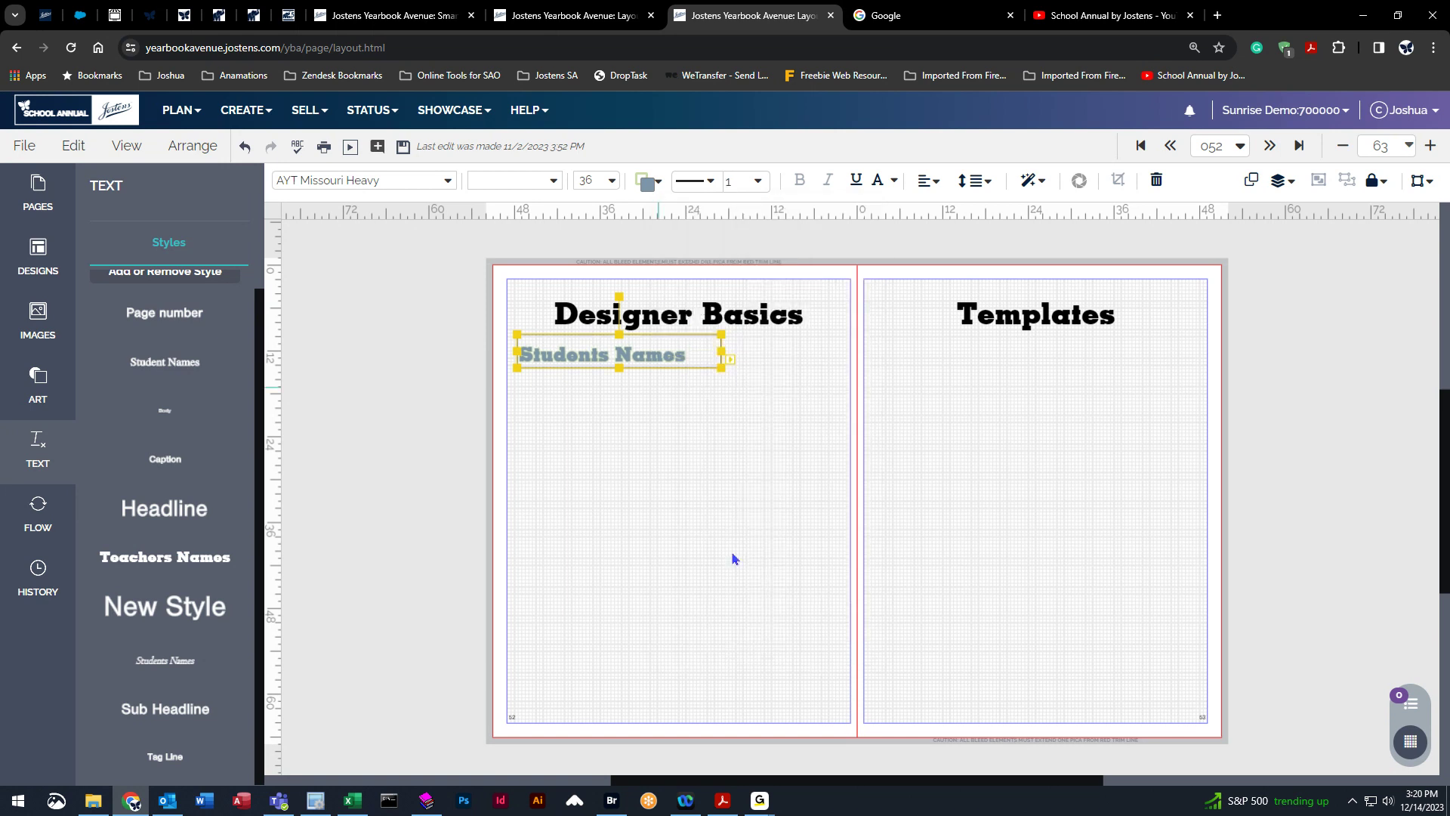
Fill the text box background with pink from the Classic palette.
click(648, 182)
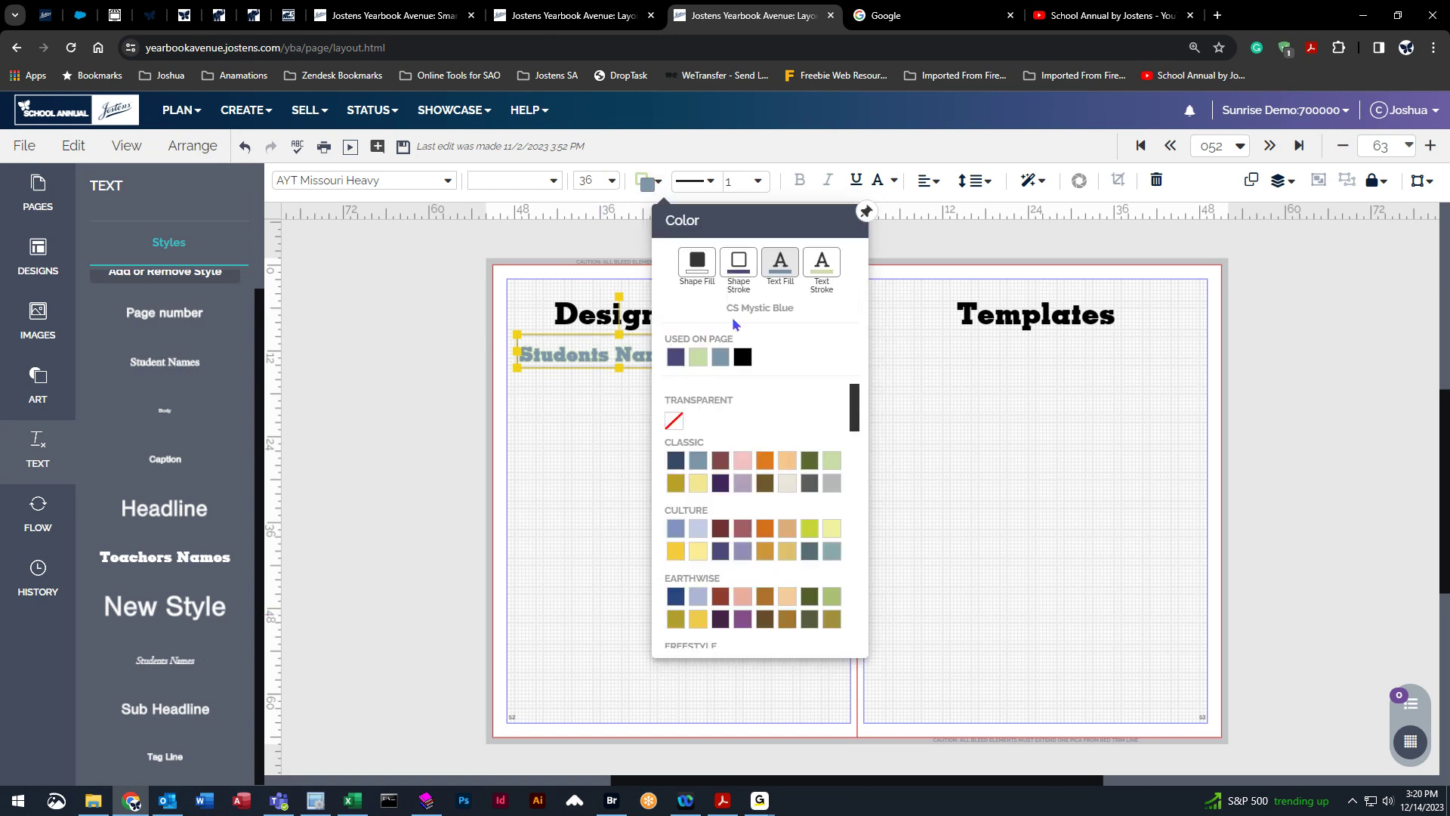
click(699, 273)
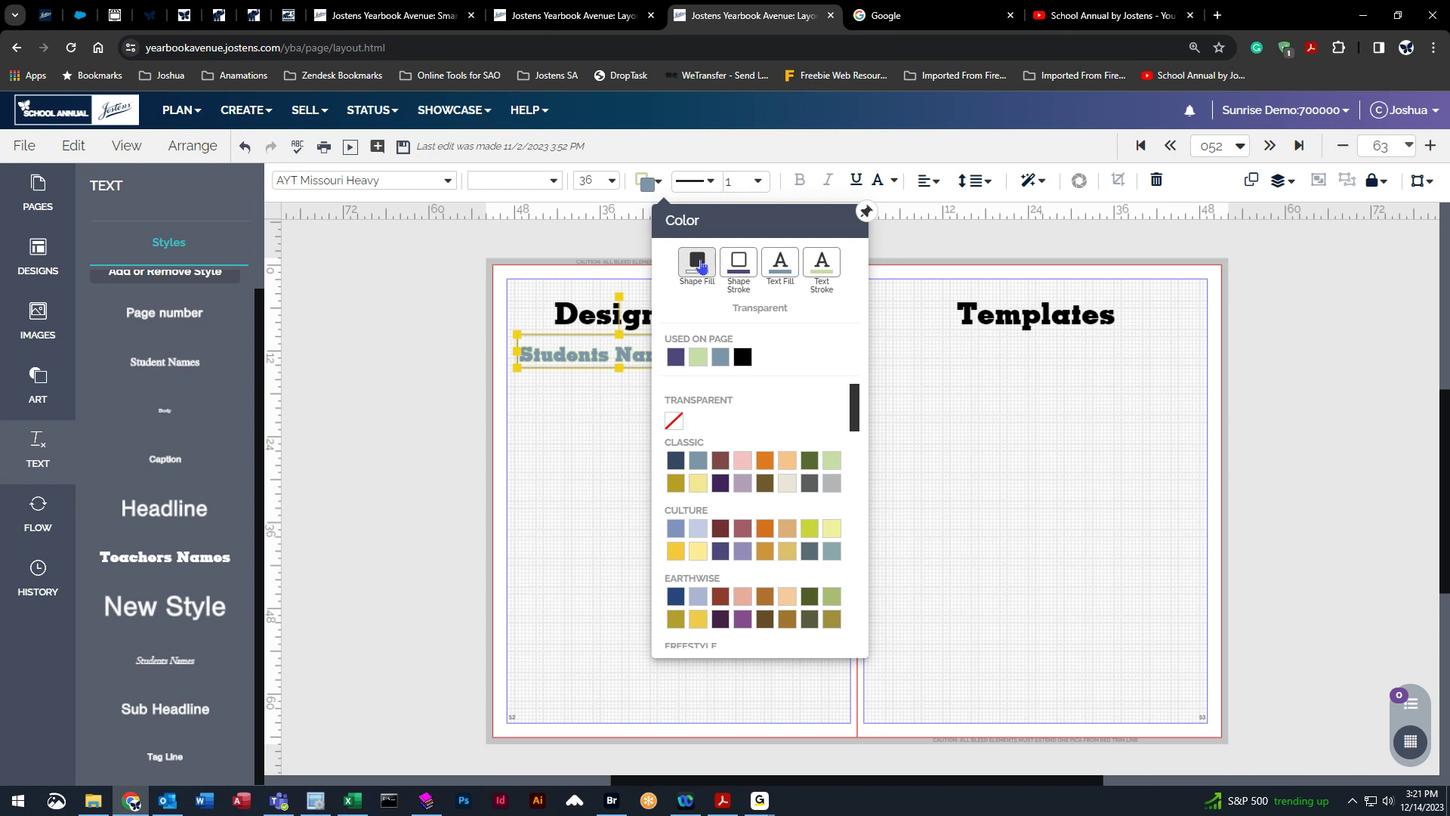
click(744, 463)
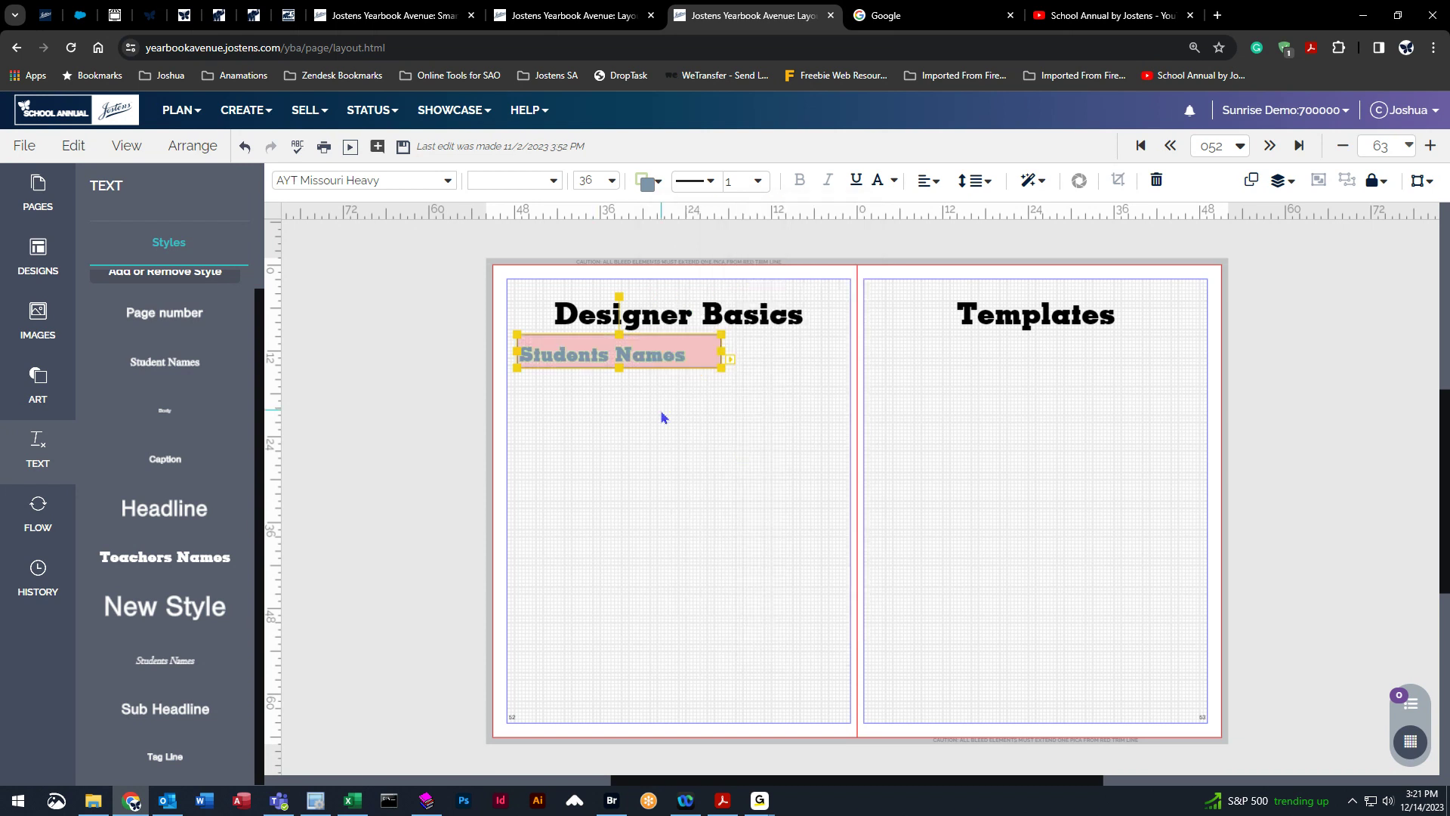
click(677, 487)
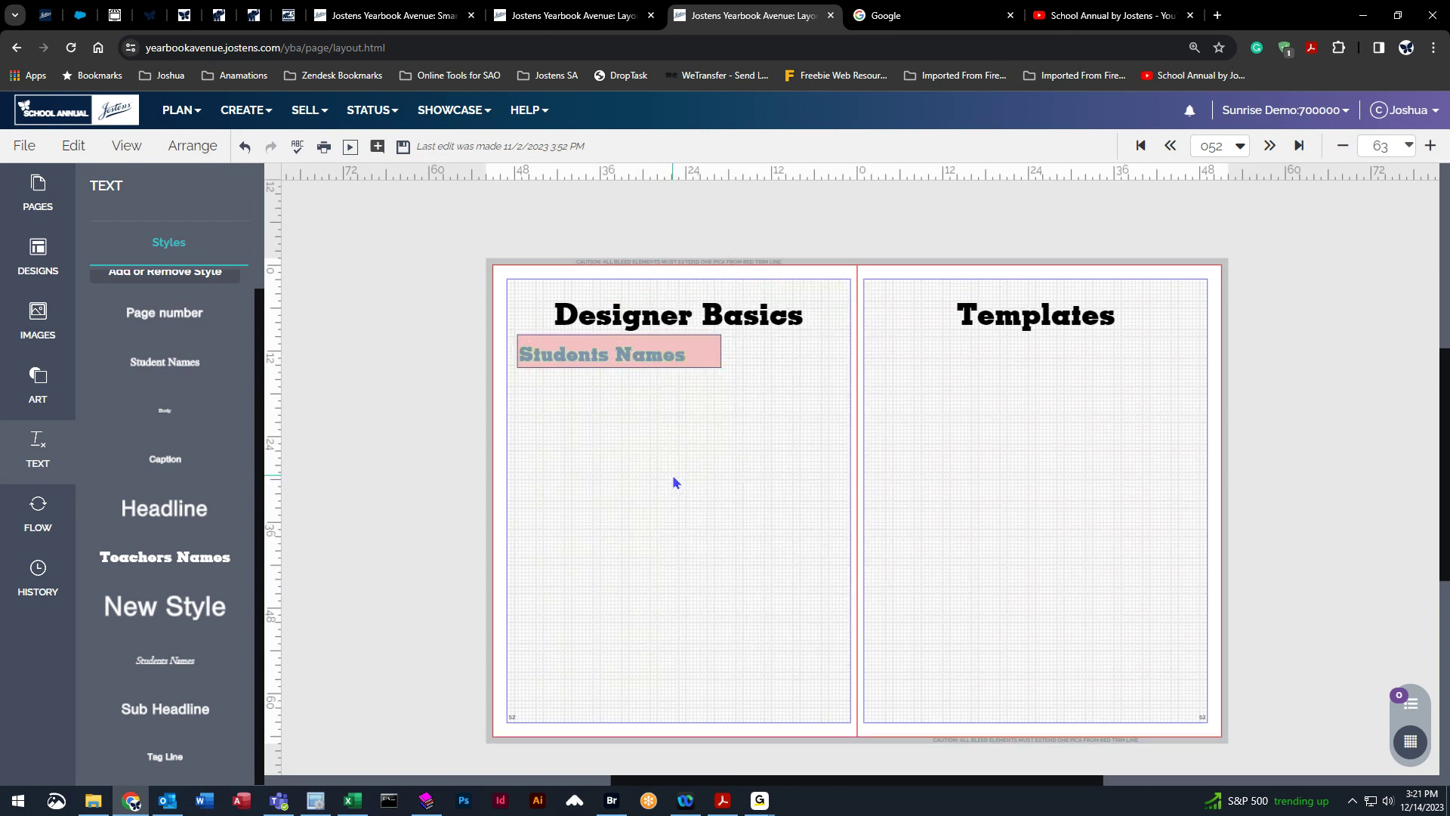
Nudge the text box down slightly and center its text horizontally and vertically.
click(614, 349)
drag(617, 349, 619, 365)
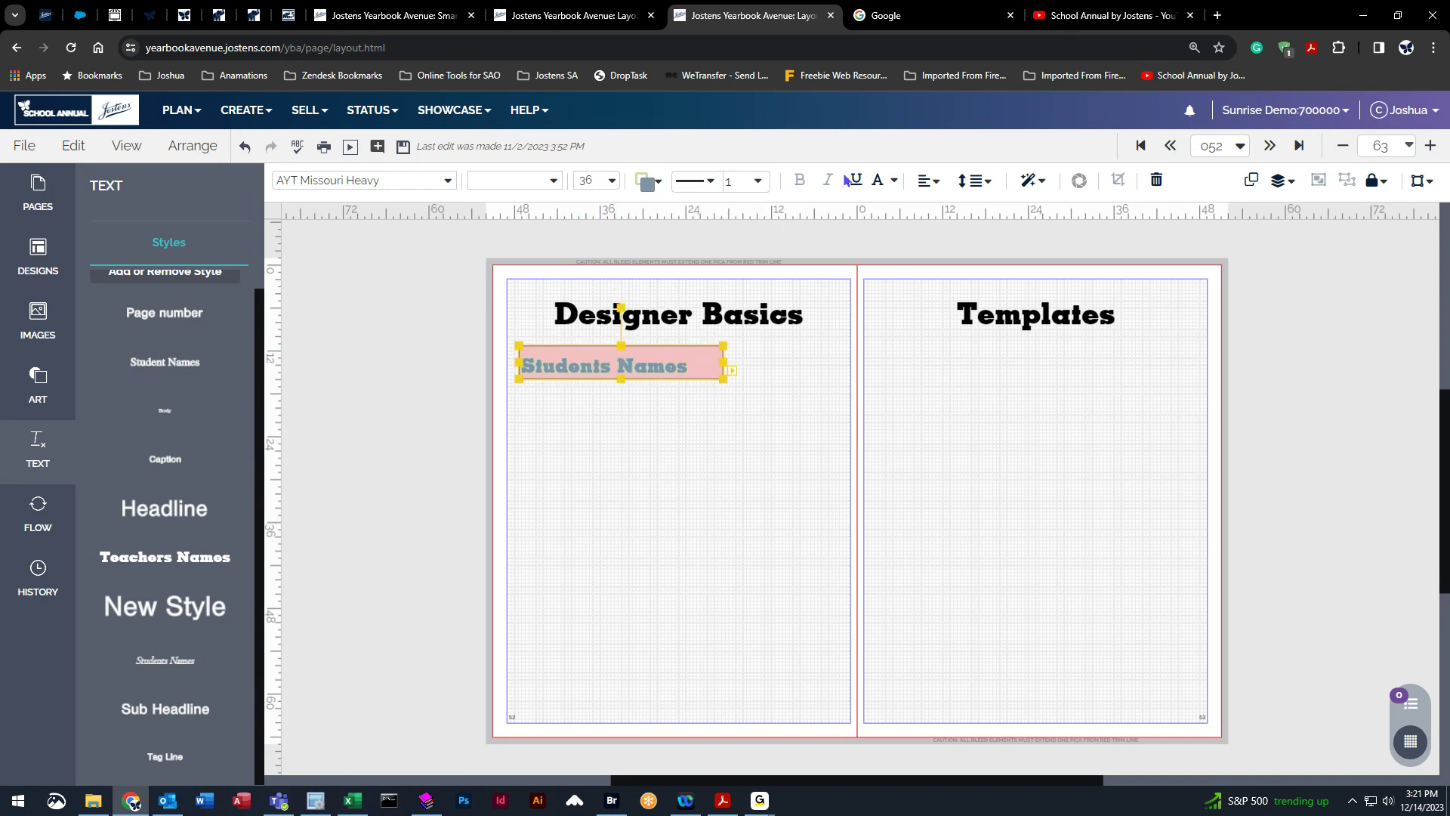
click(936, 184)
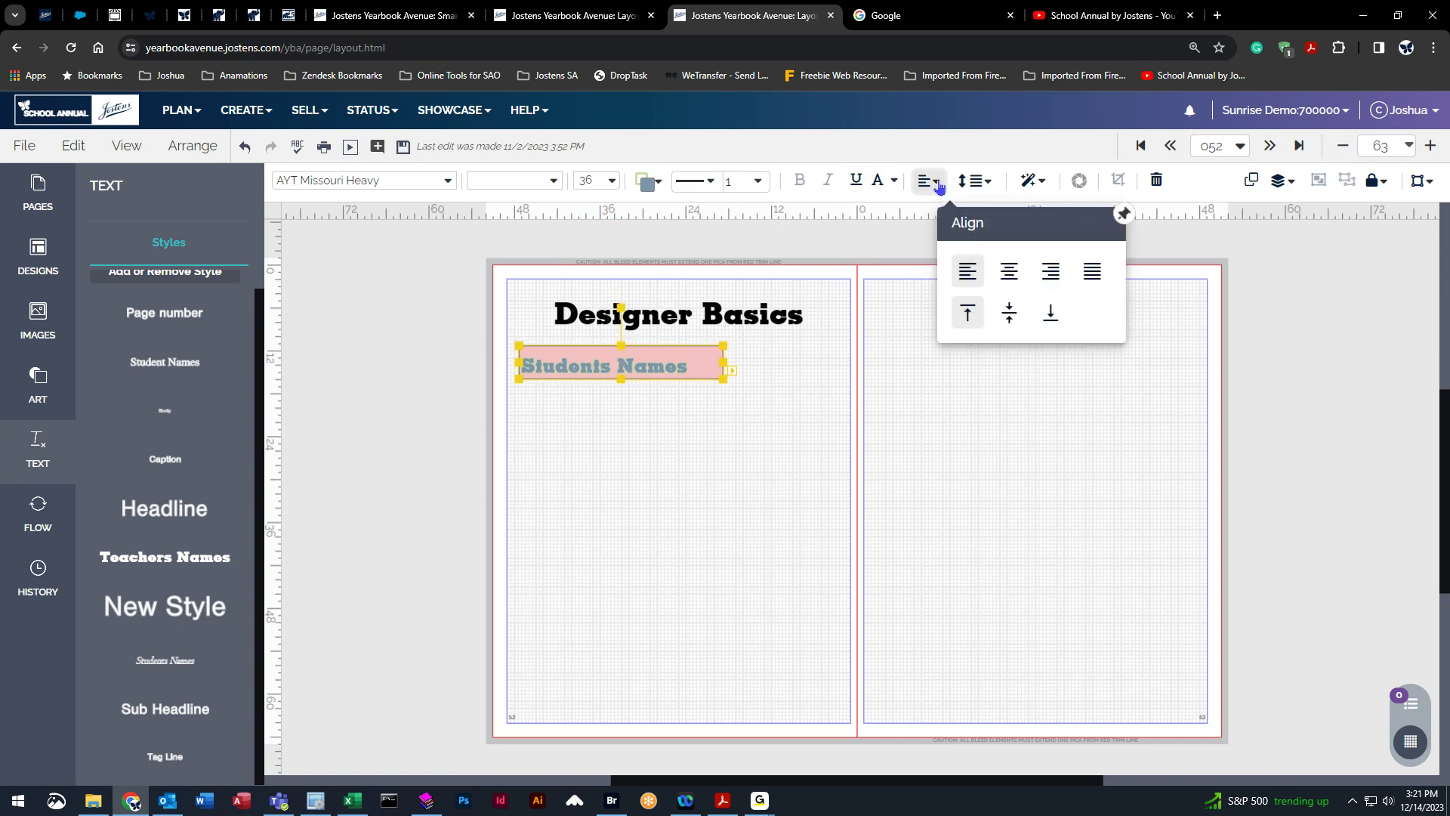
click(1017, 276)
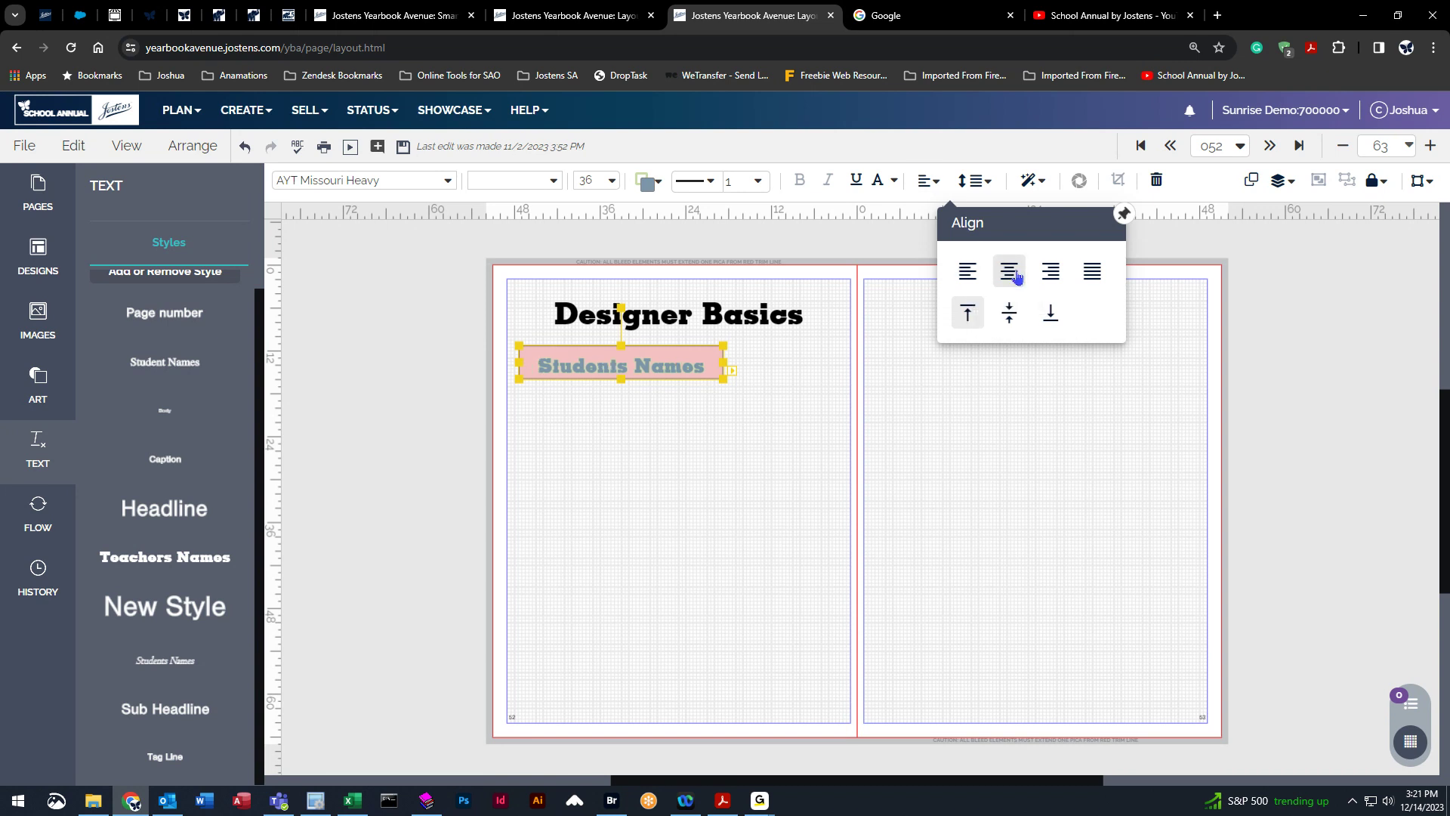
click(1017, 317)
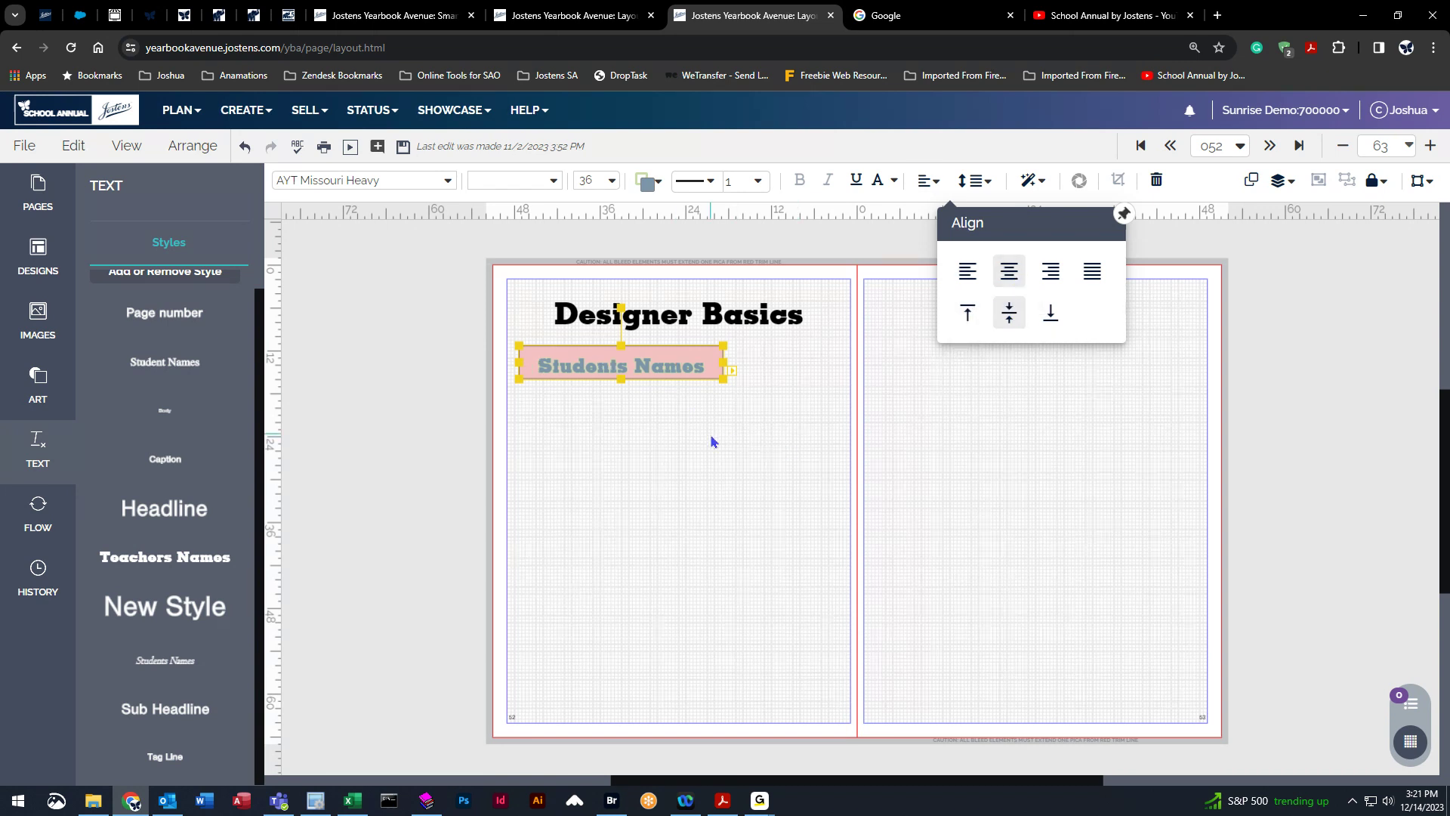
Reduce the line spacing to 0.87 while stretching the text box taller and shrinking it back.
click(976, 181)
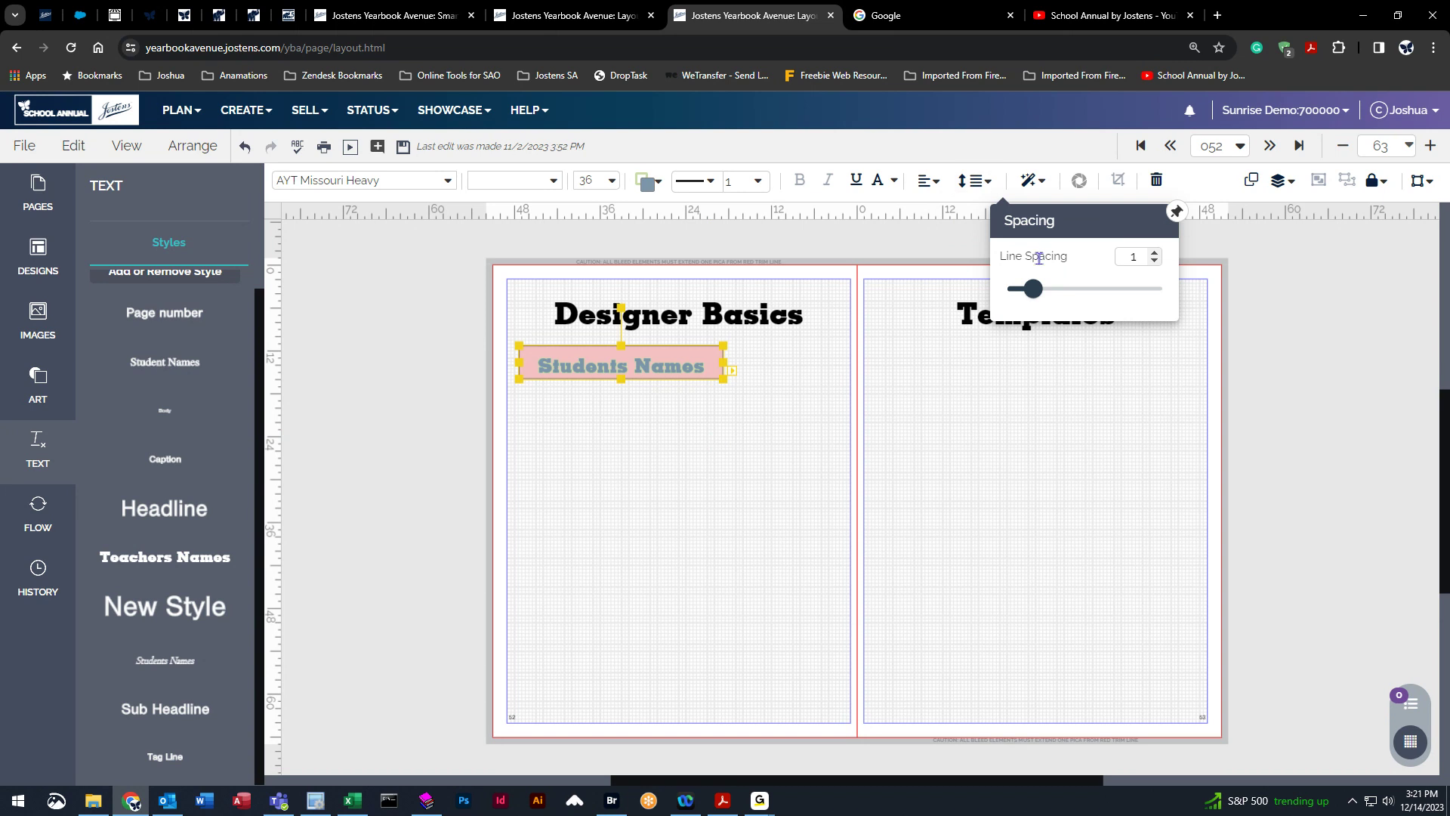
drag(1033, 289, 1069, 300)
drag(621, 379, 635, 693)
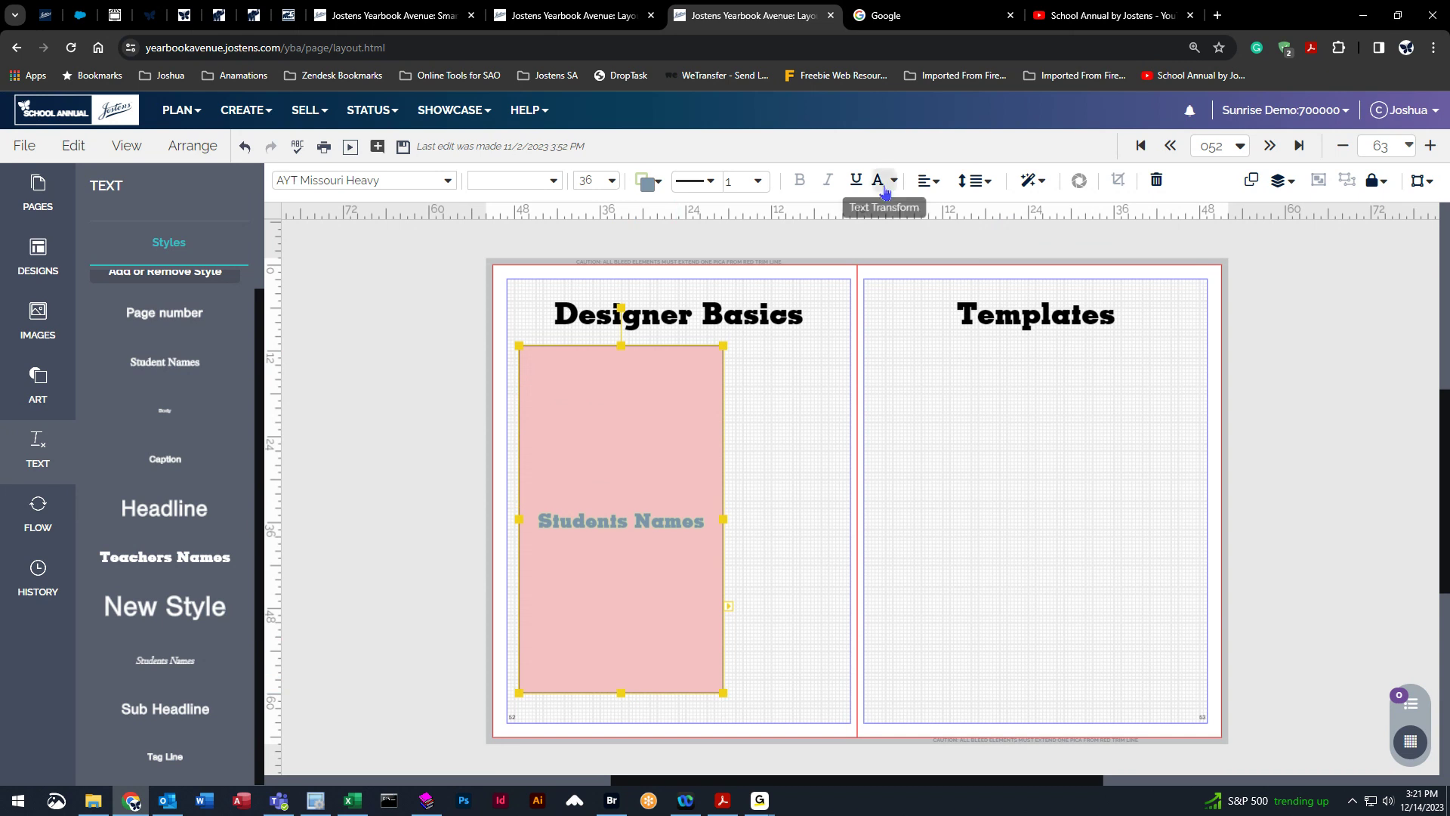
click(974, 188)
mouse_move(1021, 298)
mouse_down()
mouse_move(1110, 296)
mouse_move(989, 301)
mouse_move(1031, 305)
mouse_move(999, 310)
mouse_up()
drag(621, 692, 623, 417)
click(974, 181)
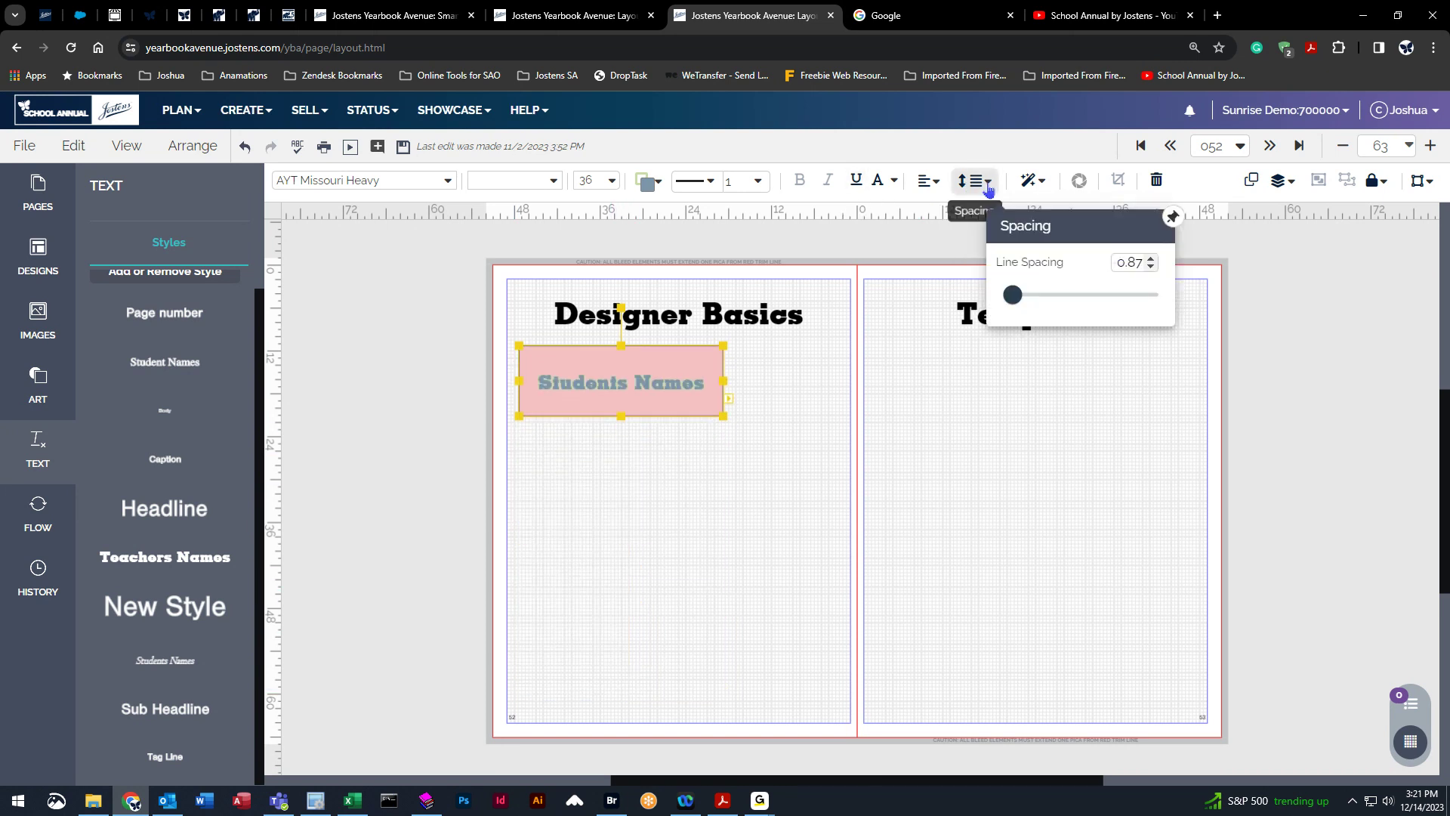
Shrink the text box's height so it fits the single line of Students Names text.
mouse_move(1015, 305)
mouse_down()
mouse_move(1037, 305)
mouse_move(992, 305)
mouse_up()
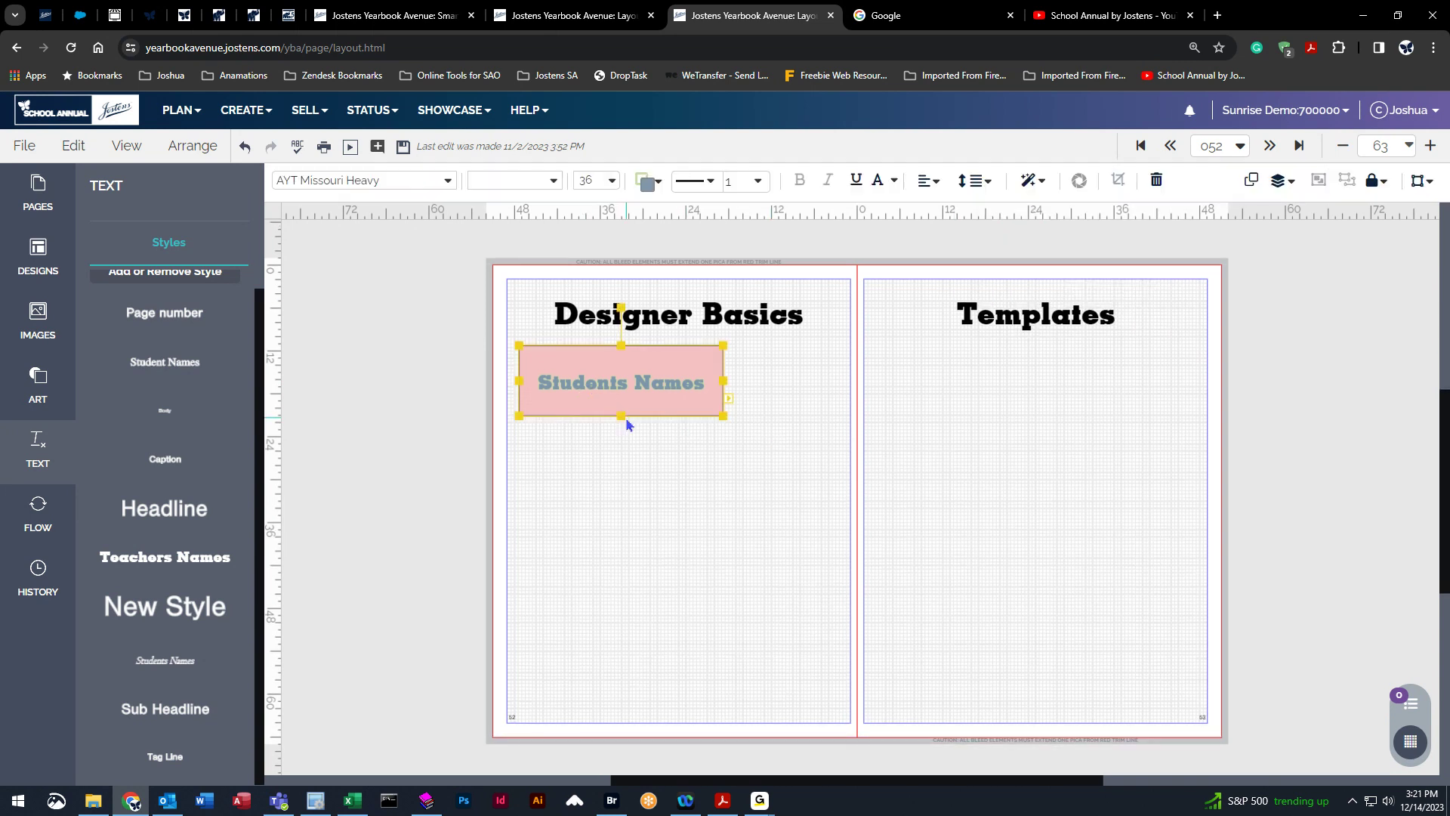
drag(622, 414, 622, 379)
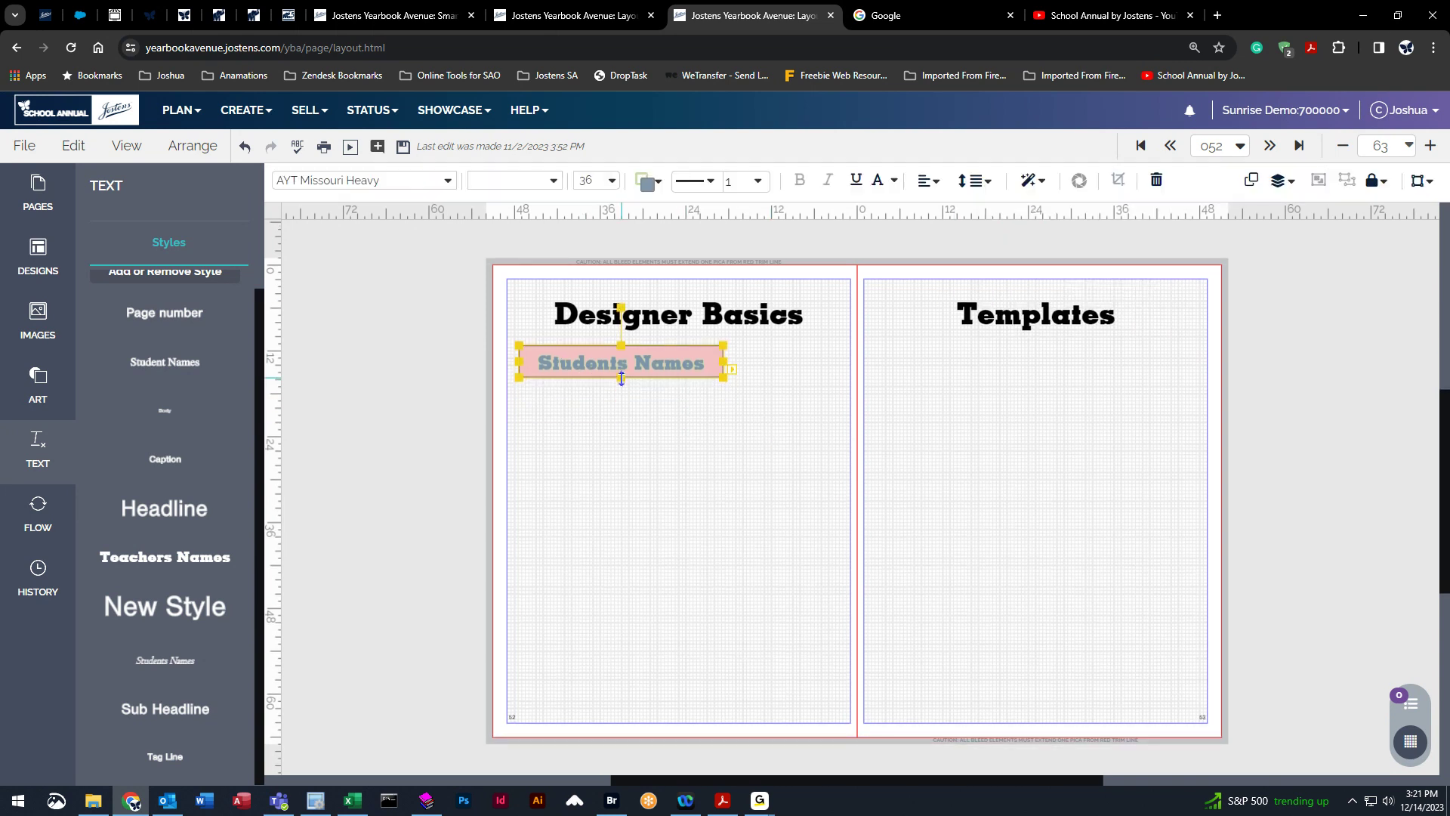
Open Format and Effects for the text box and turn on a drop shadow.
click(1039, 184)
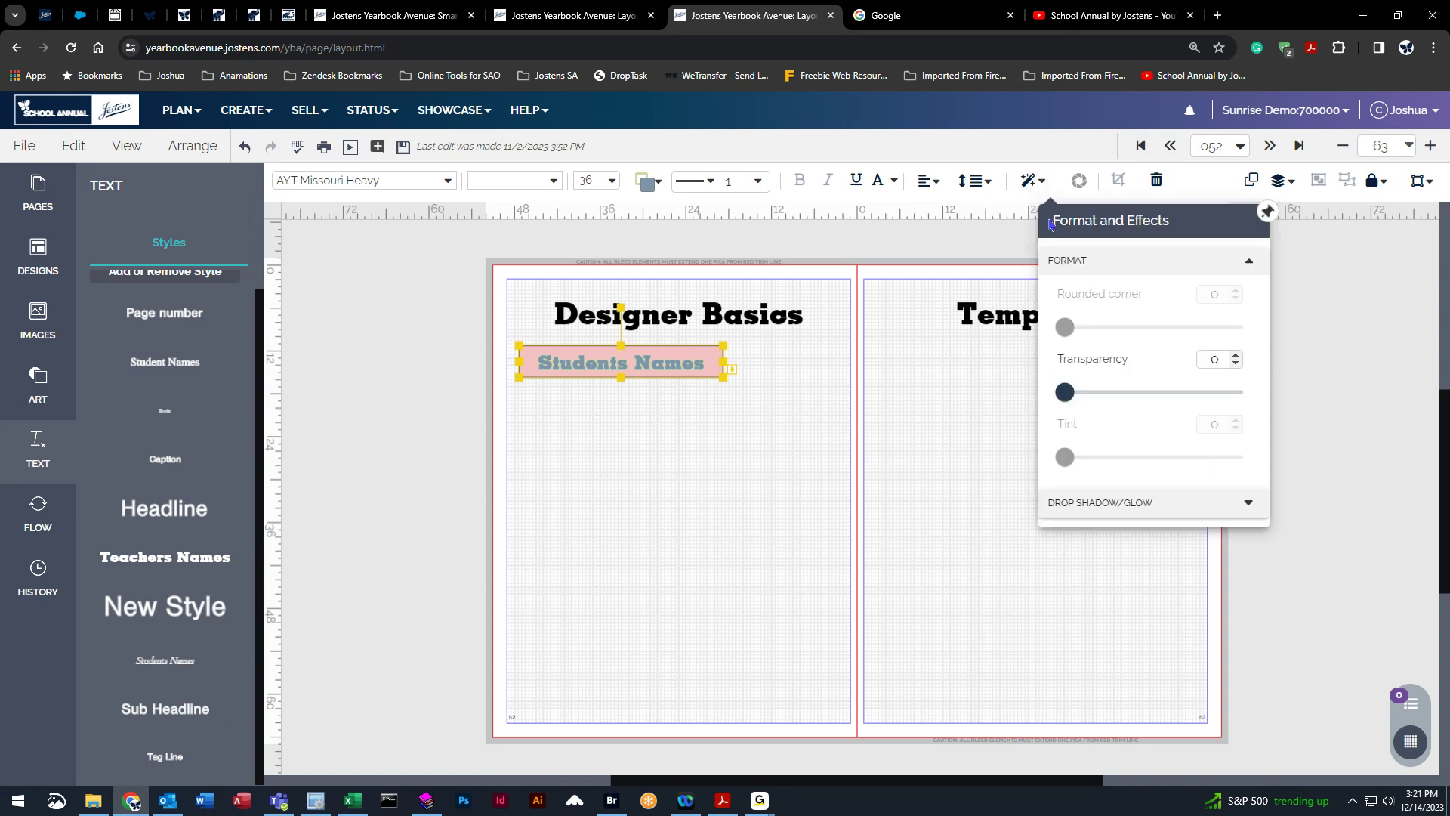
drag(1067, 405, 995, 397)
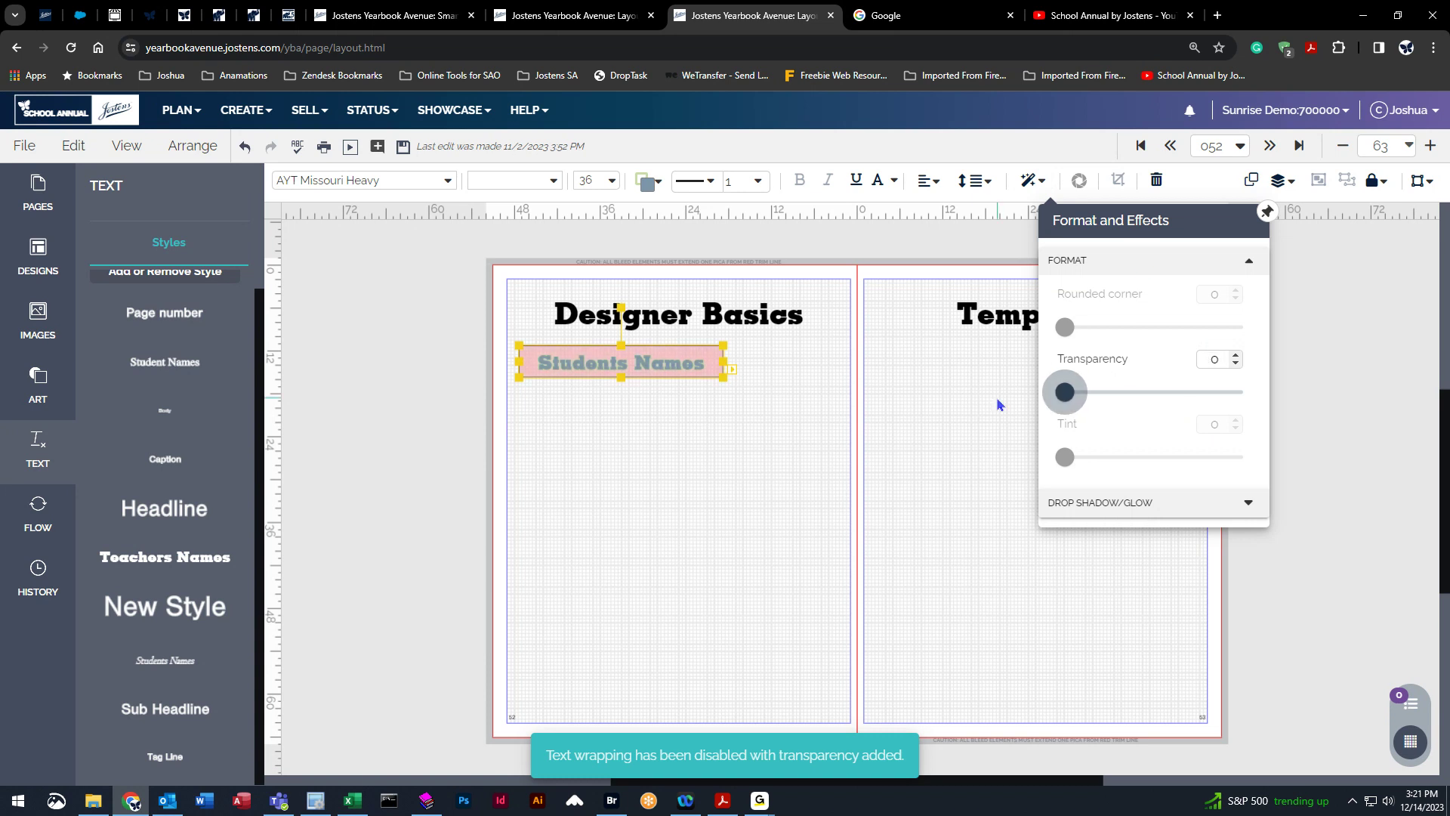
click(1130, 505)
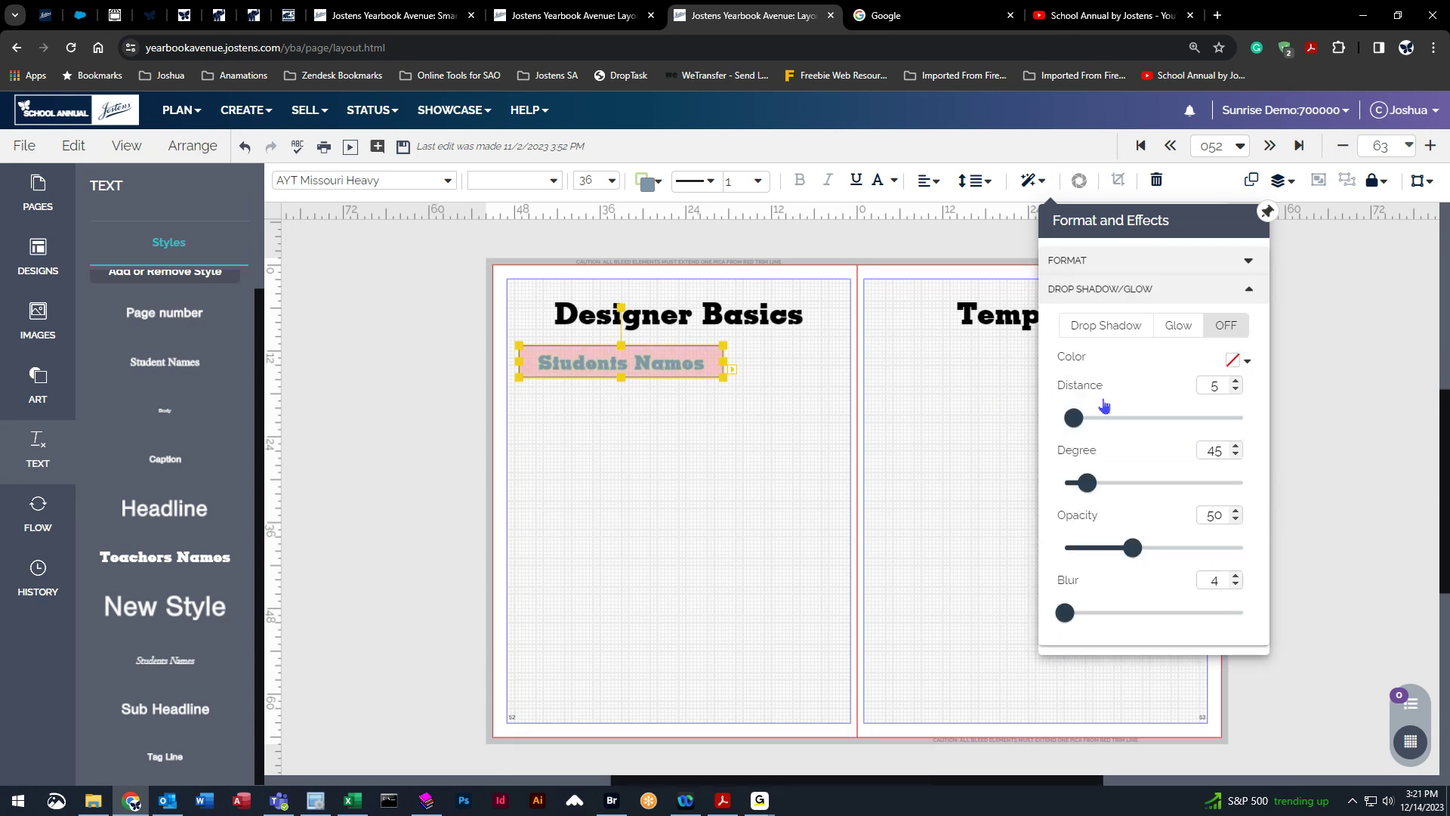
click(1111, 326)
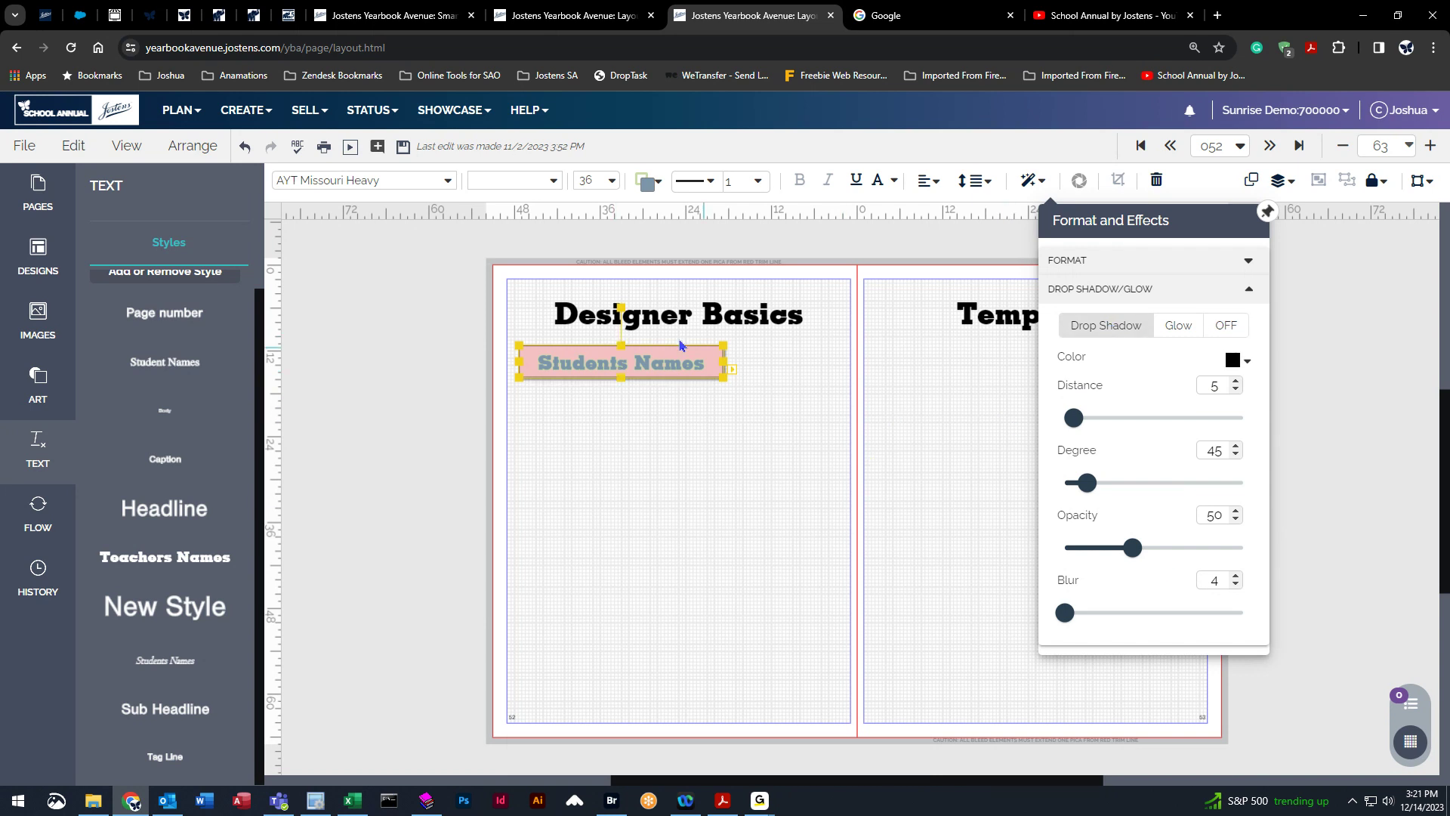
Make the text box's shape fill and shape stroke transparent.
click(648, 182)
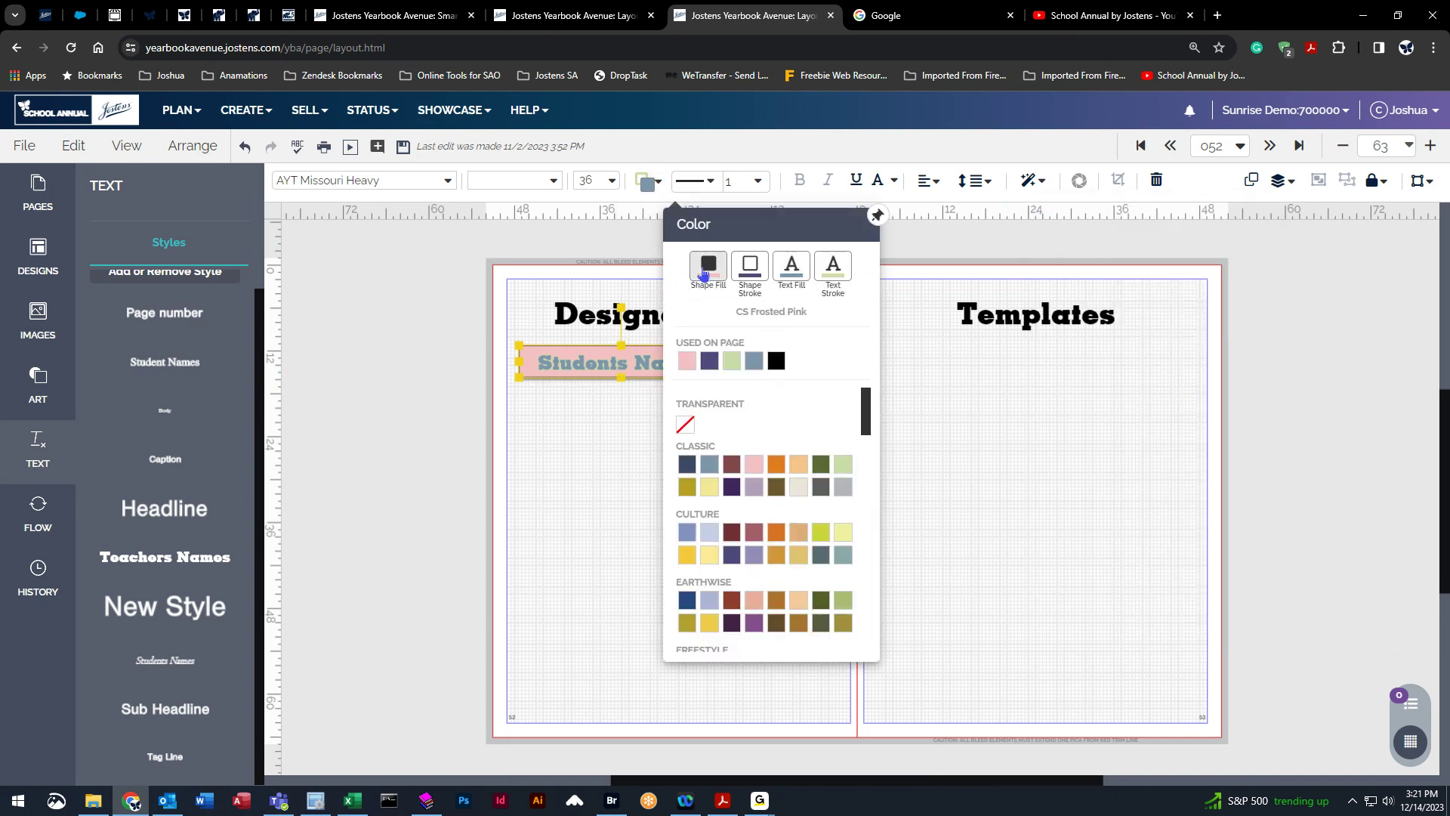
click(685, 425)
click(648, 182)
click(740, 292)
click(677, 428)
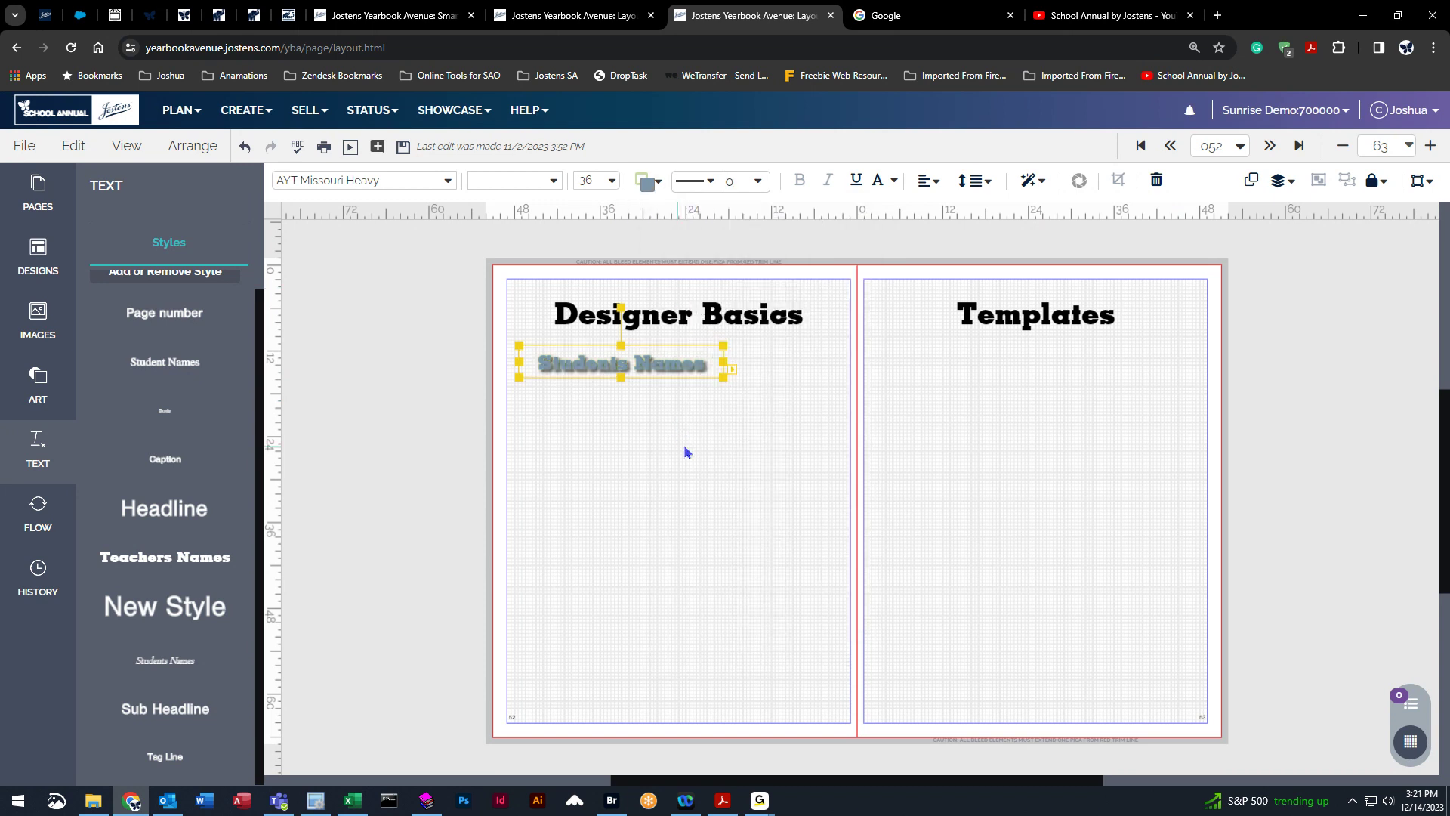
Reselect the text box and make its text stroke transparent.
click(685, 451)
click(654, 361)
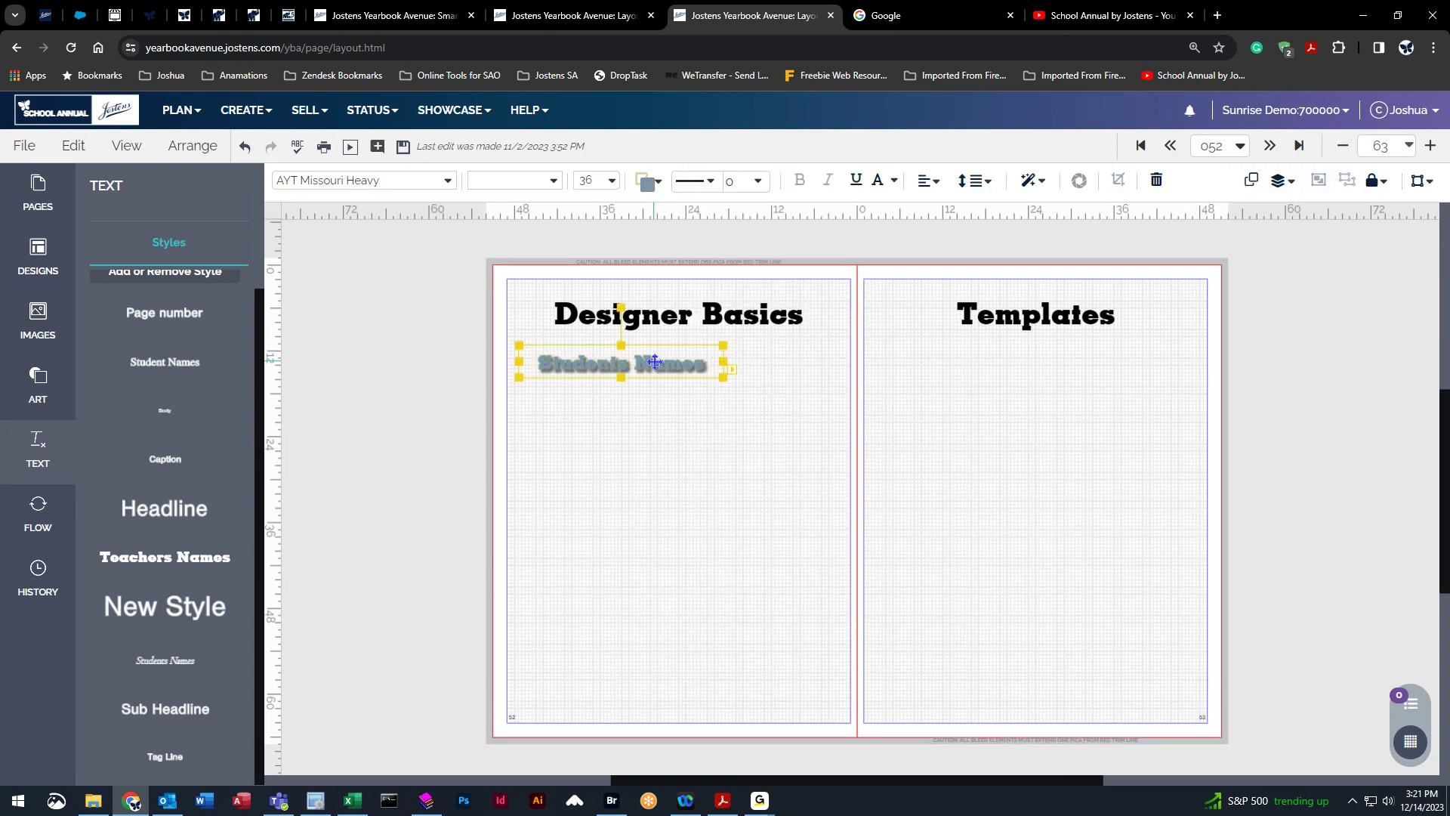
click(647, 182)
click(826, 275)
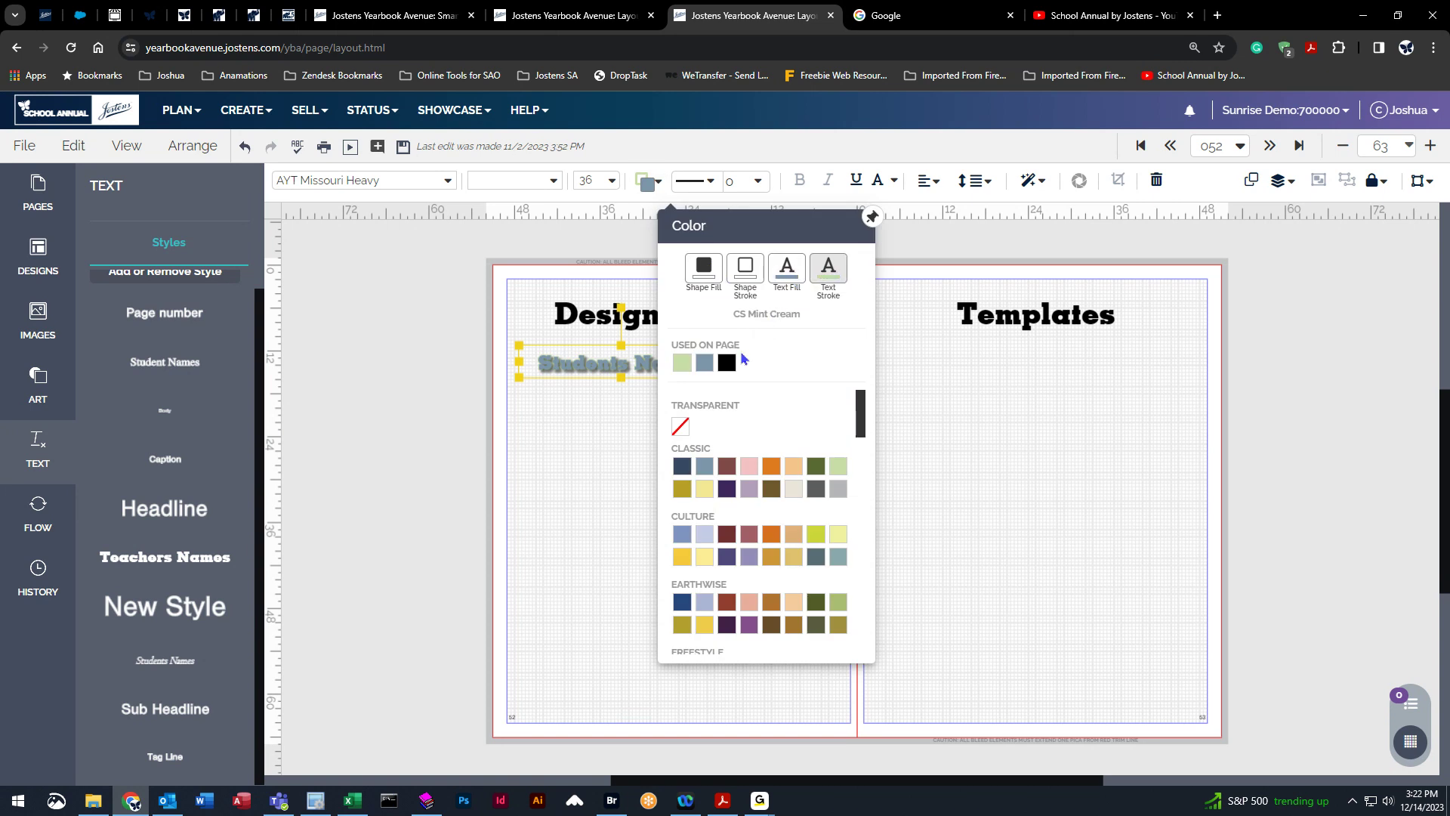
click(682, 427)
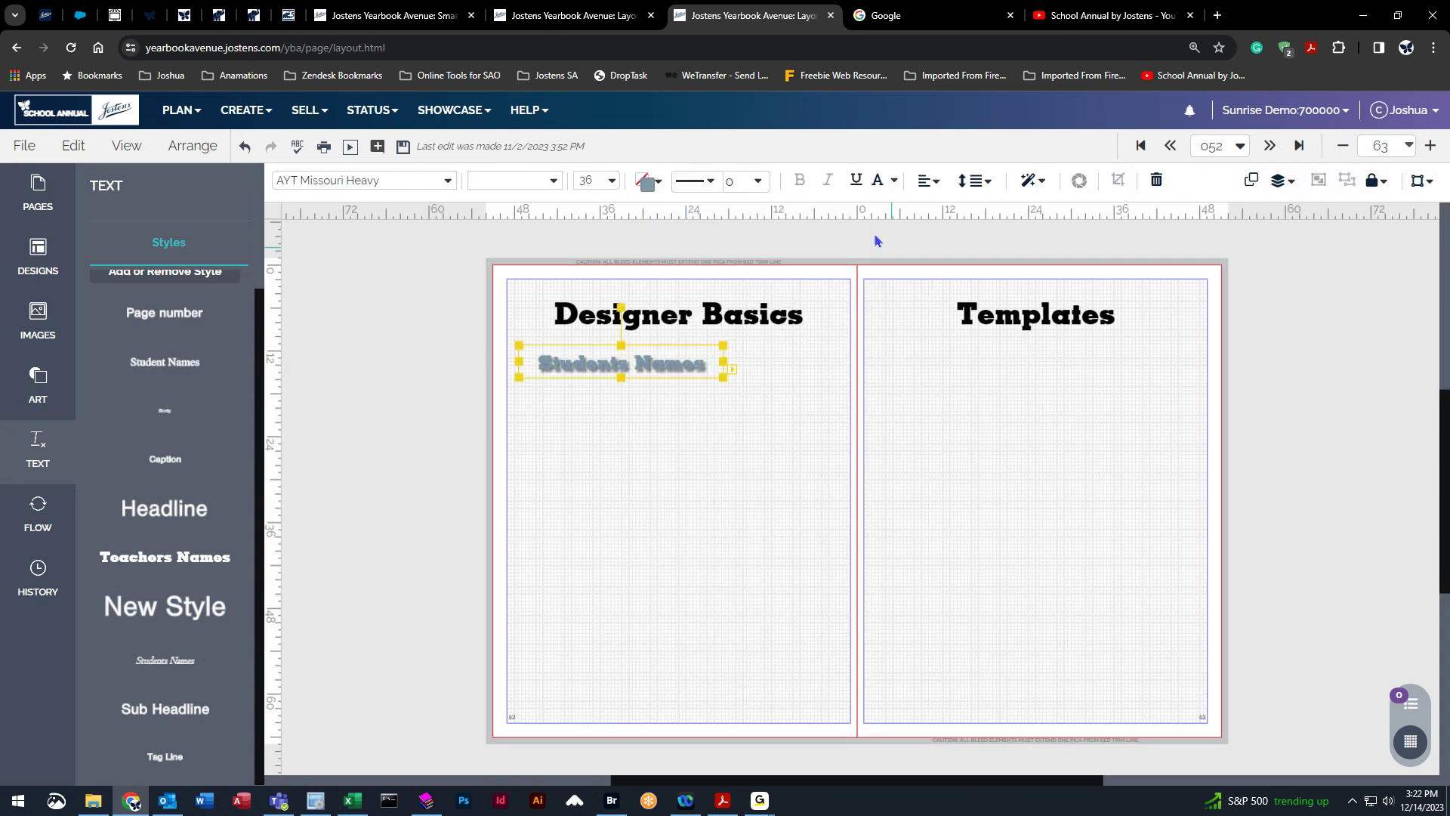
Adjust the drop shadow to distance 6, degree 30 and opacity 99.
click(1030, 180)
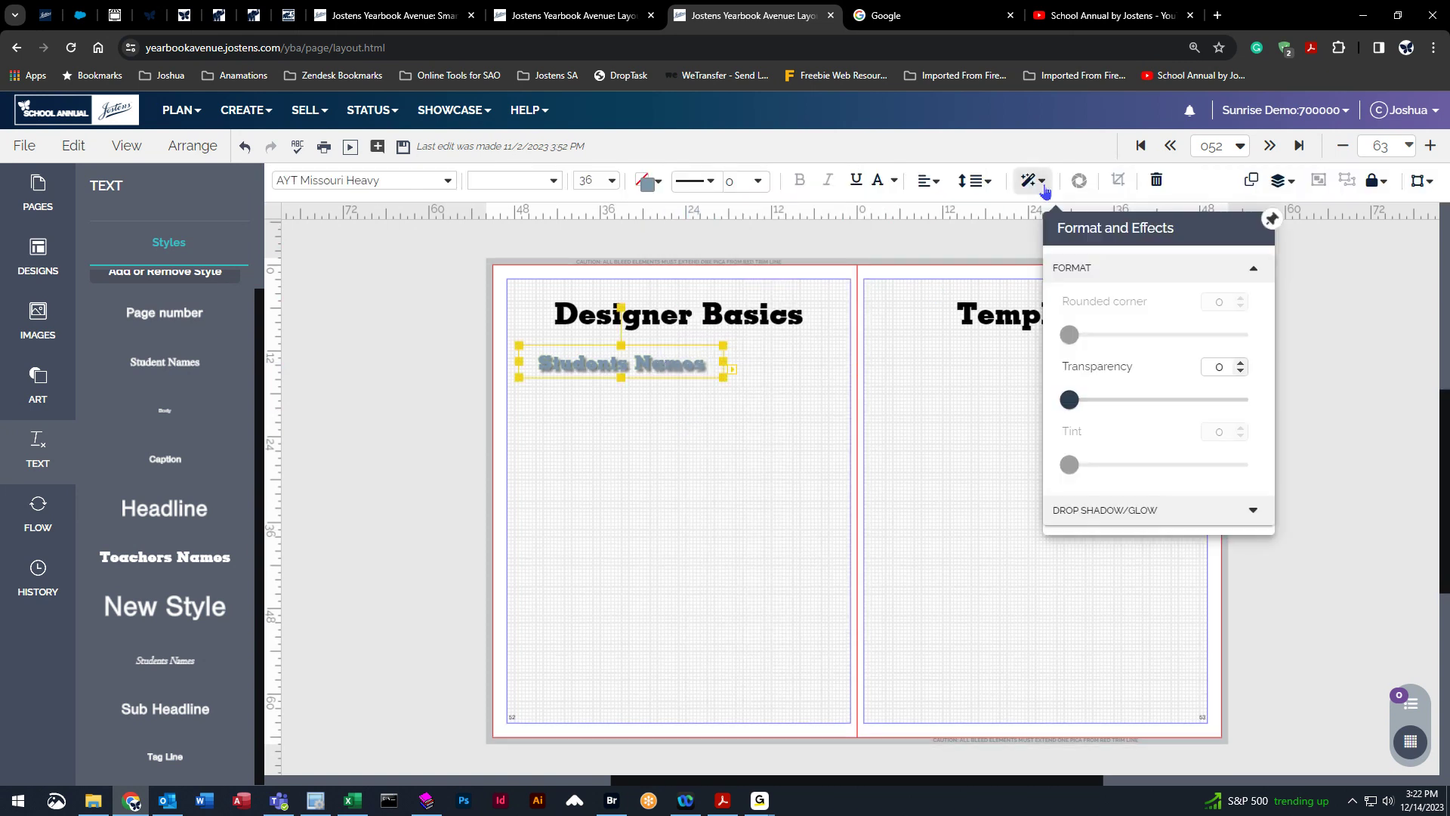
click(1091, 511)
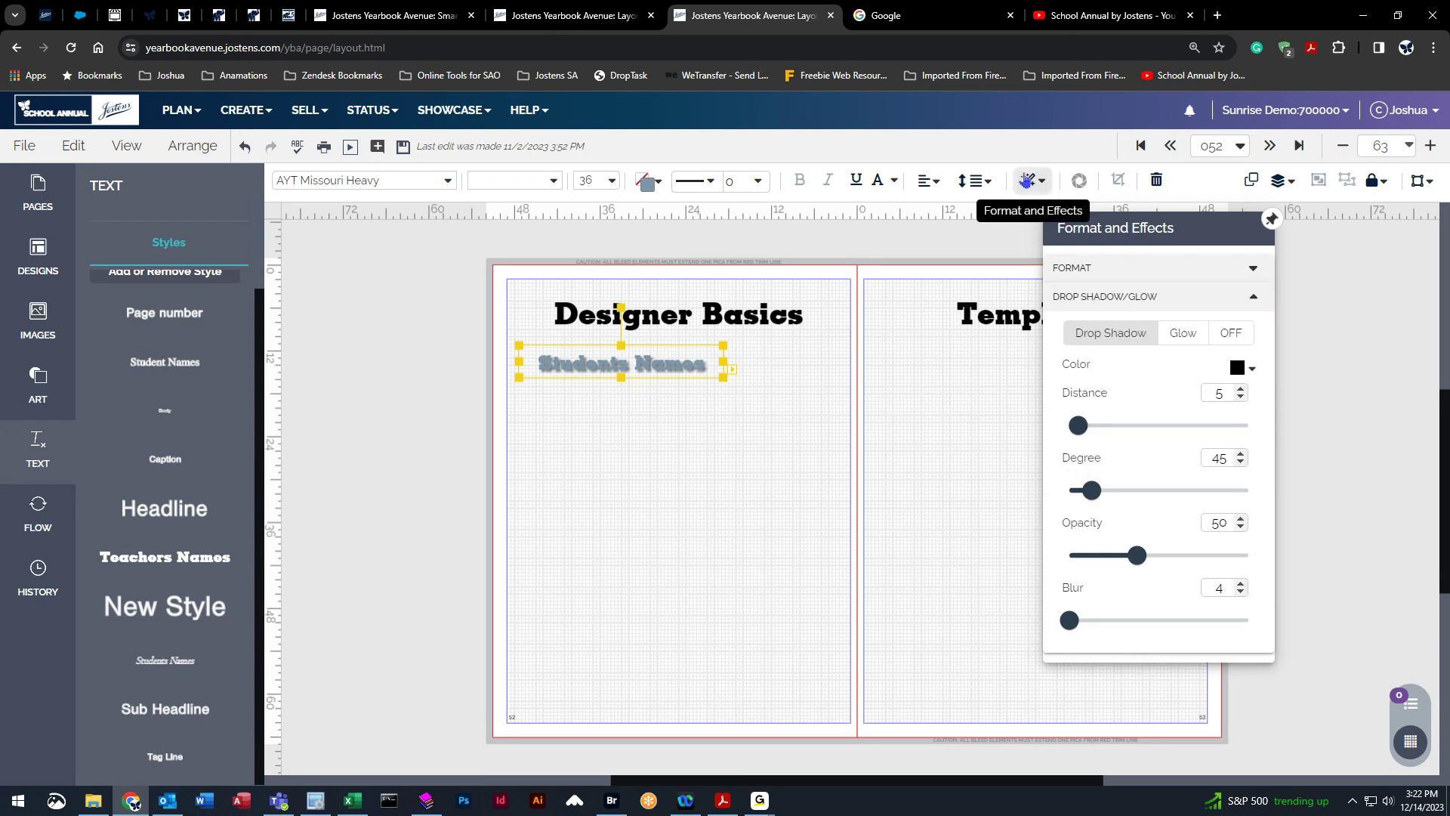
mouse_move(1079, 425)
mouse_down()
mouse_move(1293, 445)
mouse_move(1136, 429)
mouse_move(1070, 443)
mouse_up()
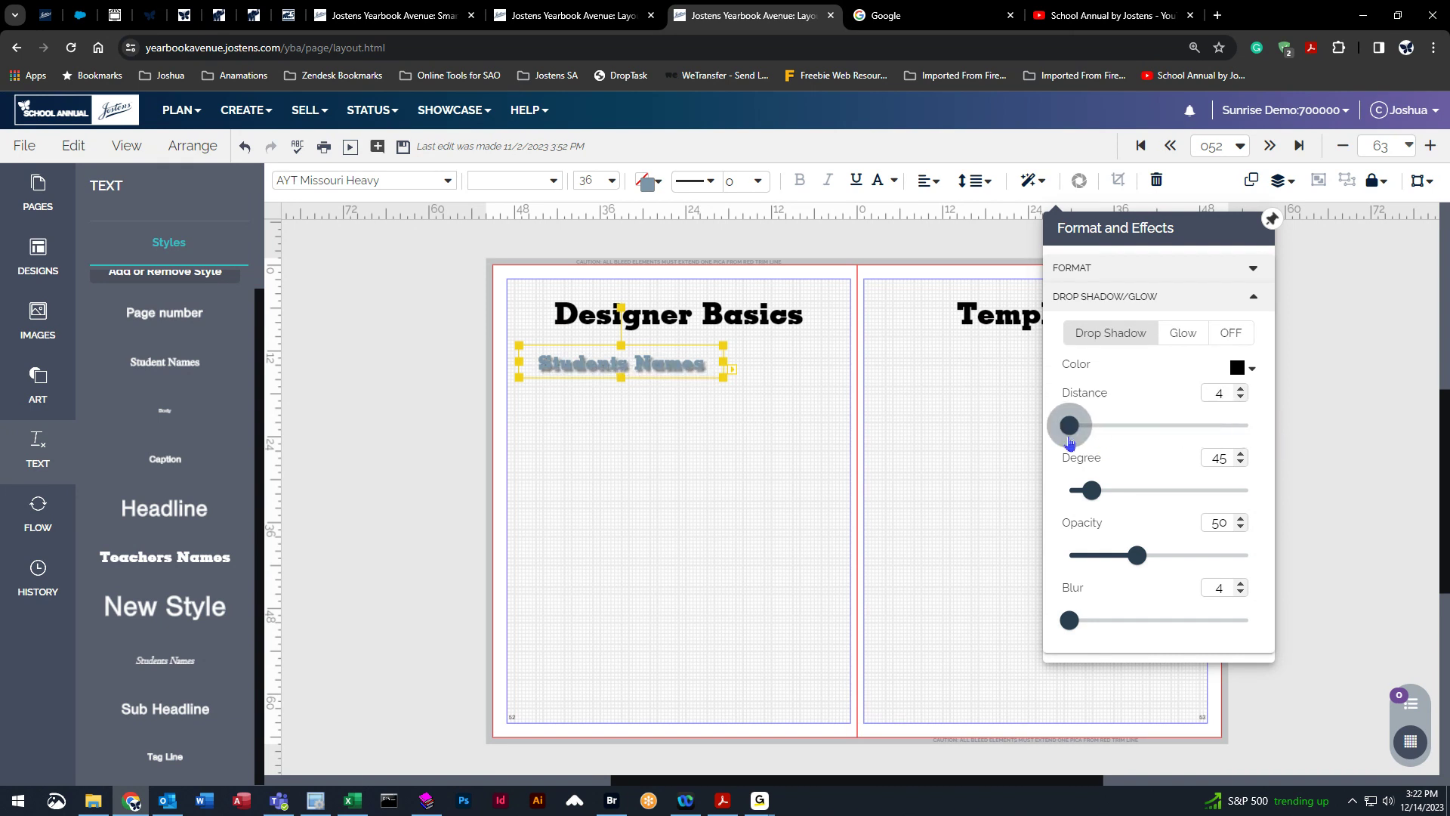
drag(1095, 500, 1120, 495)
drag(1069, 427, 1168, 427)
drag(1118, 490, 1083, 491)
drag(1168, 425, 1091, 440)
drag(1136, 555, 1062, 560)
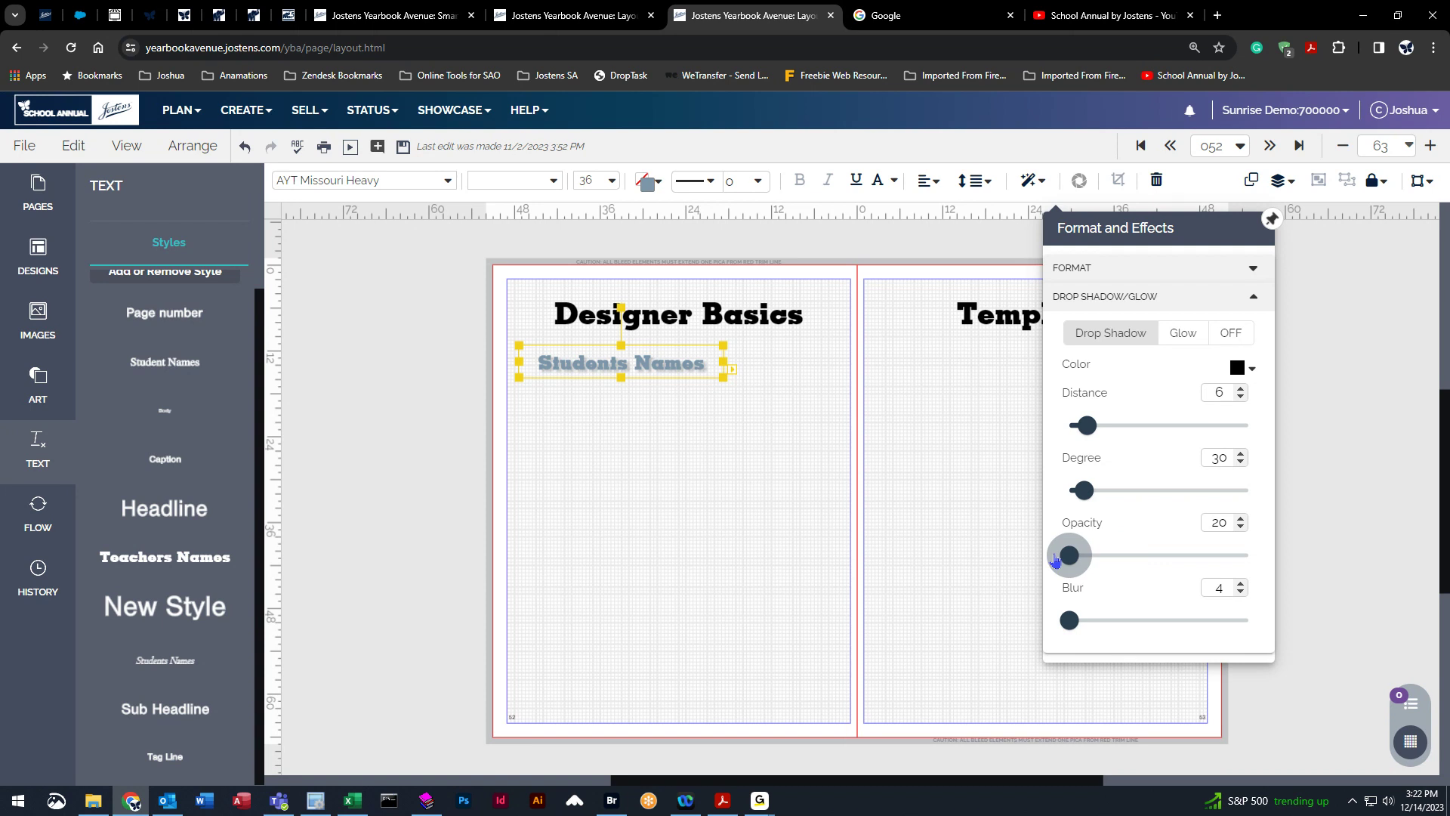
drag(1056, 559, 1309, 544)
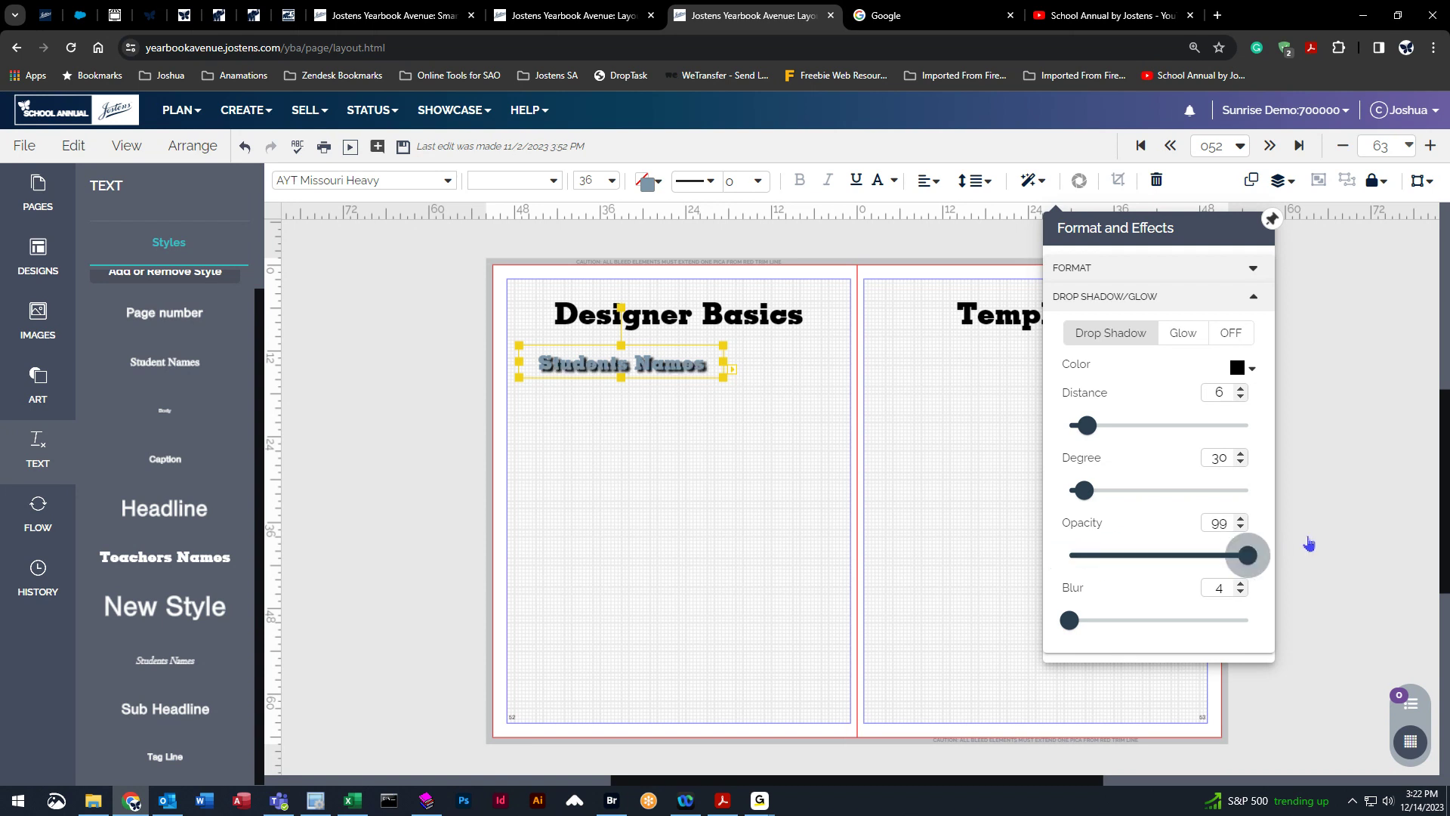
drag(1069, 620, 1007, 619)
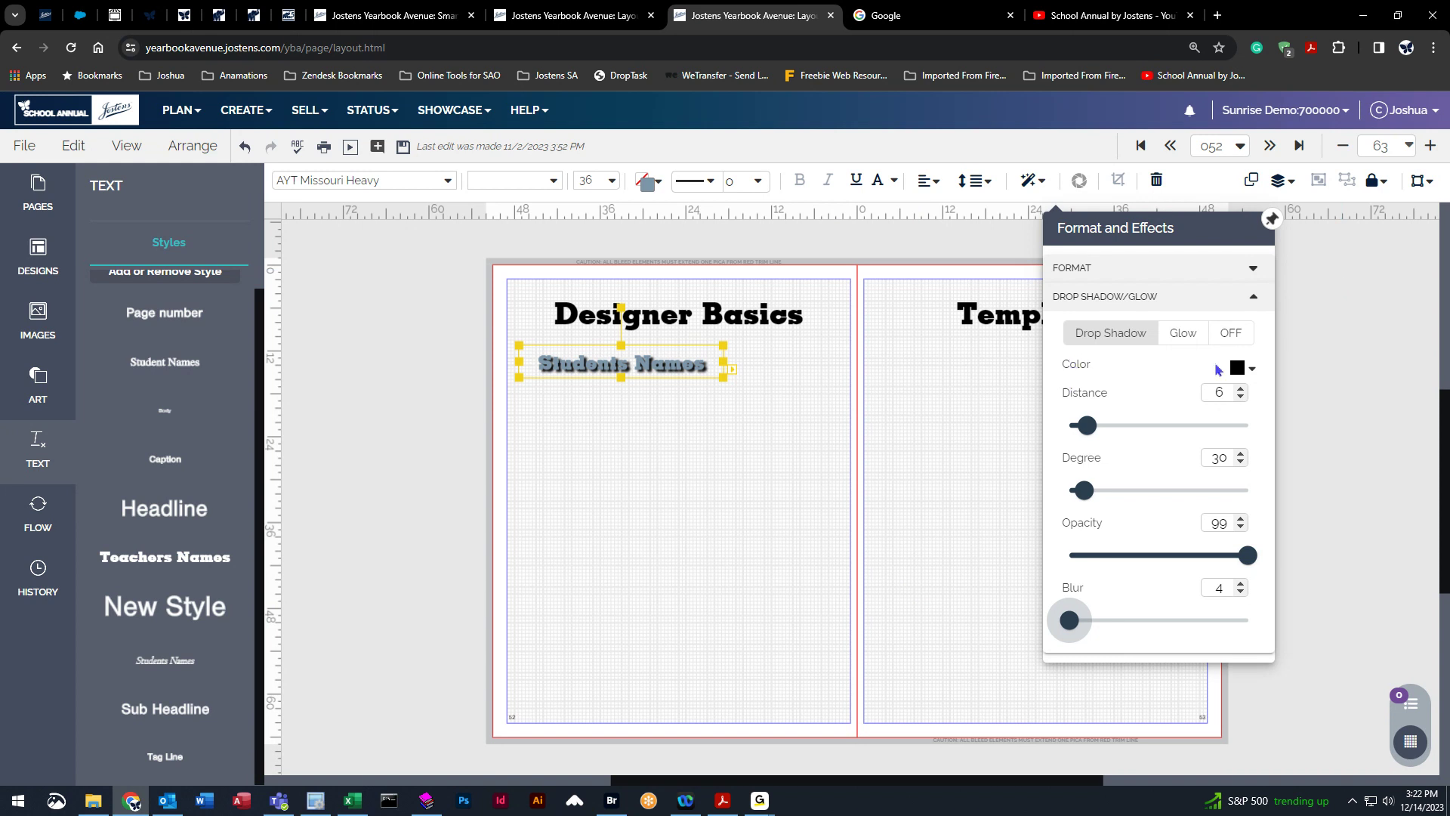
Change the drop shadow colour to red and deselect the text box.
click(1254, 369)
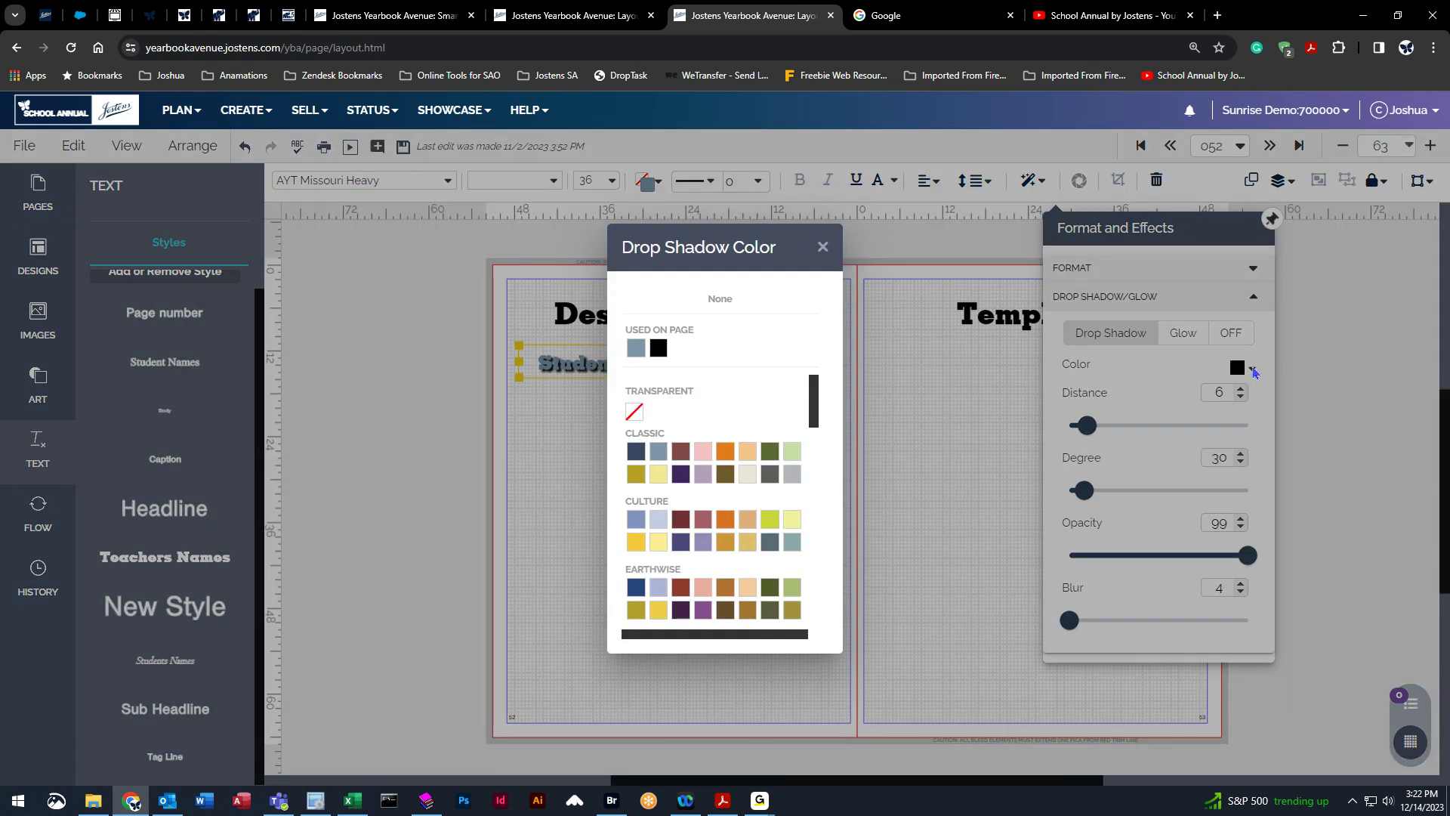
scroll(747, 576, down, 4)
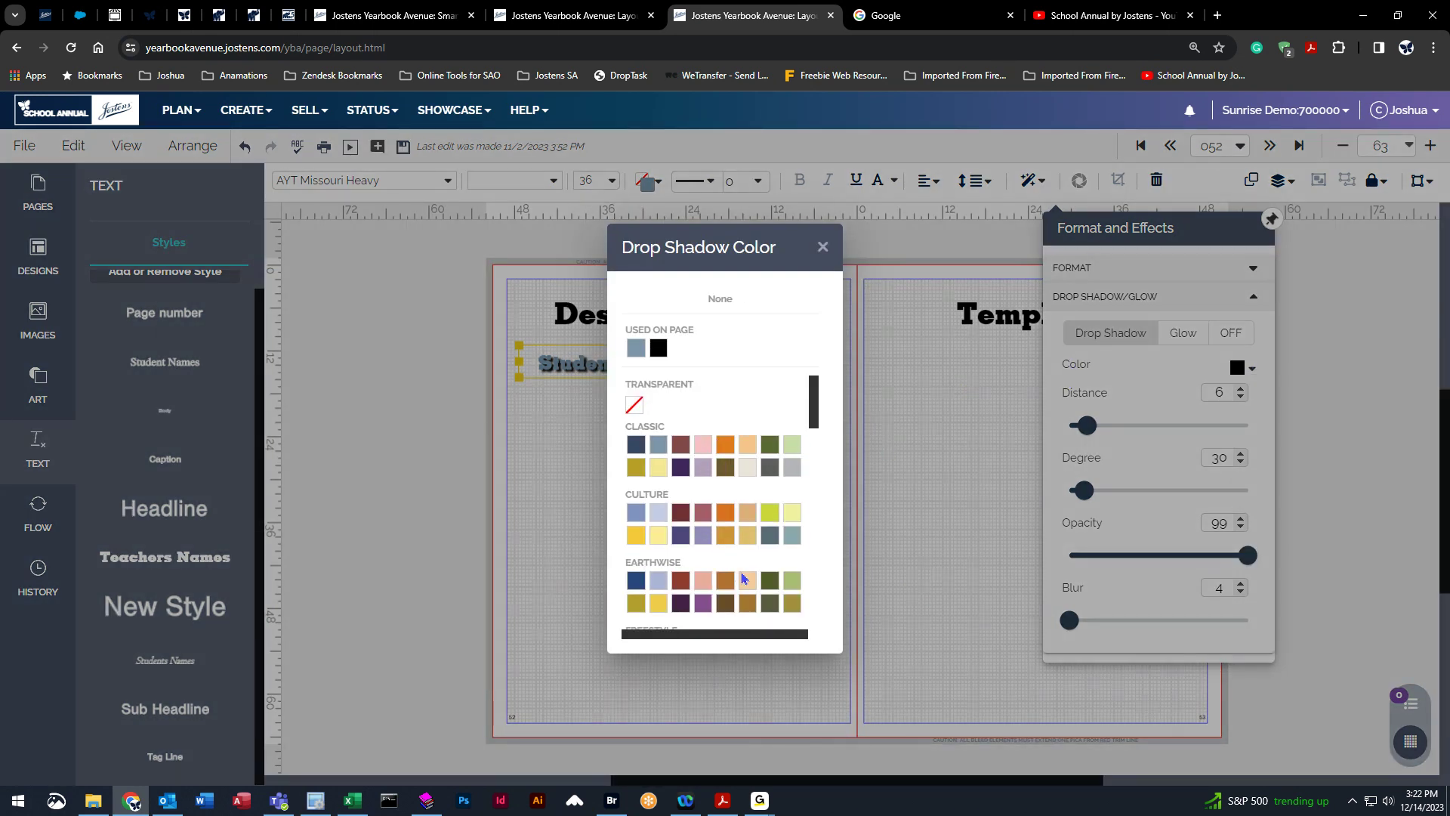
click(770, 391)
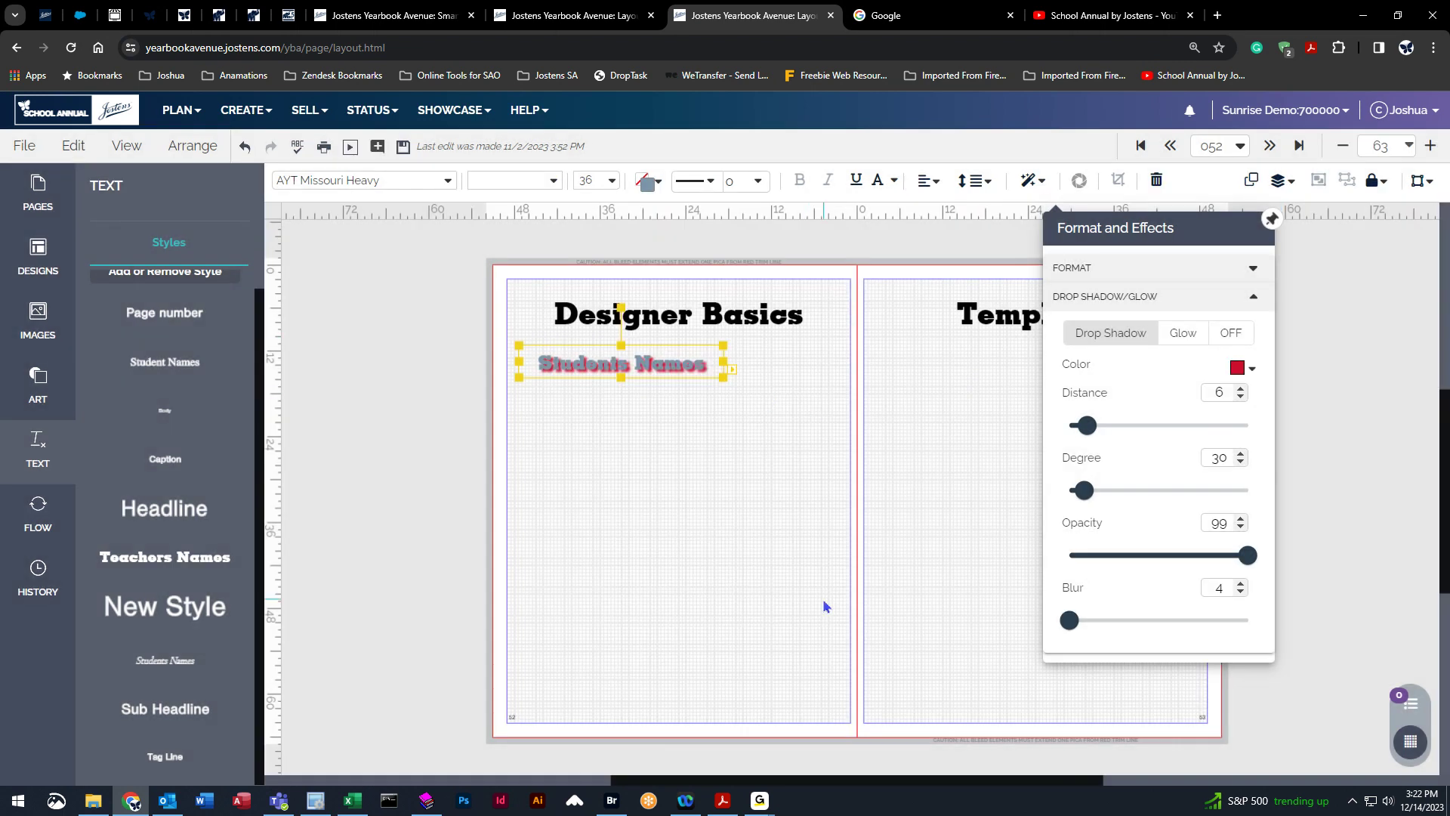
click(747, 492)
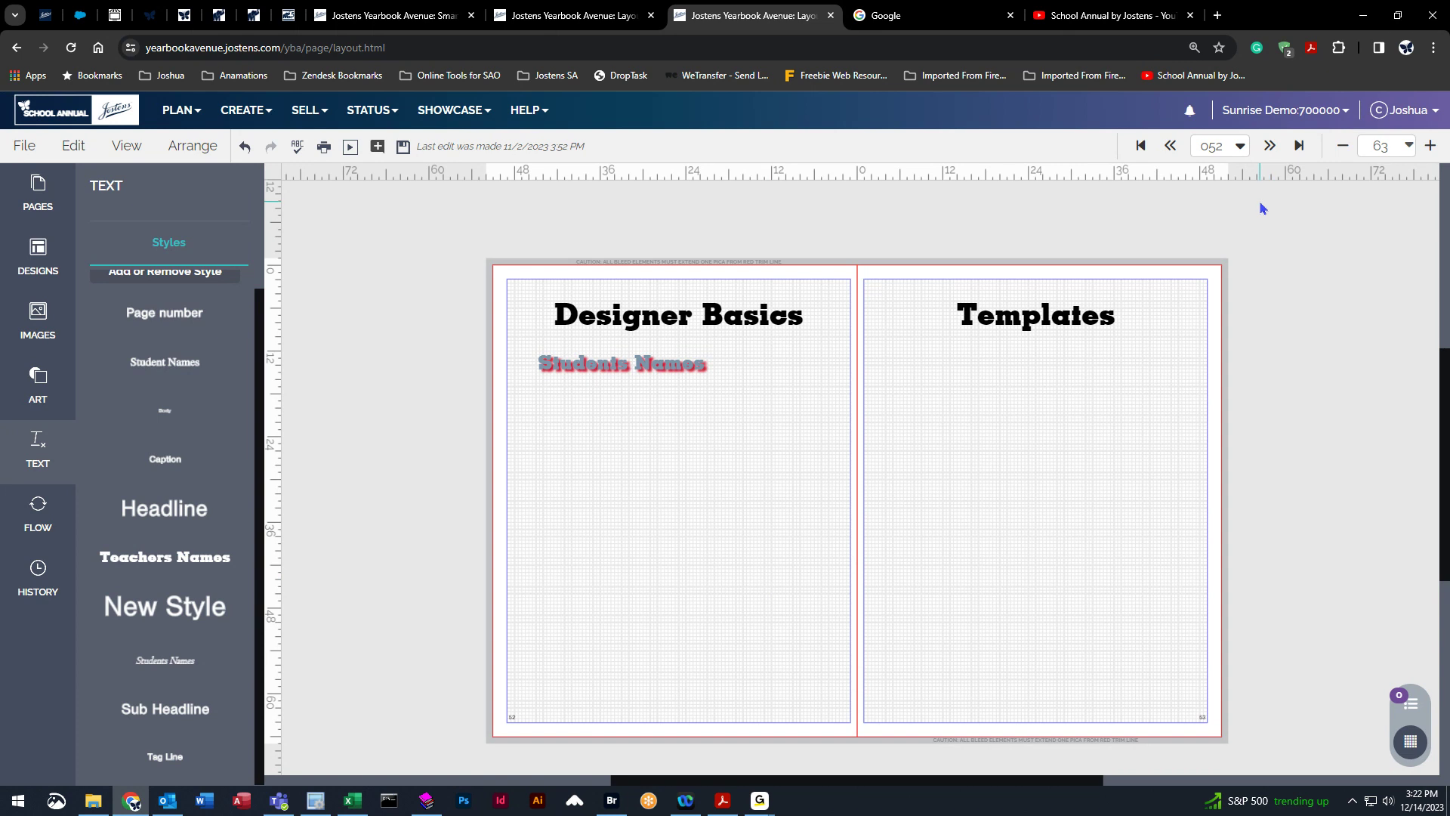
Zoom to 300% and switch the text's effect to a glow with opacity 99 and blur 4.
click(1408, 145)
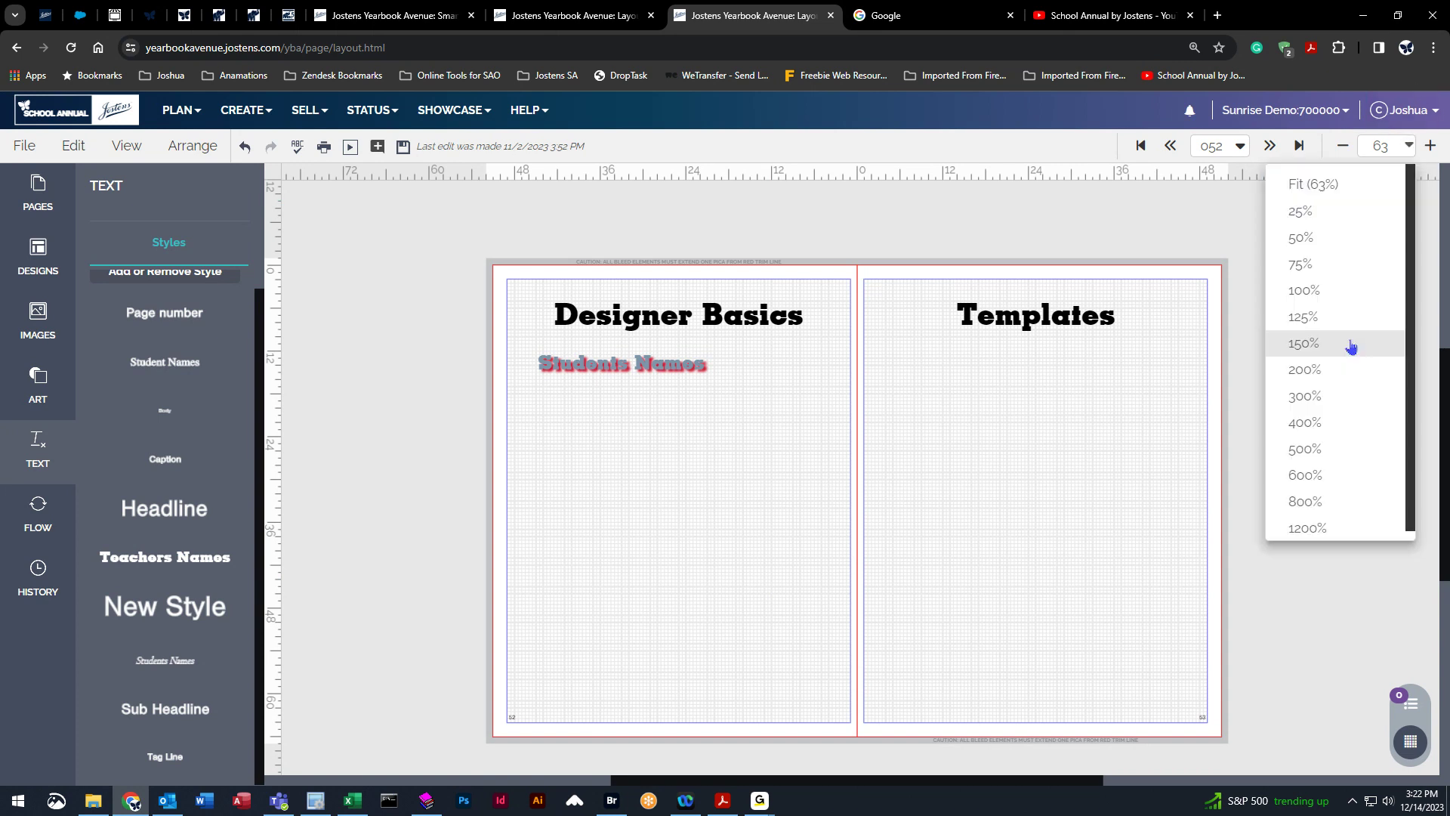
click(1325, 396)
drag(879, 781, 781, 781)
scroll(693, 529, up, 6)
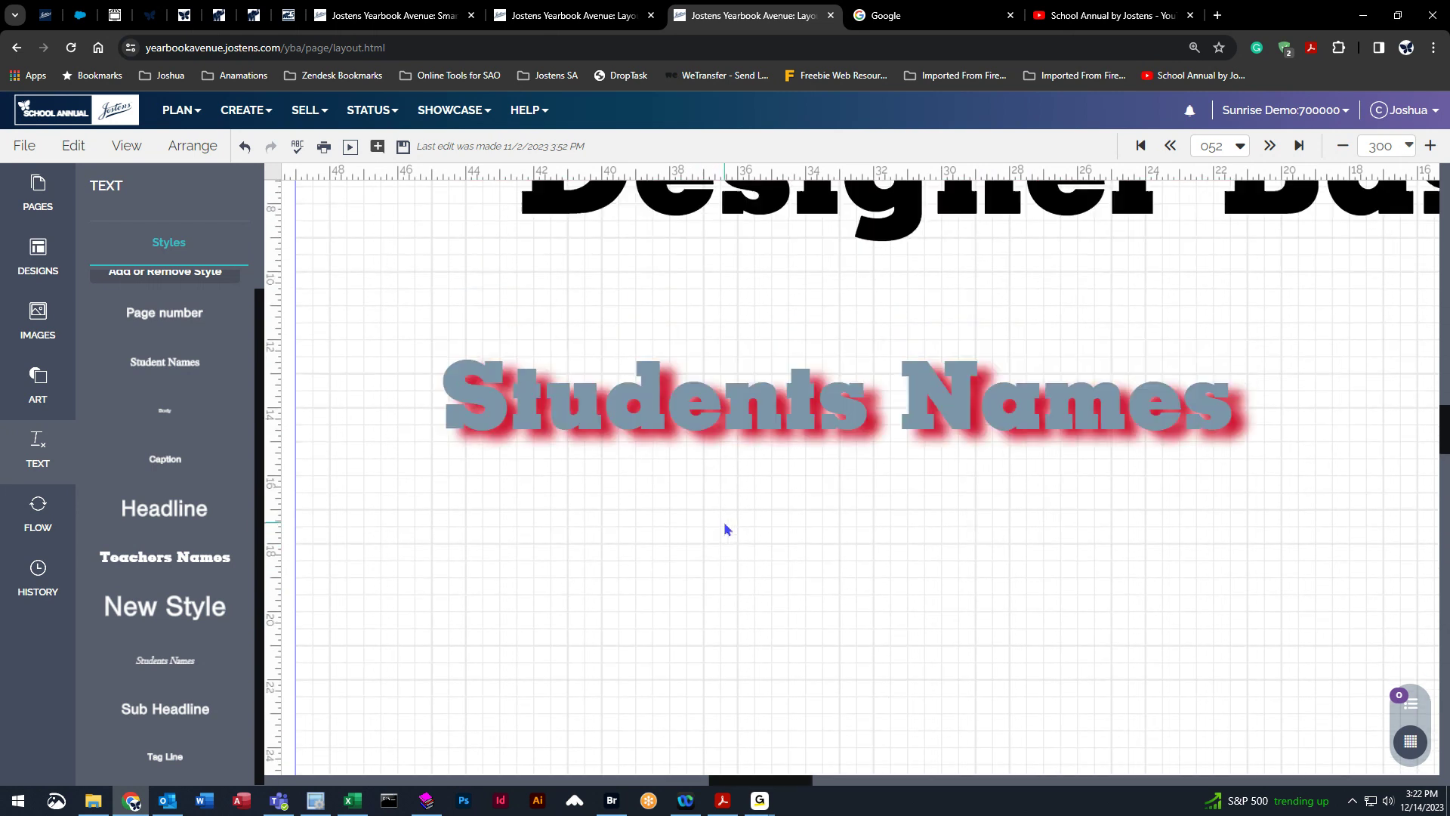
scroll(724, 523, up, 1)
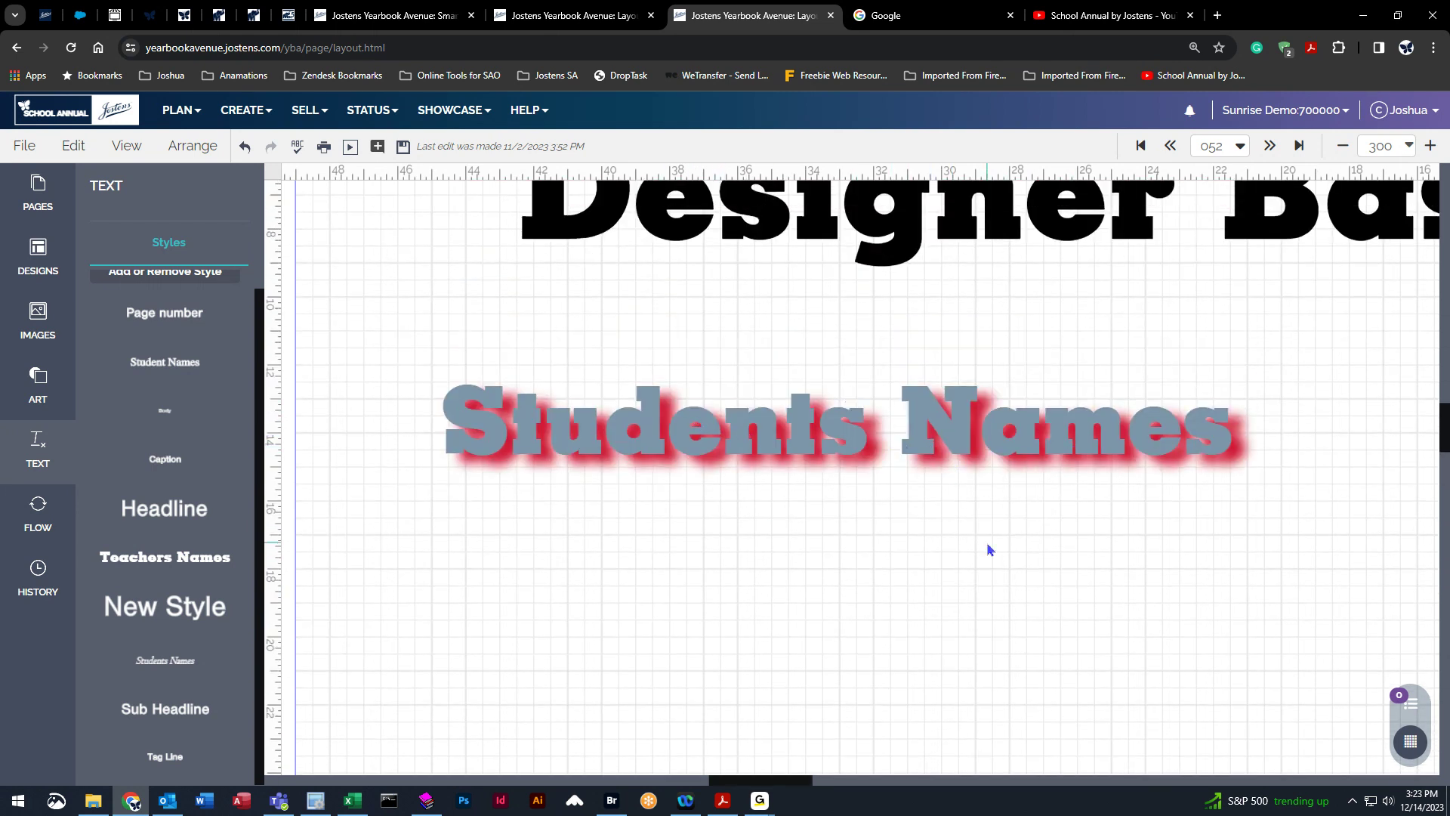
click(973, 411)
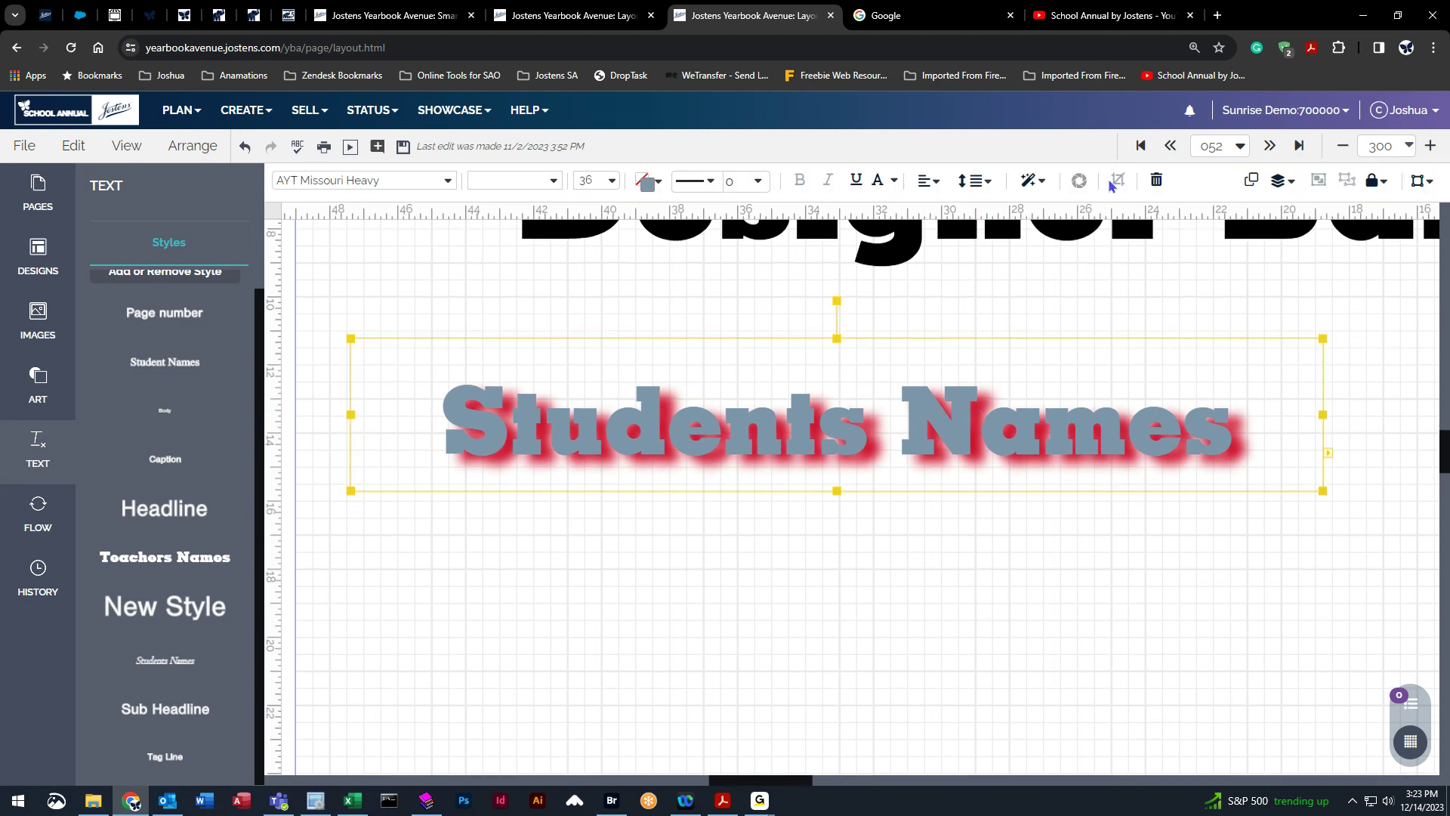
click(1043, 184)
click(1140, 506)
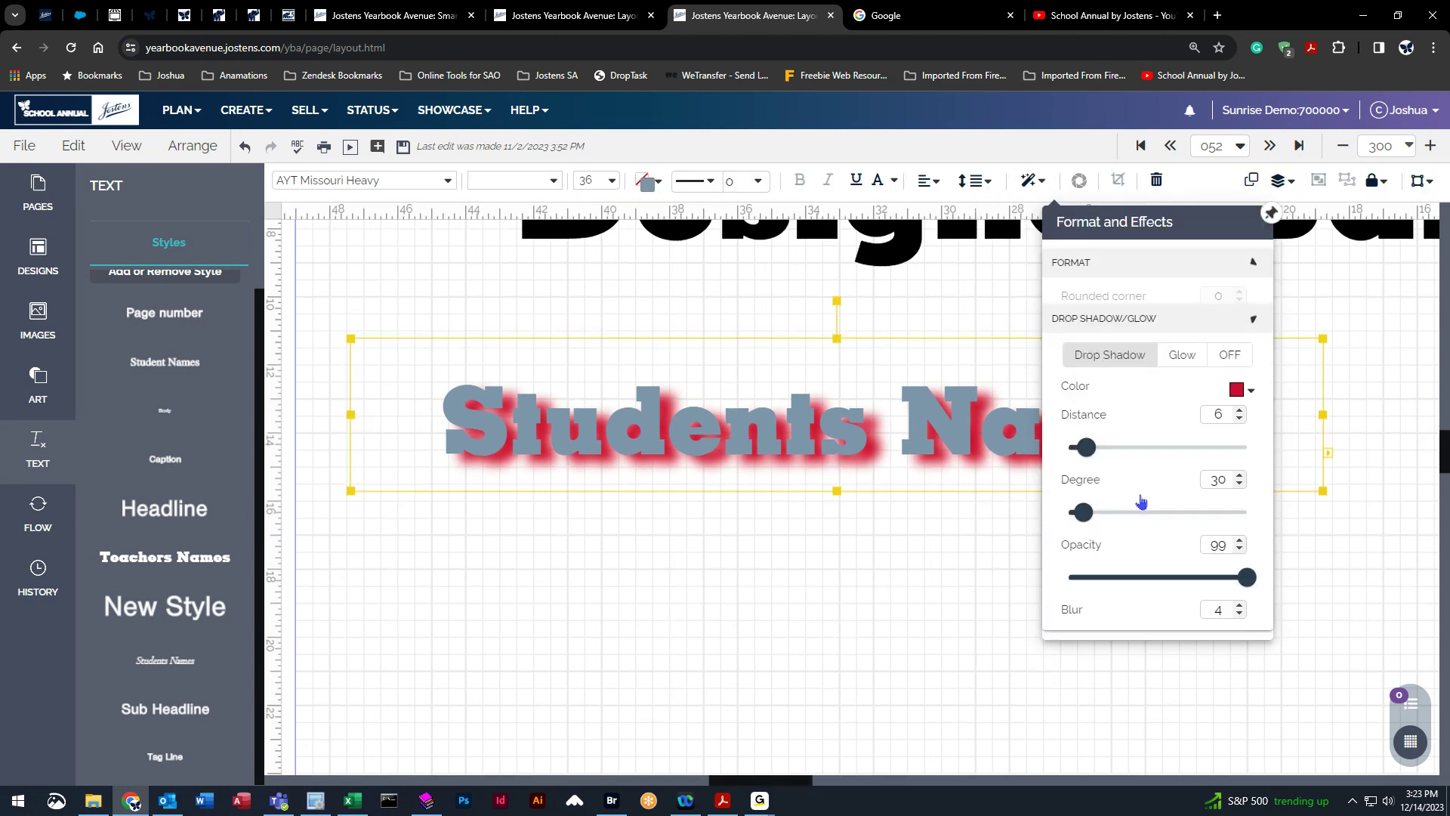
click(1180, 330)
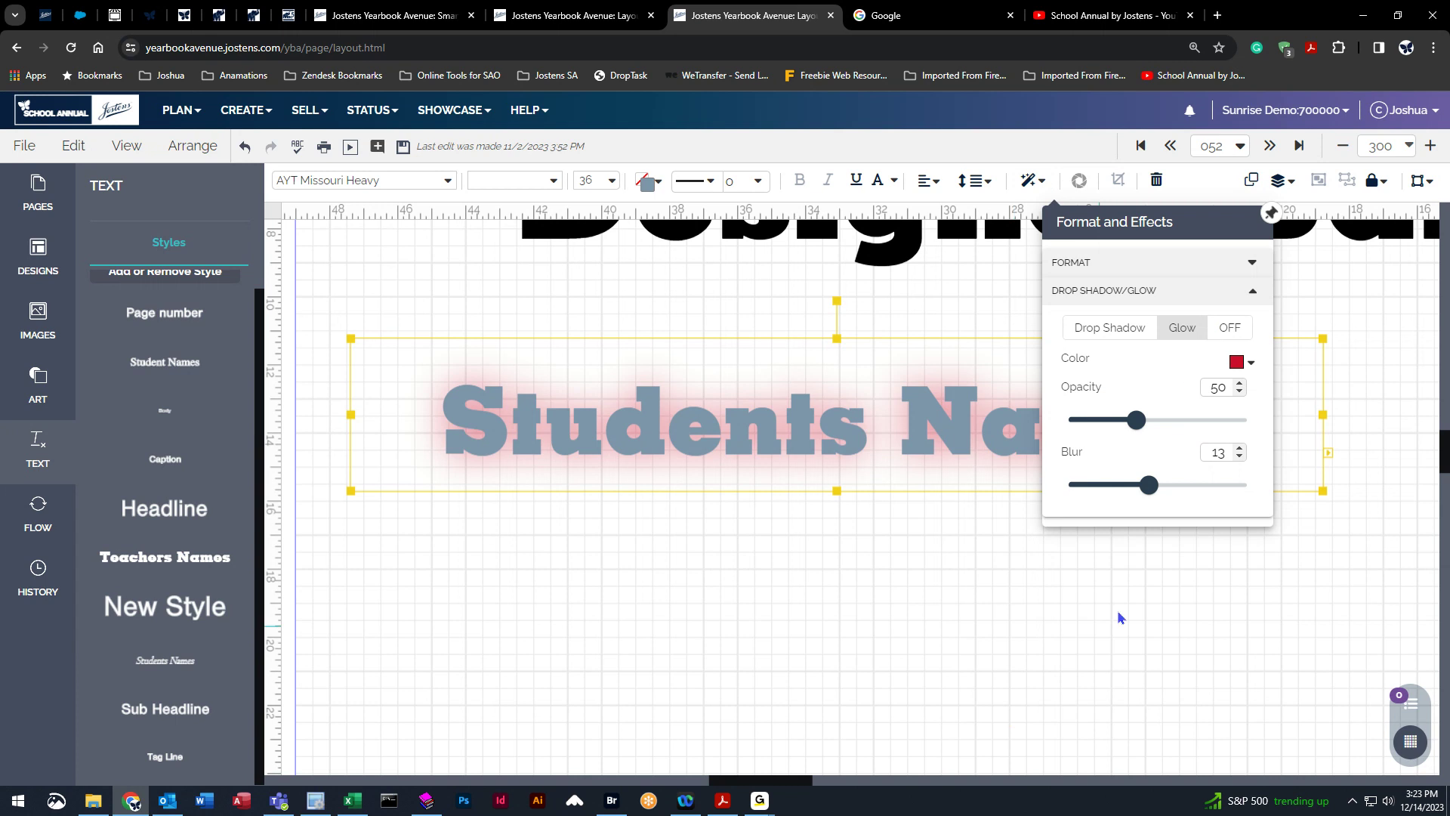
drag(1136, 419, 1262, 421)
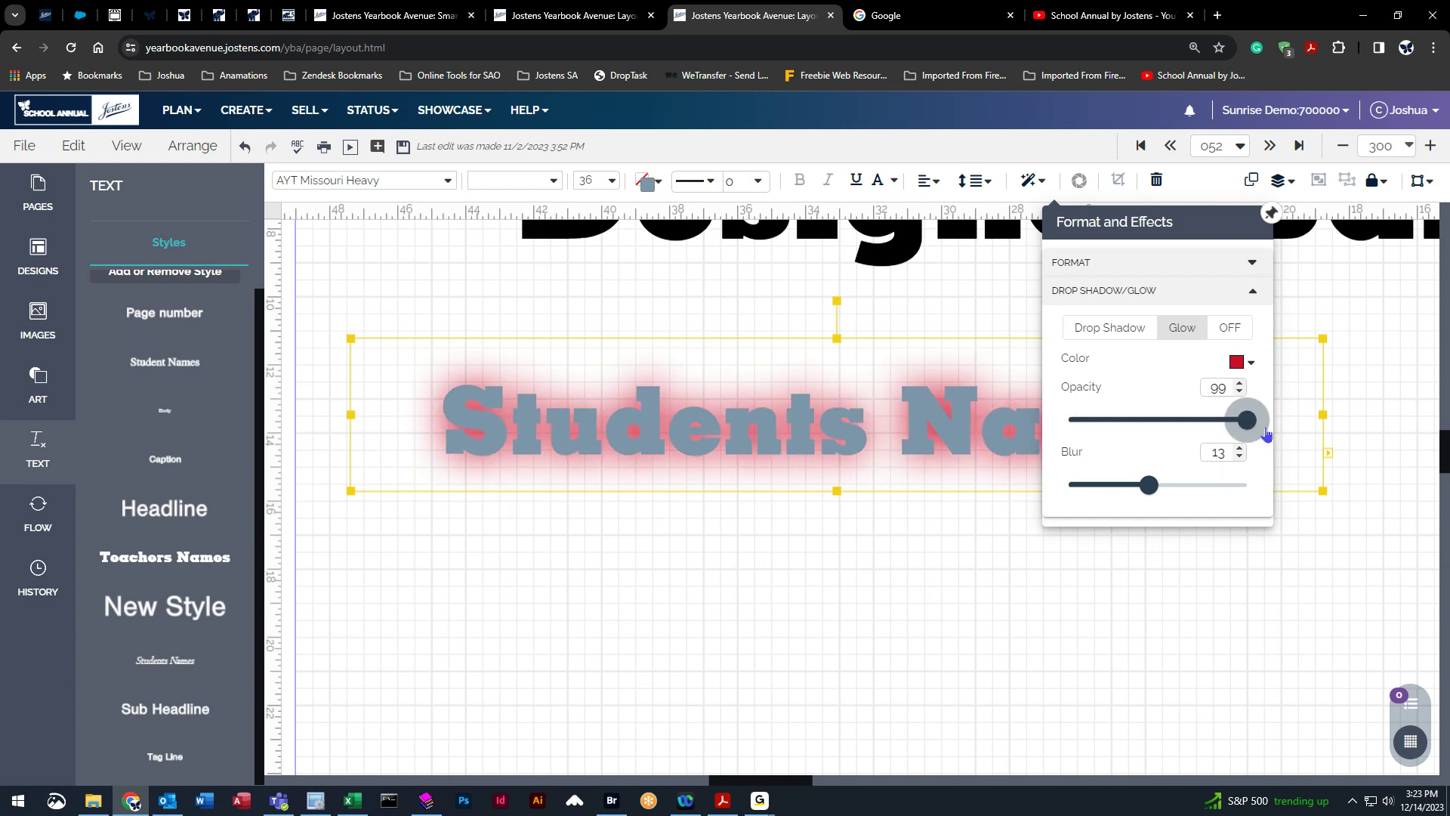
drag(1148, 485, 1070, 491)
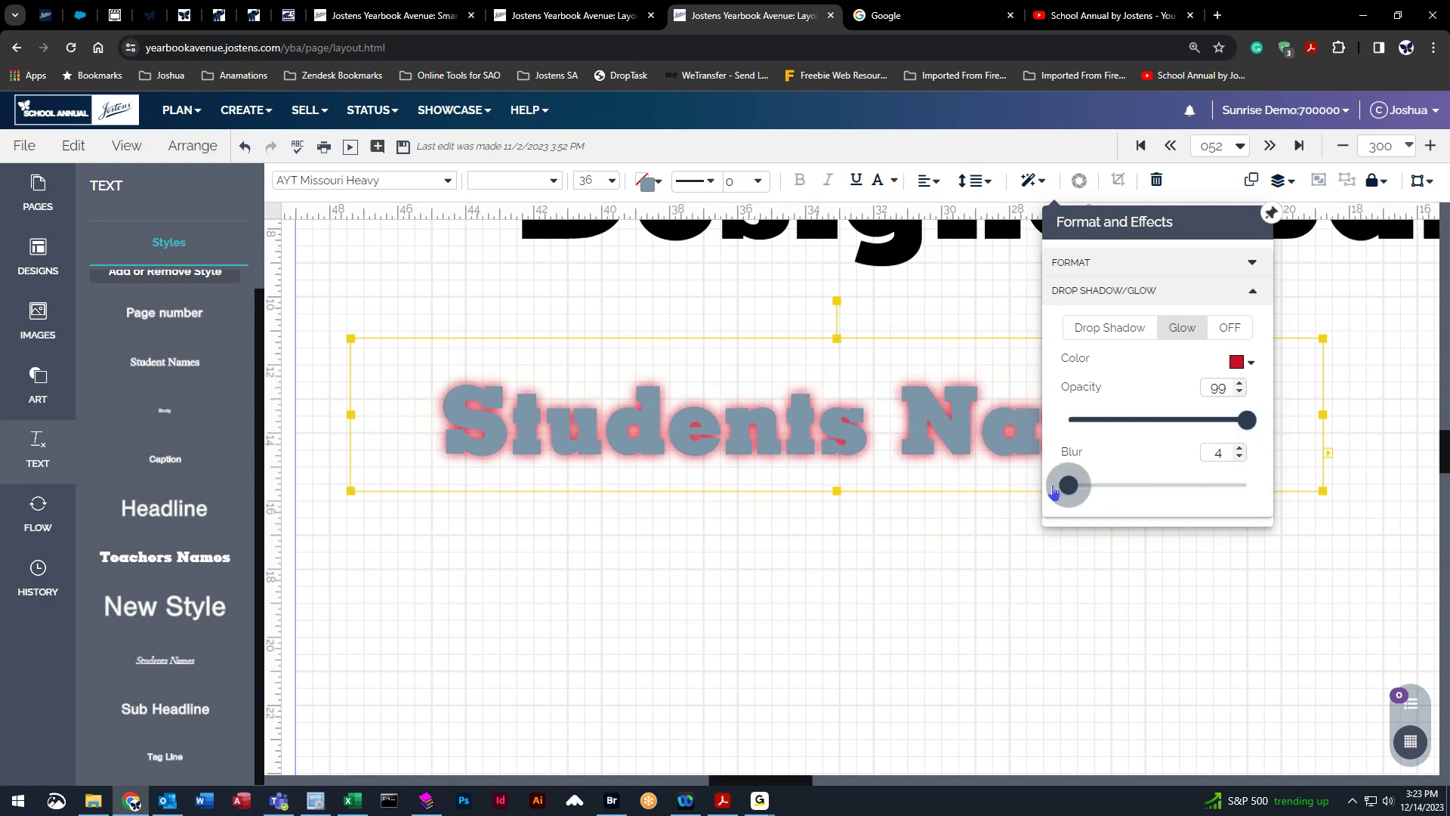
click(986, 586)
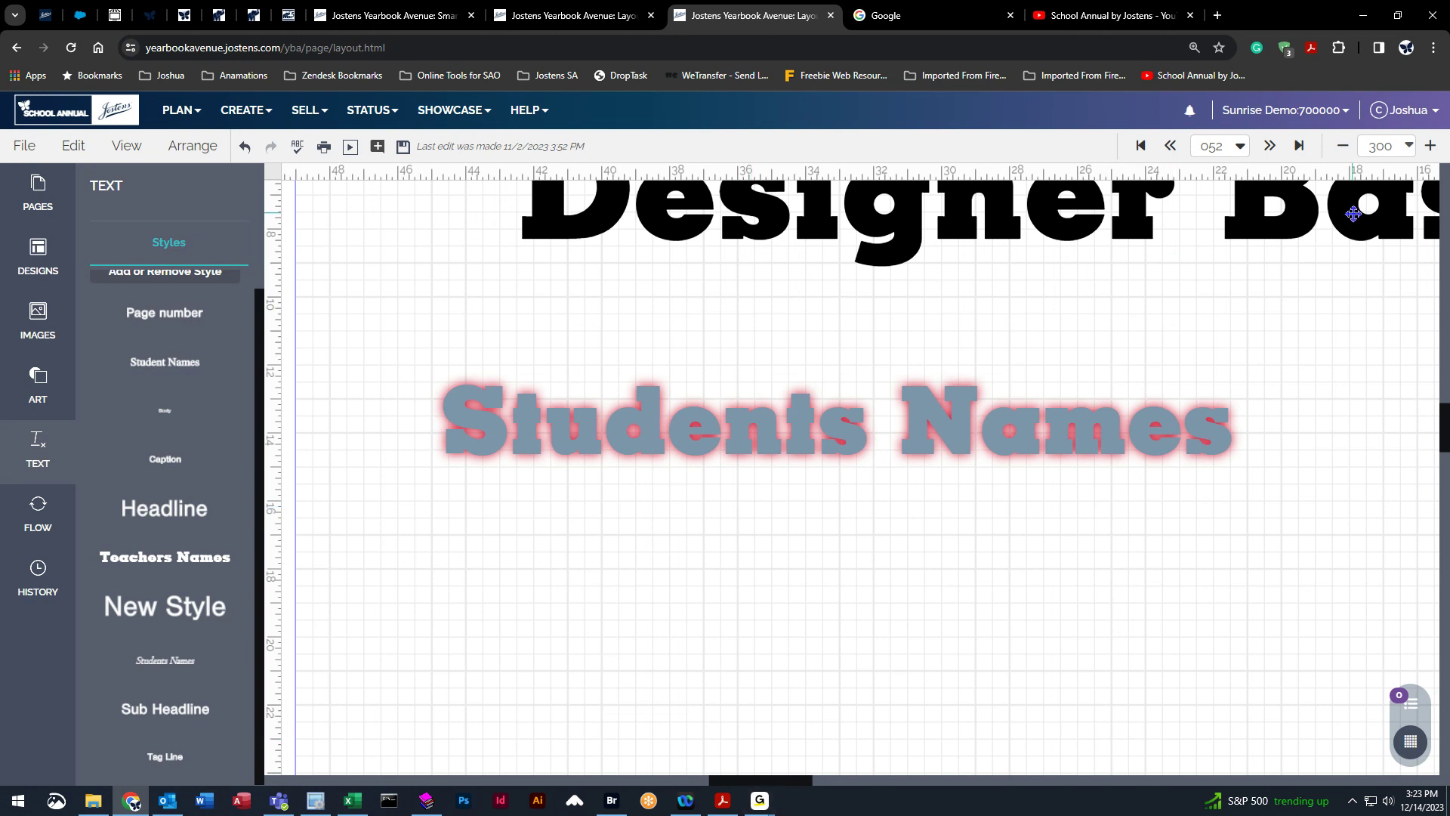
Return to the fit view and delete the Students Names text box.
click(1408, 145)
click(1316, 183)
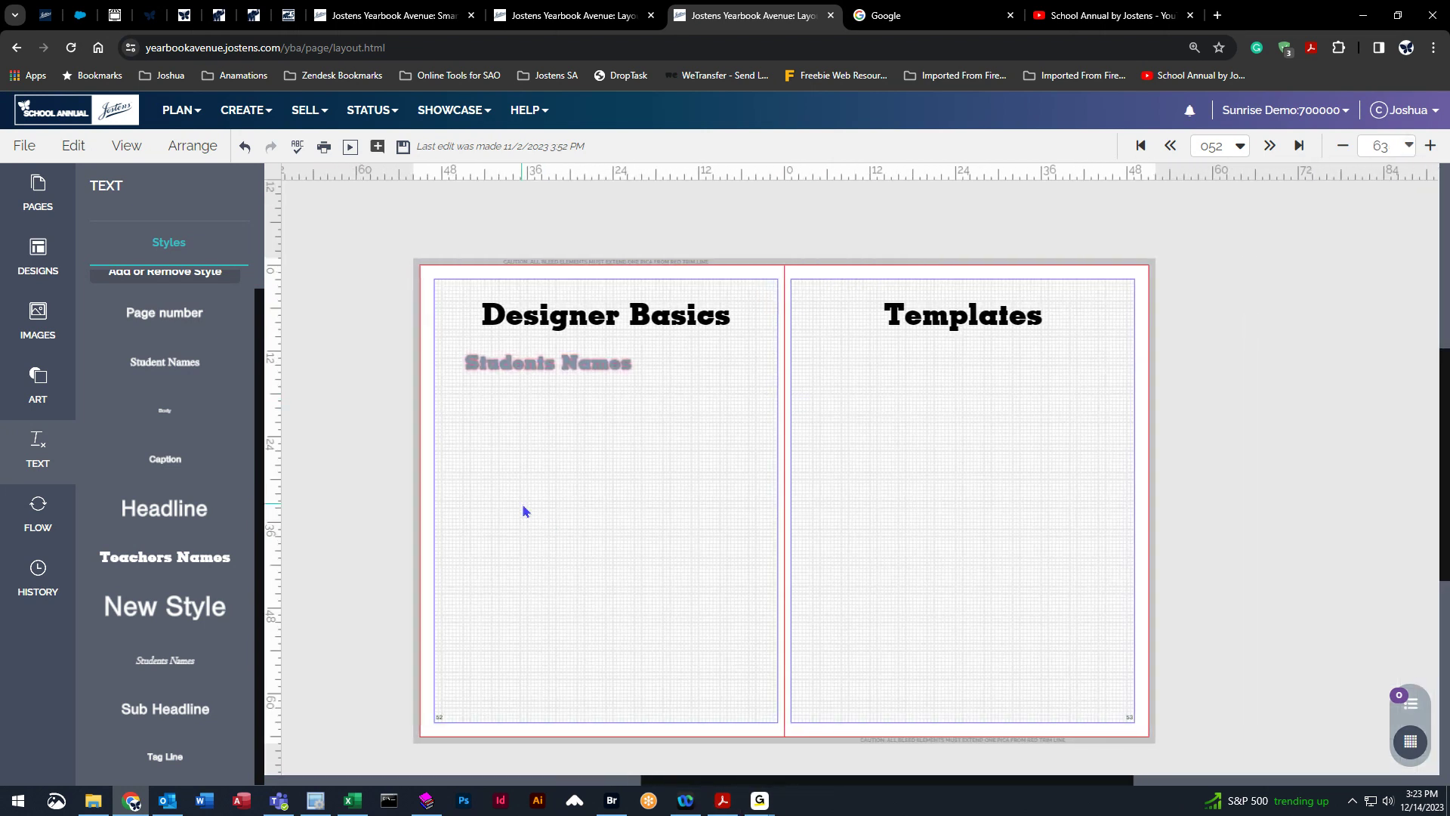
drag(511, 432, 648, 356)
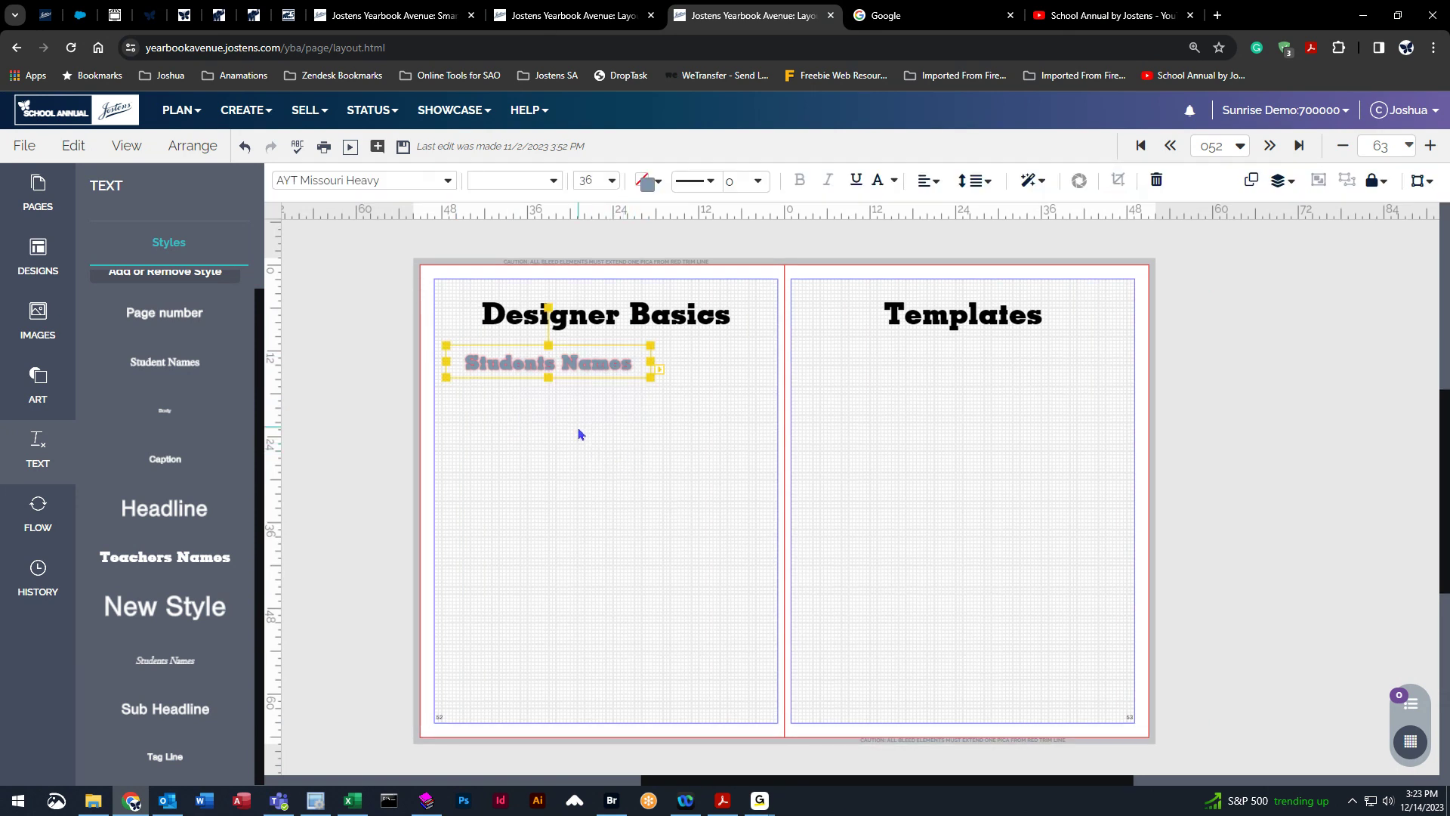
key(Delete)
Delete the Designer Basics and Templates title text boxes to clear the spread.
drag(537, 331, 1084, 290)
key(Delete)
click(1000, 321)
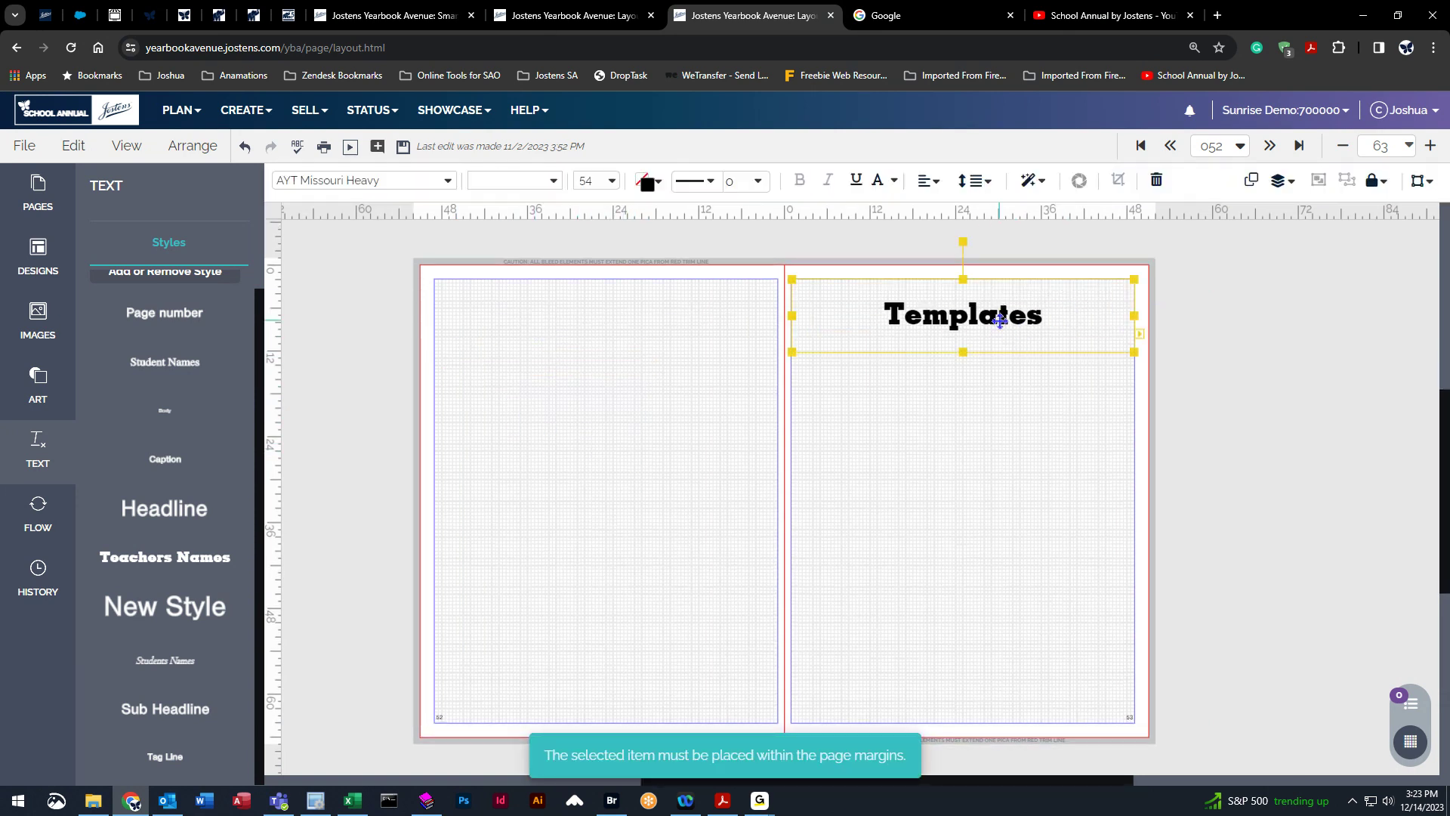
key(Delete)
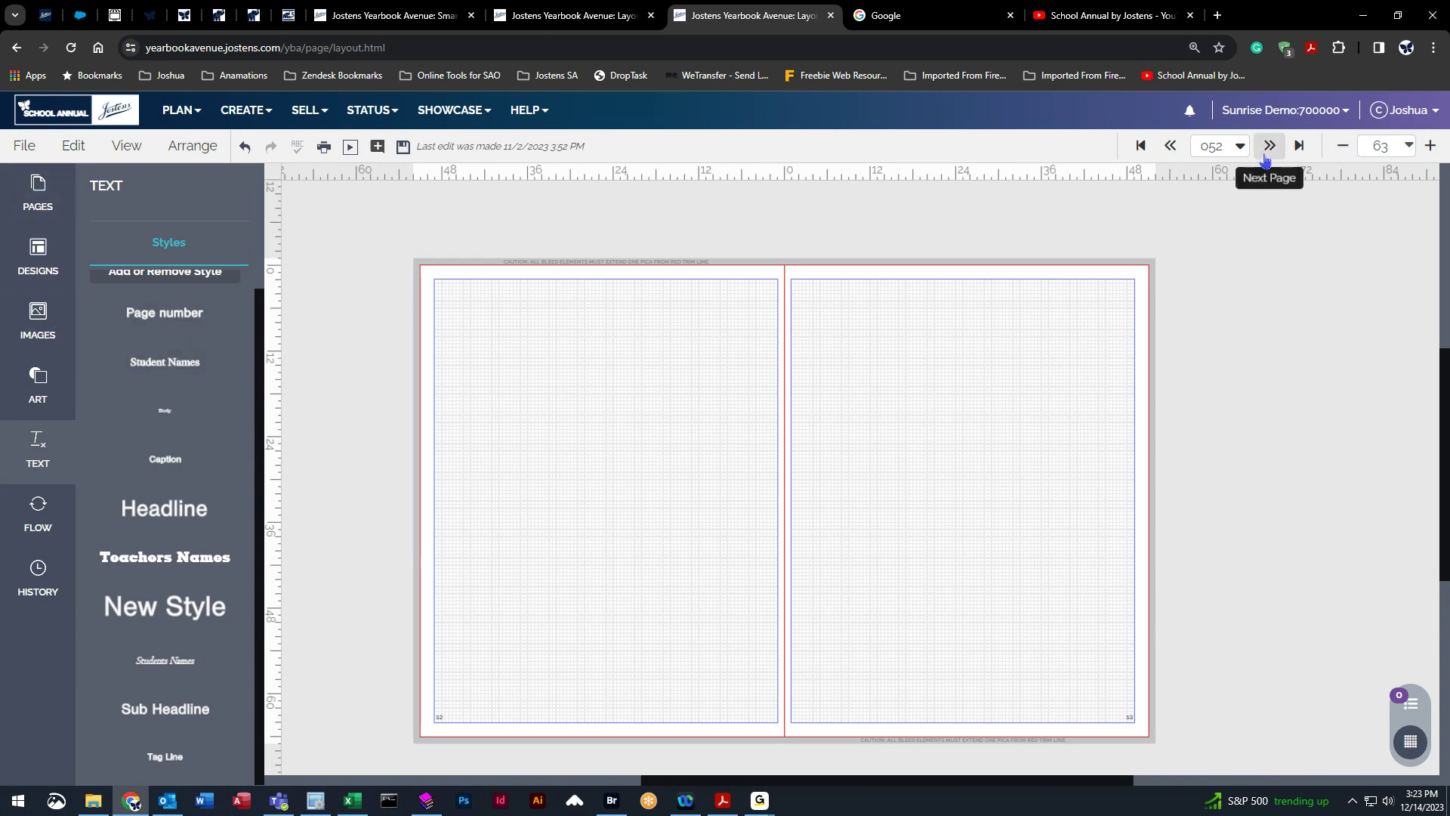
Reset the browser's page zoom to 100%.
click(1194, 47)
click(1200, 80)
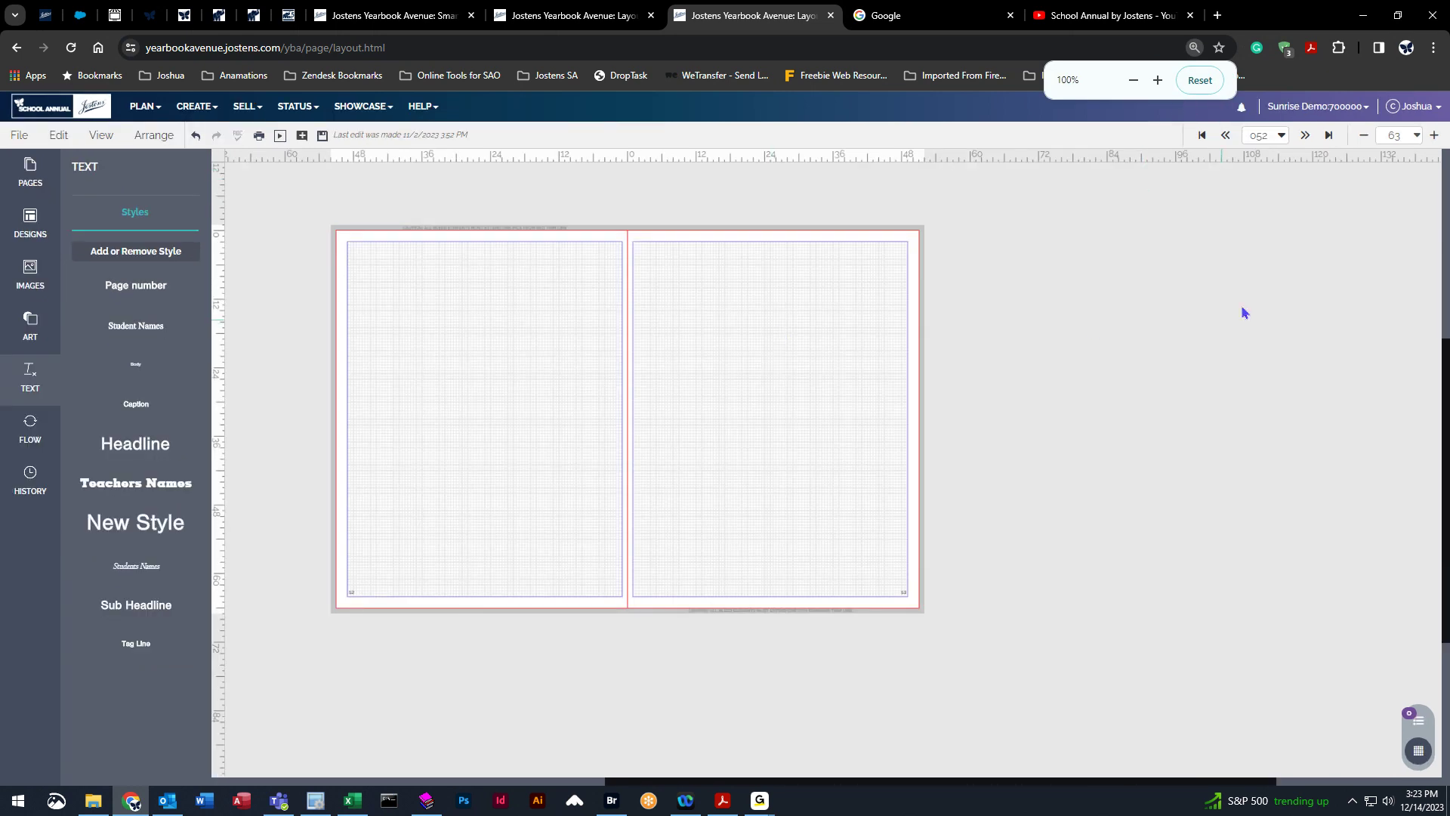
Browse the Page Surfer Candids design templates.
click(1416, 135)
click(1367, 163)
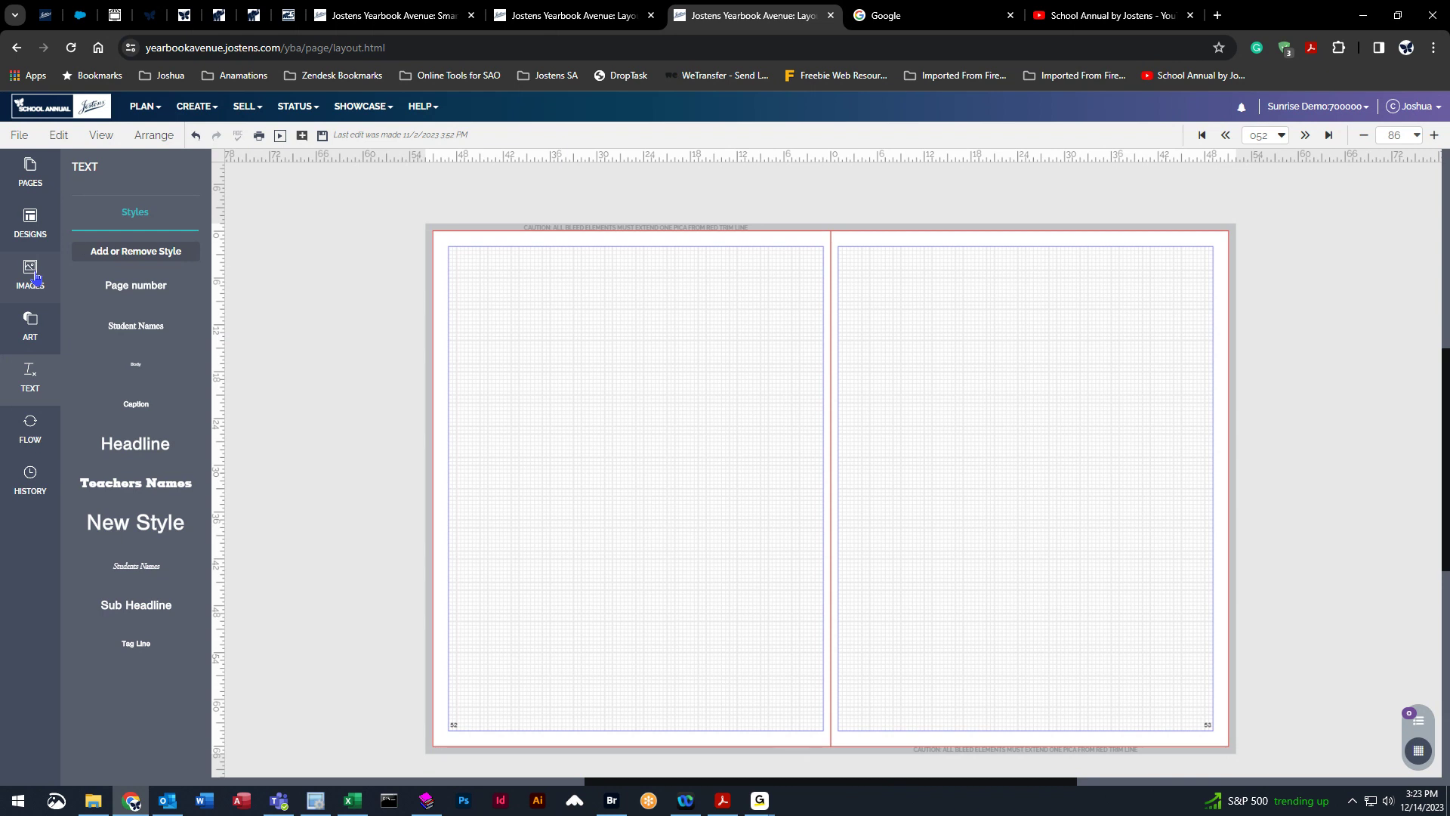
click(19, 225)
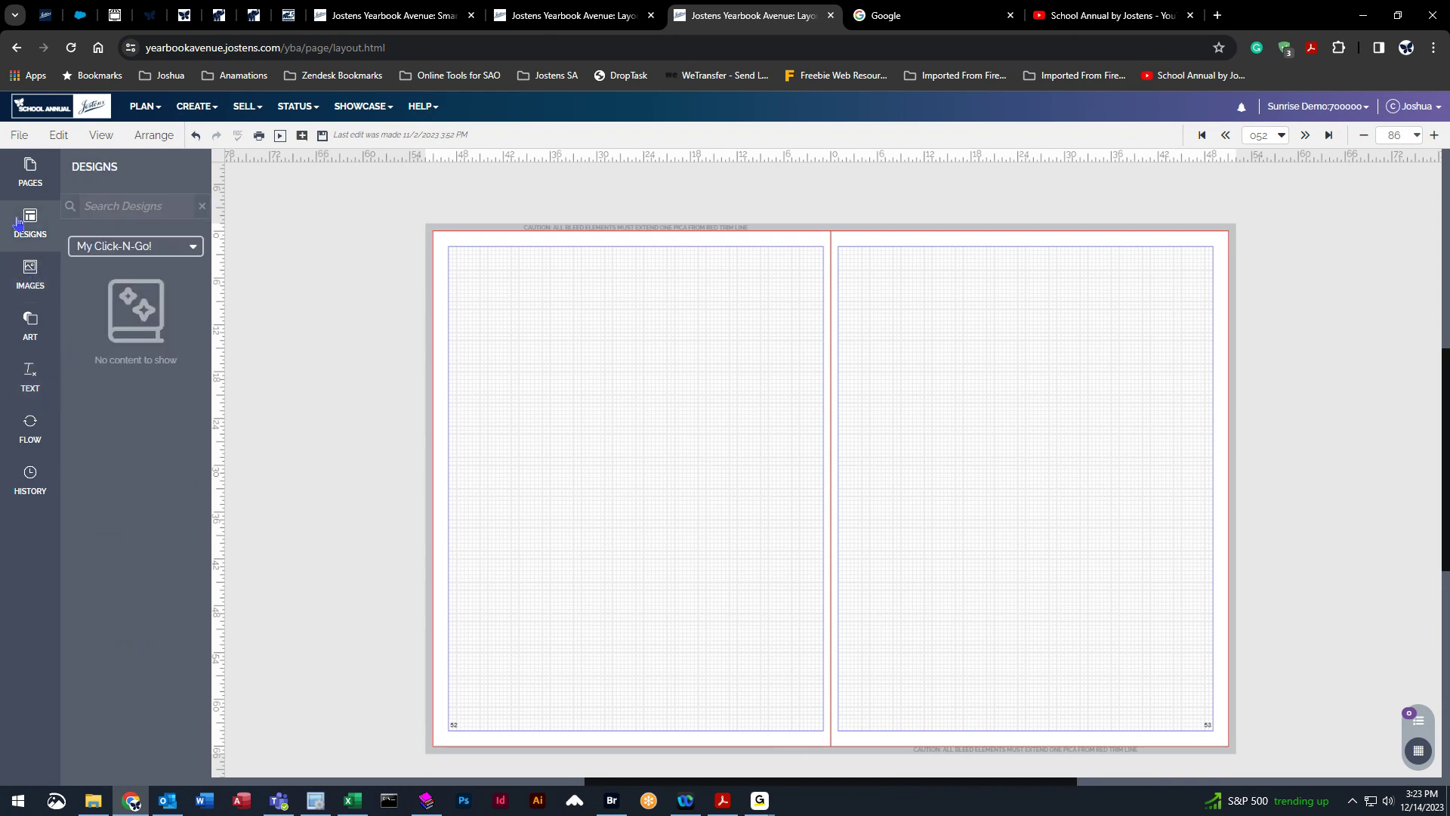
click(192, 249)
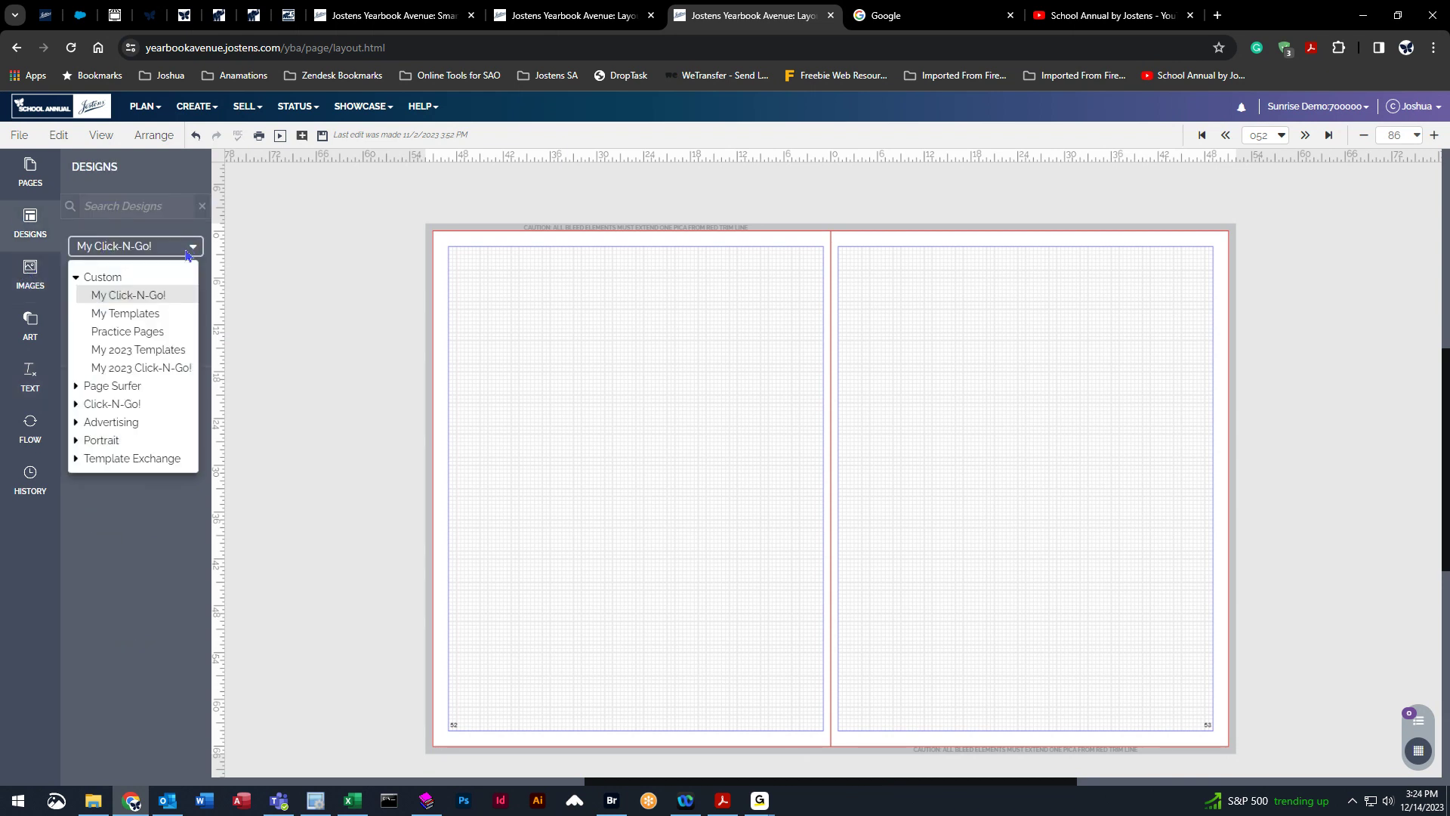
click(102, 277)
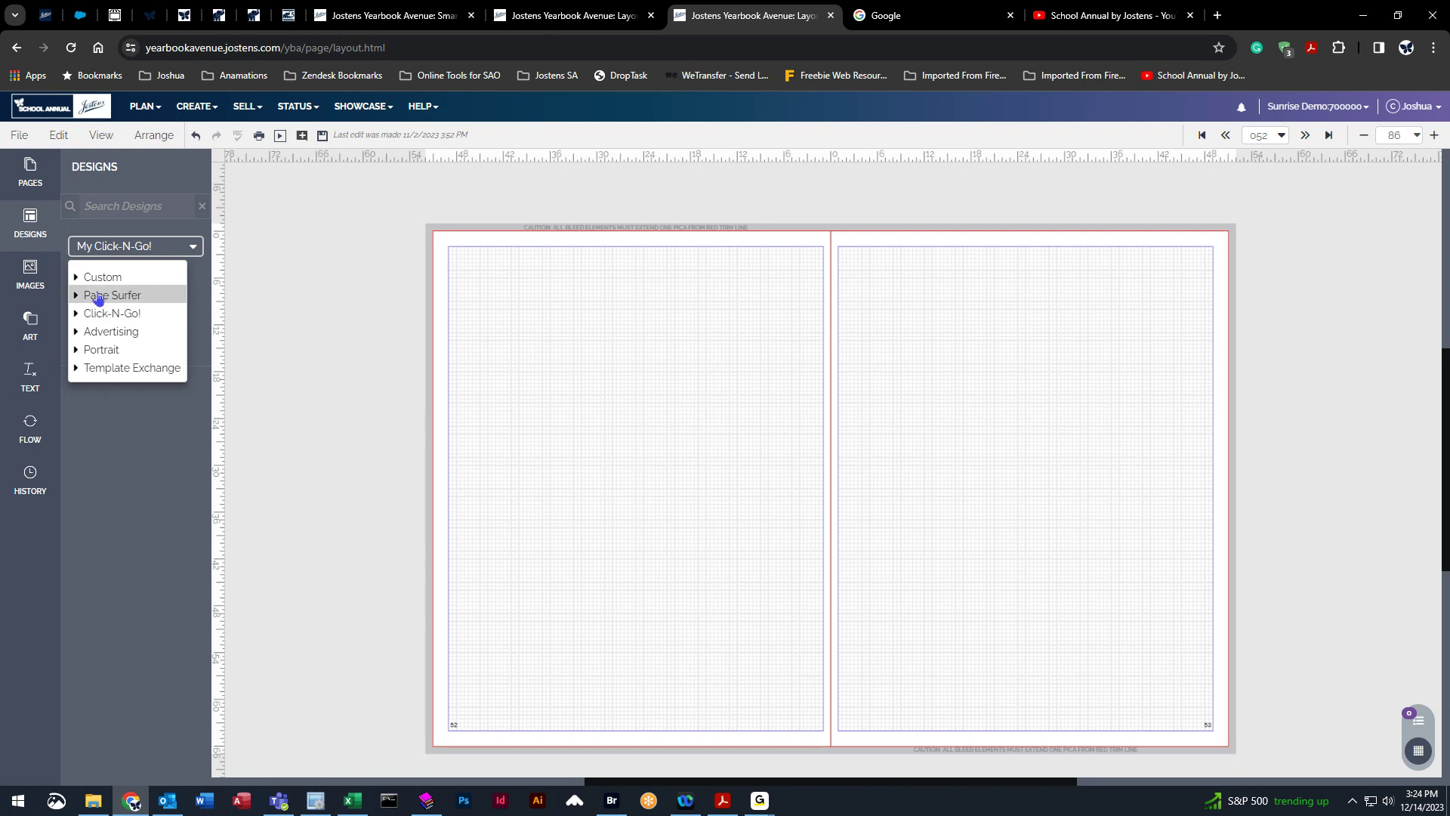
click(100, 298)
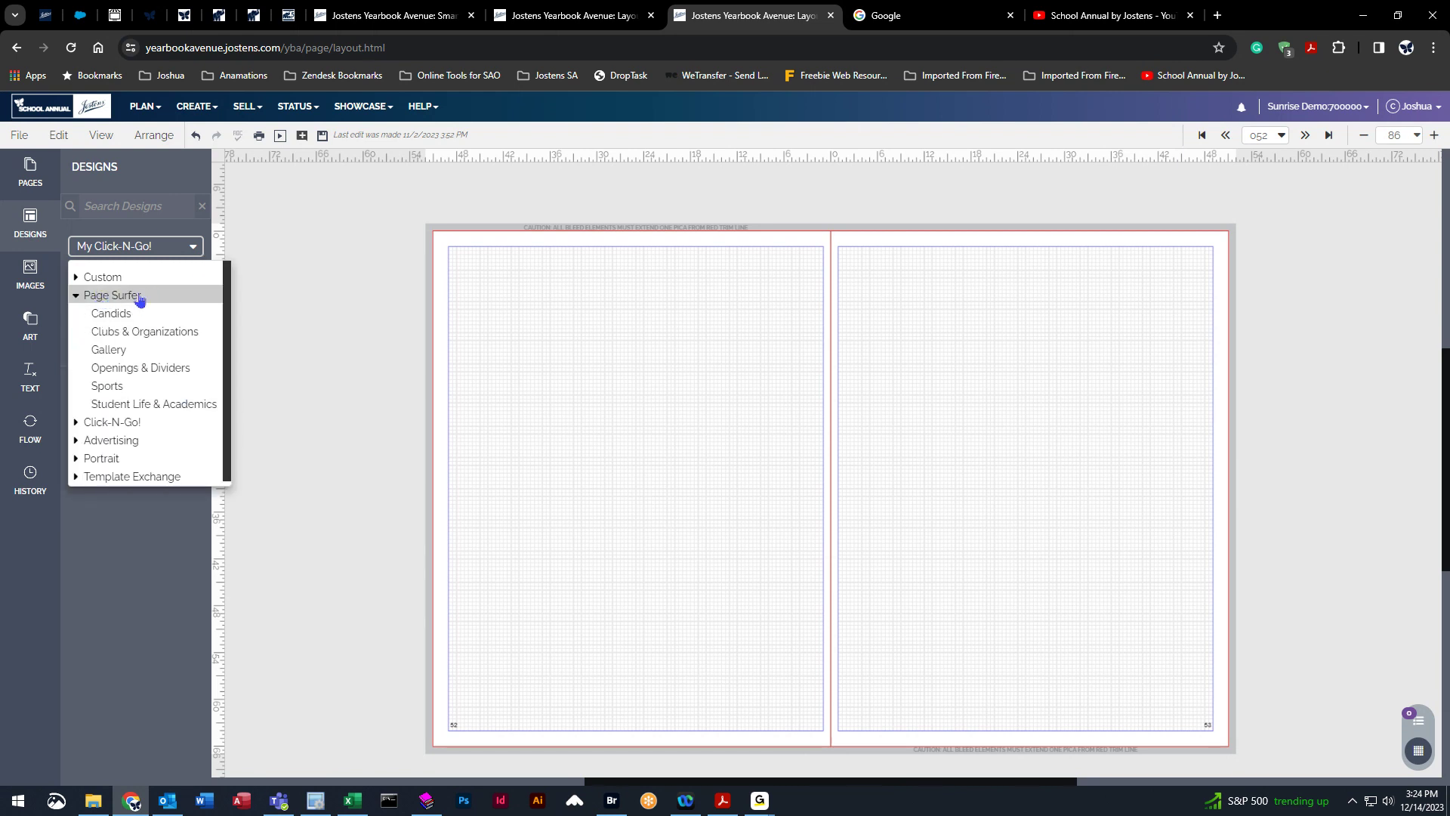
click(78, 301)
click(99, 300)
click(78, 300)
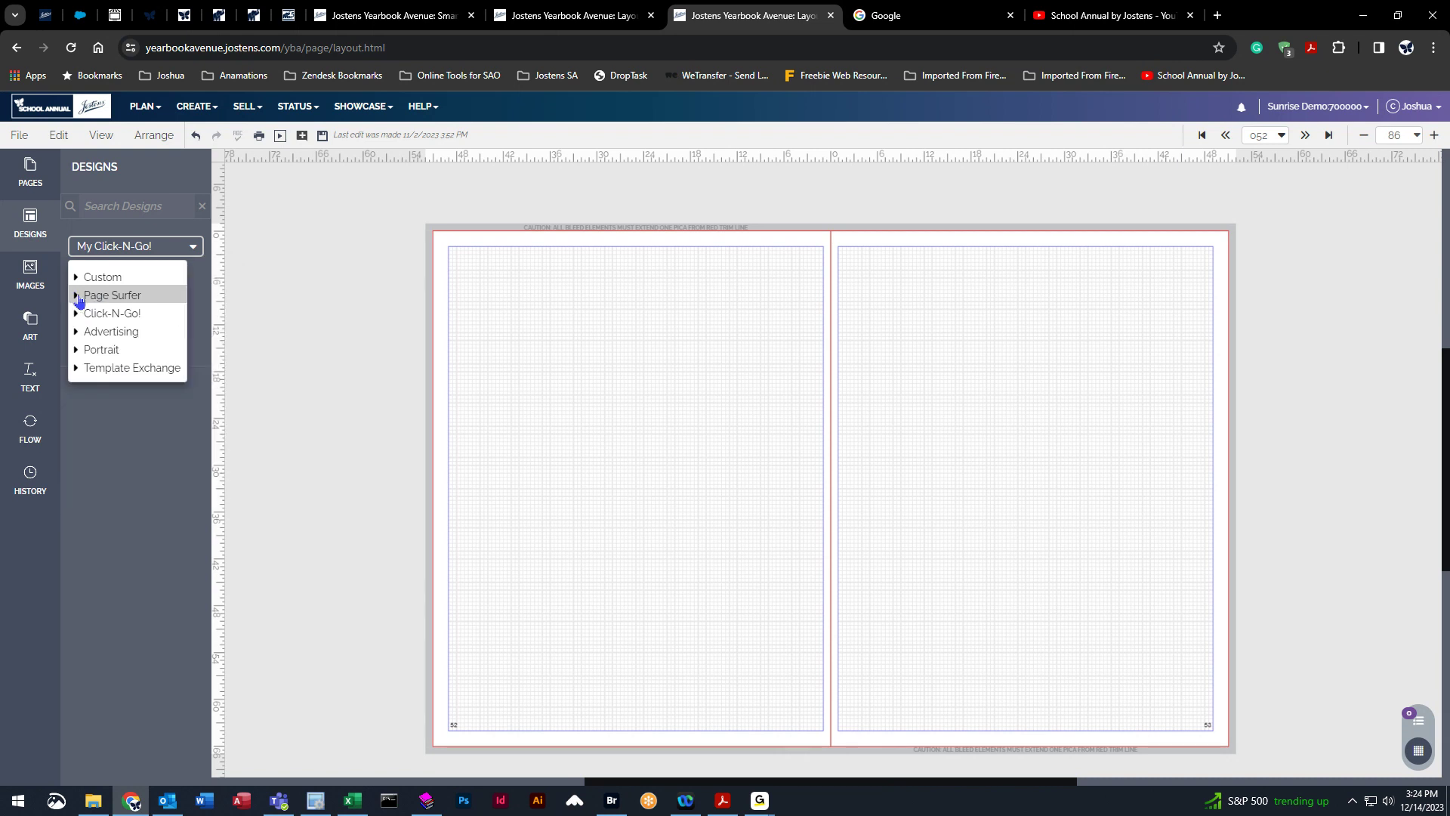
click(77, 301)
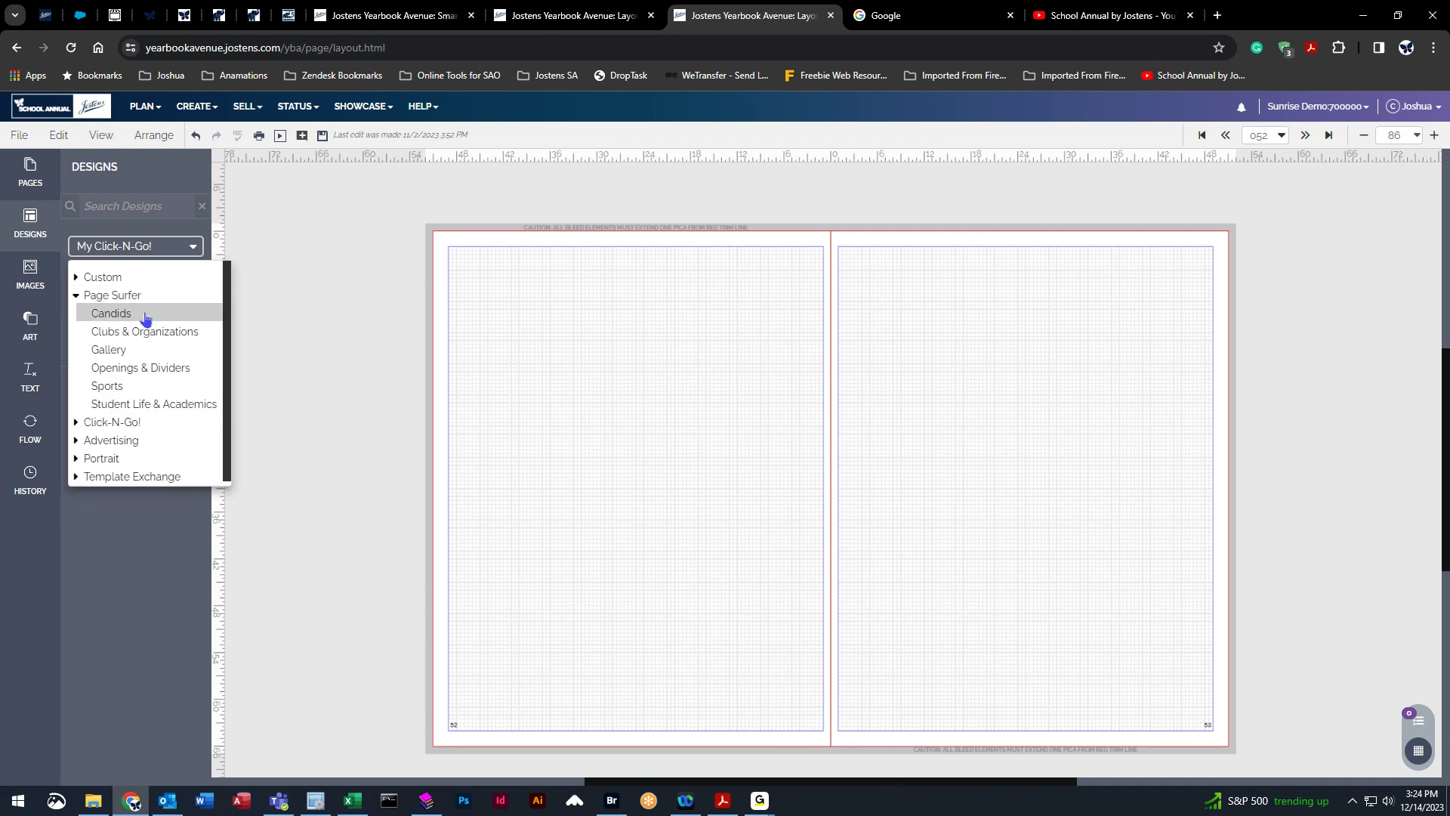
right_click(105, 313)
click(105, 313)
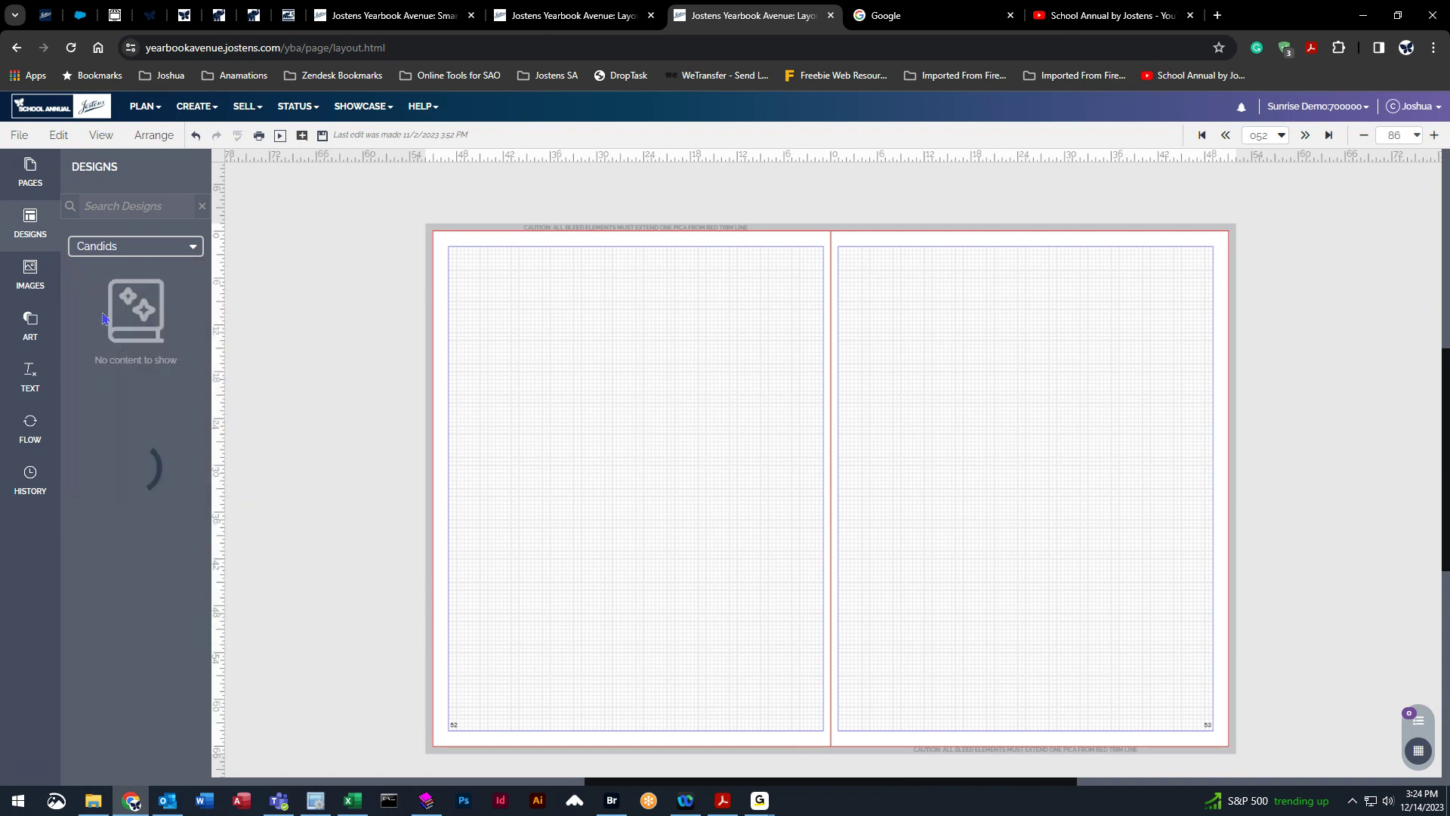
scroll(161, 471, down, 4)
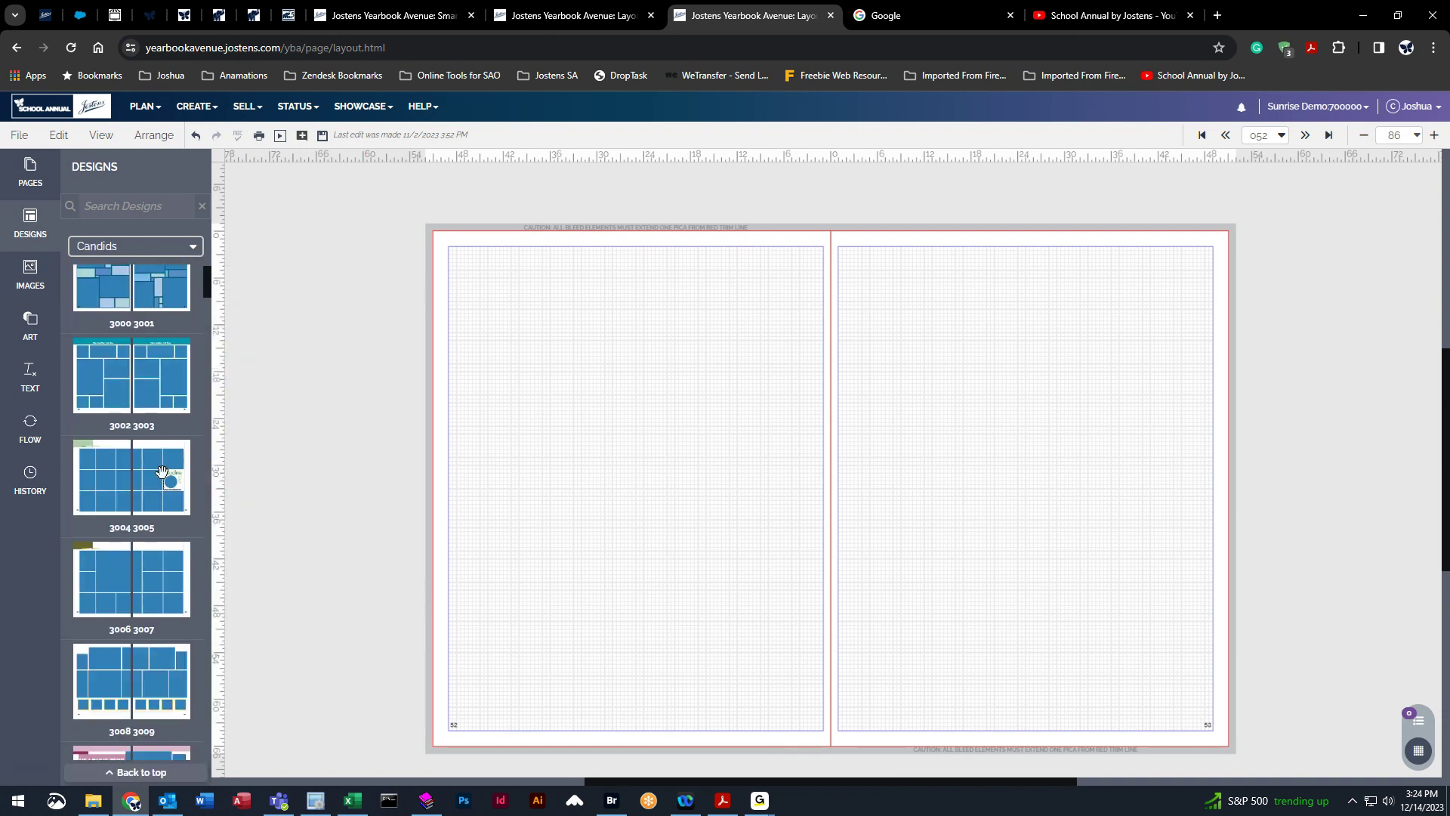
scroll(161, 471, down, 6)
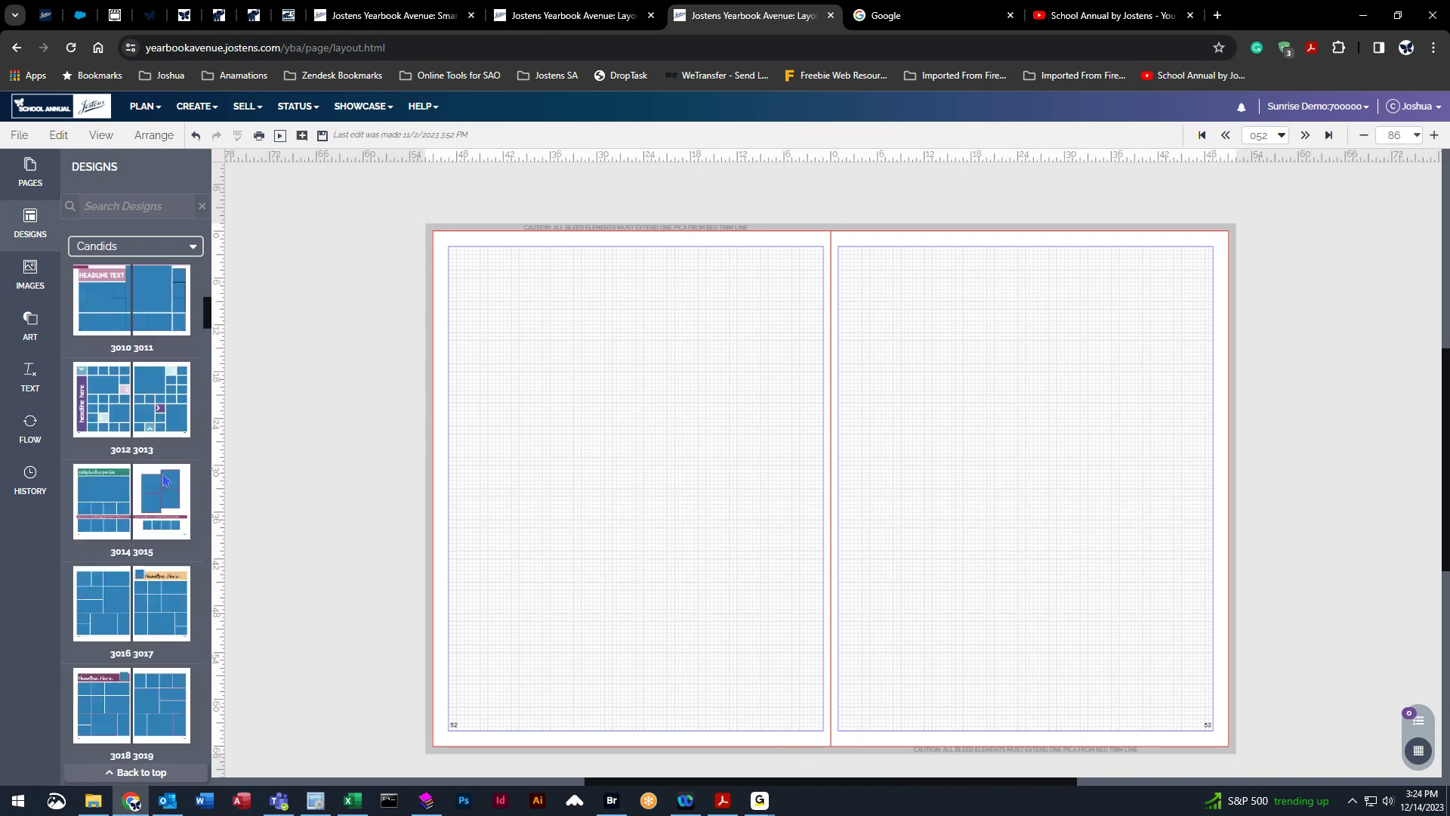
scroll(161, 471, down, 7)
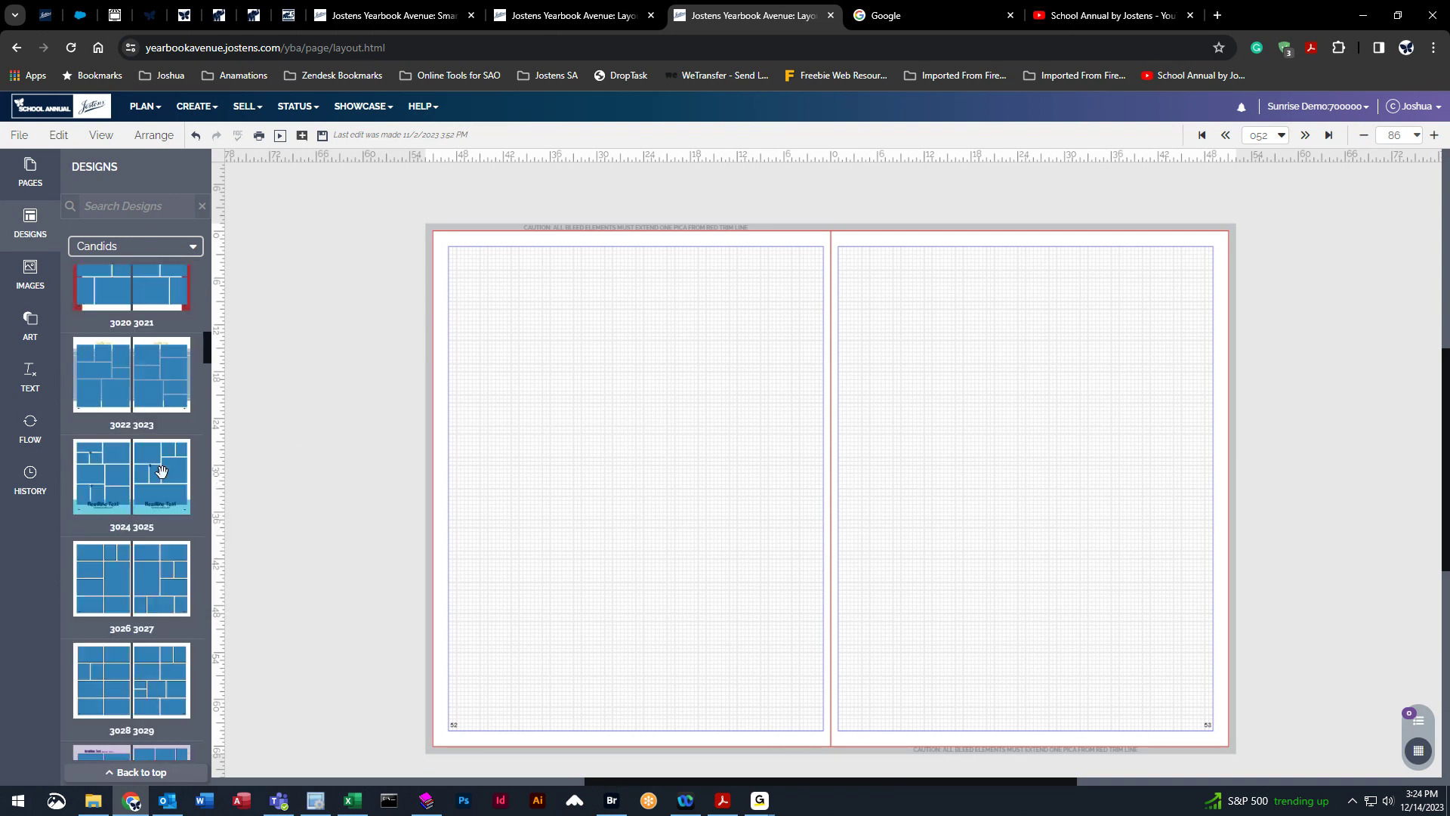
scroll(161, 471, down, 3)
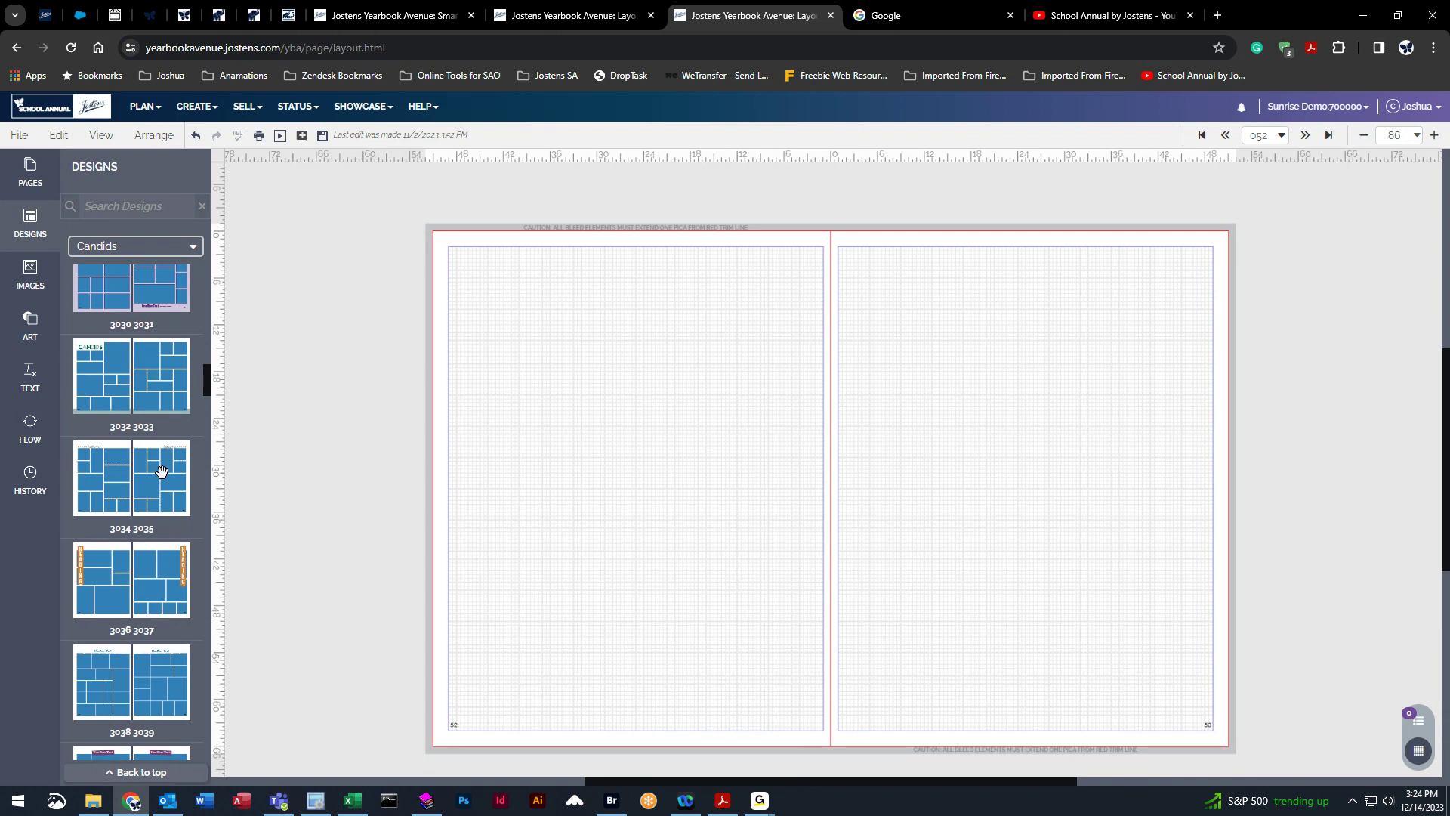
Browse the image library categories and open the Cooking Day photo folder.
mouse_move(161, 472)
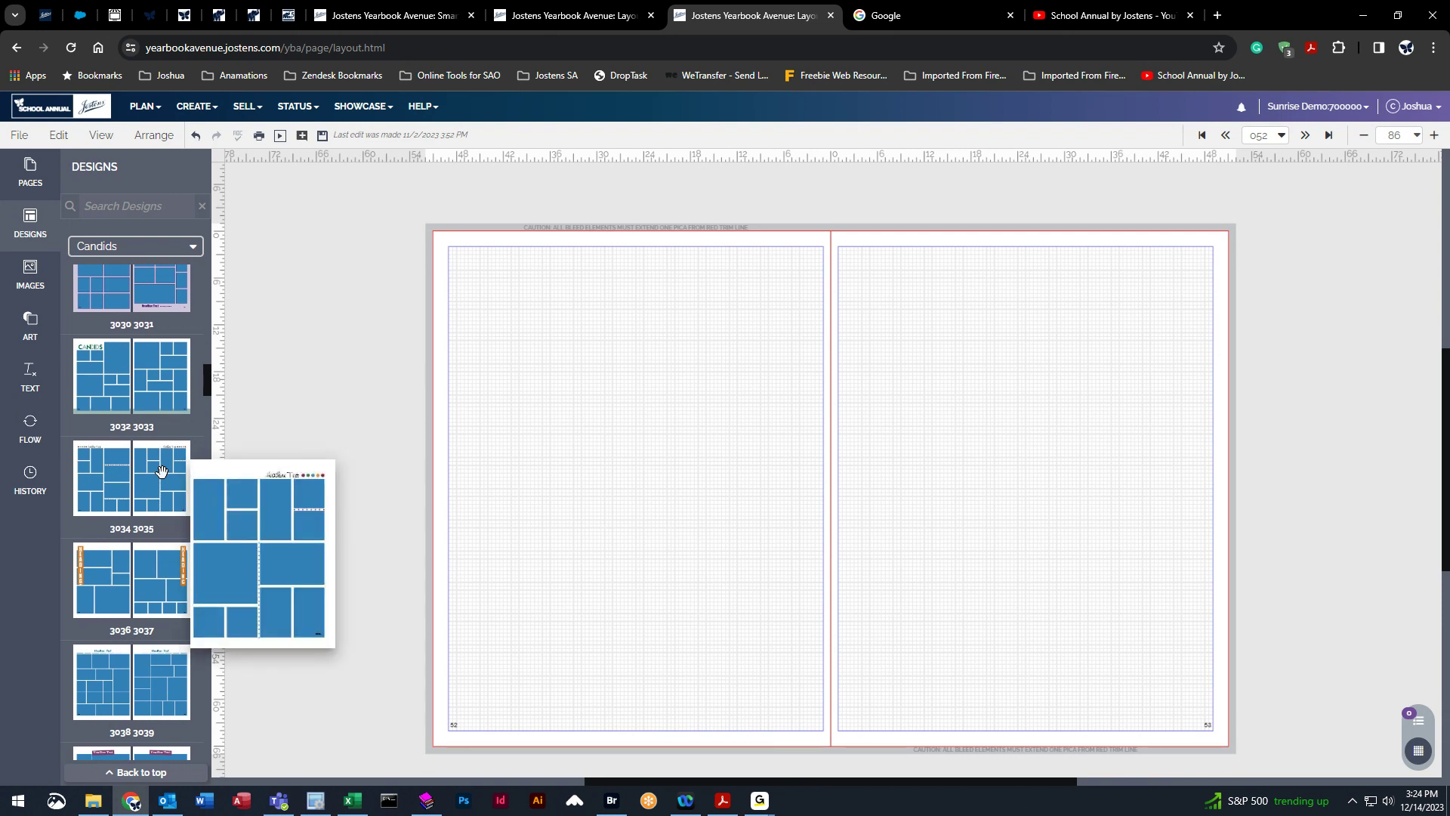
click(32, 273)
click(136, 246)
scroll(146, 382, up, 3)
scroll(146, 382, down, 2)
click(159, 305)
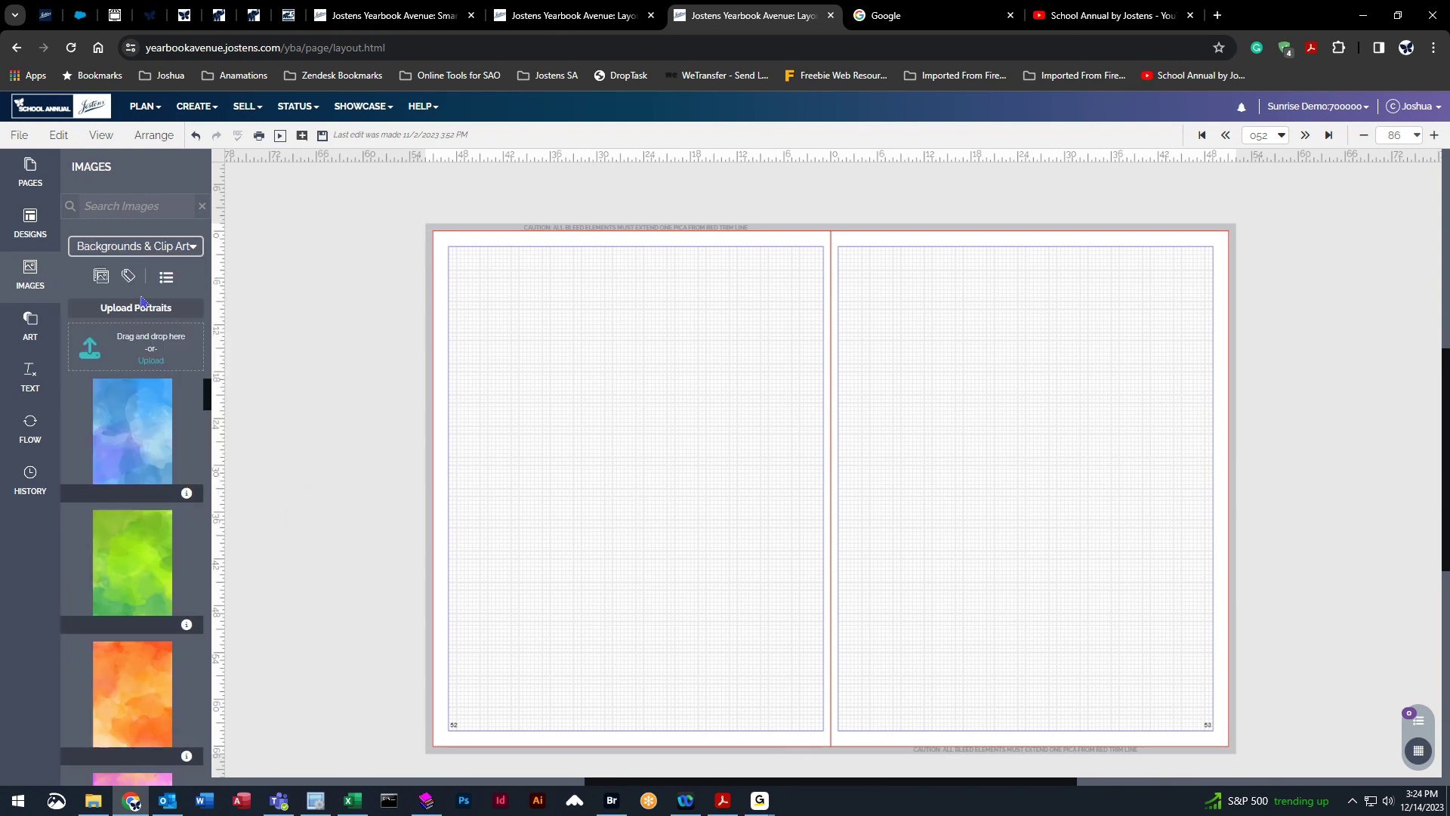
click(136, 246)
click(141, 364)
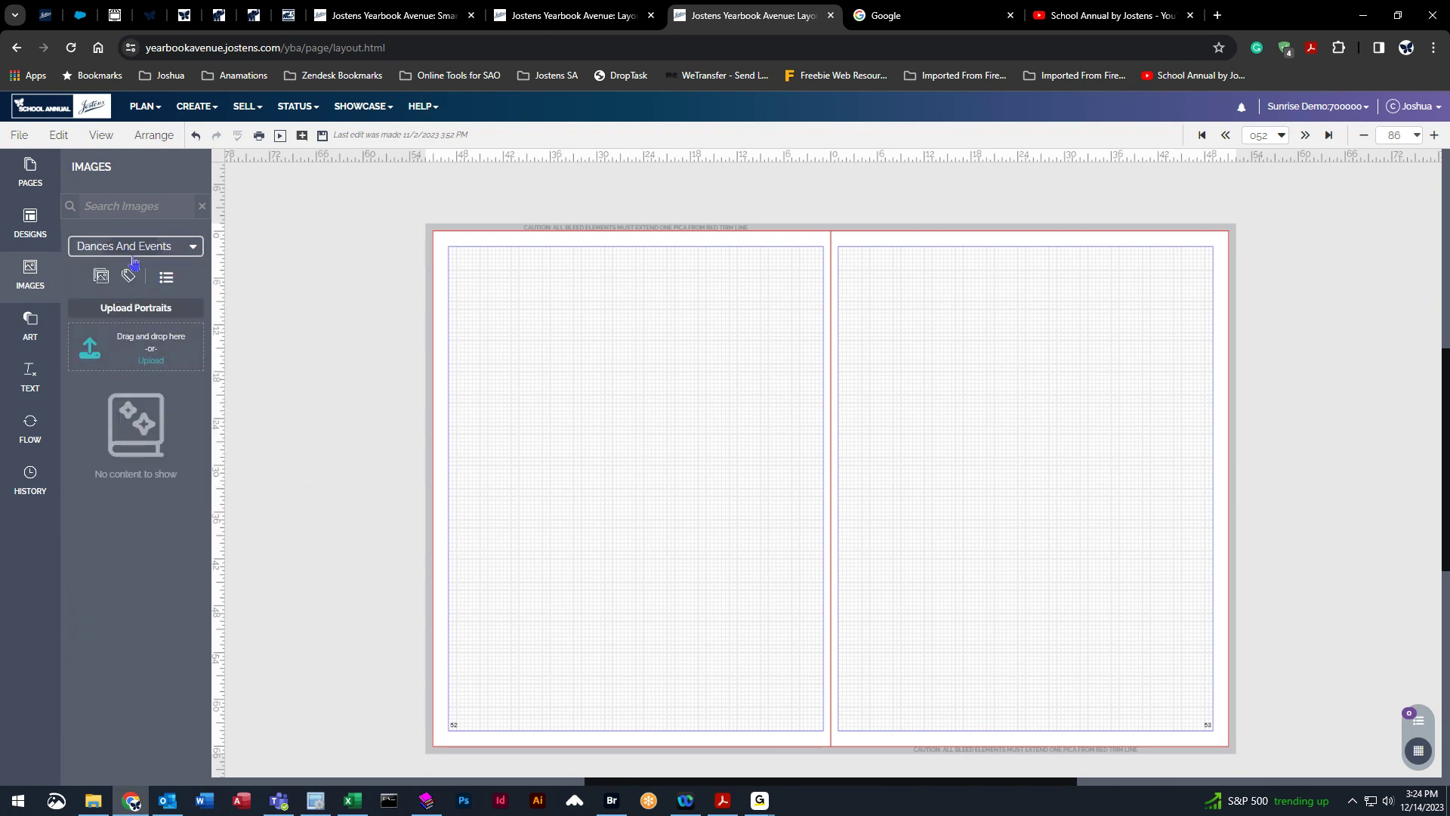
click(136, 246)
click(130, 348)
scroll(169, 620, down, 6)
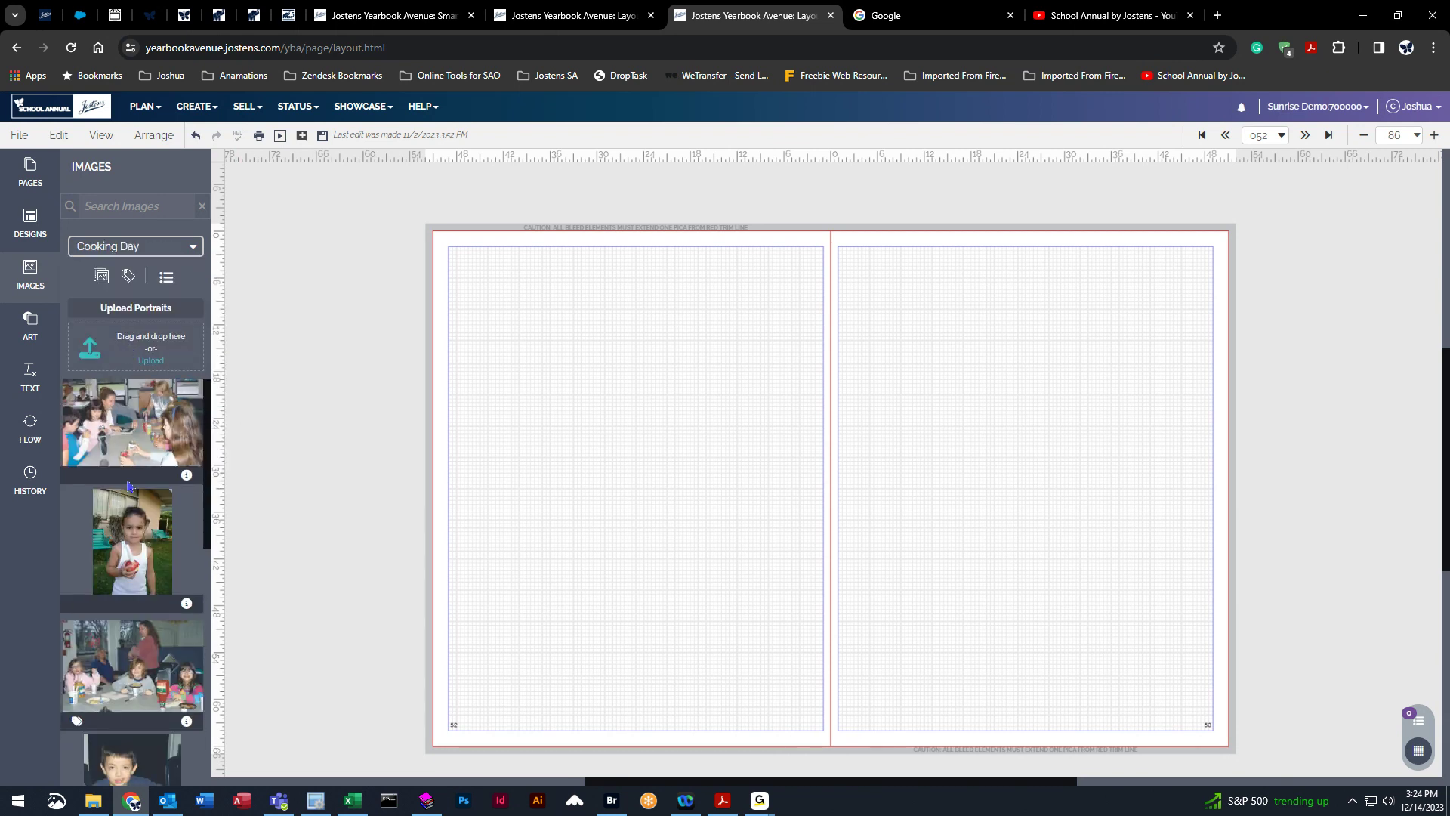
scroll(169, 621, down, 3)
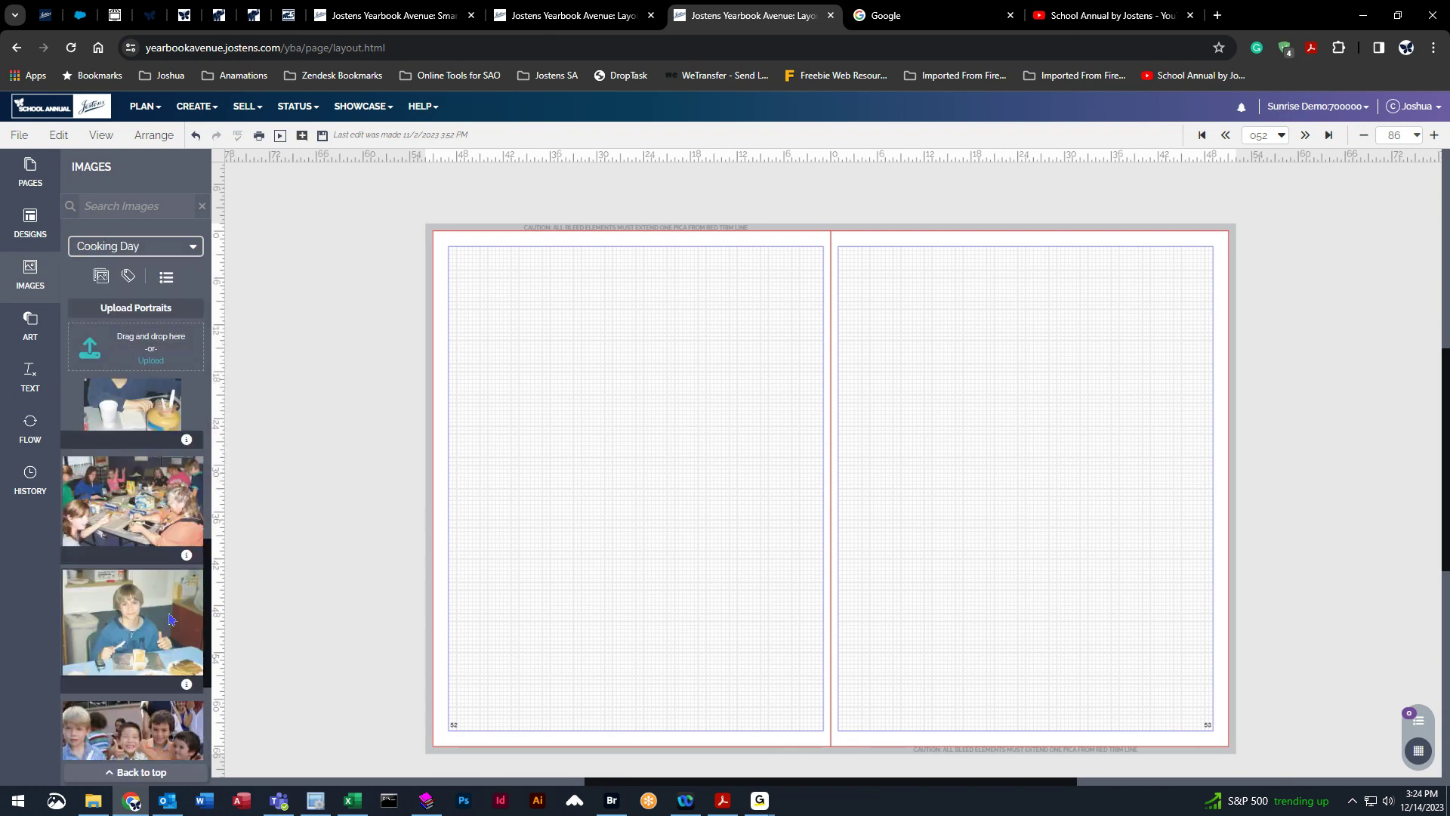
Apply the Candids template 3000 to the left page, keeping existing content.
click(30, 223)
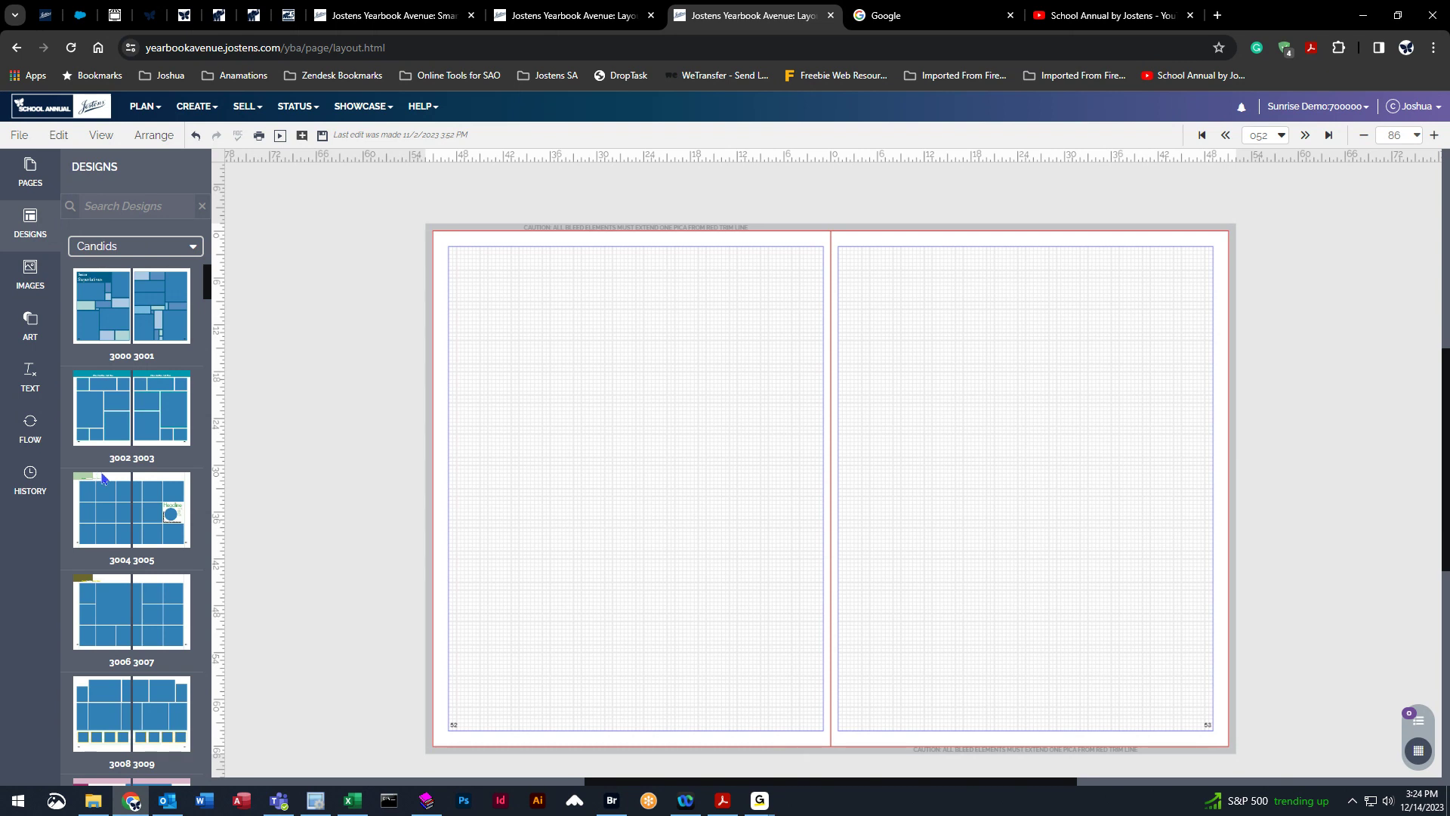
mouse_move(106, 299)
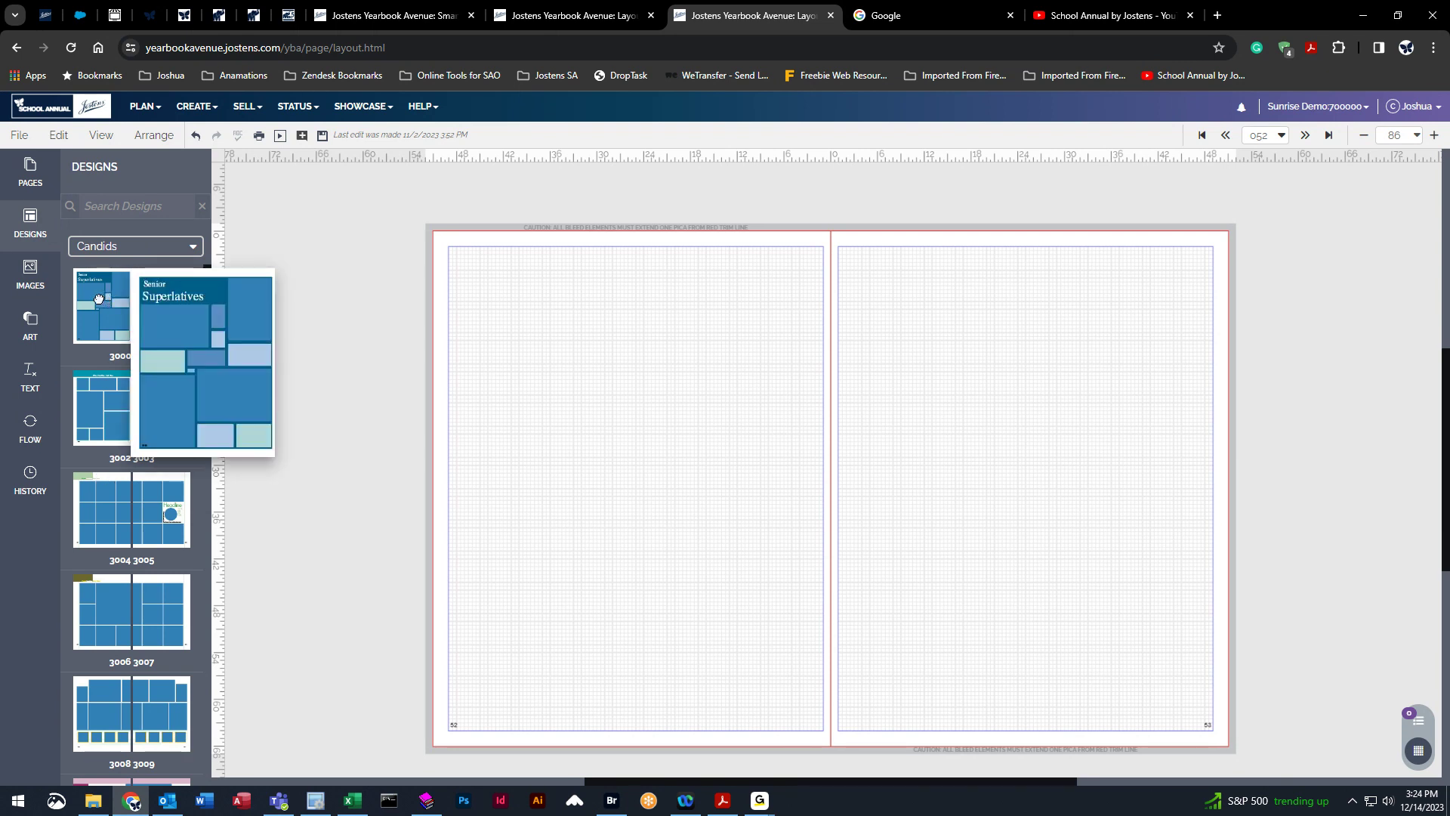
drag(99, 300, 627, 383)
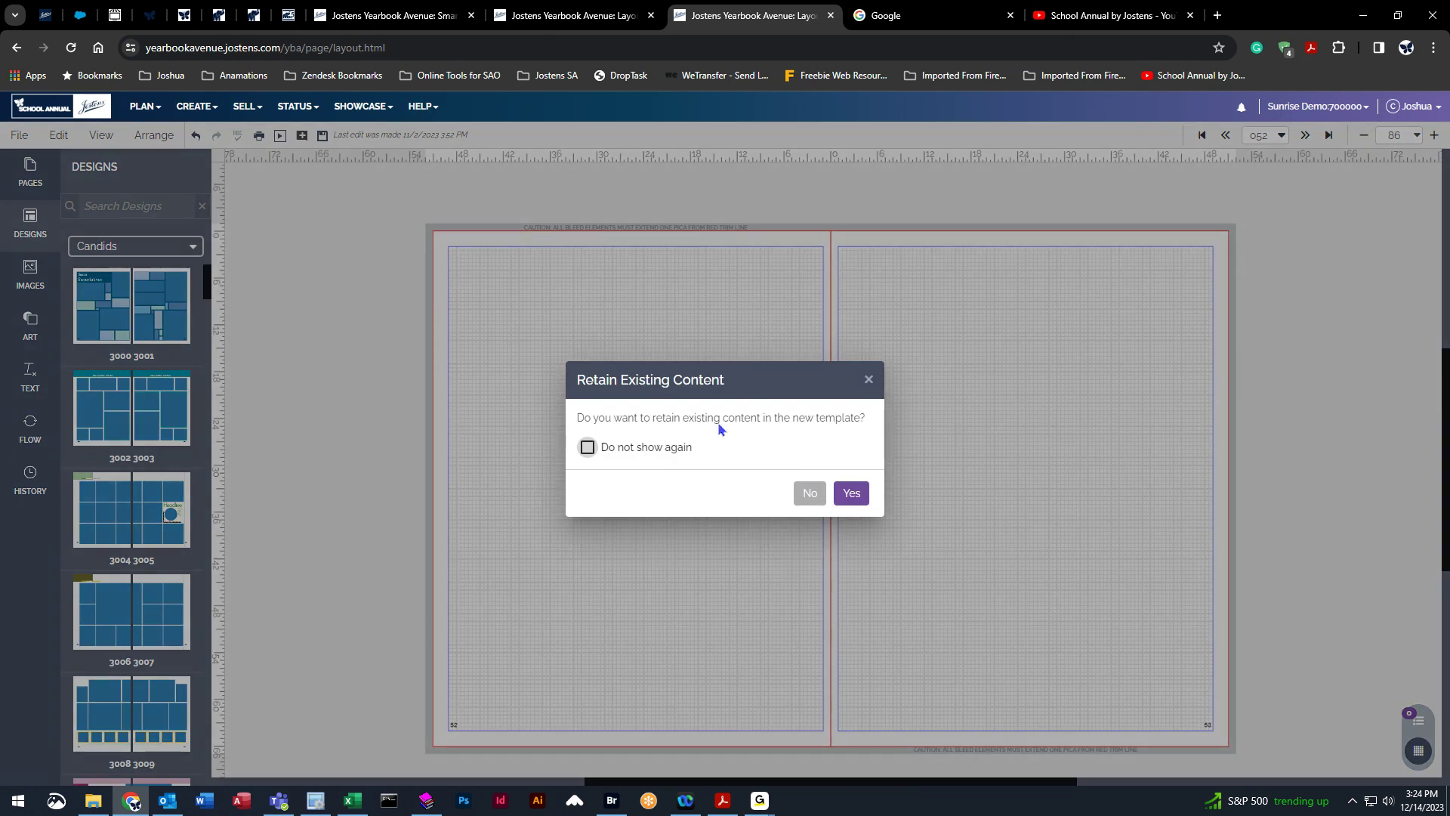
click(867, 498)
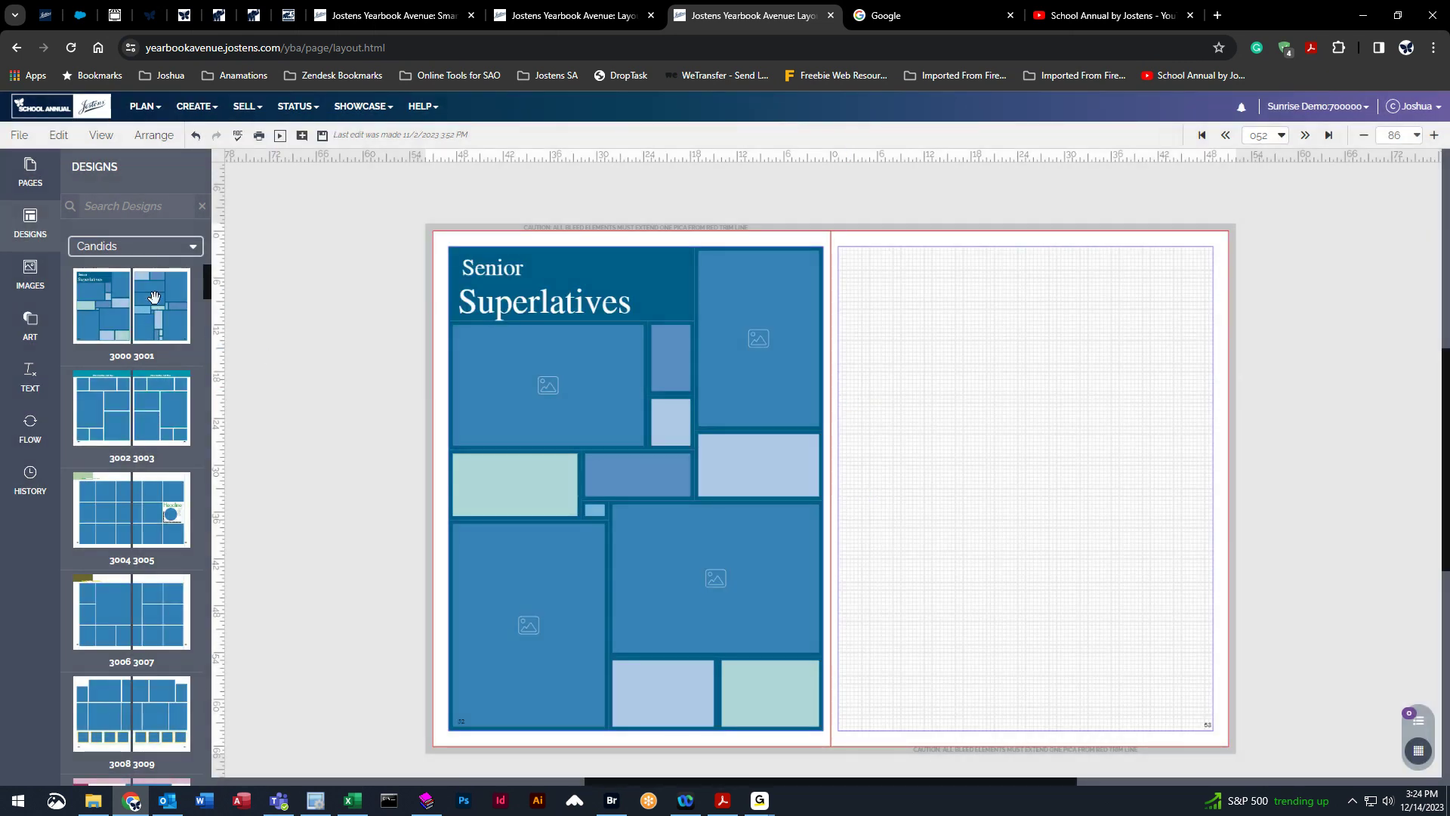
Apply the matching template 3001 to the right page, keeping existing content.
mouse_move(155, 299)
drag(157, 302, 1107, 418)
click(845, 504)
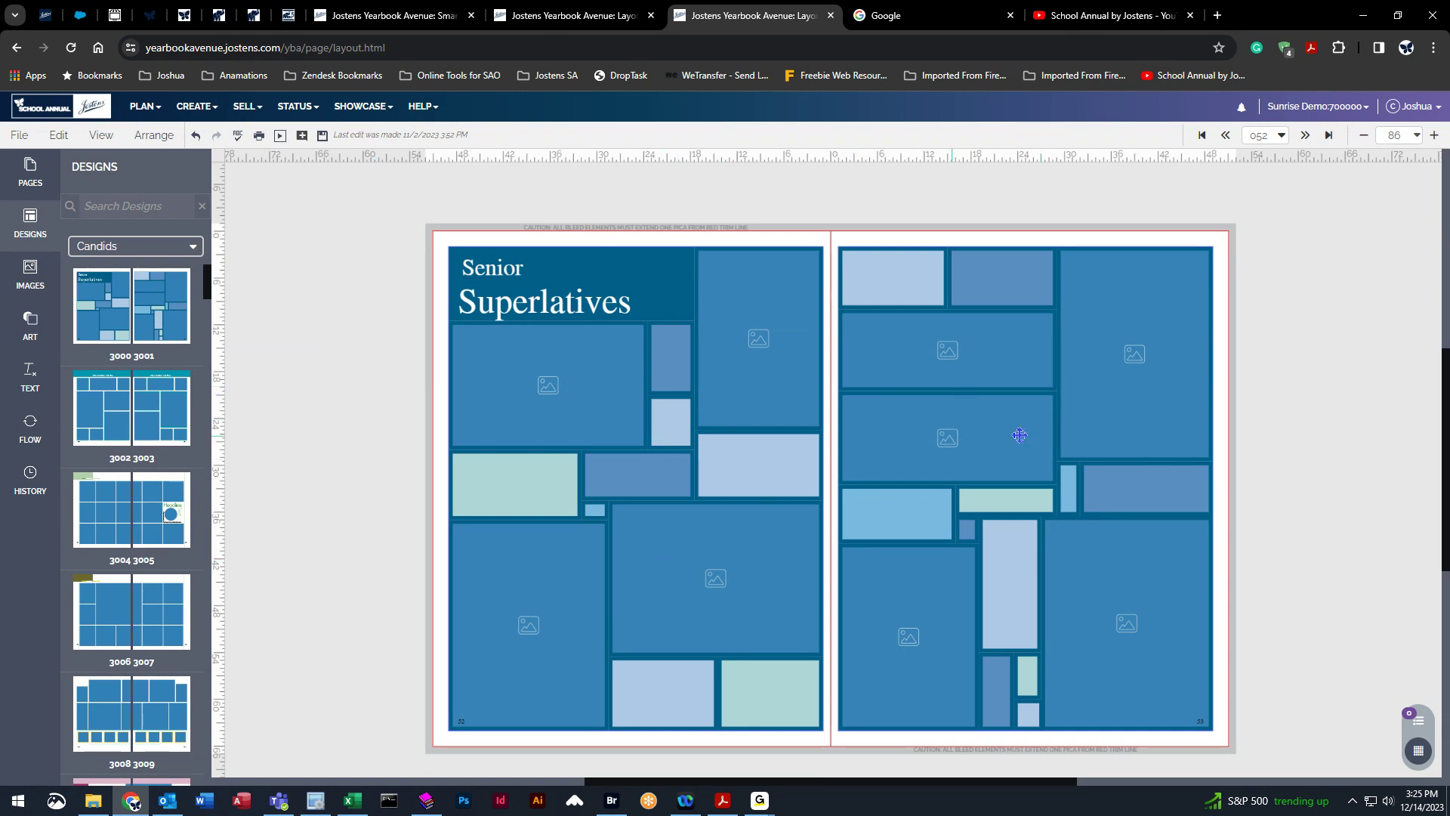
Place three Cooking Day photos into the left page's upper-left, lower-left and lower-middle frames.
click(30, 278)
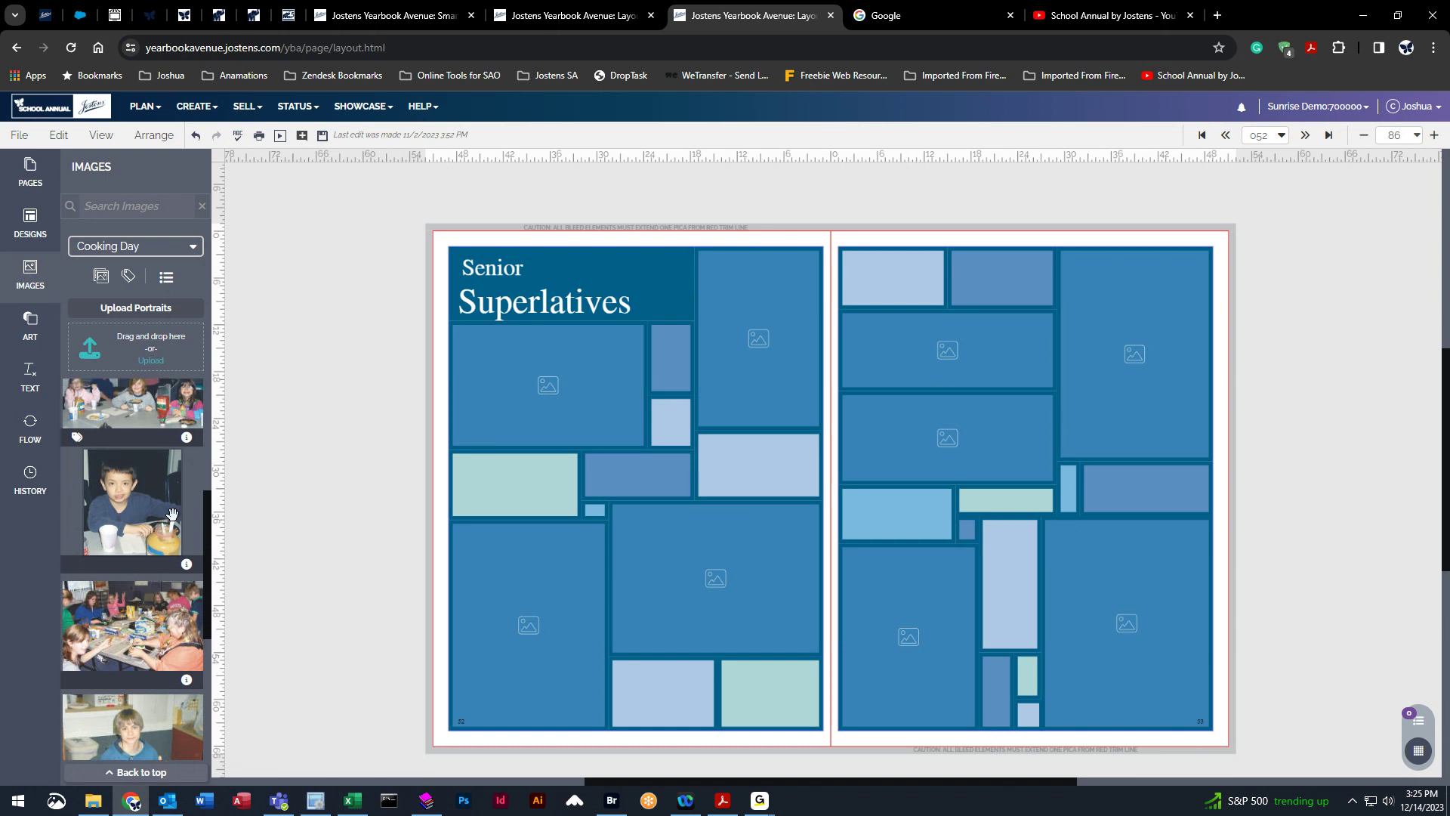
scroll(178, 522, up, 1)
drag(104, 416, 530, 389)
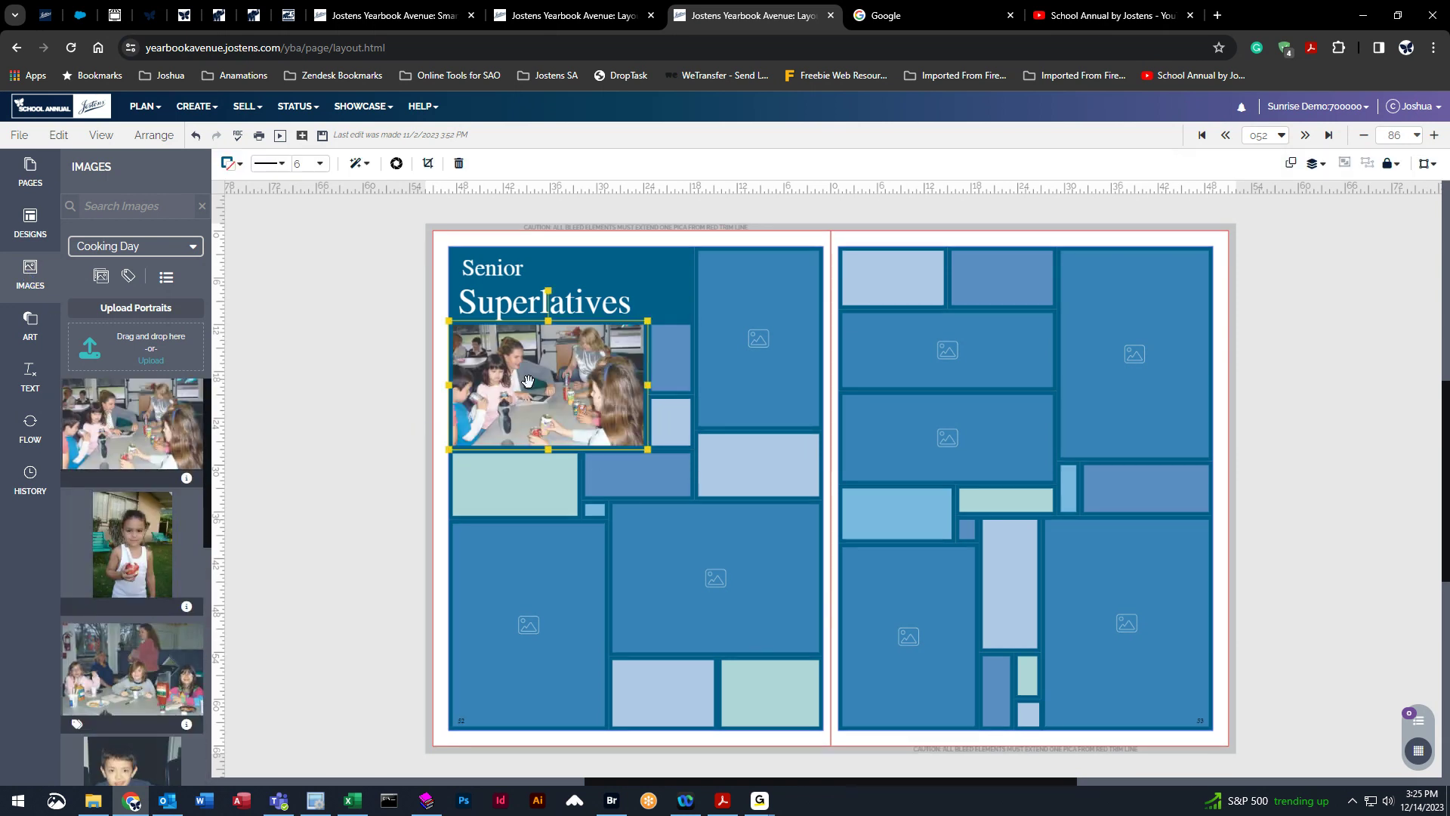
drag(186, 549, 528, 626)
drag(133, 669, 689, 585)
Set the lower-left photo's border color to a light pink swatch.
click(296, 599)
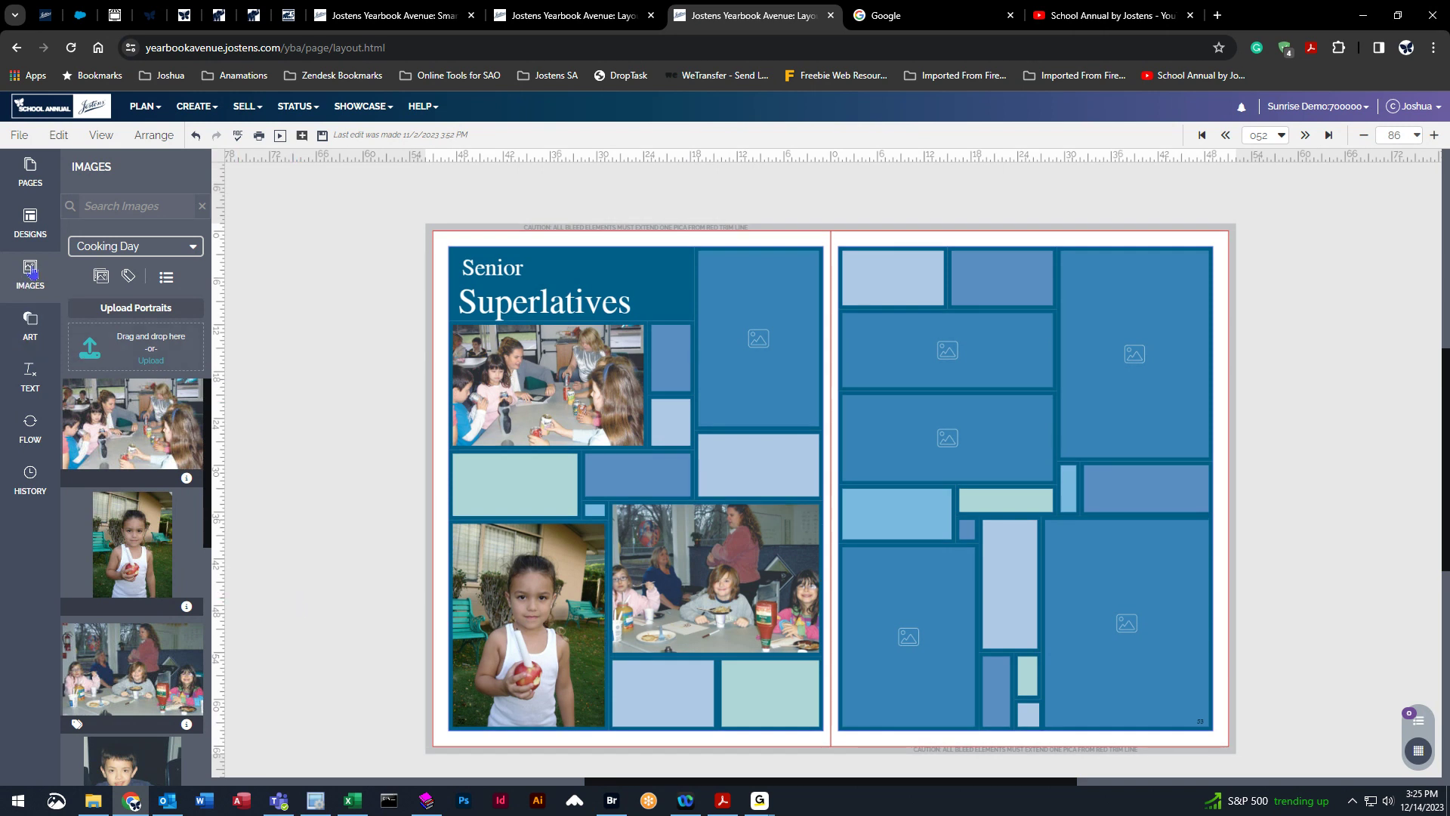
click(754, 302)
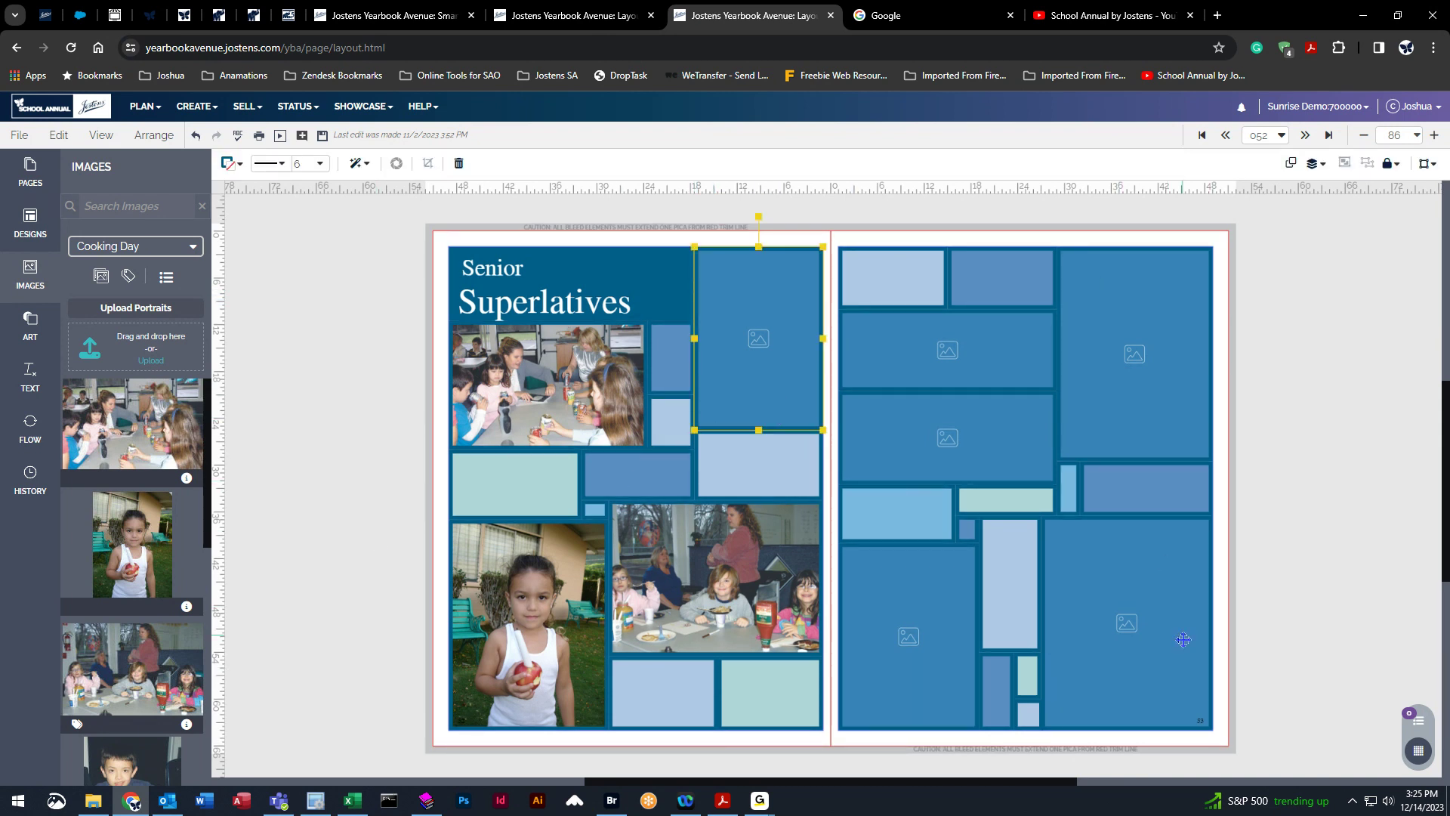
click(522, 591)
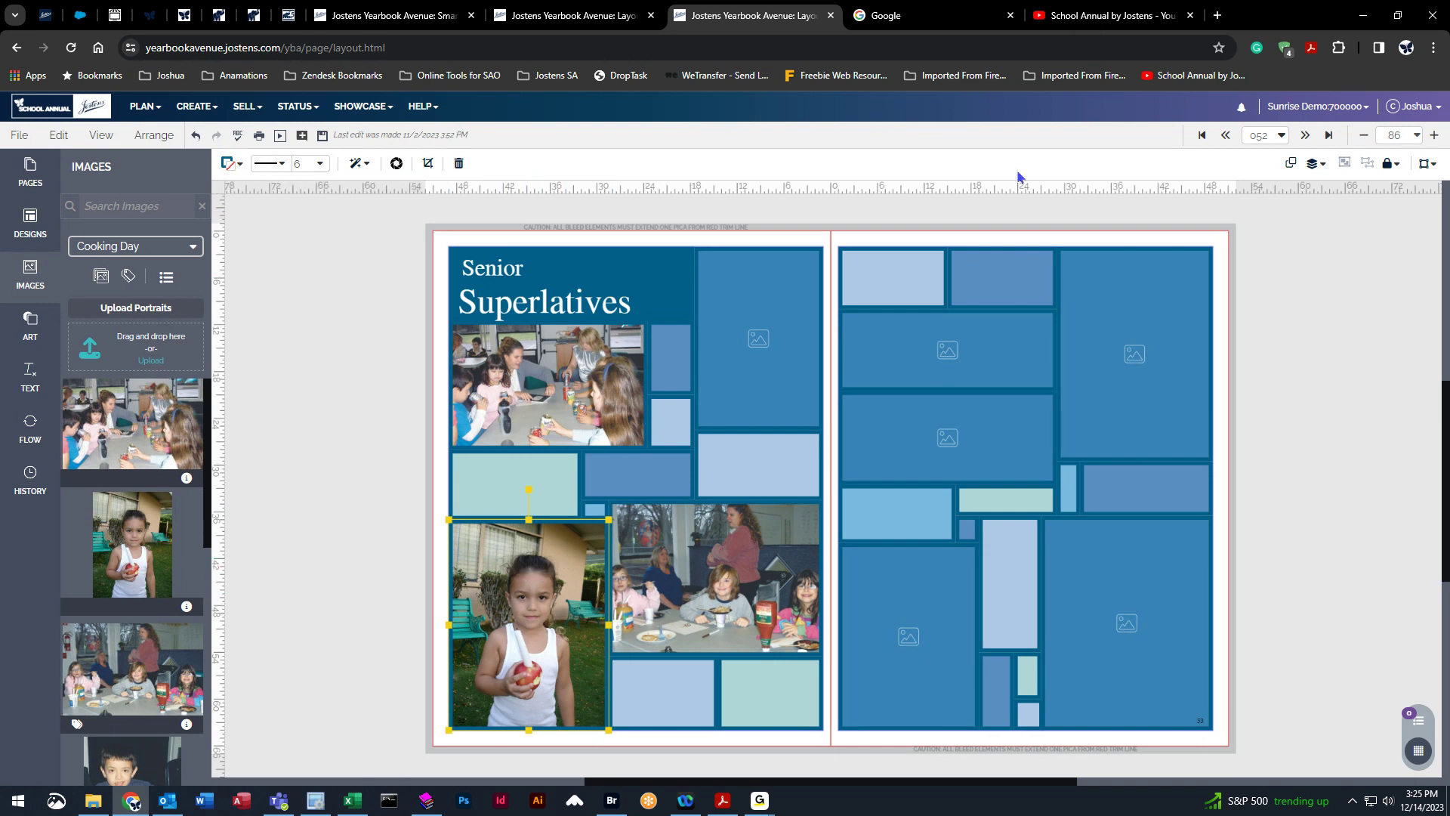
click(240, 164)
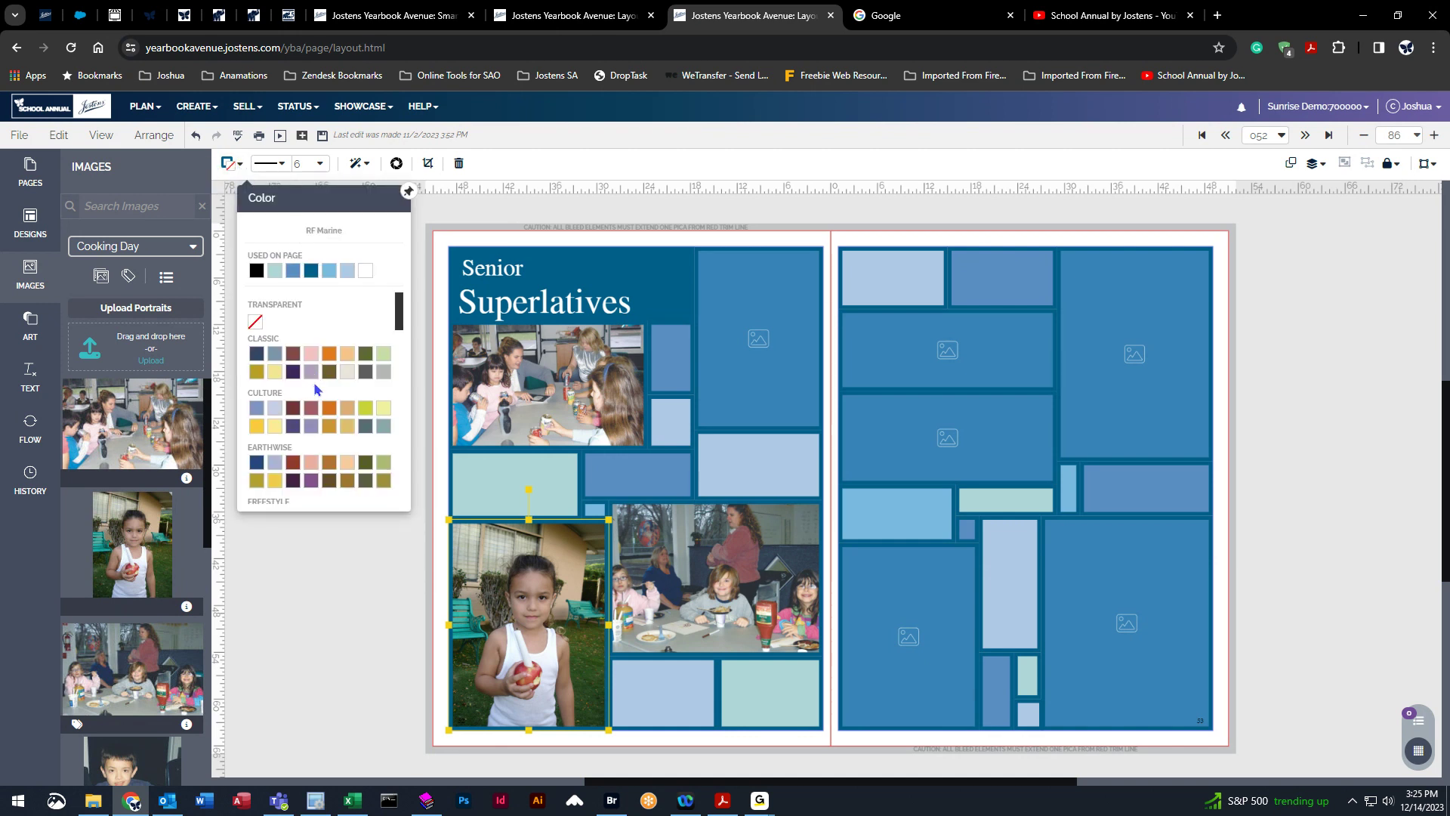
click(311, 353)
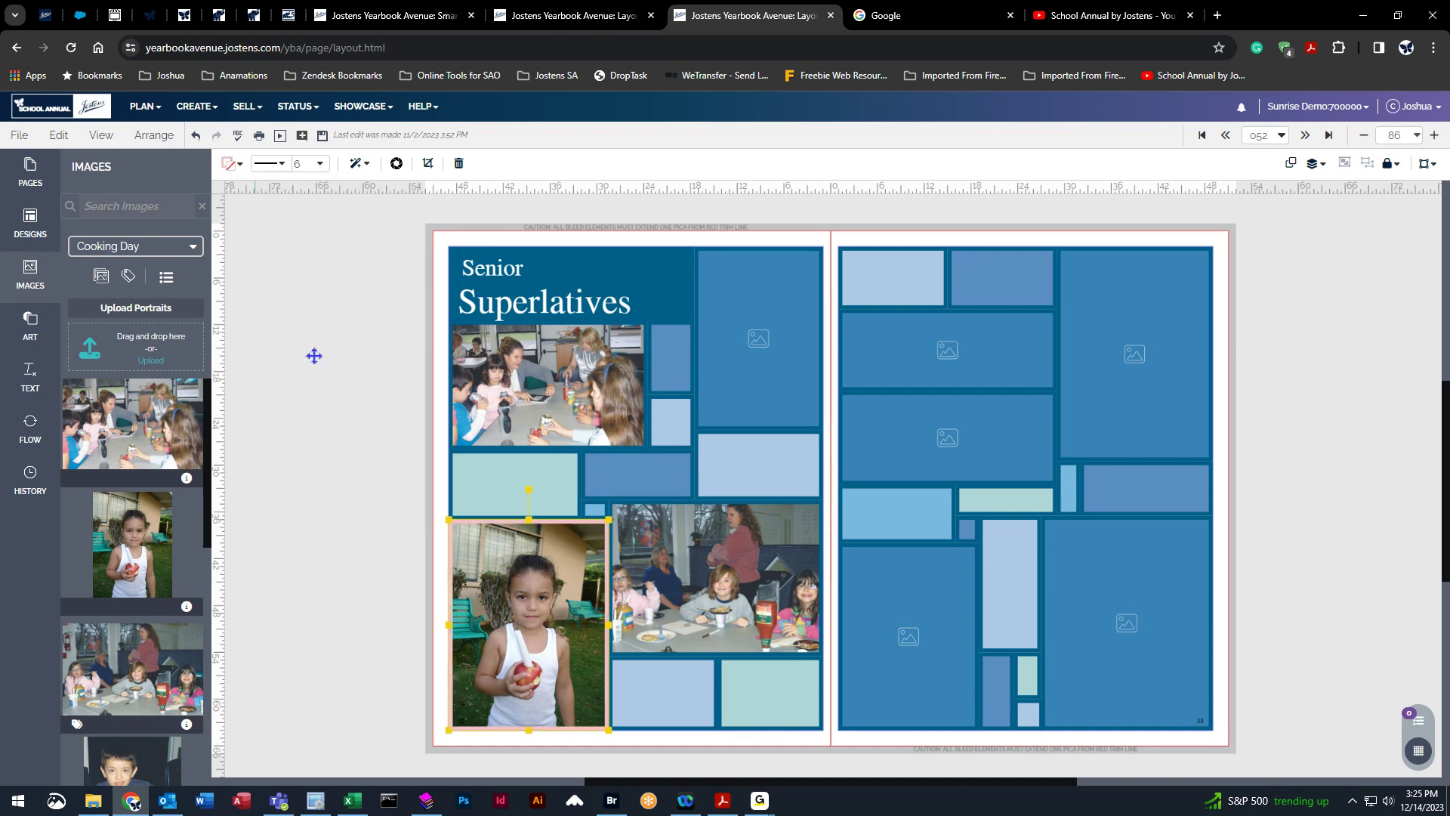
click(342, 509)
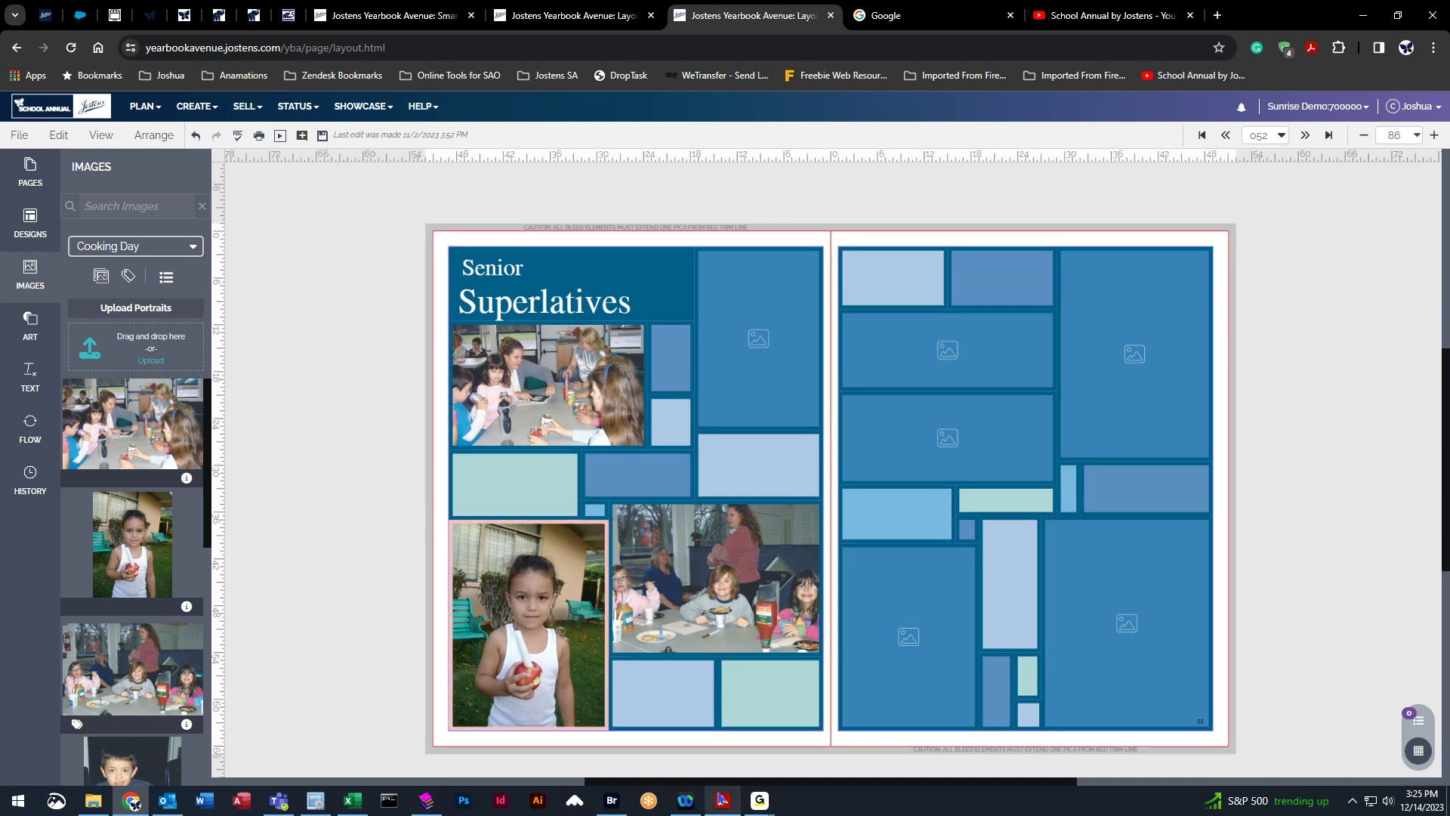
Change the upper-left photo's border color to red.
click(548, 375)
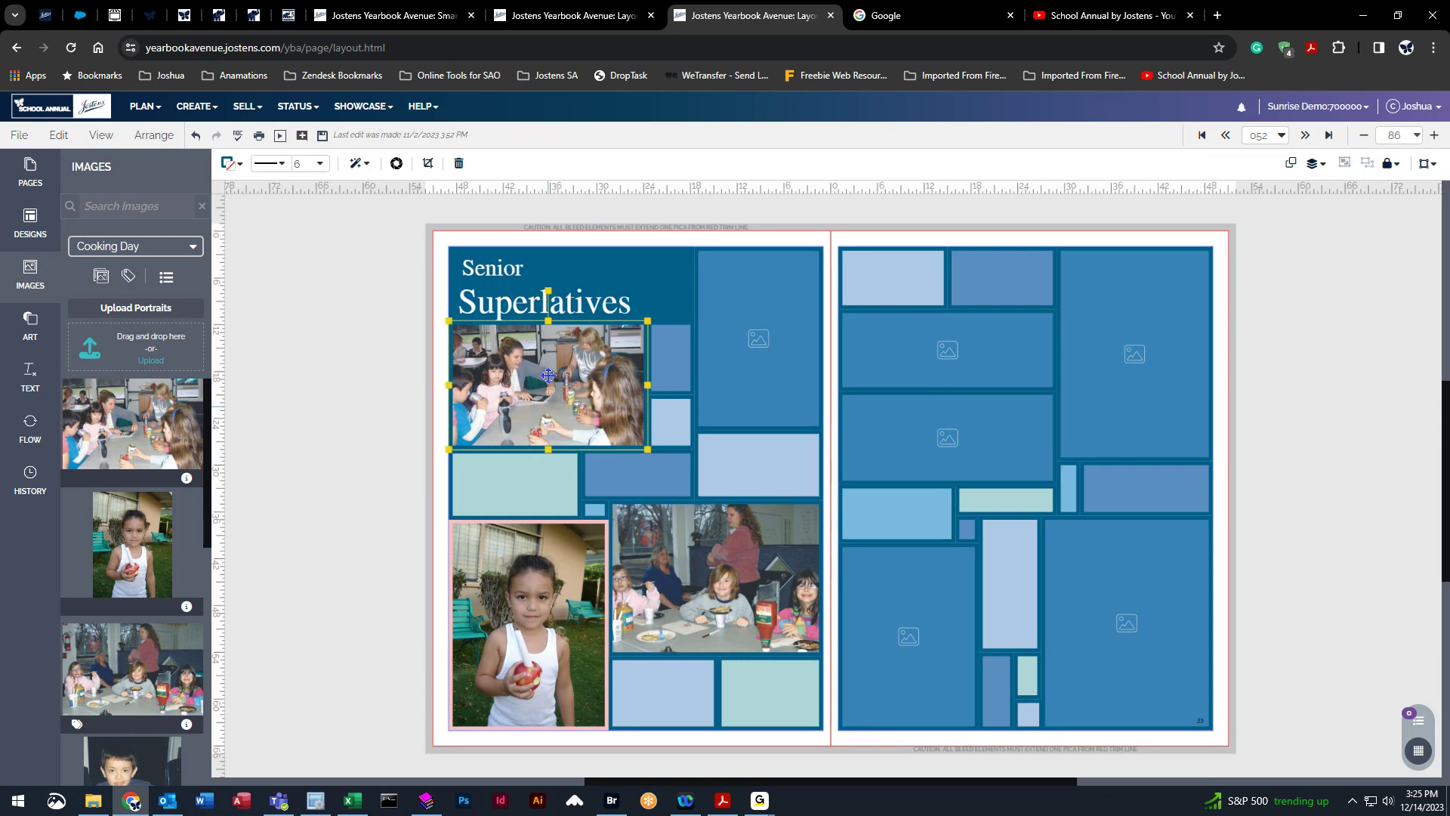
click(228, 164)
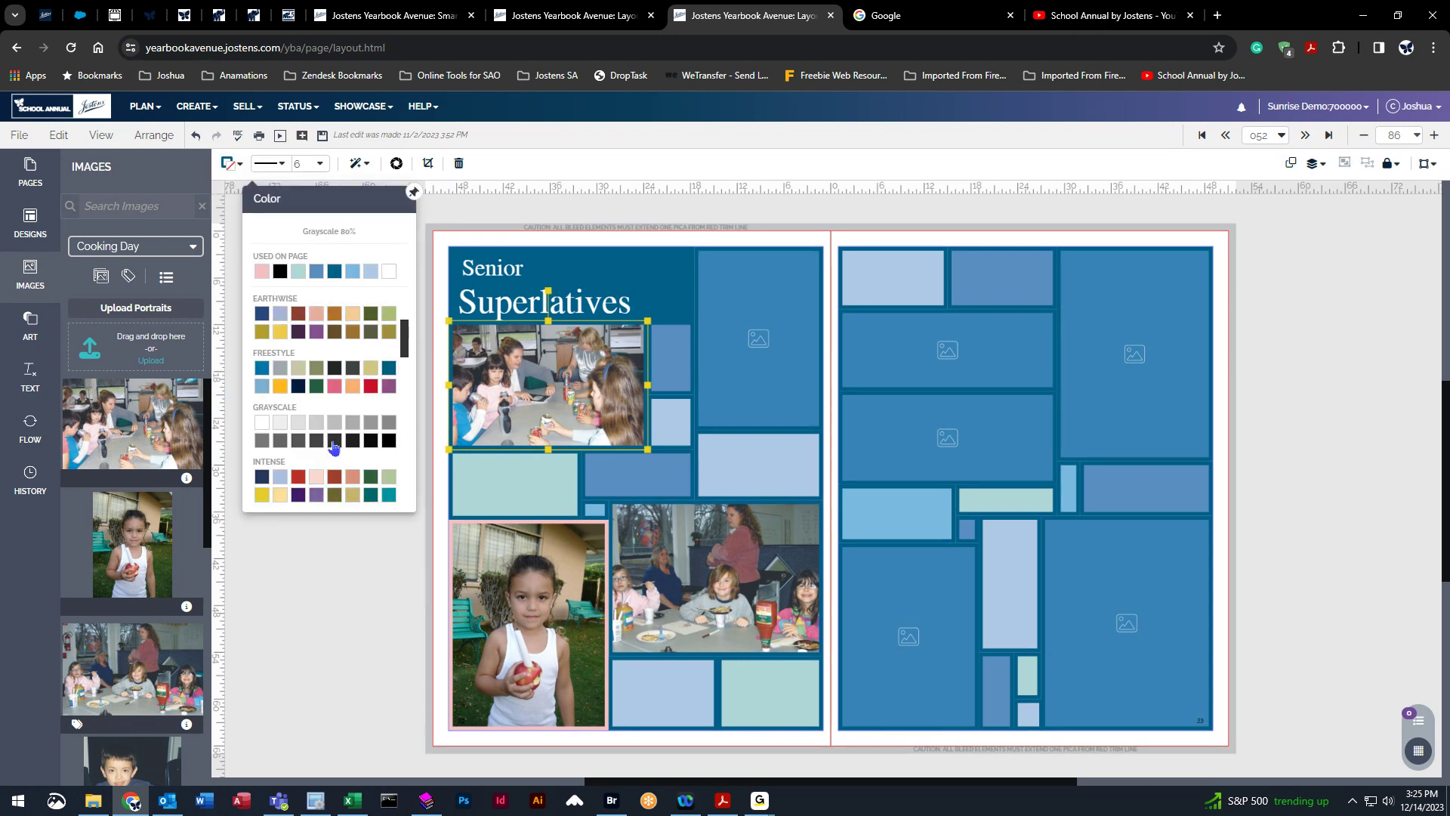
click(336, 440)
click(348, 500)
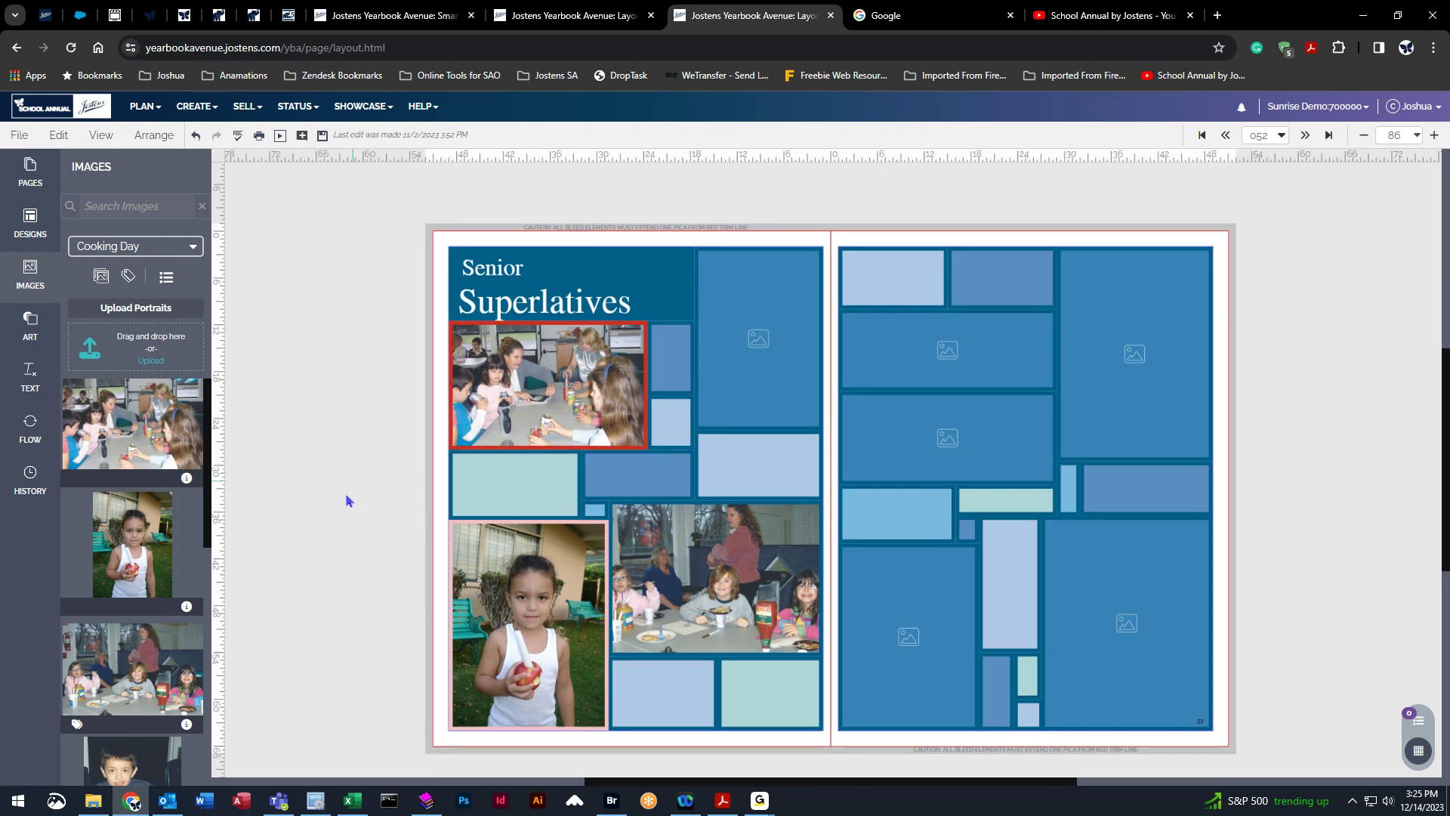
Give the small teal box below the upper-left photo a light pink outline and an olive green fill.
click(532, 479)
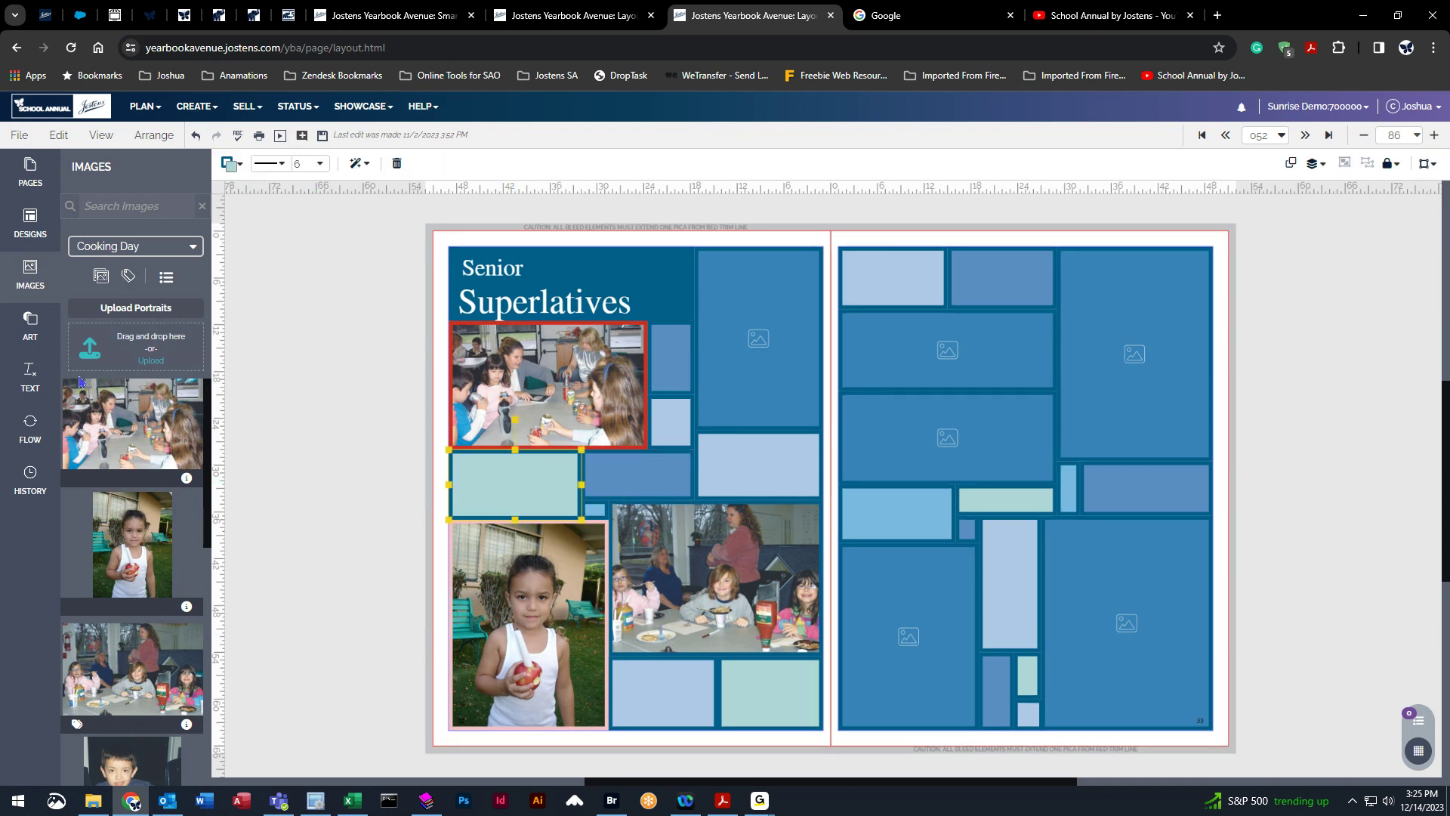
click(42, 332)
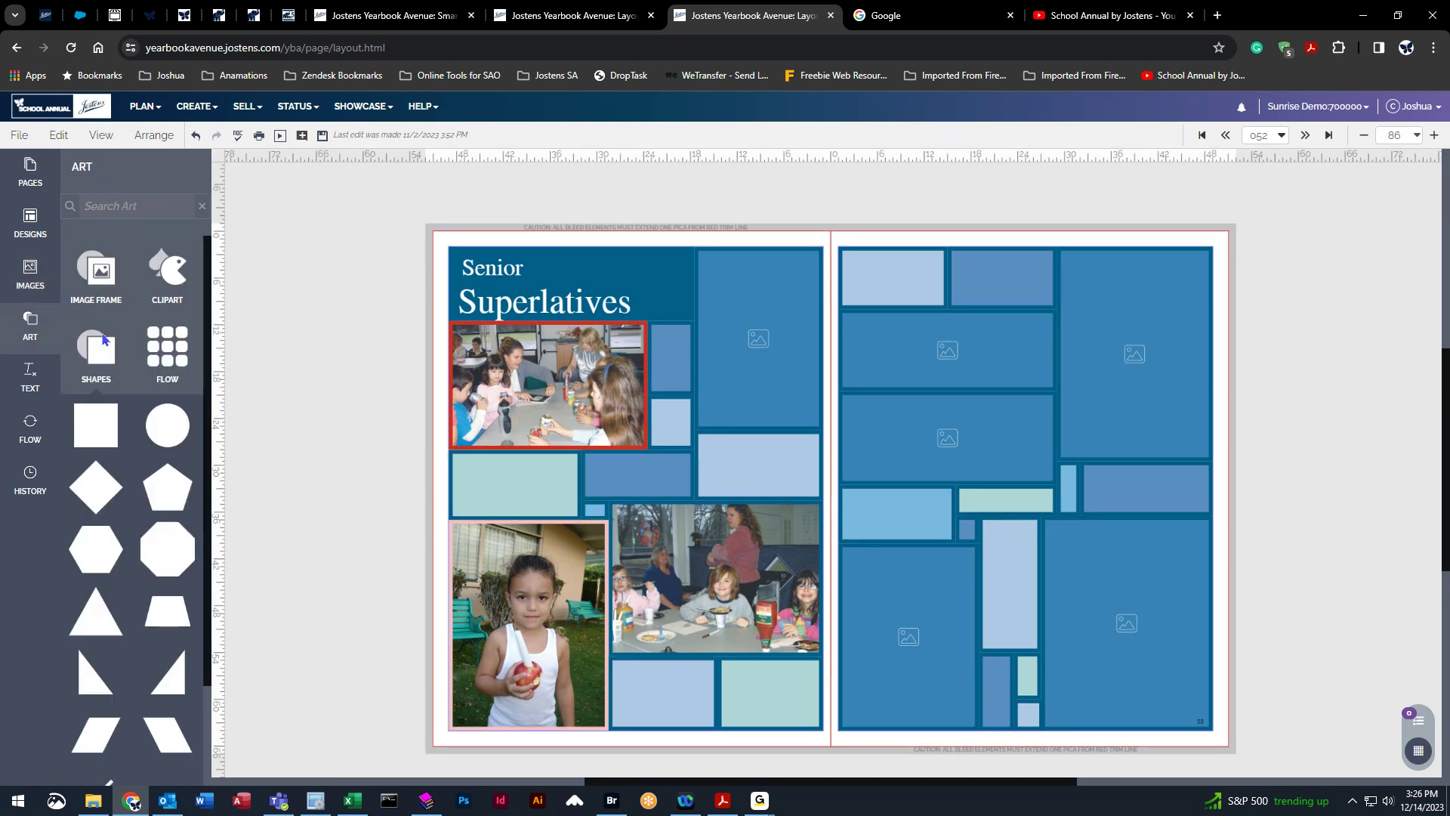
click(523, 480)
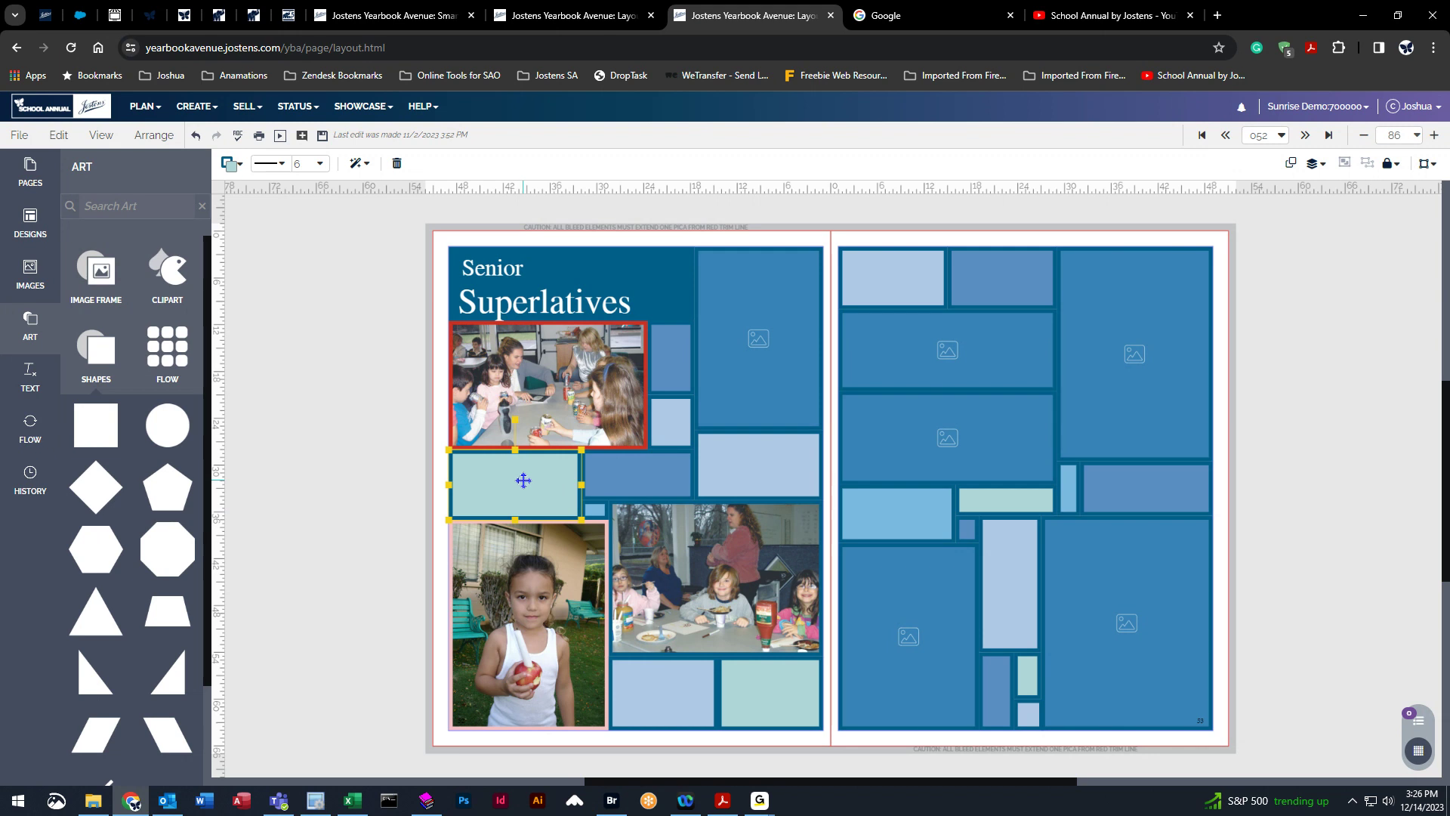
click(229, 163)
click(347, 235)
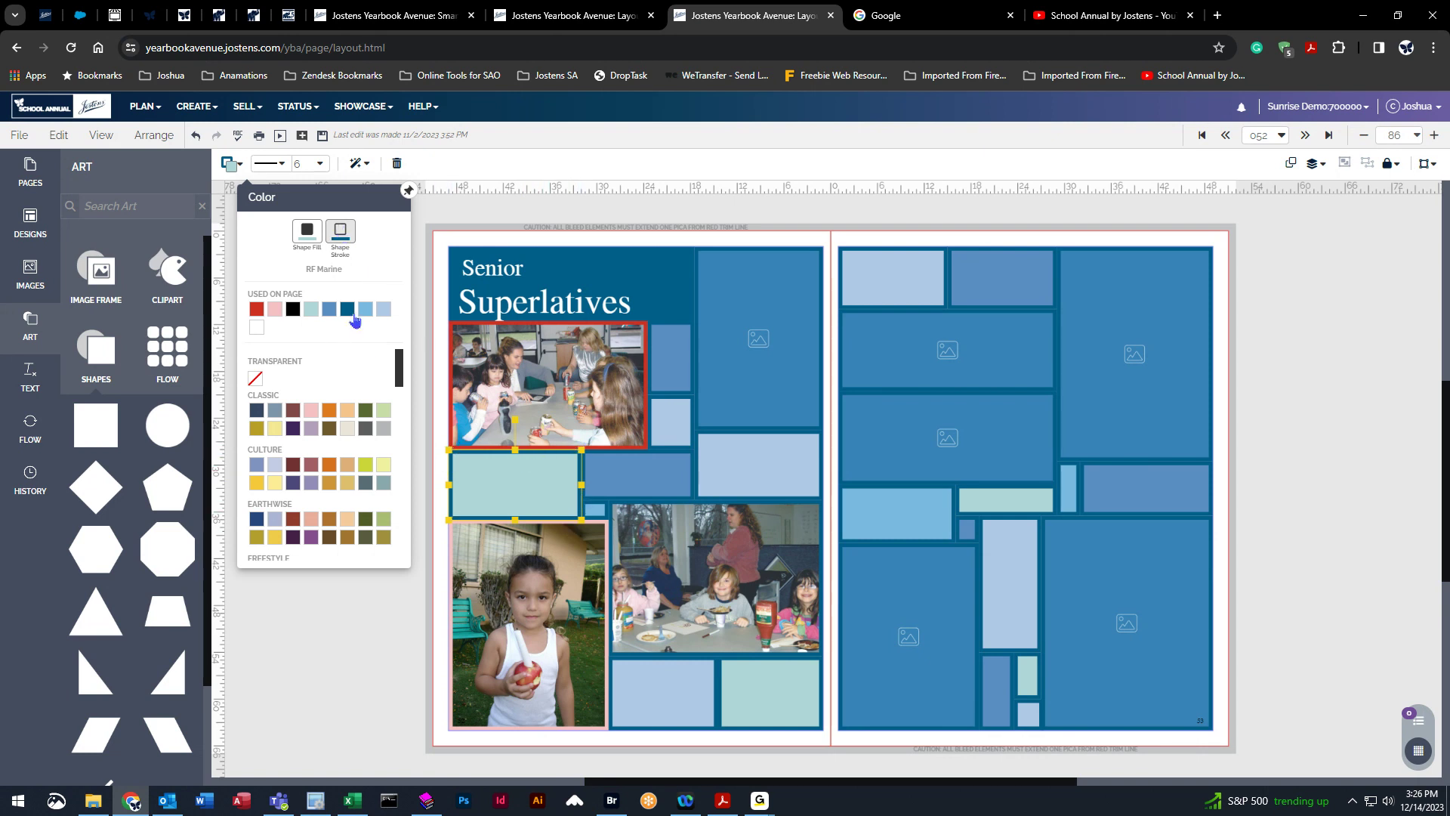
click(277, 309)
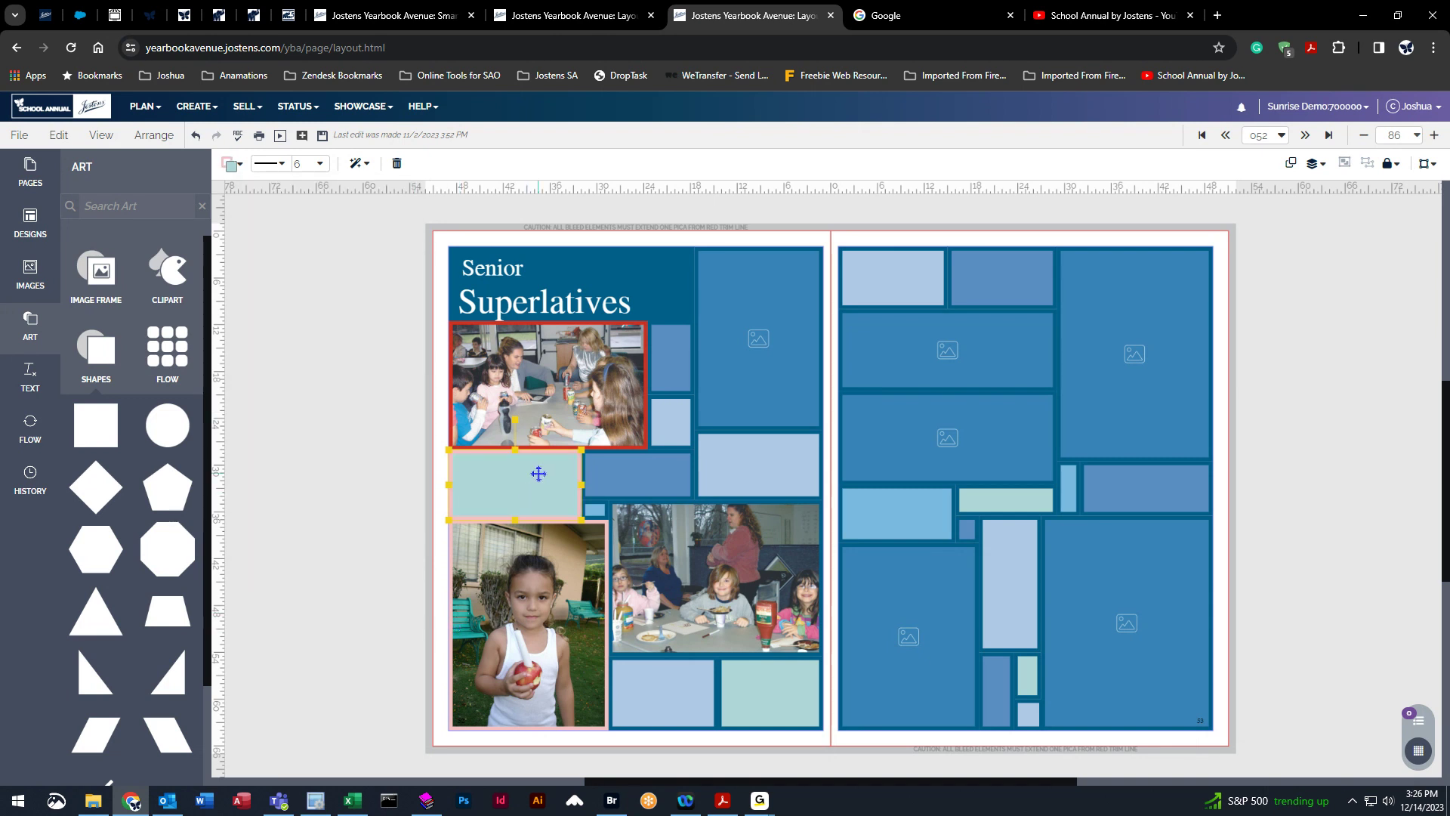
click(231, 163)
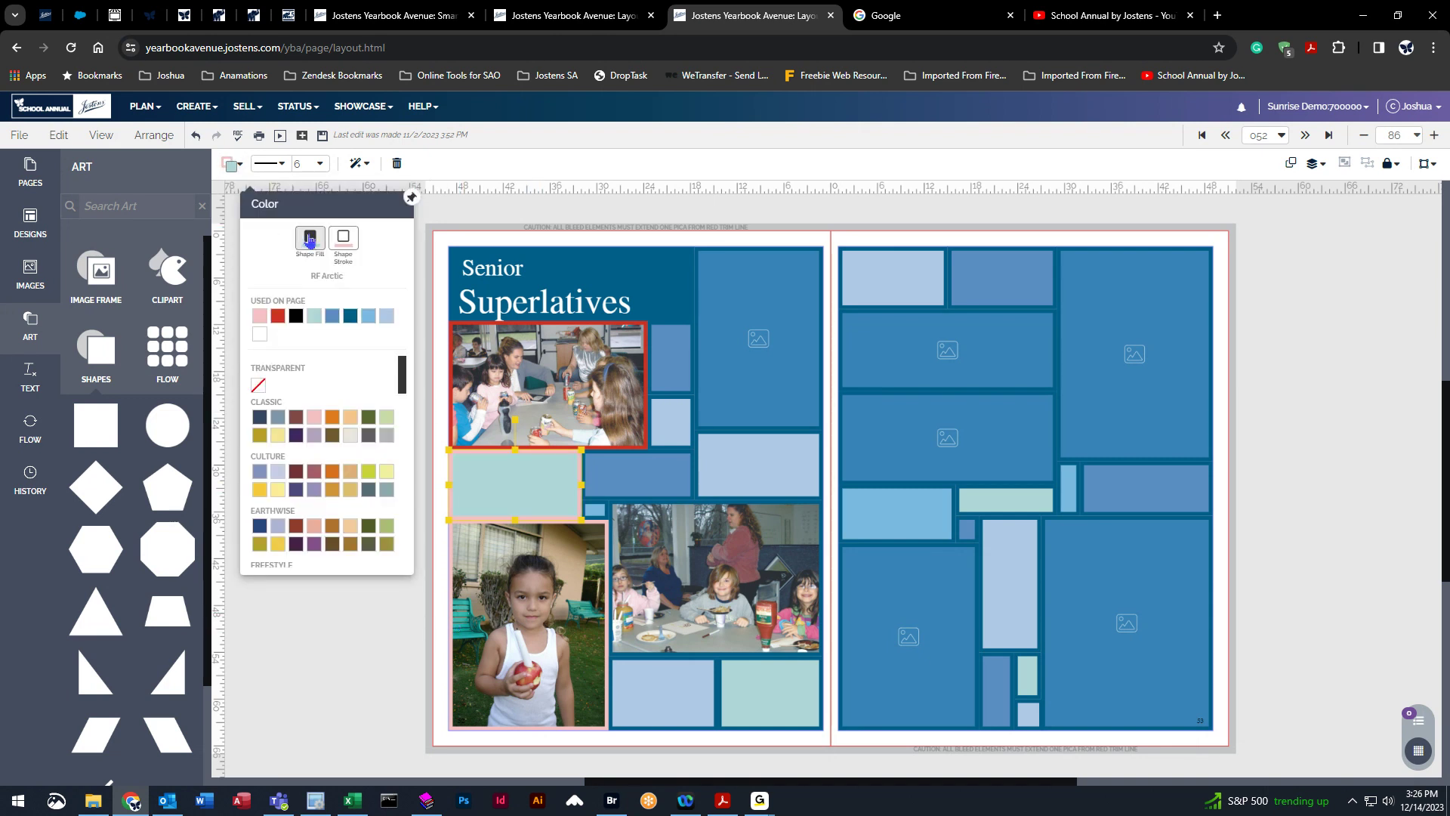
click(386, 532)
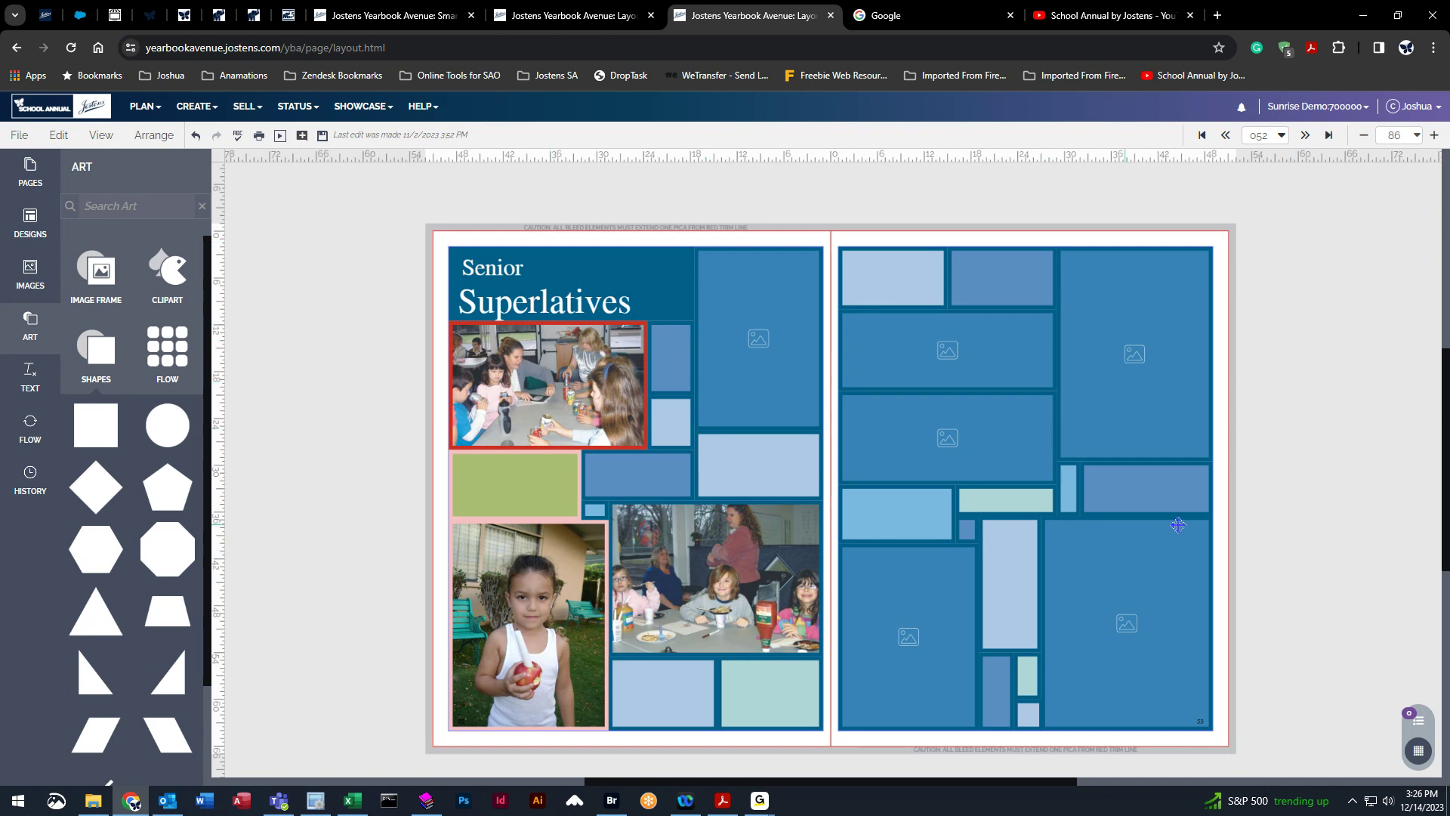
Delete both lines of the Senior Superlatives title from the left page.
click(515, 285)
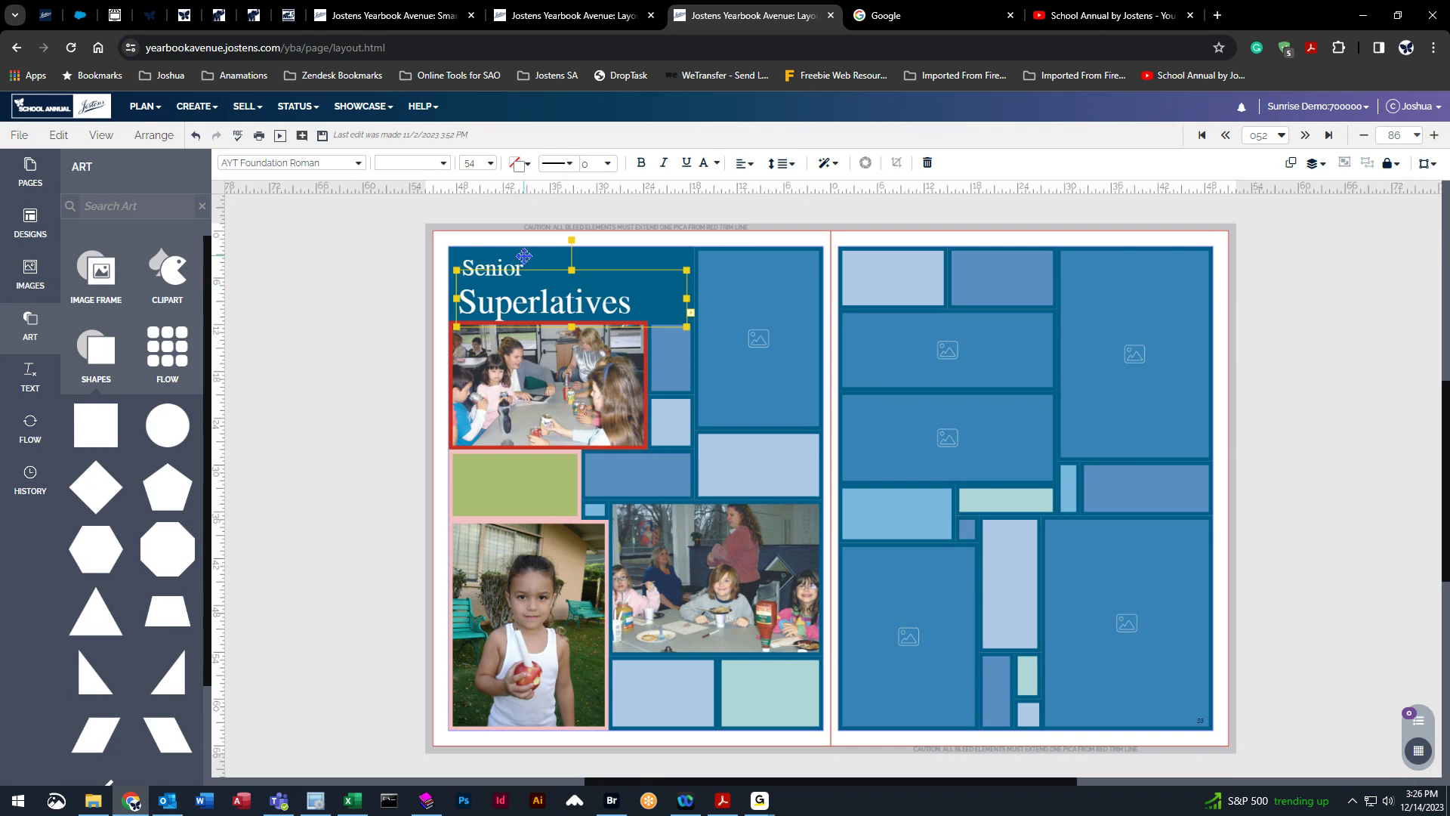
click(522, 258)
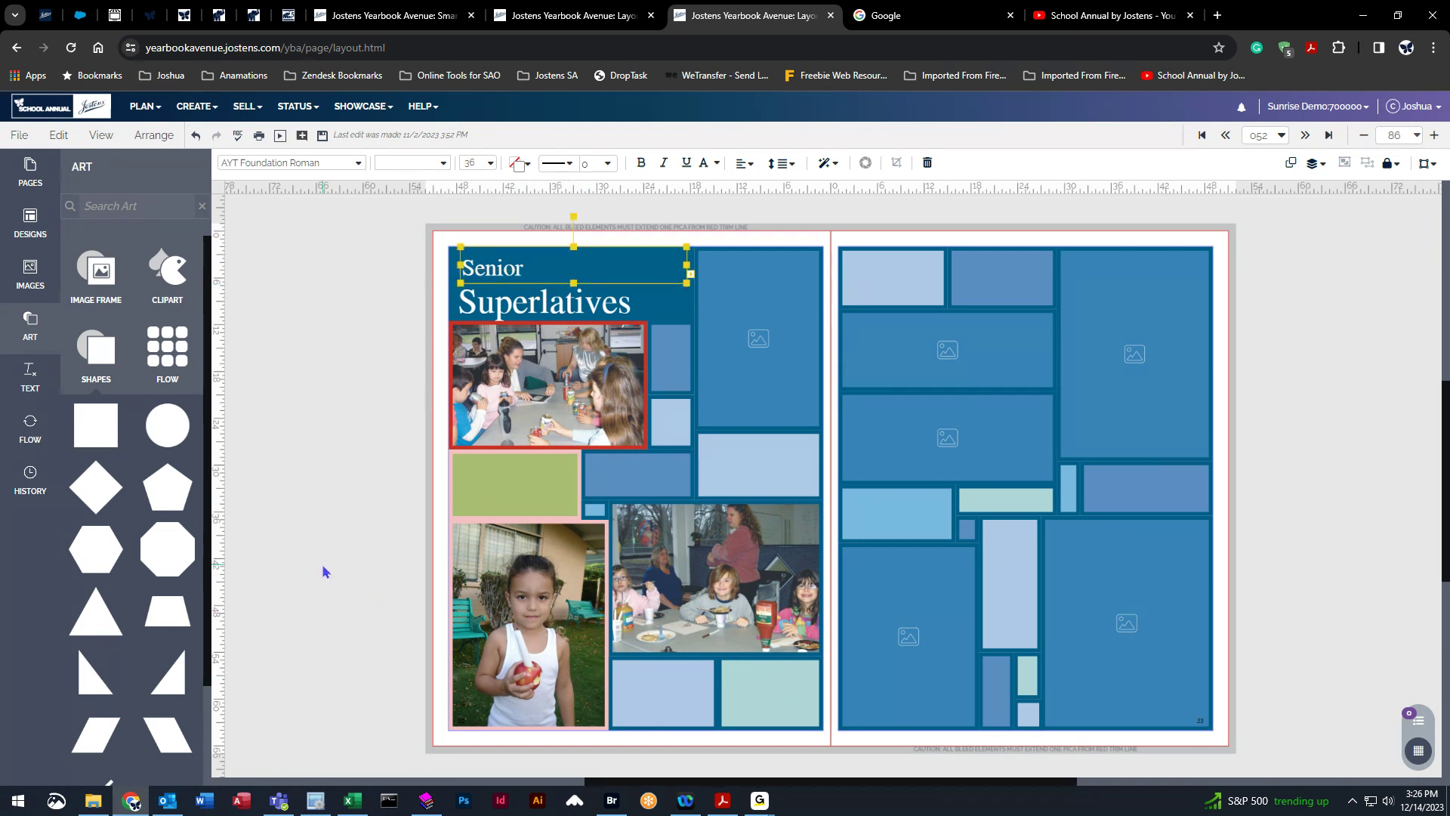
key(Delete)
click(604, 306)
key(Delete)
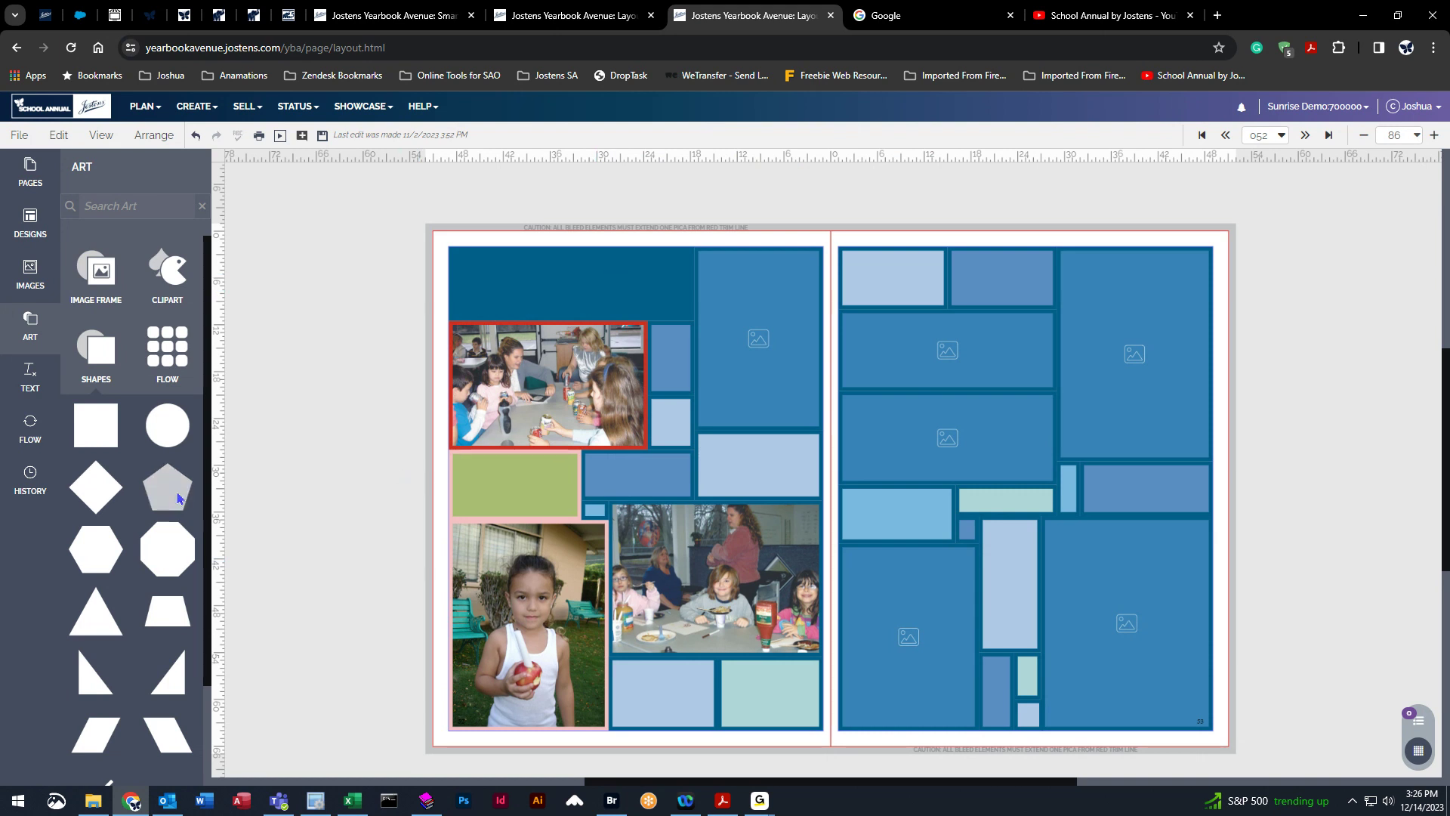
Add a zigzag border clip art to the top-left title area and resize it to fill that block.
click(170, 272)
click(127, 326)
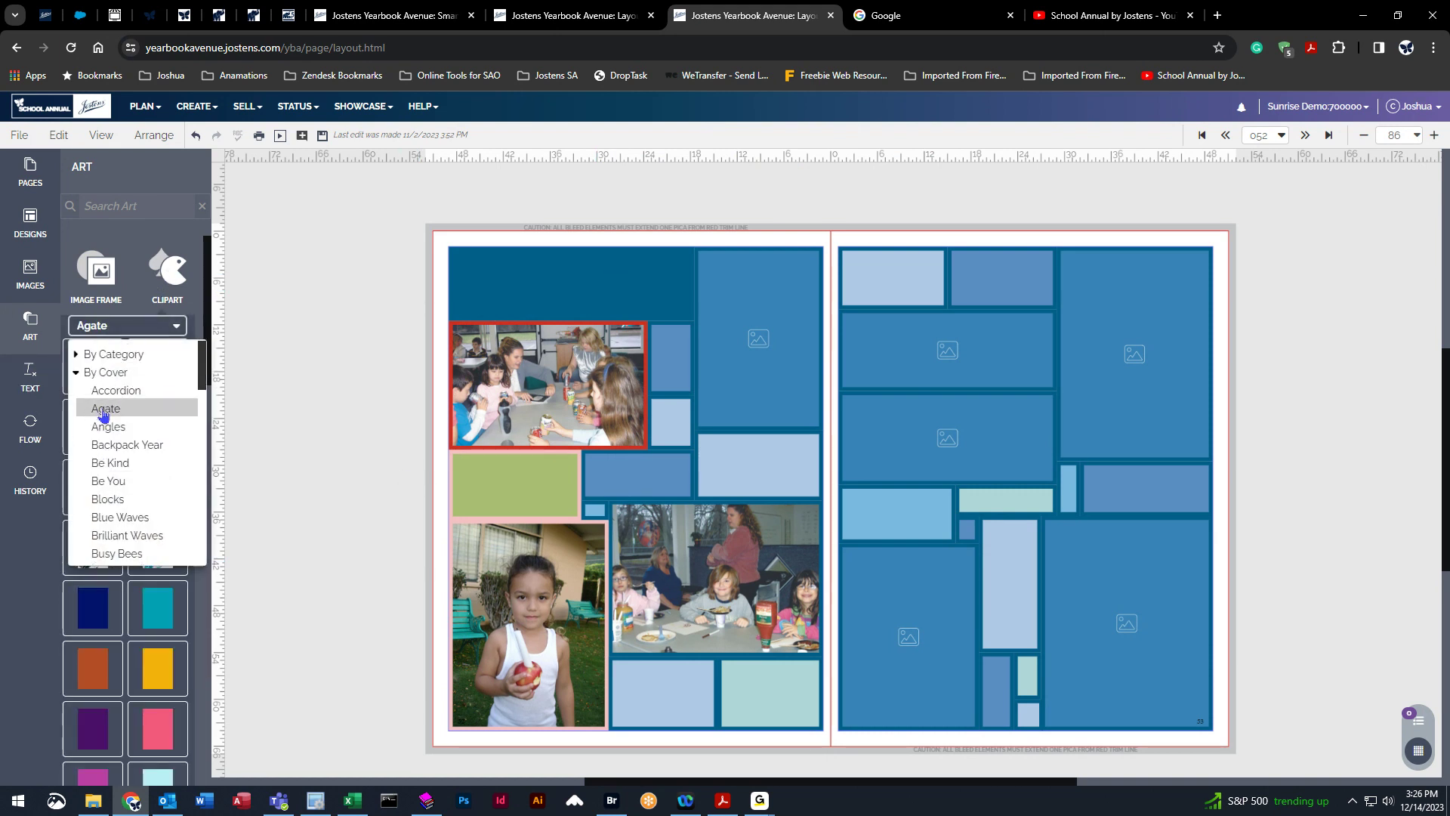
click(76, 373)
click(83, 360)
click(87, 329)
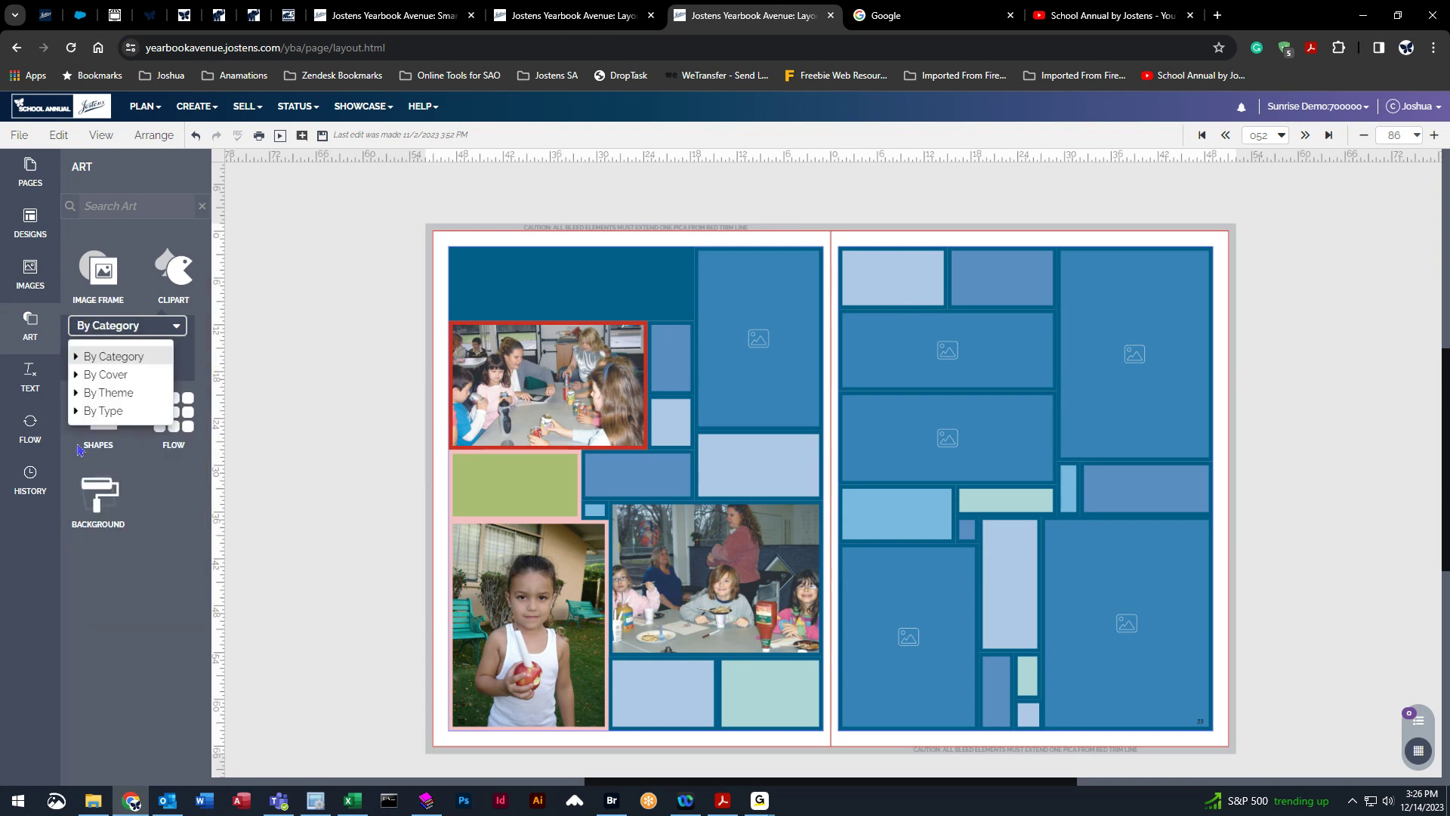
click(78, 411)
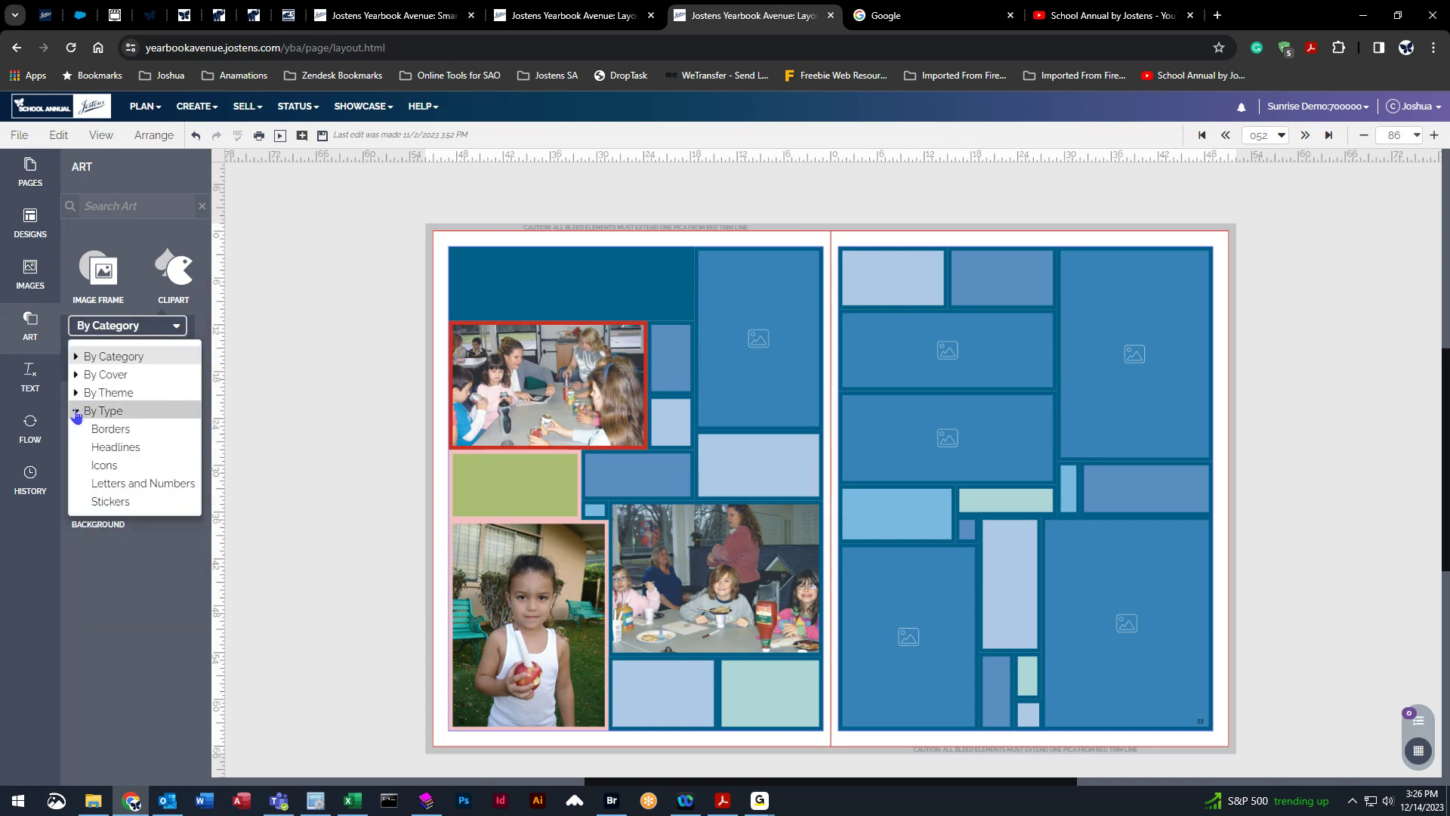
click(133, 439)
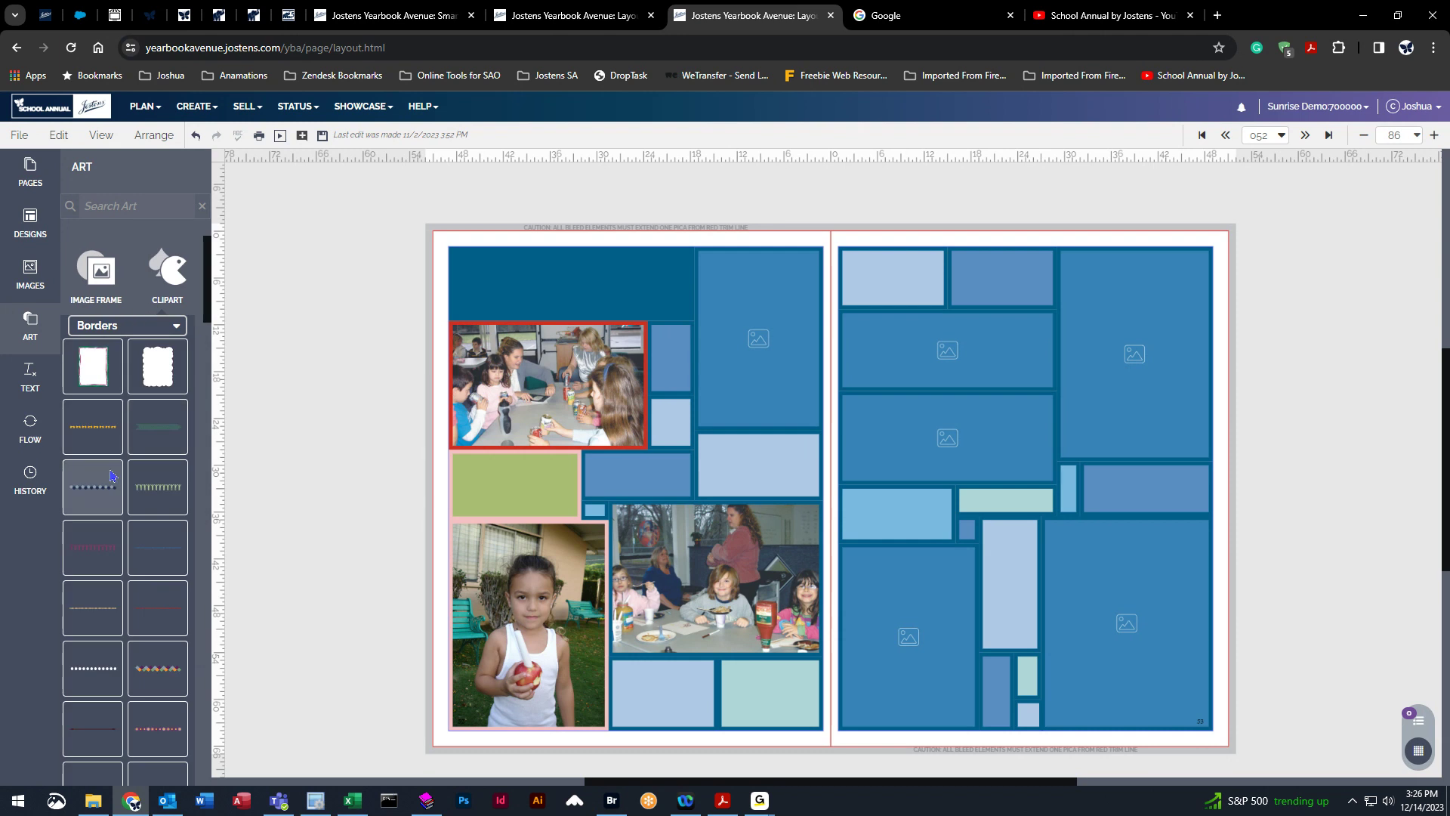
scroll(127, 554, down, 3)
scroll(127, 553, down, 5)
mouse_move(156, 433)
mouse_down()
mouse_move(202, 440)
mouse_move(541, 291)
mouse_move(725, 235)
mouse_move(774, 240)
mouse_up()
drag(639, 276, 603, 294)
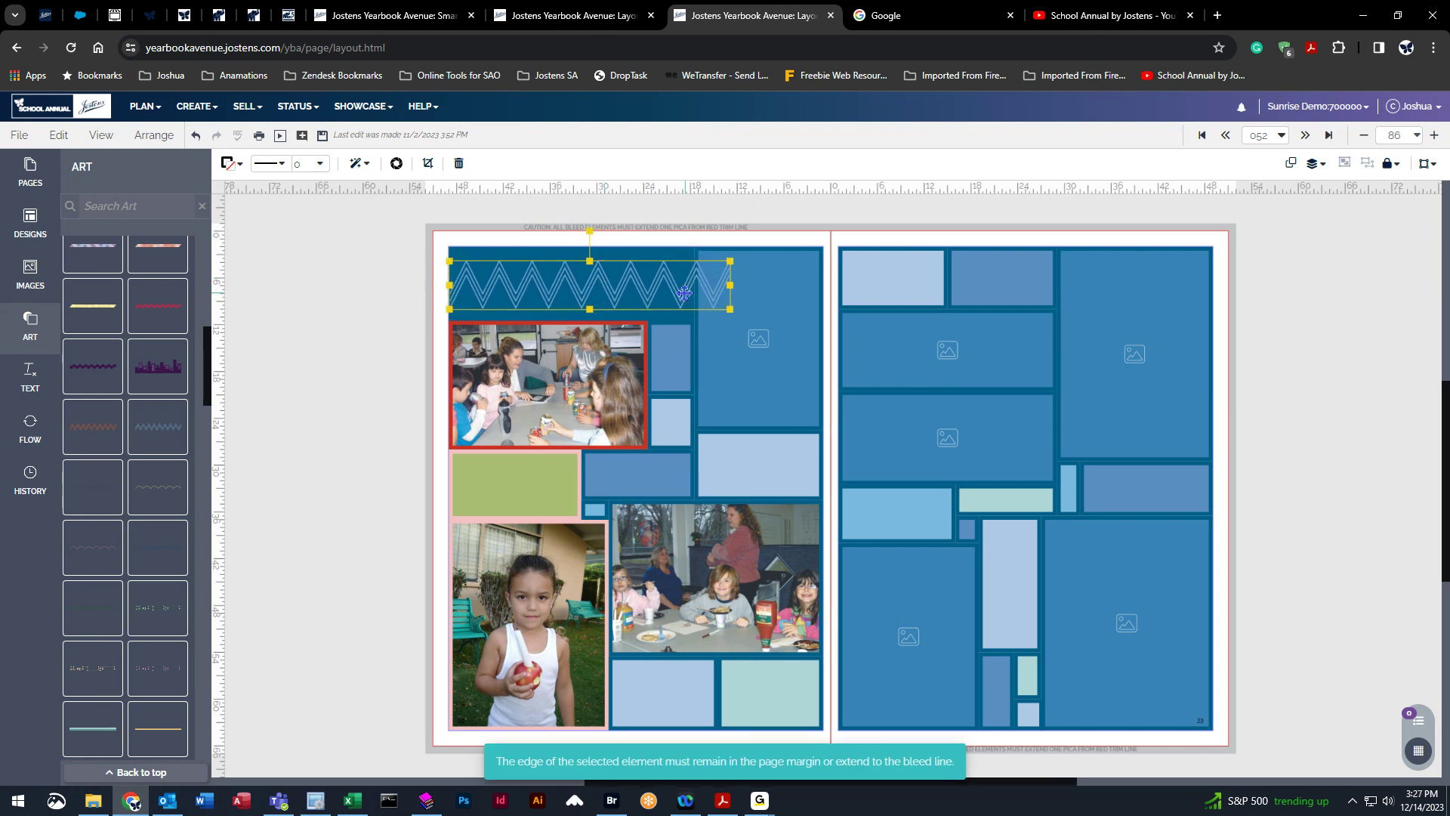
drag(725, 285, 693, 285)
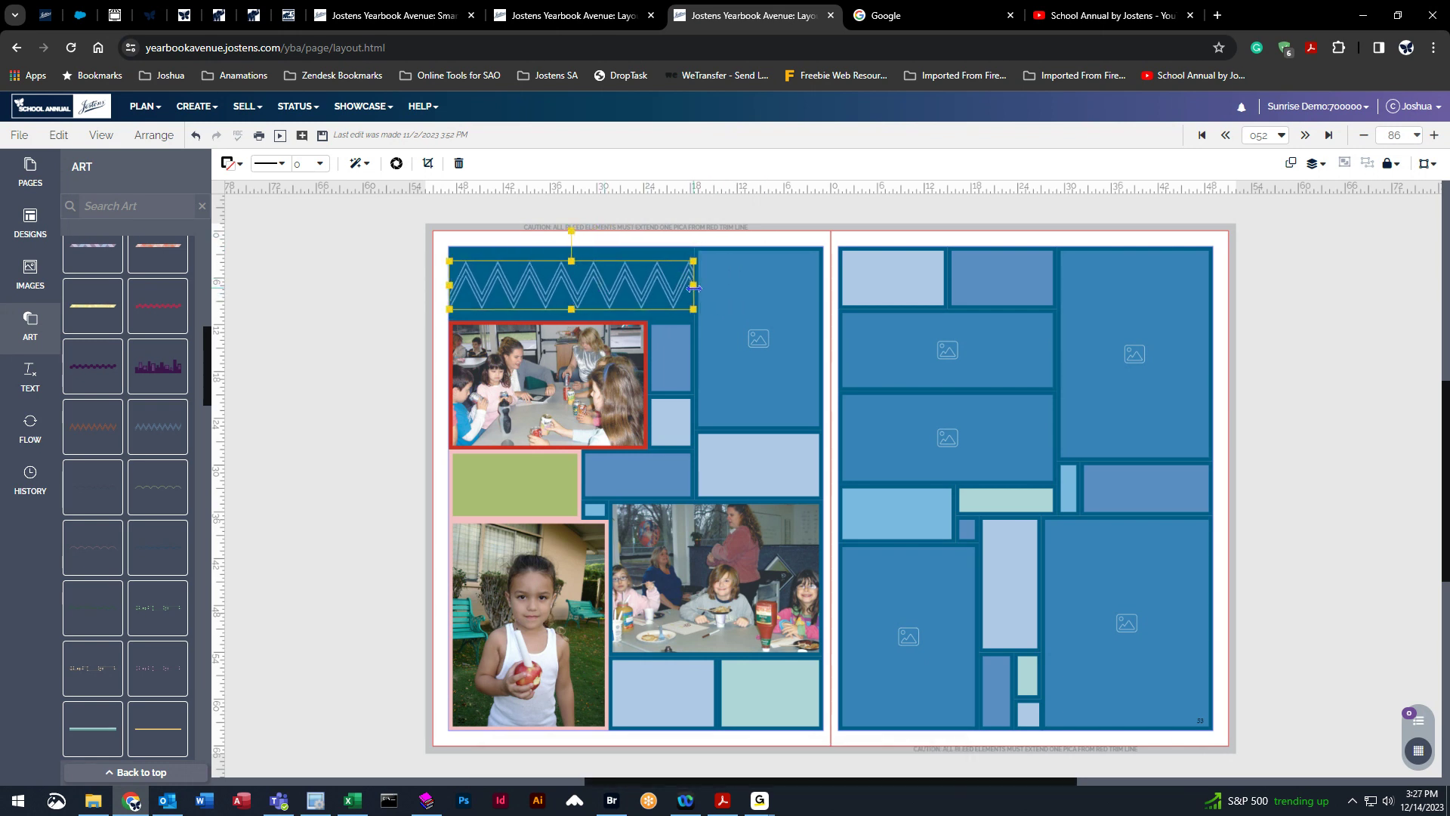
drag(571, 260, 571, 250)
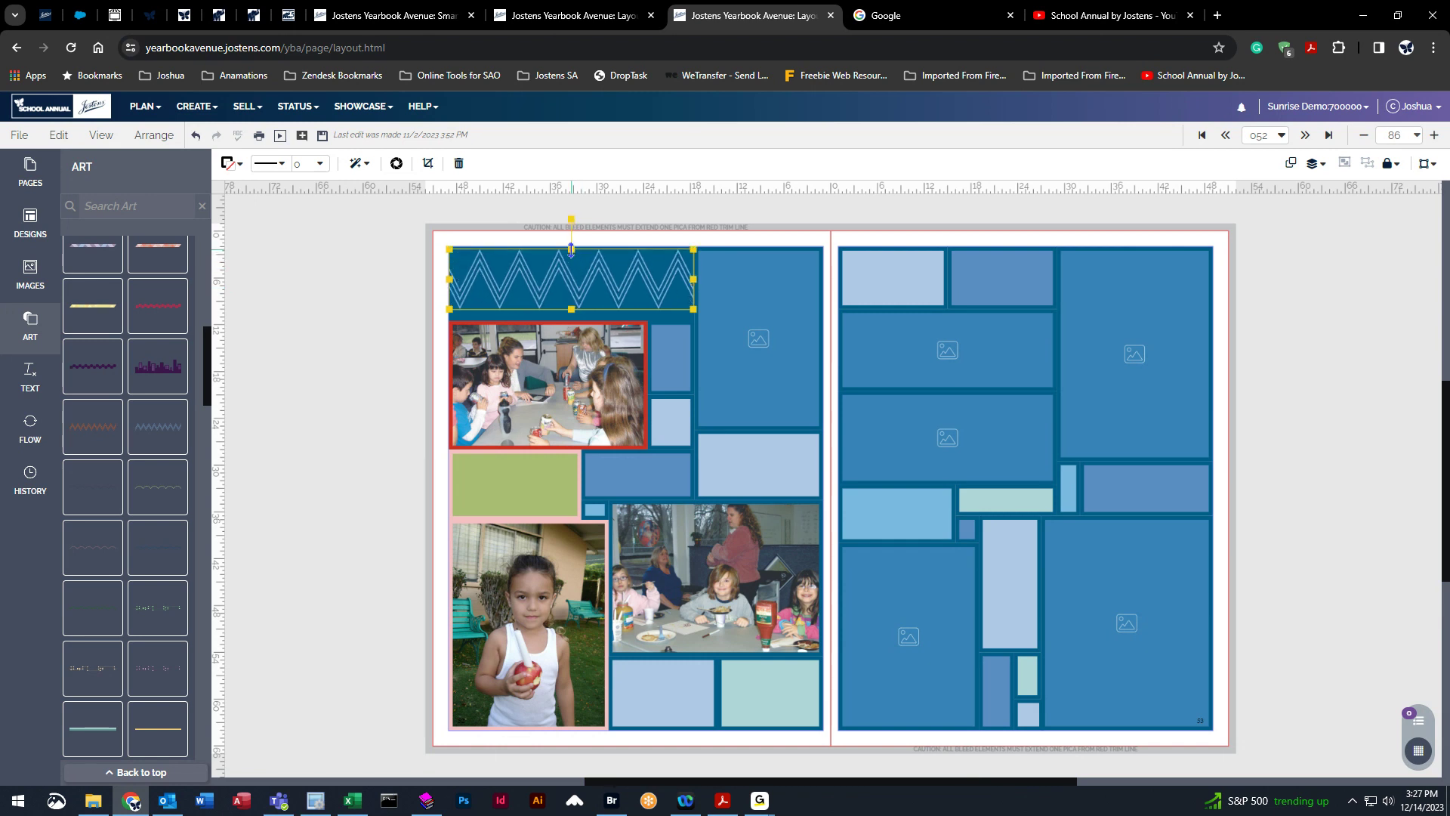
drag(567, 304, 567, 319)
click(272, 457)
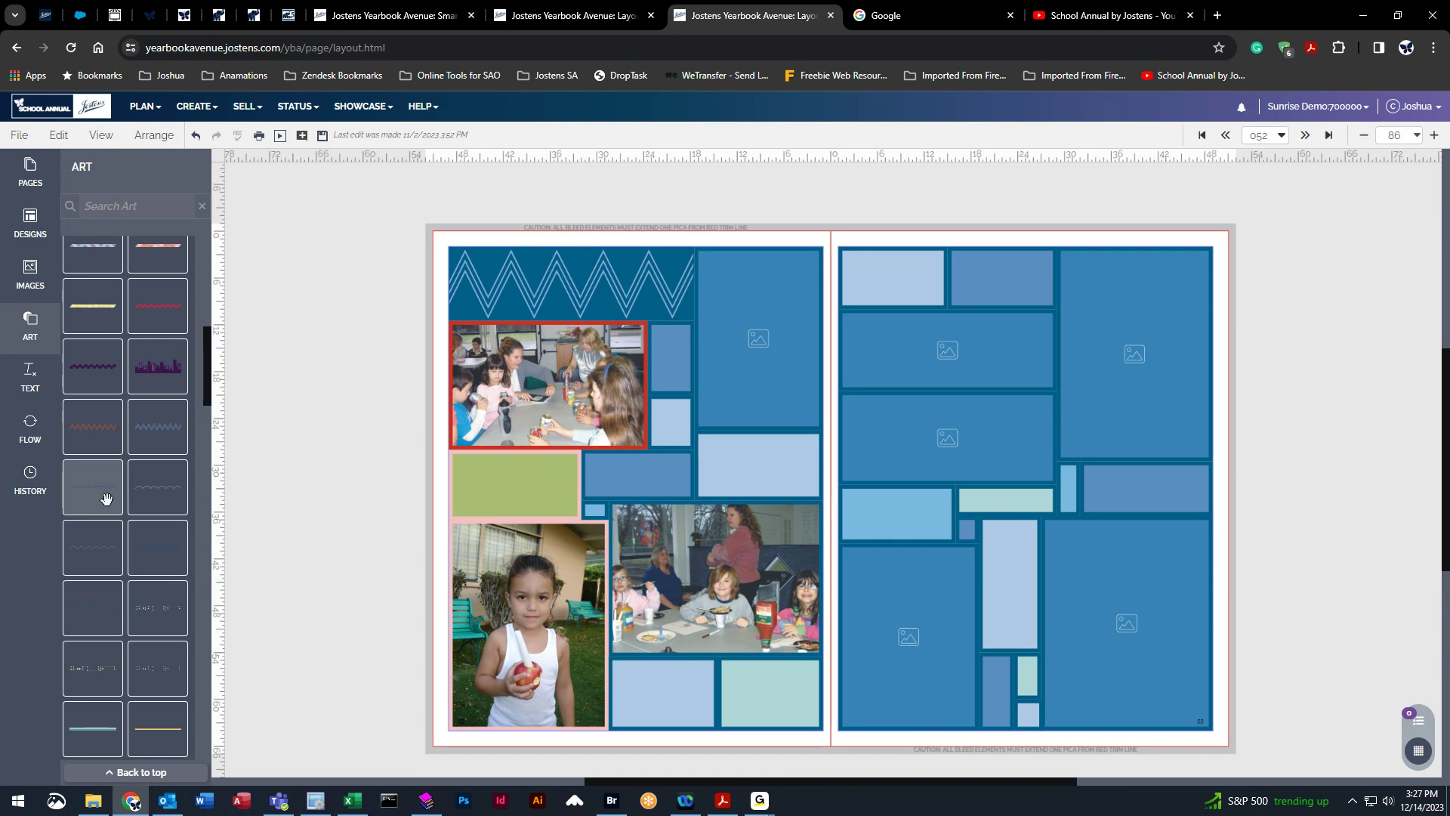
scroll(151, 604, down, 5)
scroll(195, 694, down, 4)
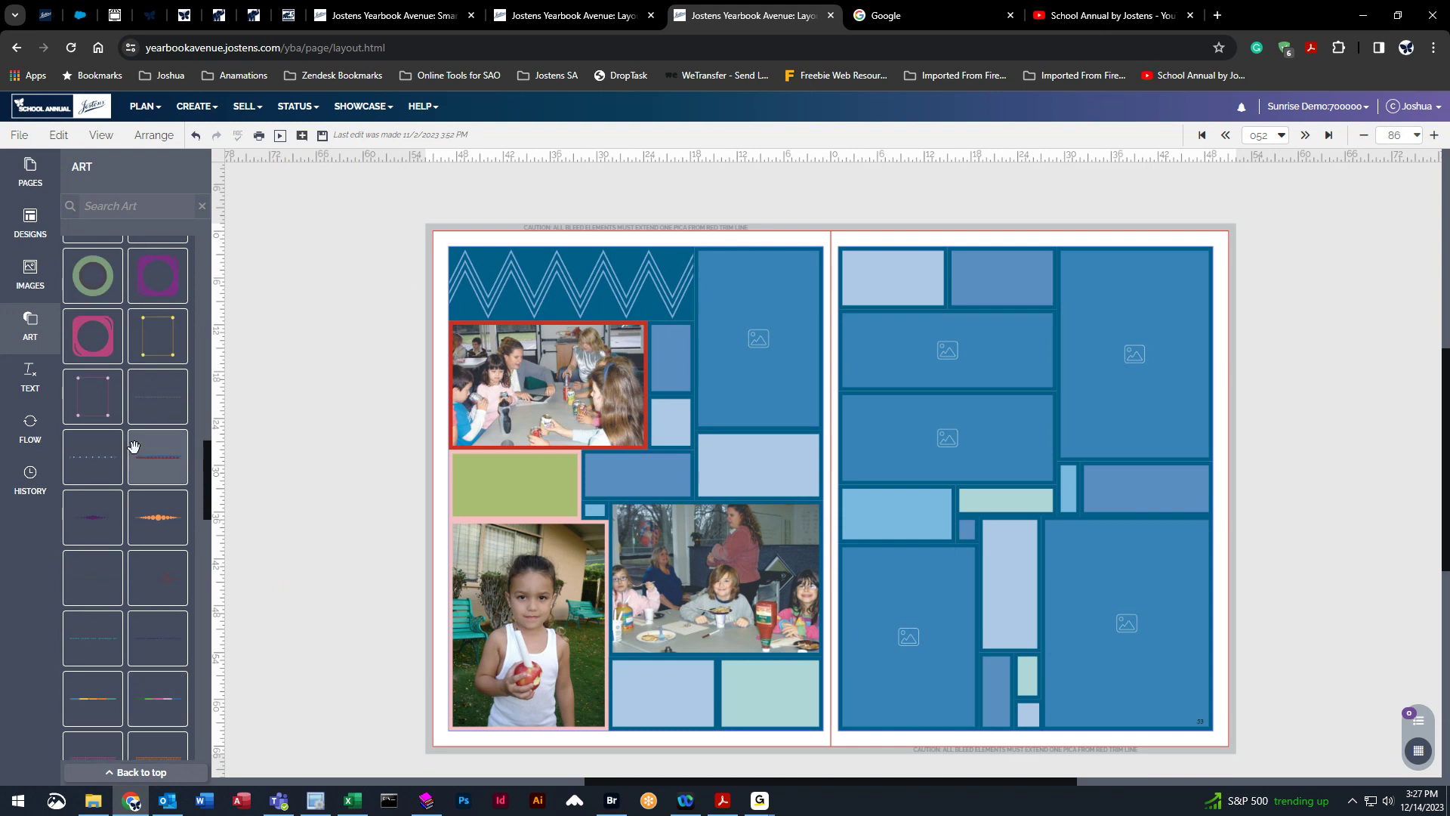
drag(210, 476, 210, 474)
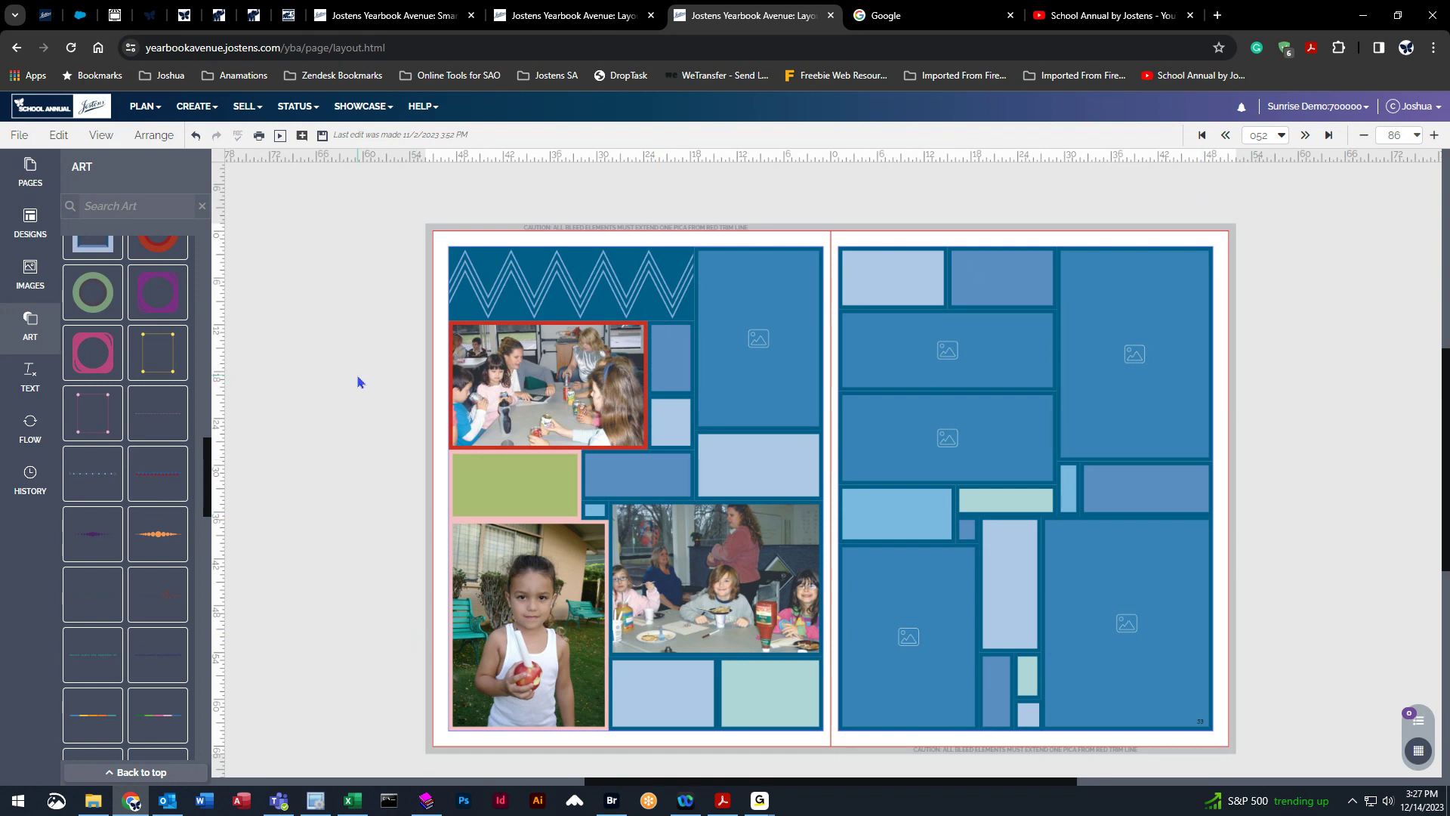
Remove the three Cooking Day photos from the left page's frames.
click(556, 384)
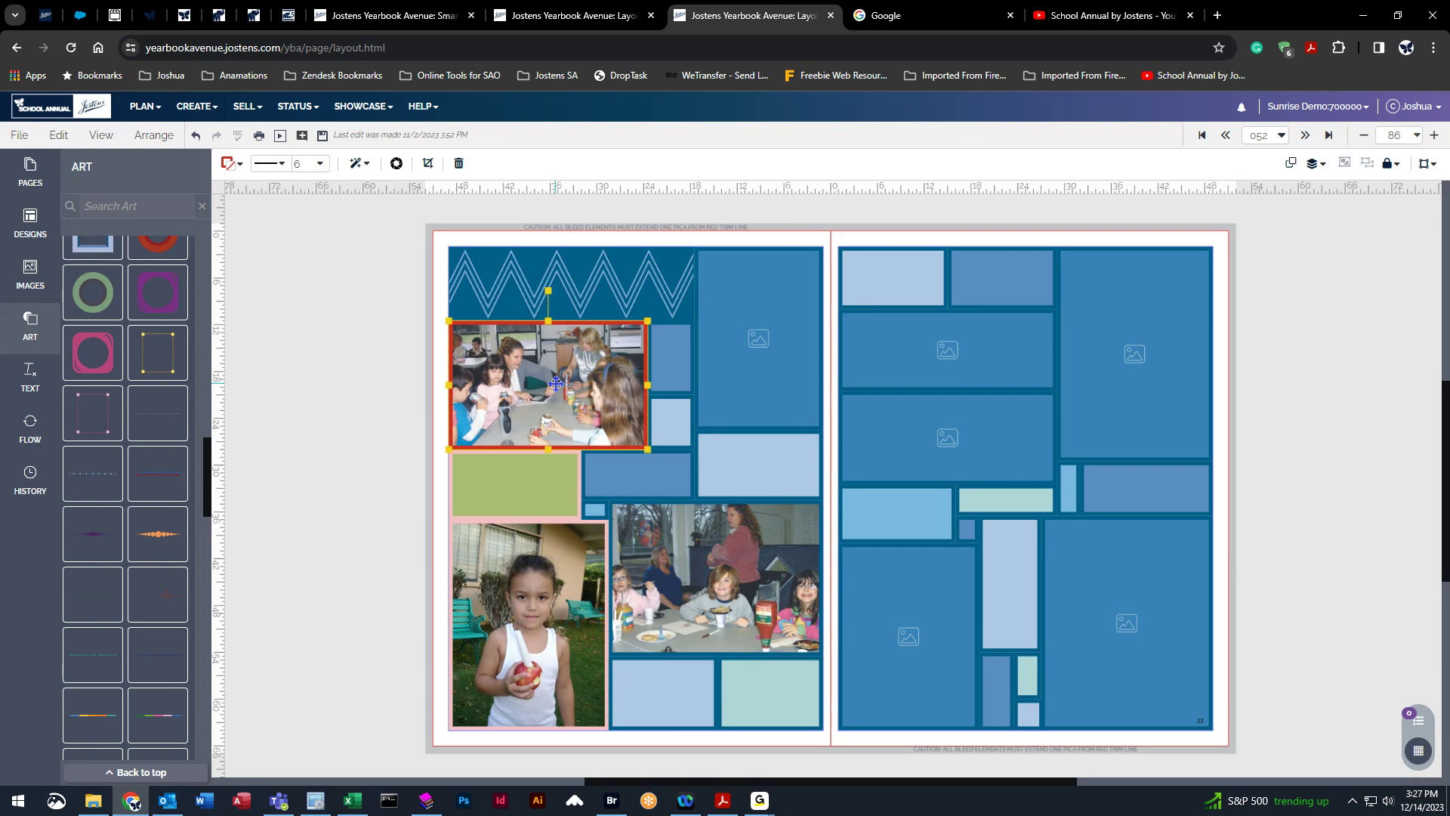
key(Delete)
click(551, 633)
key(Delete)
click(781, 592)
key(Delete)
click(312, 434)
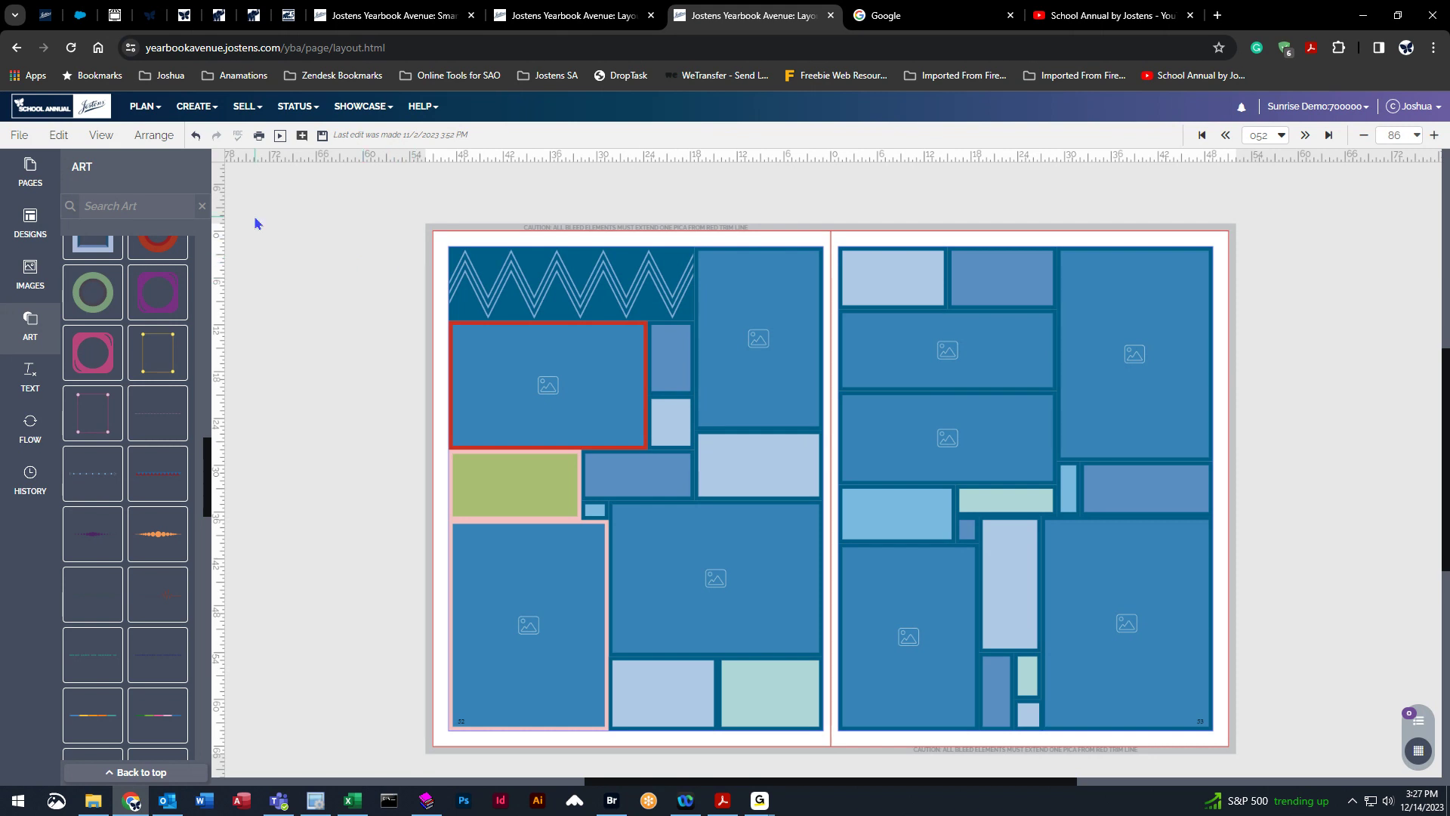
Start saving the spread as a template and name it Candid.
click(30, 326)
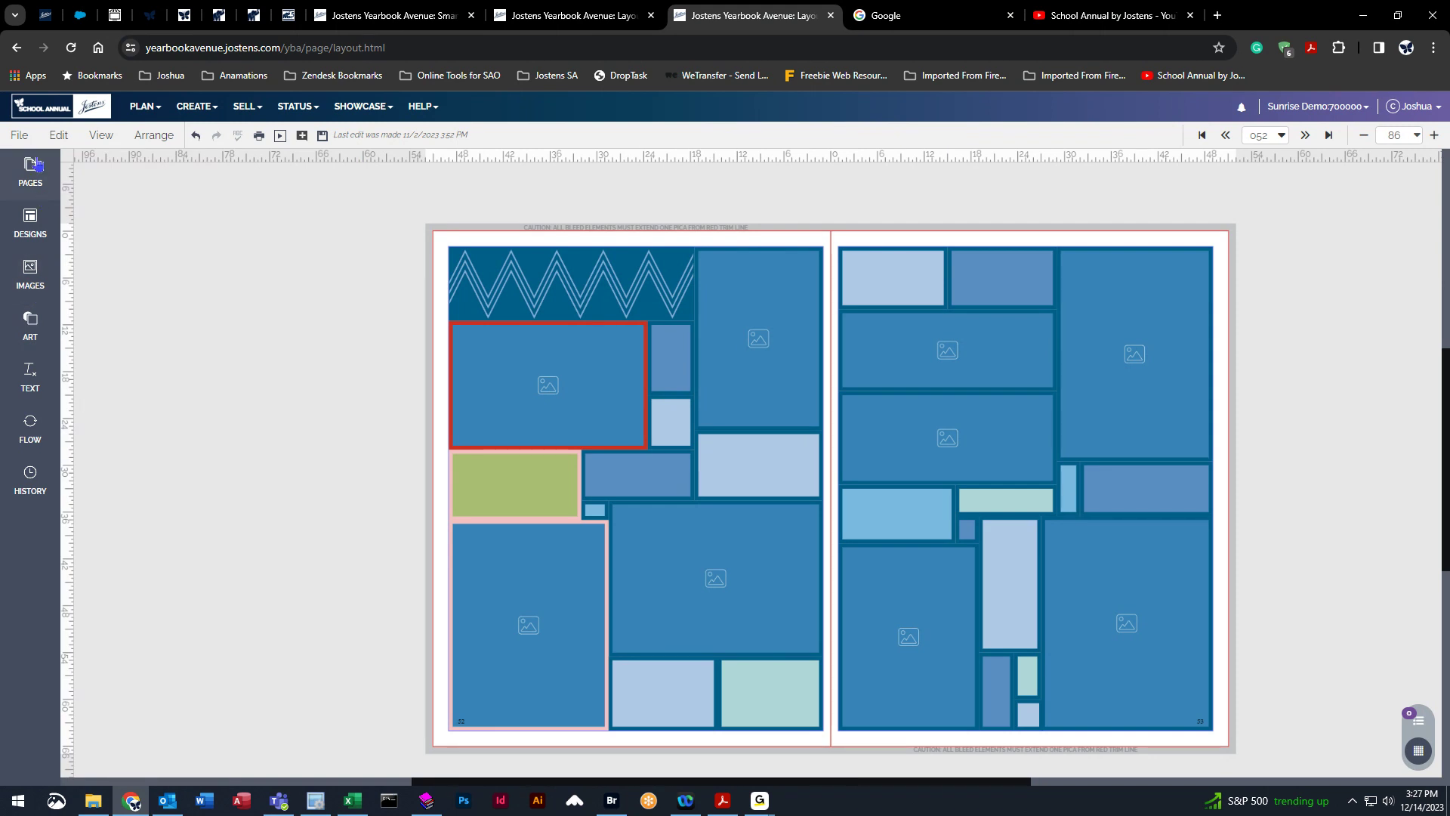
click(30, 226)
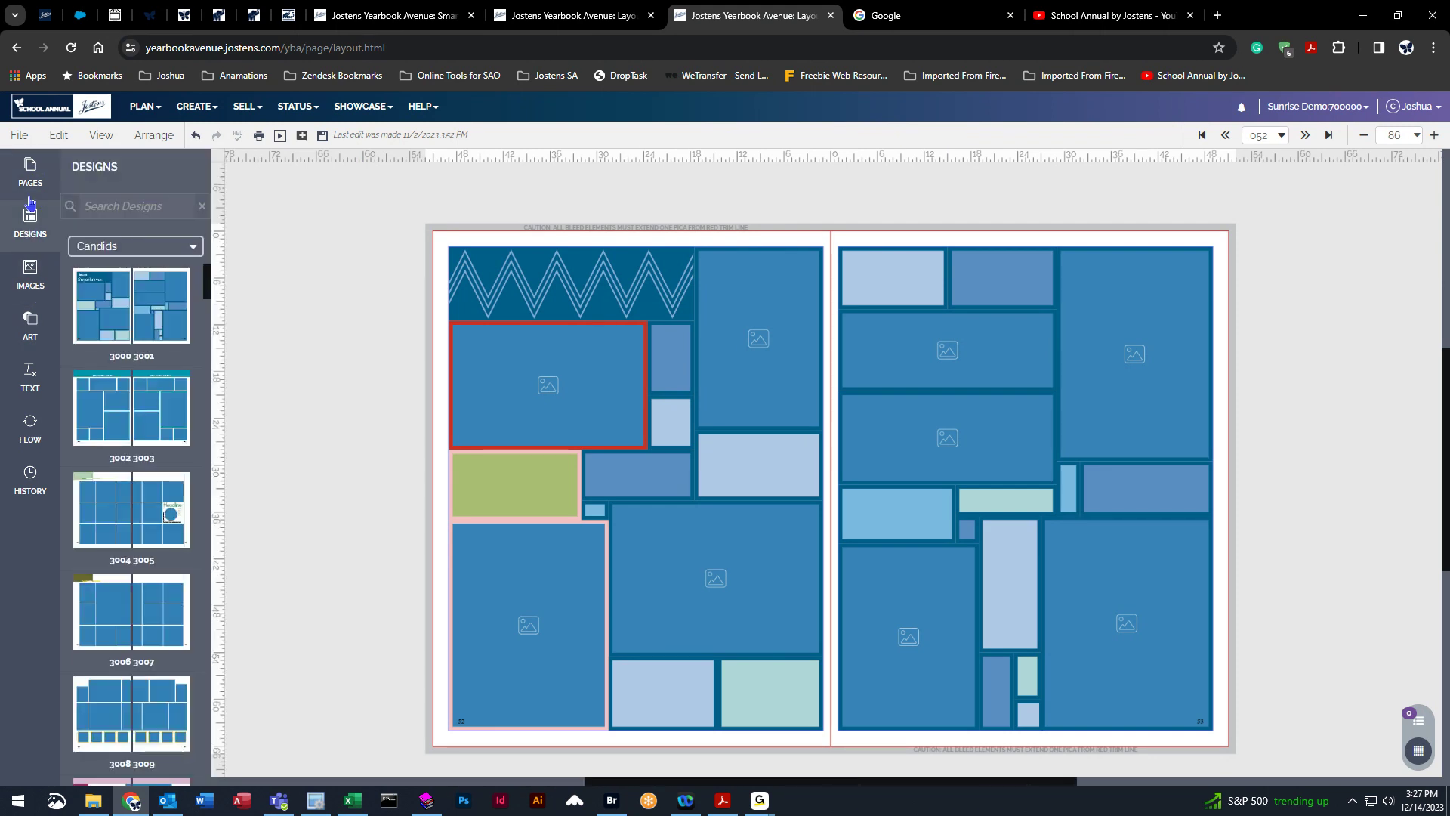
click(19, 135)
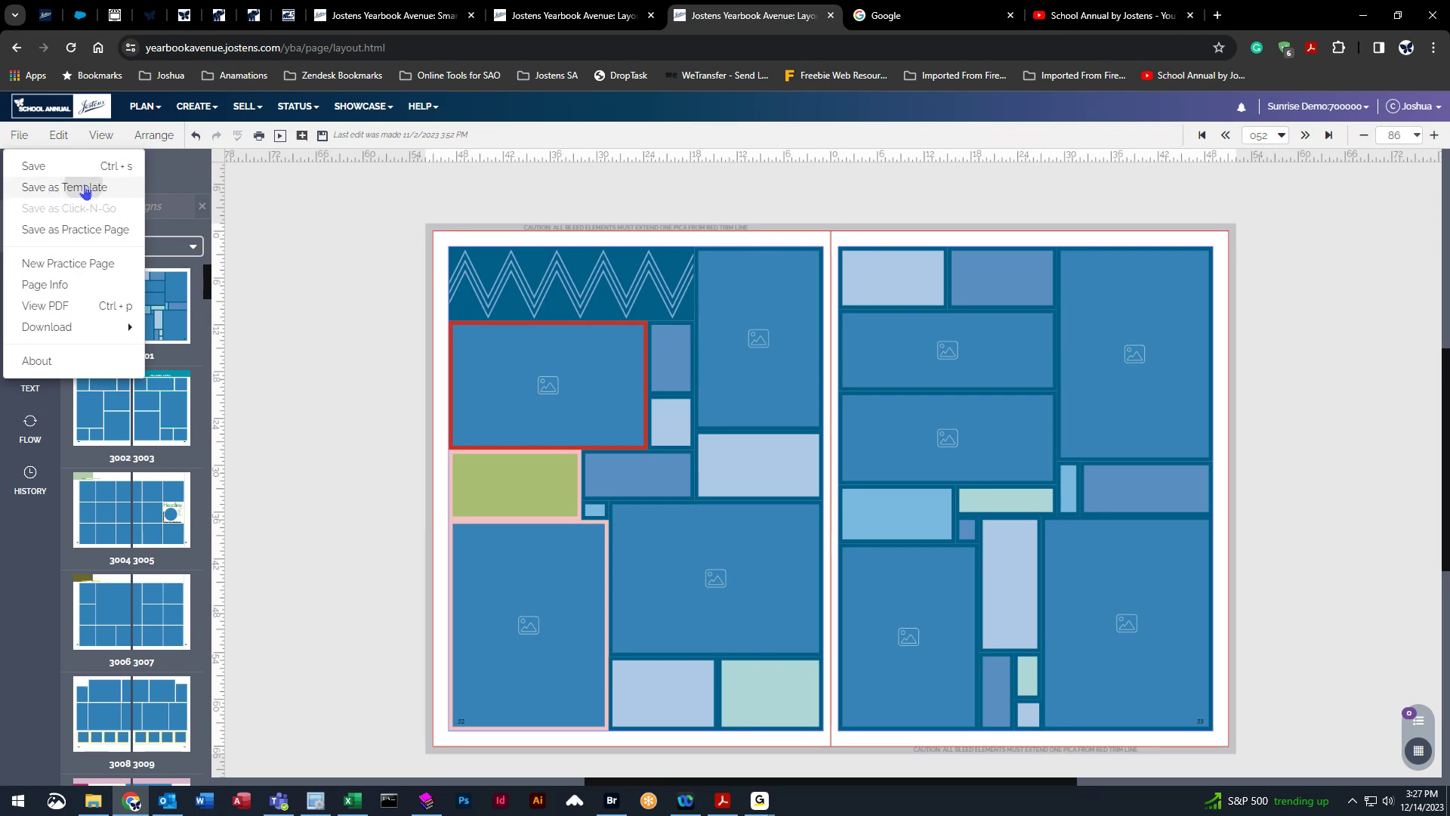
click(85, 189)
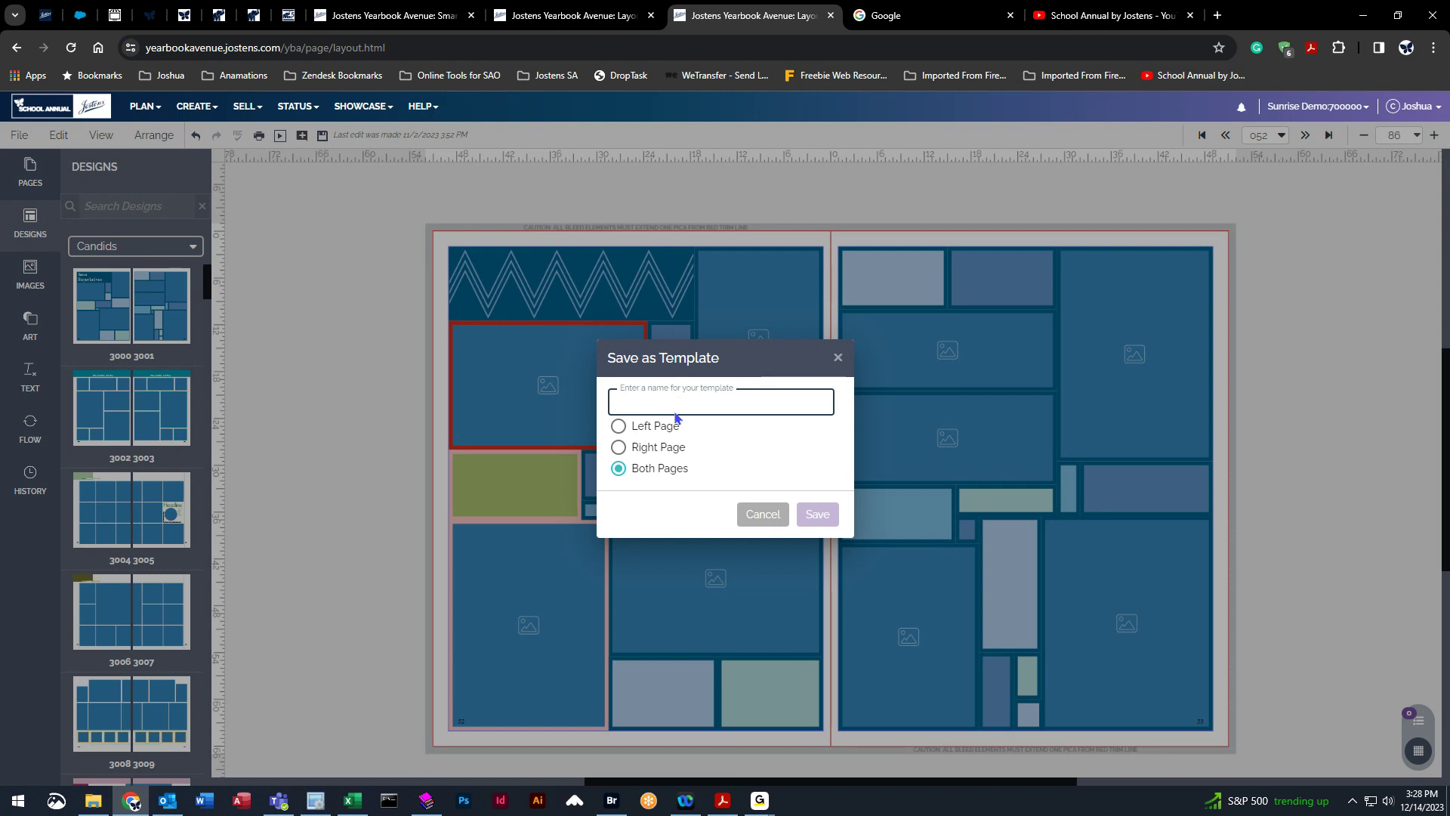
text(Cadid)
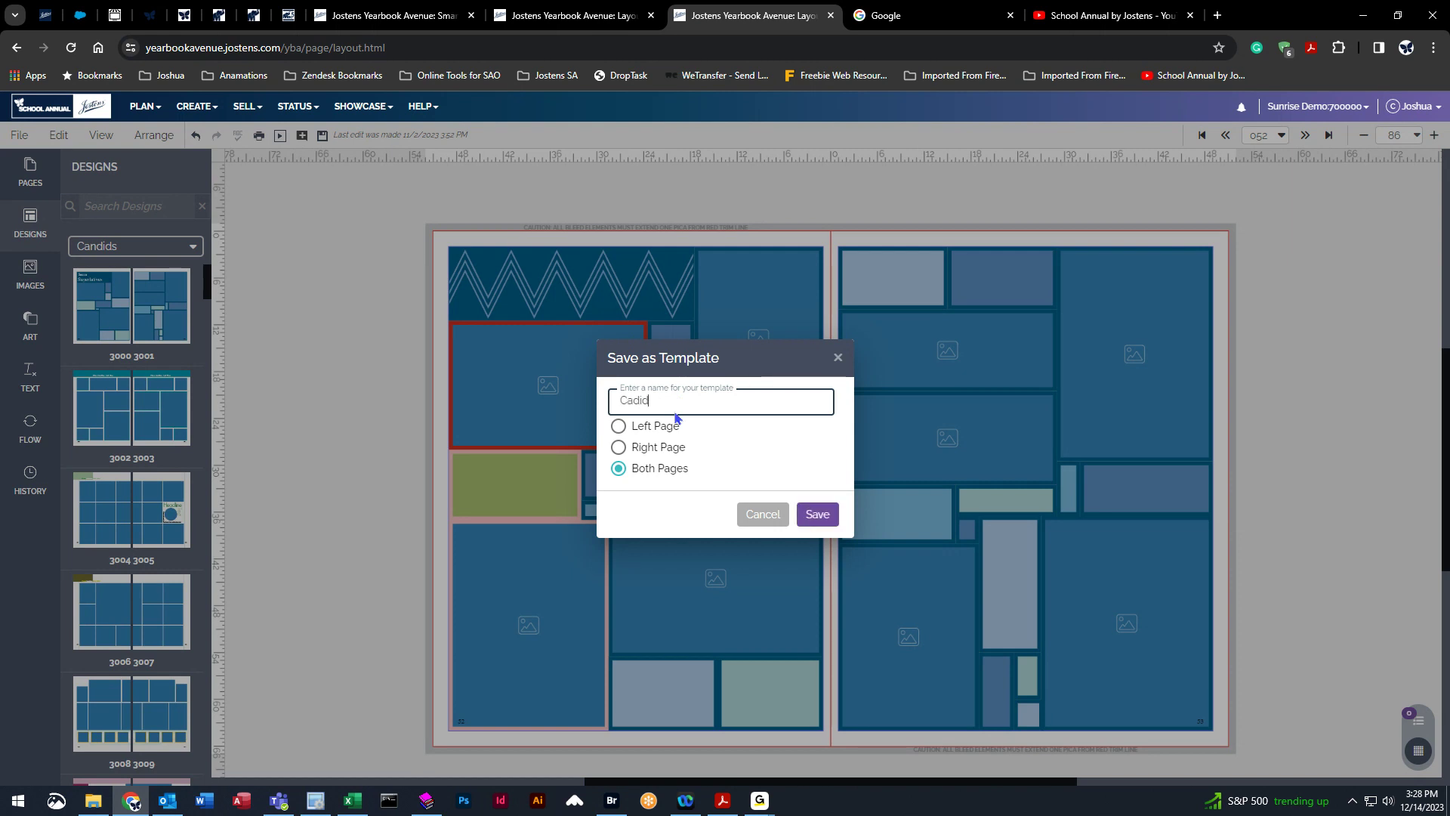
key(BackSpace)
key(BackSpace)
key(BackSpace)
text(ndid)
Set the Candid template to cover both pages and save it.
click(619, 448)
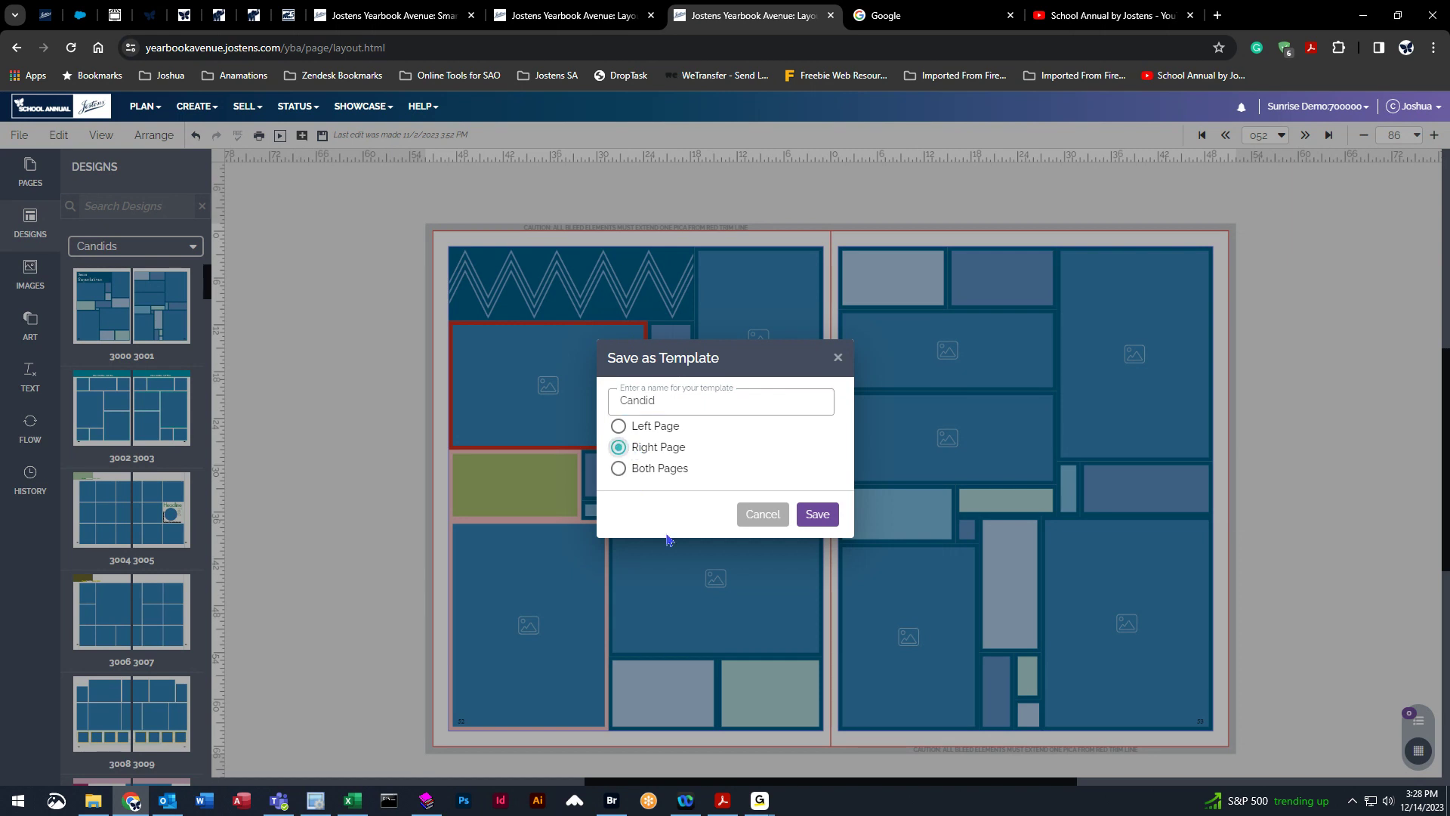
click(618, 426)
click(619, 468)
click(618, 447)
click(618, 425)
click(618, 468)
click(818, 517)
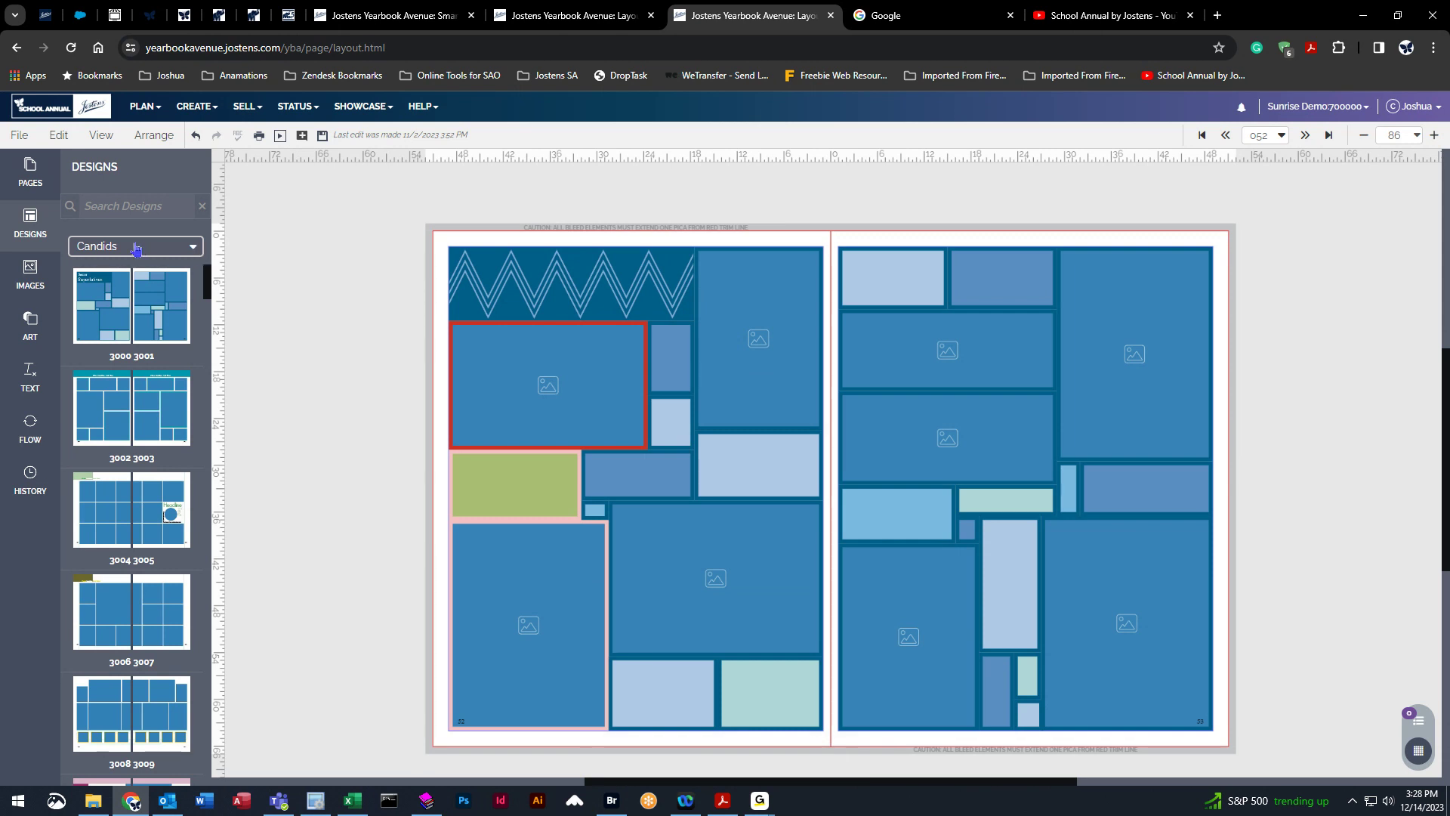
Open the custom My Templates list of designs and look over the saved templates.
click(34, 235)
click(34, 235)
click(192, 246)
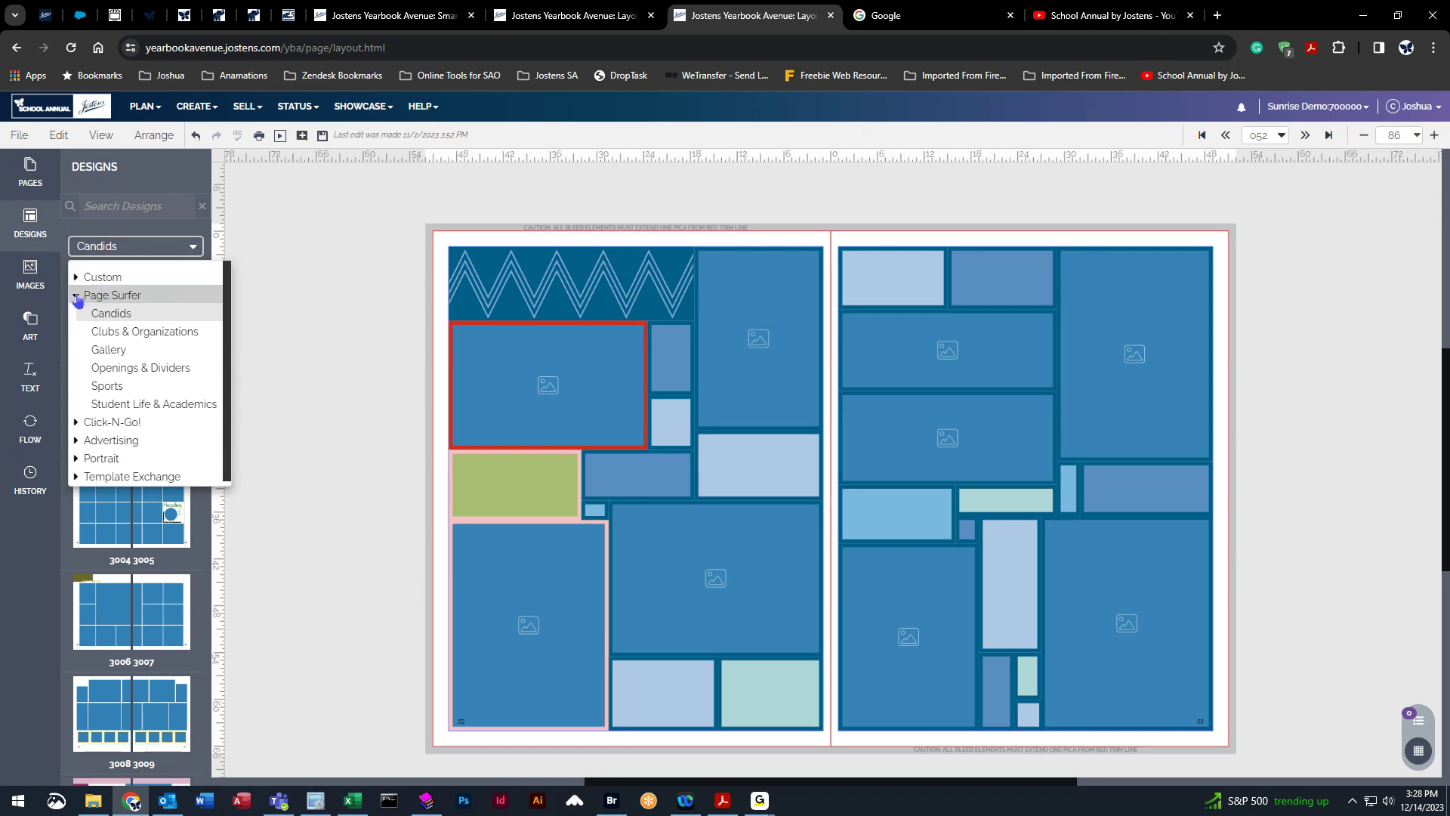
click(77, 296)
click(105, 278)
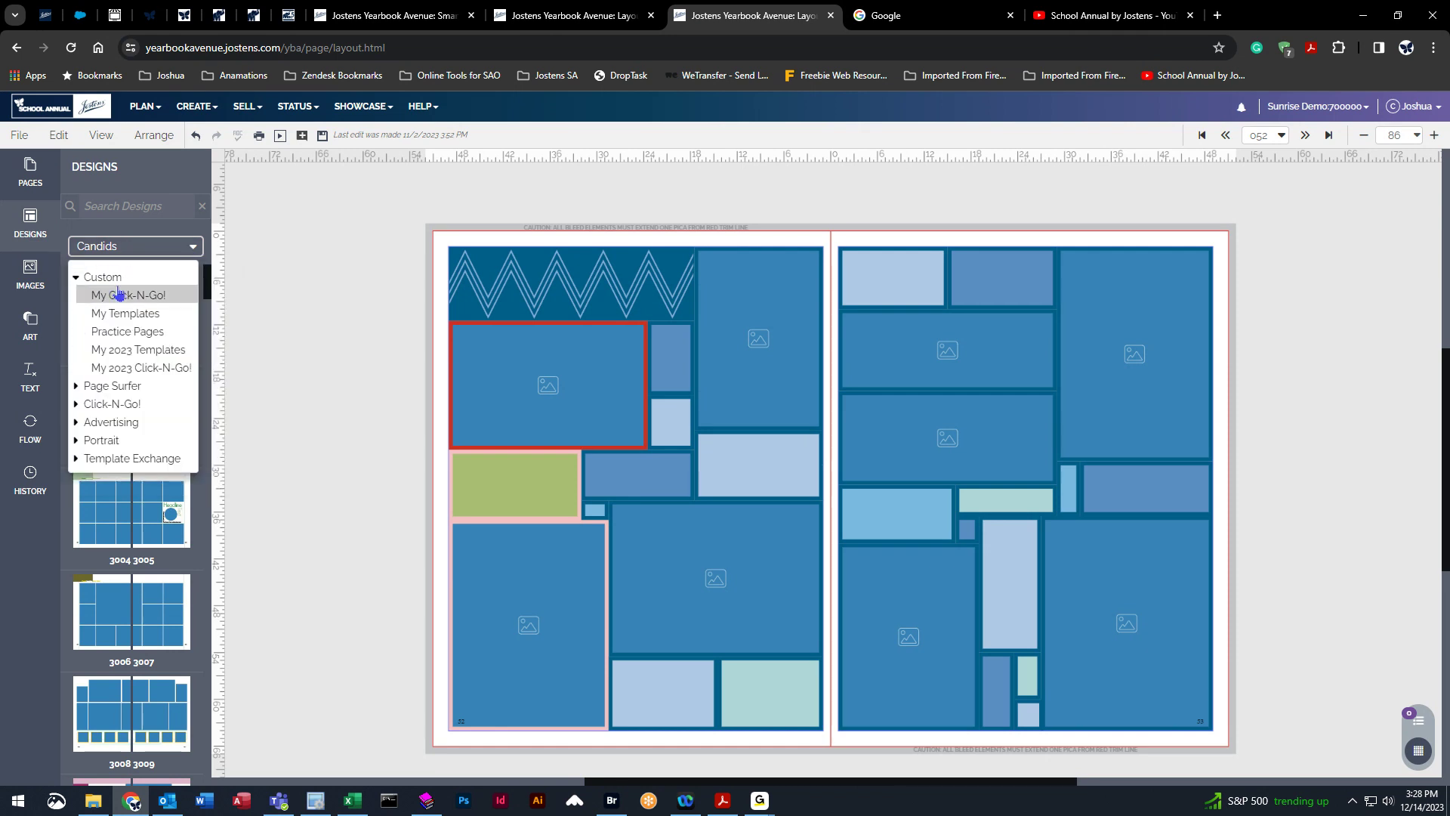
click(149, 317)
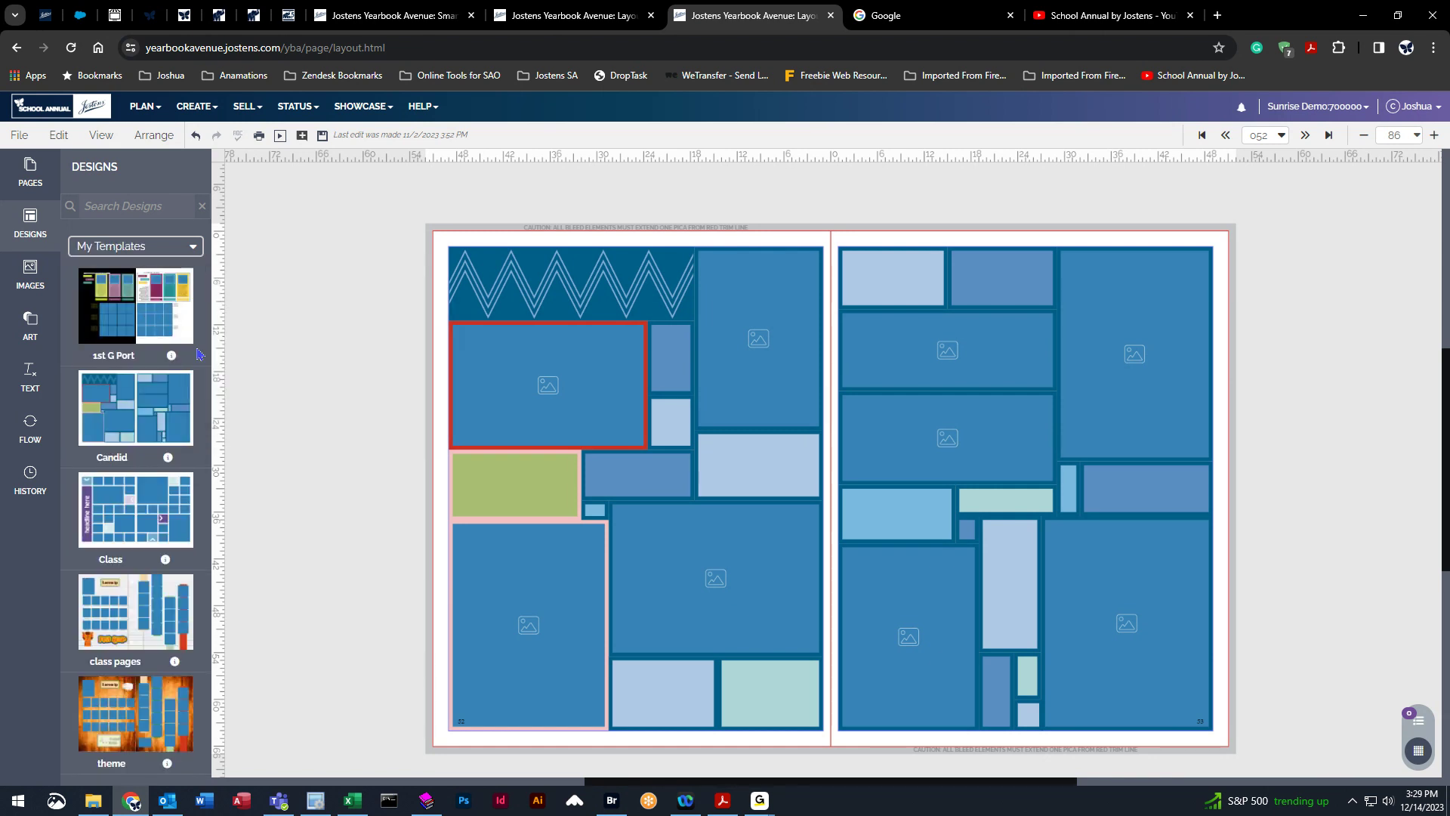
mouse_move(137, 314)
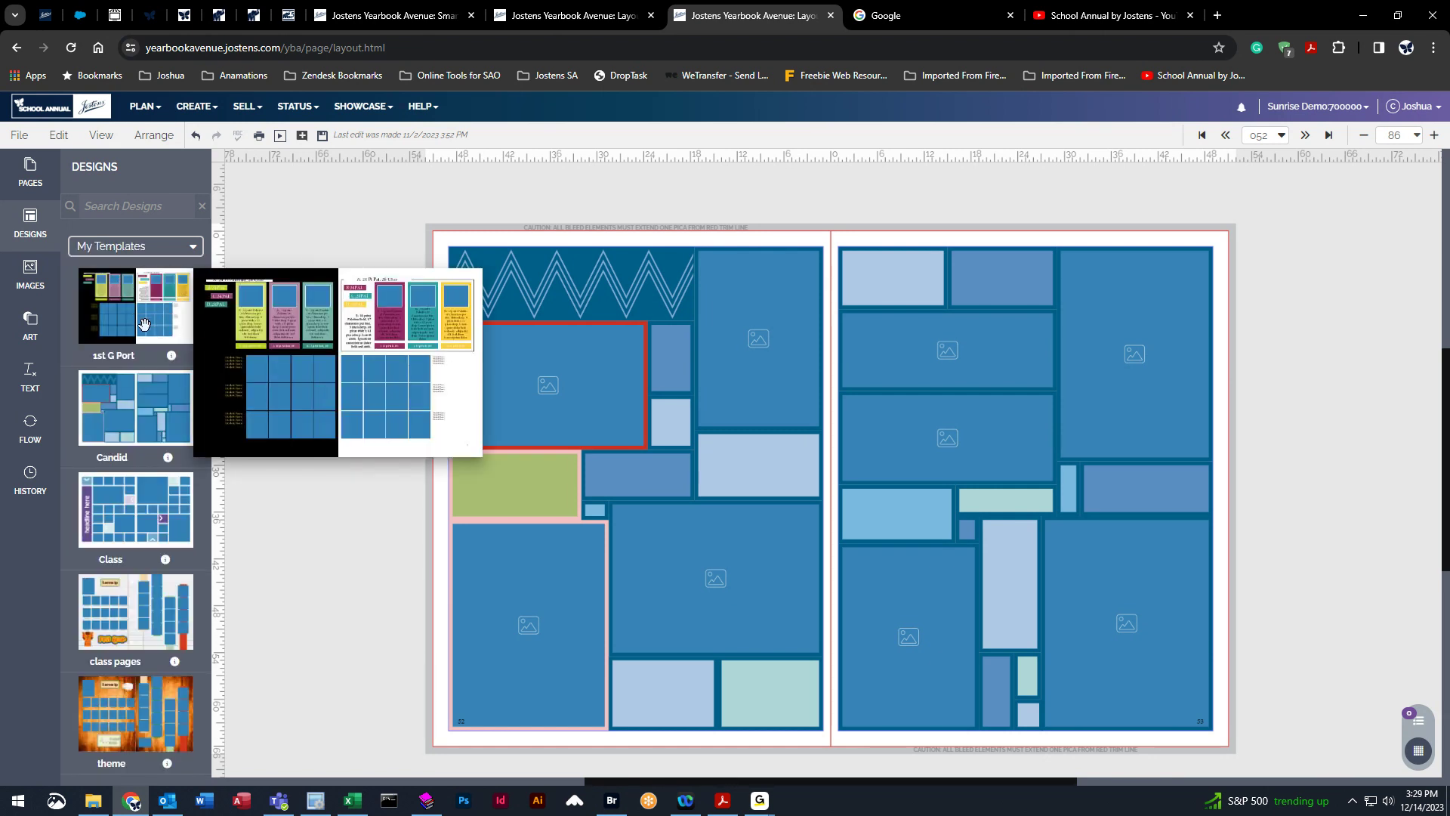
mouse_move(131, 403)
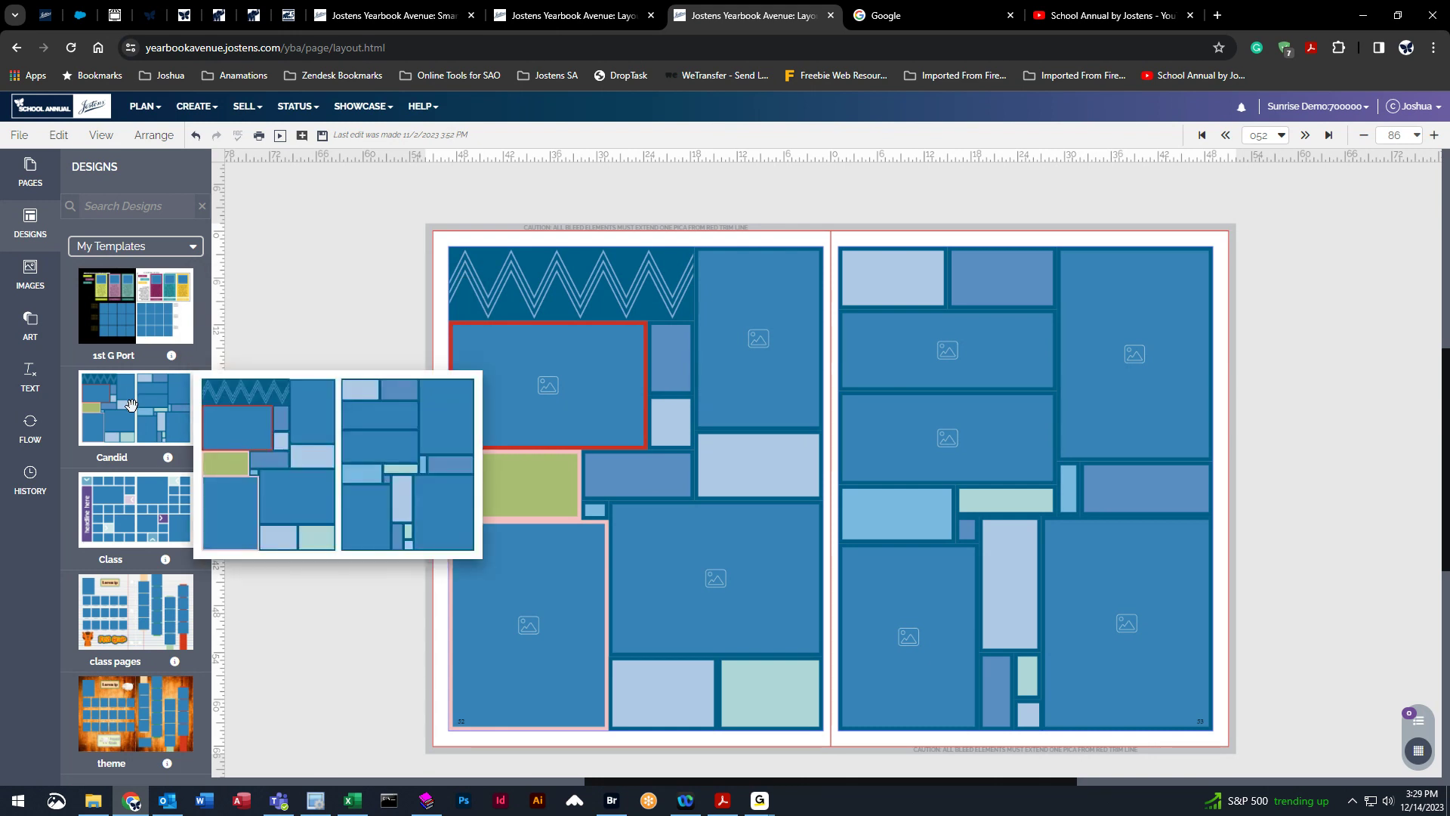
Go back to spread 050 and try applying the Candid template there without keeping existing content.
click(1225, 136)
click(815, 477)
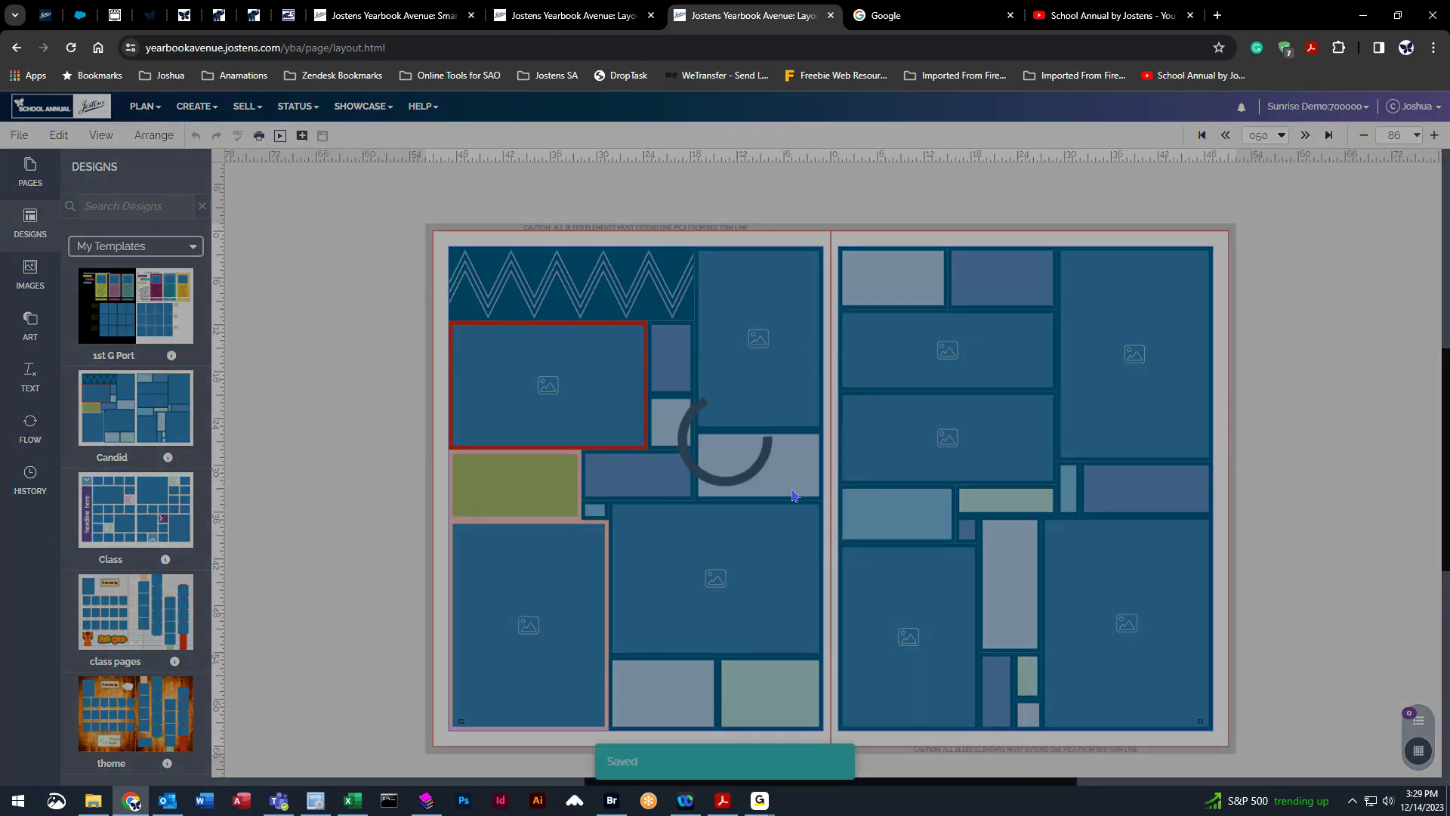
drag(112, 413, 826, 438)
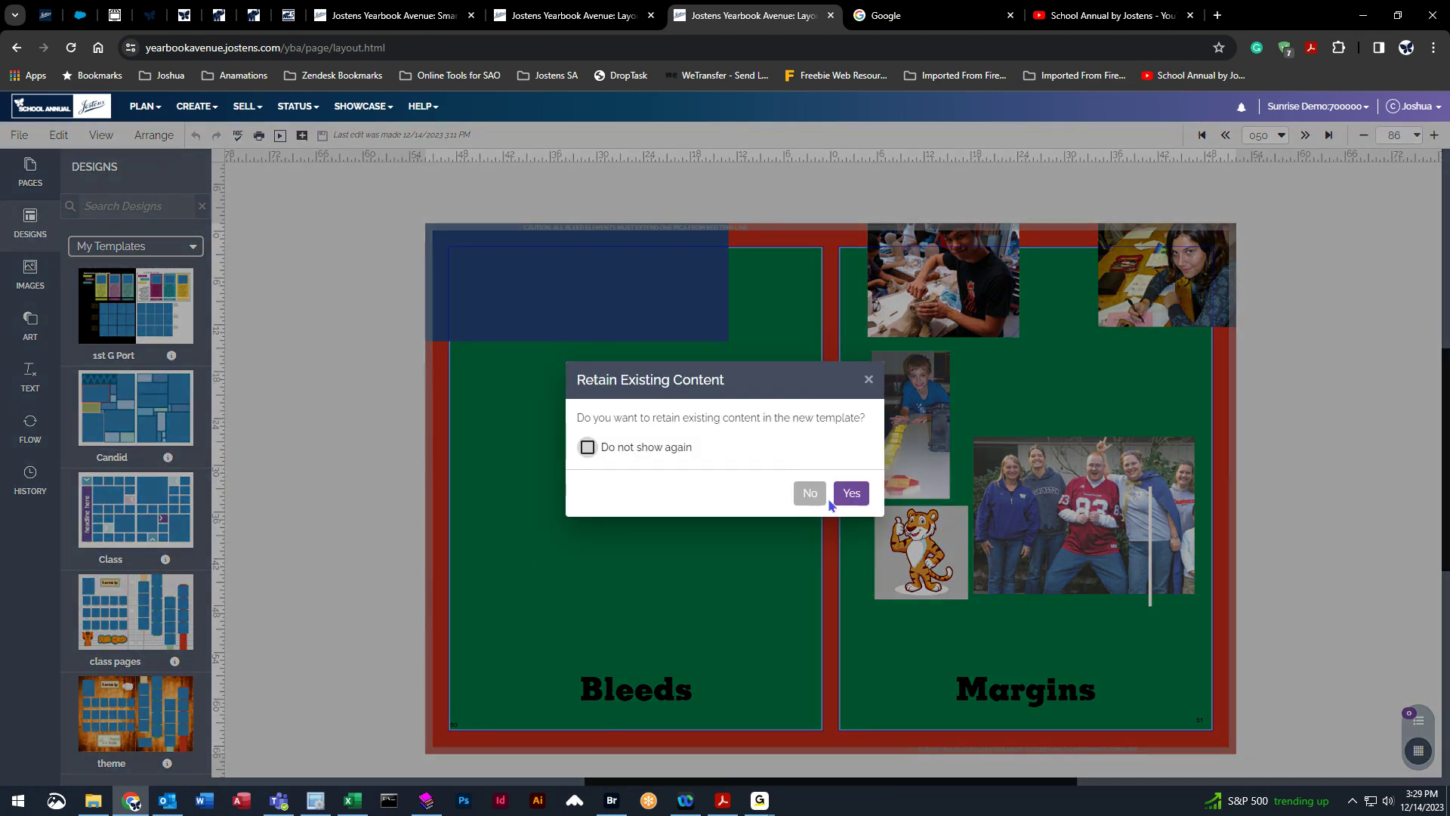
click(809, 492)
mouse_move(123, 408)
mouse_down()
mouse_move(767, 456)
mouse_move(100, 418)
mouse_up()
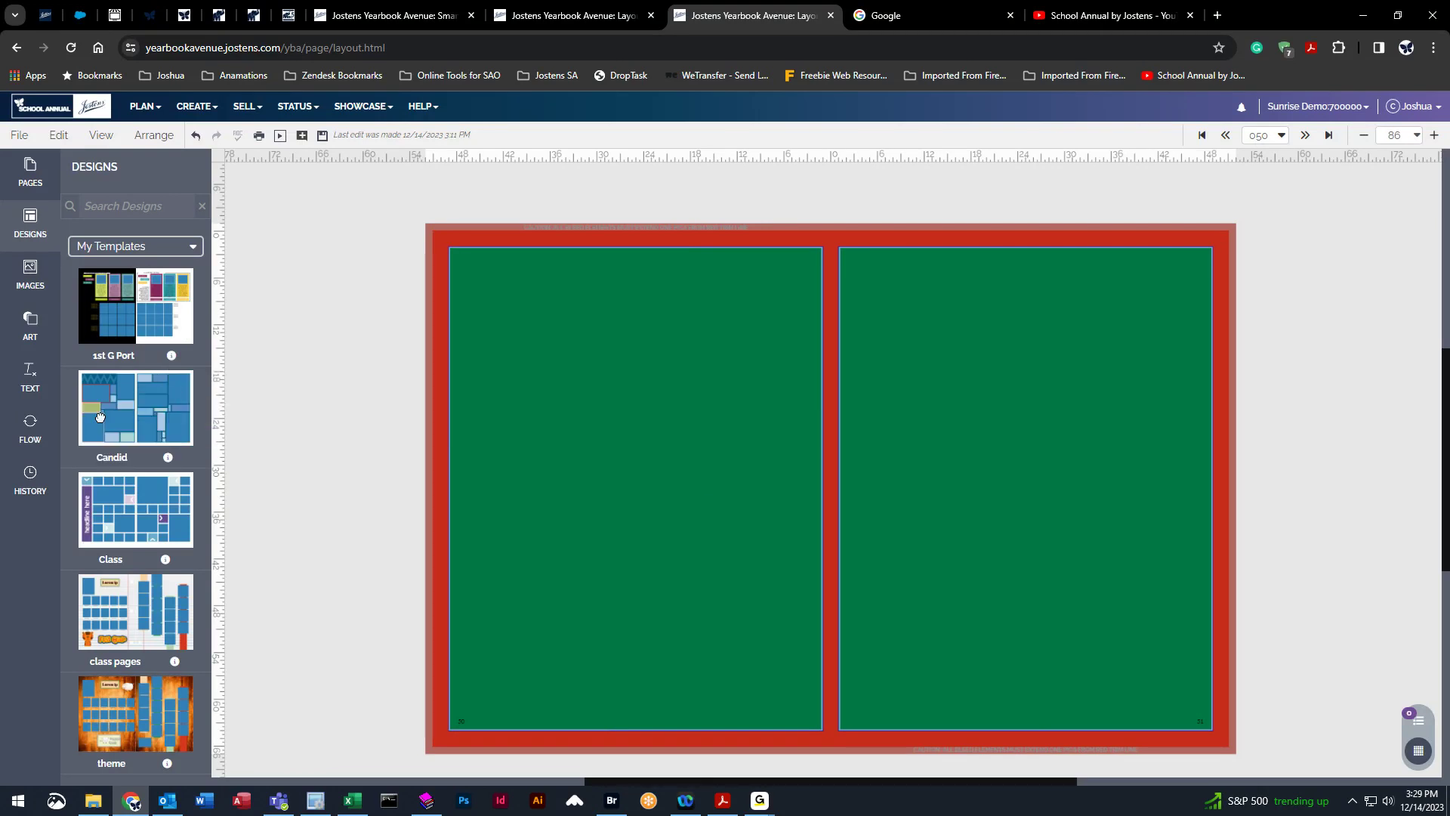
Go back to spread 048 and apply the Candid template without keeping existing content.
click(1225, 136)
click(820, 481)
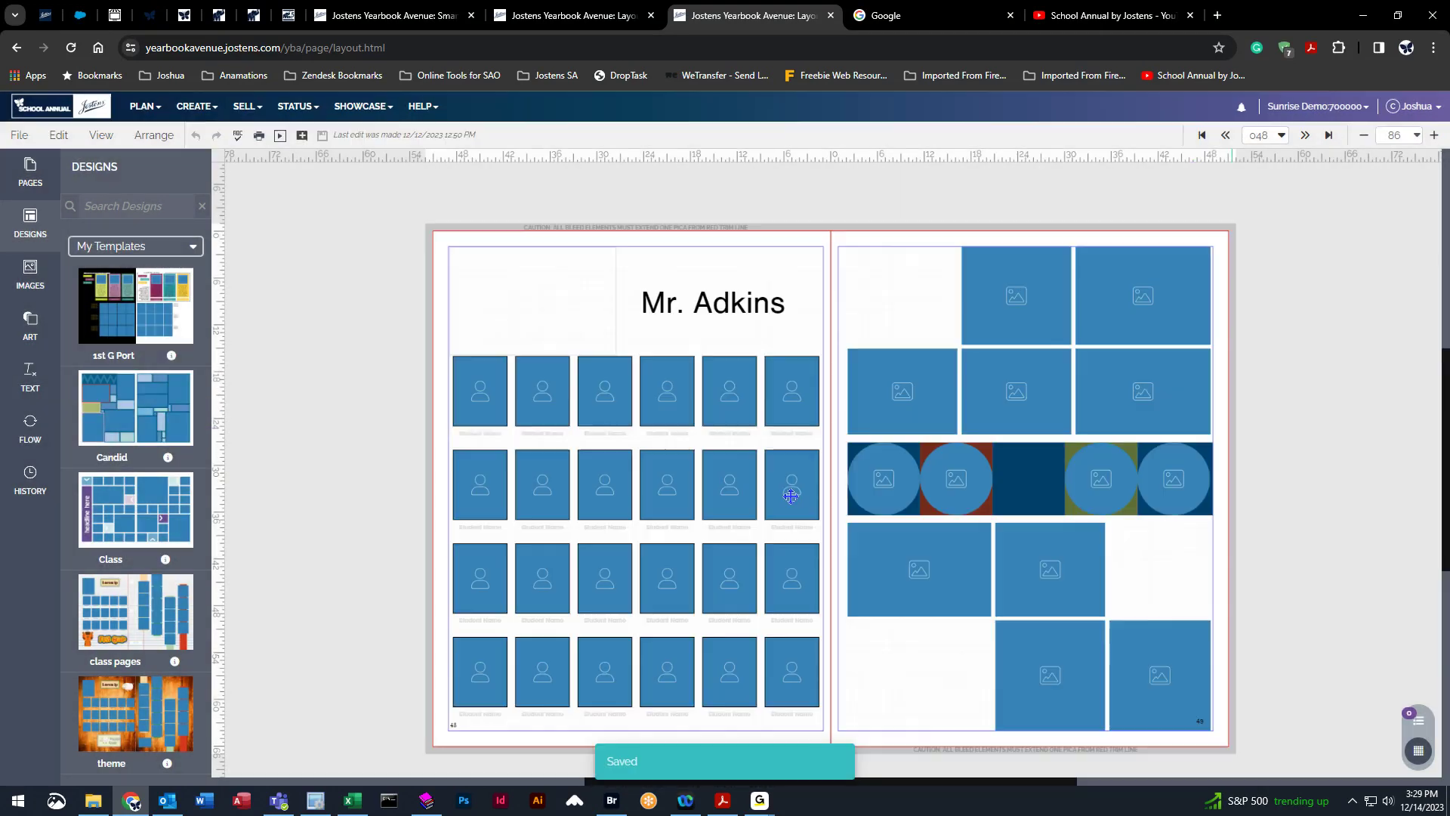
drag(104, 416, 837, 418)
click(807, 494)
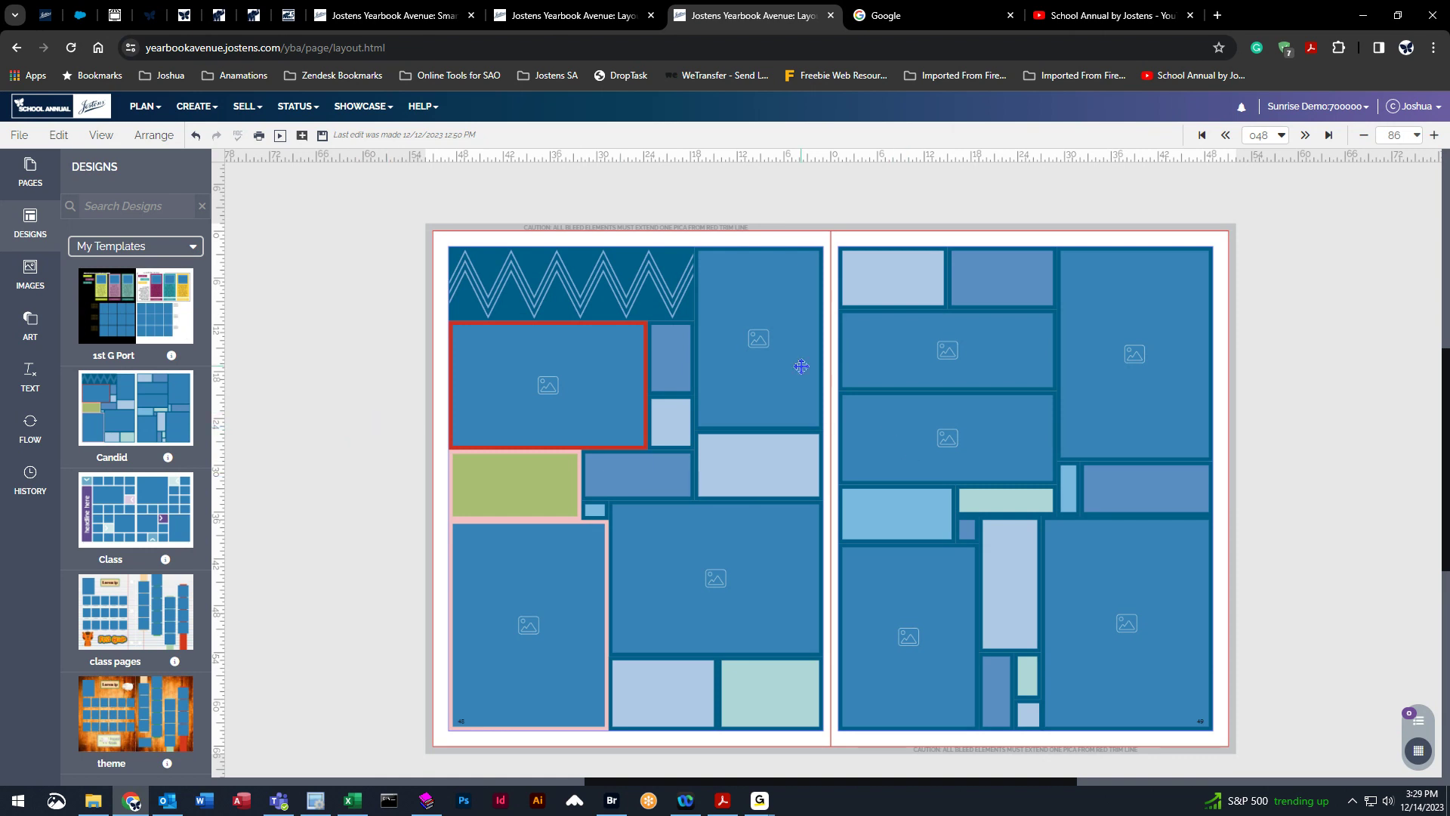
Save changes, go to spread 046, and apply the Candid template there without retaining existing content, then save.
click(1225, 135)
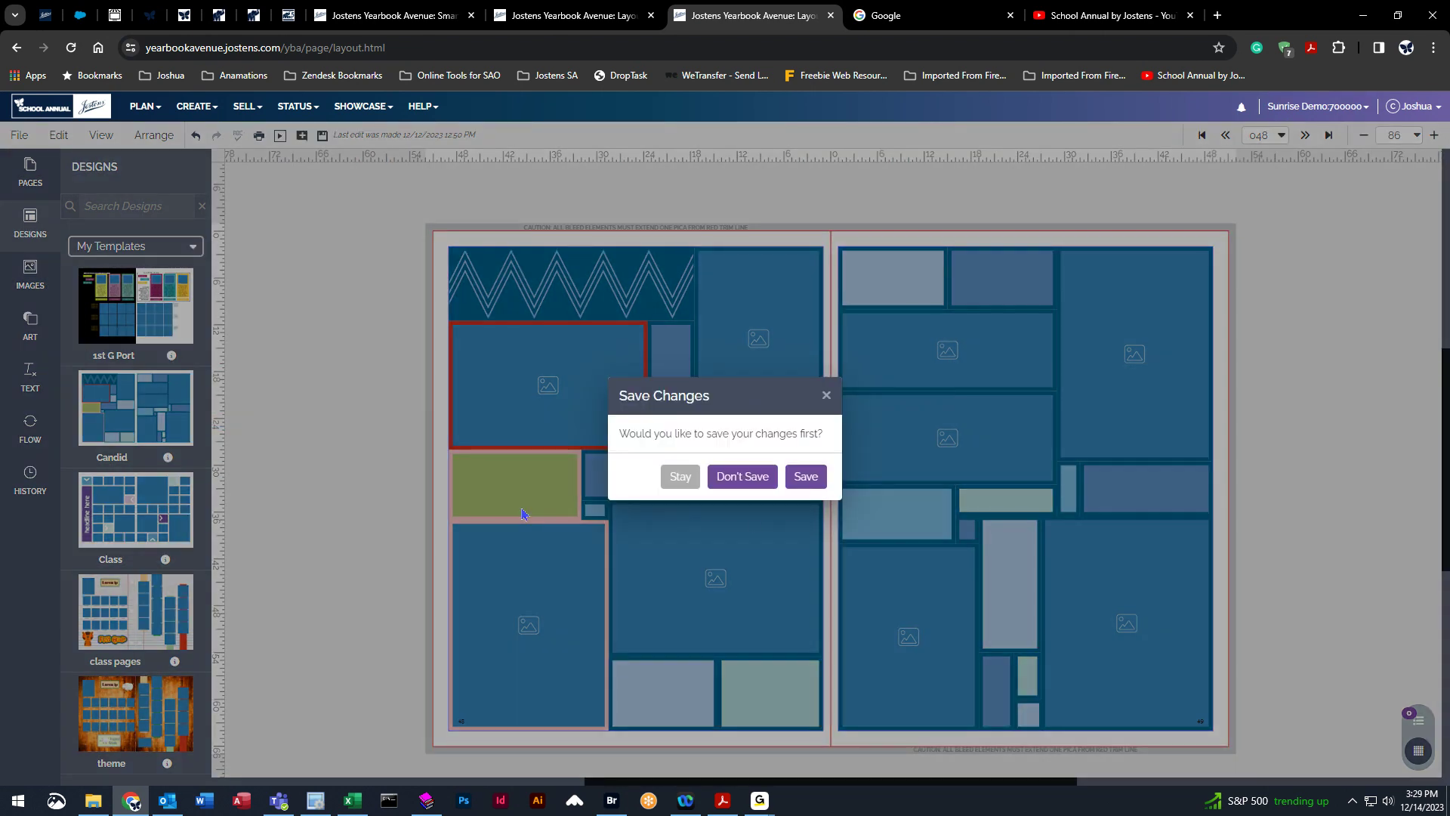
click(805, 478)
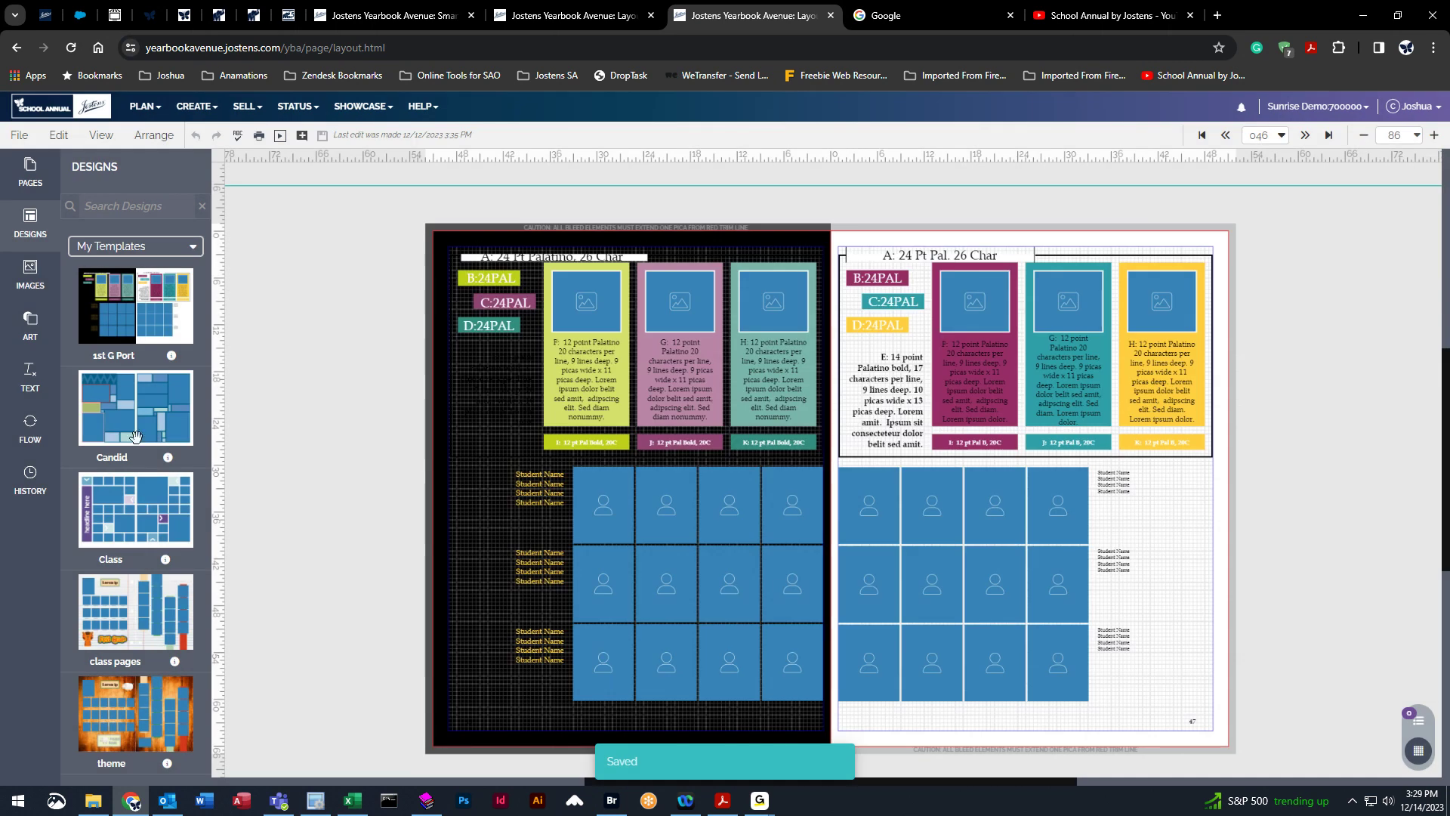
drag(121, 401, 920, 470)
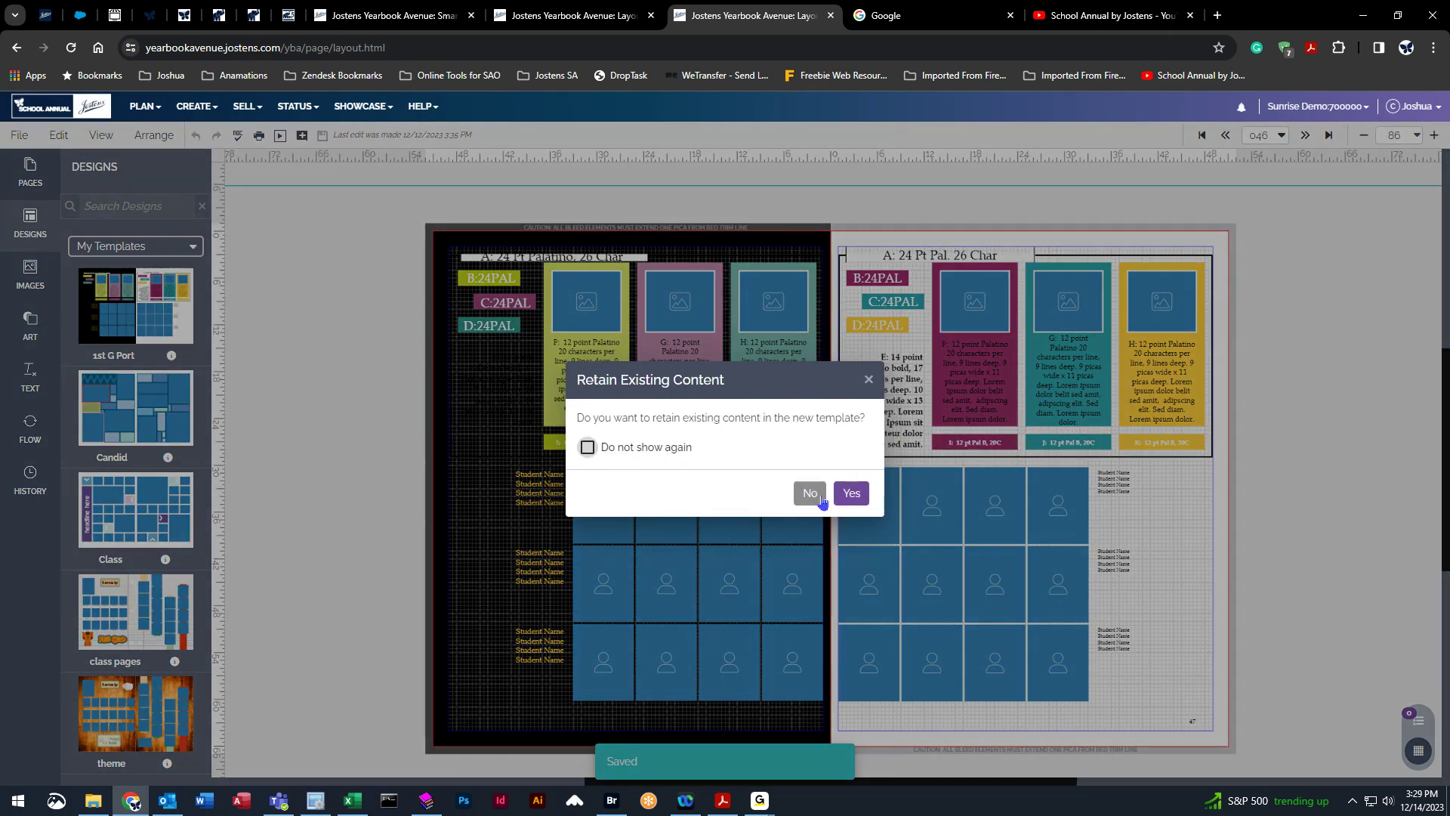
click(812, 492)
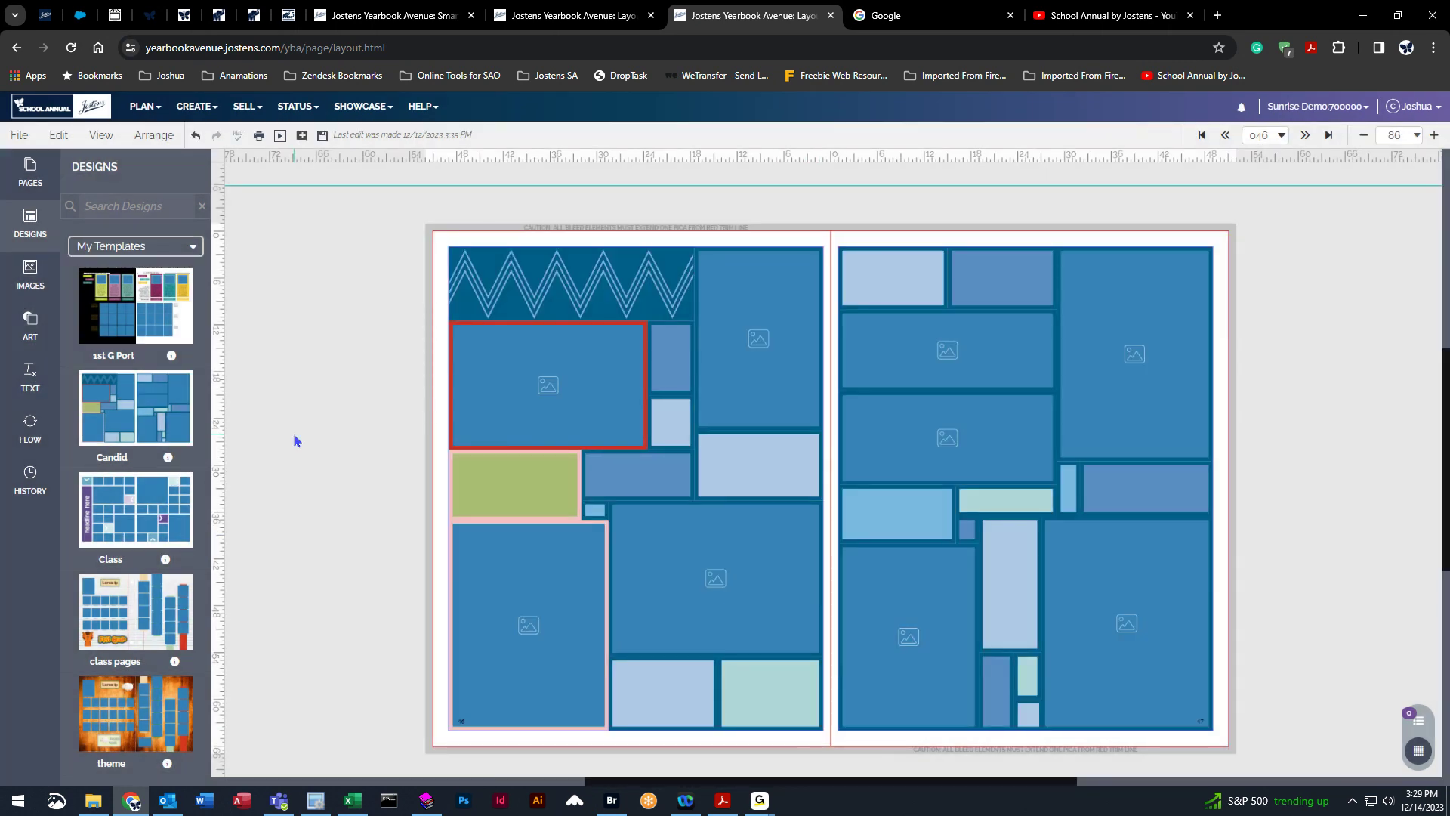
click(322, 137)
Open spread 052 from the pages list and delete everything on it.
click(30, 172)
scroll(158, 317, down, 15)
click(110, 344)
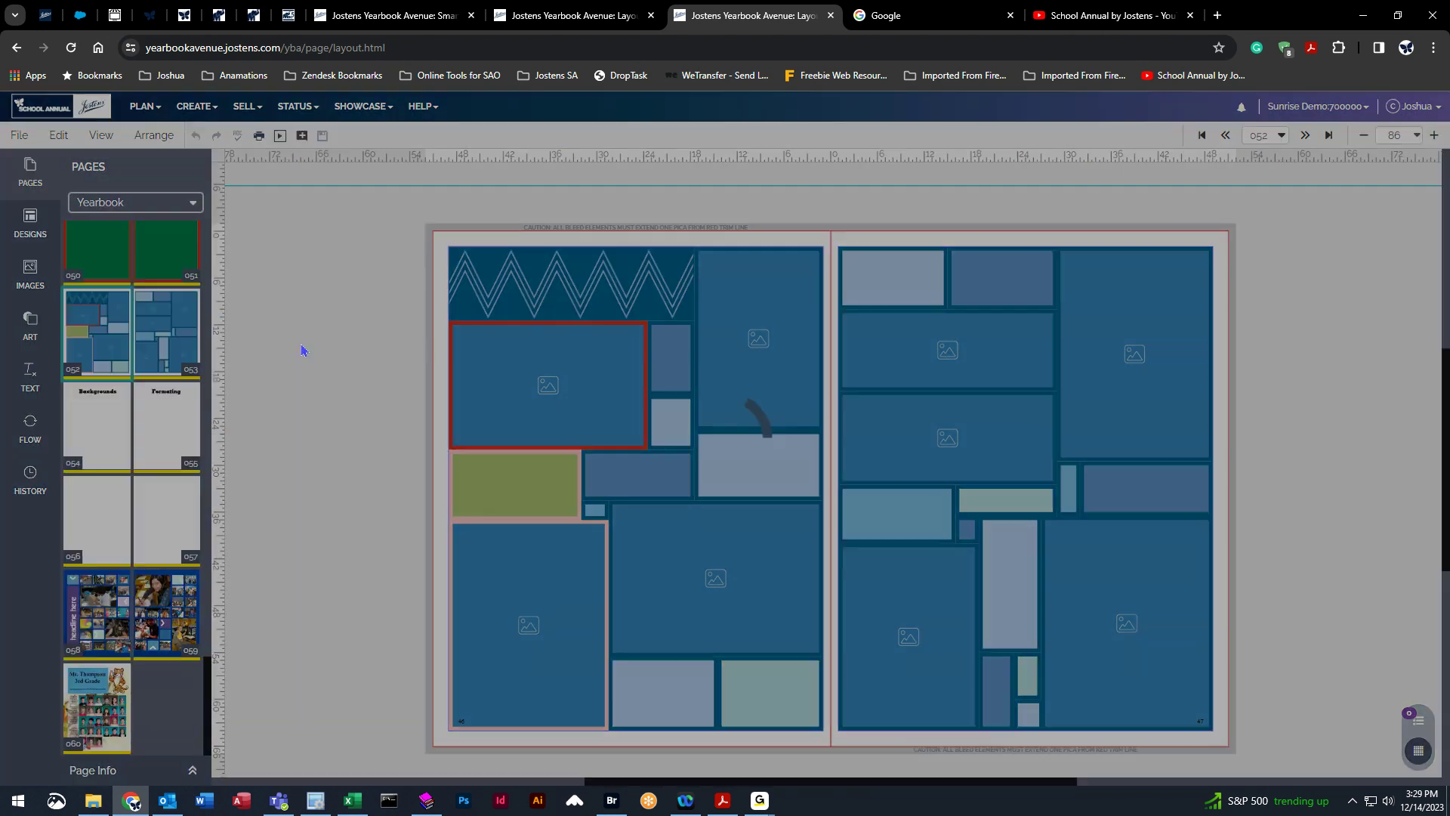
drag(360, 211, 1310, 758)
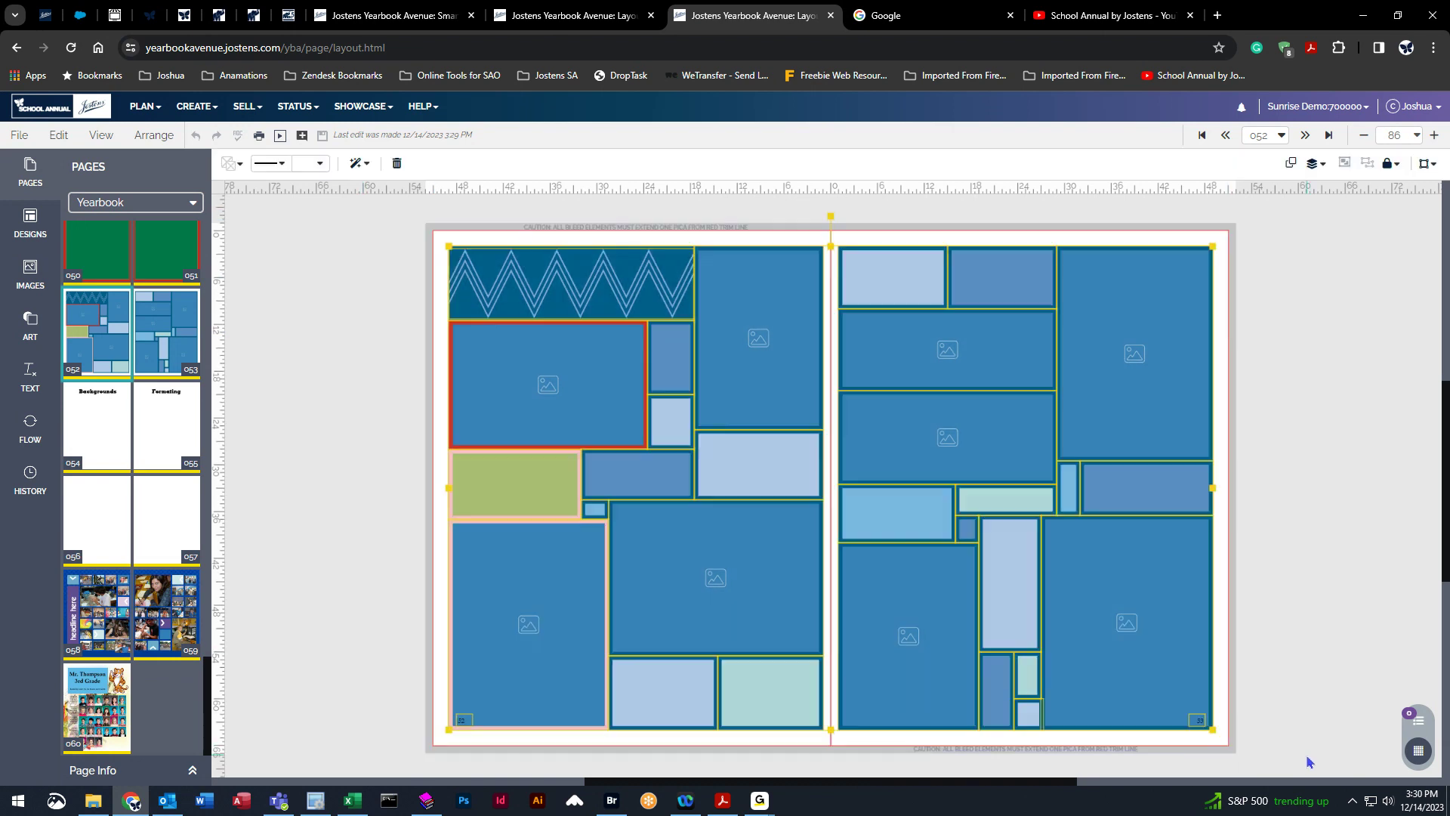
key(Delete)
key(Delete)
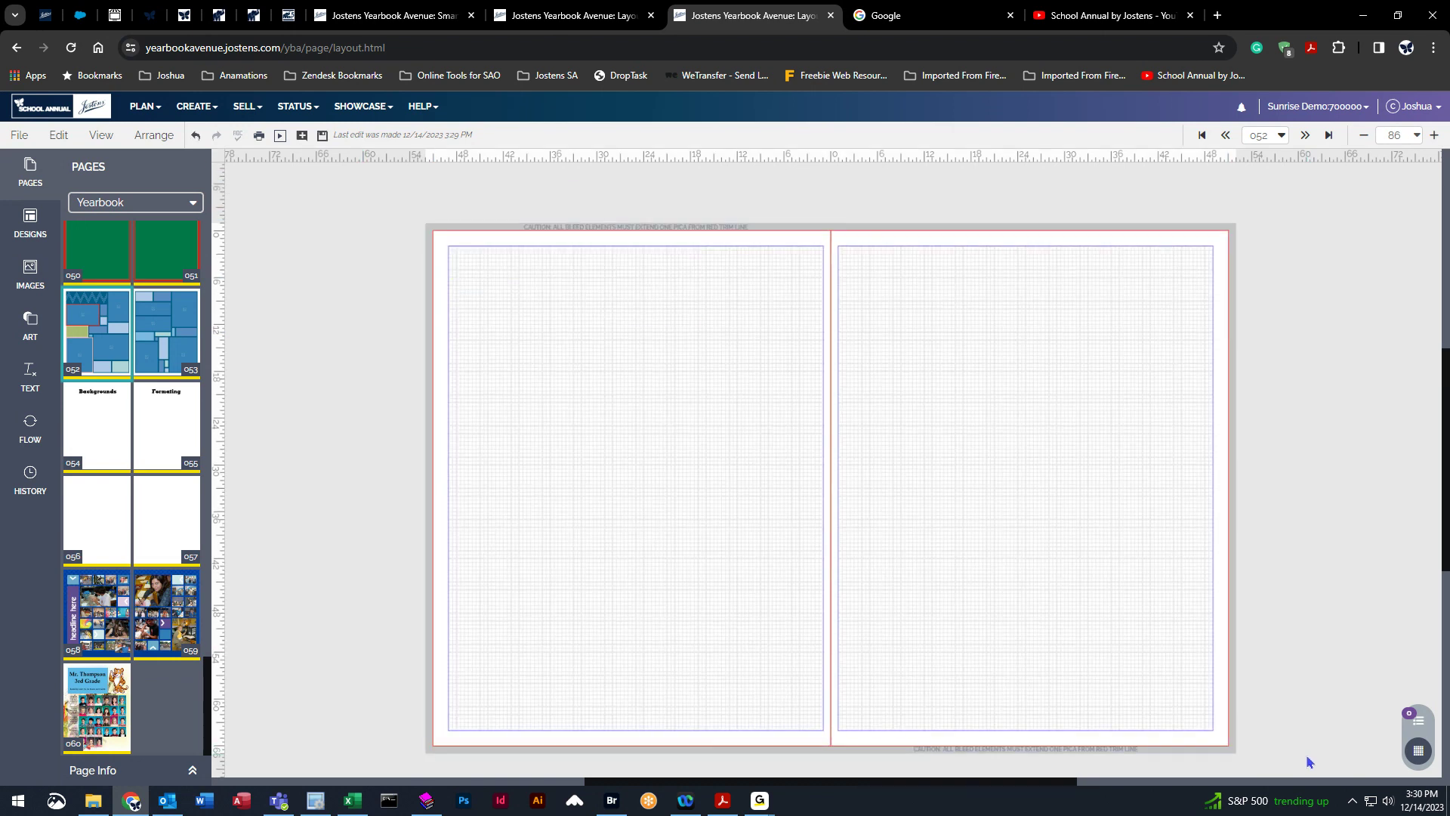
Browse the Click-N-Go! Cover-to-Cover designs and place CovertoCover 05 on the left page of spread 052.
click(28, 246)
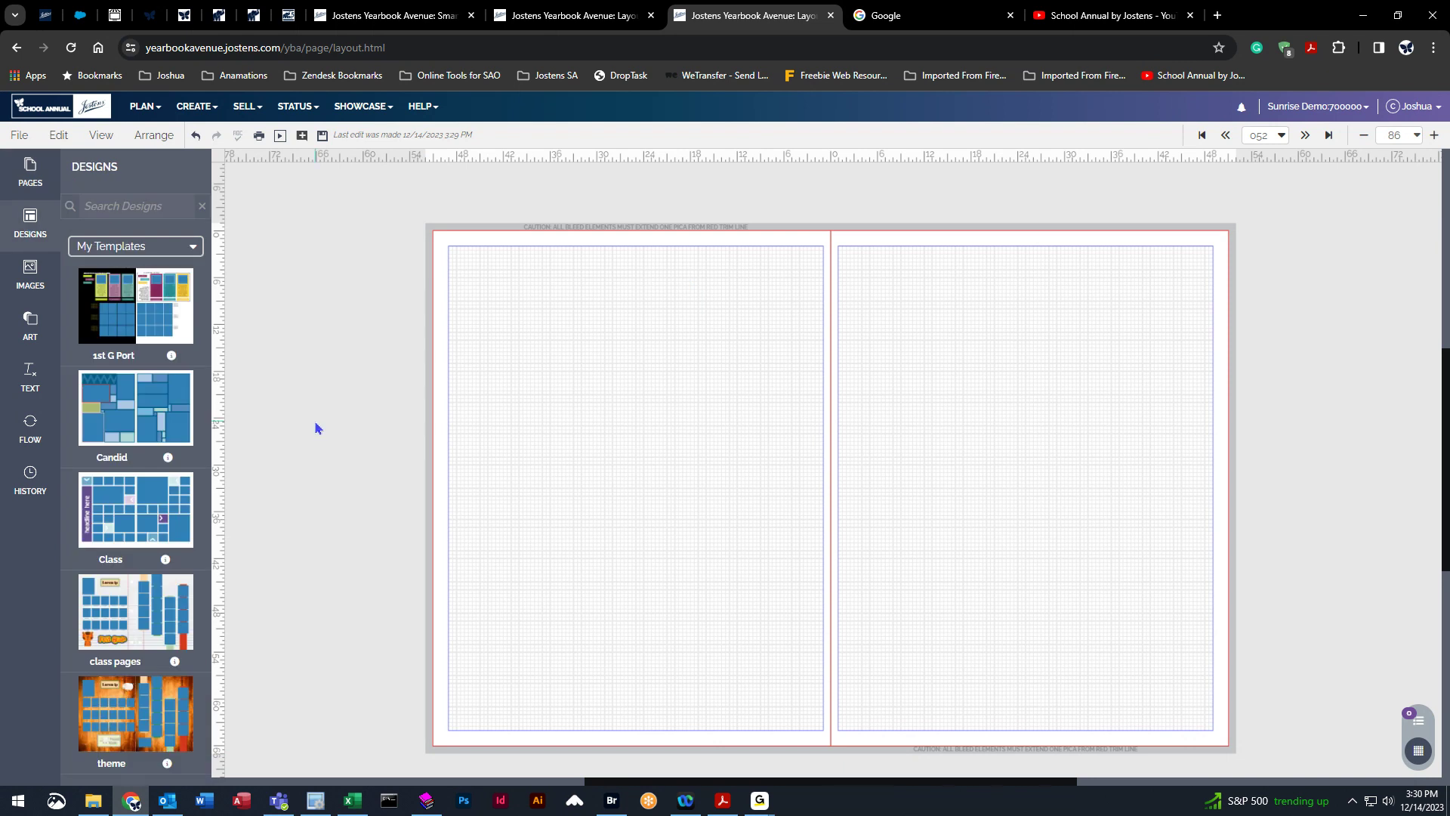
click(189, 247)
click(76, 387)
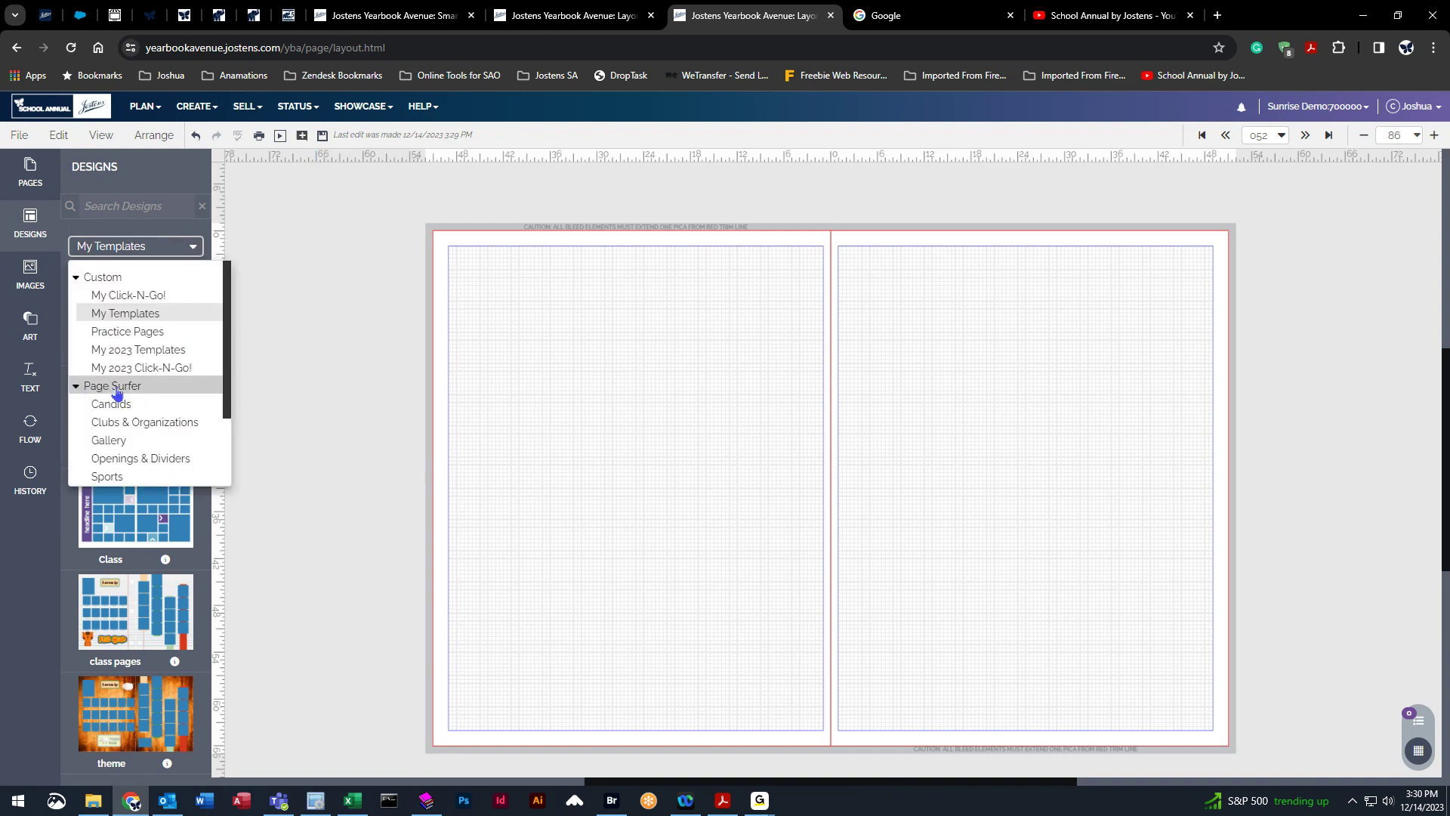
click(91, 386)
click(130, 405)
scroll(136, 404, down, 3)
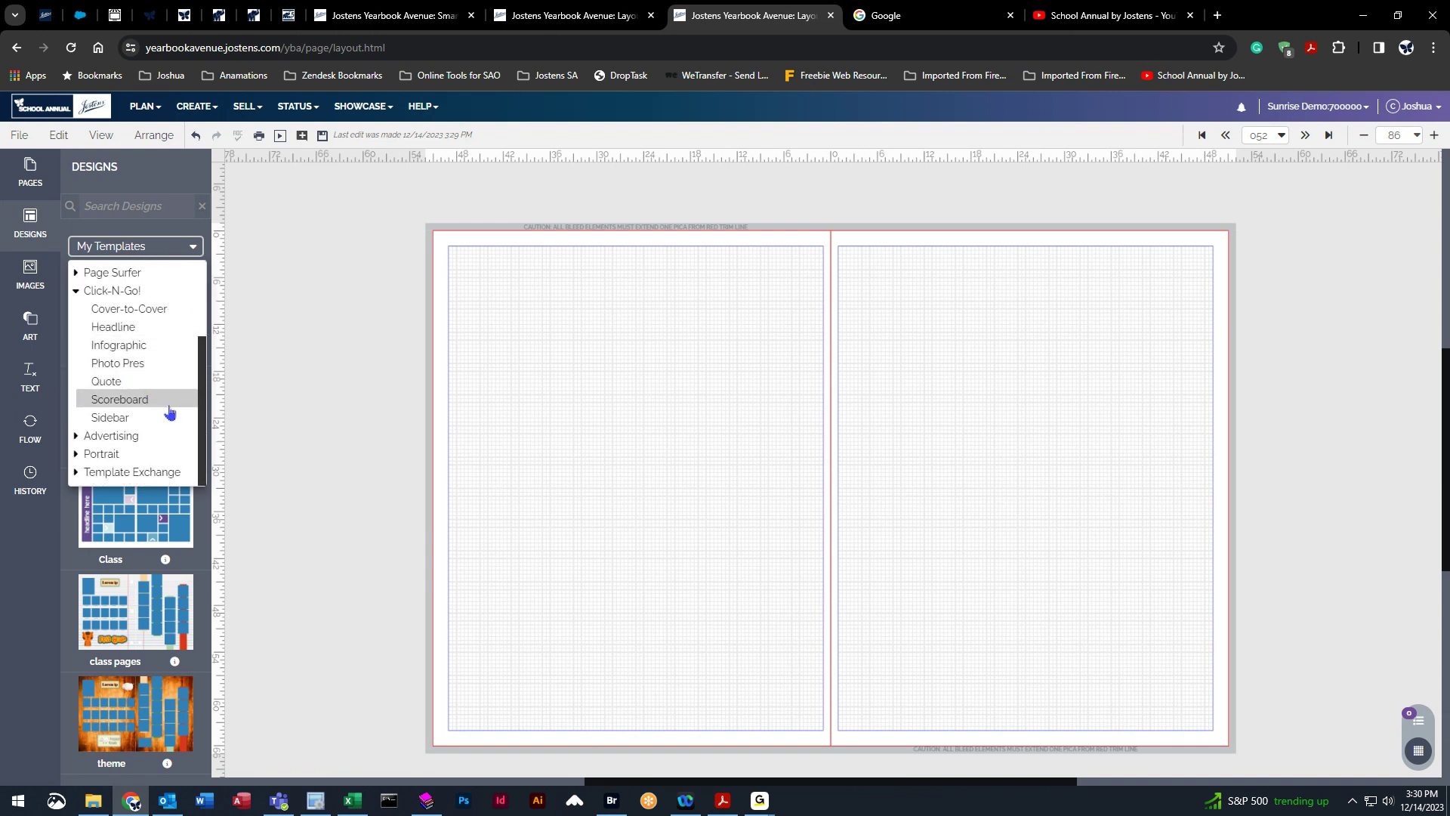
click(144, 309)
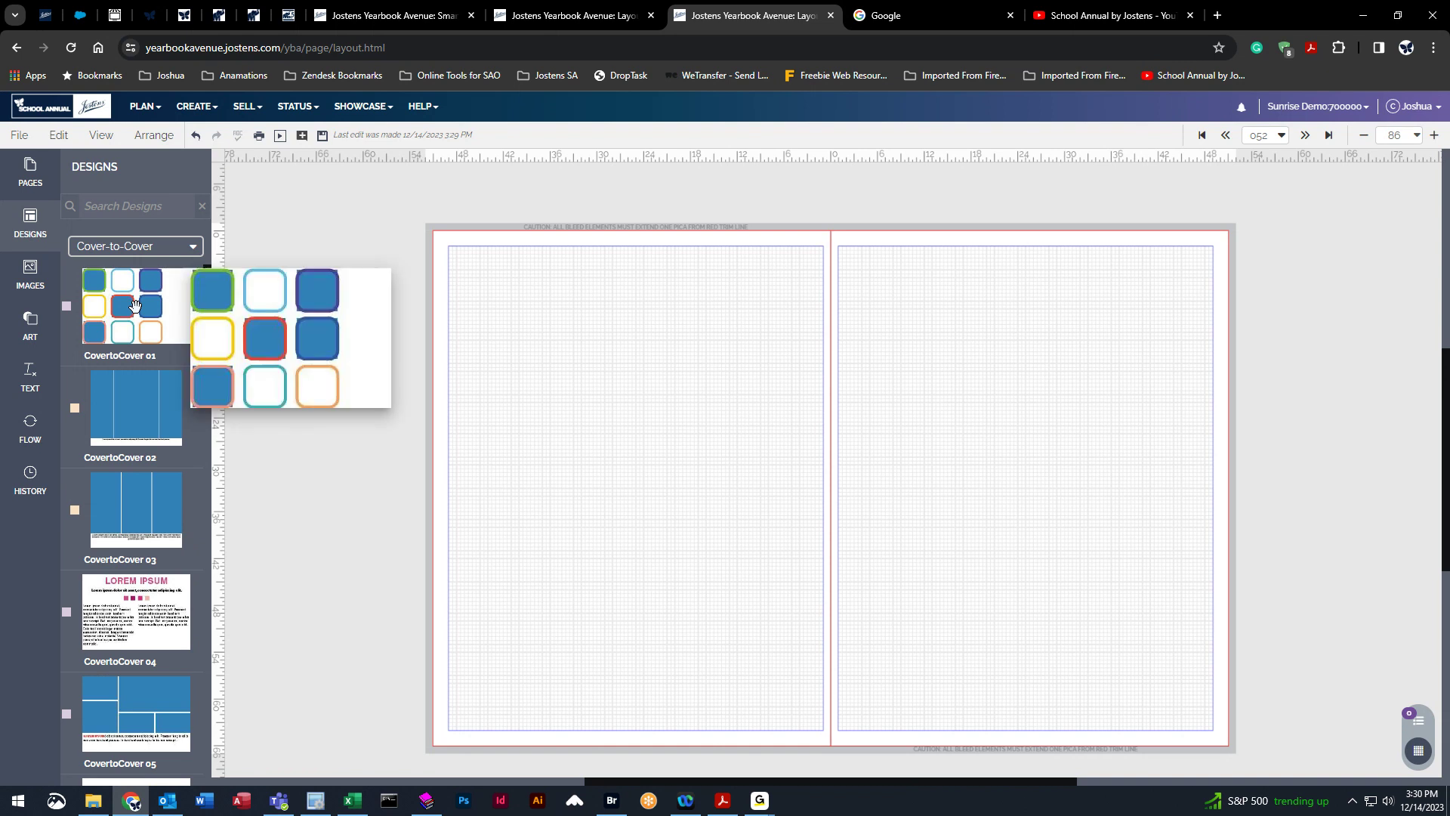
scroll(135, 474, down, 5)
scroll(178, 393, up, 2)
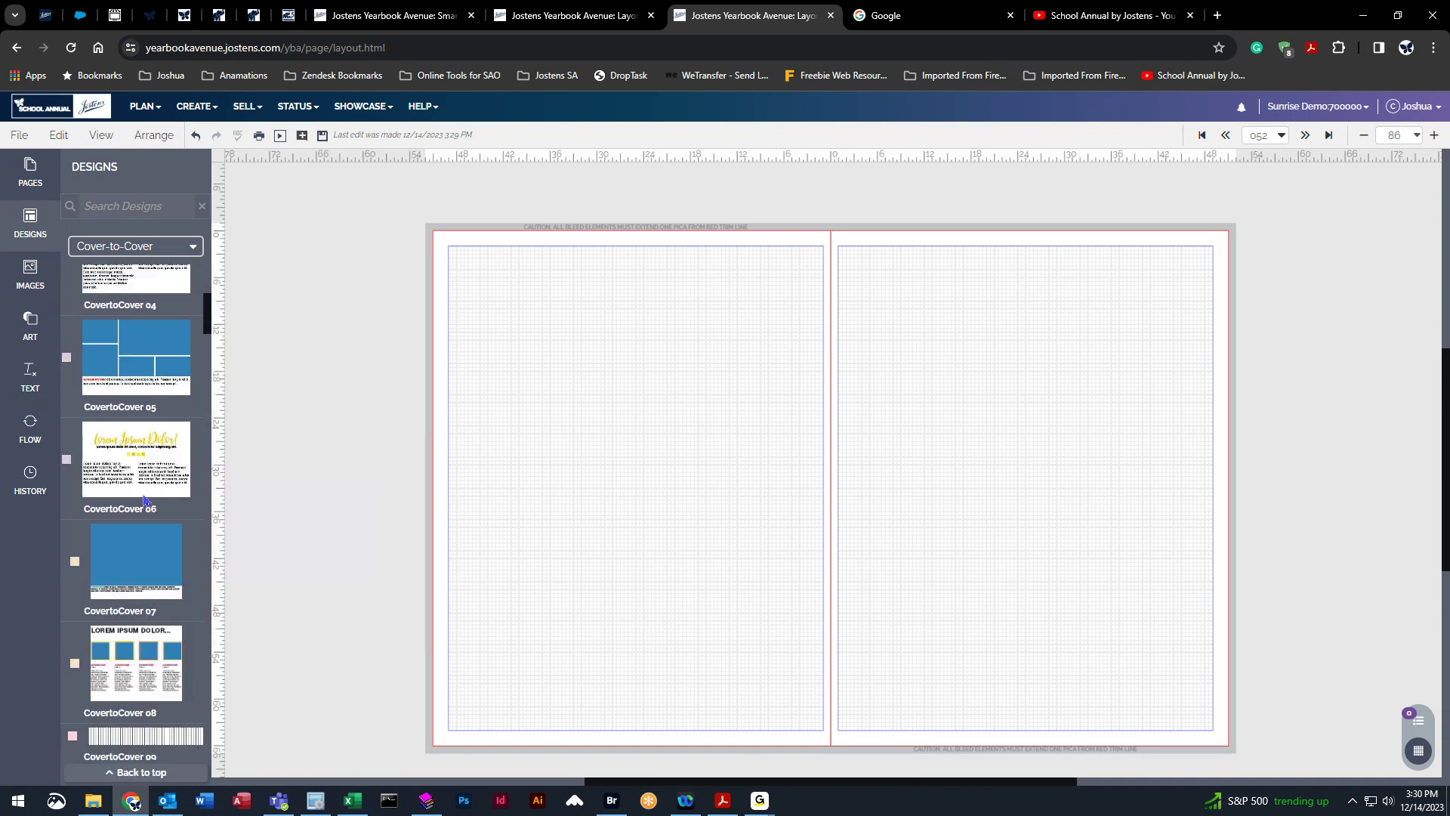
mouse_move(136, 404)
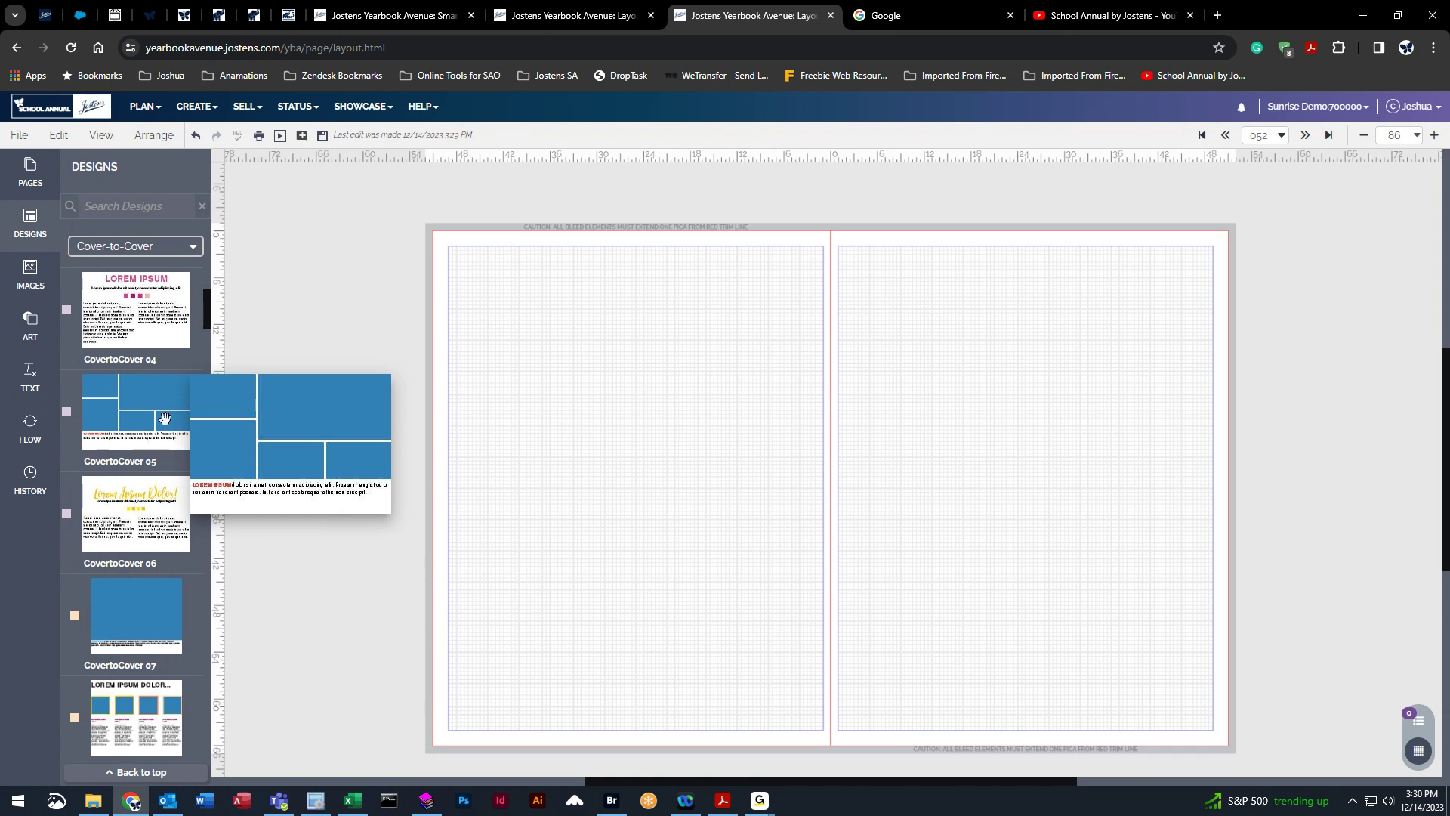
drag(118, 407, 533, 661)
click(630, 492)
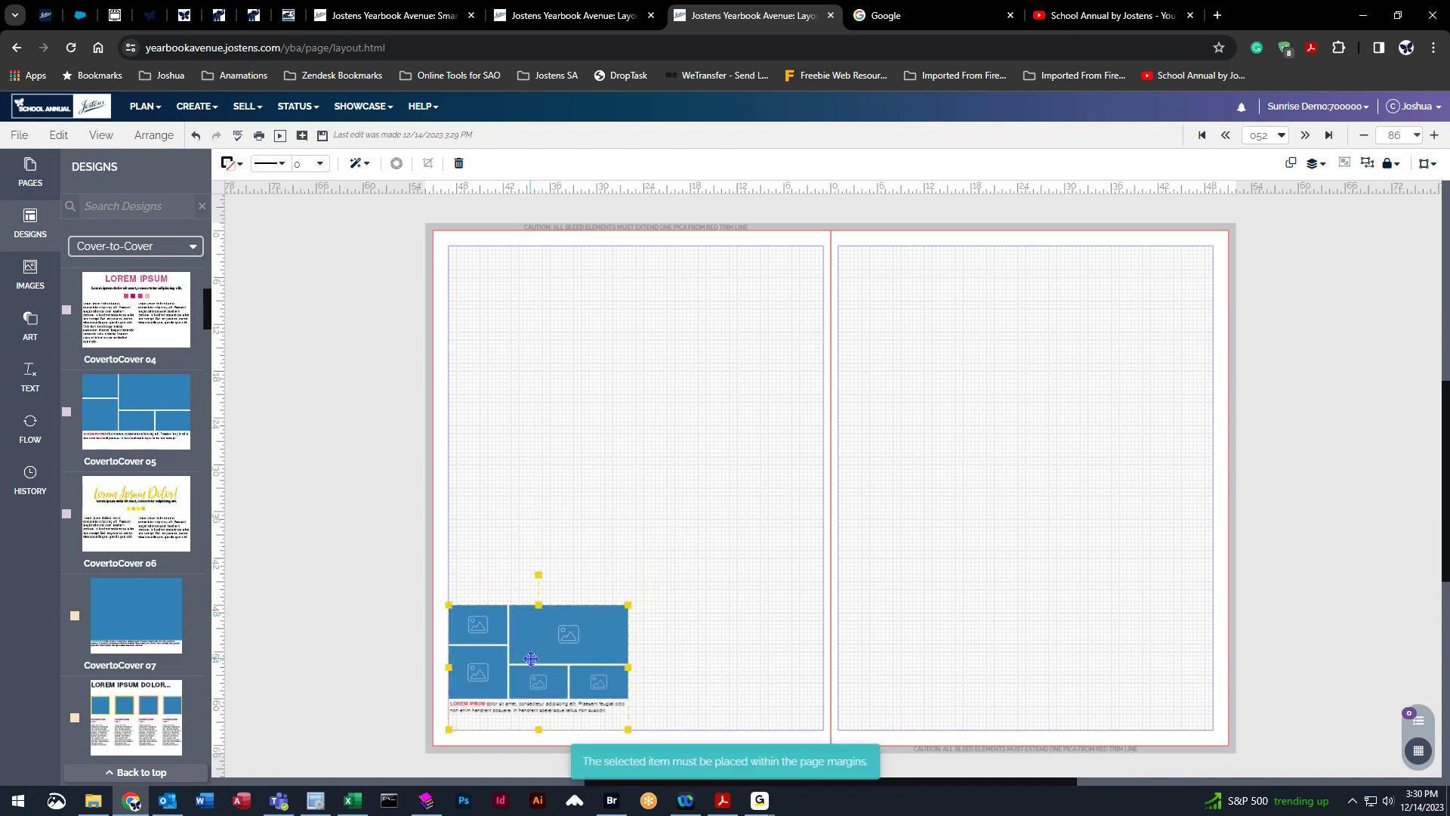
Resize the CovertoCover 05 design to span the full width of the left page.
drag(628, 605, 804, 496)
drag(803, 497, 680, 540)
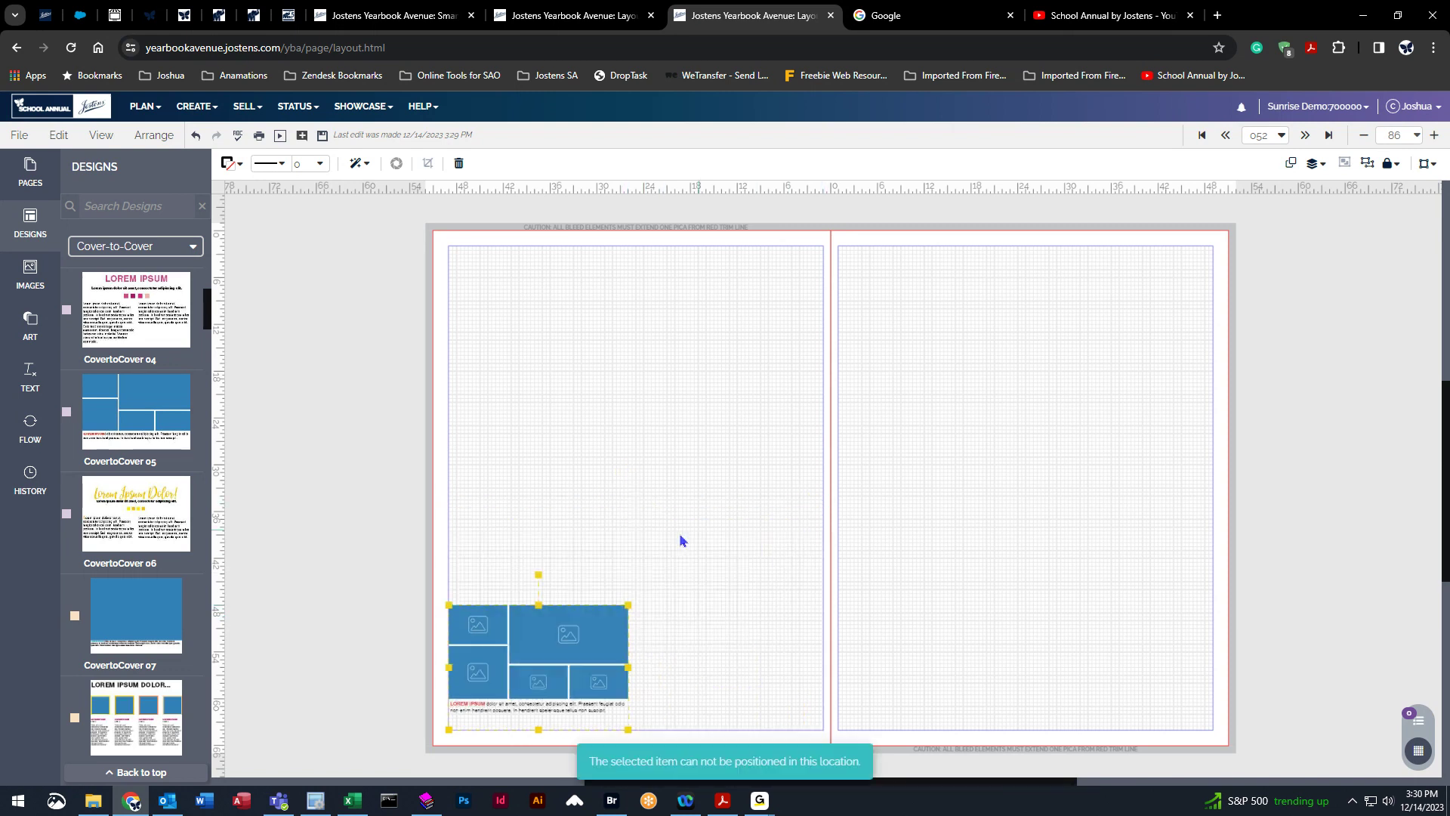
click(695, 558)
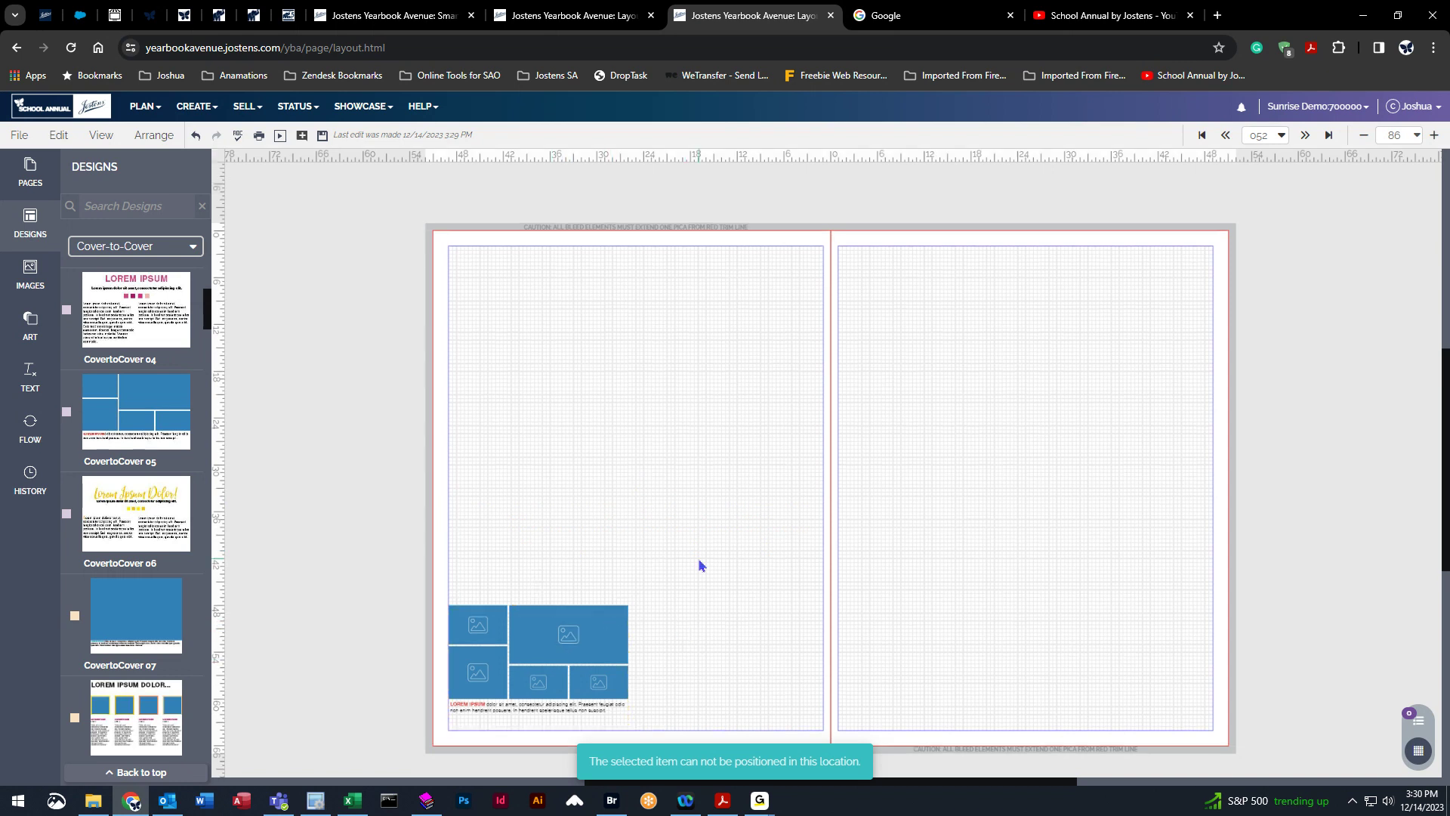
drag(588, 640, 818, 478)
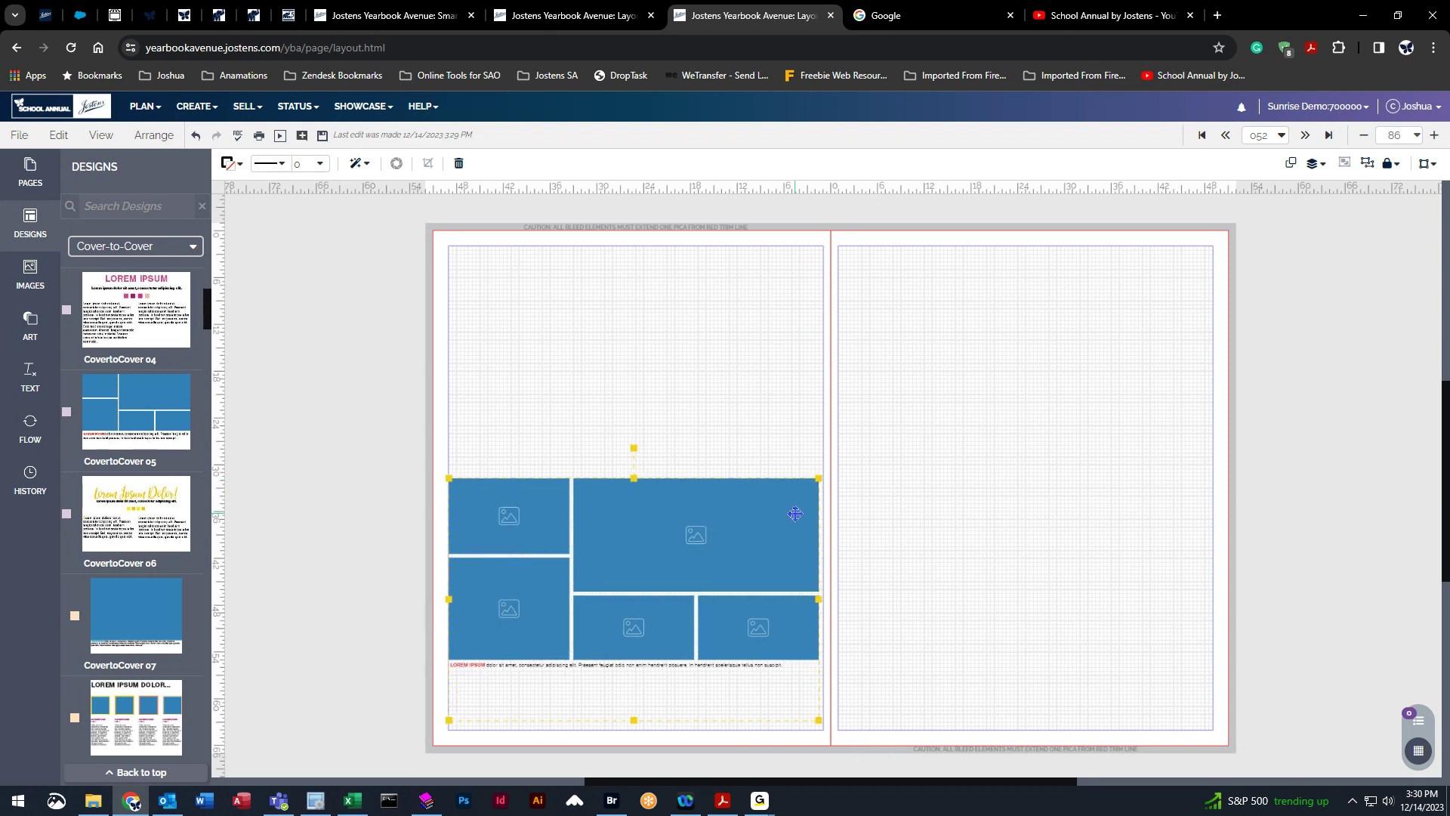
drag(731, 556, 734, 569)
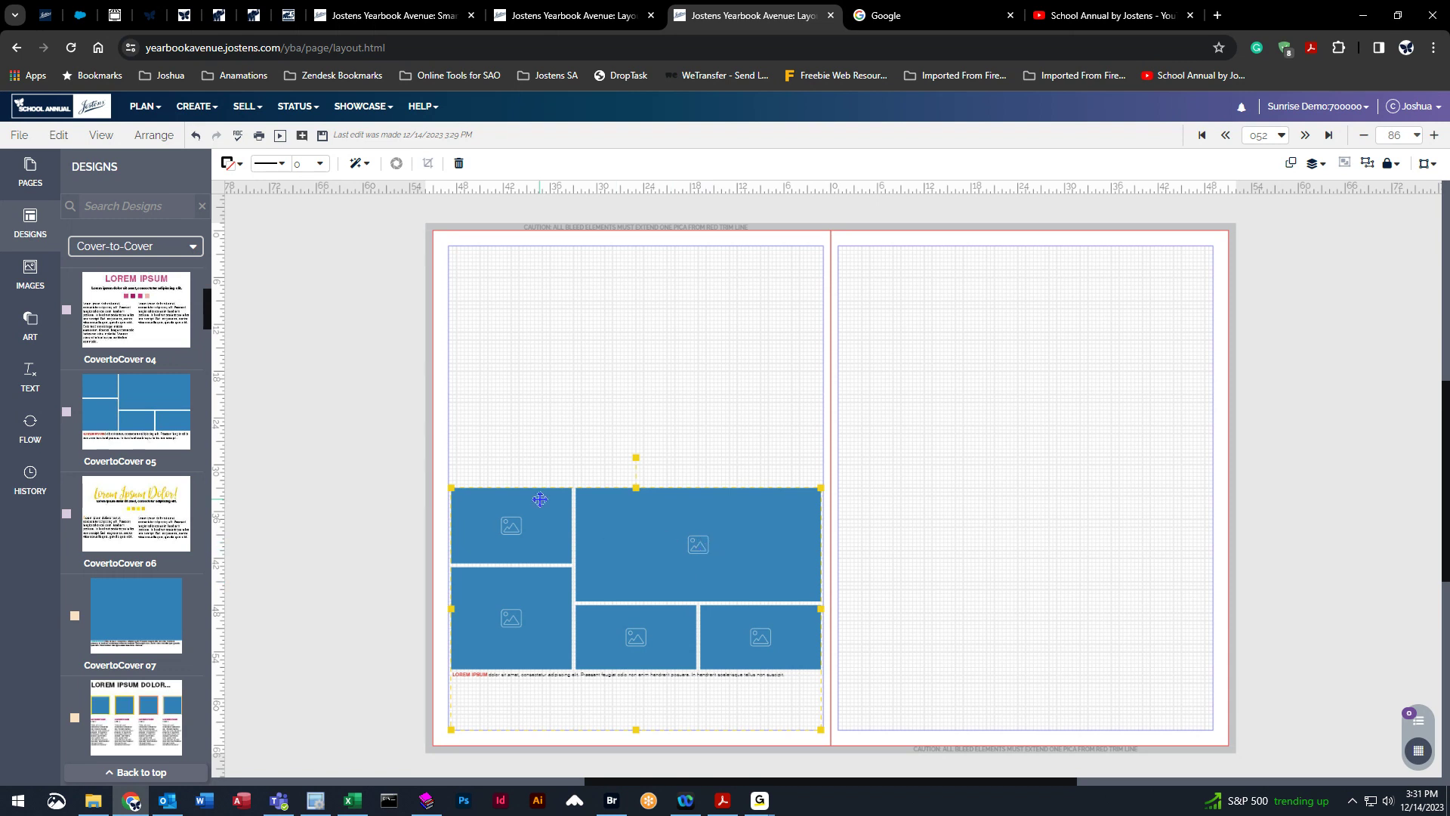
Move the design to the bottom of the right page.
drag(617, 617, 614, 373)
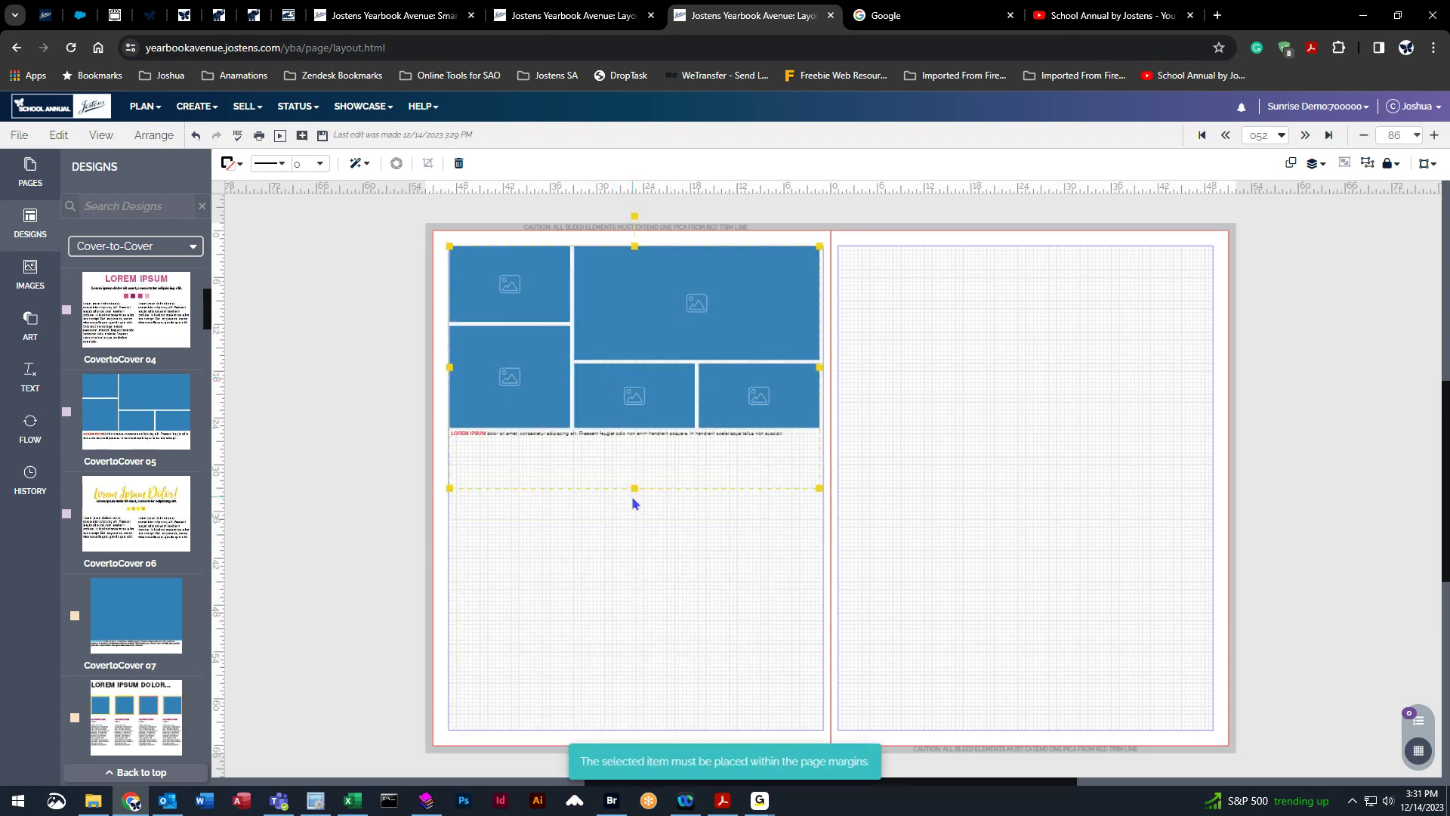
drag(546, 298, 942, 543)
drag(1019, 613, 645, 615)
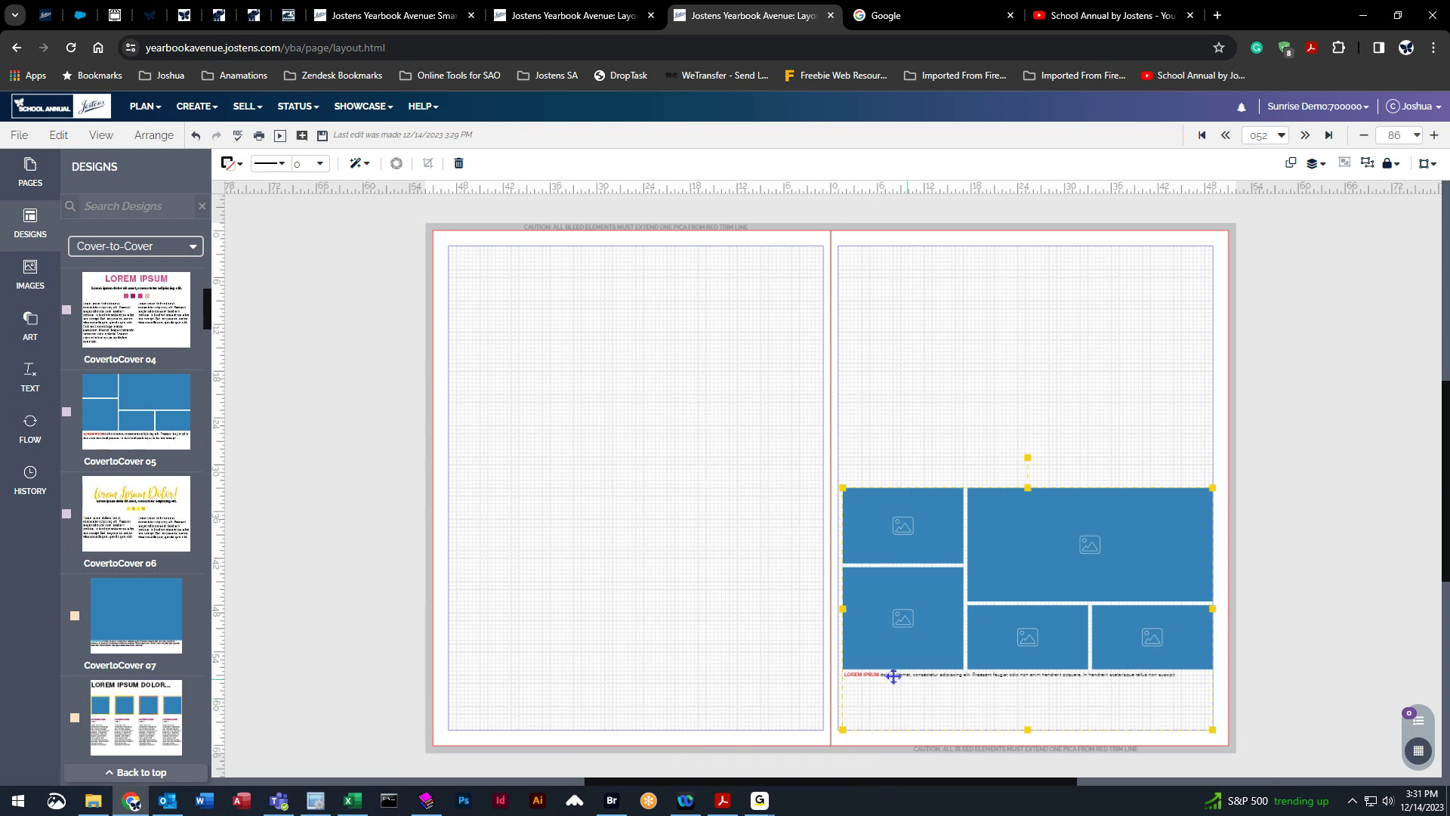
Ungroup the design and try moving its photo frames across the gutter, then undo the move.
click(1367, 164)
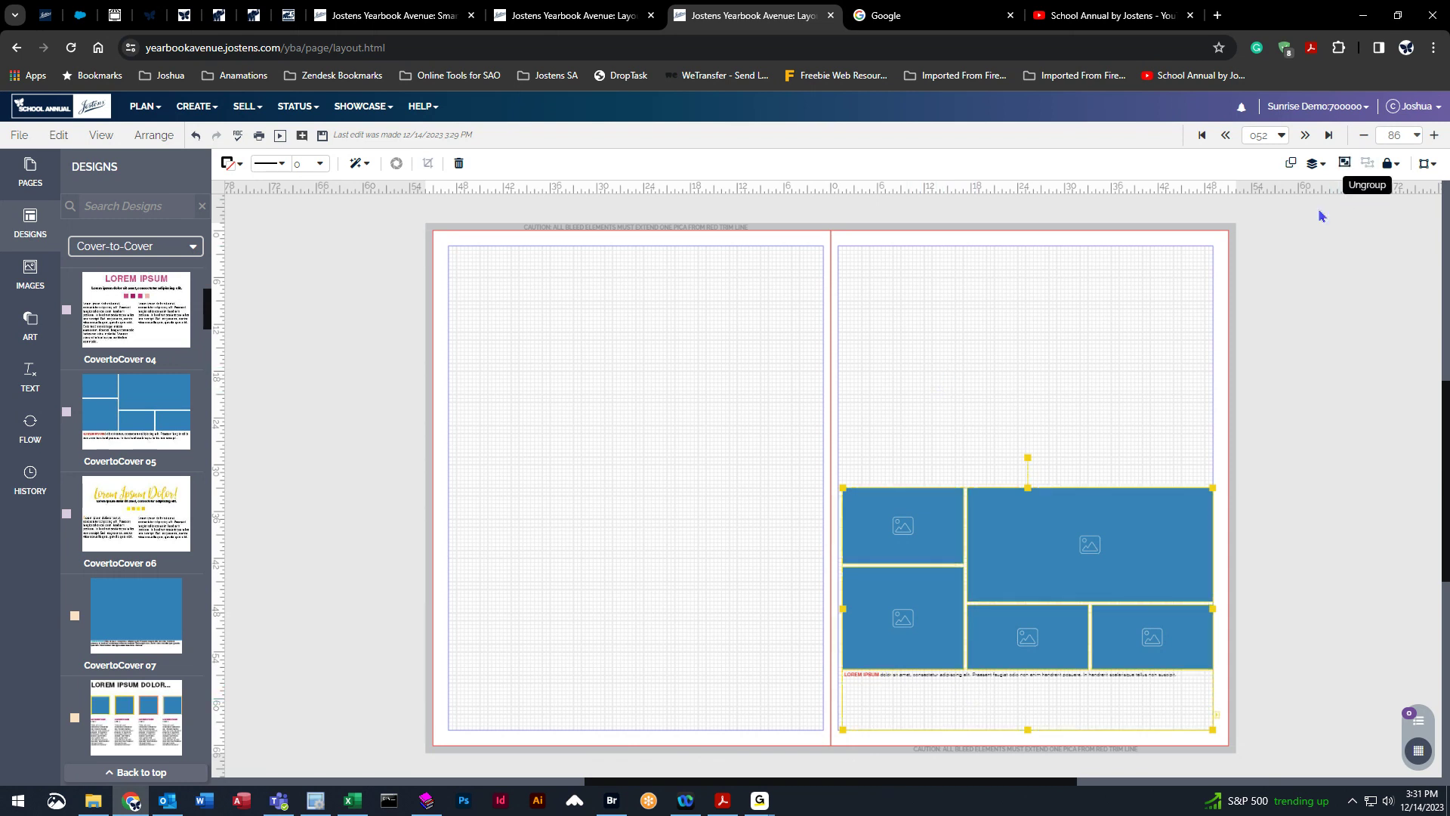
drag(856, 447, 1138, 648)
drag(1027, 579, 710, 397)
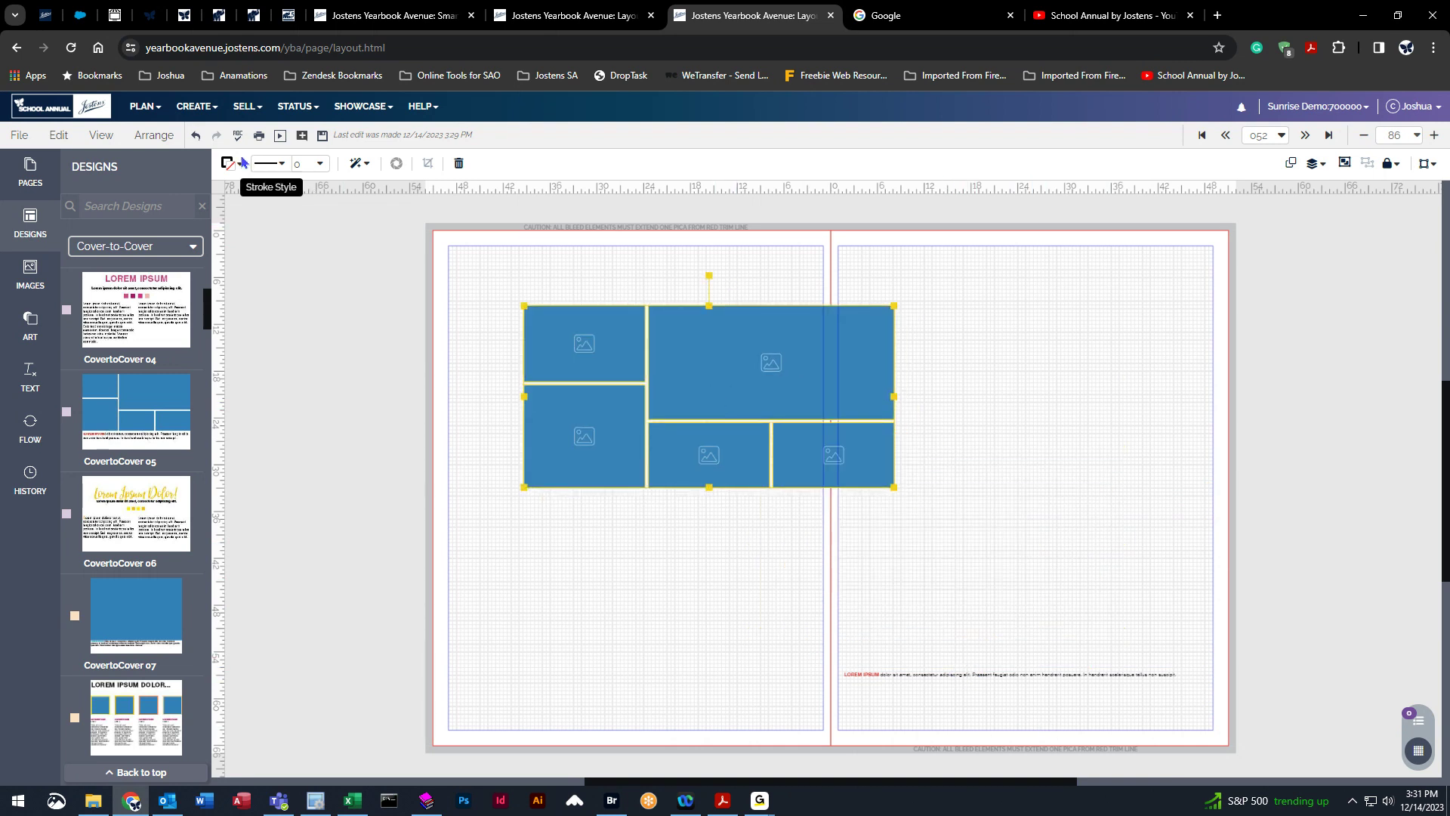
click(196, 135)
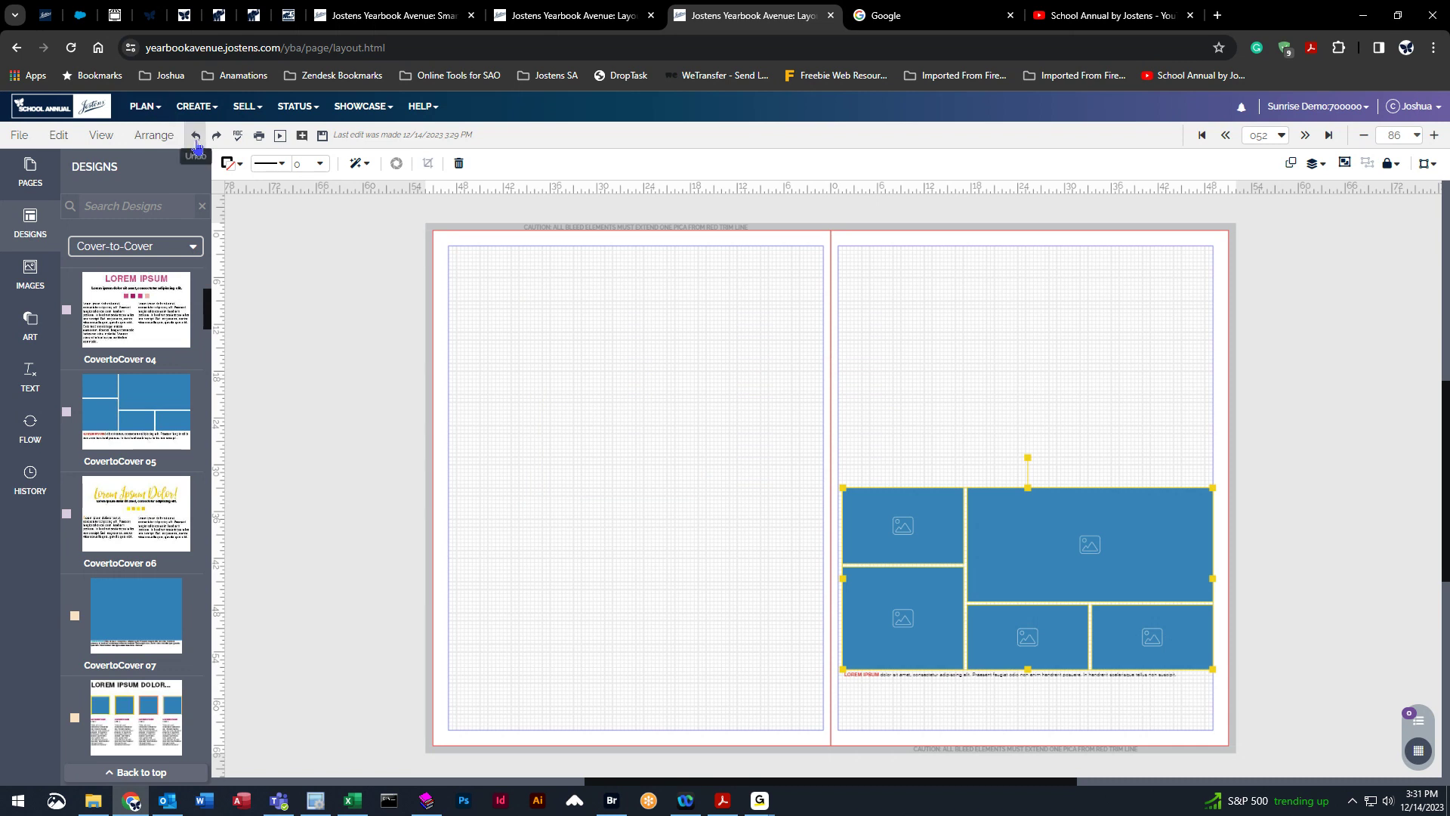
Try ungrouping the photo frames and nudging them toward the gutter.
click(1012, 422)
click(1051, 546)
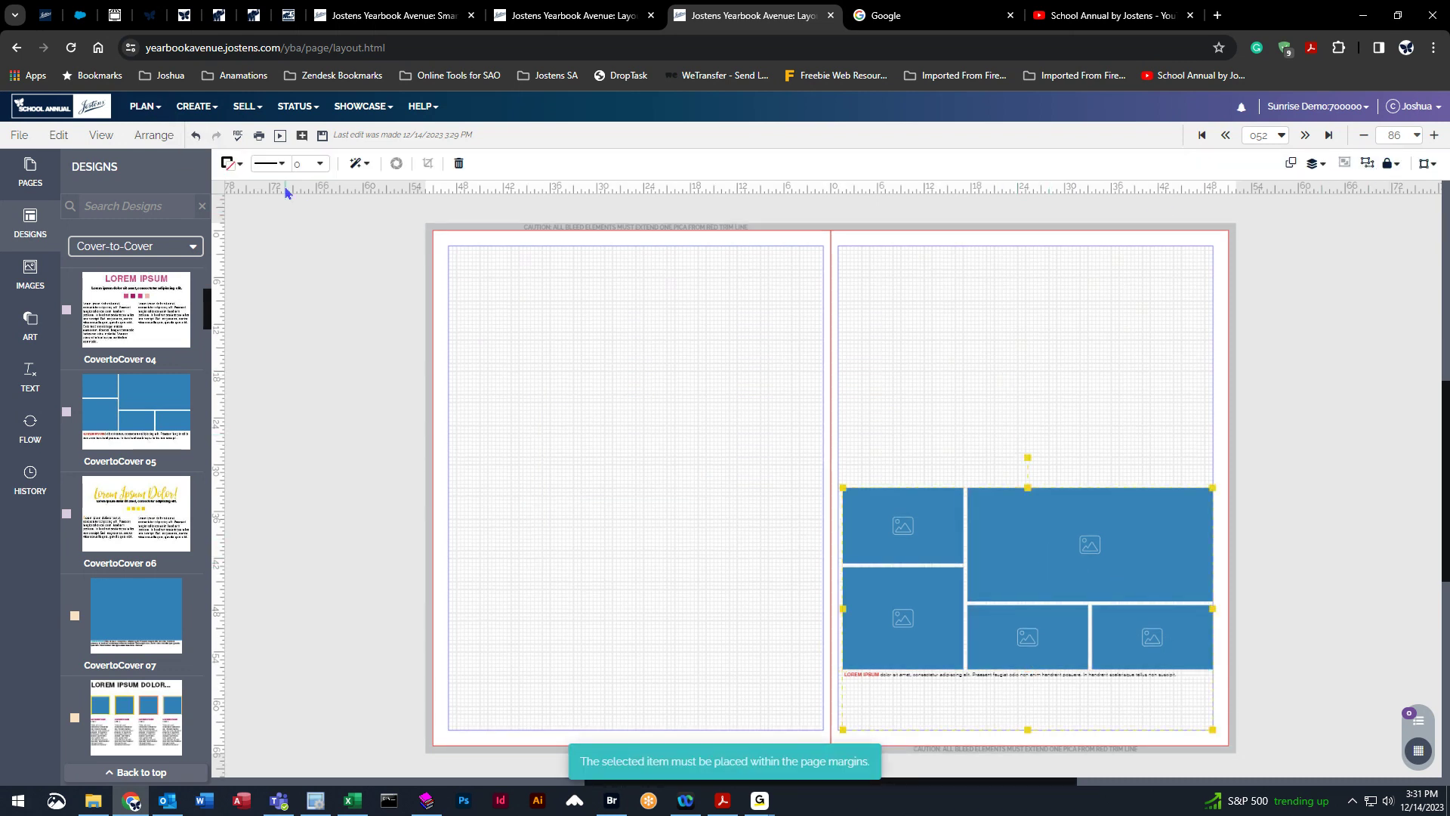
click(148, 138)
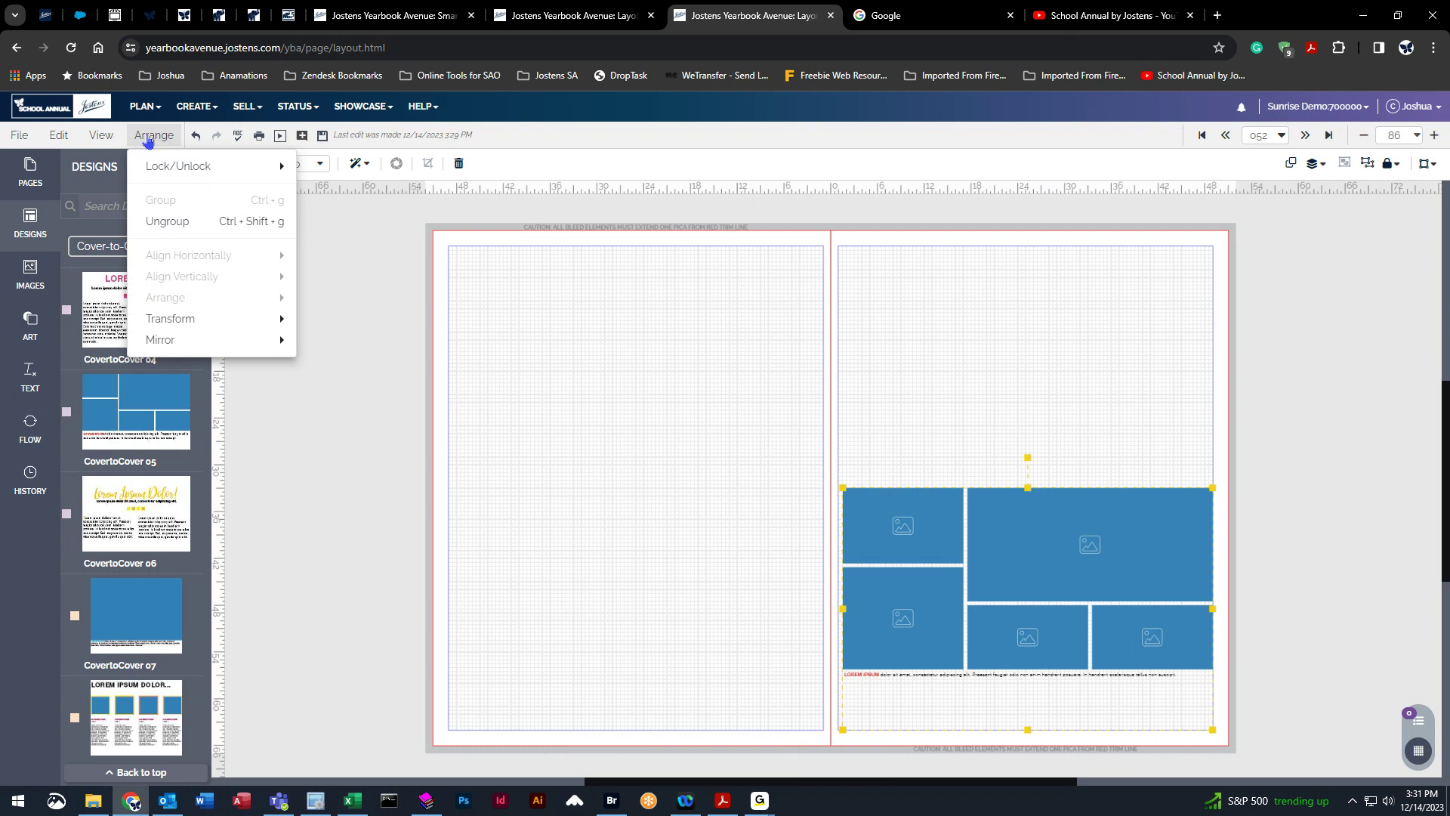
click(165, 221)
click(194, 136)
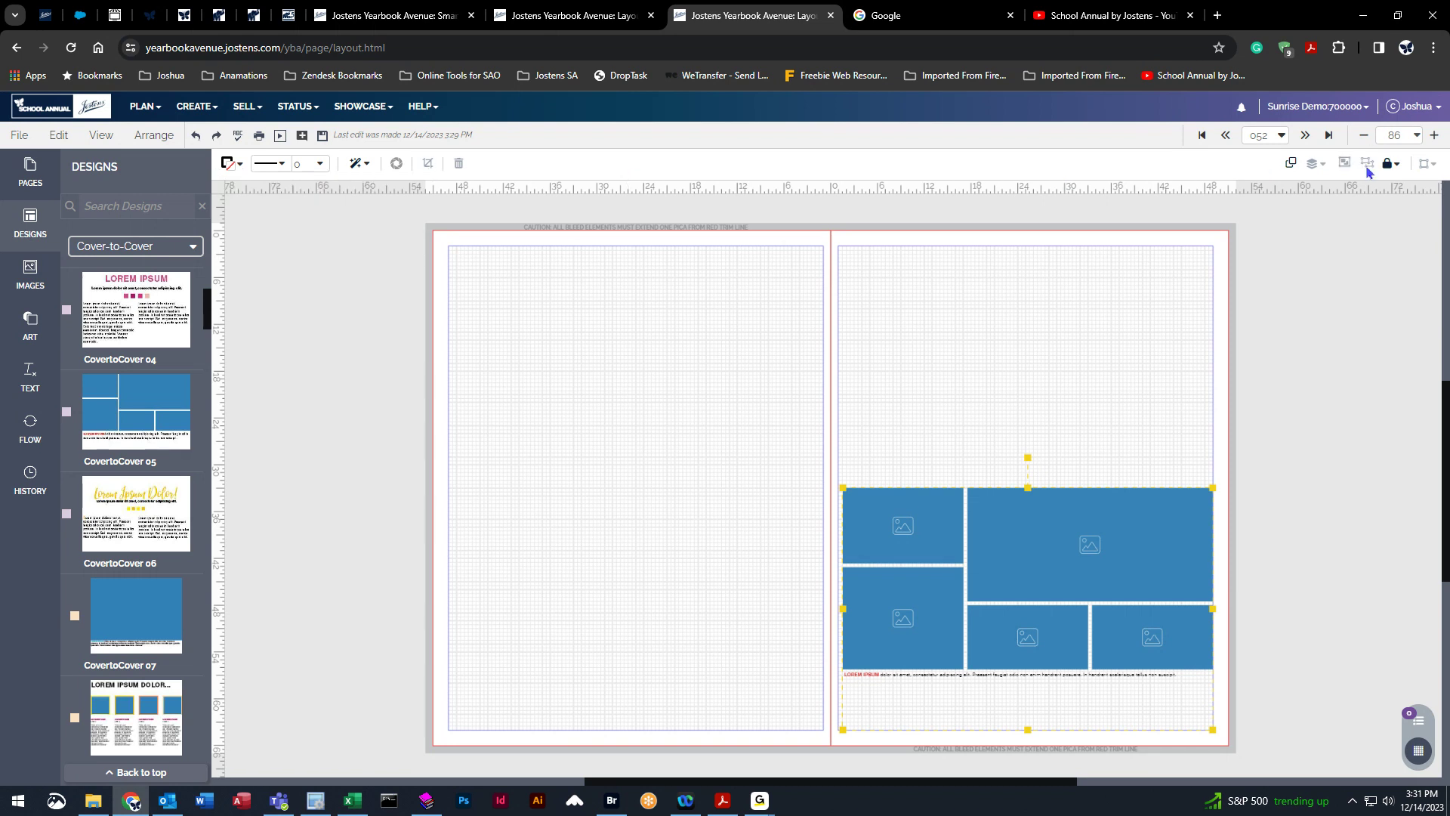
drag(1054, 546, 1055, 546)
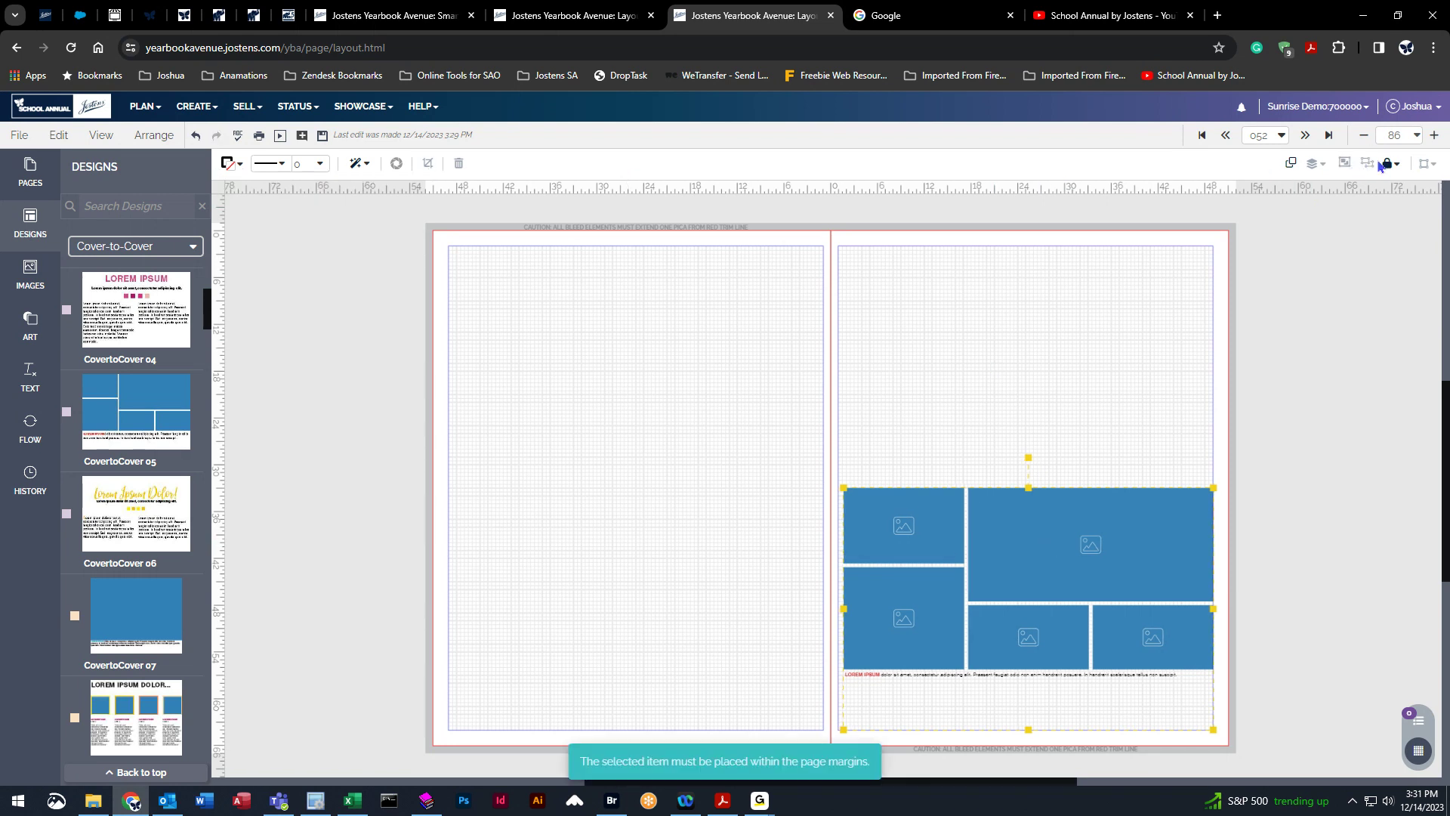
drag(858, 554, 849, 554)
click(161, 139)
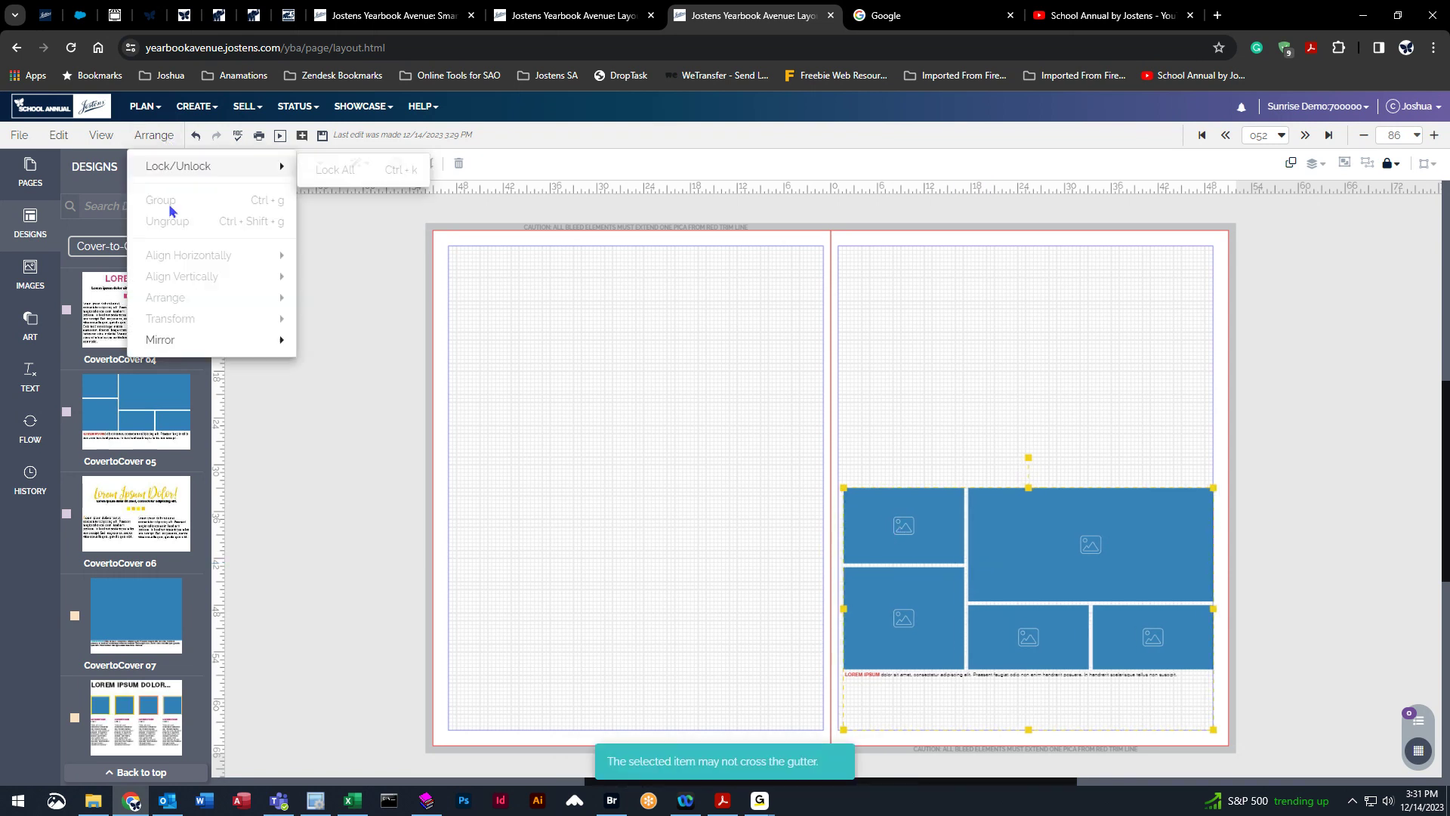
click(639, 355)
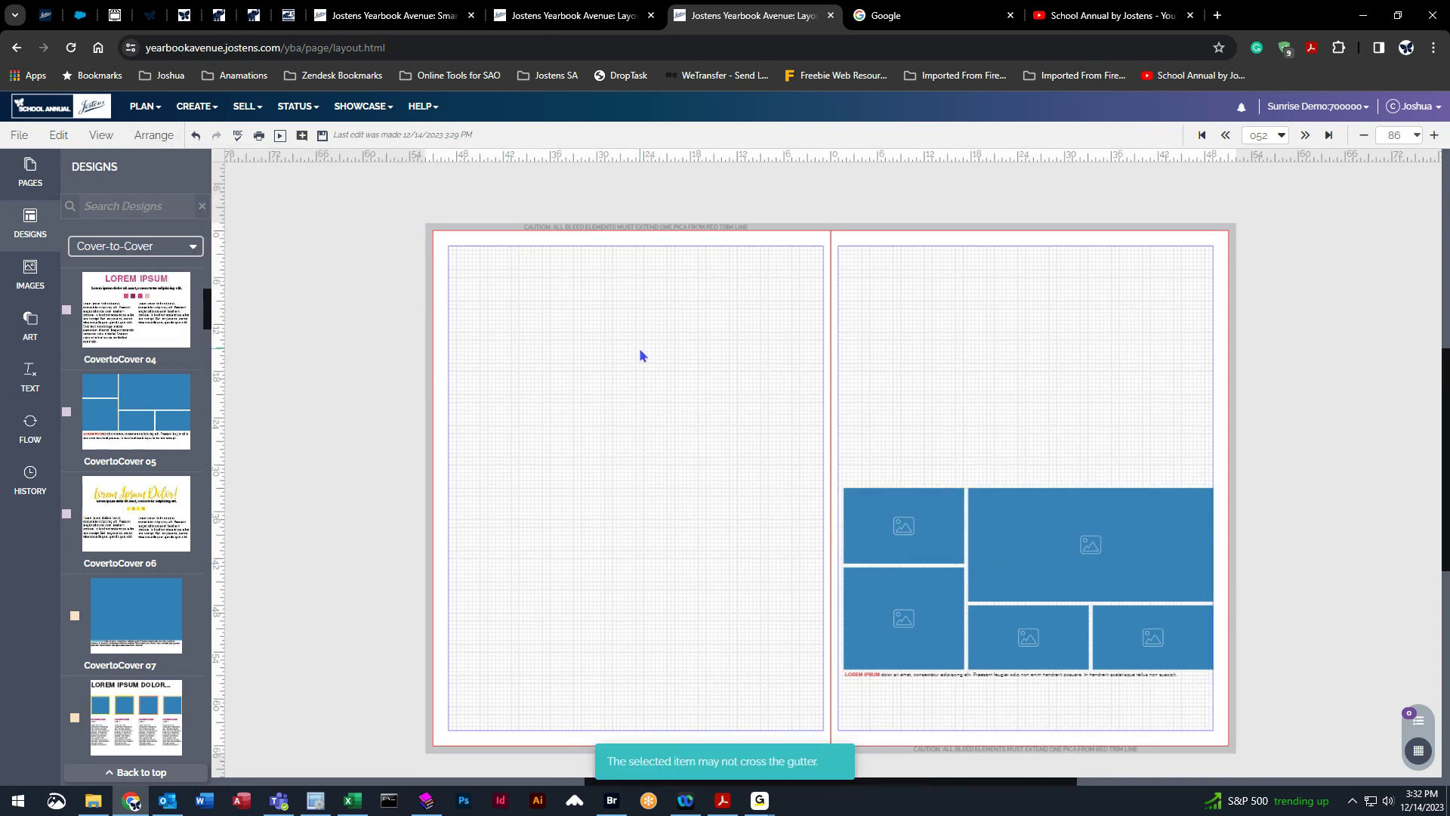
Ungroup the design on the right page and select its caption text box separately.
click(930, 521)
click(1367, 164)
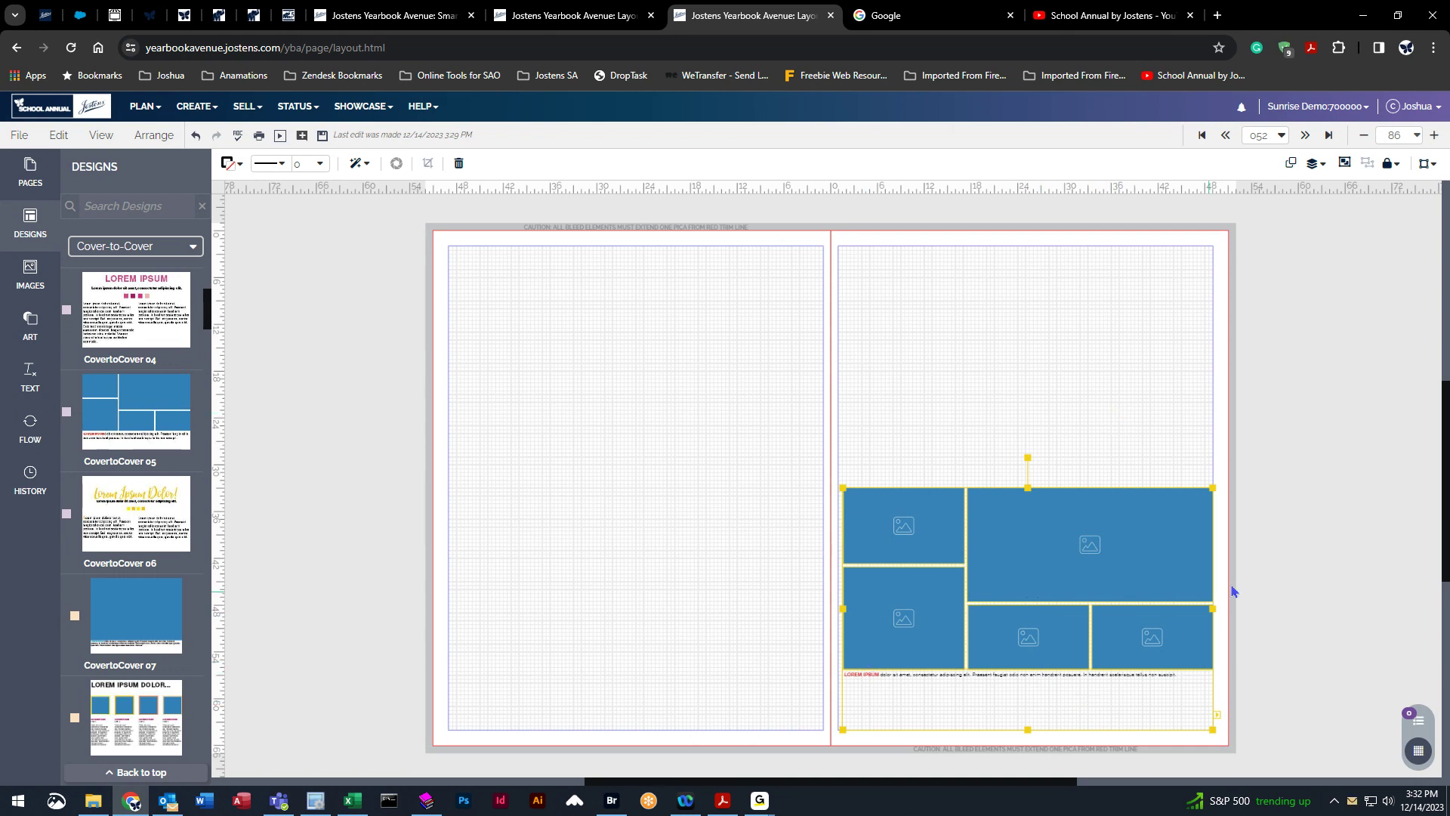
click(1329, 576)
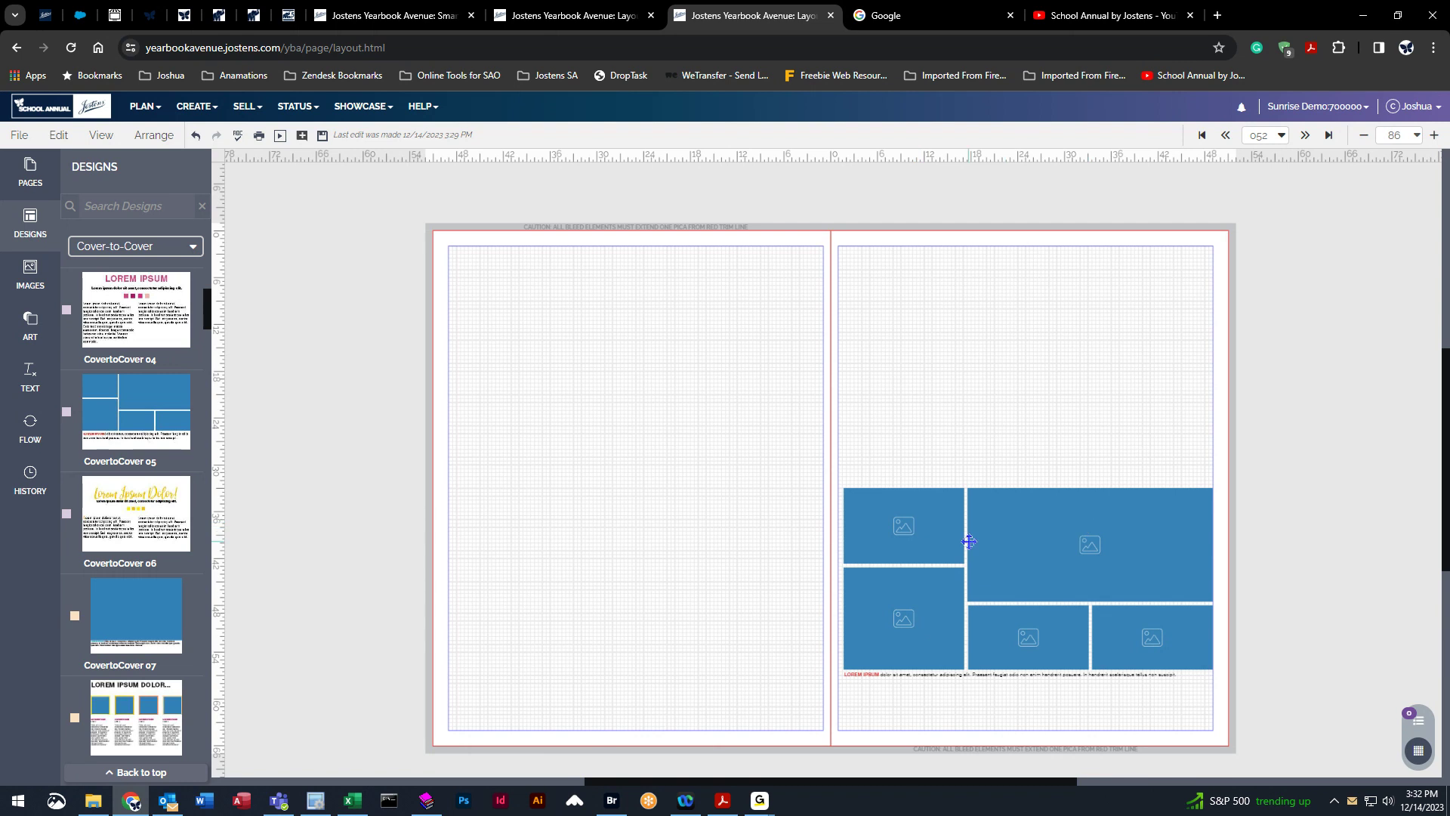
click(1027, 678)
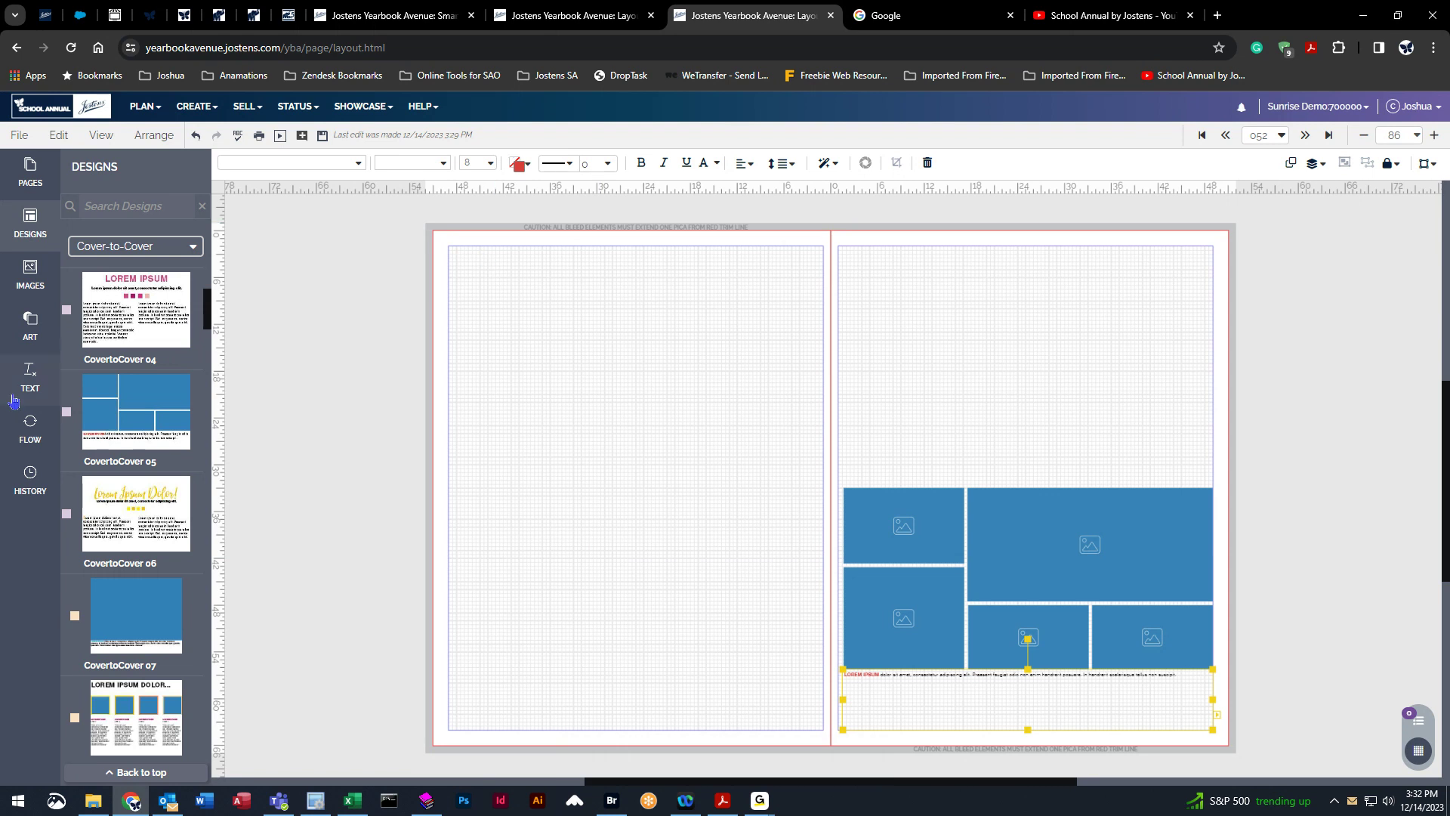
Add a square image frame to the top-left corner of the left page.
click(53, 389)
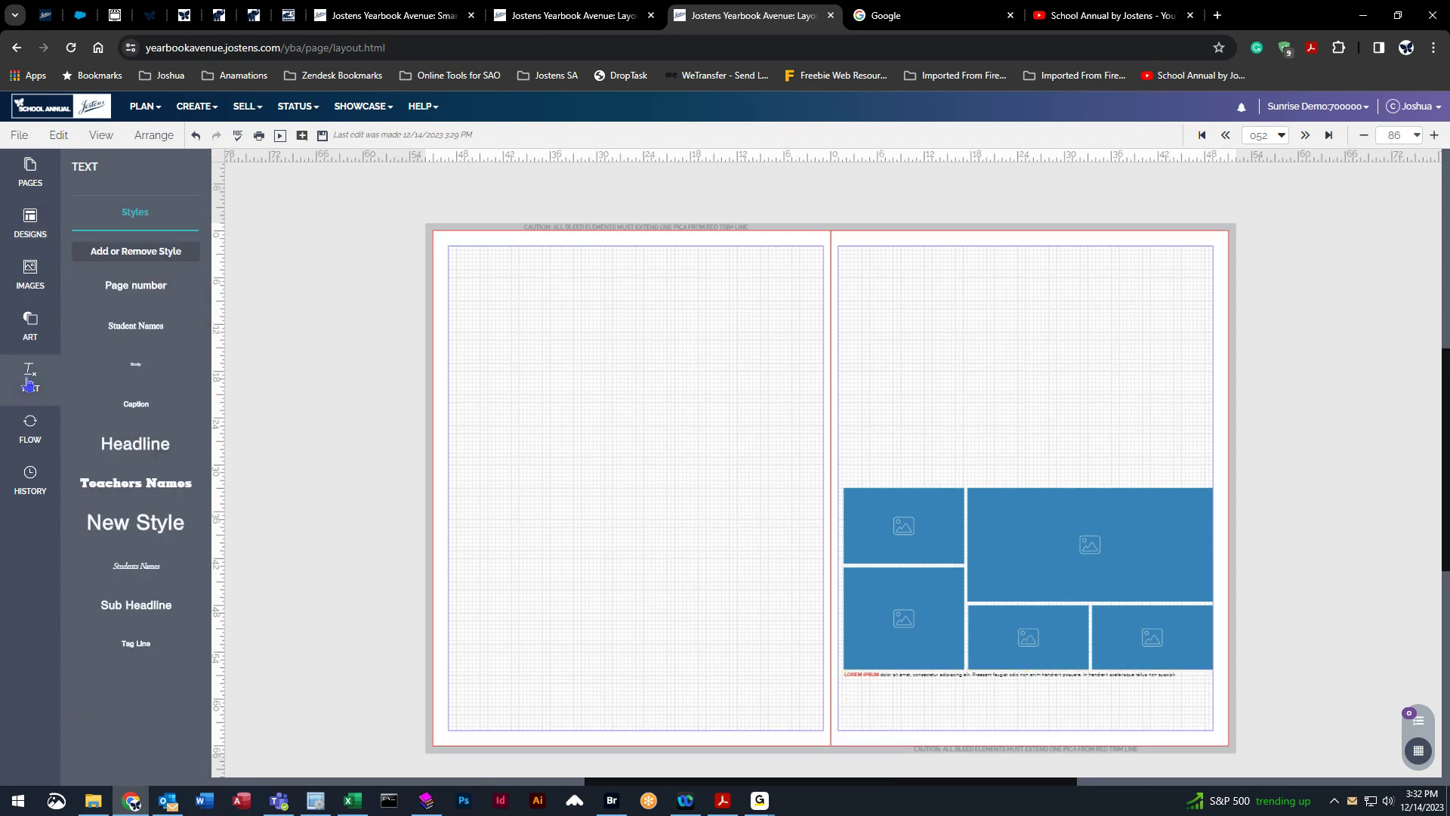
click(48, 323)
click(98, 271)
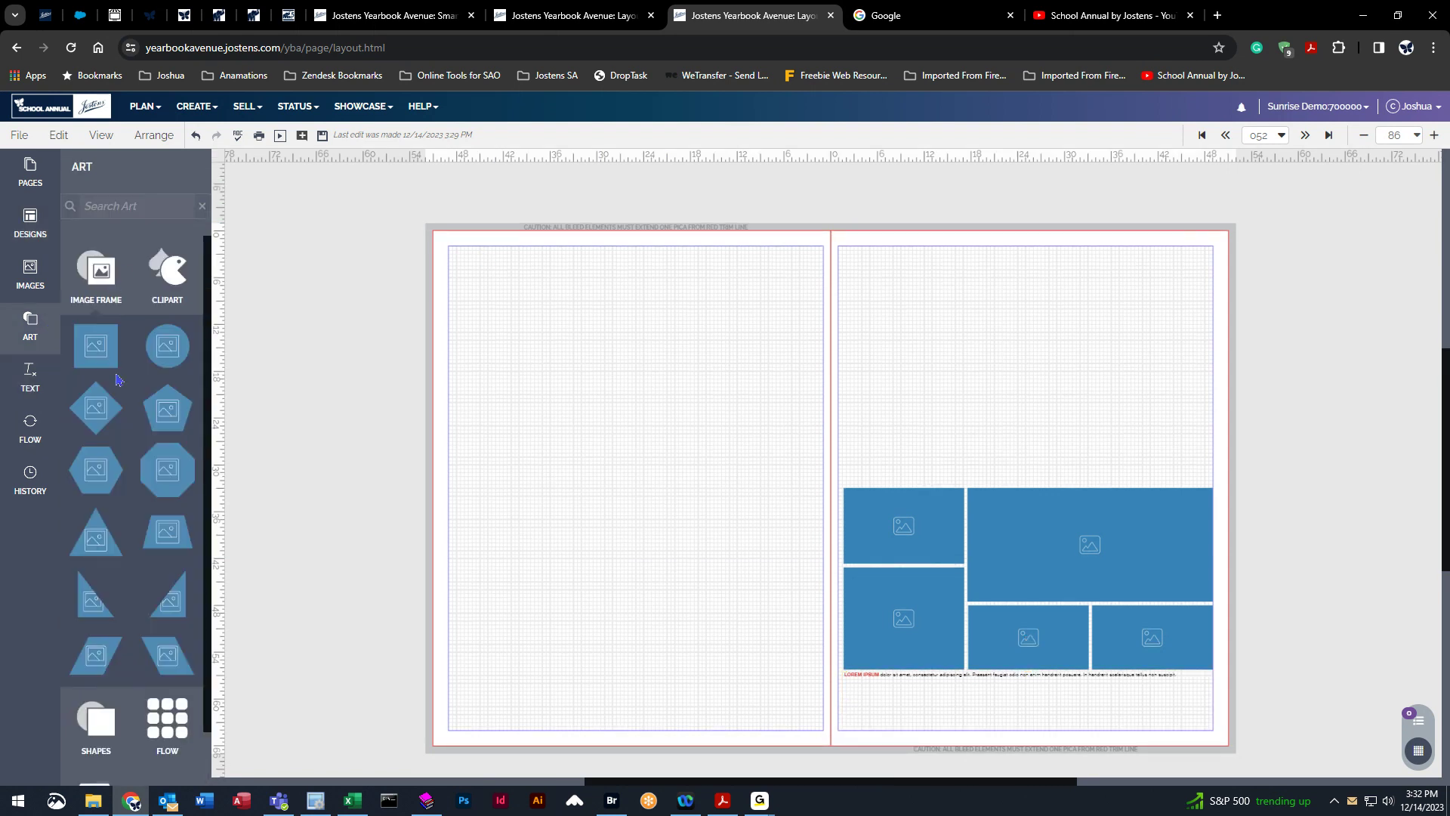
drag(95, 346, 514, 313)
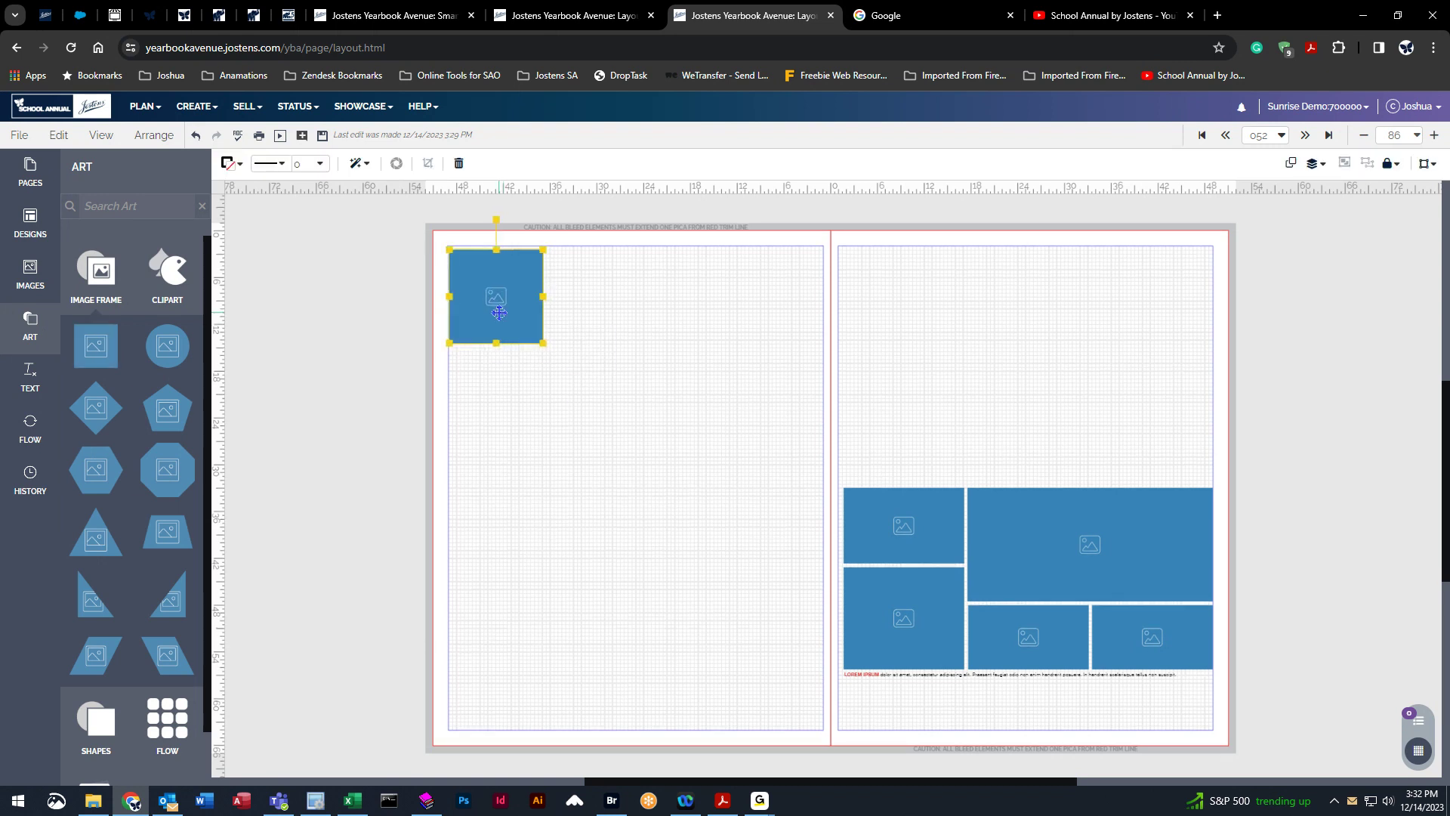
Add an octagon image frame to the top-right corner of the left page.
click(311, 375)
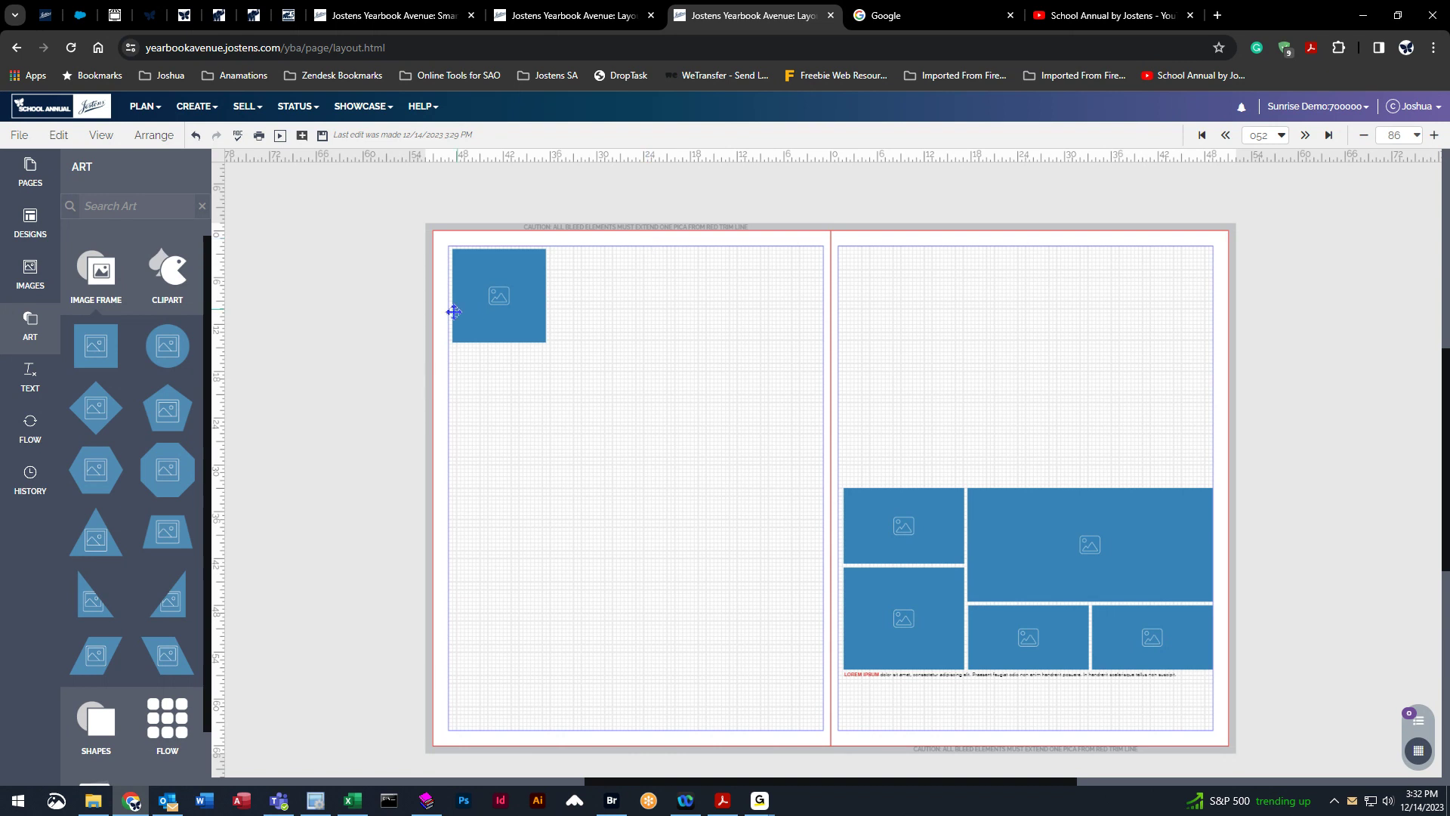
drag(168, 469, 786, 291)
Add a New Style text box between the two frames and widen it to fill the gap.
click(32, 382)
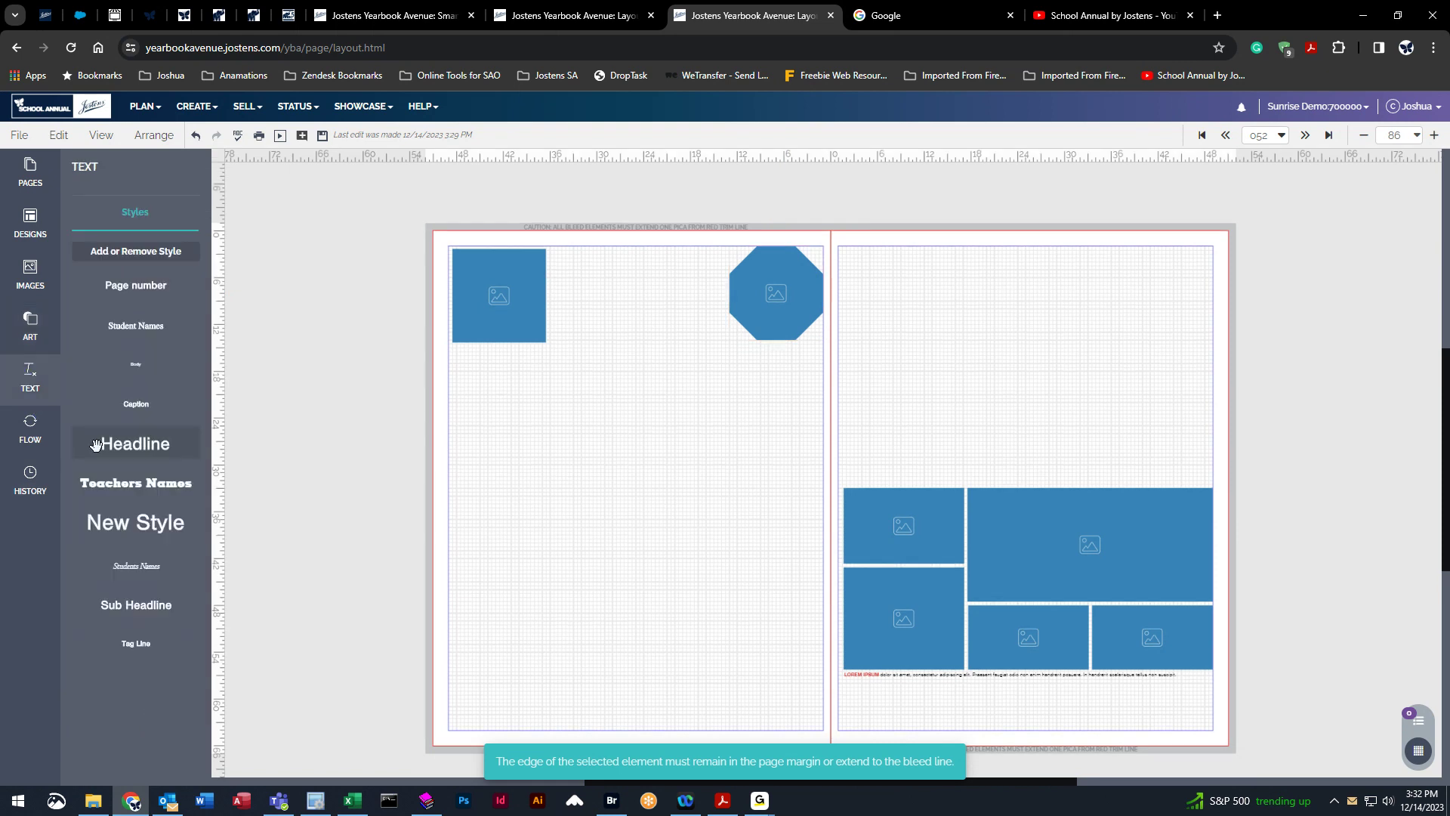
drag(125, 521, 586, 339)
drag(634, 295, 727, 299)
Select the photo design on the right page and delete it.
click(955, 348)
drag(410, 214, 893, 430)
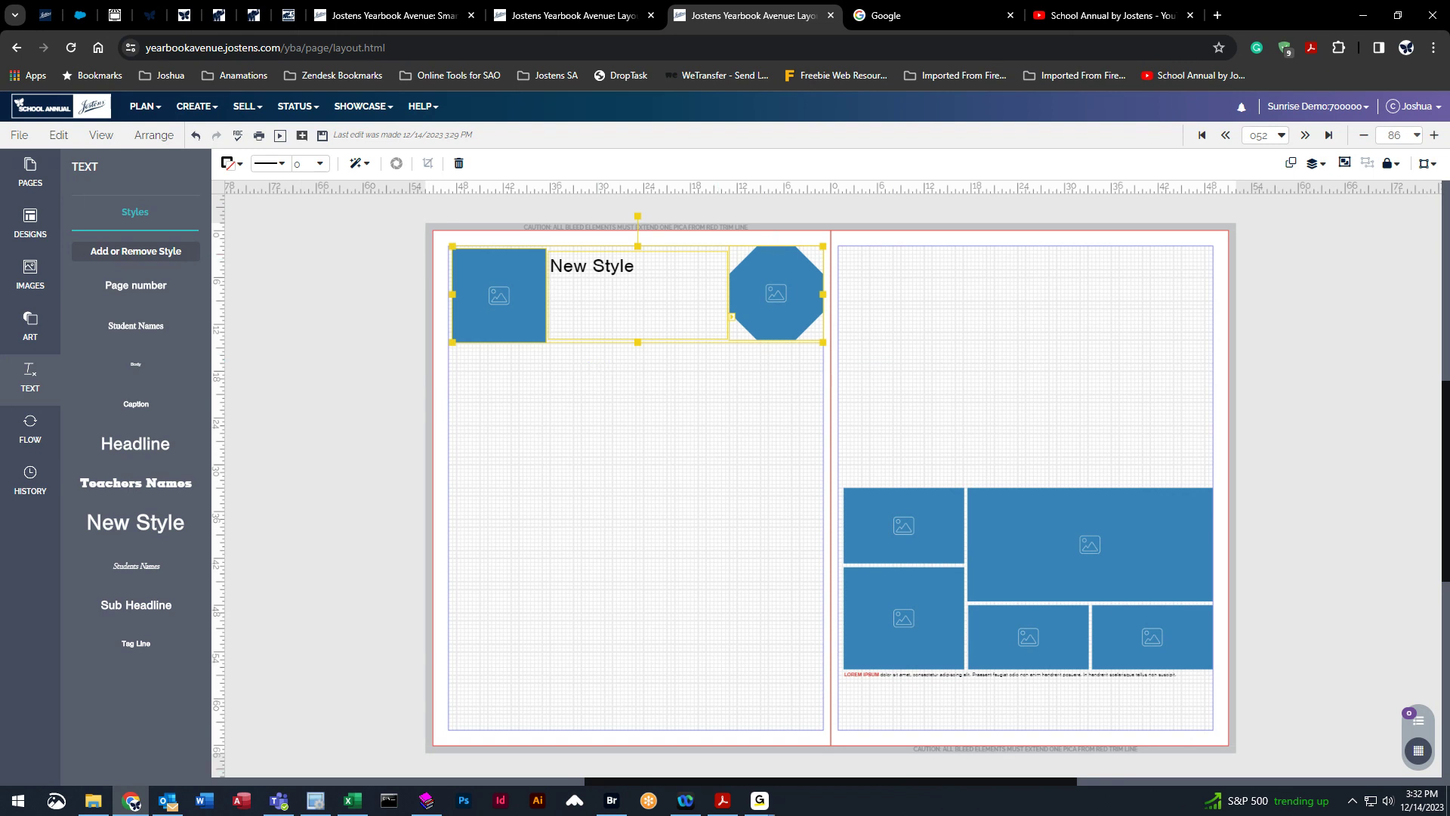
drag(803, 470, 1229, 731)
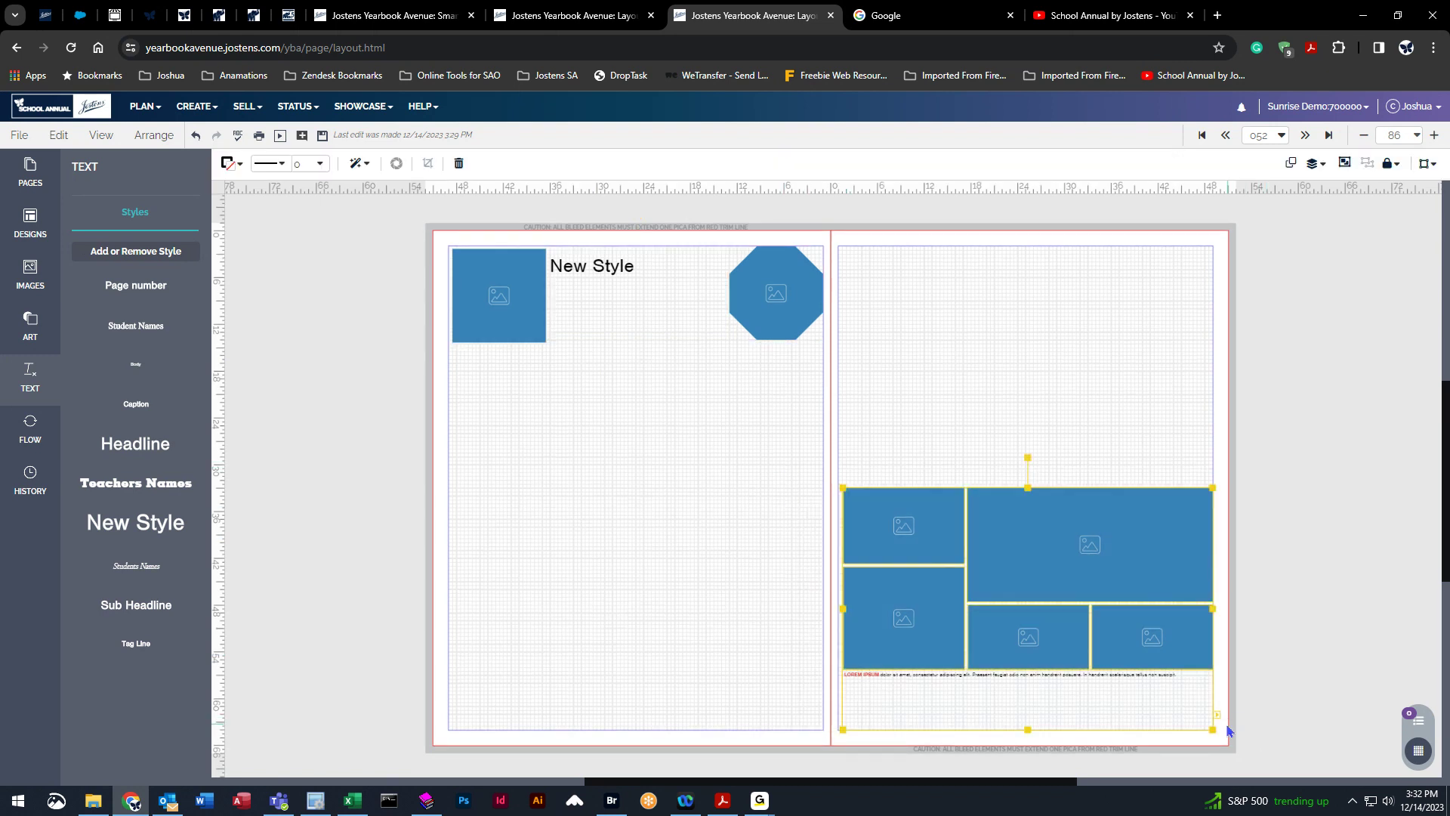
key(Delete)
Group the two frames and text box across the top of the left page, then undo the grouping.
mouse_move(401, 217)
mouse_down()
mouse_move(903, 433)
mouse_move(851, 359)
mouse_move(458, 279)
mouse_move(416, 242)
mouse_up()
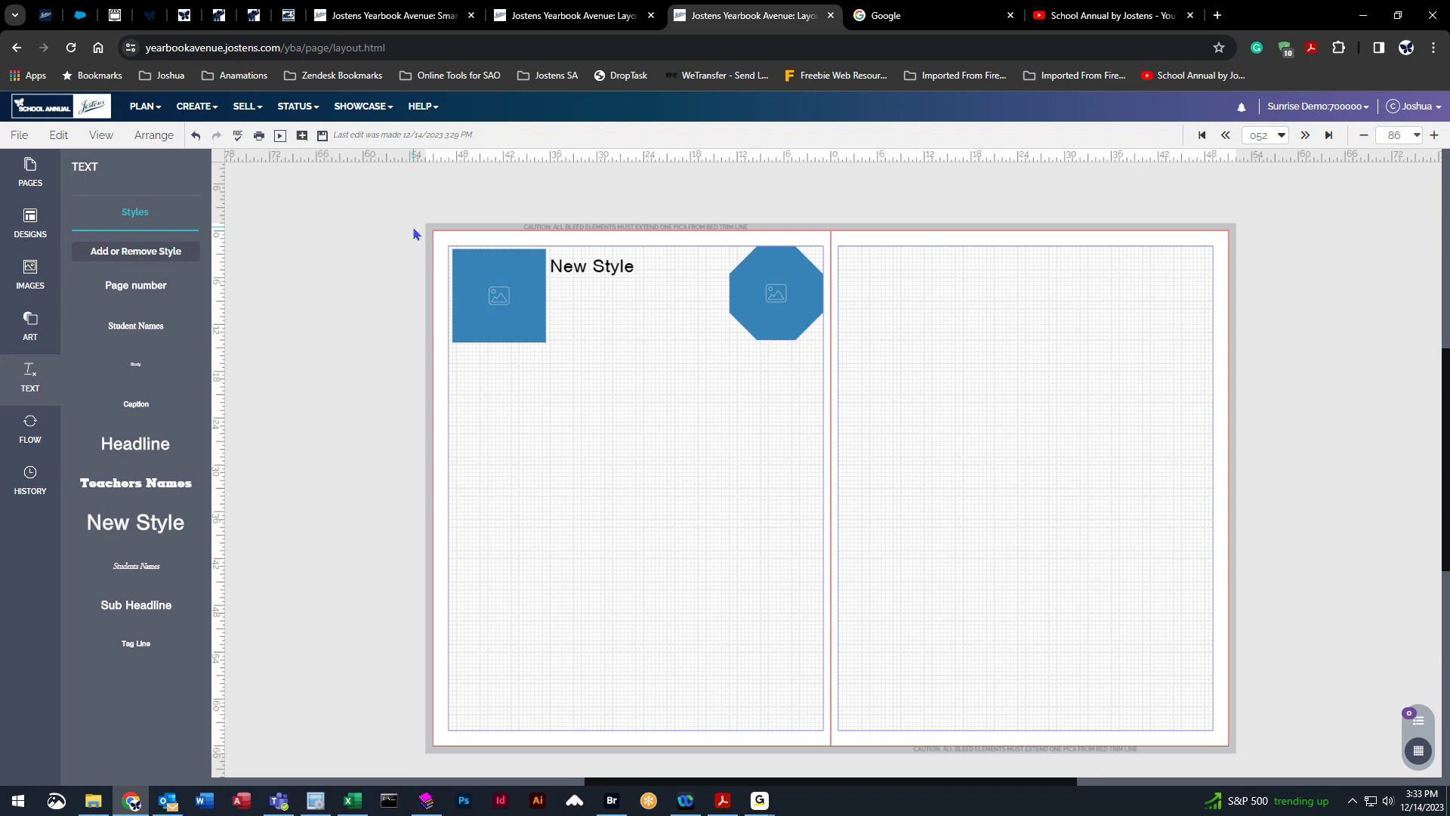
drag(414, 229, 858, 384)
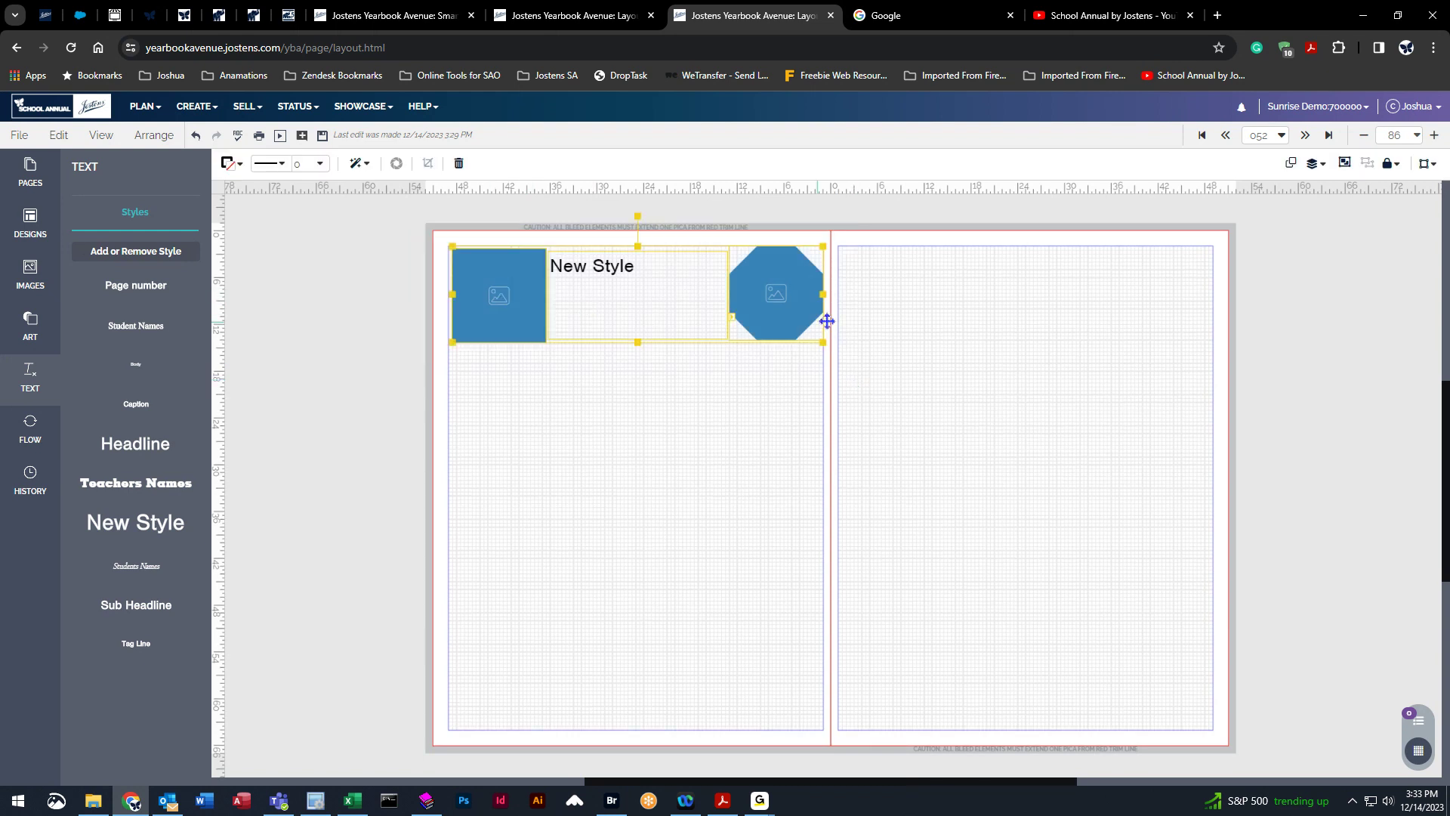
click(543, 333)
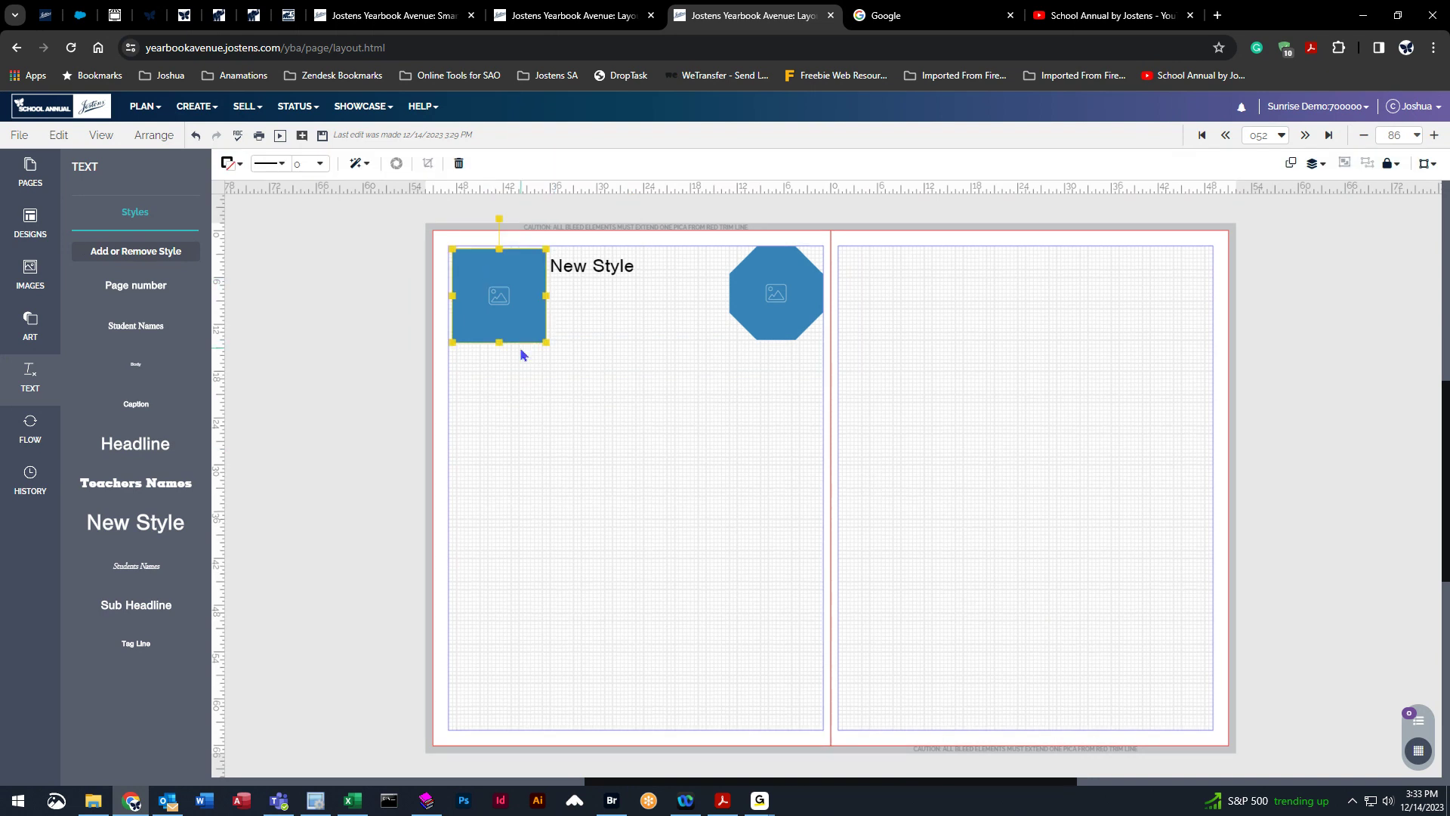
shift+click(608, 266)
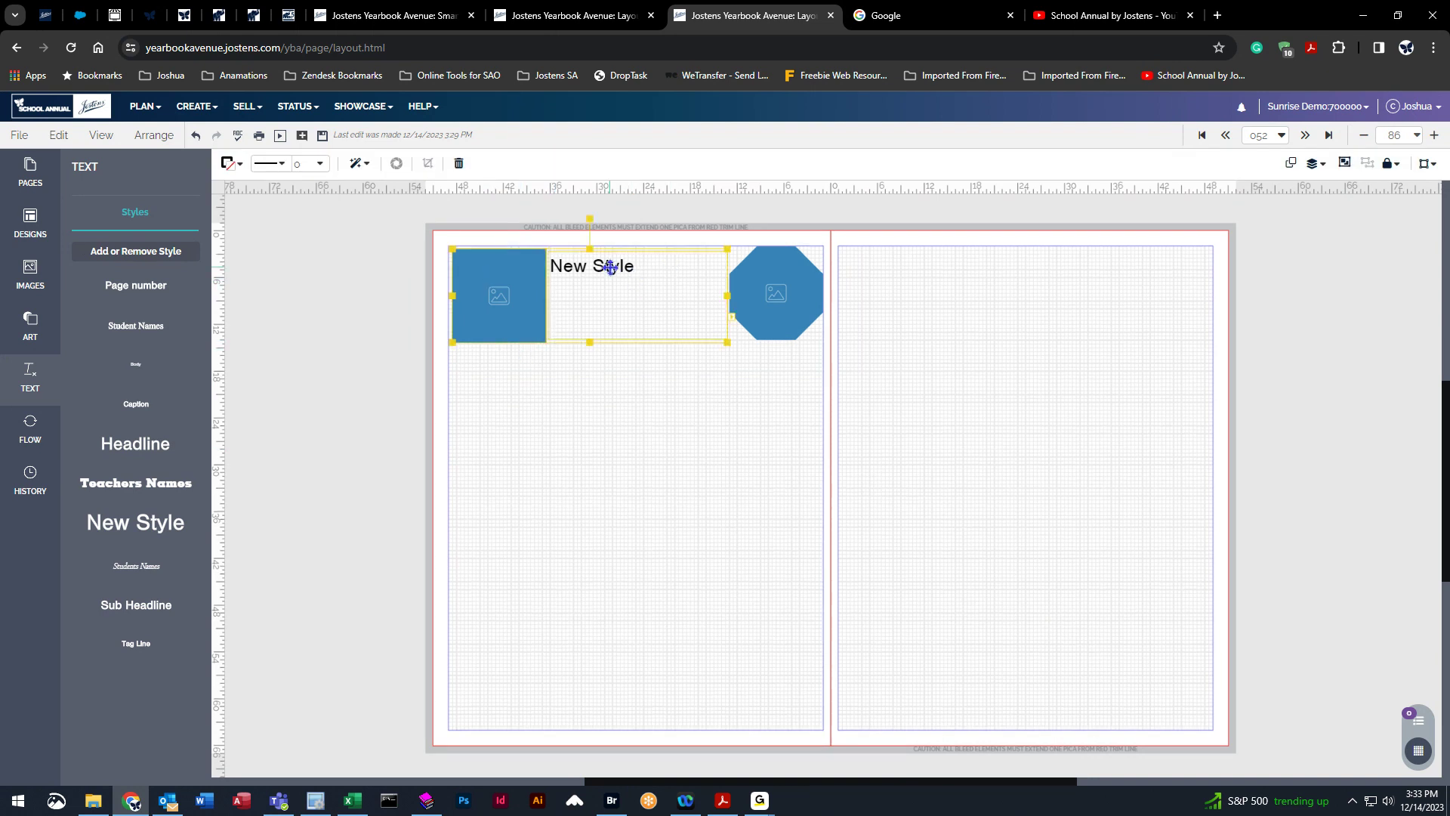
shift+click(788, 274)
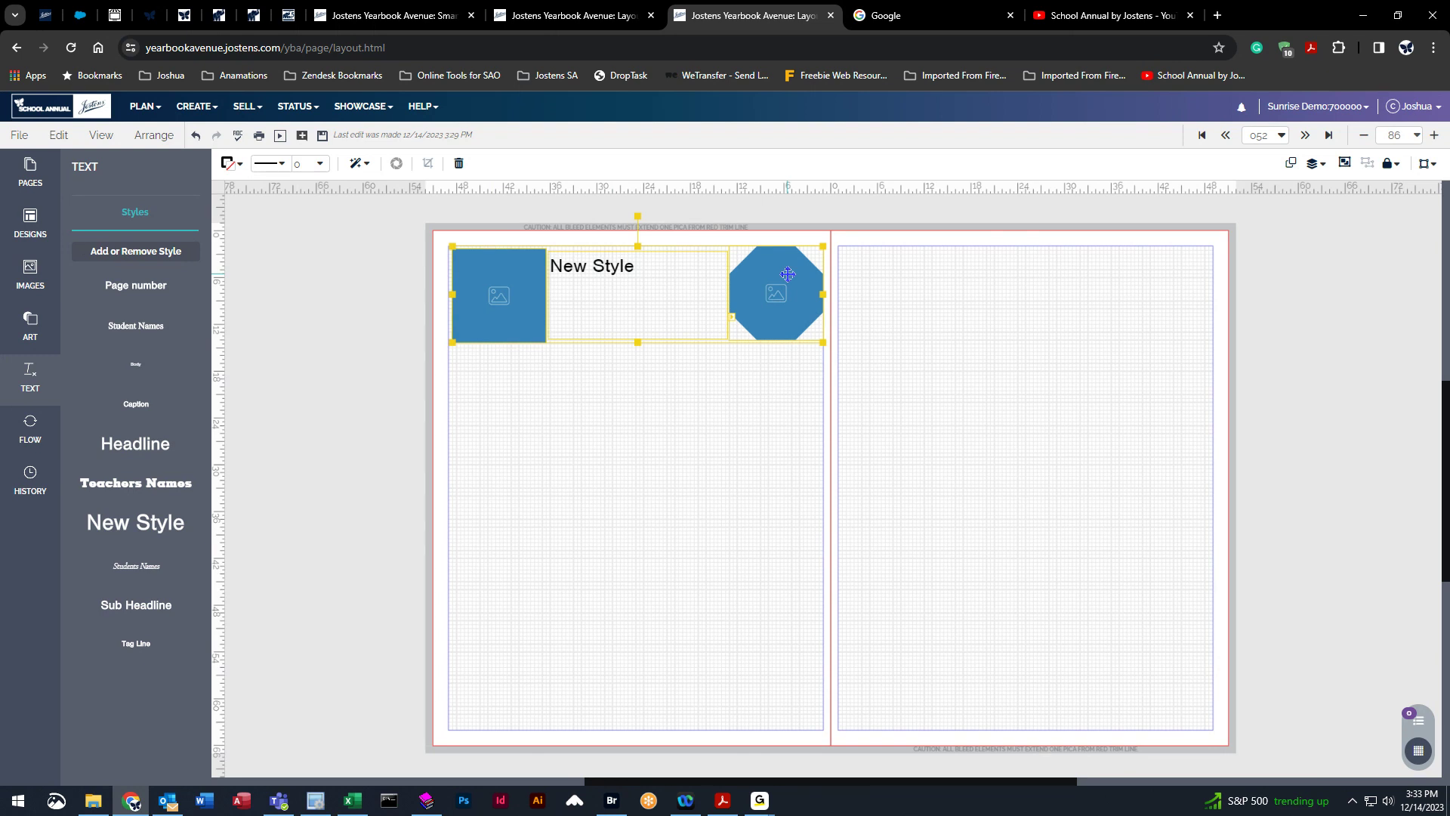
click(154, 136)
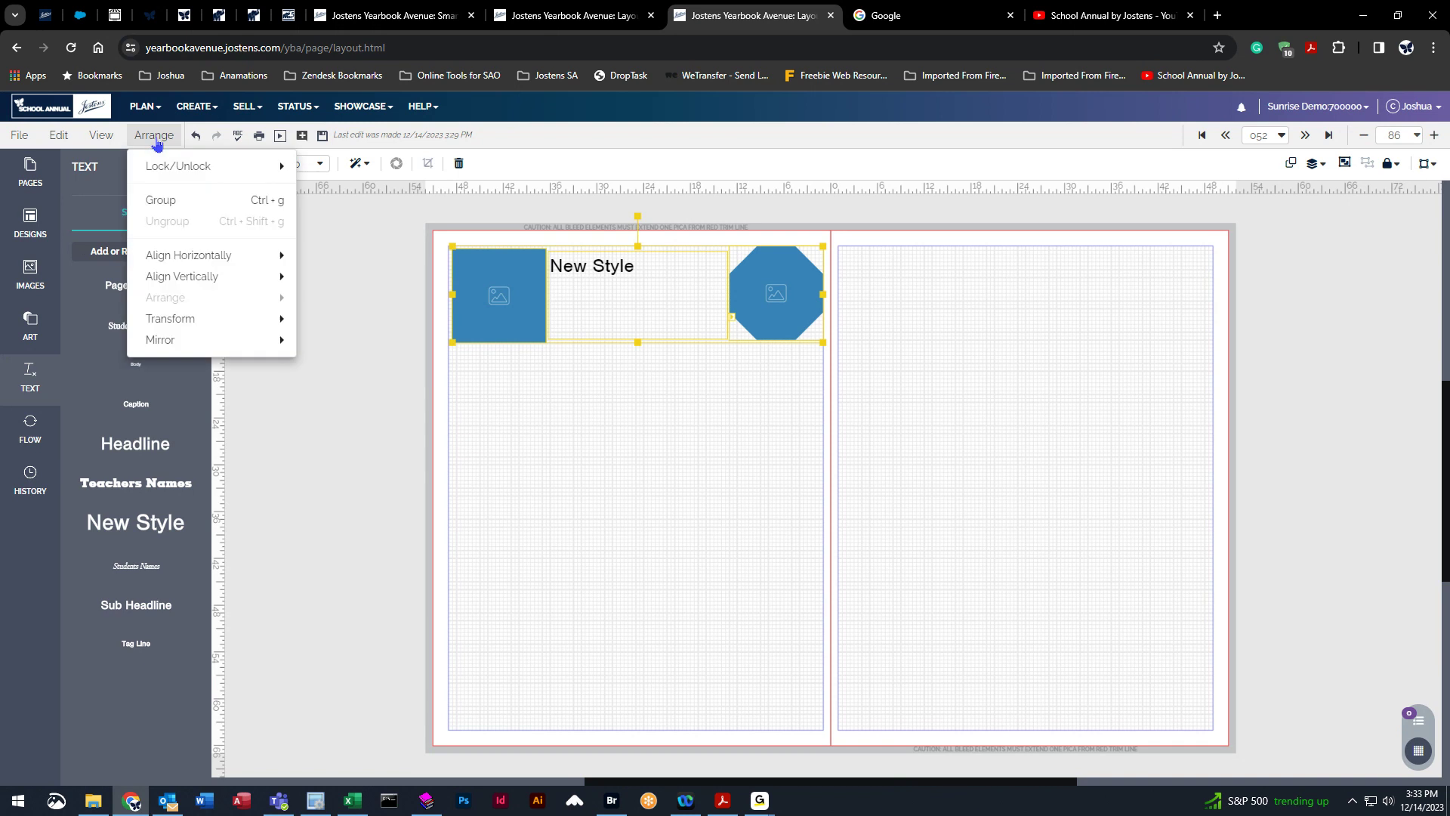
click(165, 199)
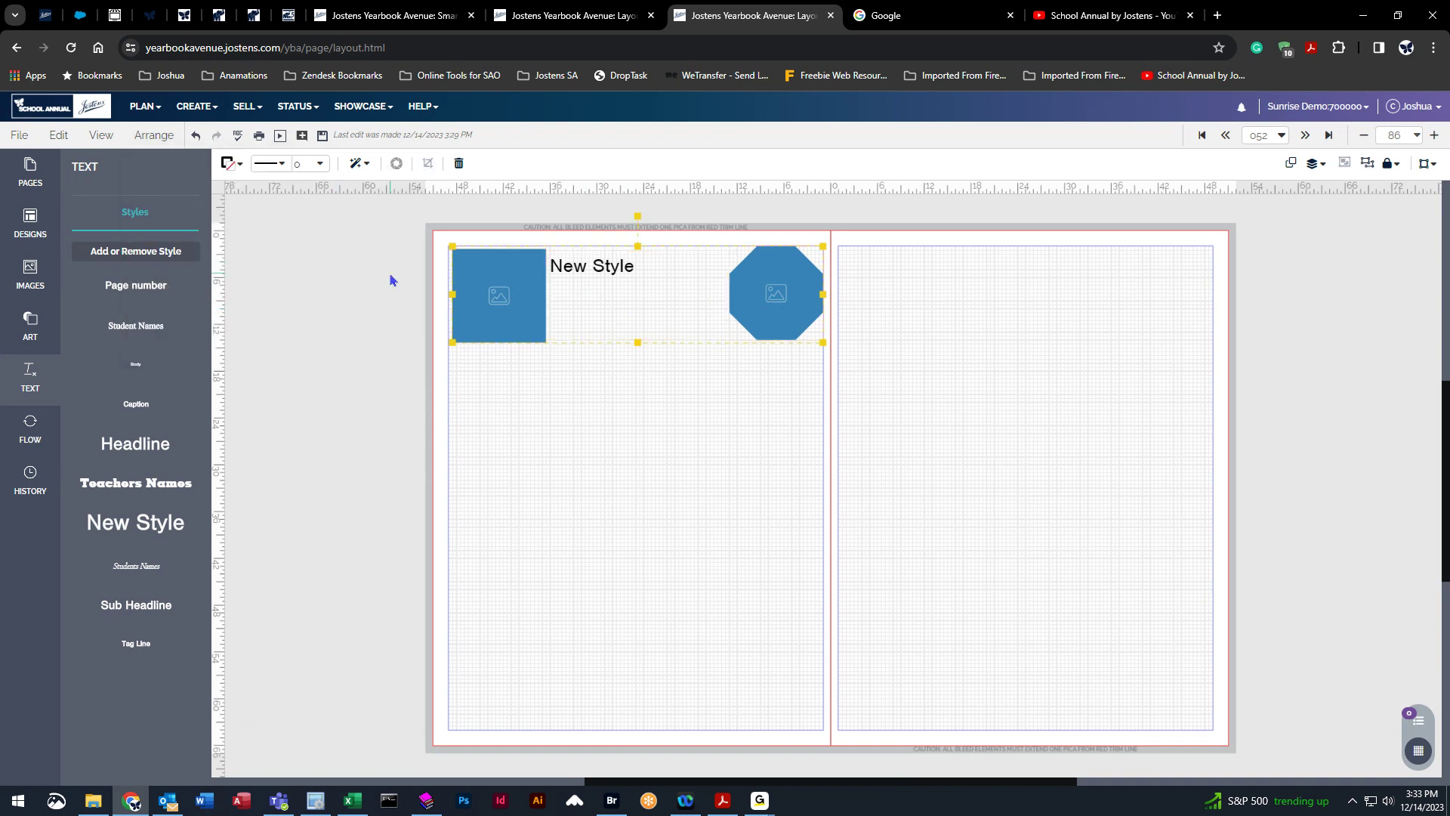
click(201, 134)
Select the three top elements of the left page and save them as a Click-N-Go named test.
drag(360, 219, 836, 343)
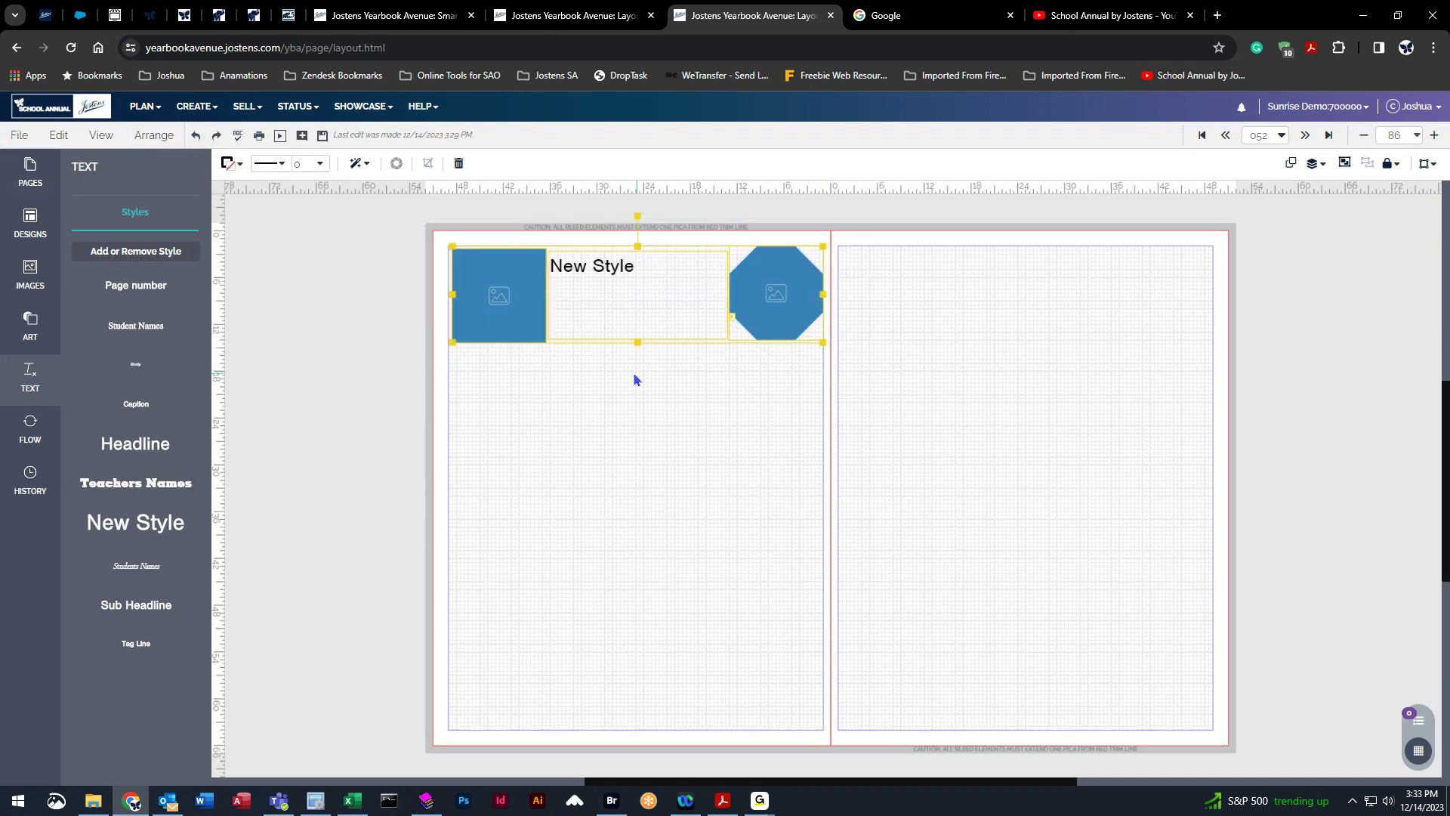
click(20, 137)
click(65, 208)
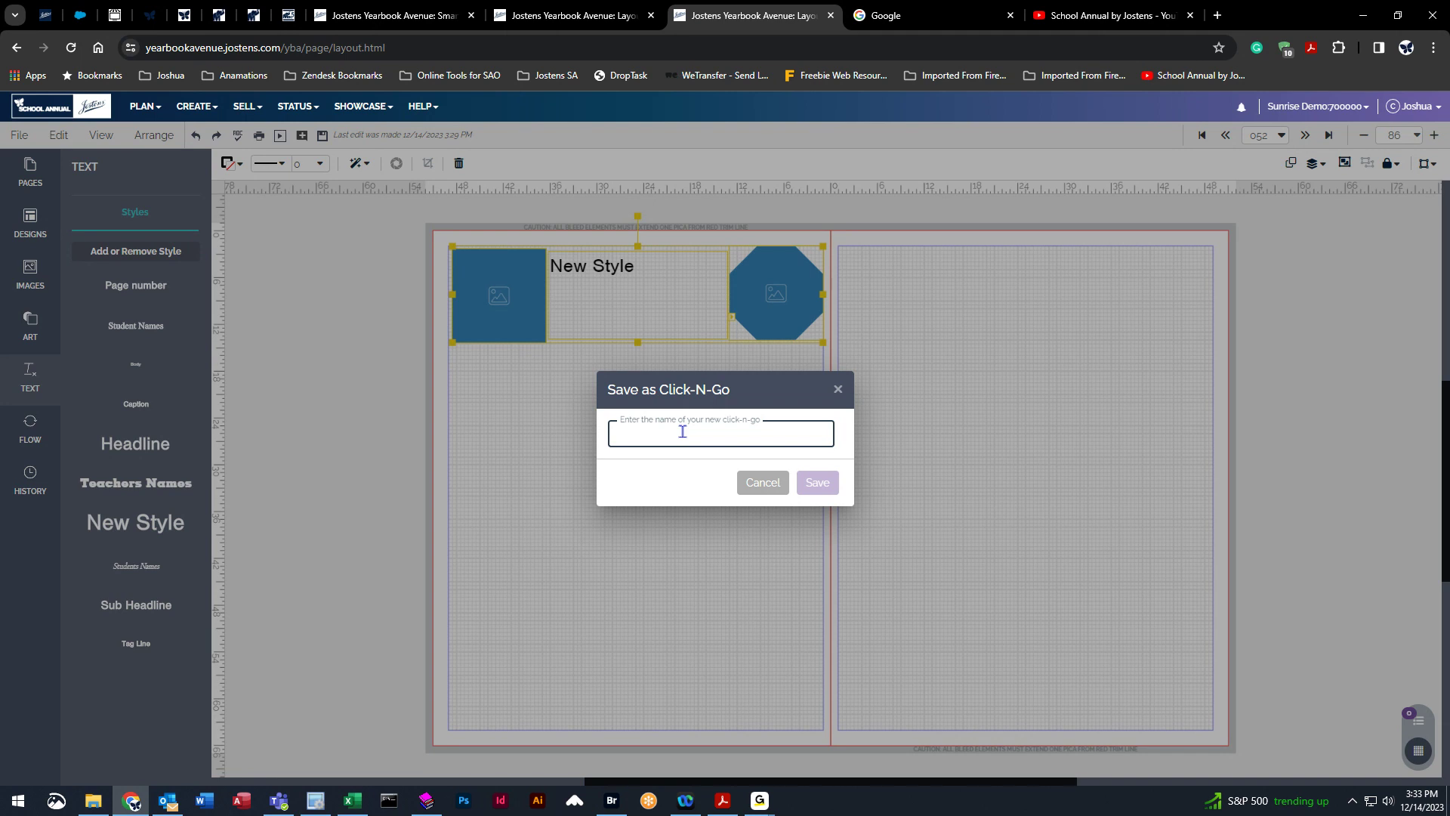
text(test)
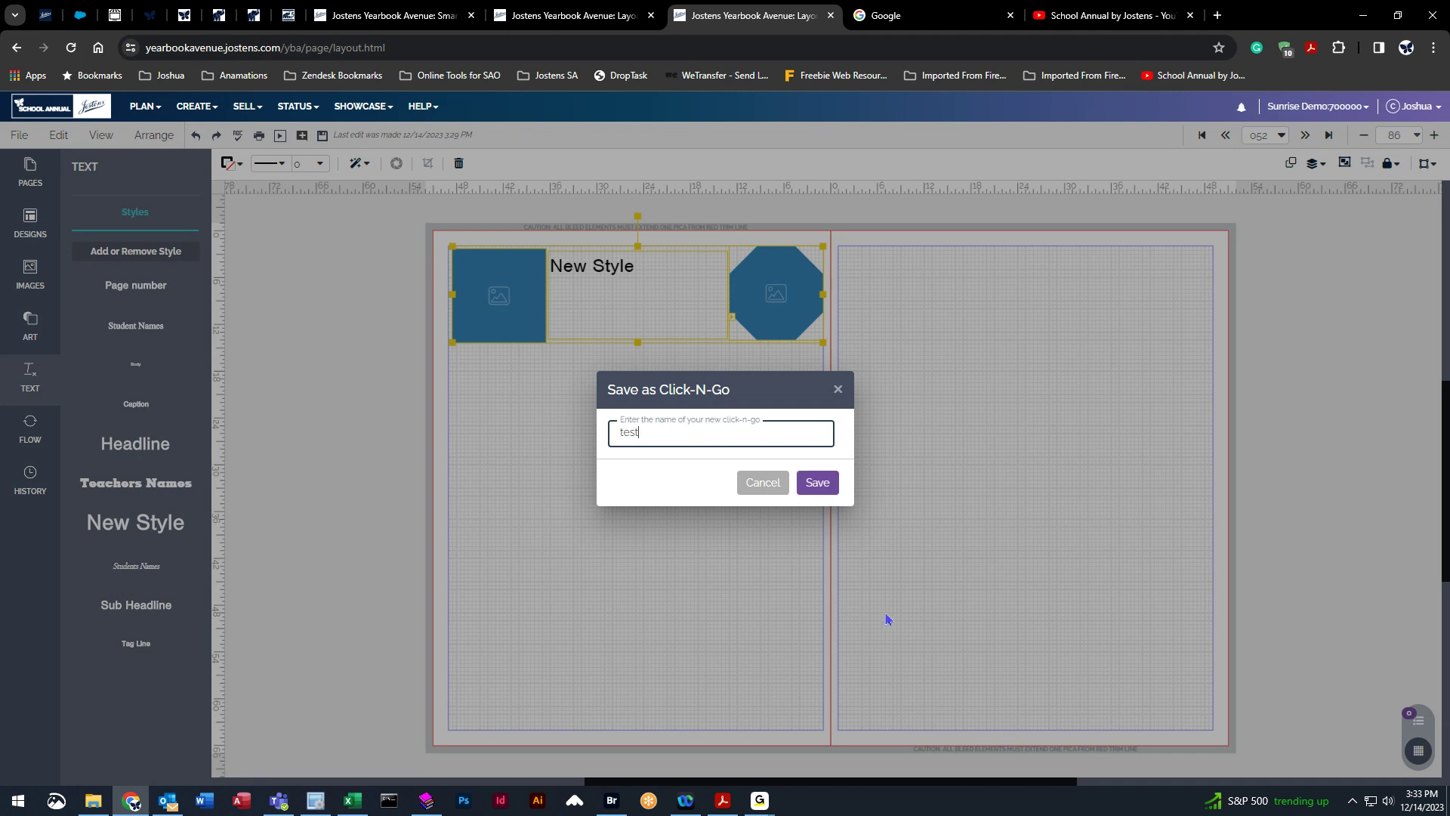
click(830, 482)
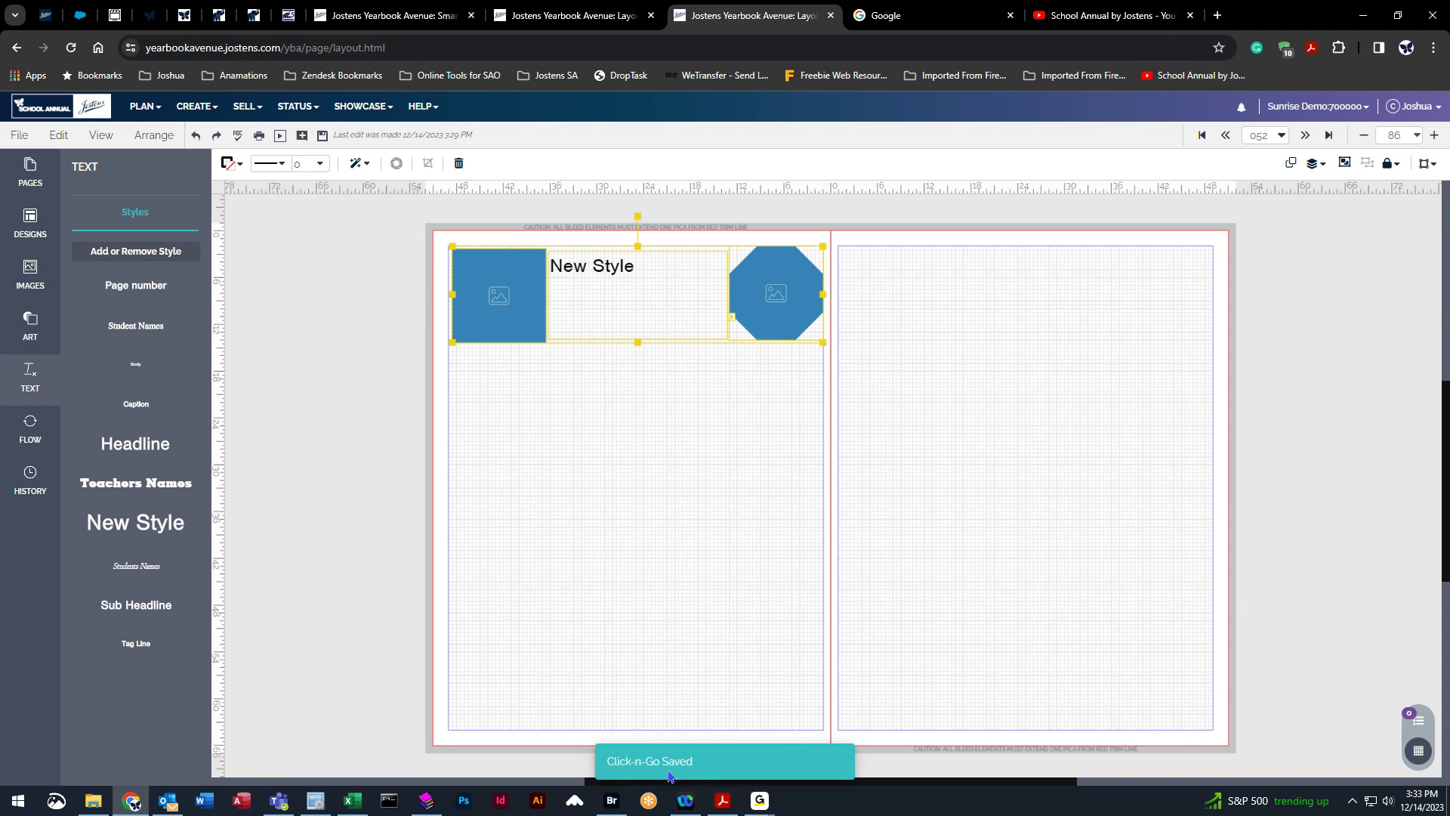
Open the My Click-N-Go! designs and place copies of the test design on both pages.
click(32, 227)
click(190, 250)
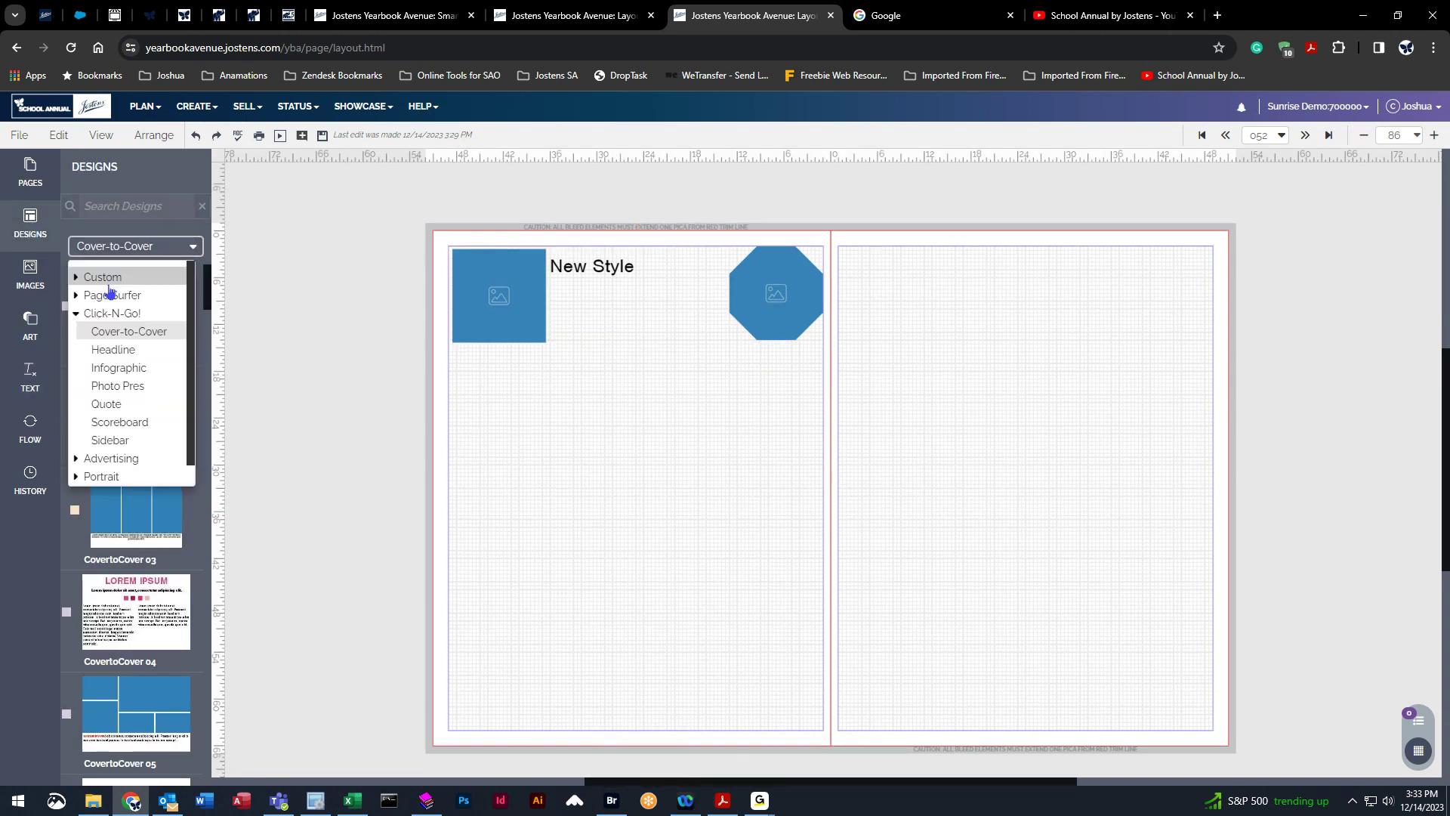
click(103, 277)
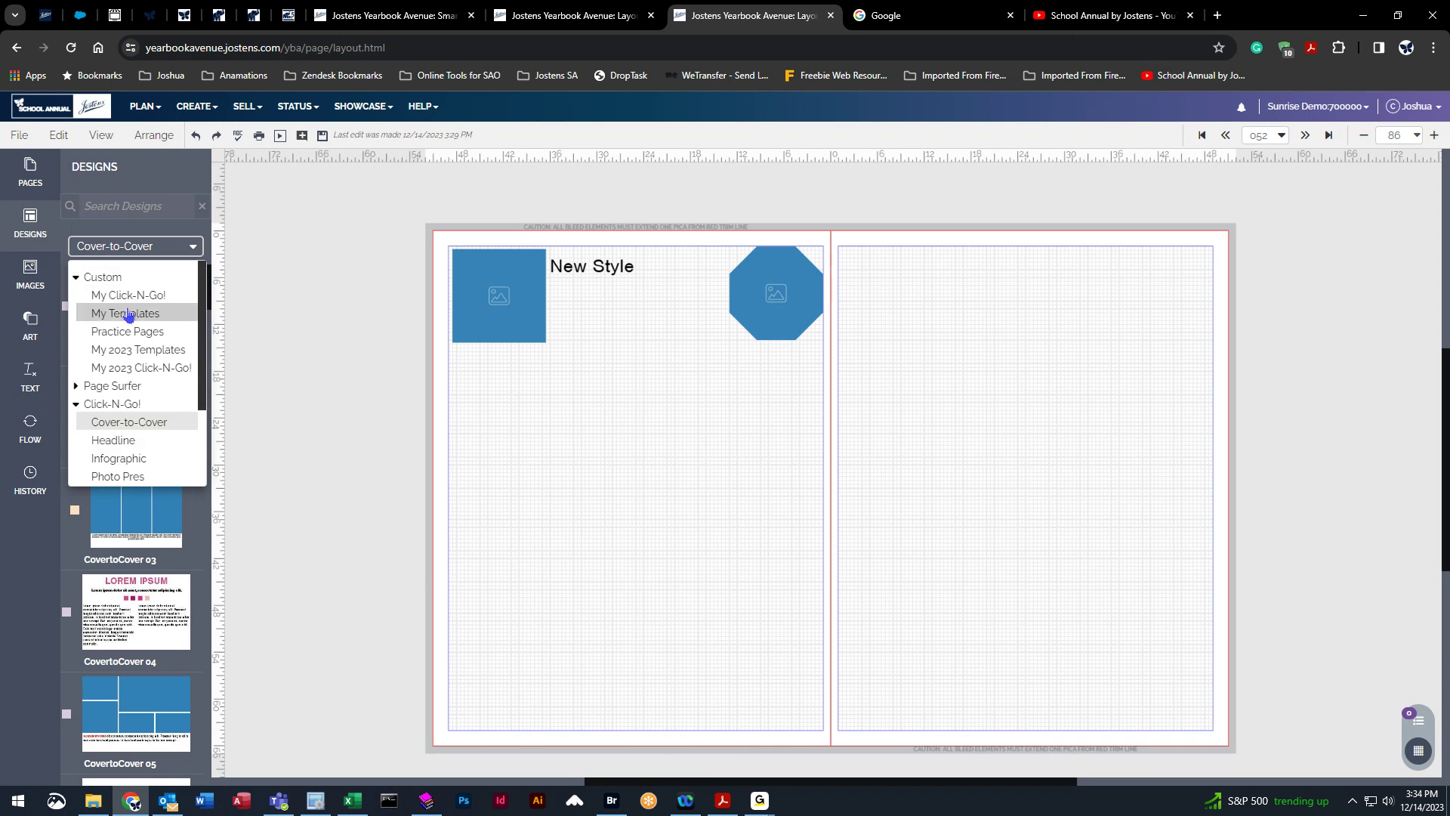
click(129, 296)
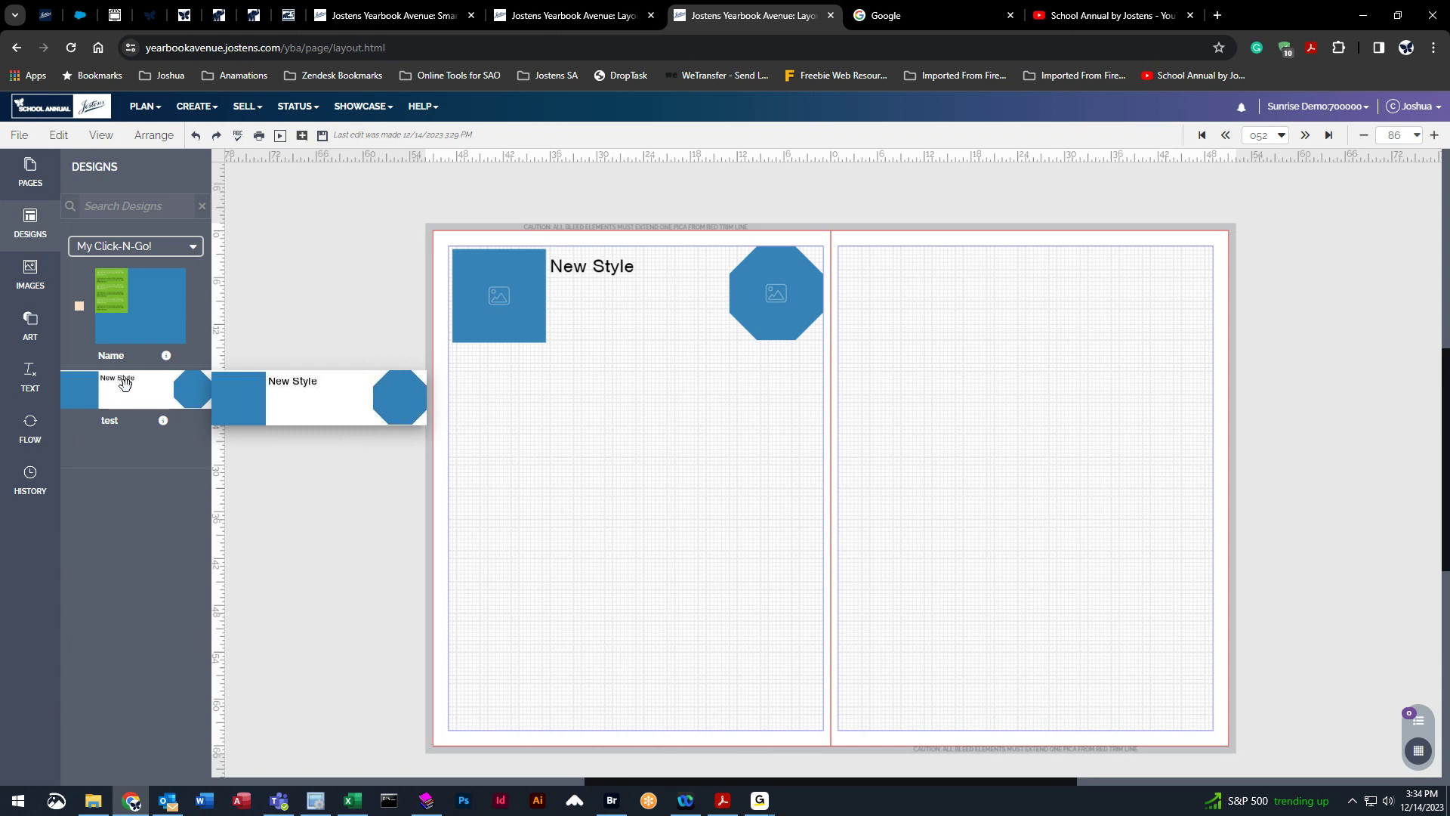
drag(108, 387, 628, 479)
drag(124, 389, 649, 635)
drag(152, 392, 978, 408)
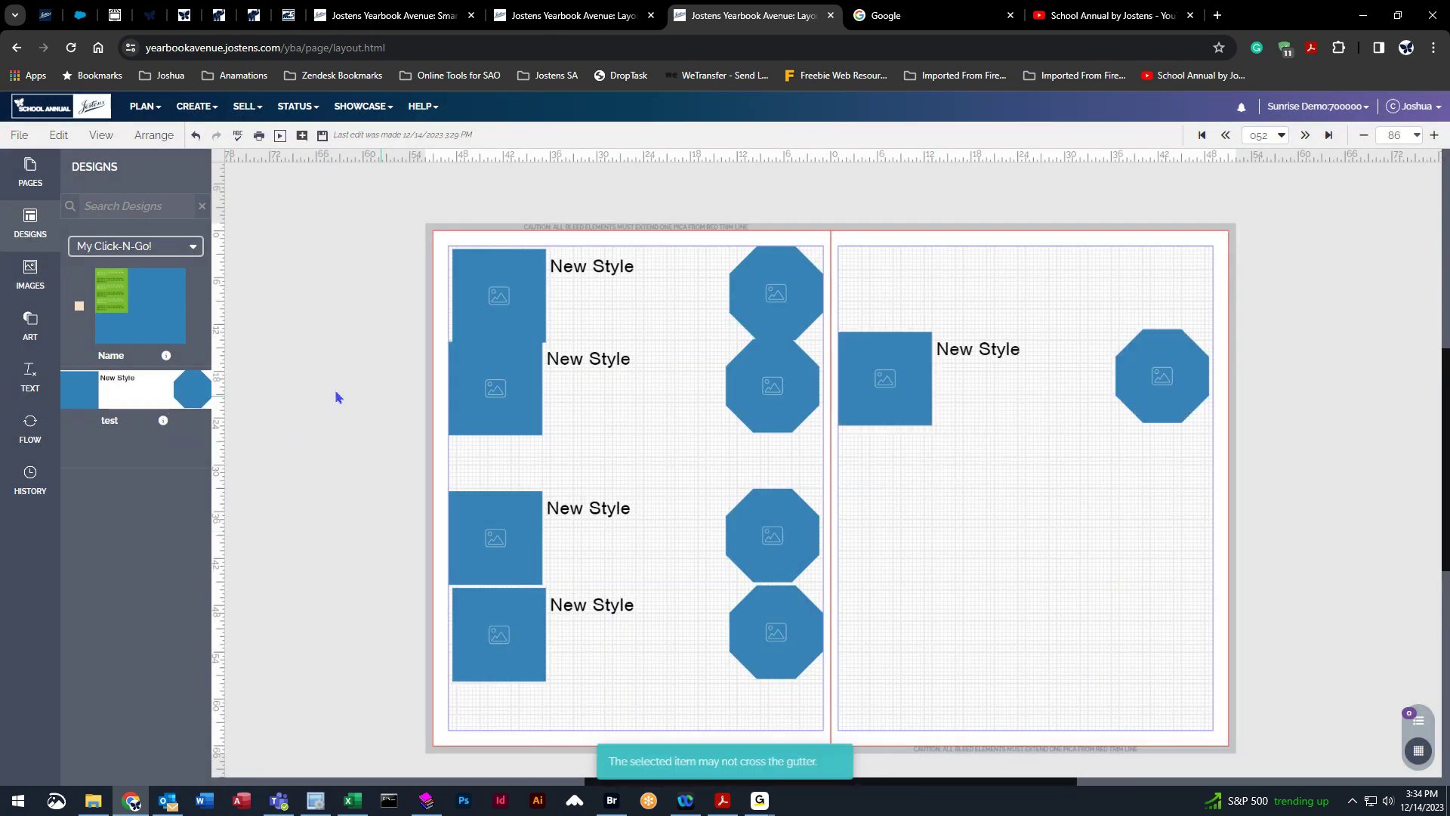
drag(130, 381, 982, 486)
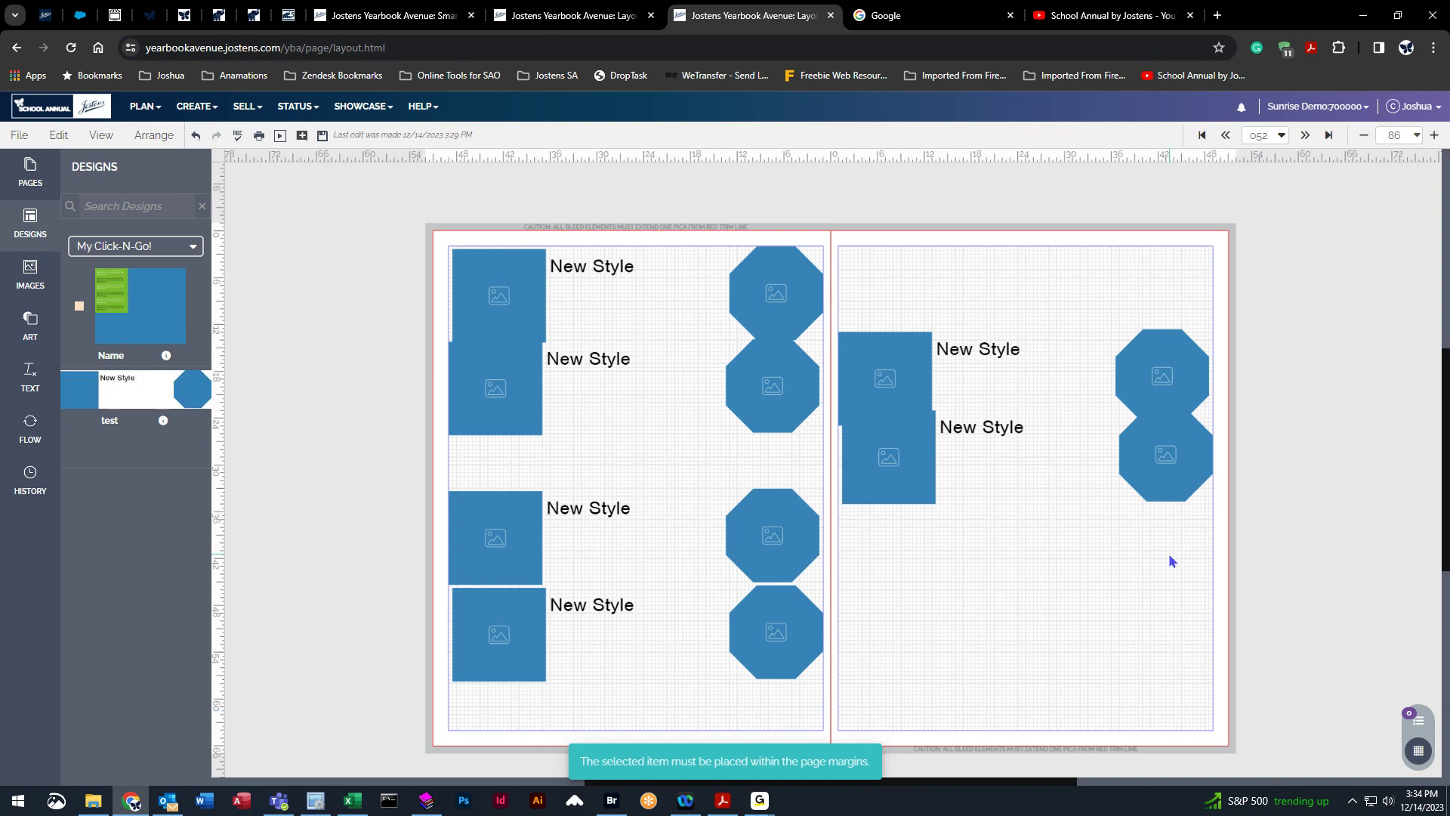
Ungroup one placed copy on the left page and select its text box separately.
click(592, 376)
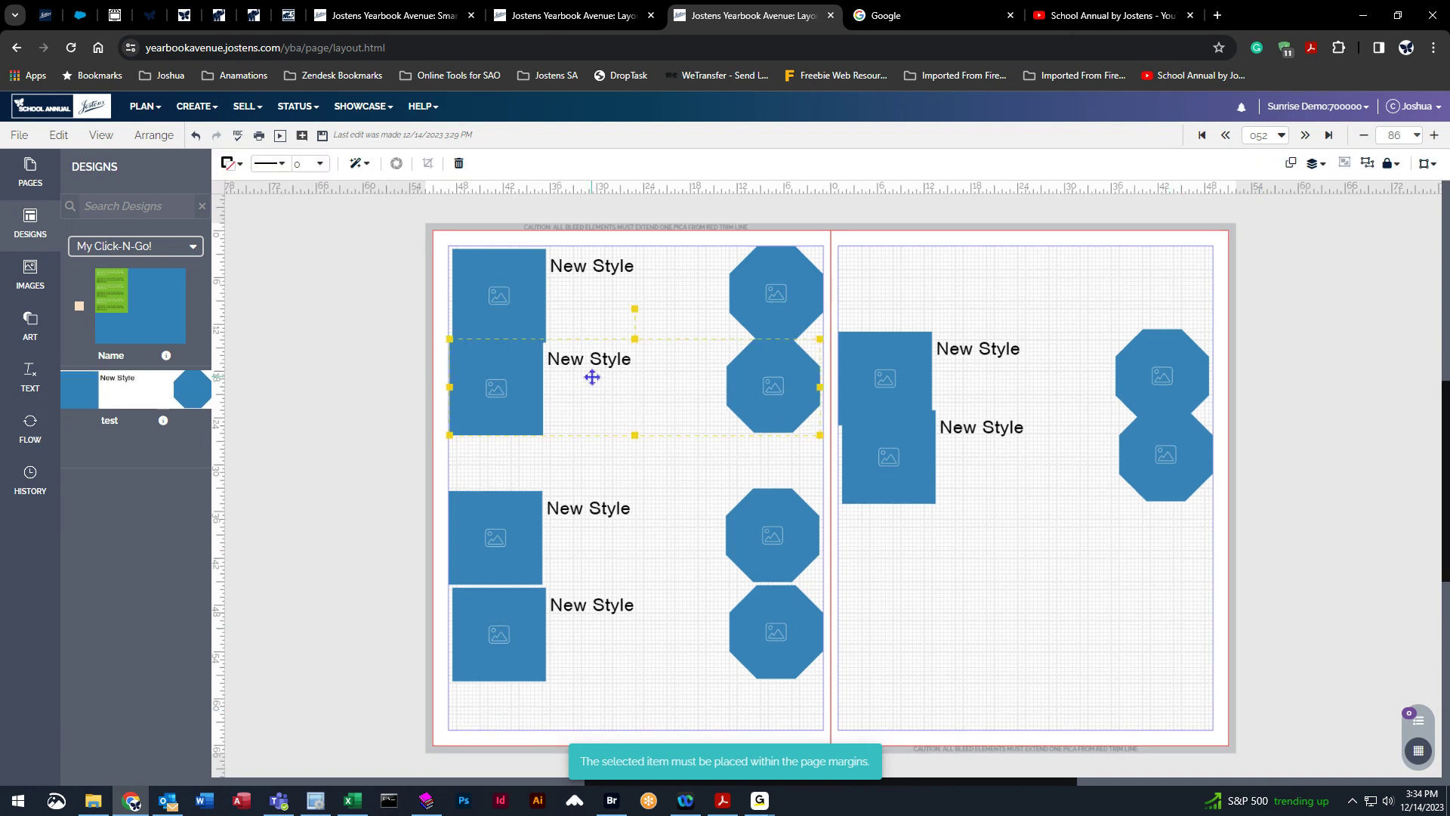
click(1369, 165)
click(372, 429)
click(673, 370)
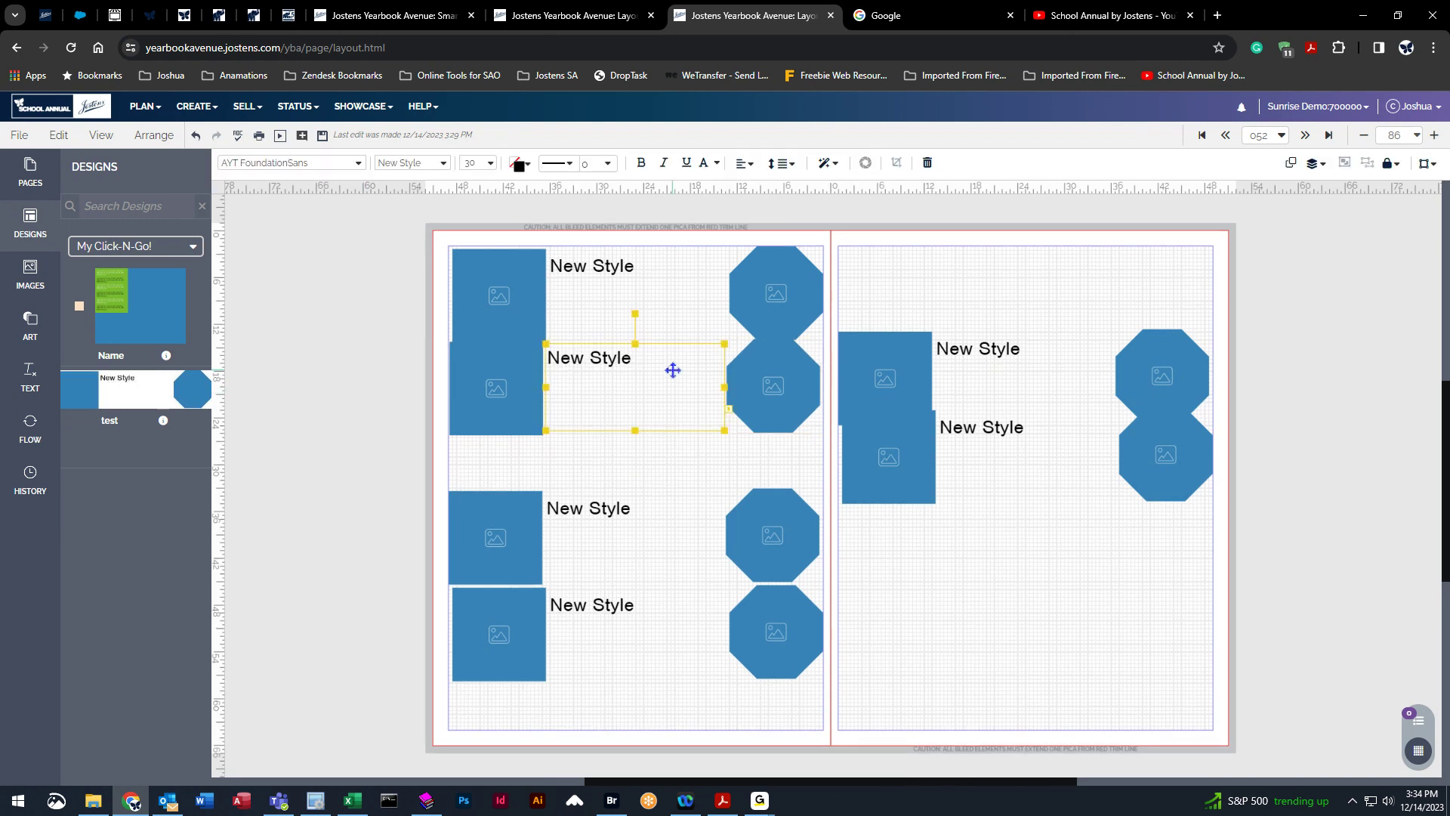
Move to the next spread without saving the changes.
click(1305, 135)
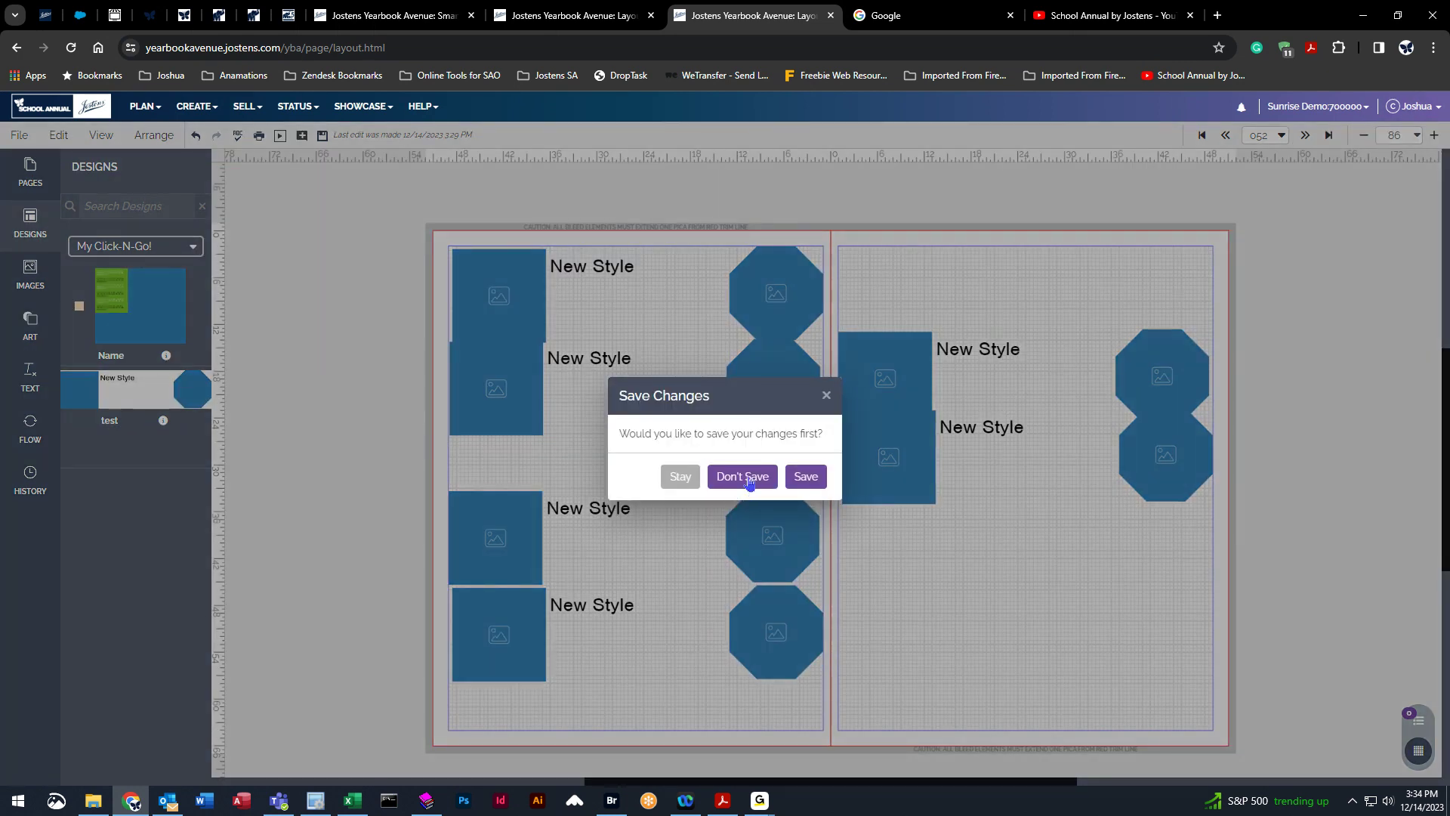
click(742, 477)
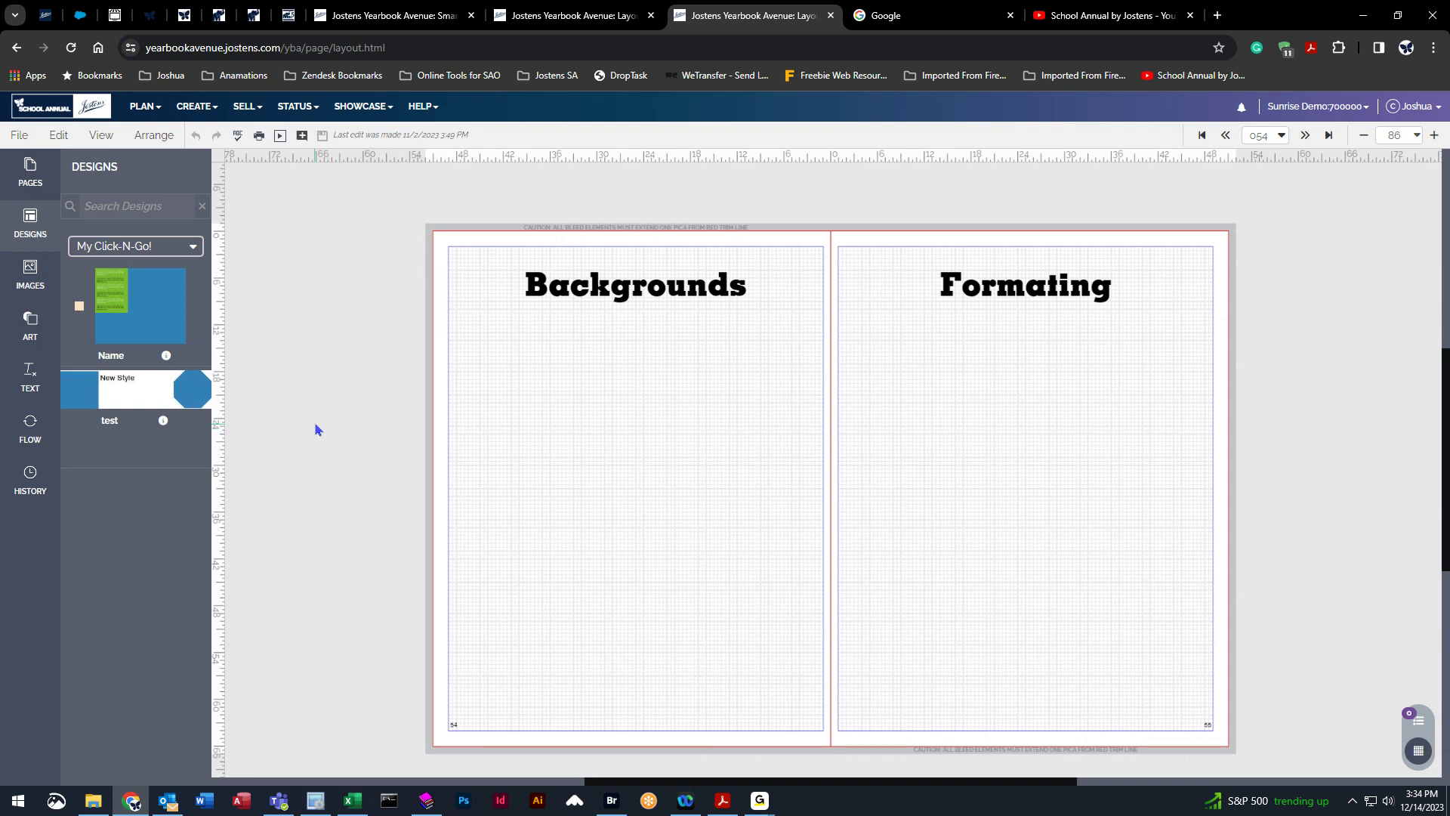
Place the first Angles cover clip art on the left page and stretch it to fill the page.
click(32, 332)
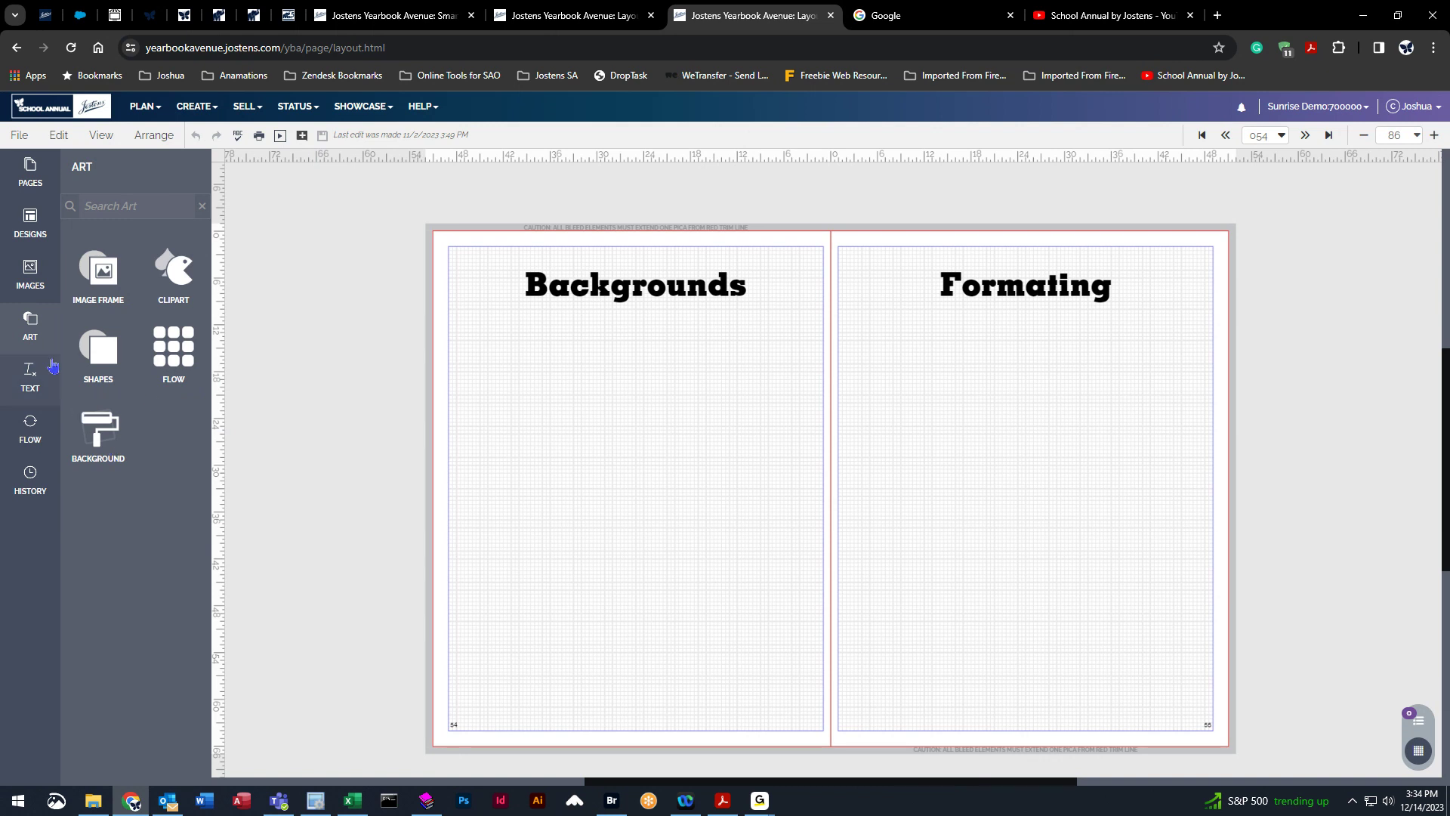
click(181, 274)
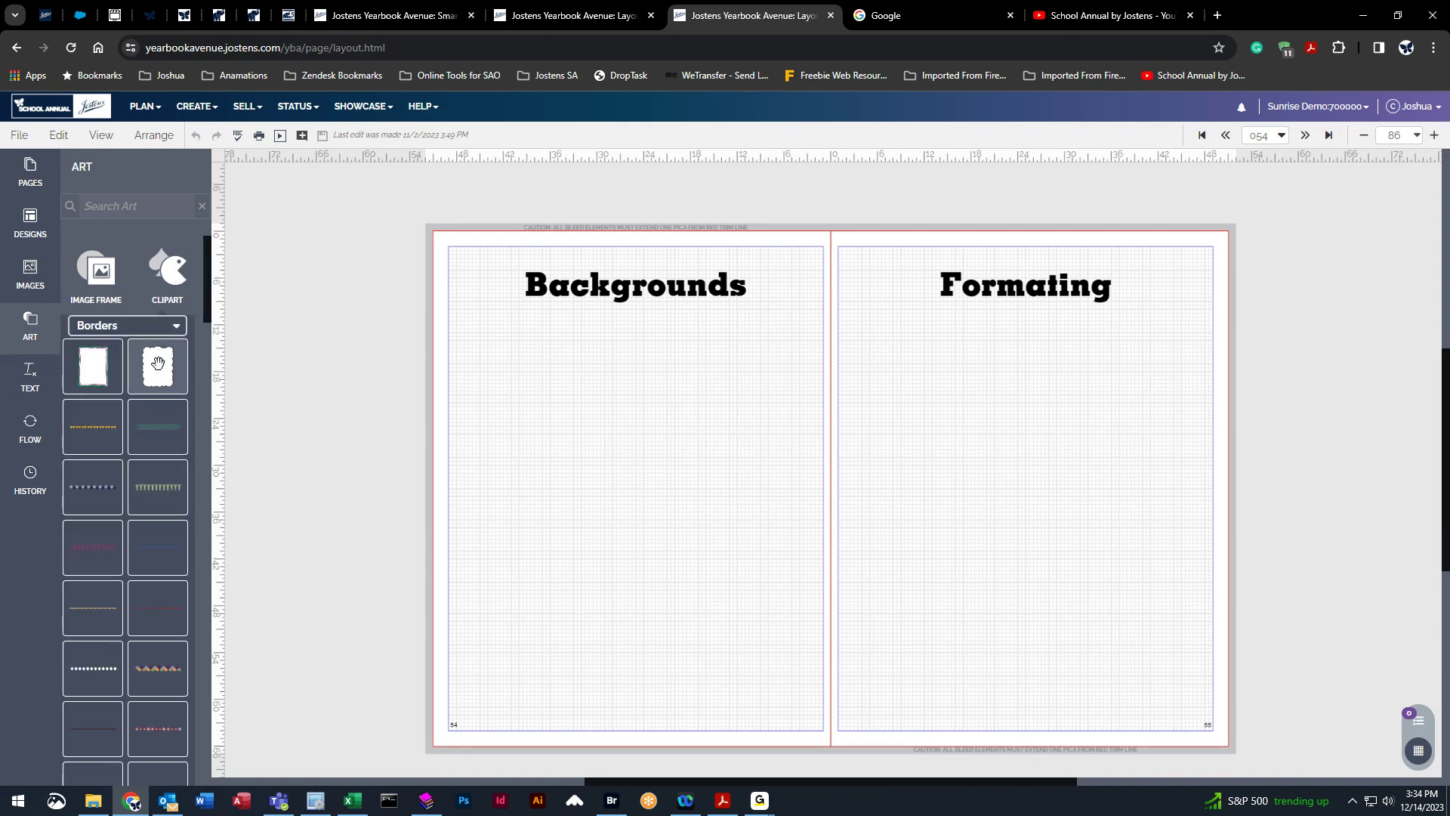
click(175, 327)
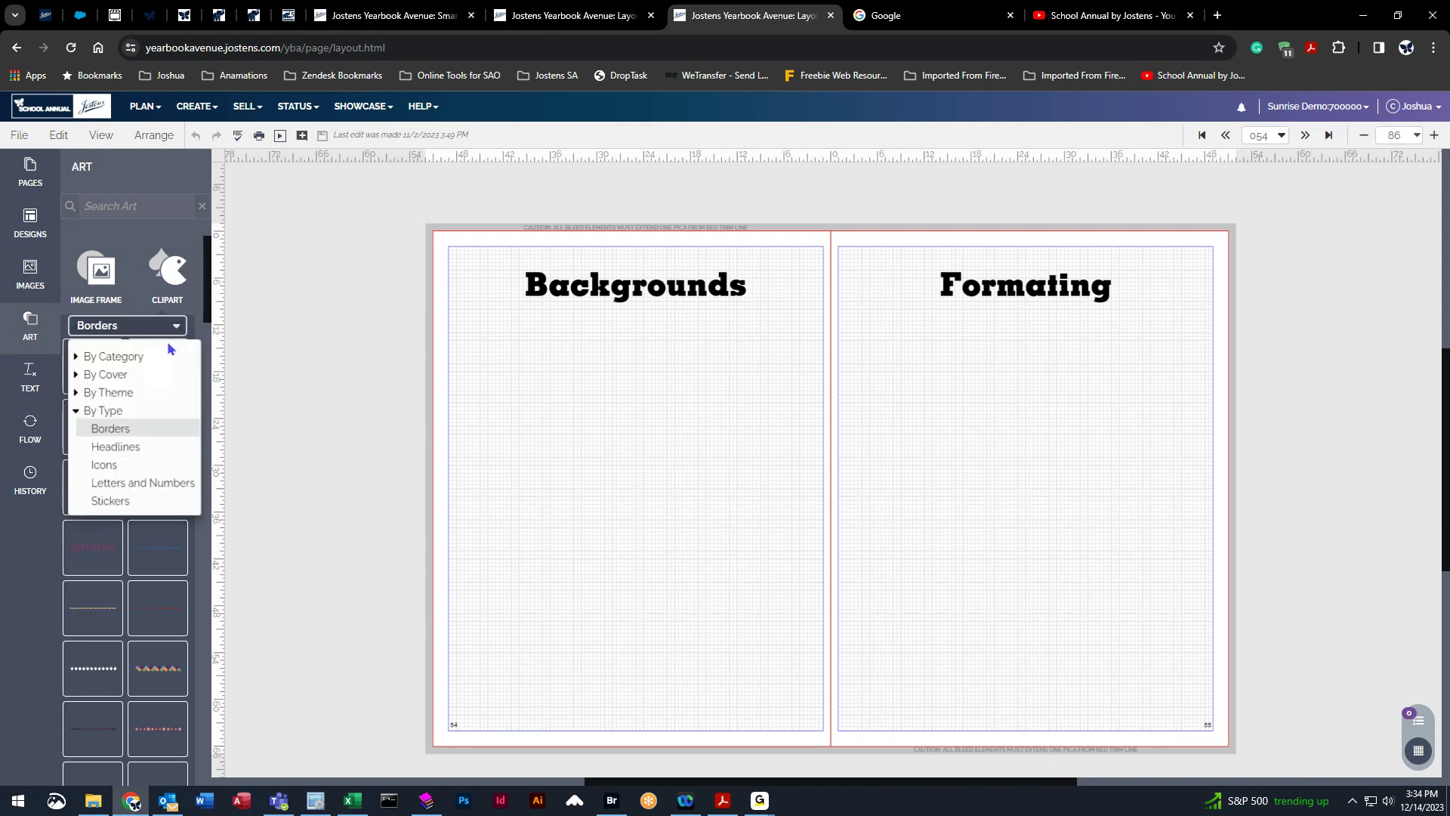
click(80, 376)
click(109, 429)
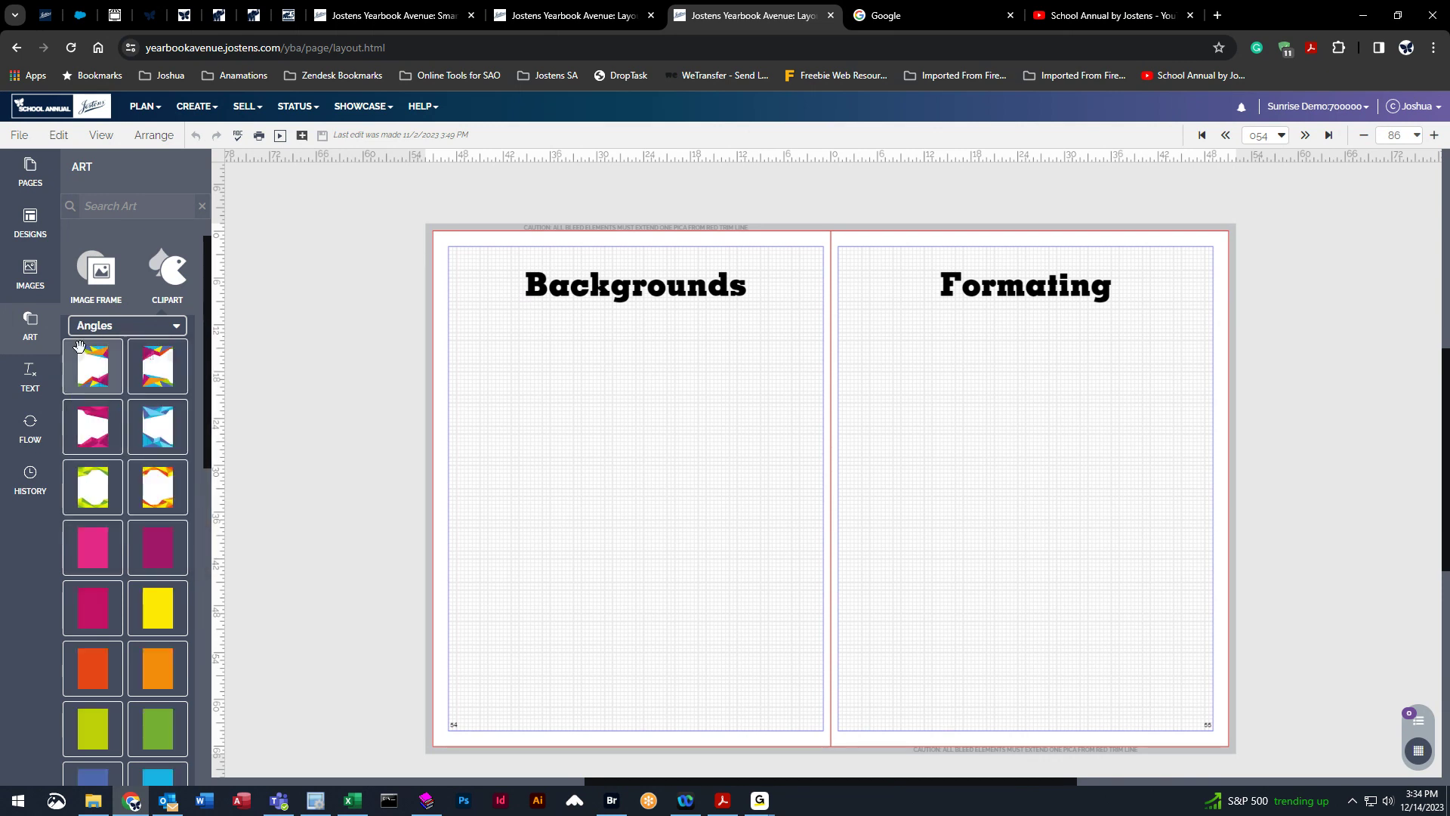
drag(90, 366, 460, 264)
drag(494, 317, 859, 734)
drag(757, 639, 767, 640)
drag(731, 585, 799, 582)
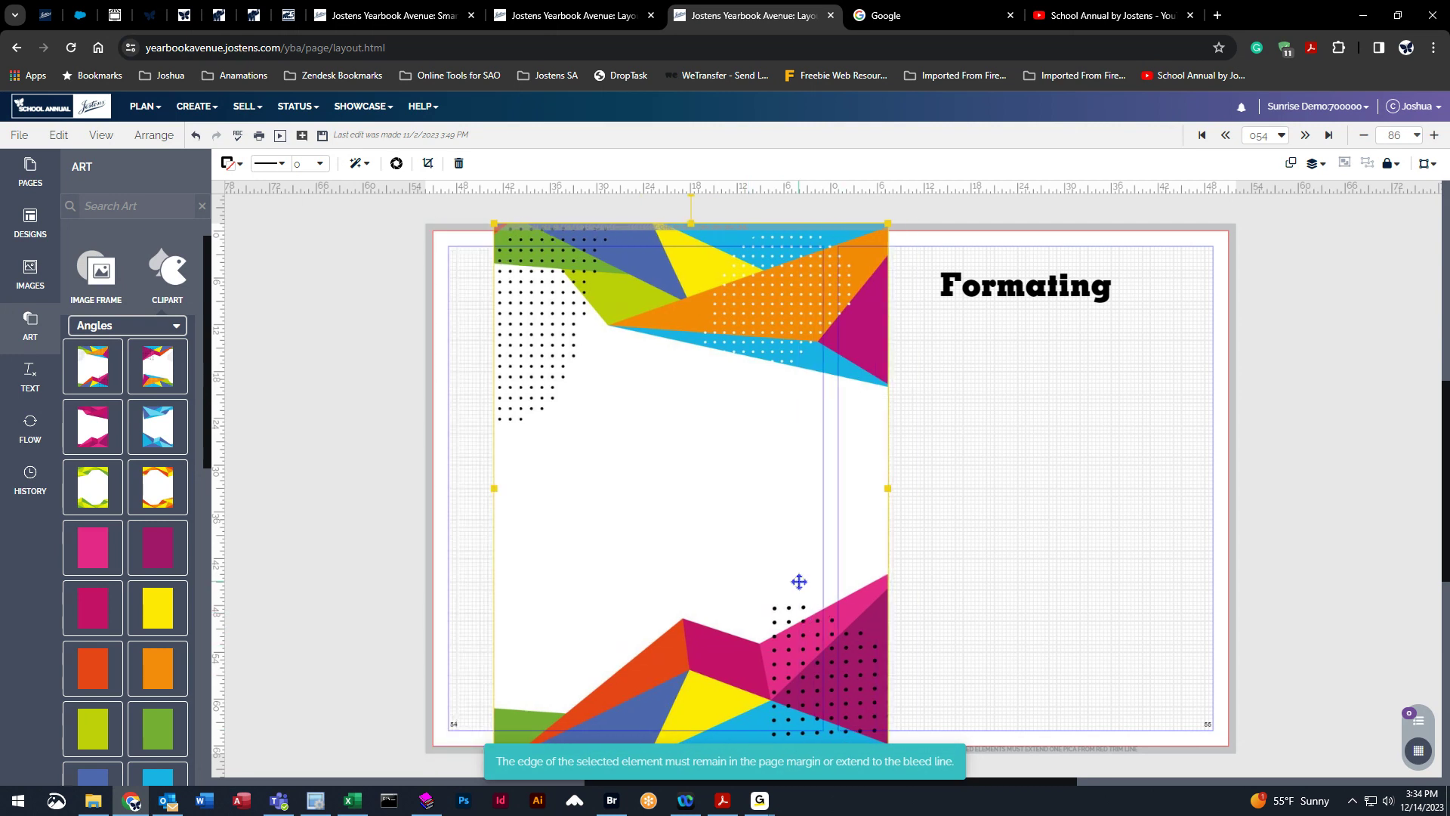
drag(495, 224, 593, 357)
drag(769, 507, 620, 392)
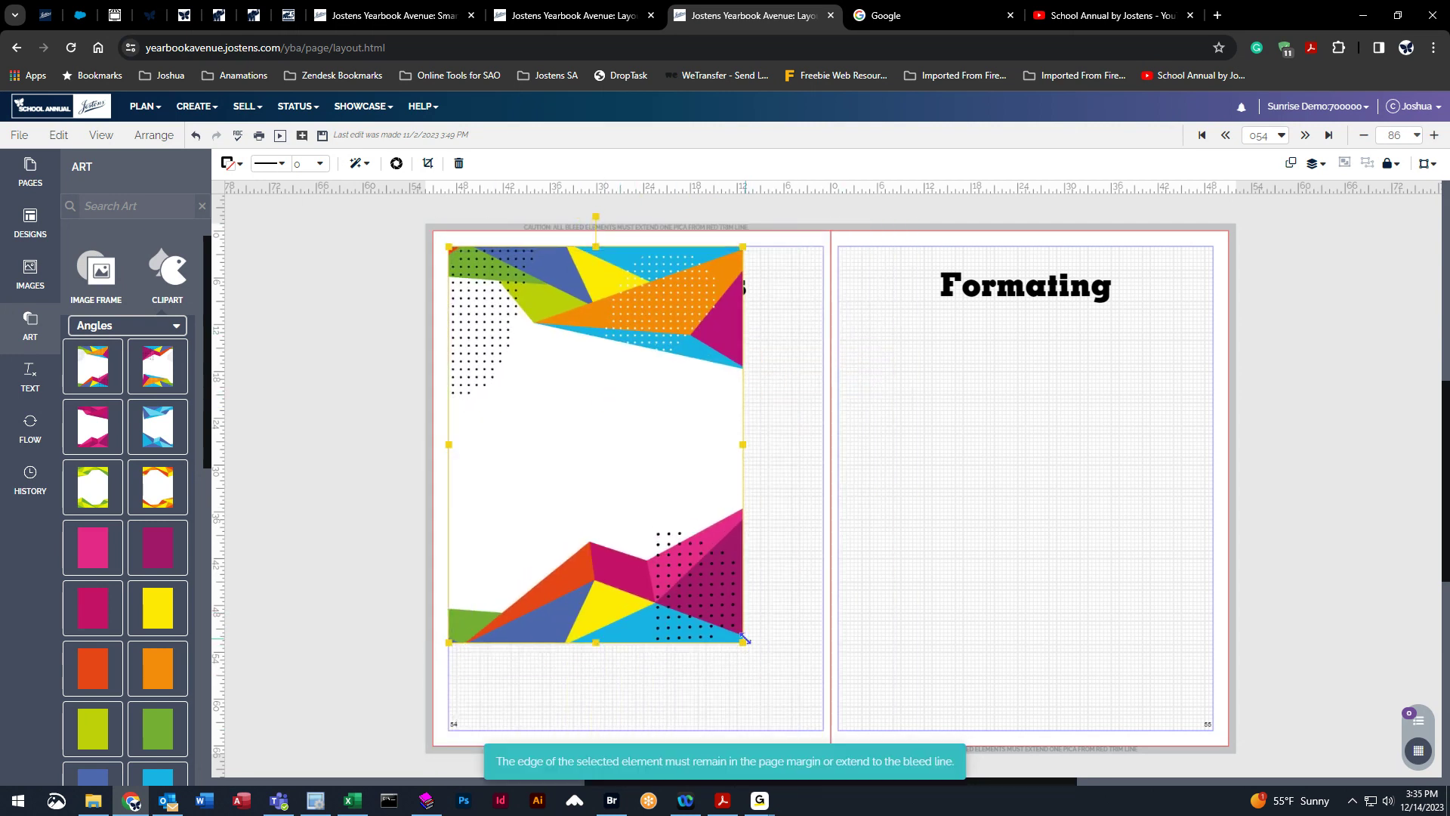
drag(738, 638, 815, 722)
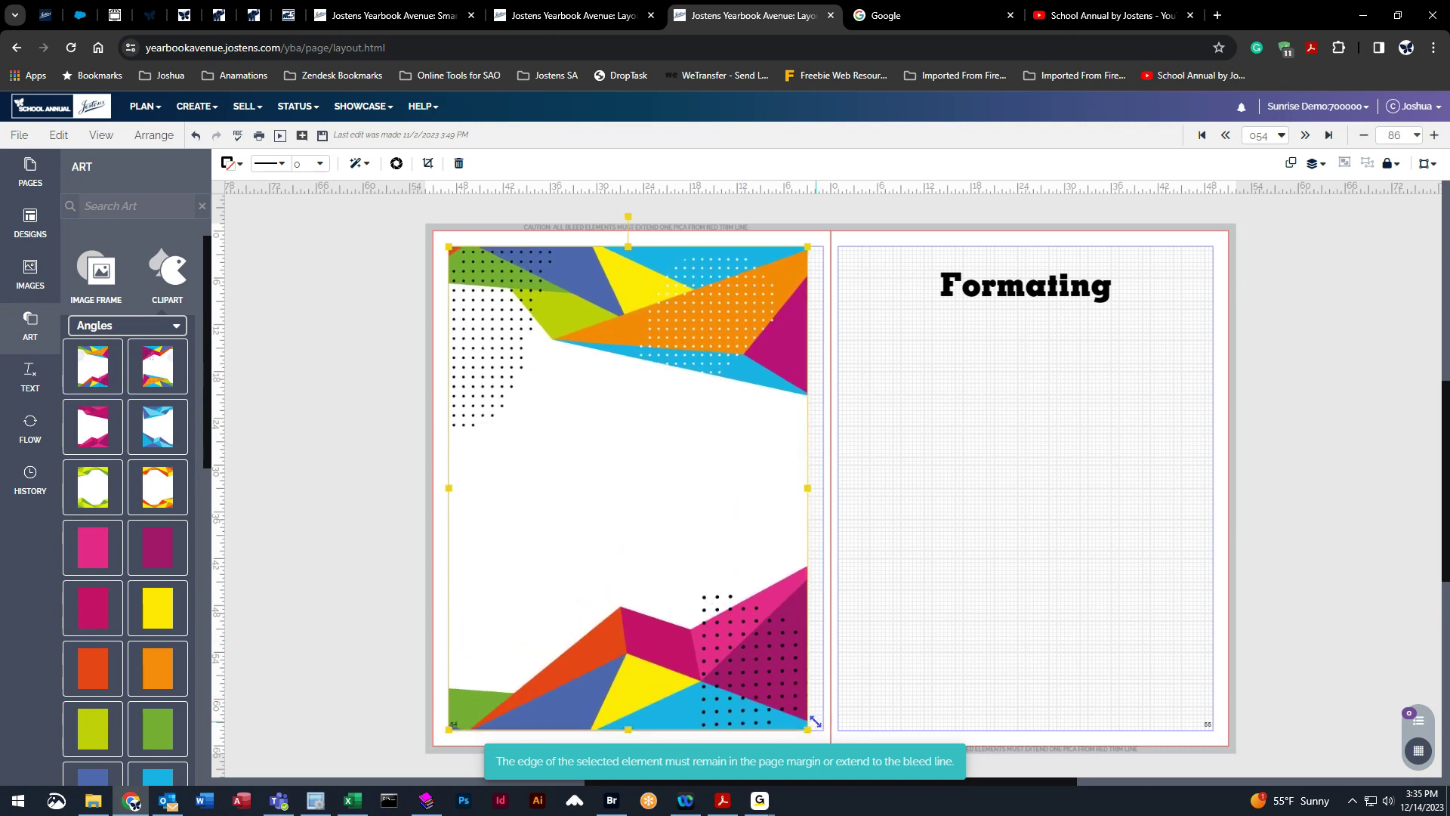
drag(808, 488, 823, 489)
Add a square image frame over the Angles background at the top-left of the left page.
click(961, 543)
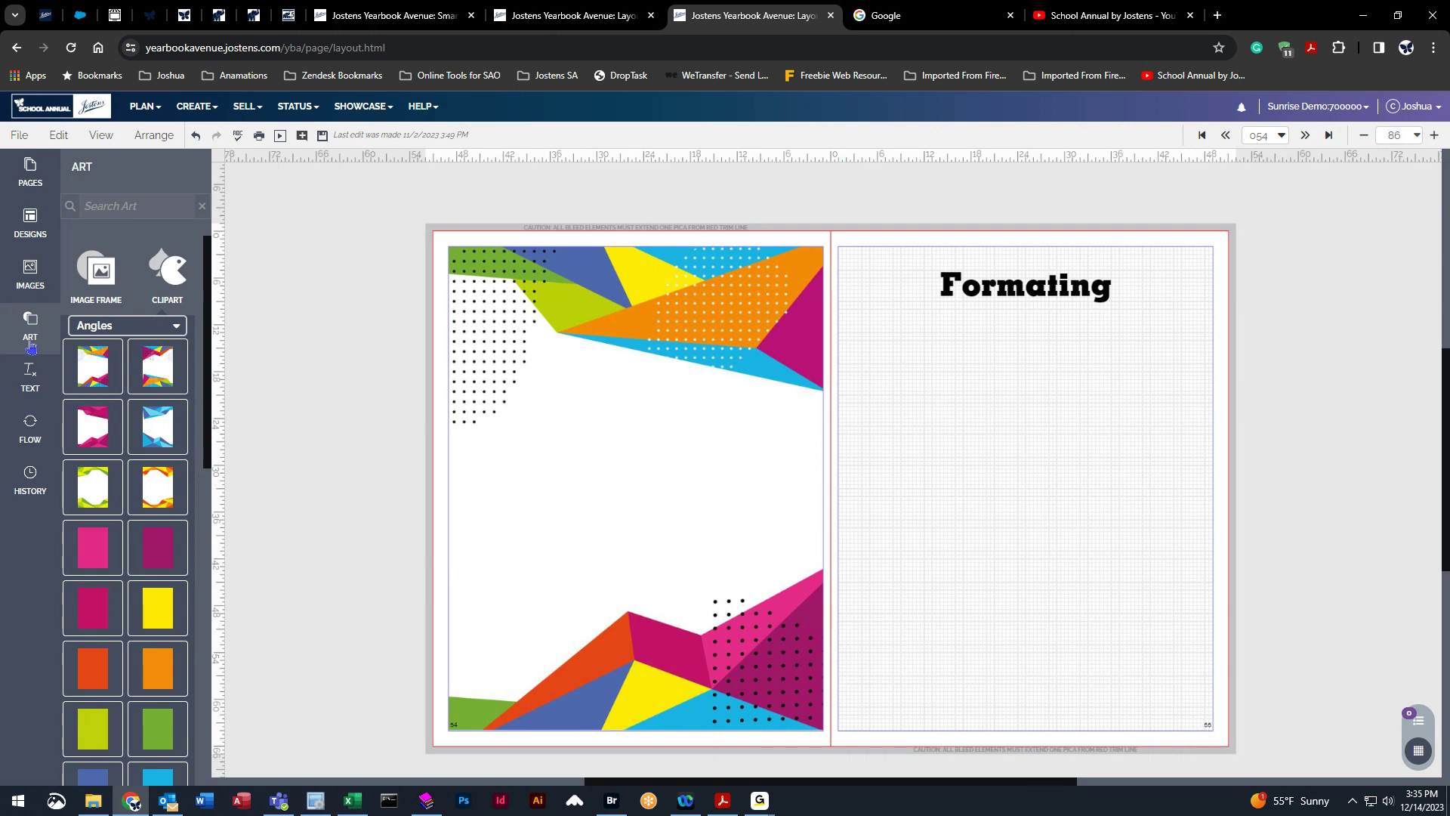
click(102, 268)
drag(96, 345, 438, 344)
drag(360, 282, 620, 363)
drag(535, 303, 781, 342)
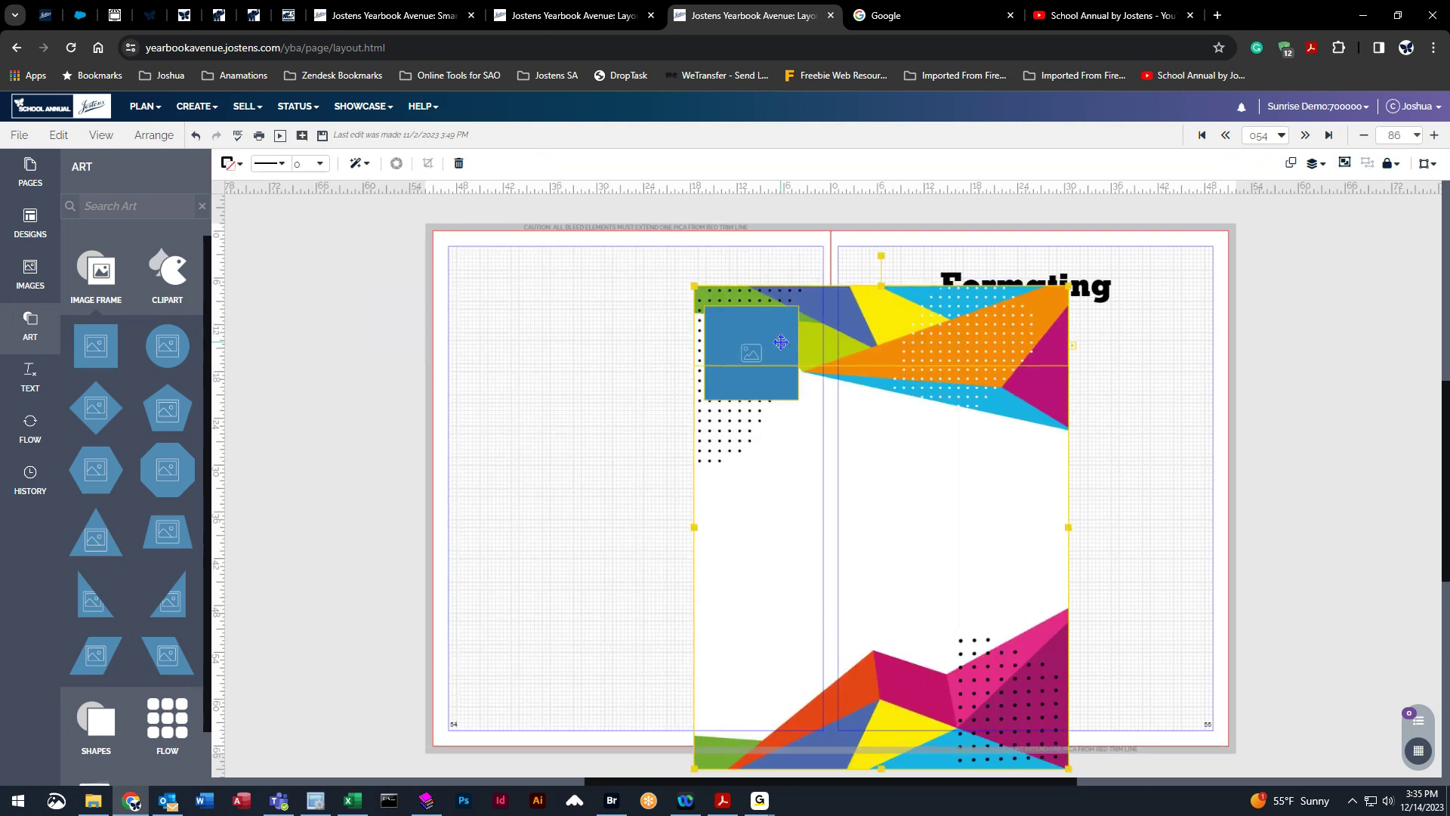
drag(781, 343, 534, 300)
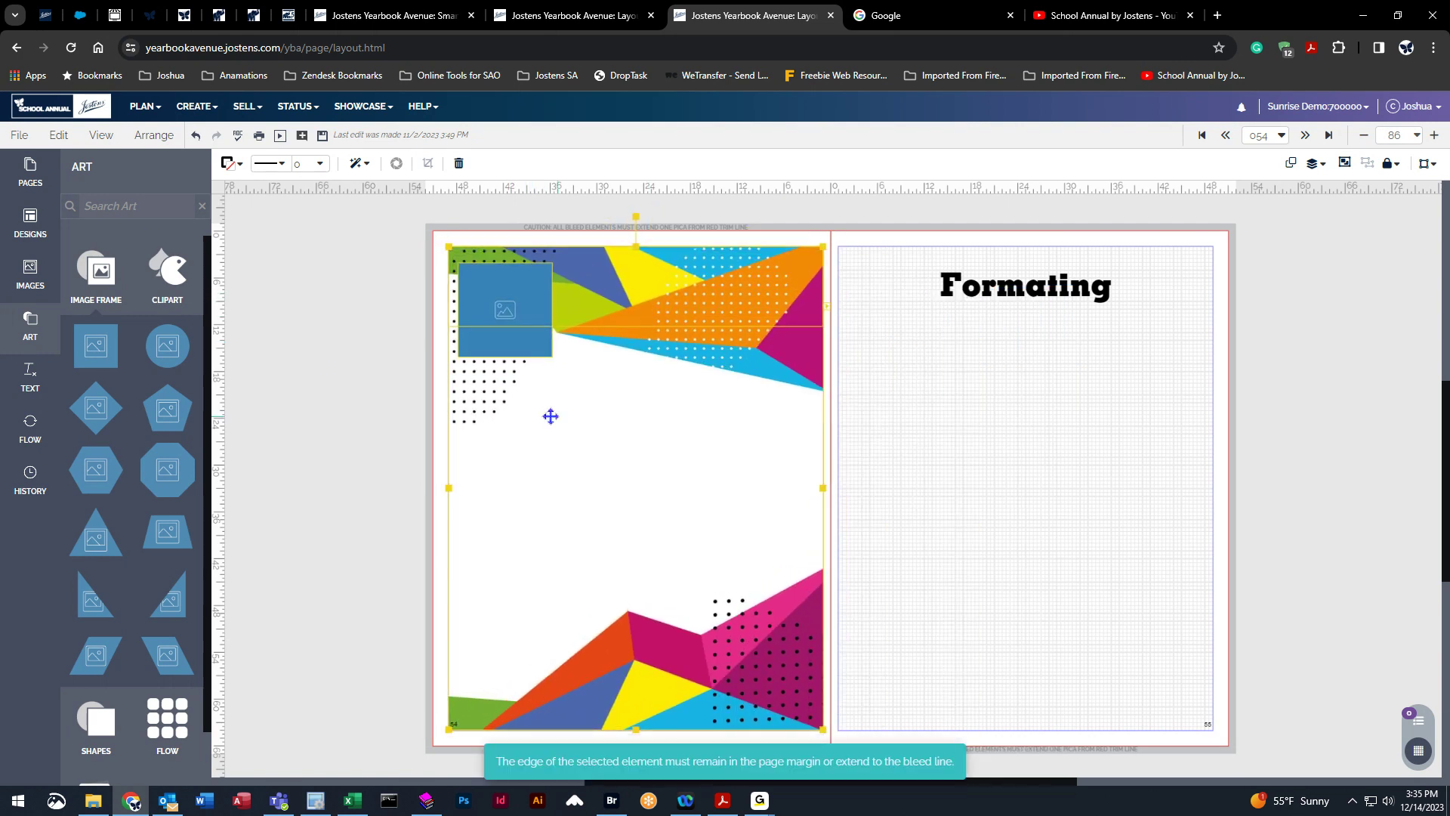
Select the left page's background and image frame together and delete the selection.
click(372, 352)
drag(256, 275, 679, 438)
key(Delete)
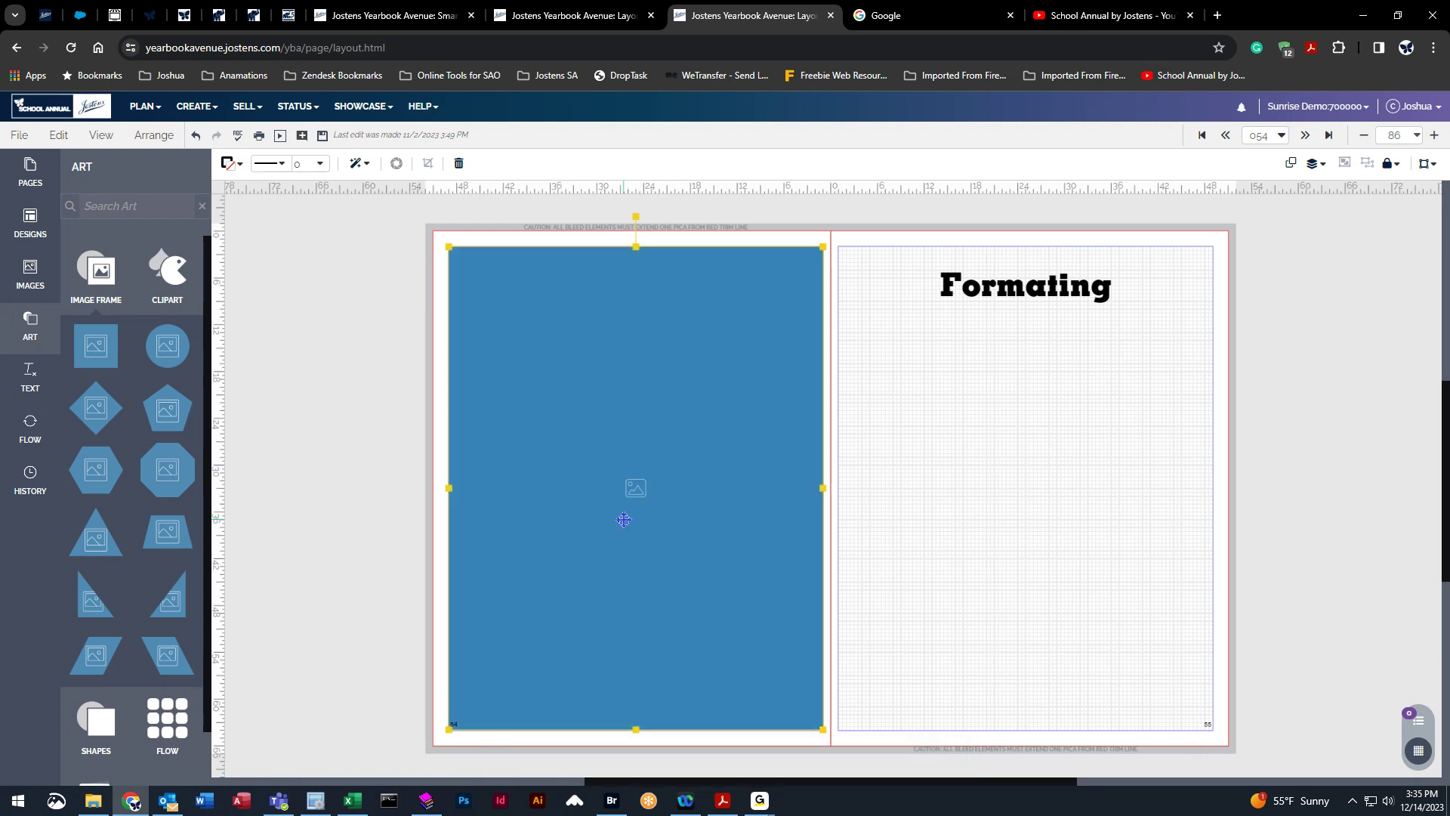
Delete the remaining image frame on the left page and open the Change Background dialog for the spread.
key(Delete)
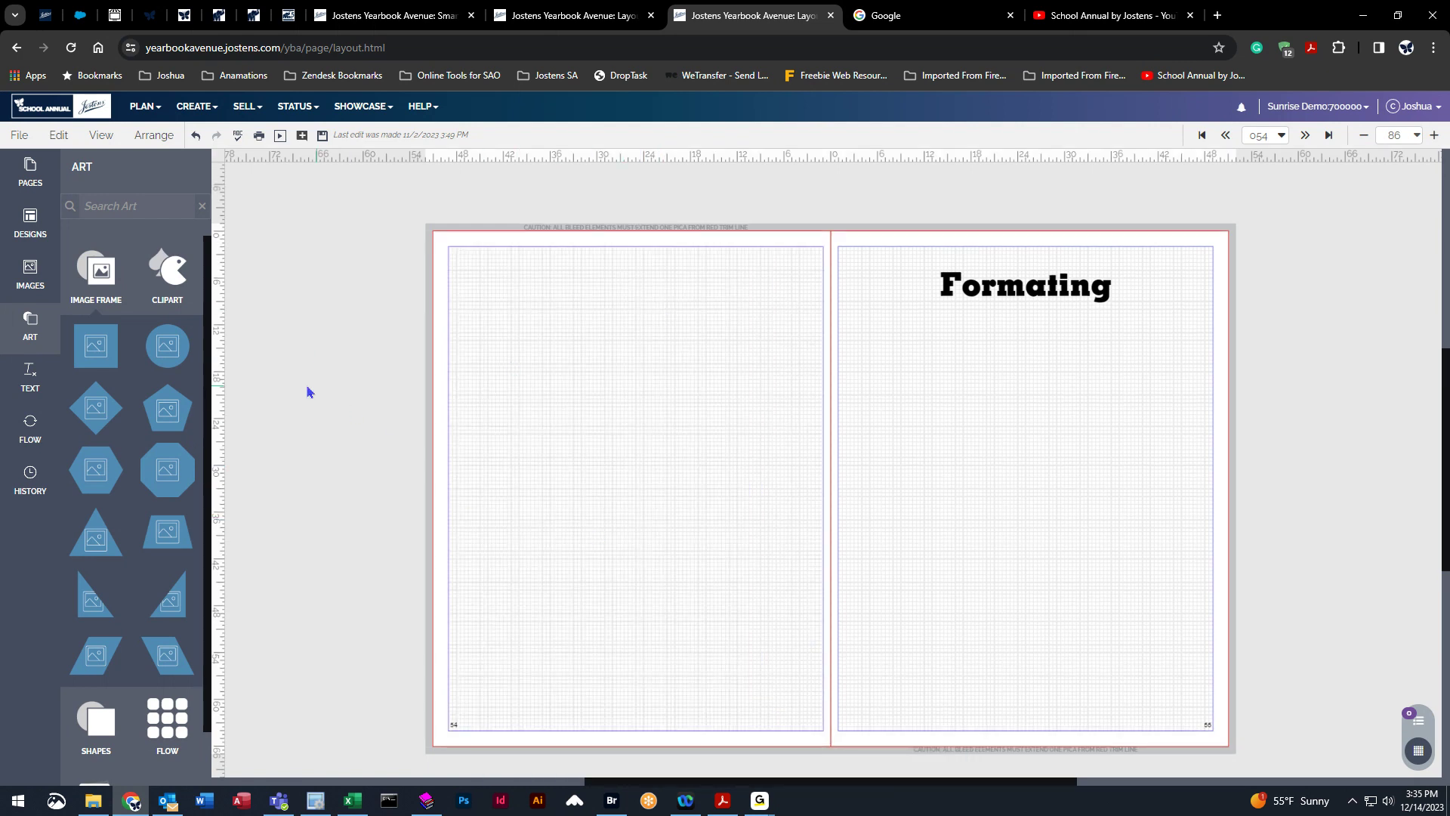
click(59, 347)
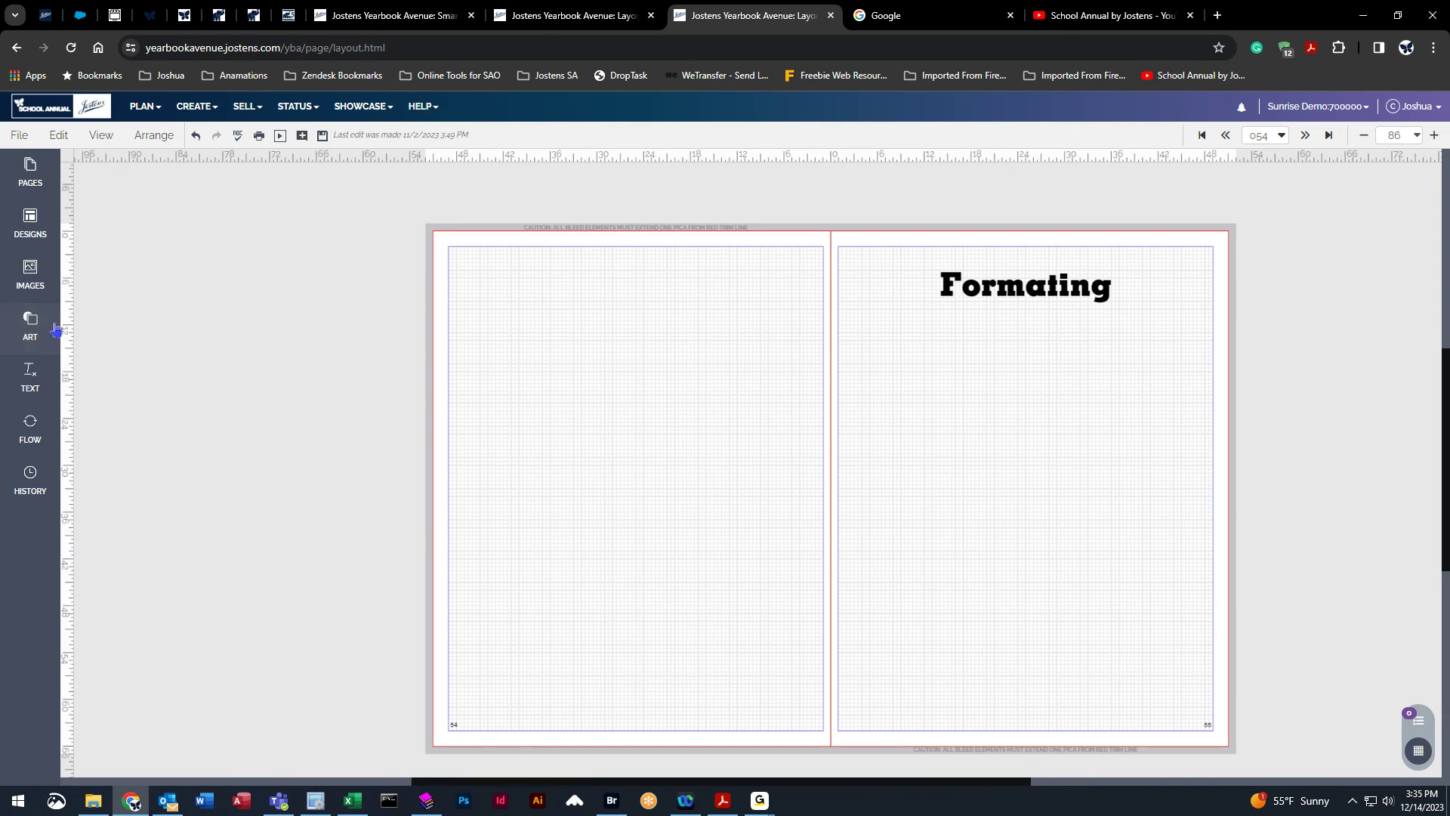
click(67, 137)
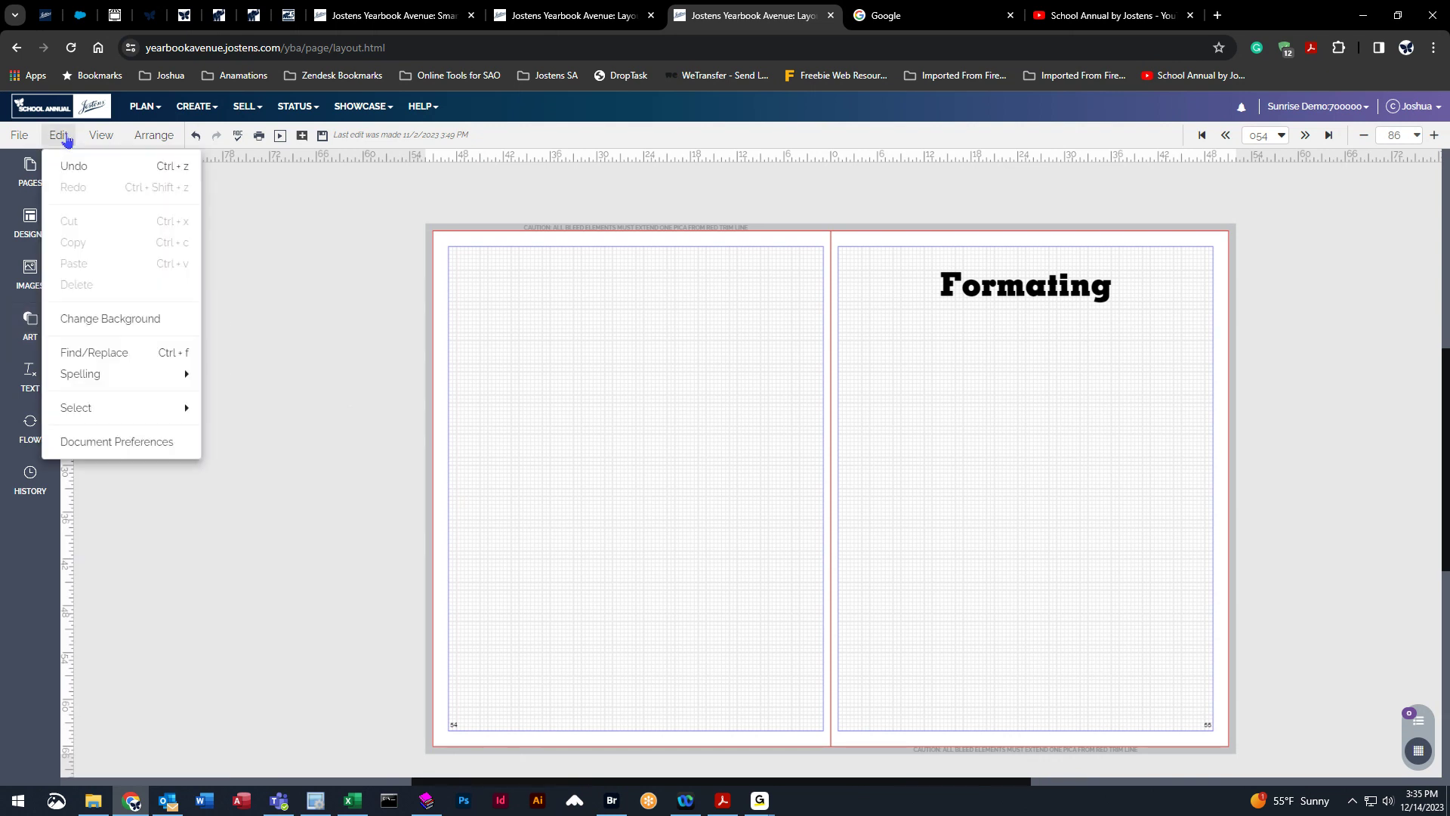
click(87, 318)
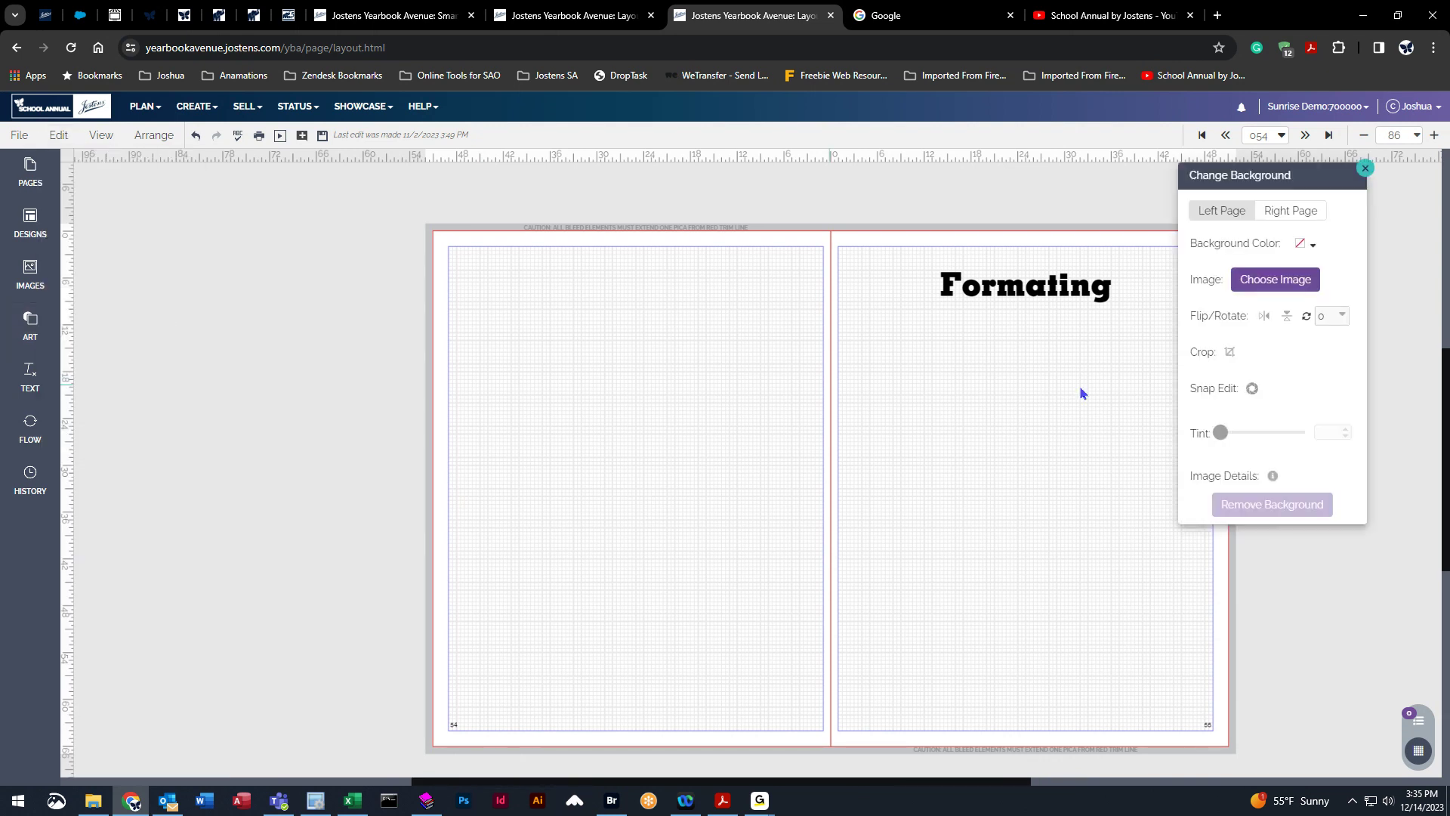
drag(1333, 175, 364, 239)
click(394, 213)
right_click(284, 296)
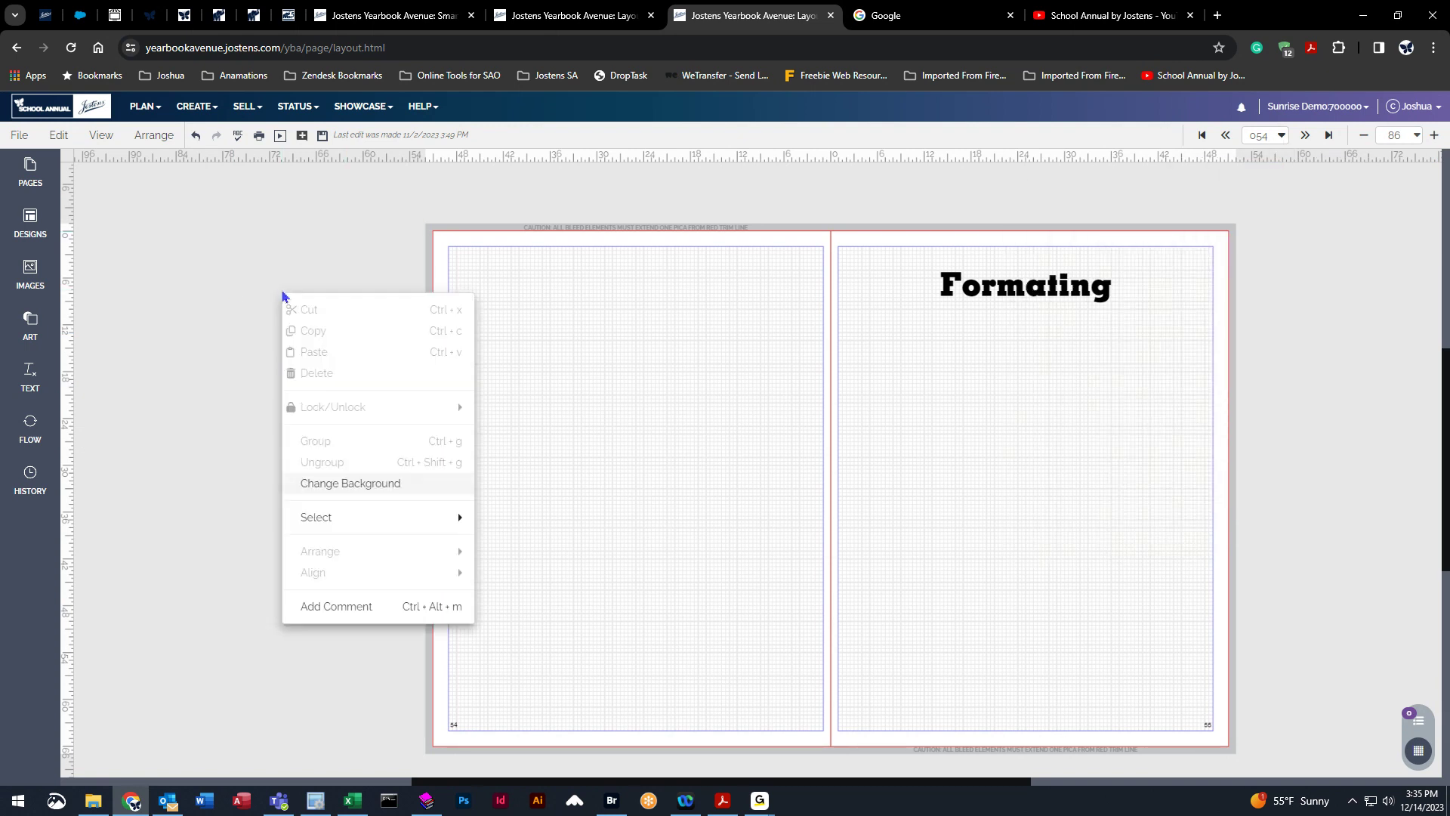
click(344, 483)
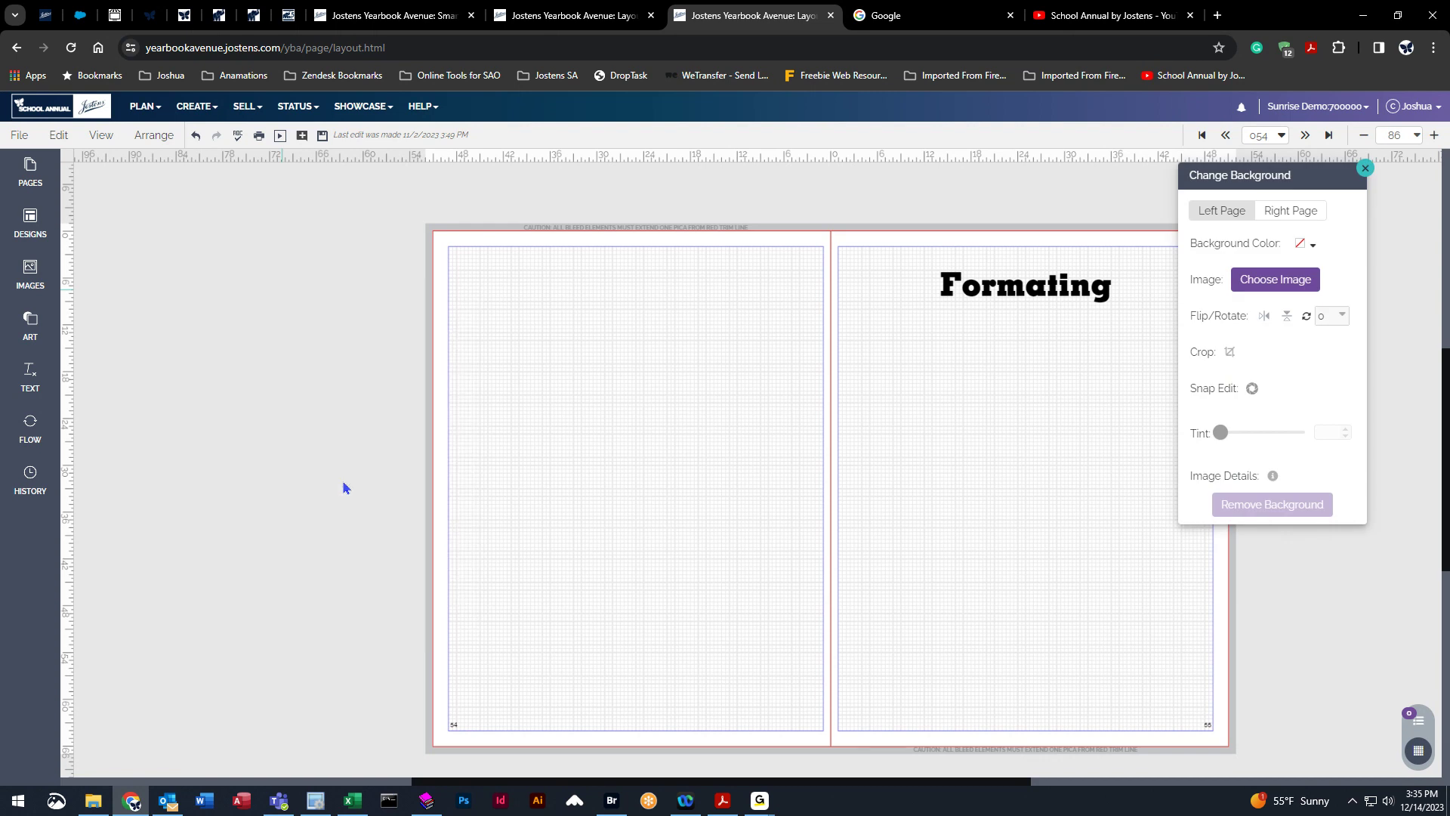
drag(1288, 175, 321, 225)
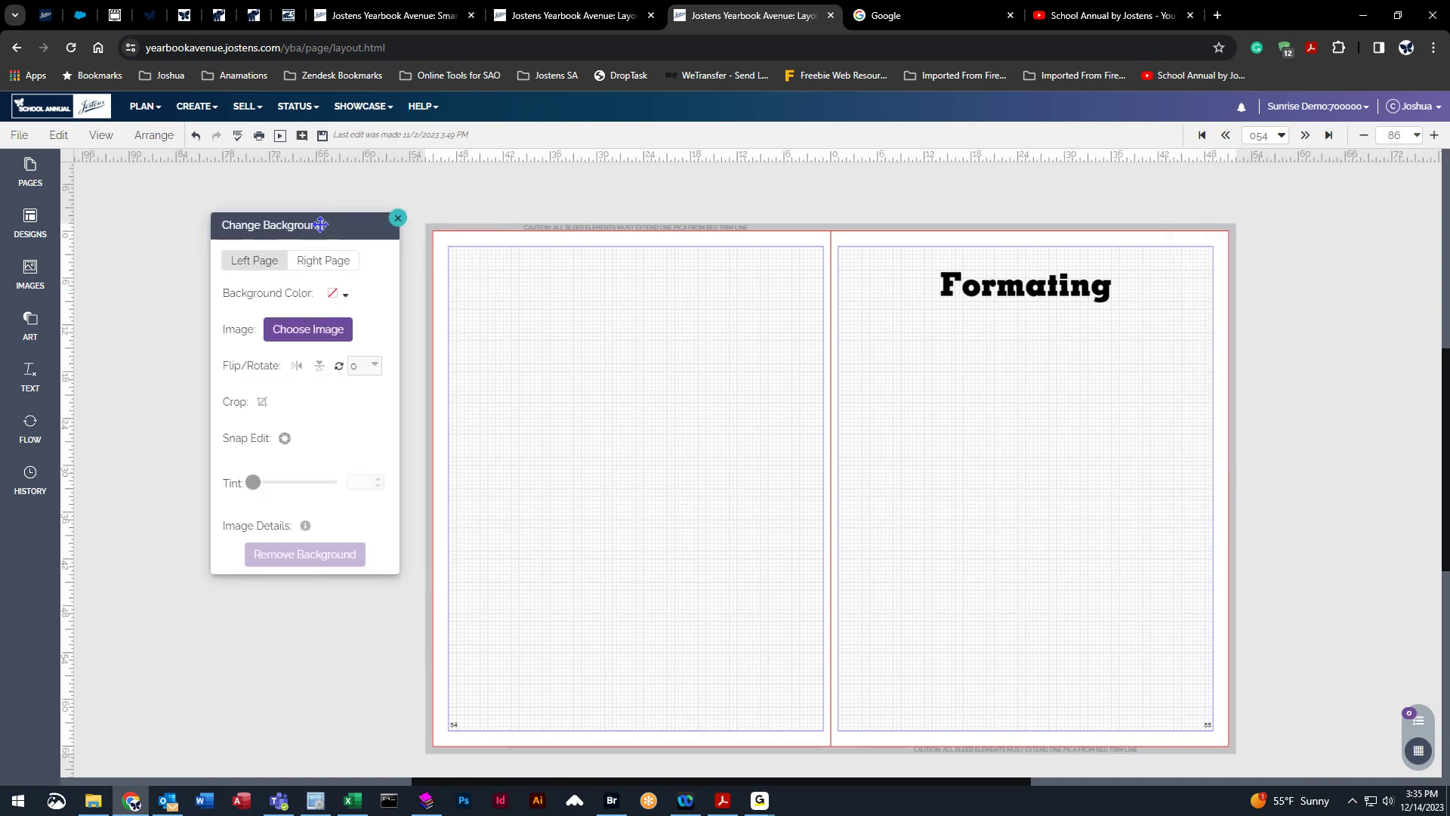
Try orange and then purple background colours on the left page, then remove the background again.
click(245, 265)
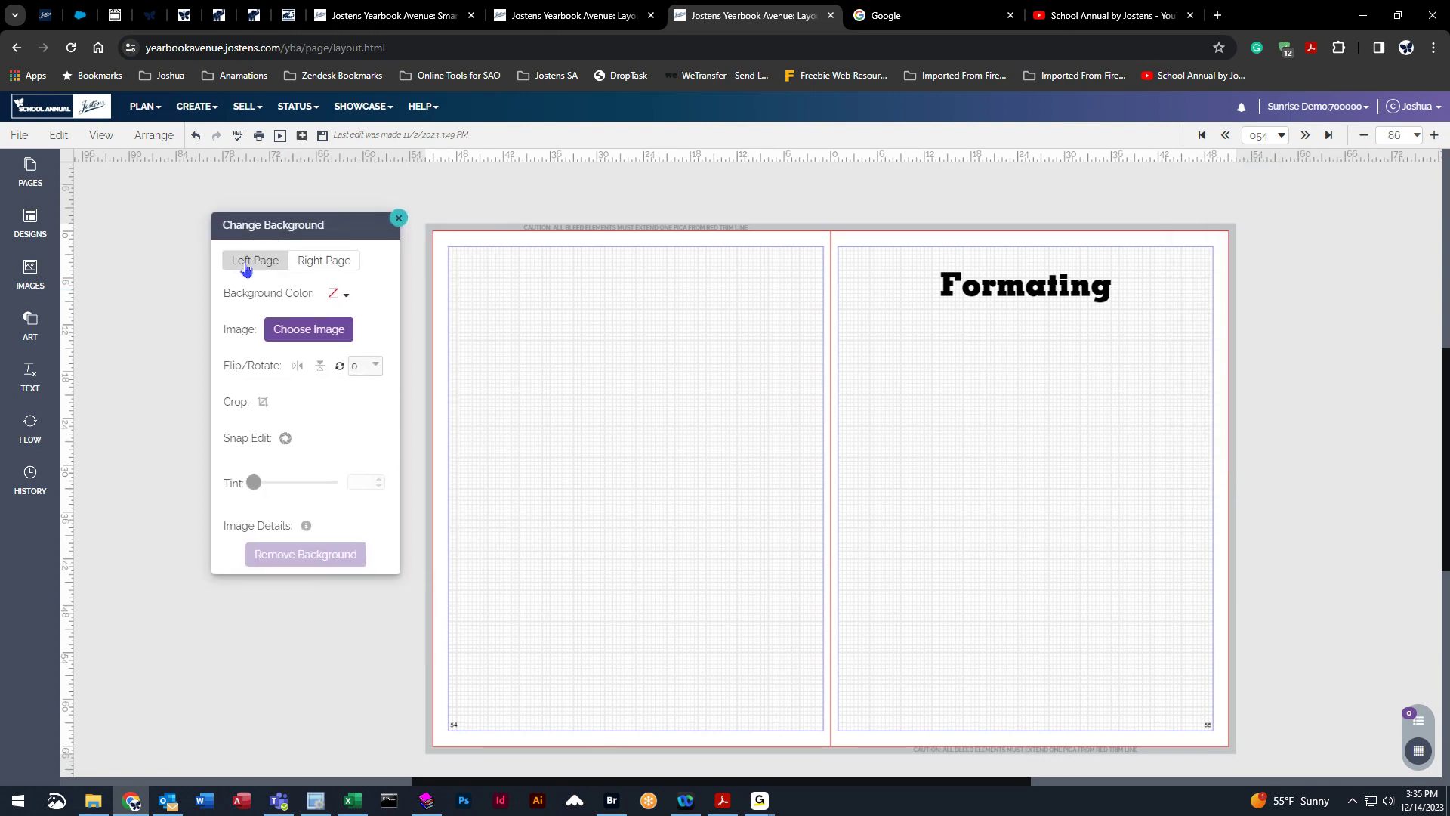
click(346, 294)
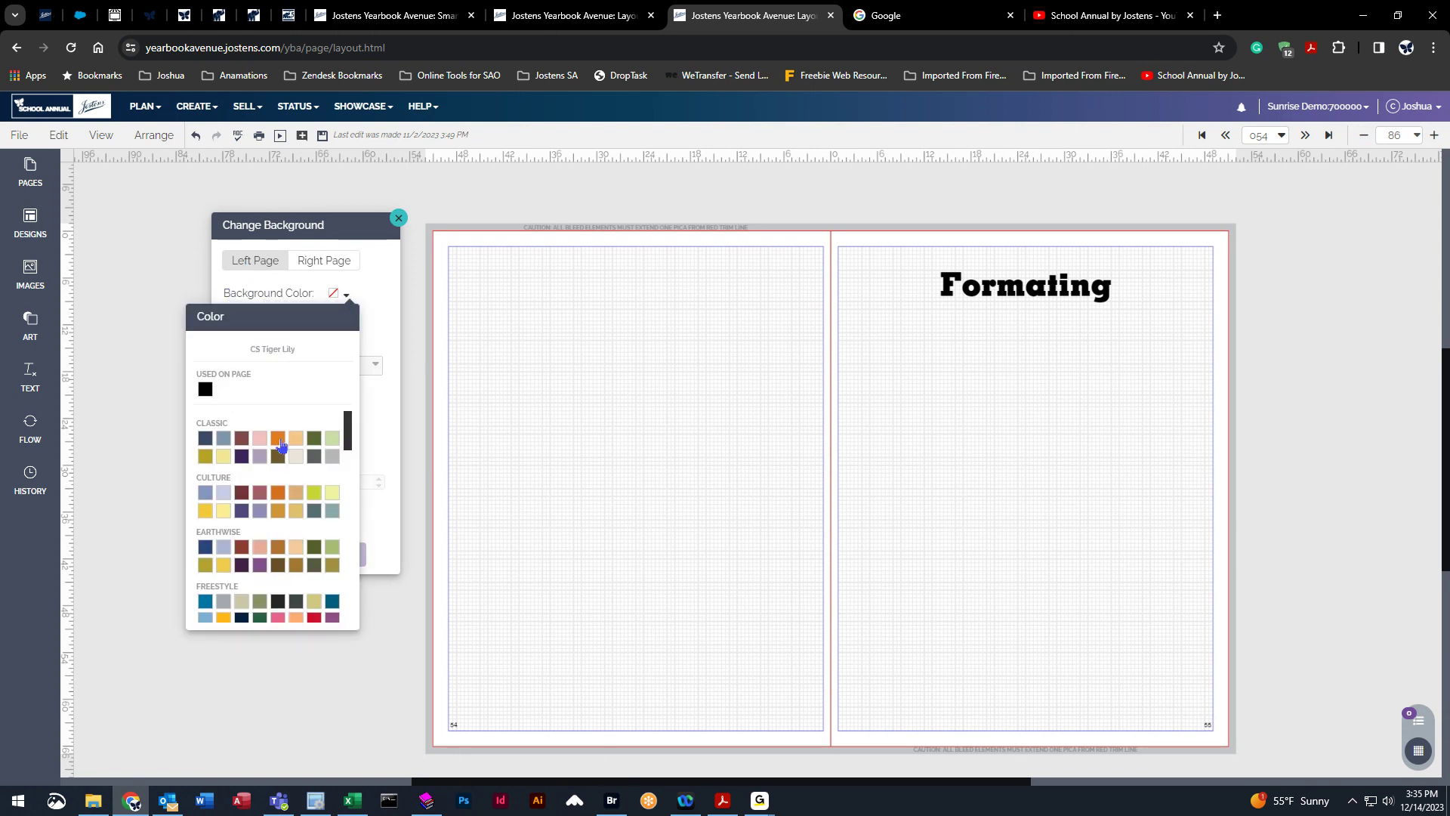
click(278, 439)
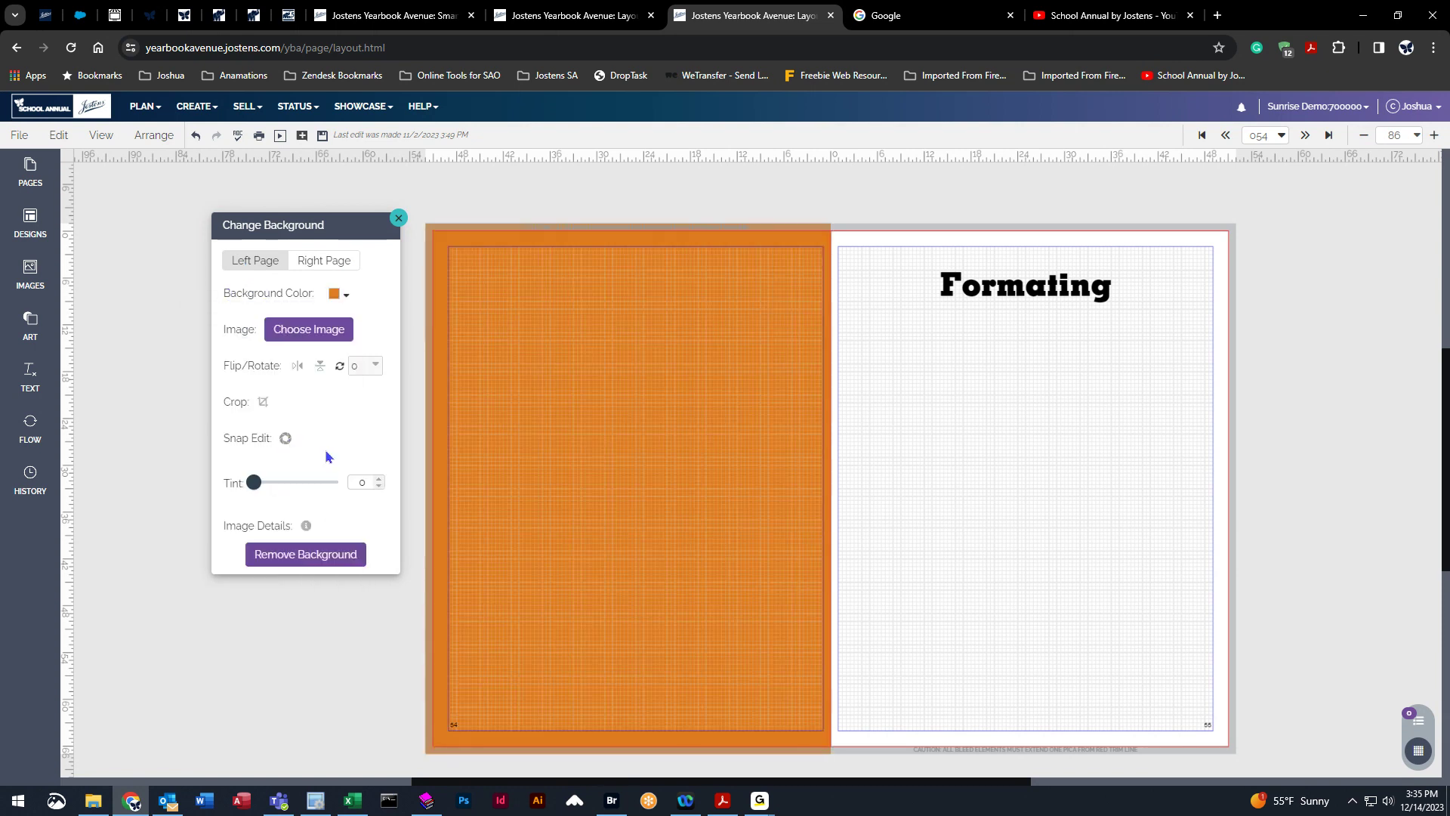
click(348, 295)
click(262, 569)
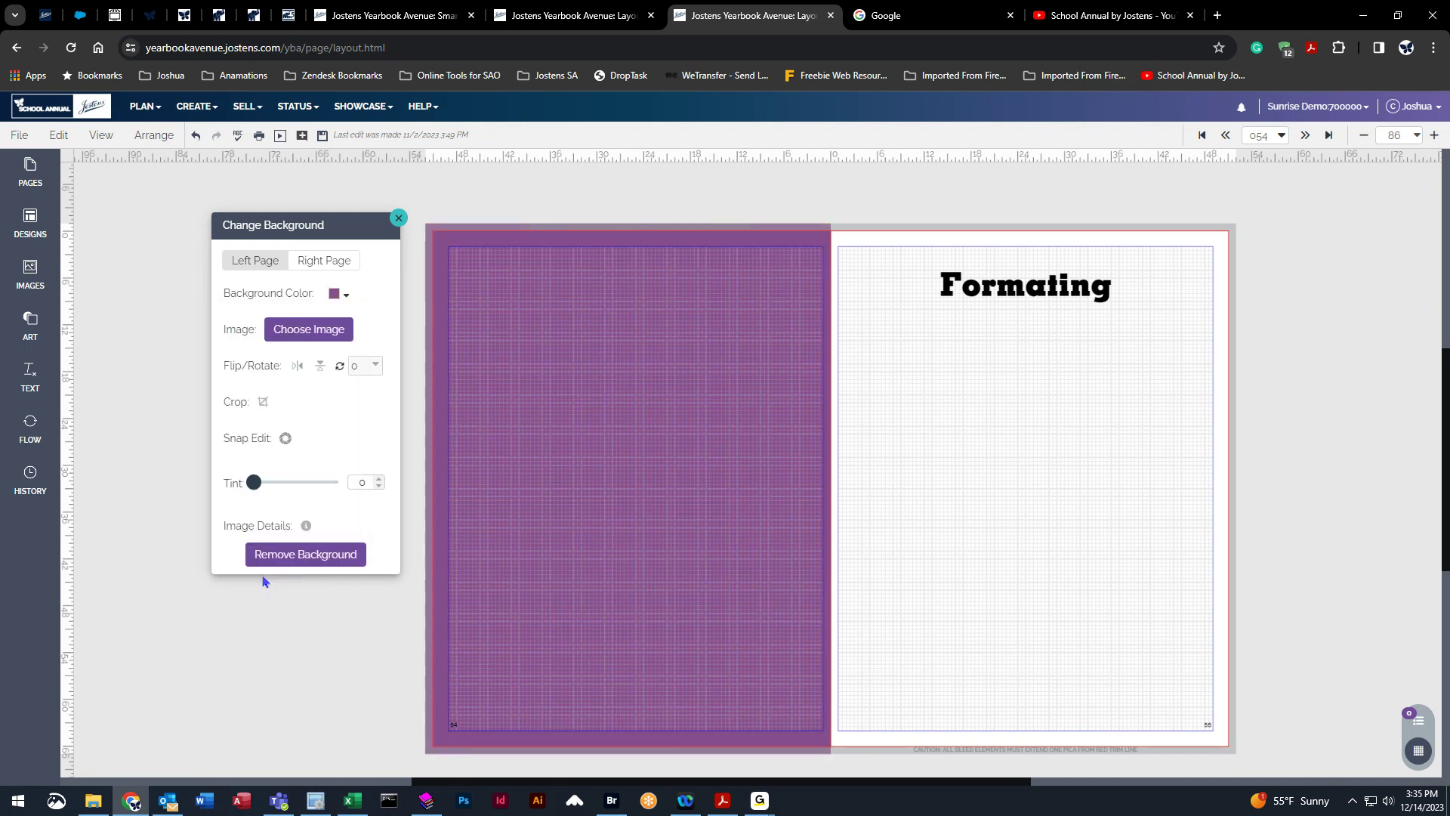
click(347, 294)
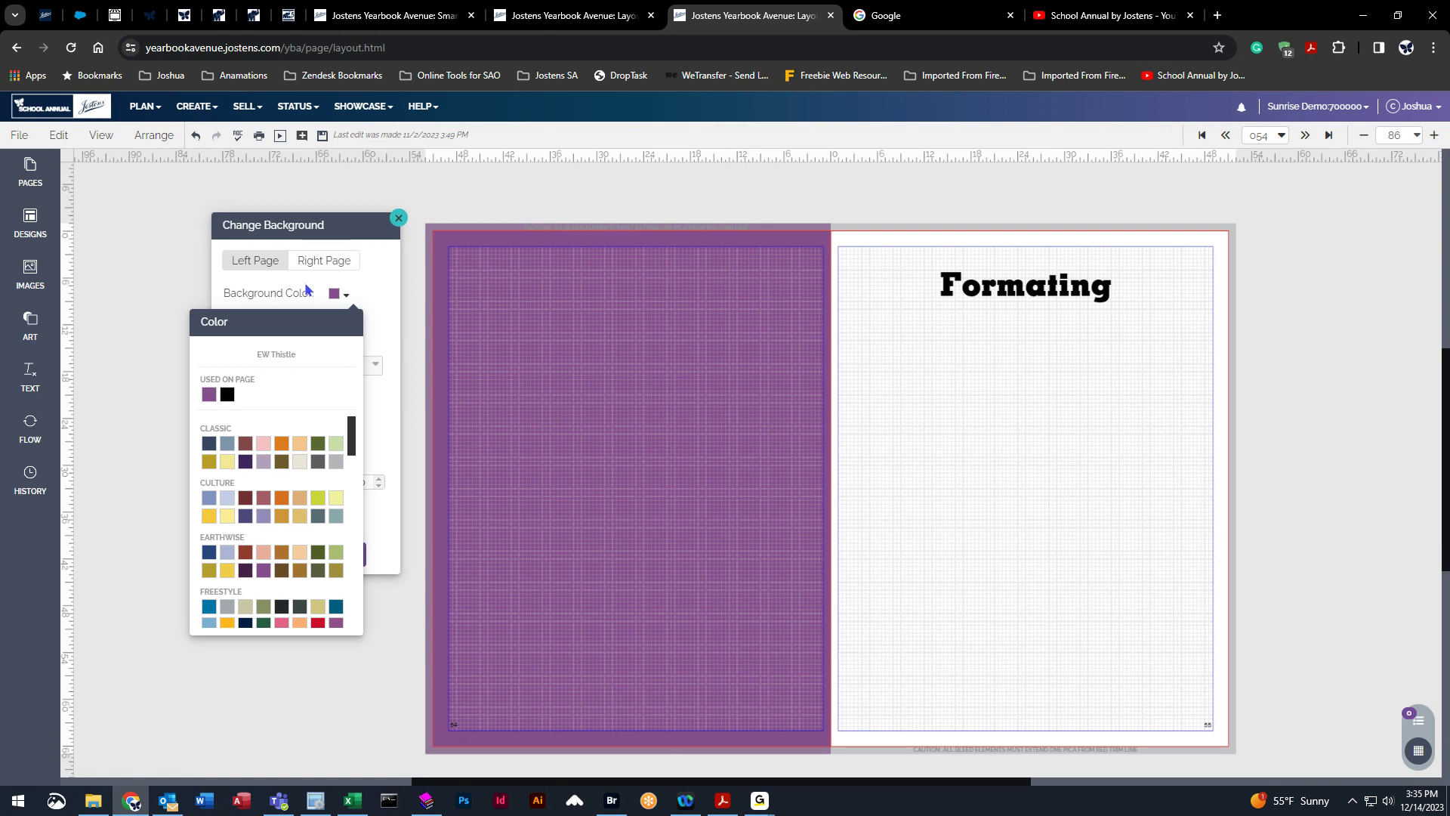
click(349, 299)
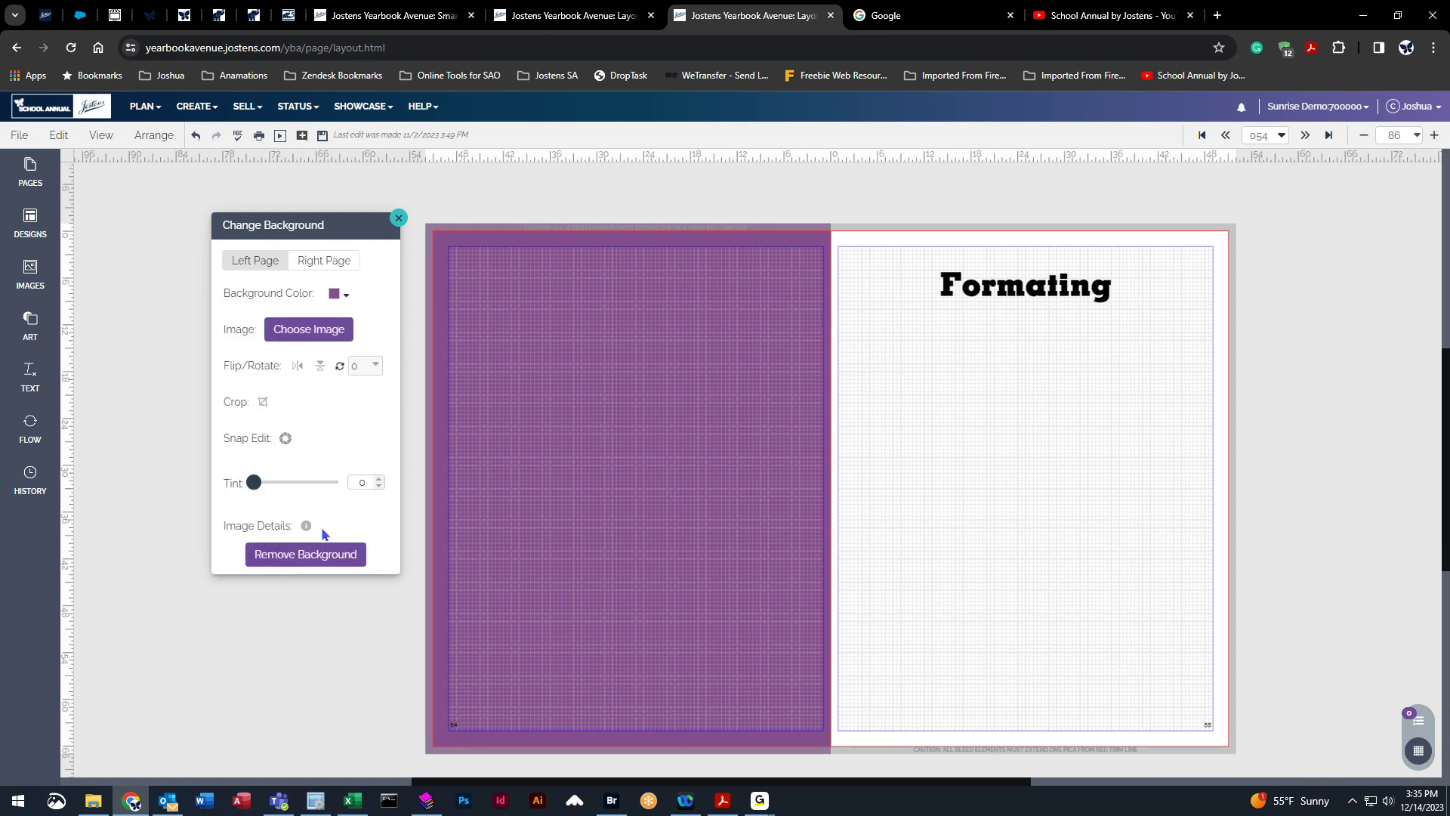
click(300, 556)
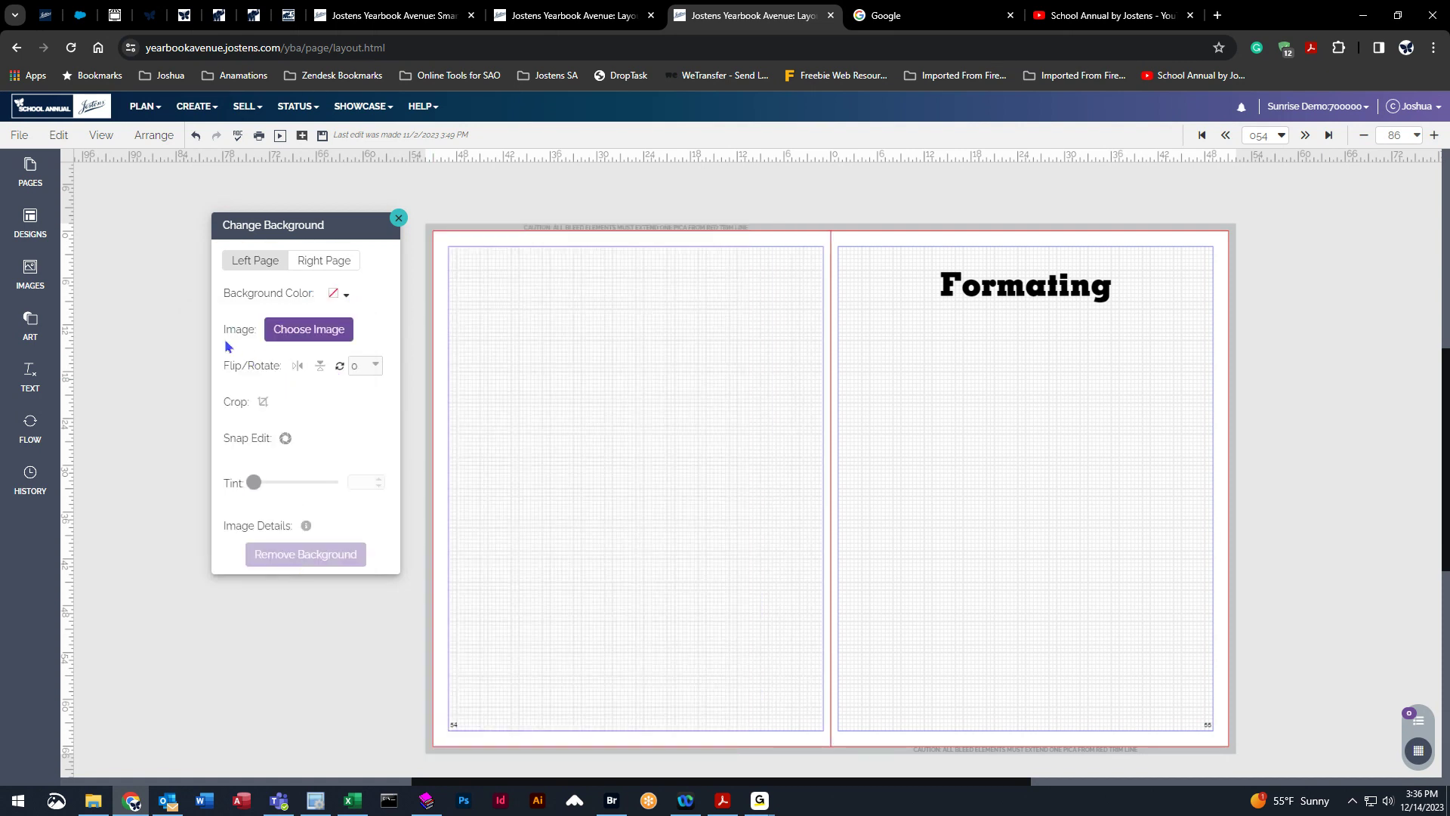
Open the background image picker for the left page and filter it to the Chalk Talk theme.
click(314, 335)
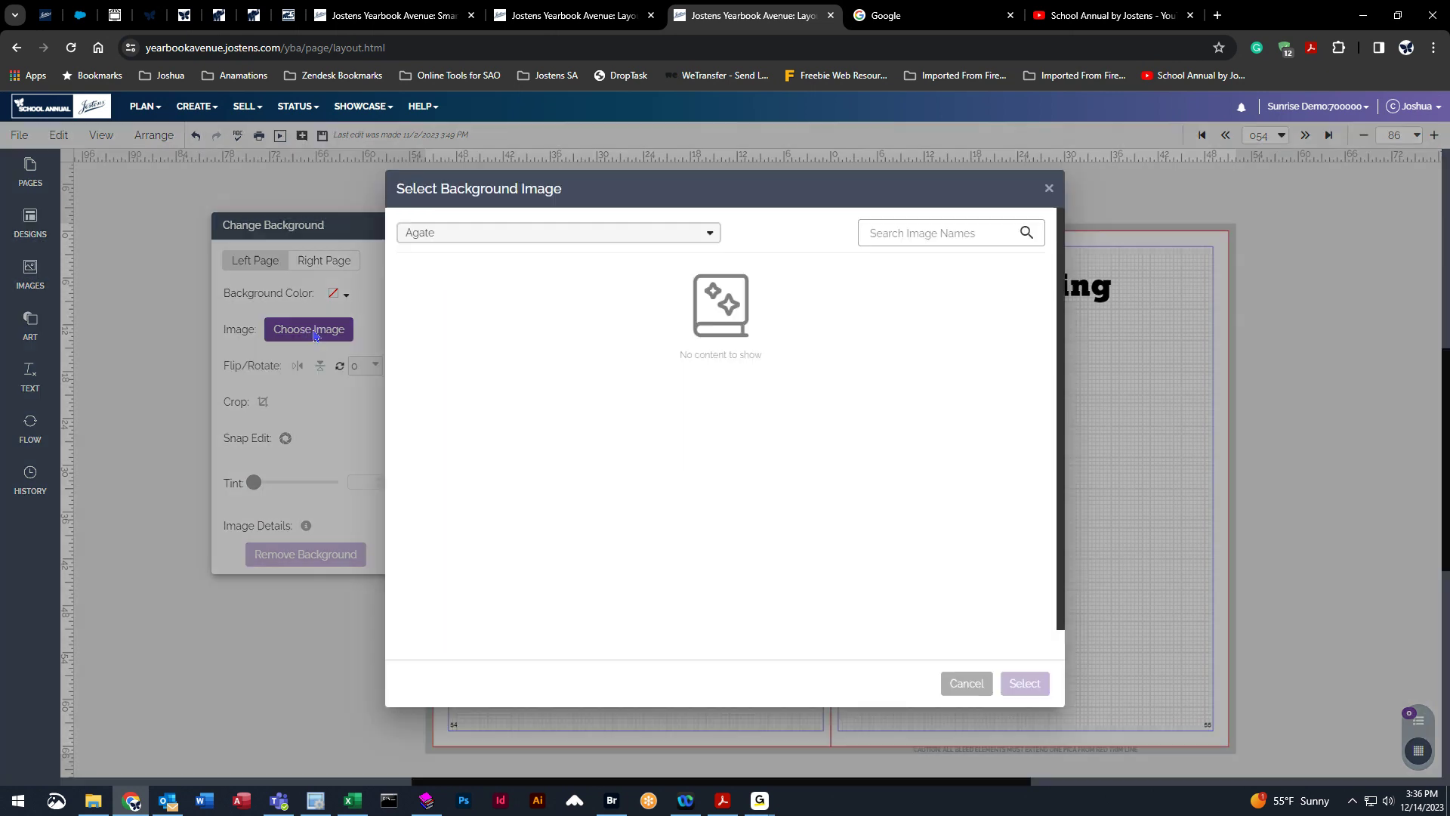
click(448, 278)
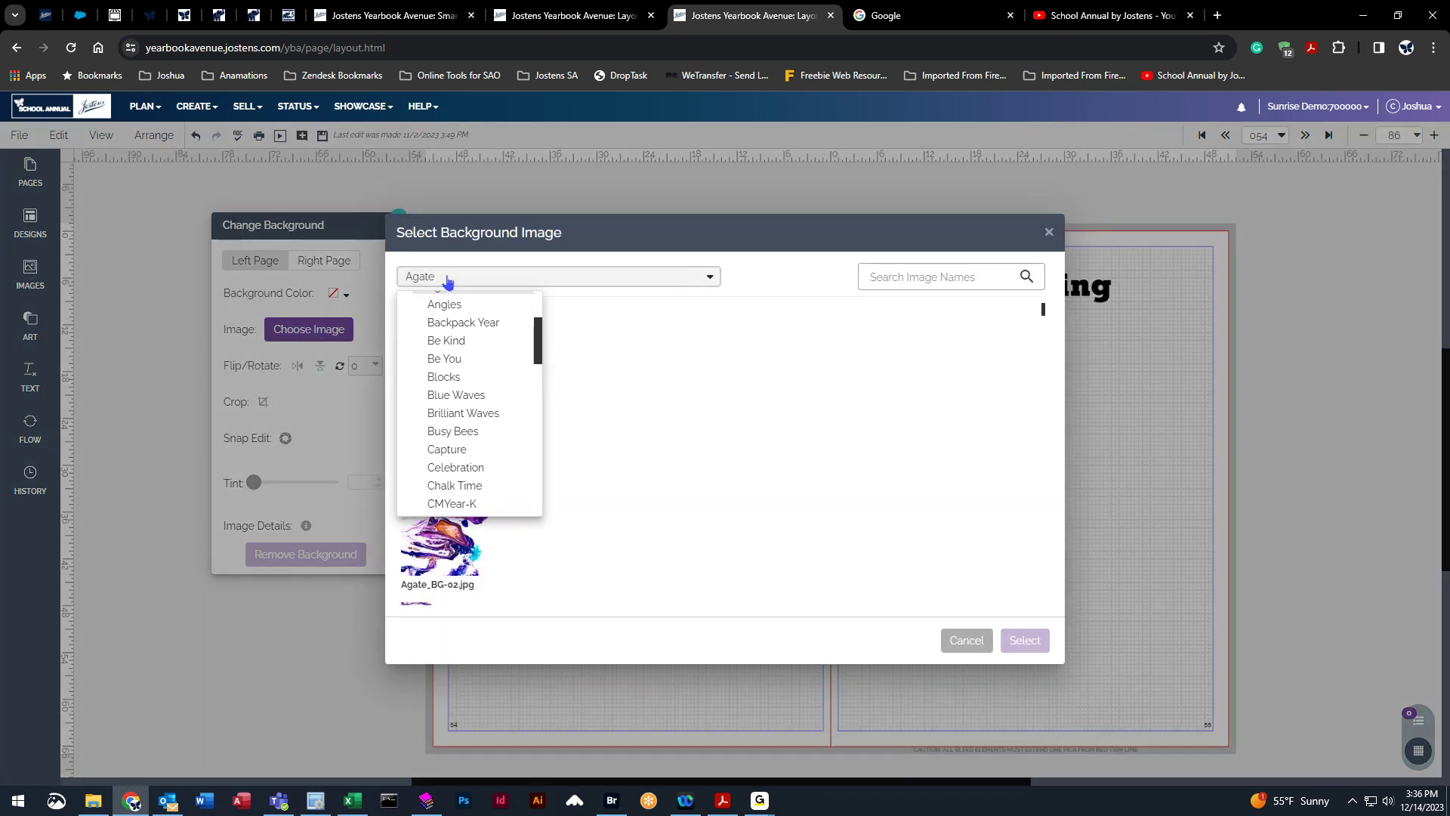
scroll(446, 332, up, 2)
click(446, 327)
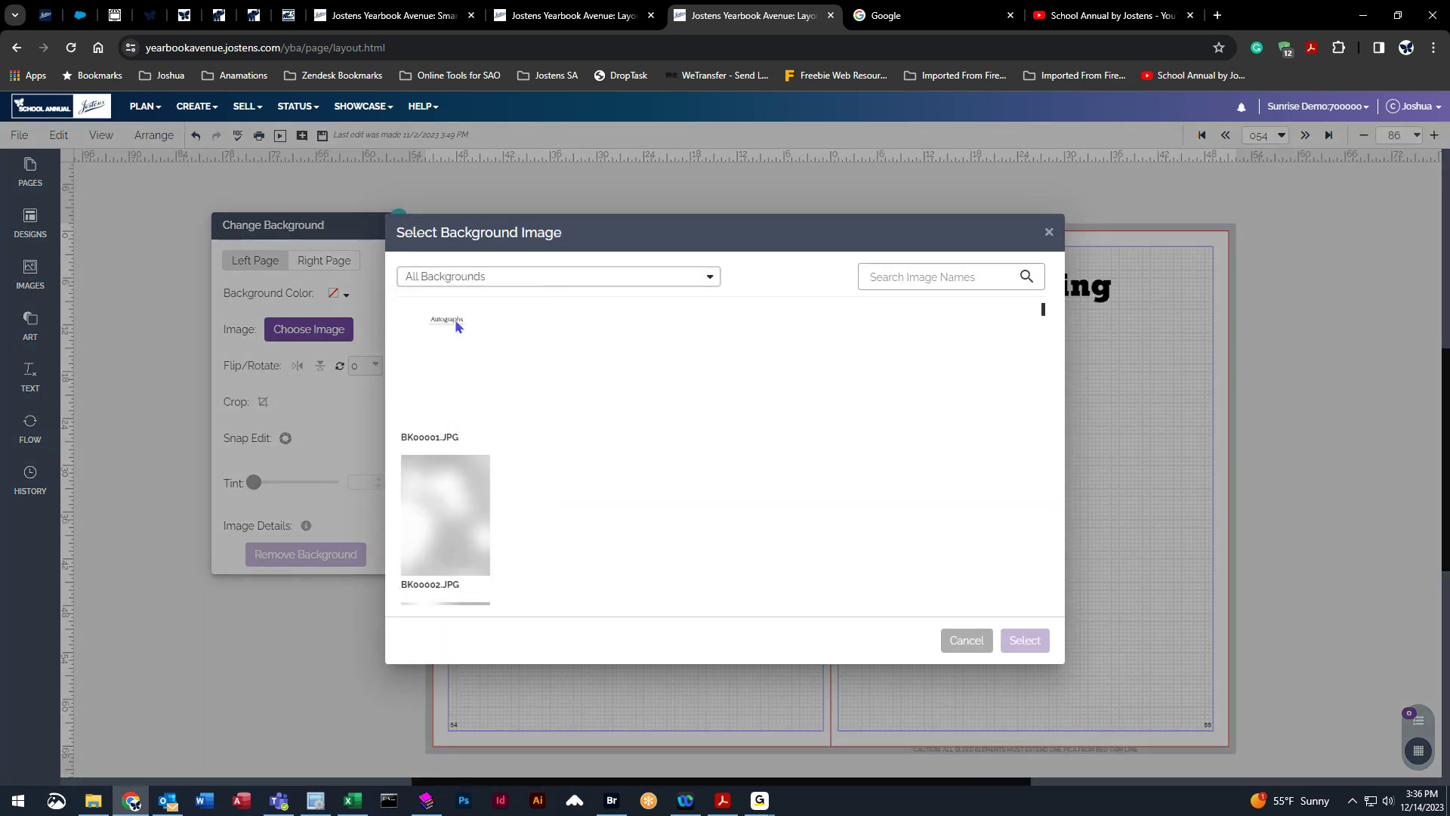
drag(1043, 310, 1046, 352)
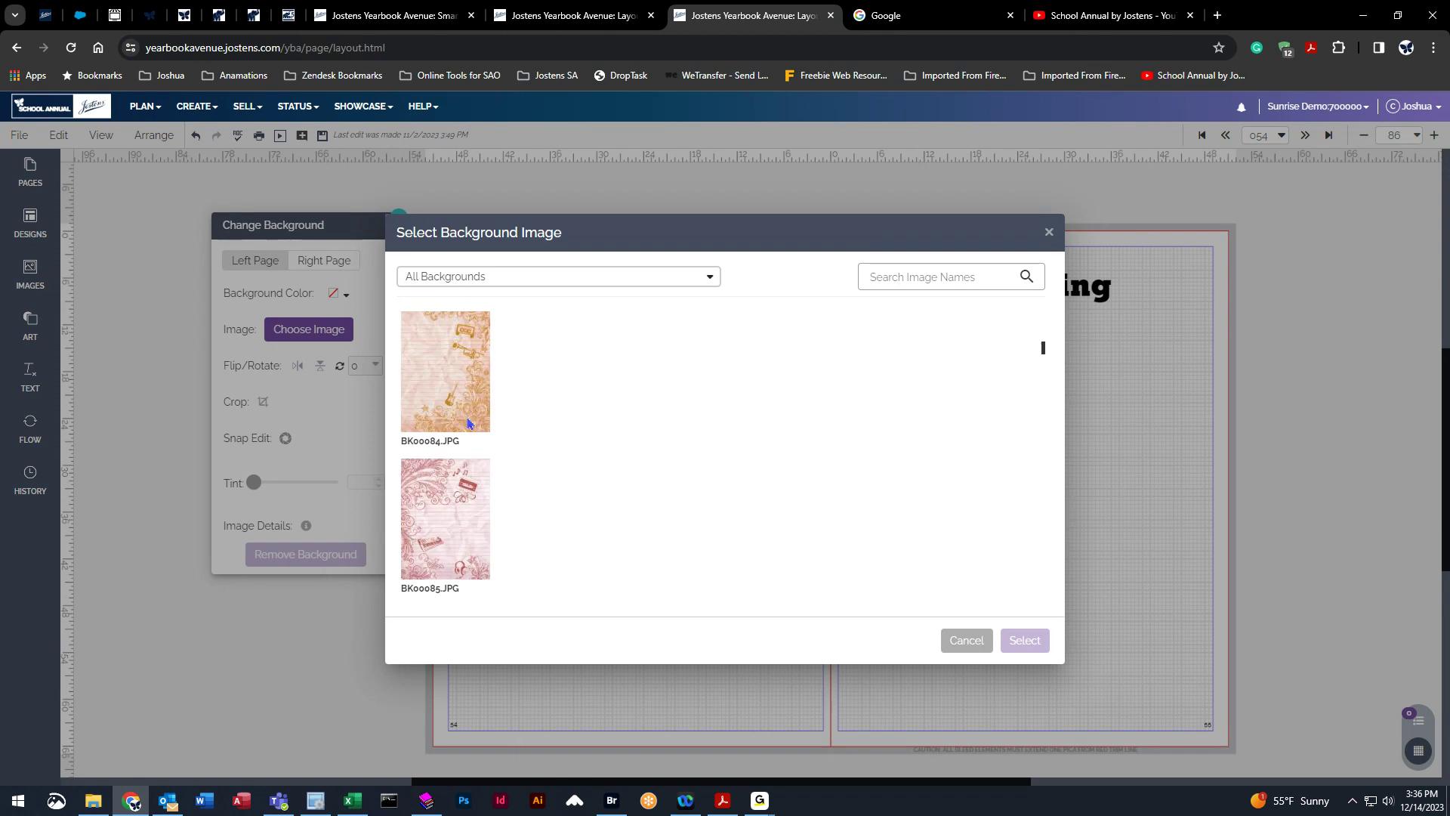
click(456, 361)
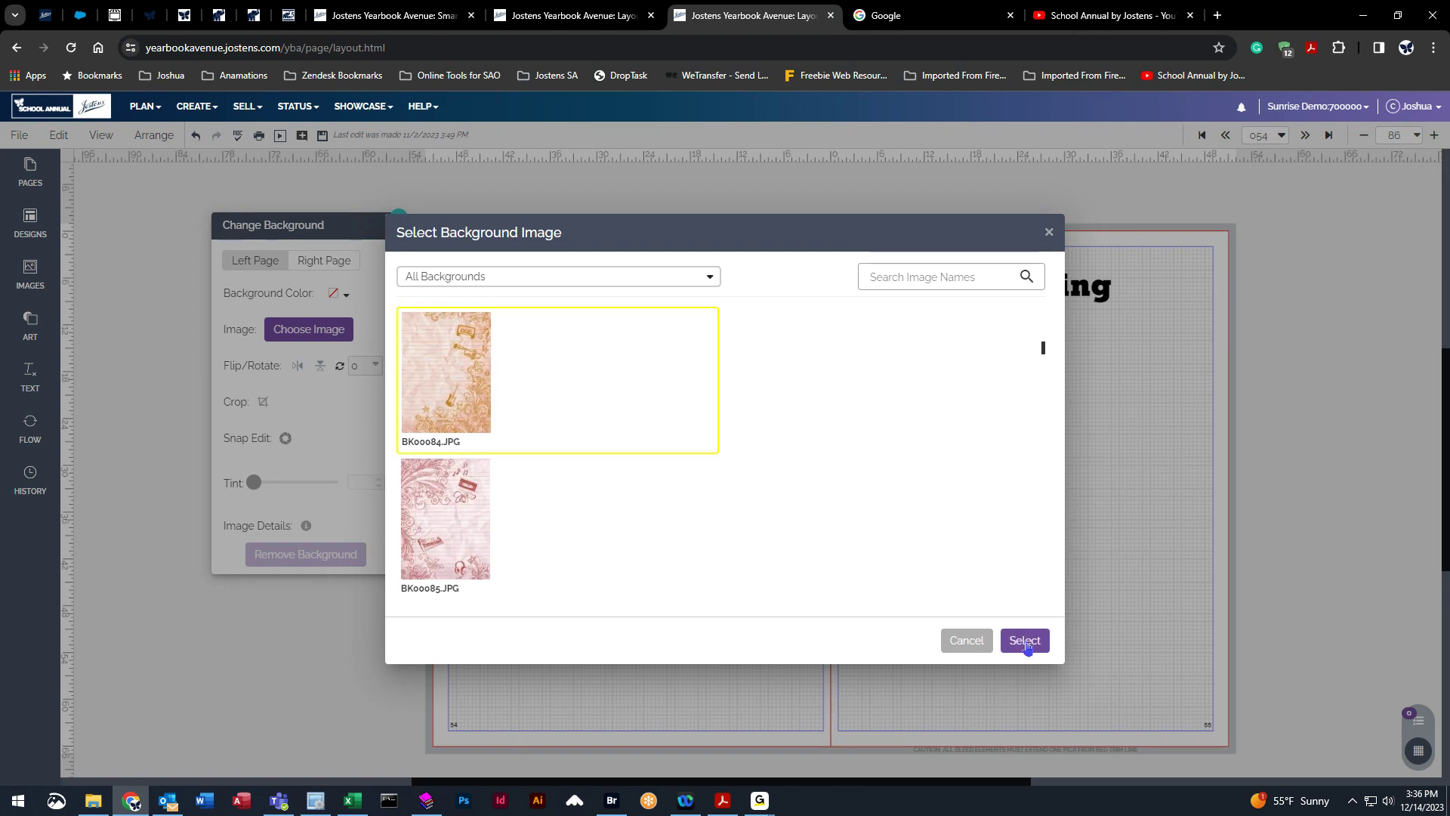
click(446, 278)
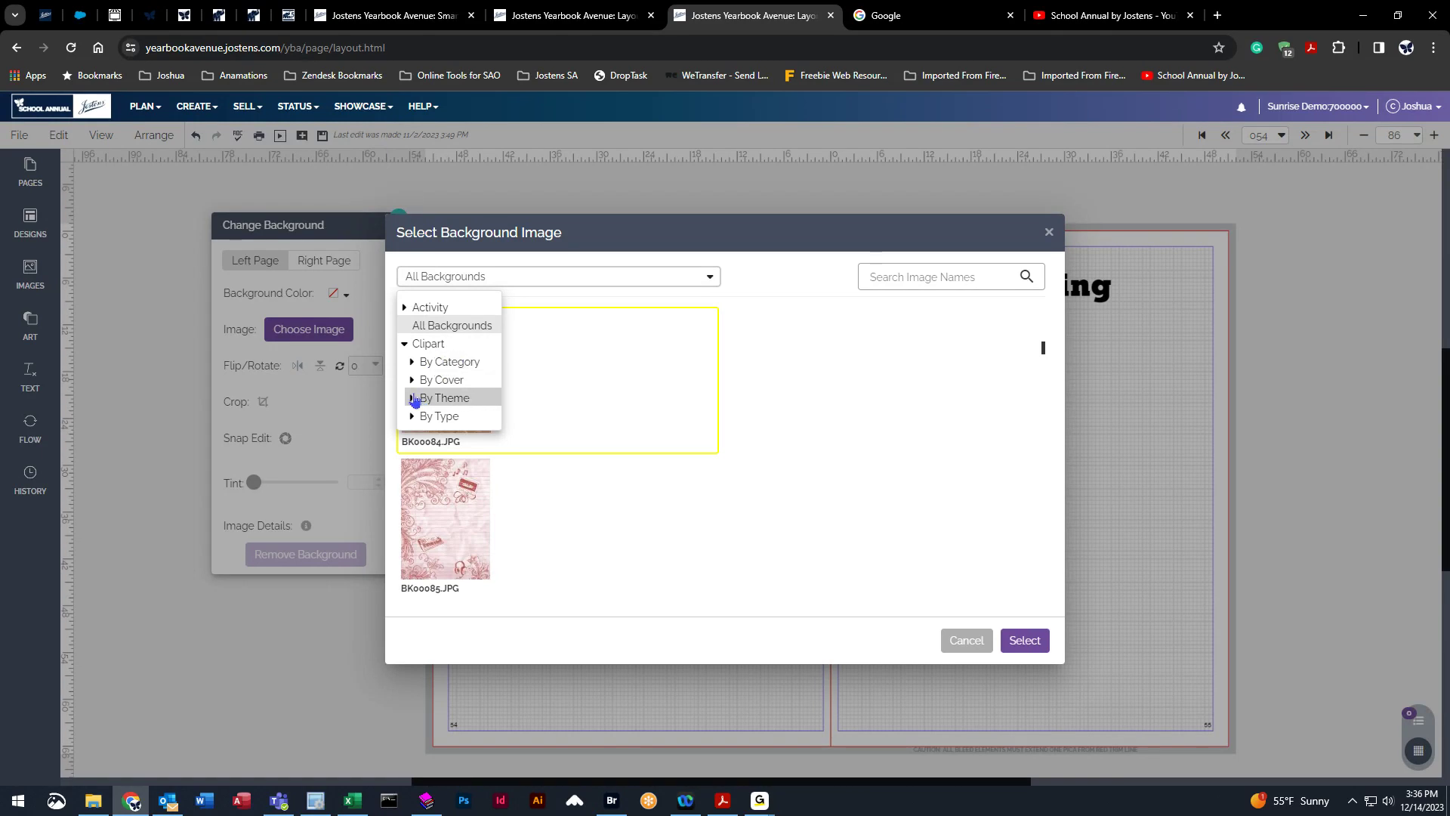
click(423, 399)
click(447, 236)
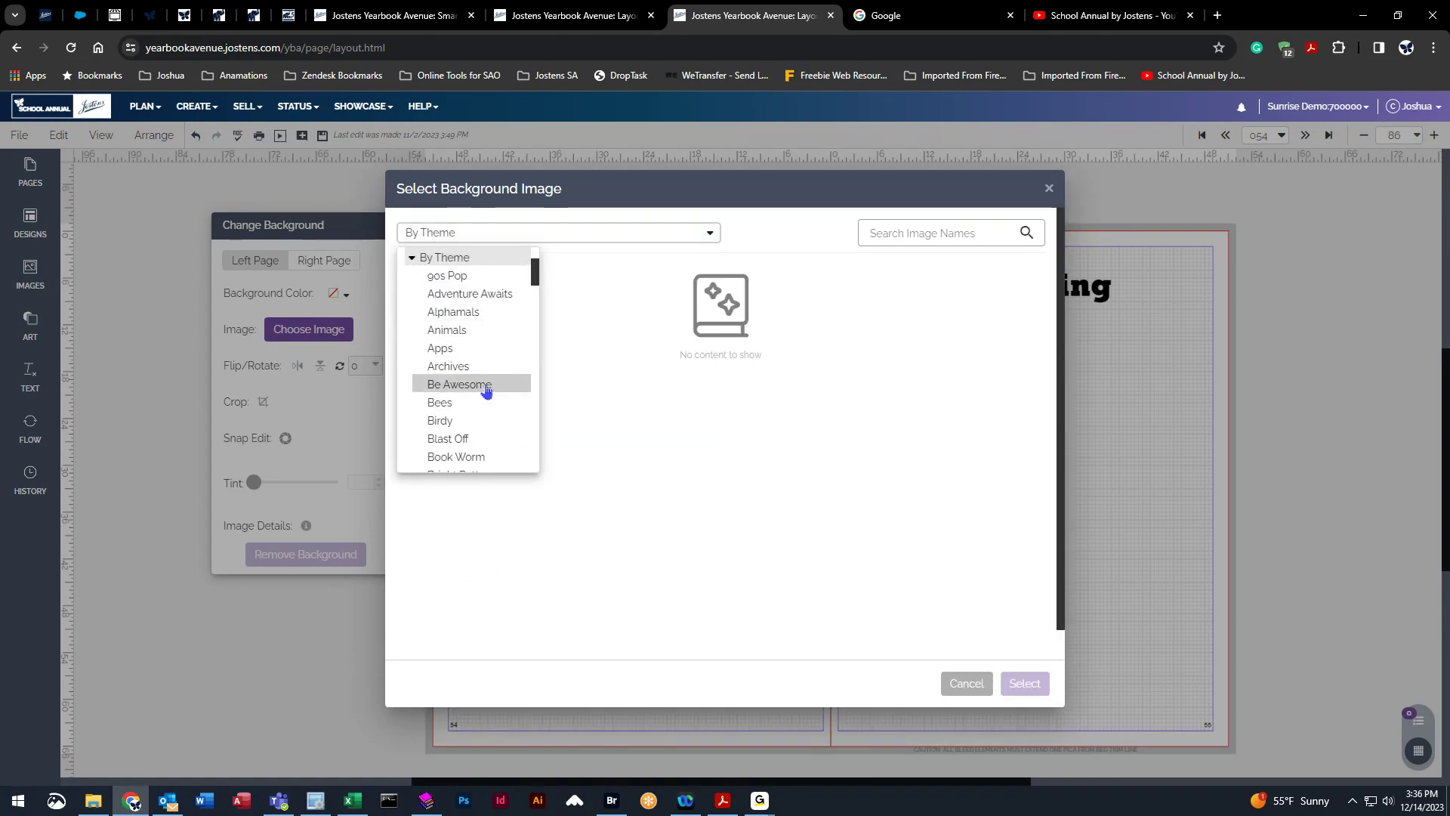
scroll(487, 389, down, 2)
click(476, 361)
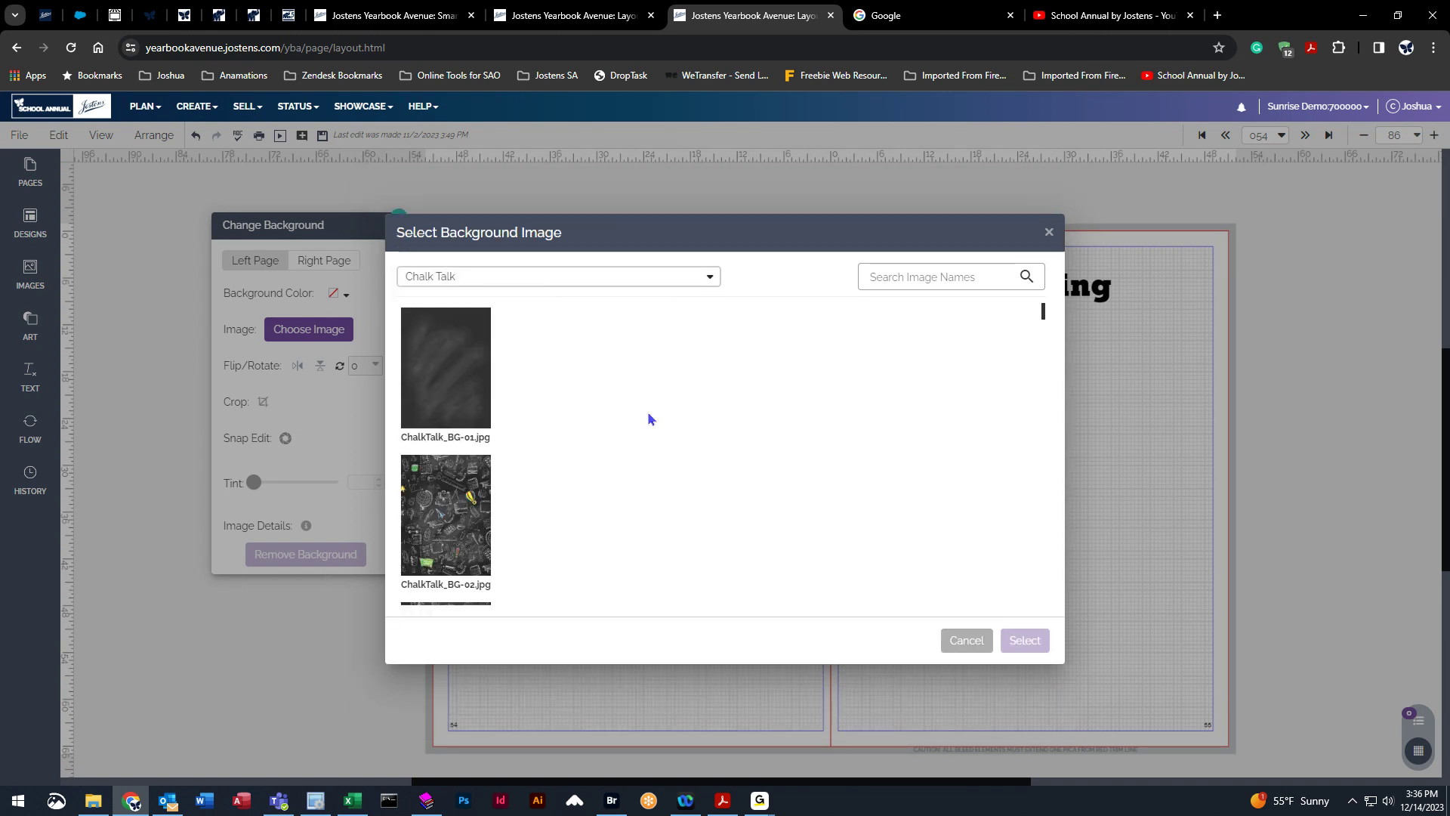
Set the ChalkTalk_CA-02.tif hot air balloon image as the left page background.
scroll(557, 475, down, 6)
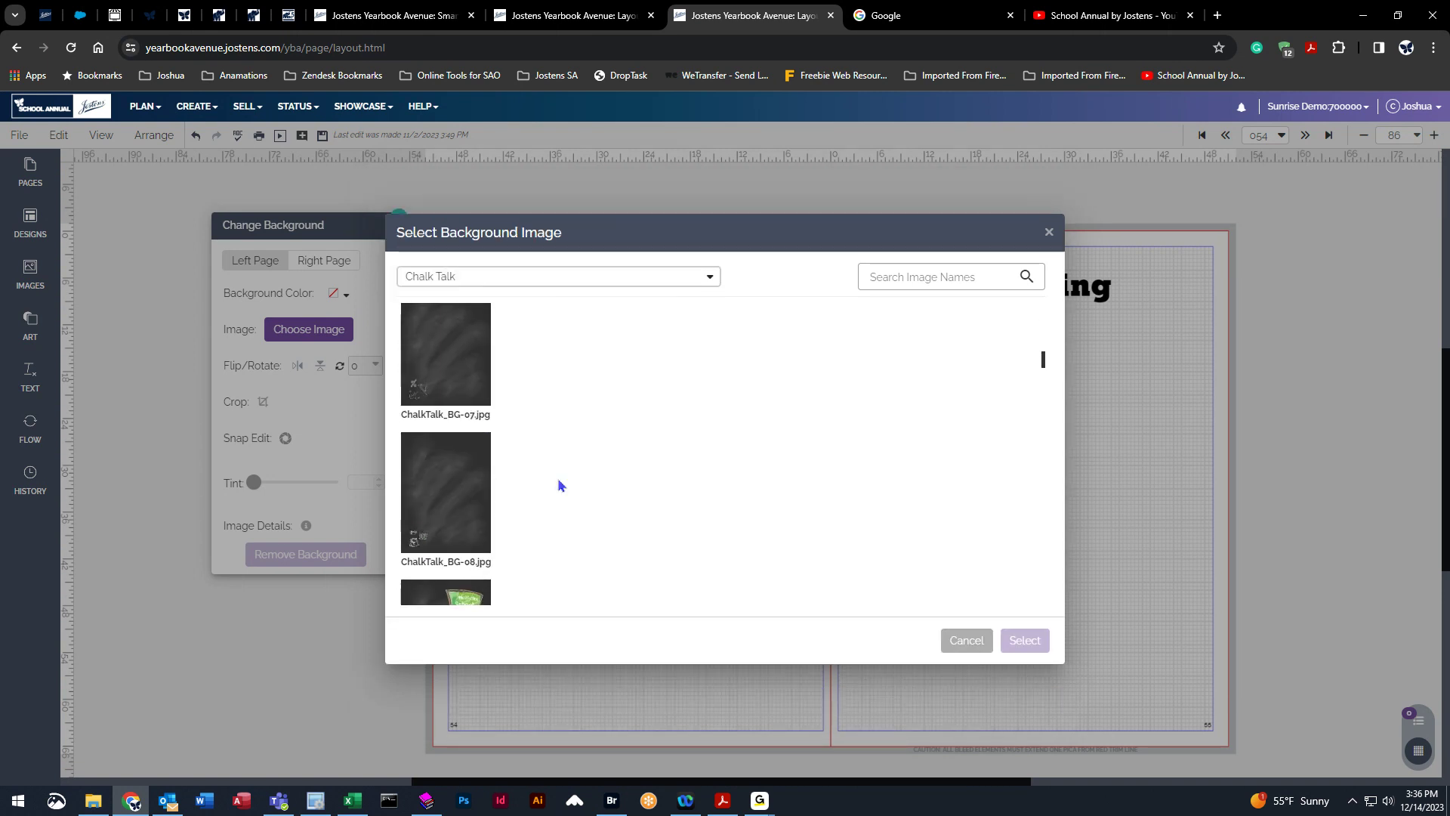
scroll(559, 484, down, 1)
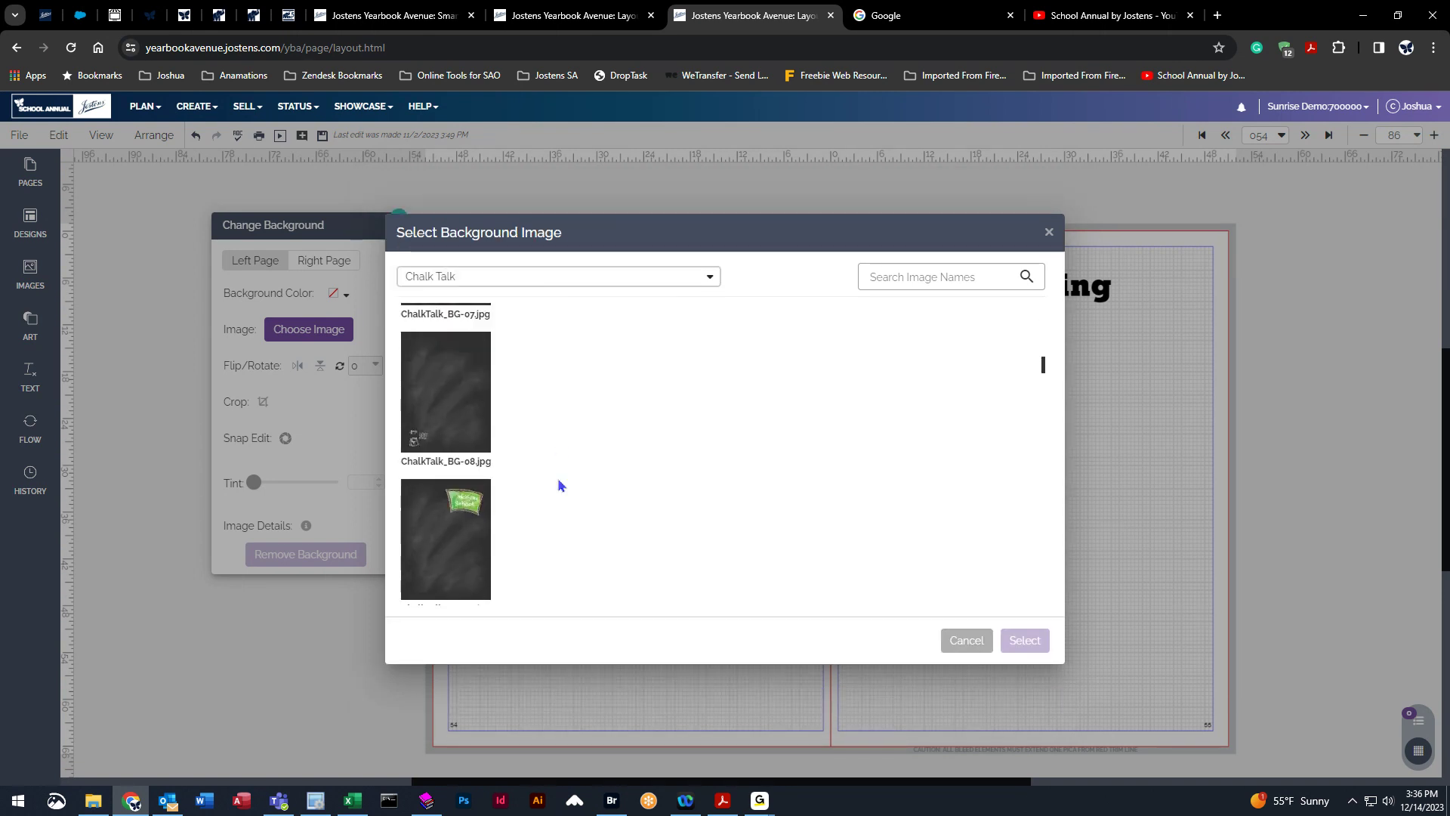
click(433, 369)
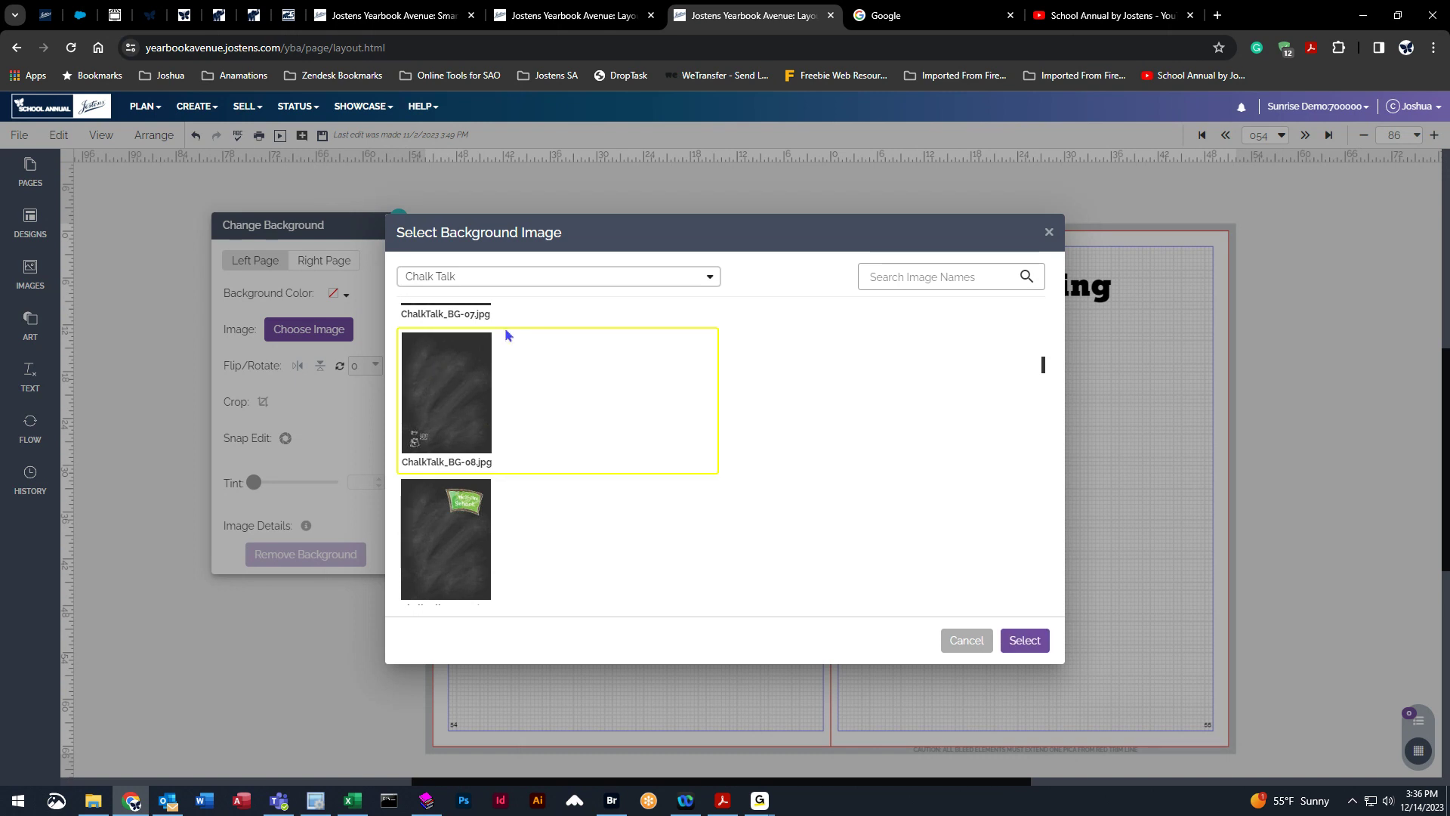
scroll(1028, 379, down, 3)
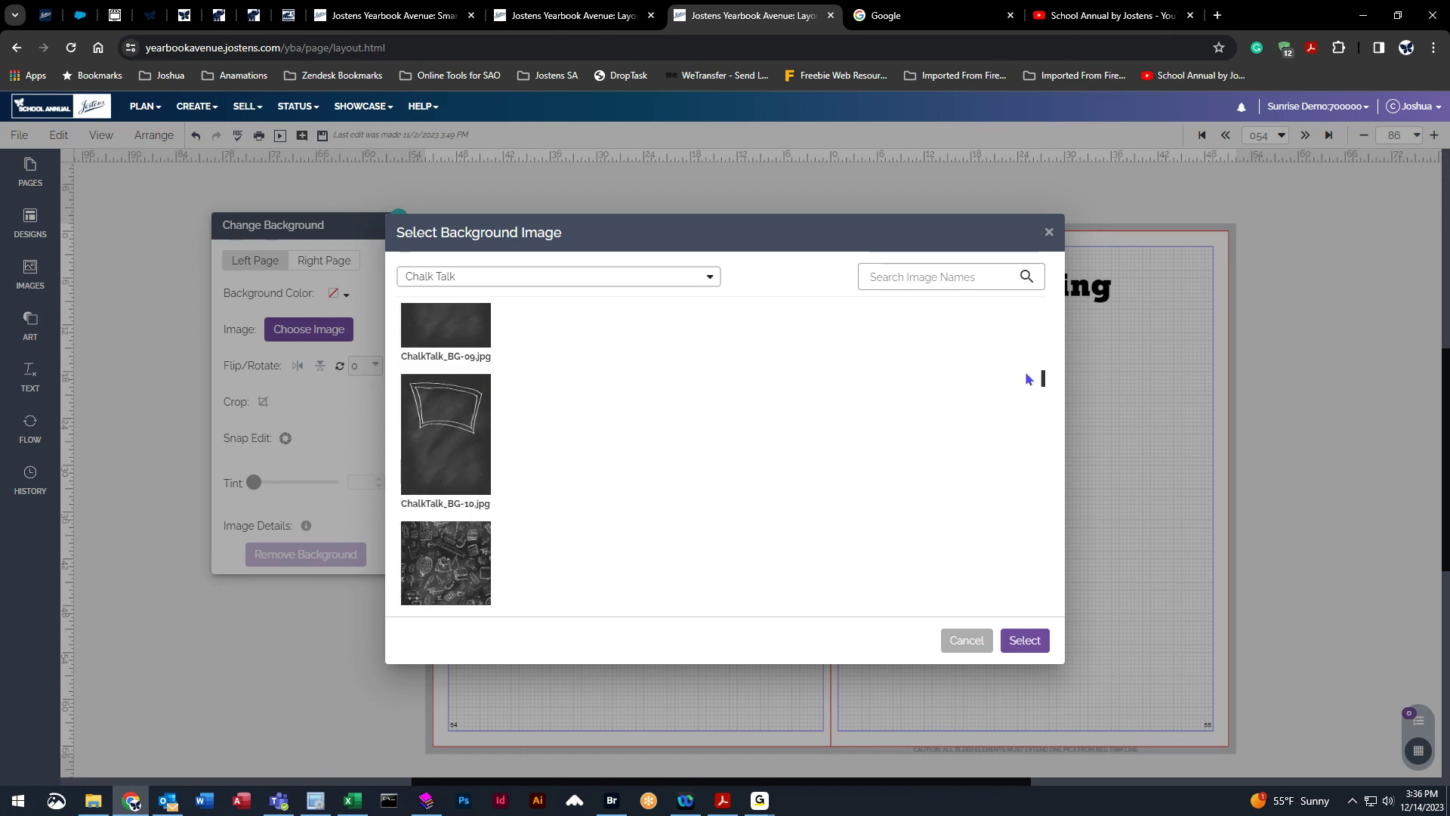
scroll(1043, 381, down, 5)
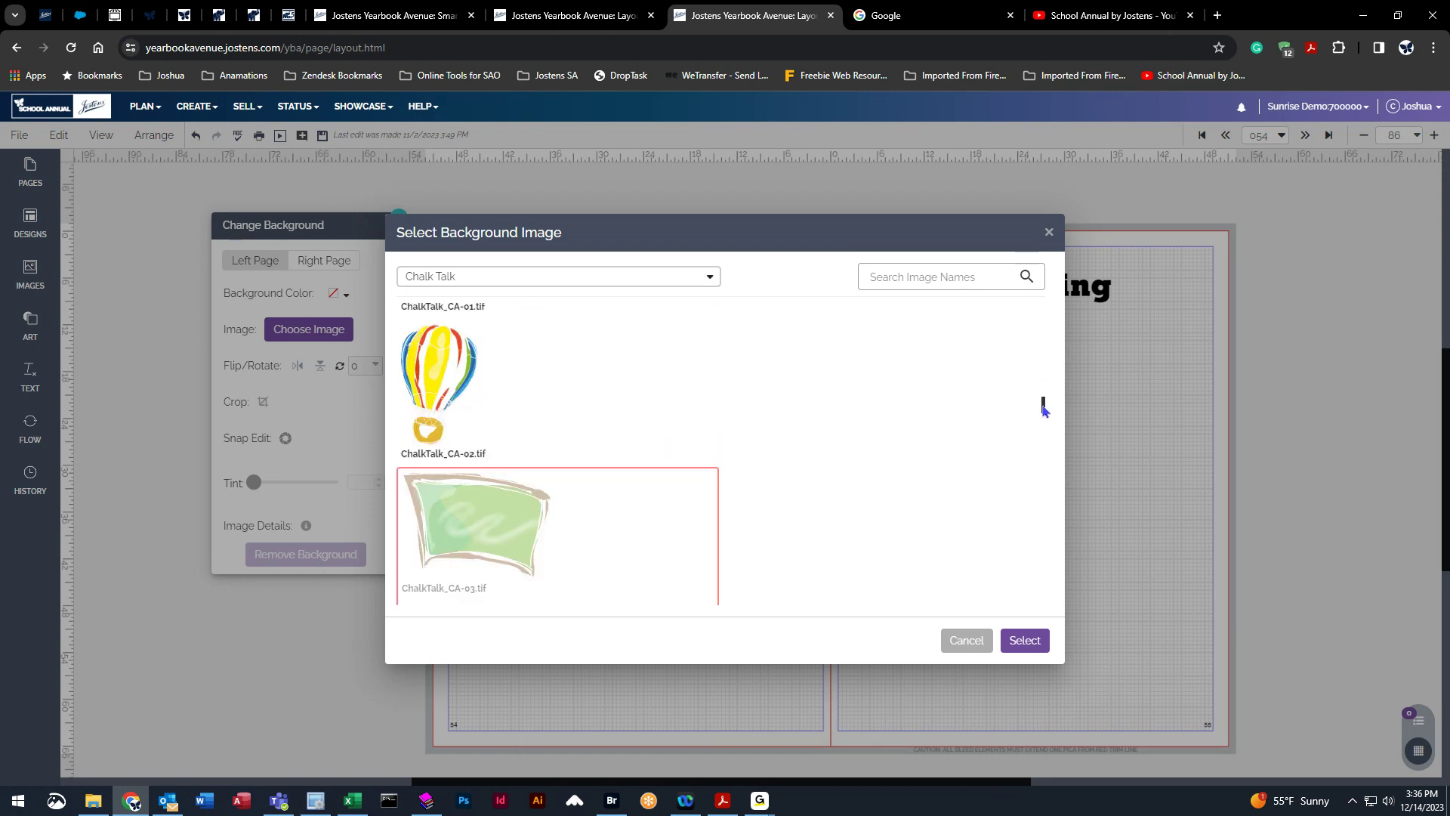
scroll(502, 401, down, 1)
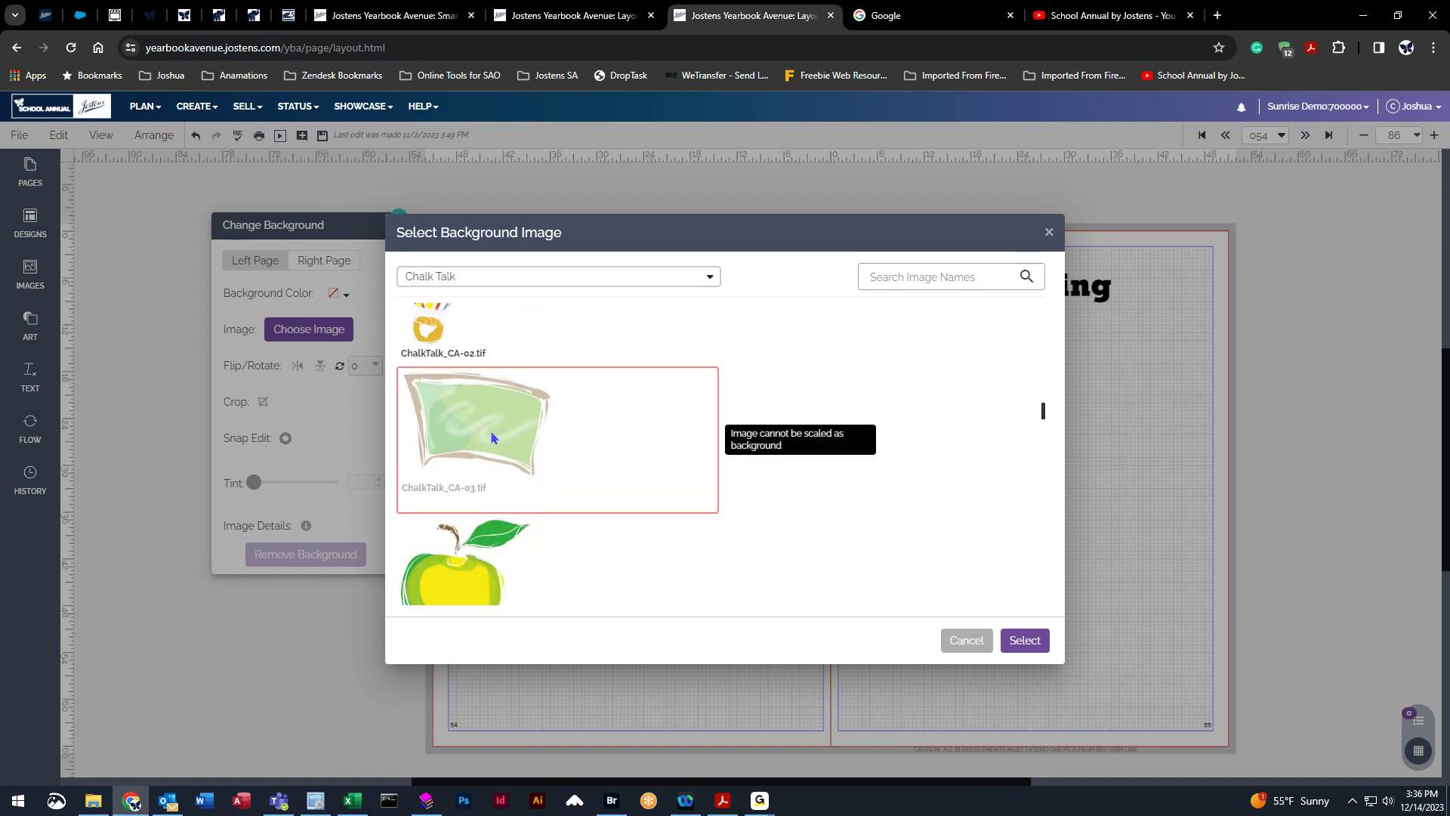
scroll(518, 476, up, 3)
scroll(518, 476, down, 2)
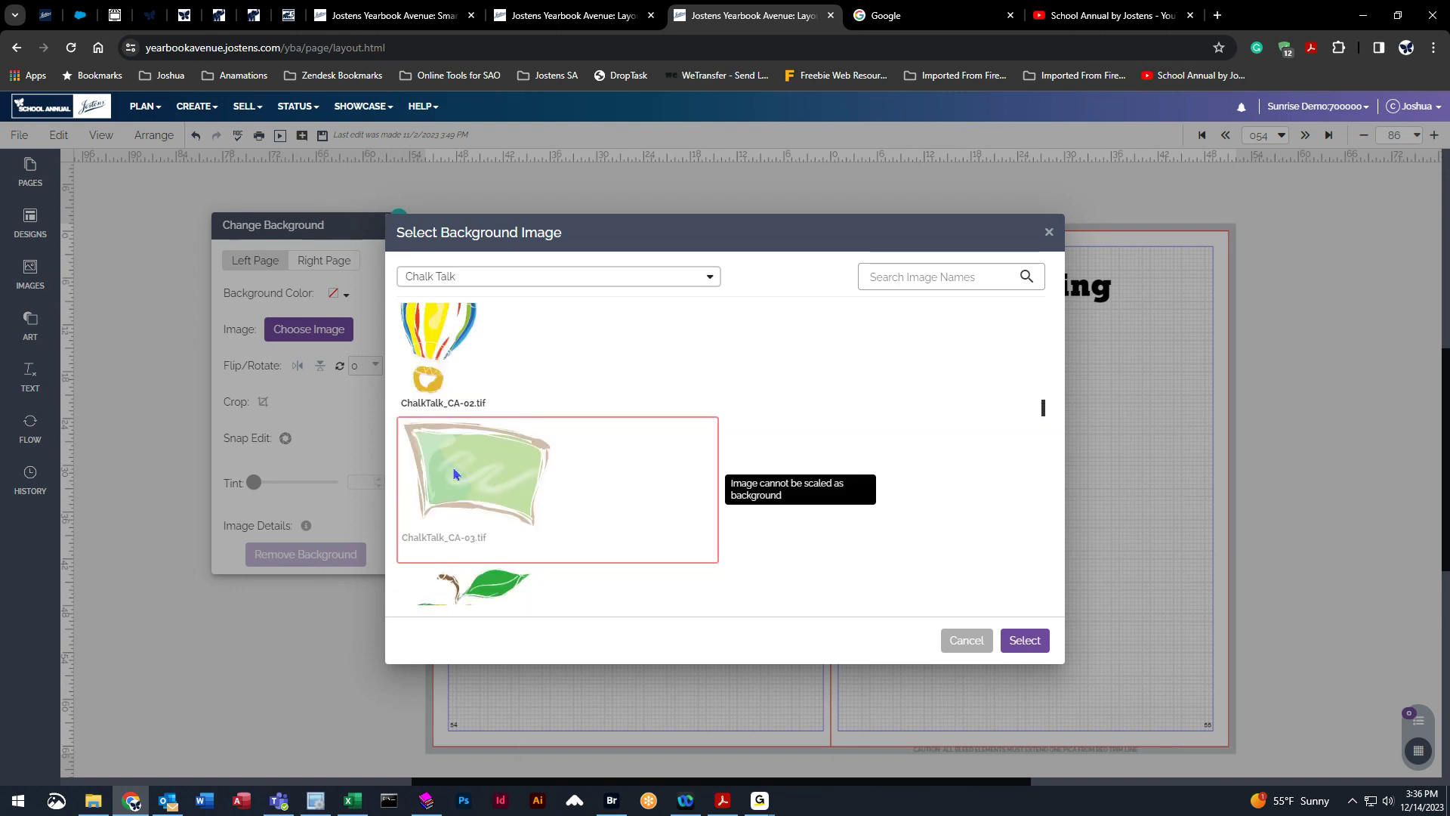
scroll(506, 483, up, 1)
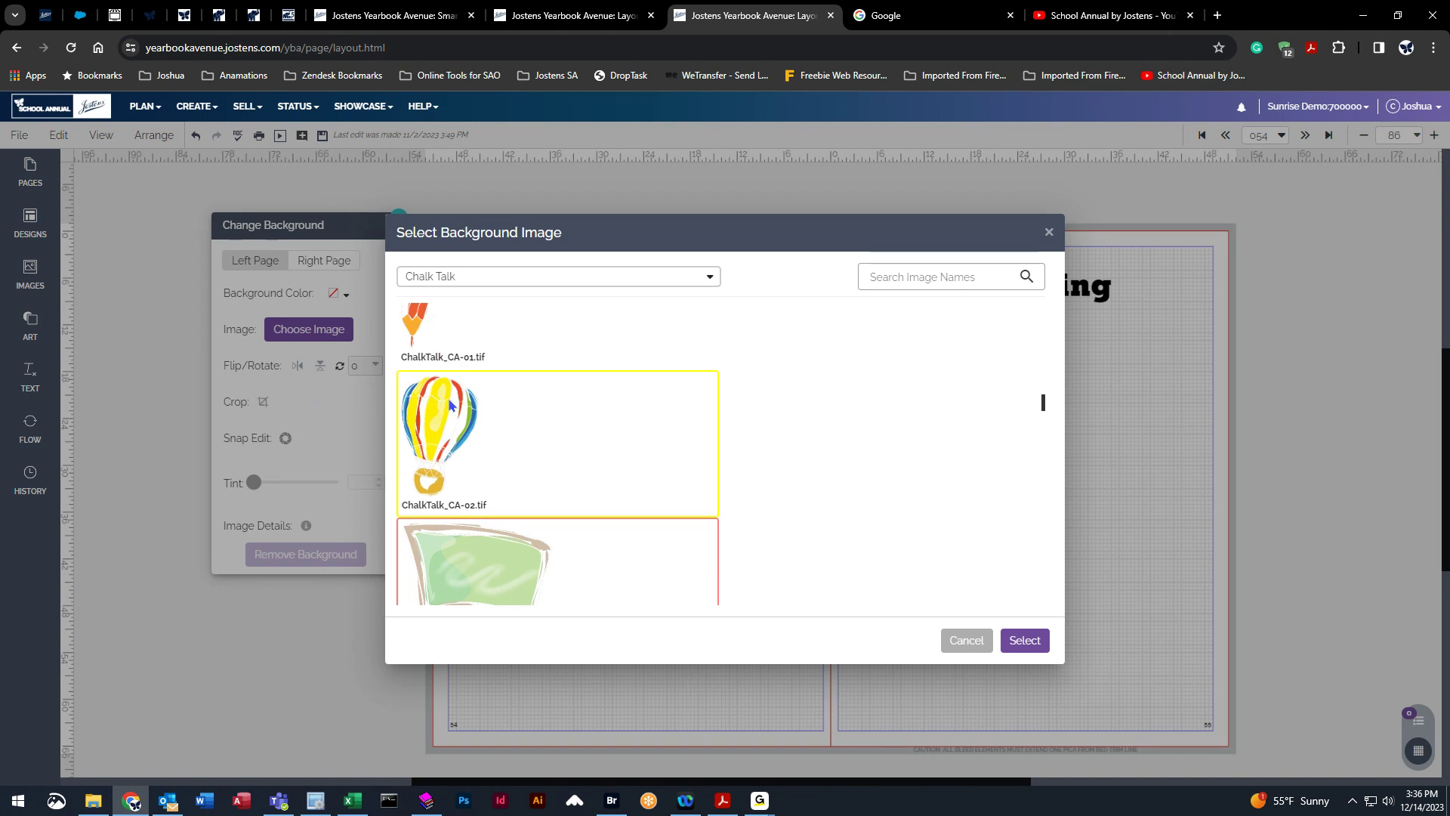
click(1032, 643)
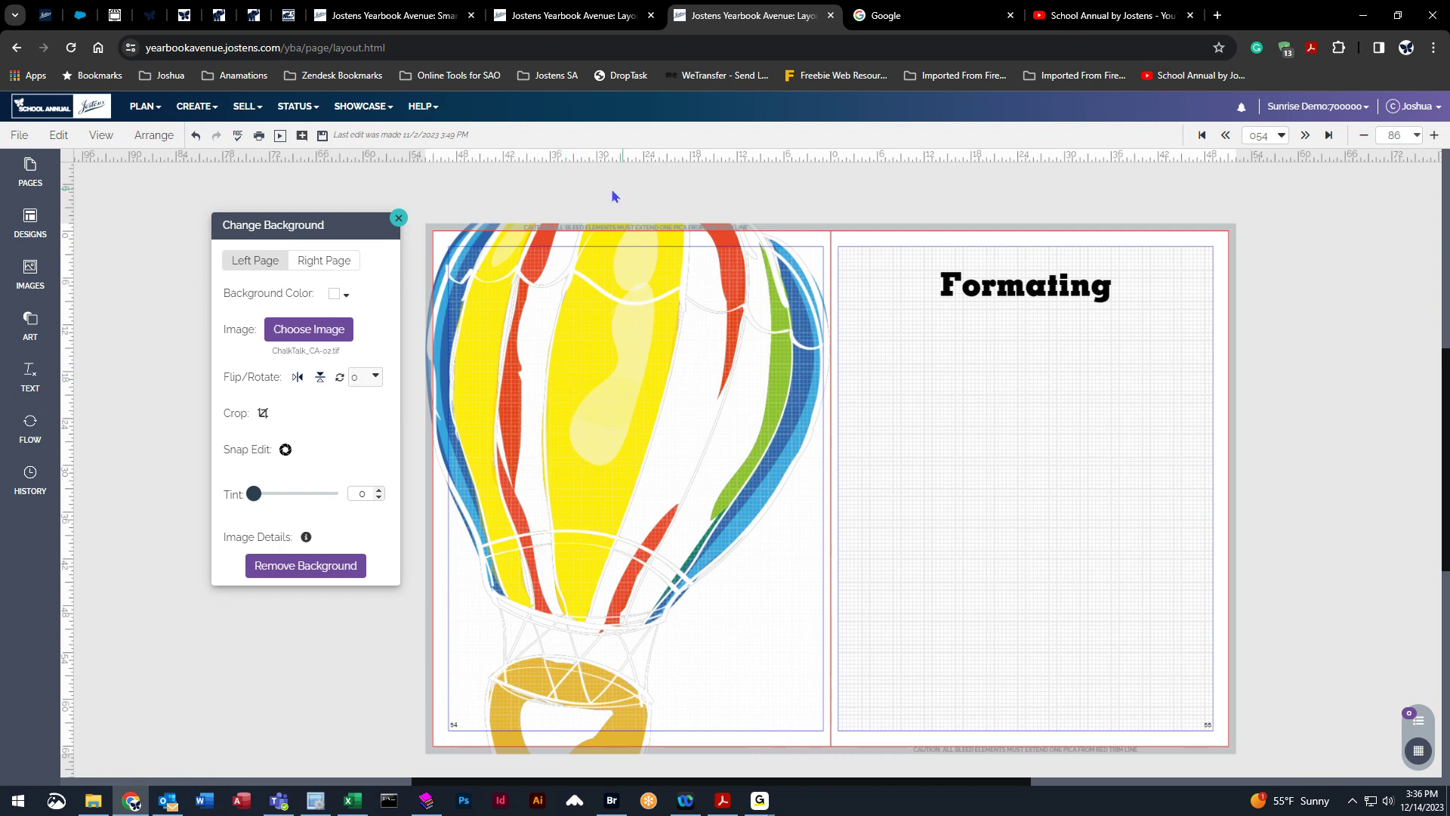
Replace the left page background with ChalkTalk_BG-01.jpg.
right_click(530, 332)
click(472, 338)
click(340, 332)
click(466, 352)
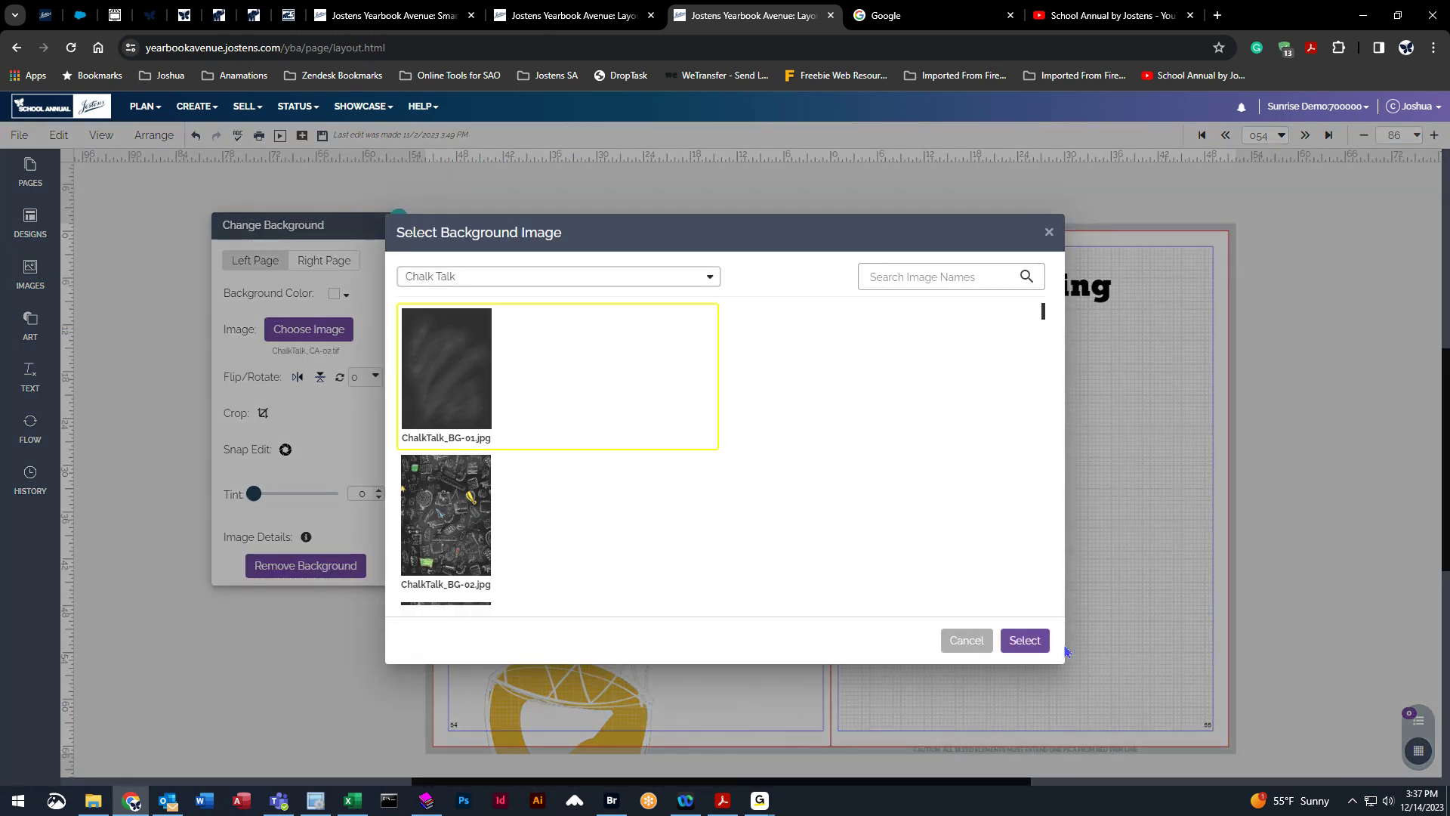
click(1031, 642)
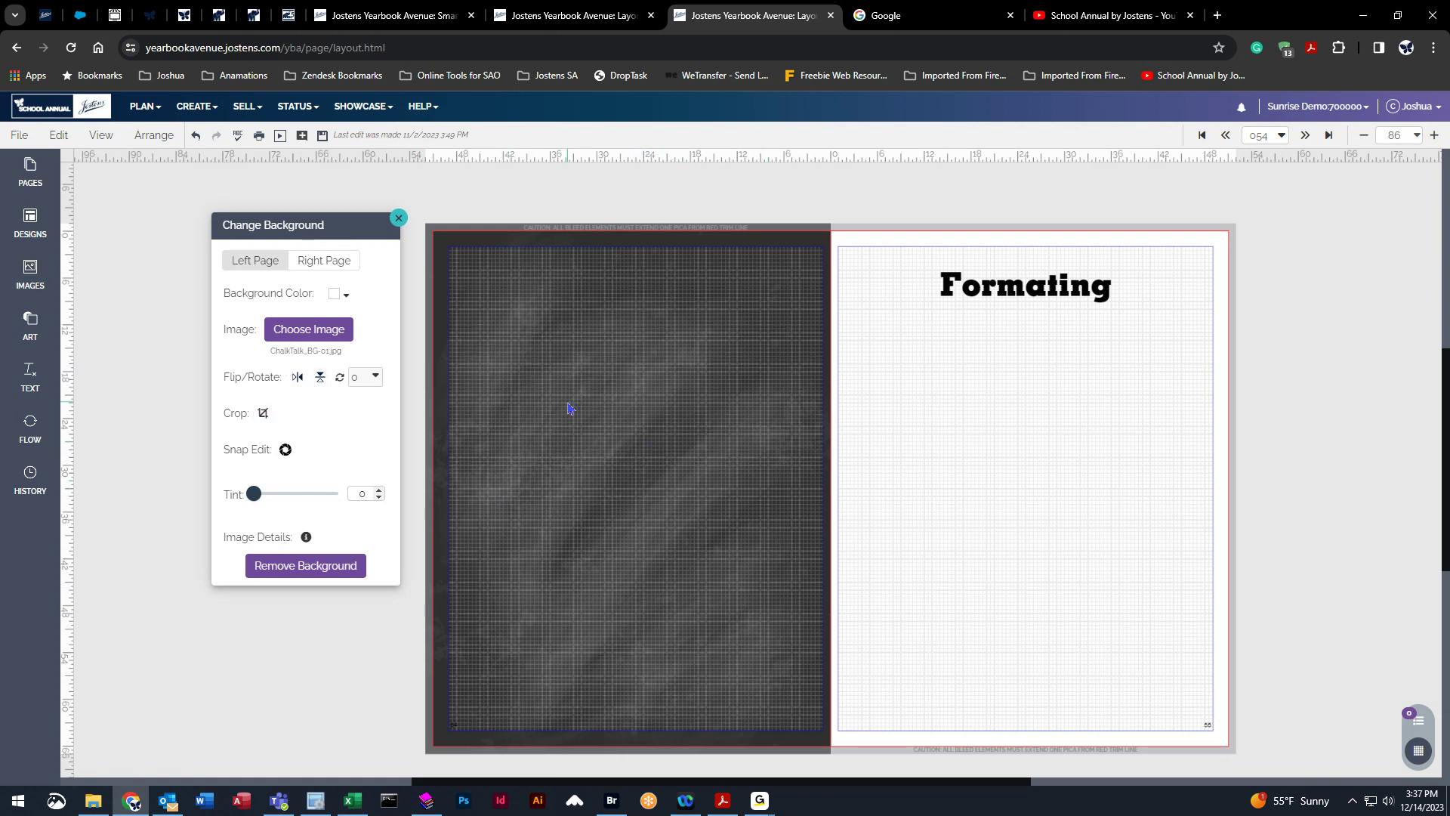
Replace the left page background with the ChalkTalk_CA-02.tif hot air balloon image.
click(307, 330)
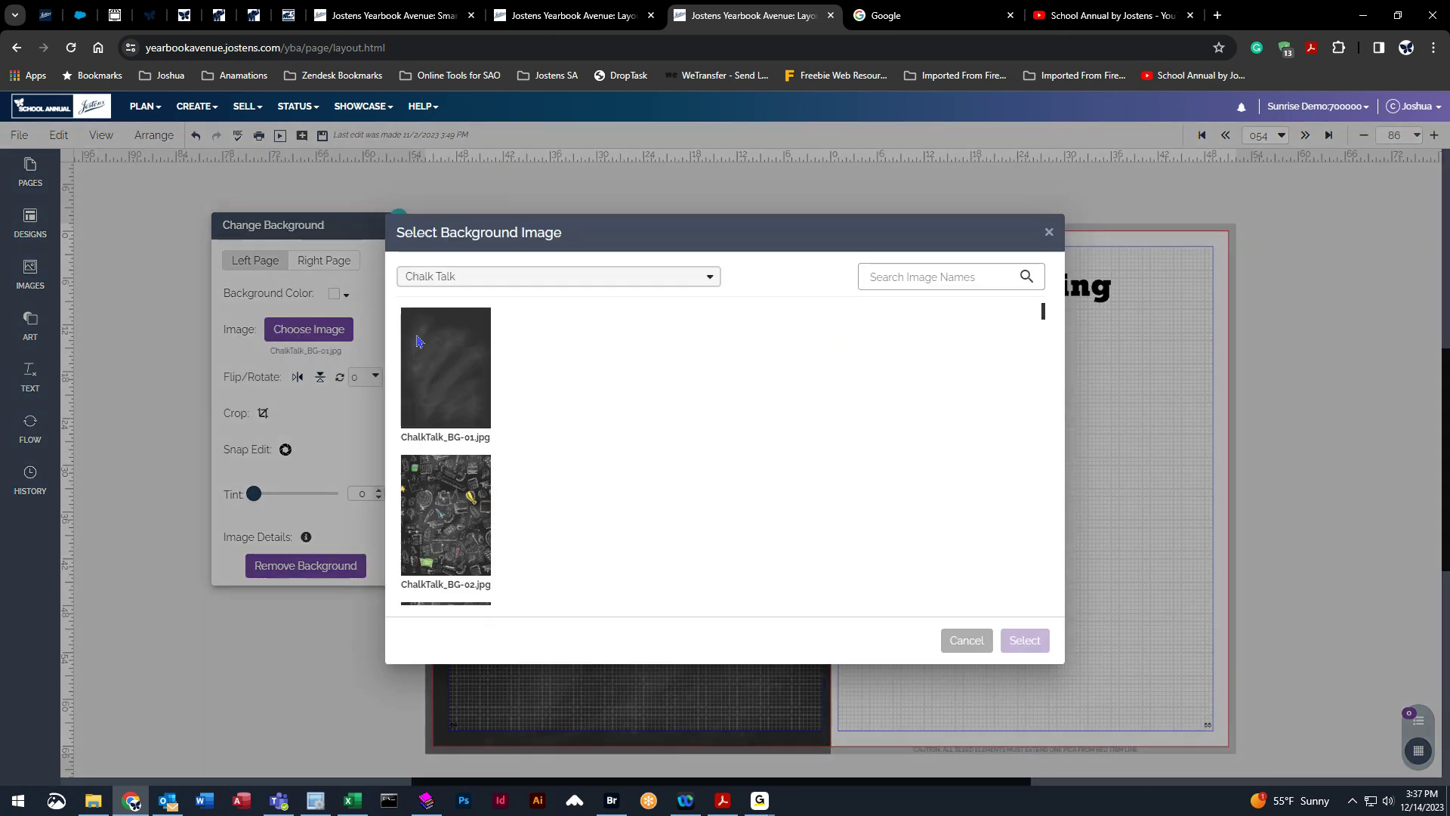
scroll(488, 534, down, 6)
scroll(497, 540, down, 5)
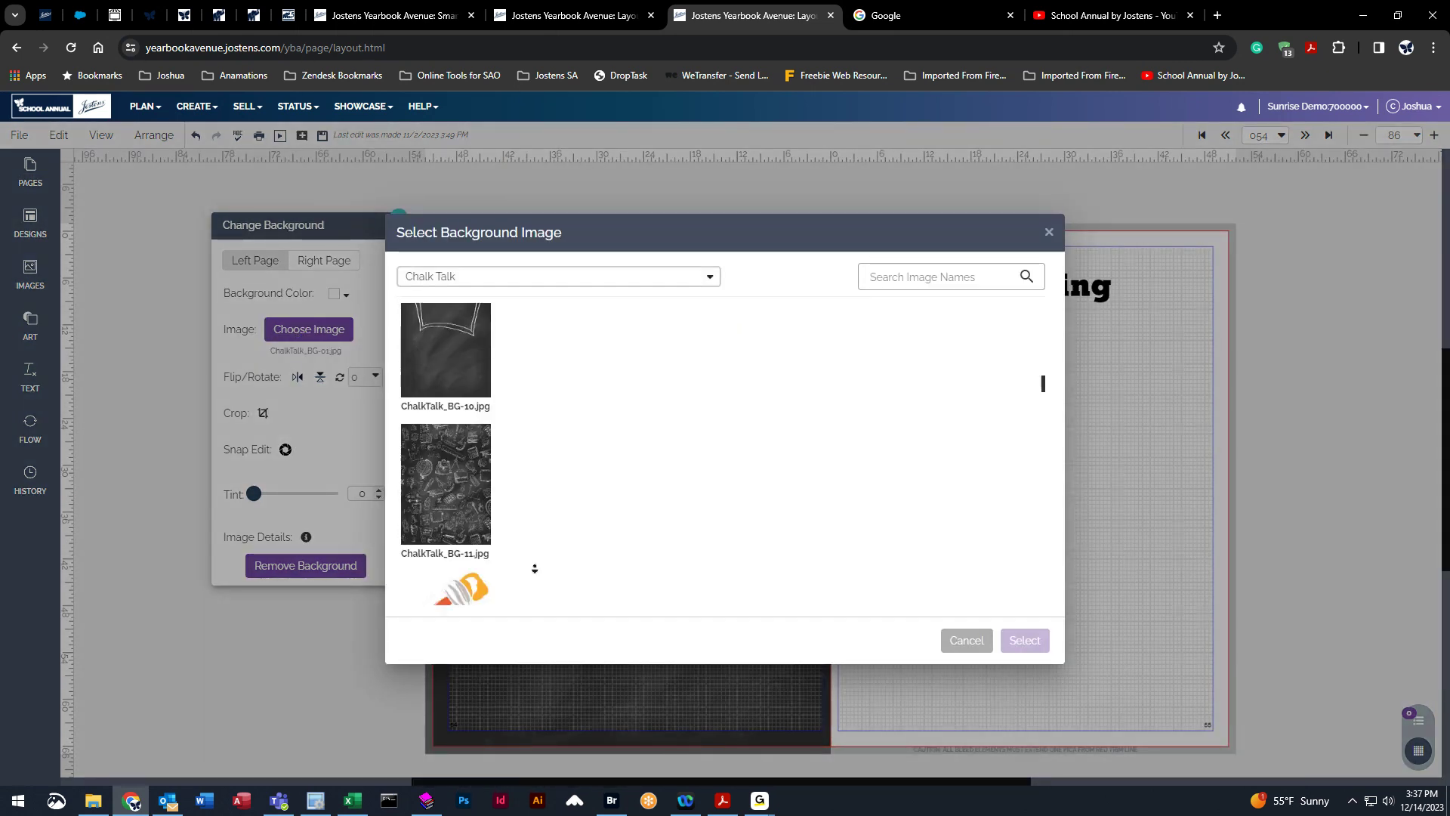
scroll(528, 524, down, 3)
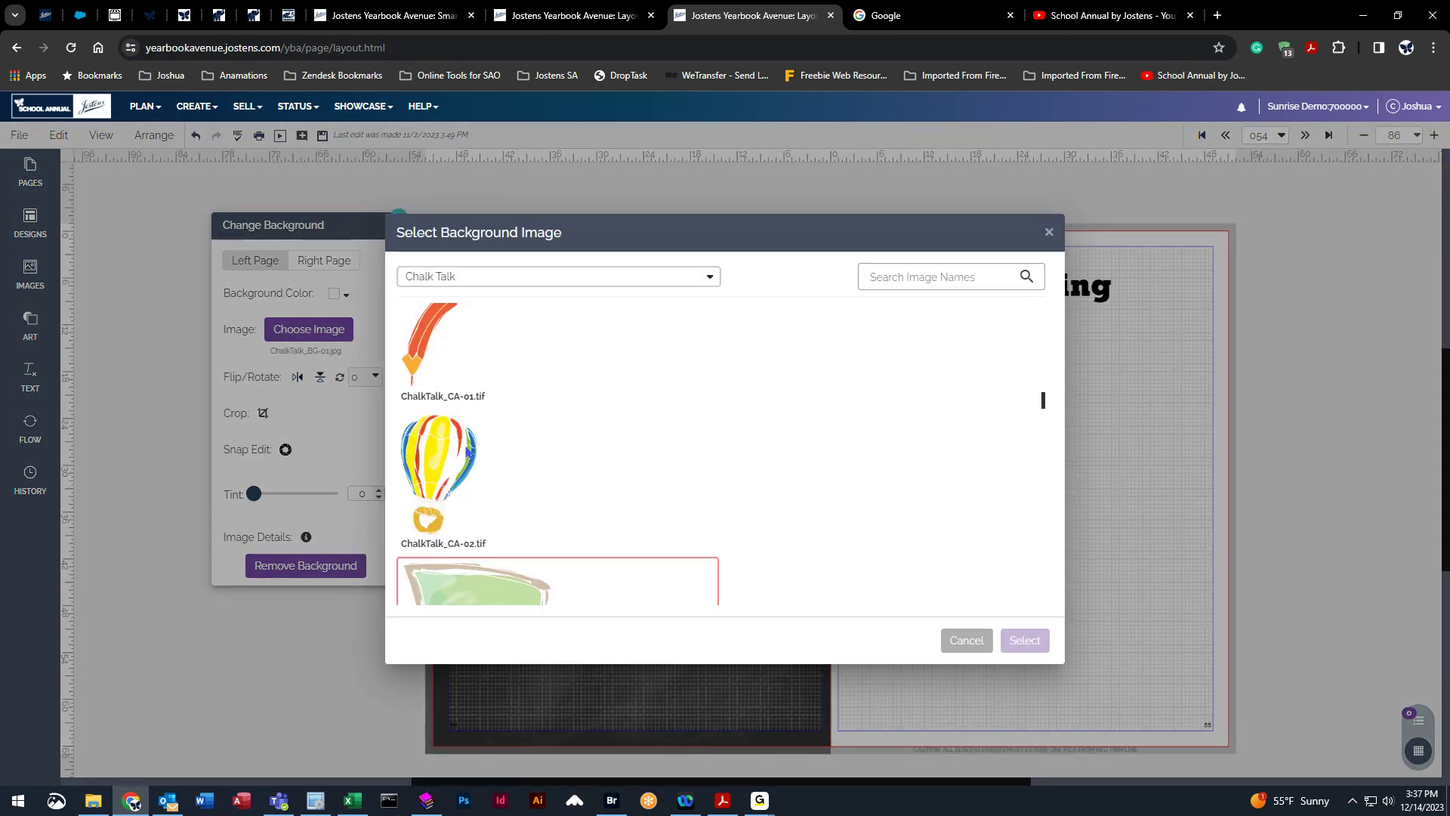
click(528, 524)
click(1035, 644)
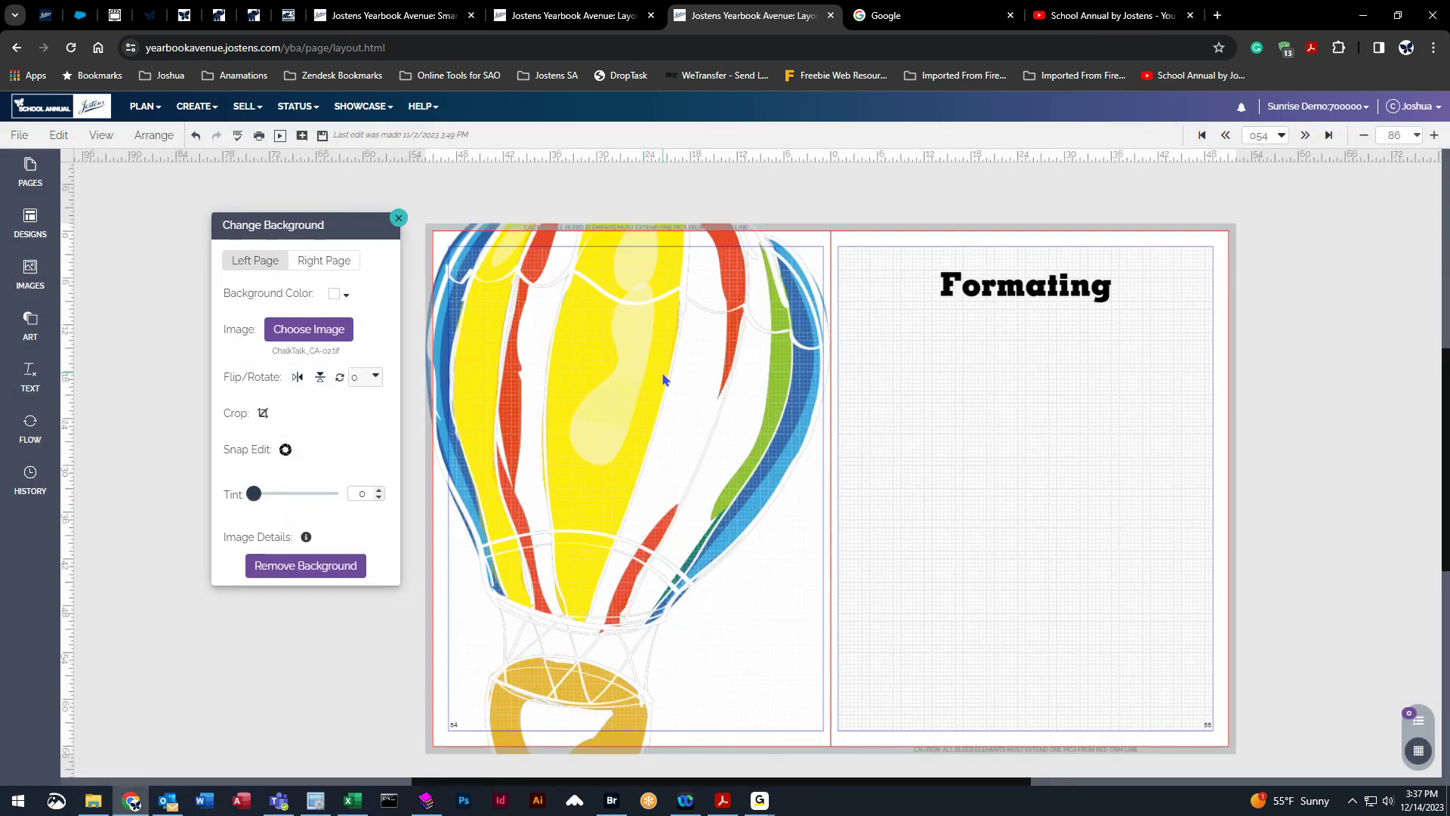
Try flipping the background image horizontally and vertically.
click(297, 377)
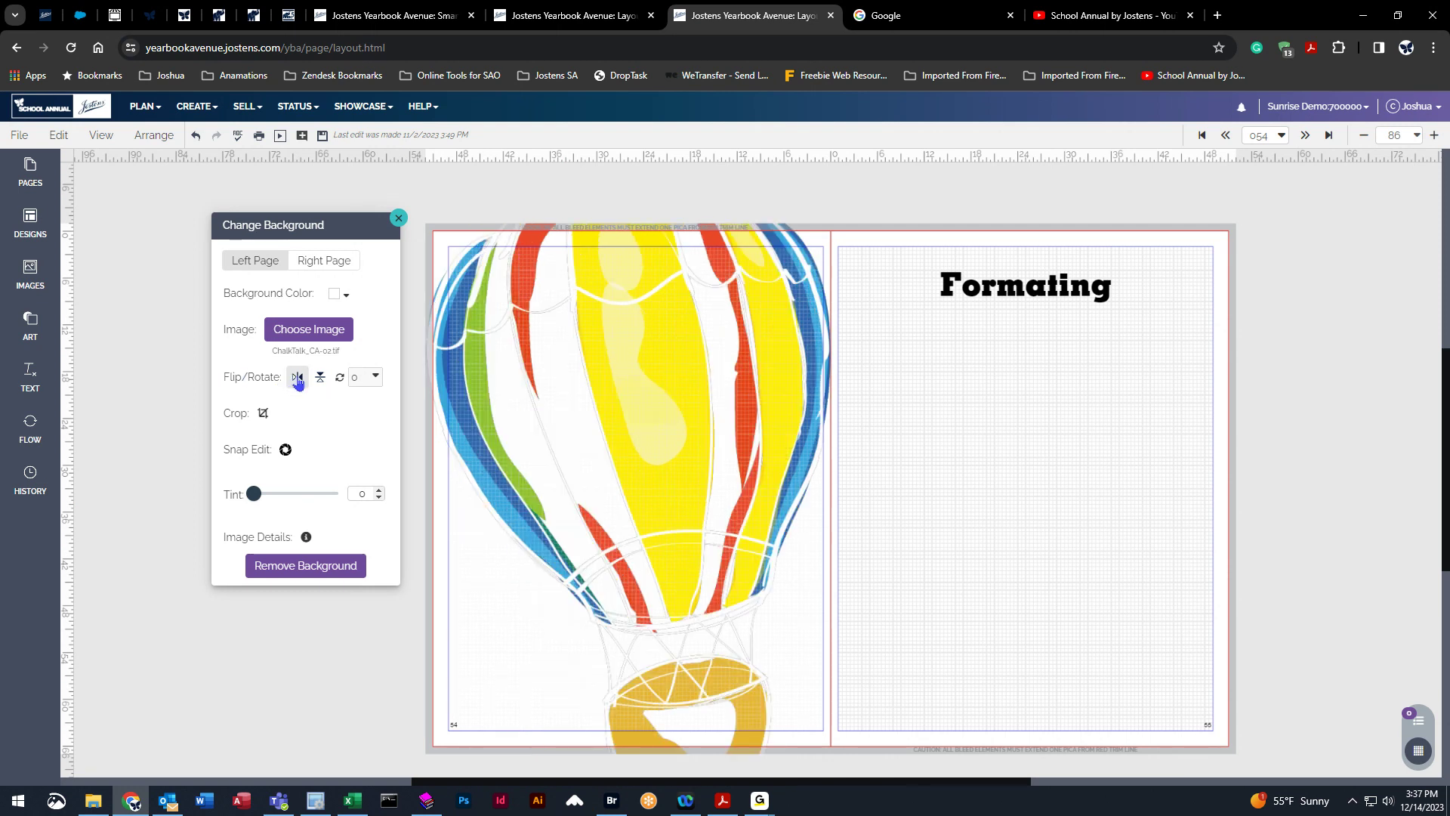
click(298, 377)
click(297, 377)
click(321, 376)
click(320, 377)
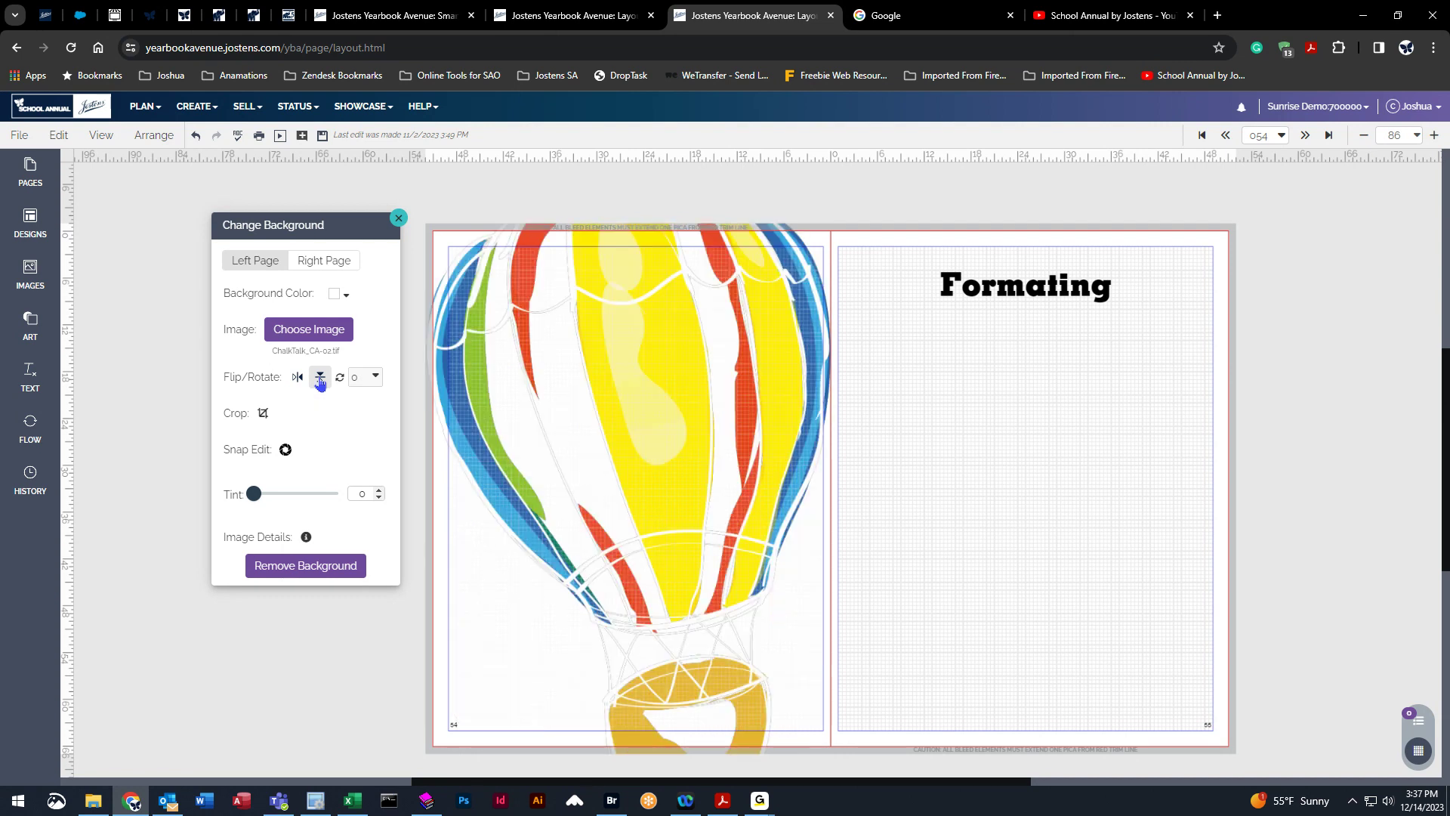
click(301, 382)
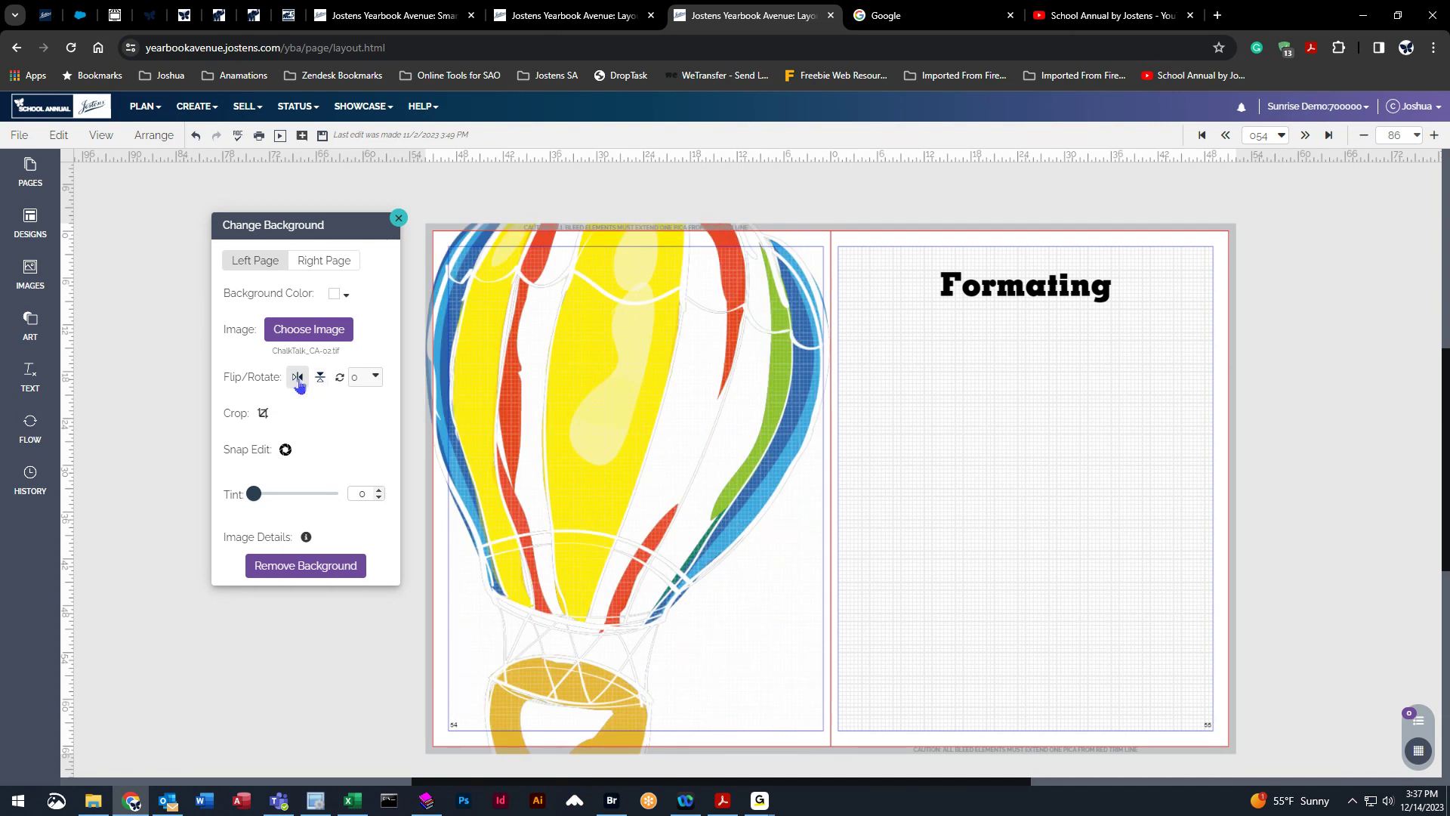
click(300, 382)
click(299, 381)
Crop the balloon background, shifting the image within the left page.
click(263, 413)
drag(689, 384, 689, 430)
click(252, 398)
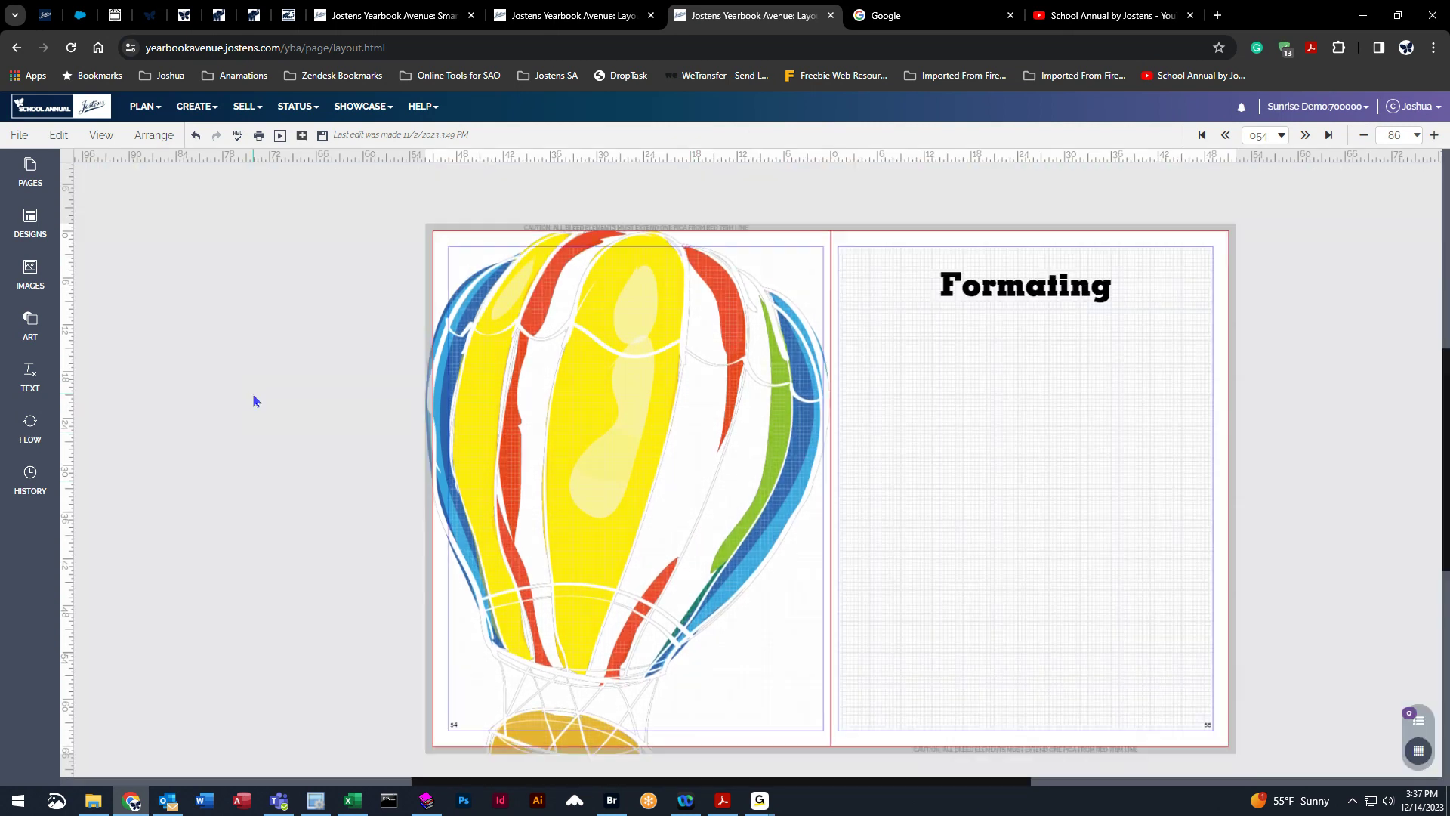
Reopen the background settings and crop again, moving the balloon up so its basket shows at the page bottom.
right_click(228, 320)
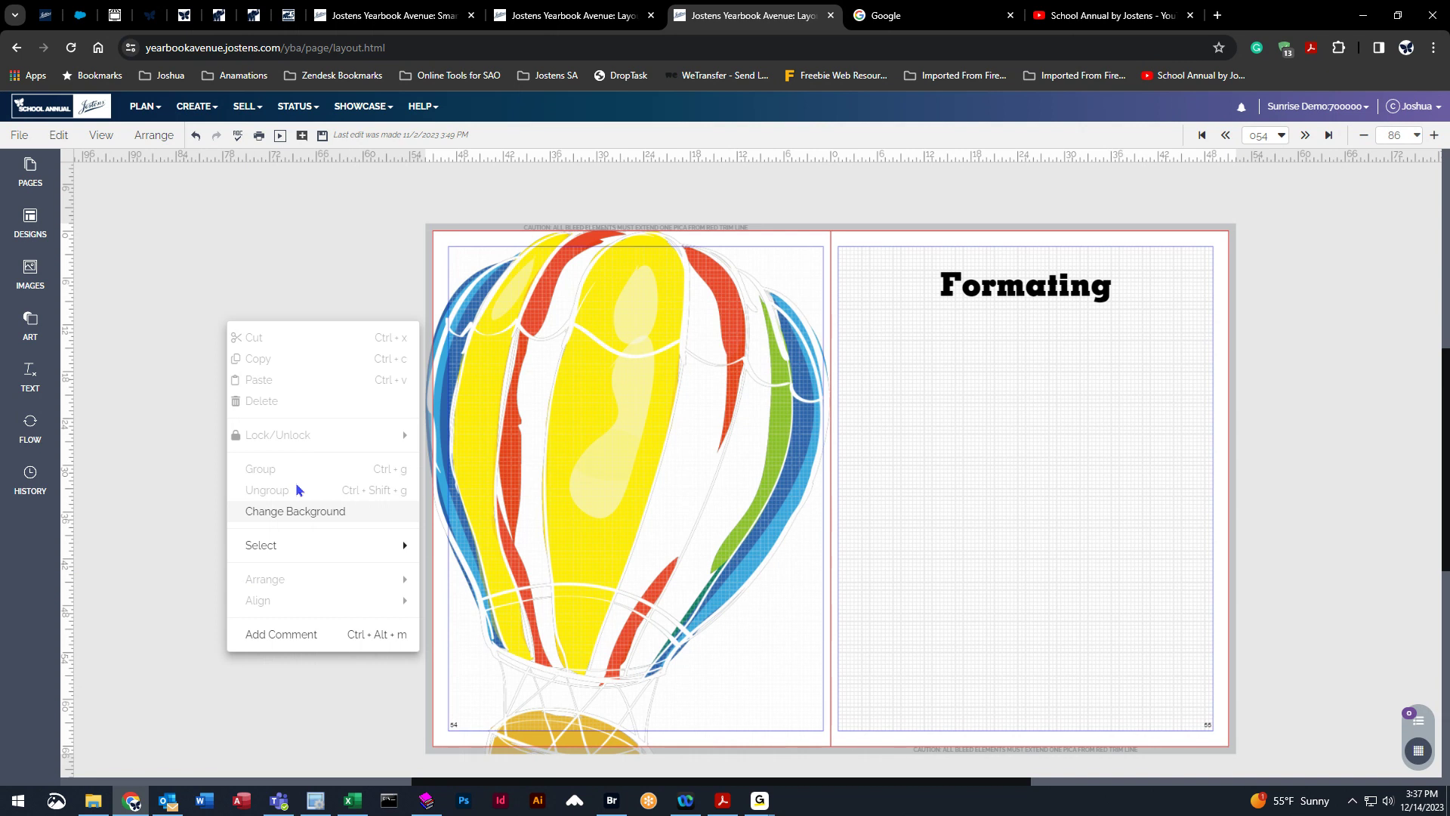
click(297, 504)
click(1230, 364)
drag(582, 592, 591, 476)
click(396, 474)
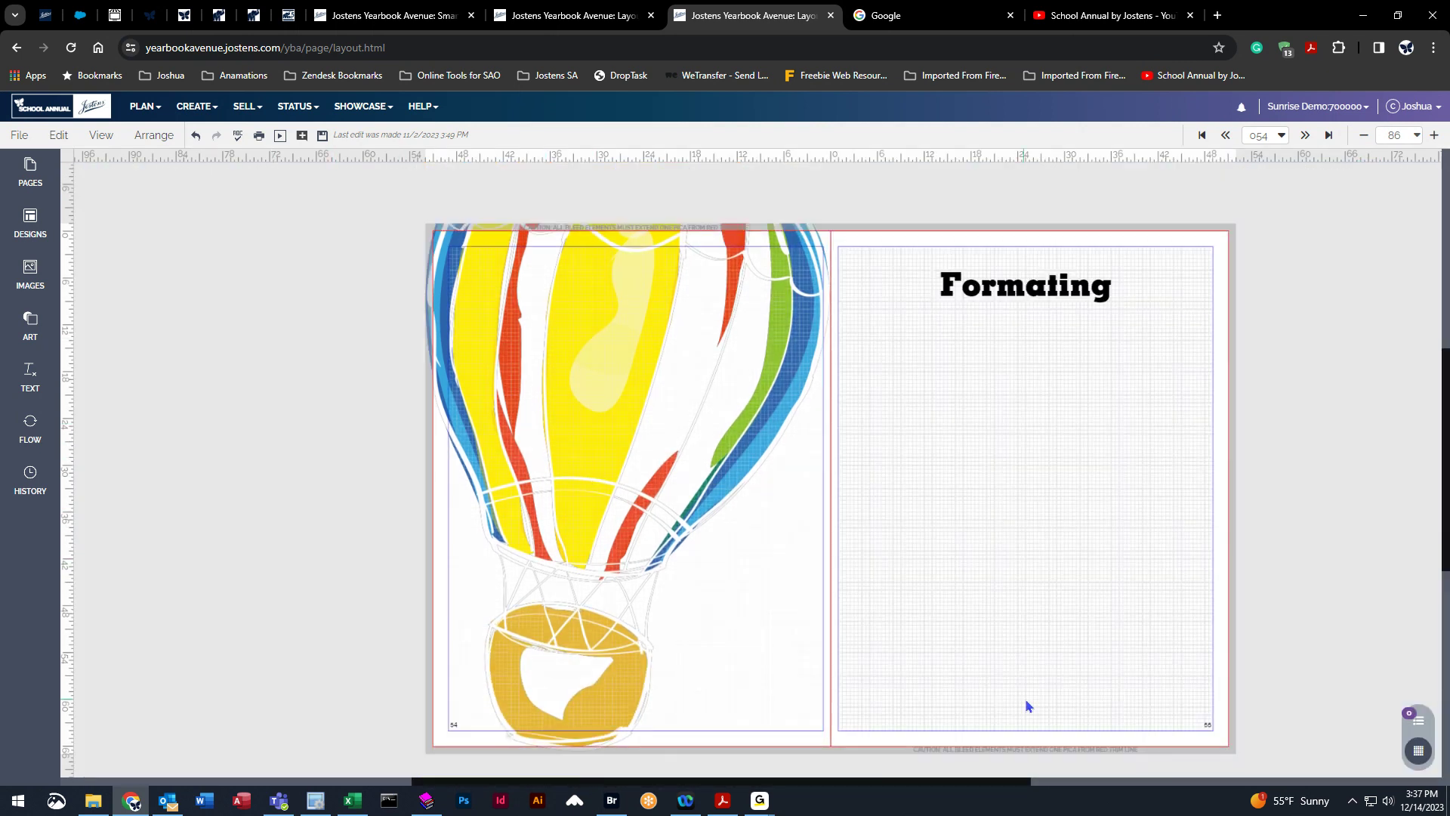
Open the background settings and lighten the balloon background with a tint of about 56.
right_click(266, 369)
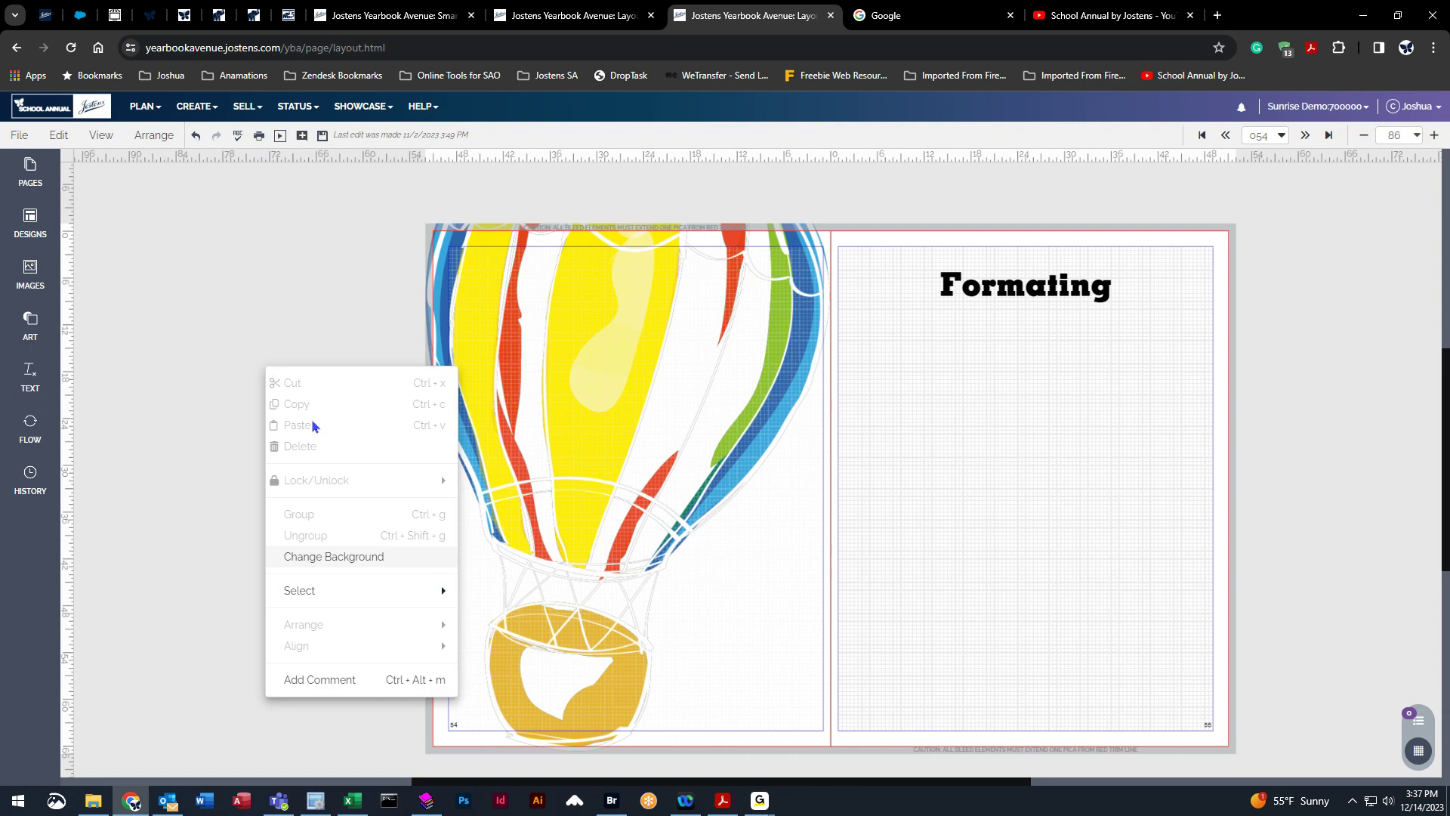
click(342, 559)
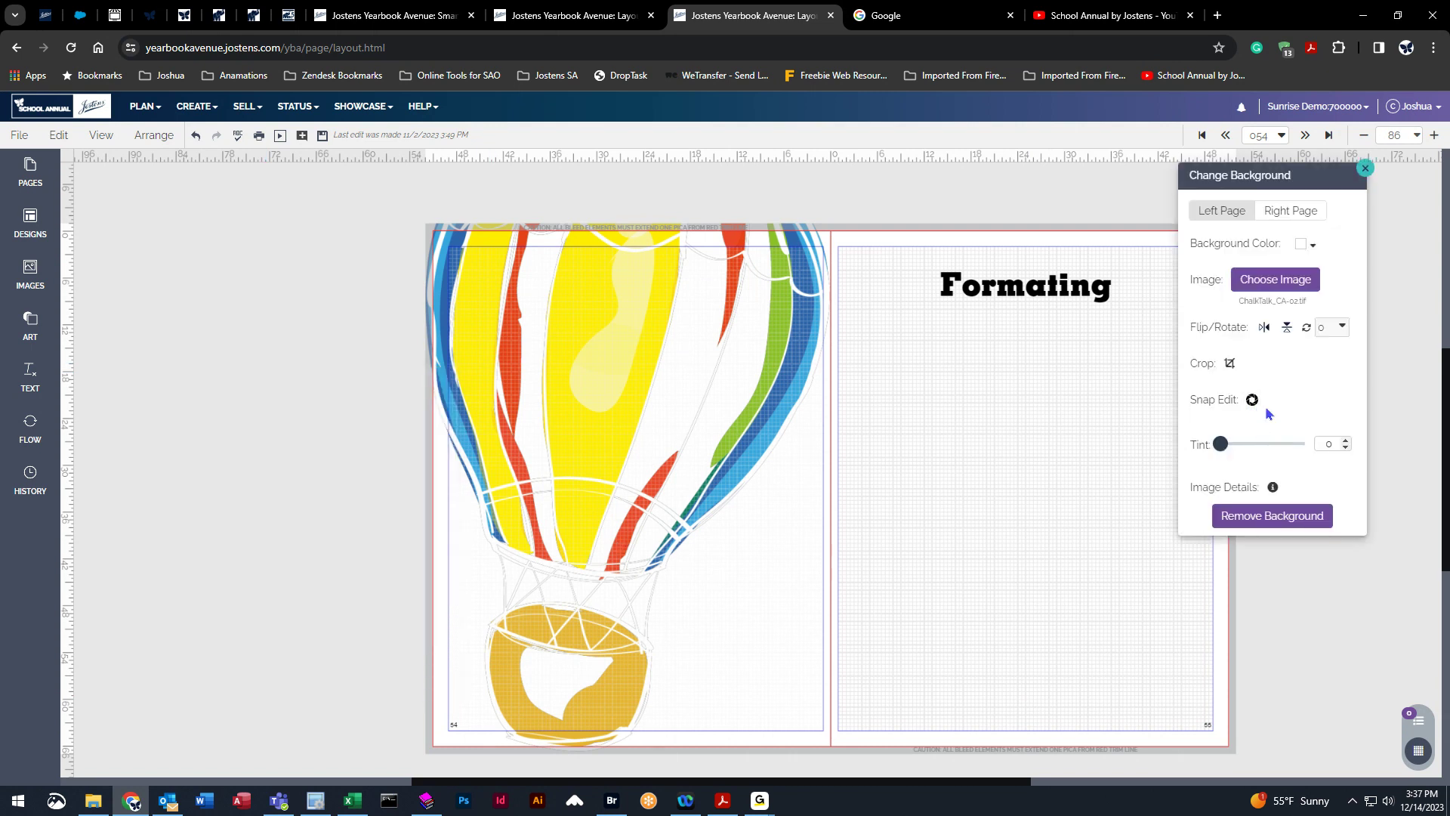
drag(1225, 450, 1187, 449)
drag(1186, 449, 1266, 446)
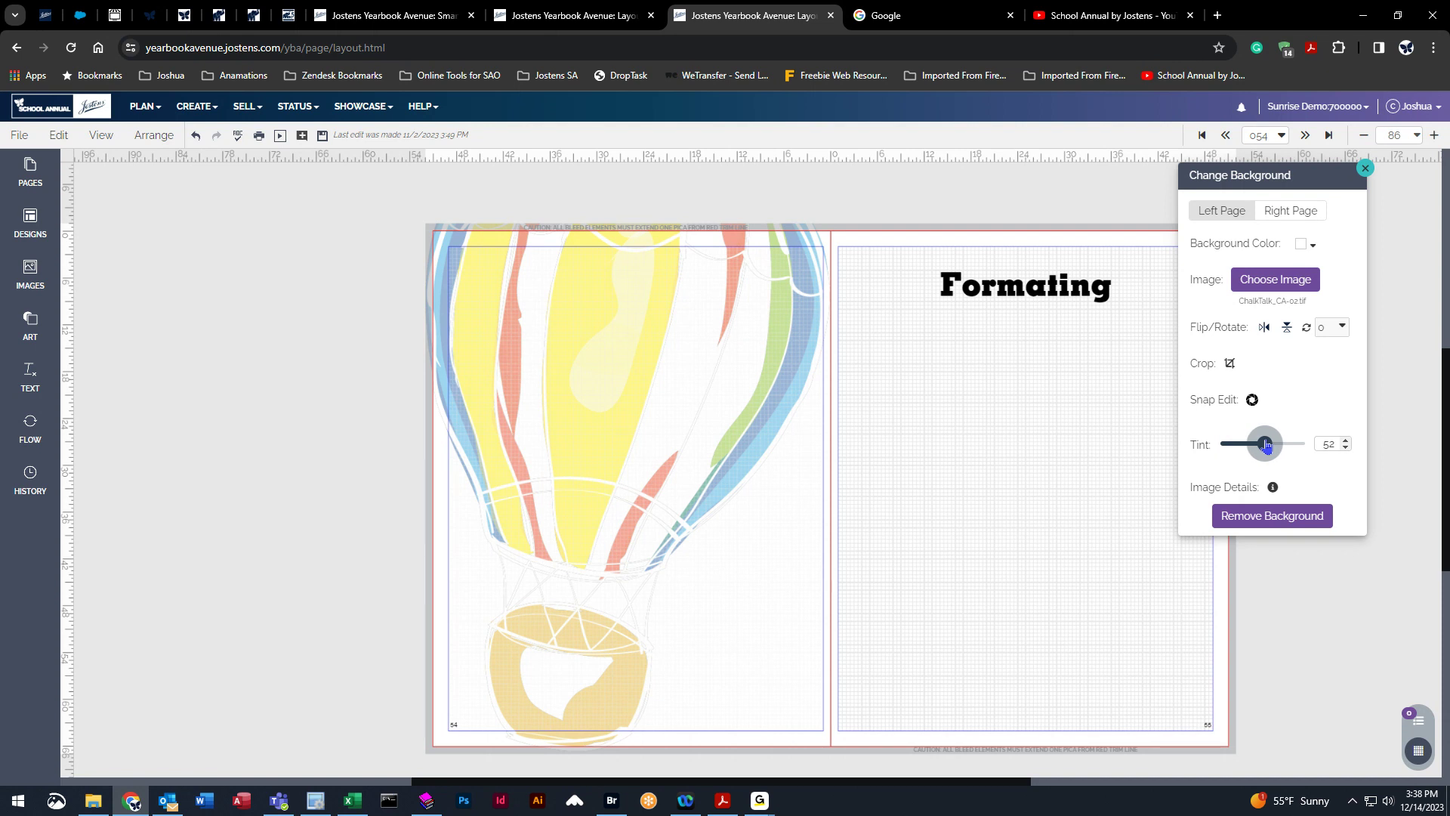
drag(1268, 447, 1269, 445)
Add the classroom cooking group photo to the top of the left page.
click(36, 302)
drag(121, 412, 765, 551)
drag(694, 493, 630, 355)
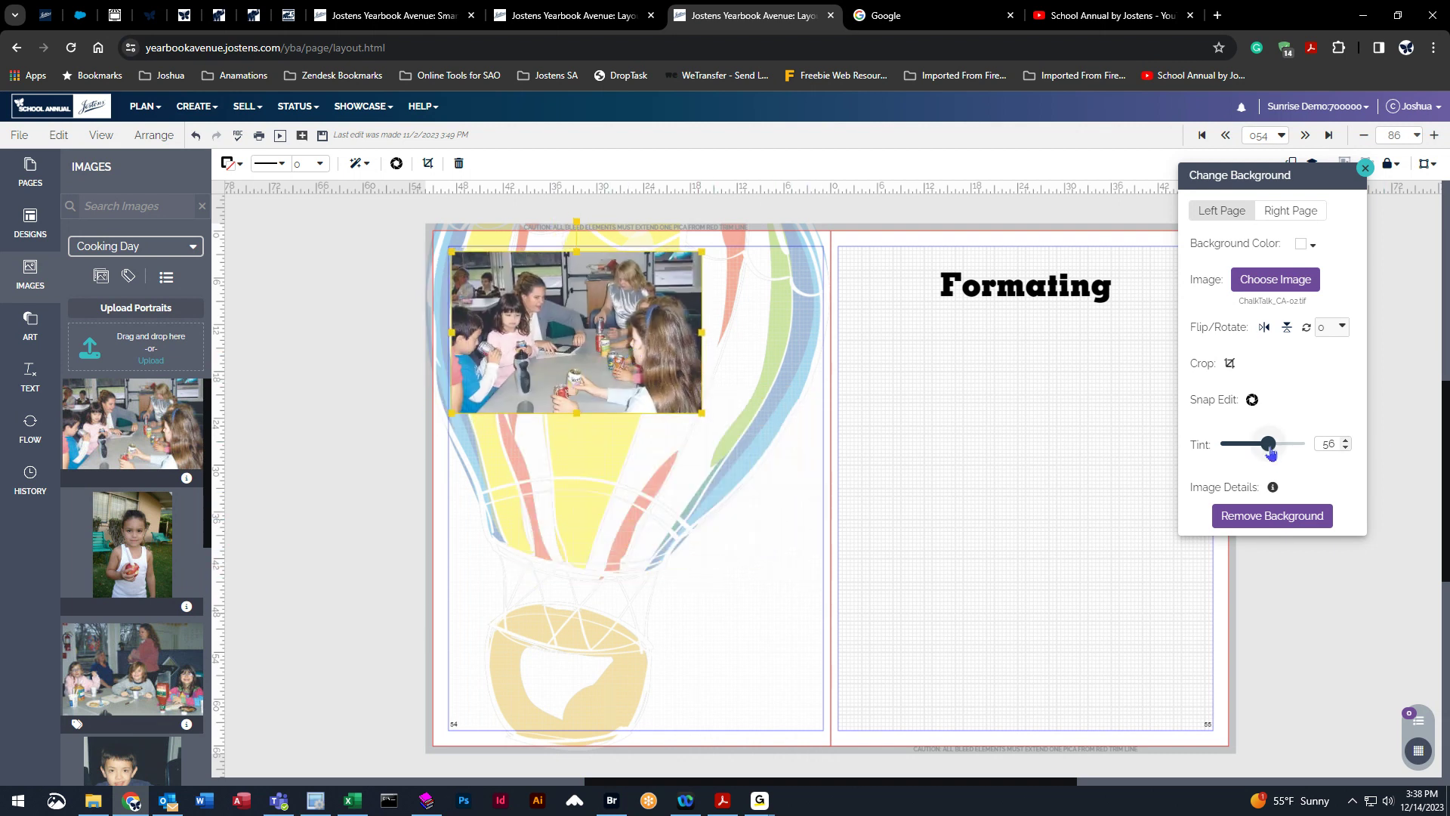
Set the background tint to 49 and close the background settings.
mouse_move(1271, 451)
mouse_down()
mouse_move(1102, 458)
mouse_move(1284, 446)
mouse_move(1242, 446)
mouse_move(1265, 470)
mouse_up()
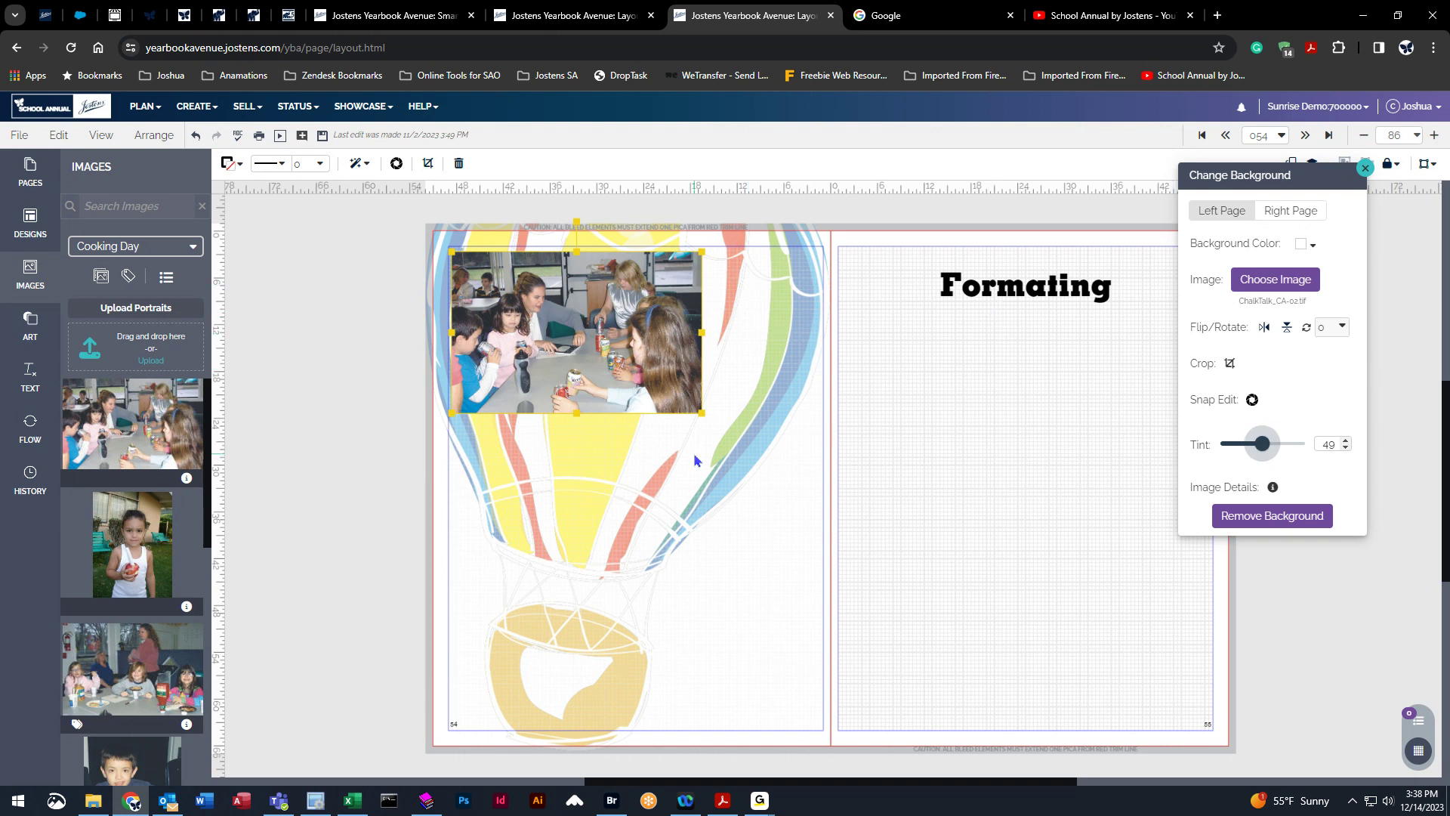
click(350, 364)
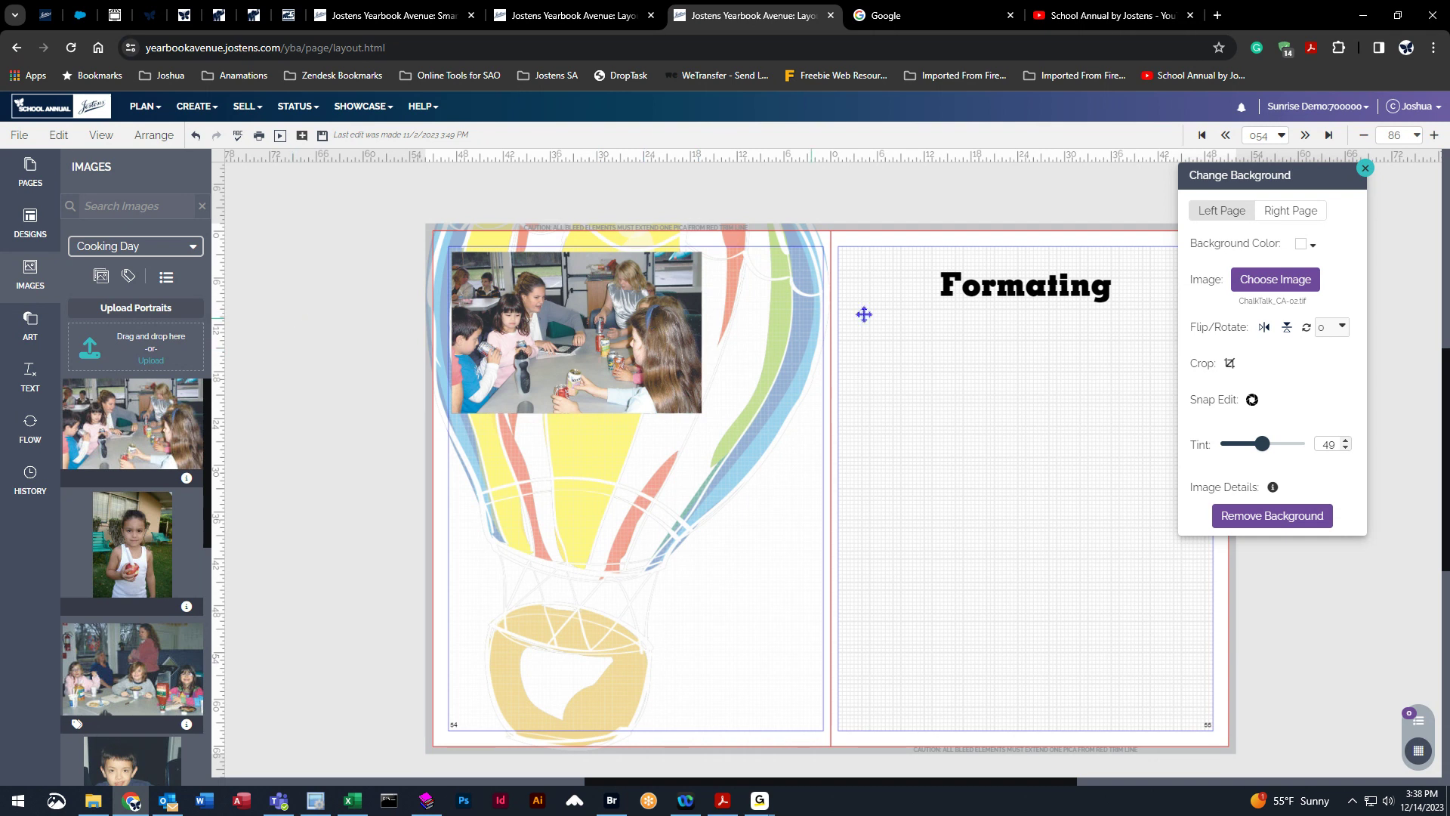
click(1364, 168)
Replace the group photo with the girl-with-apple photo on the left page.
drag(123, 544, 643, 592)
drag(608, 545, 502, 402)
click(640, 295)
key(Delete)
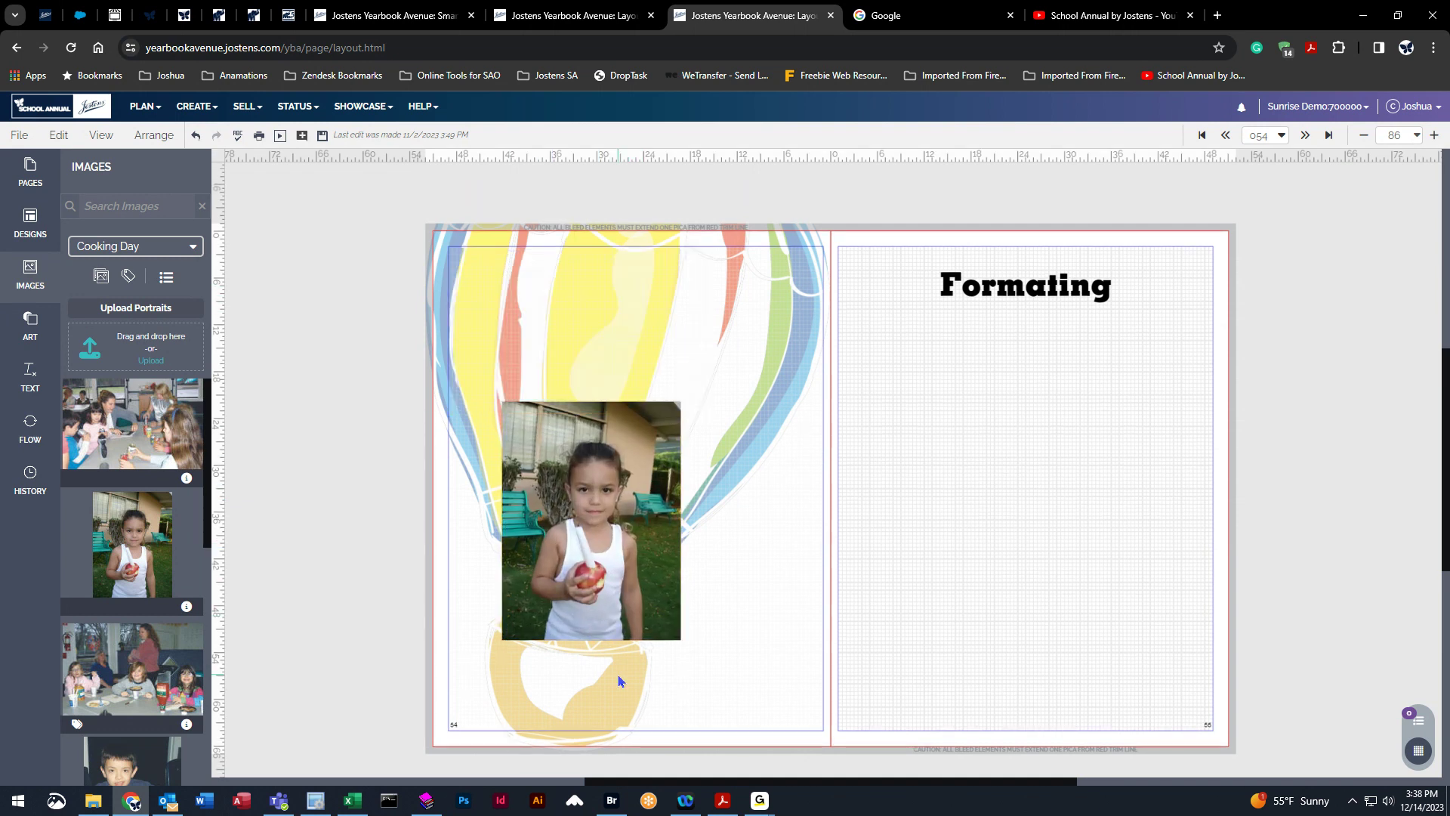
Move the girl's photo to the top-left and give it a drop shadow with distance 14, angle 51 and a new colour.
drag(591, 580, 549, 431)
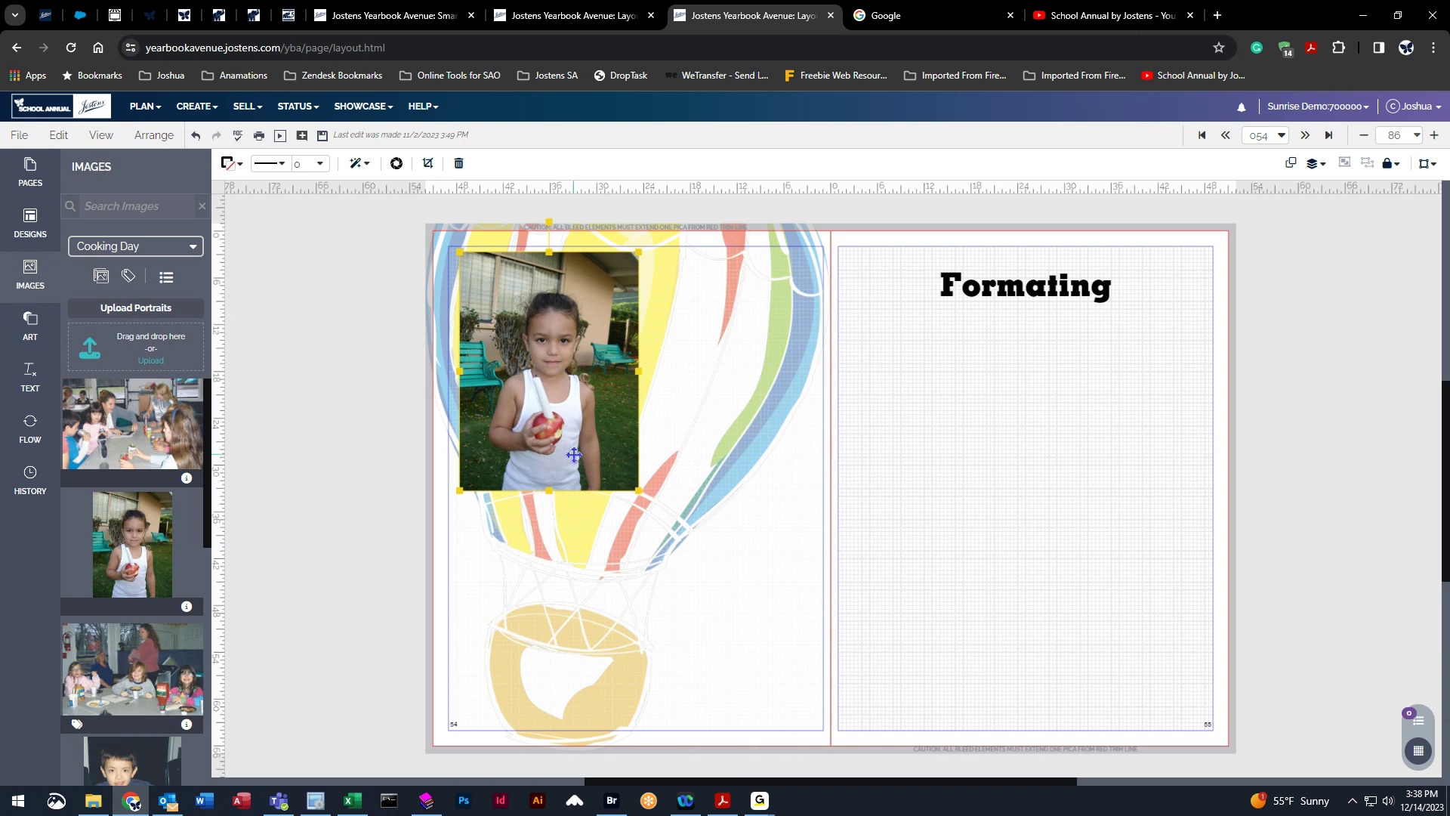
click(357, 163)
click(417, 424)
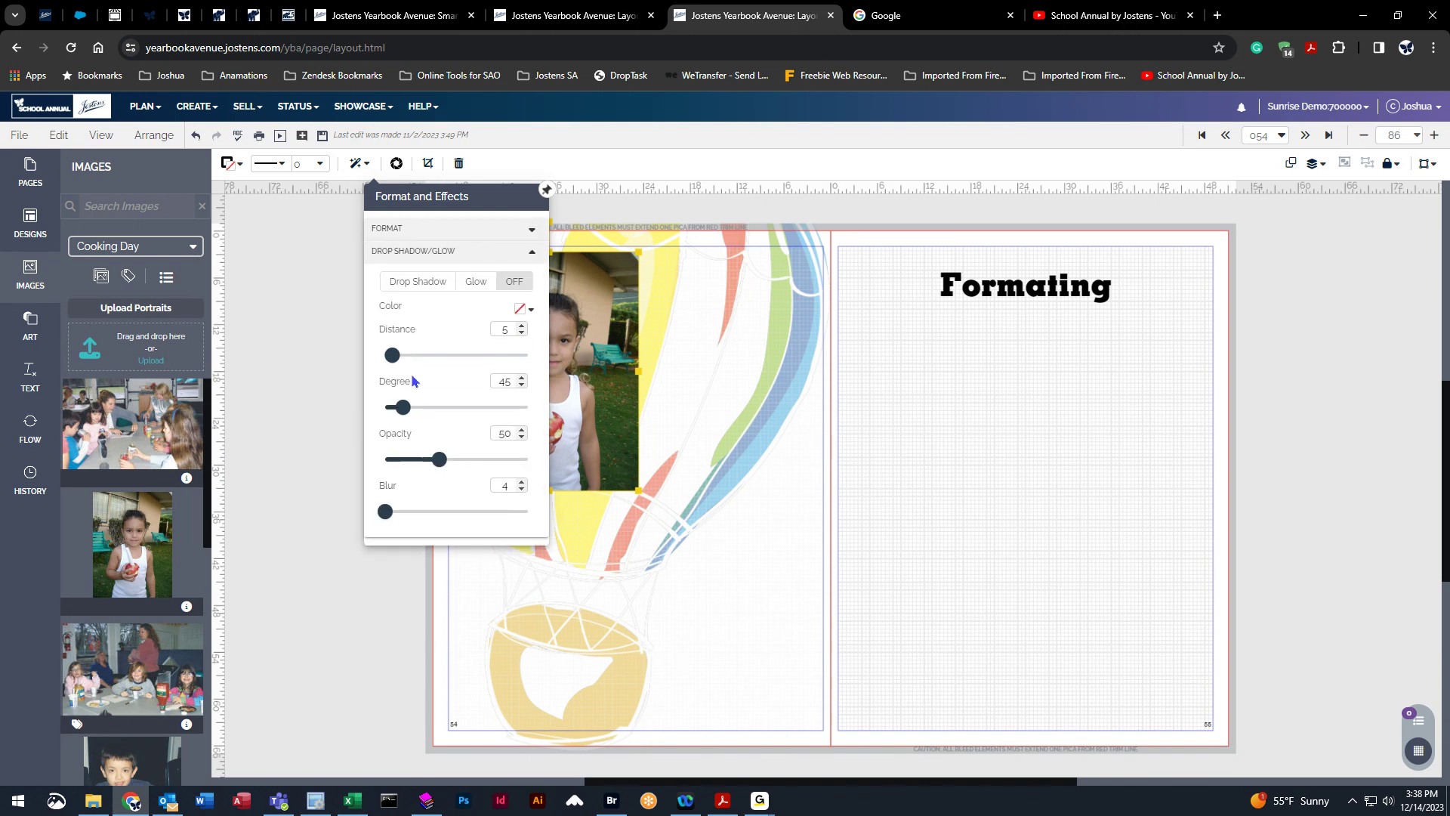
mouse_move(404, 409)
mouse_down()
mouse_move(456, 410)
mouse_move(406, 409)
mouse_up()
drag(391, 355, 456, 357)
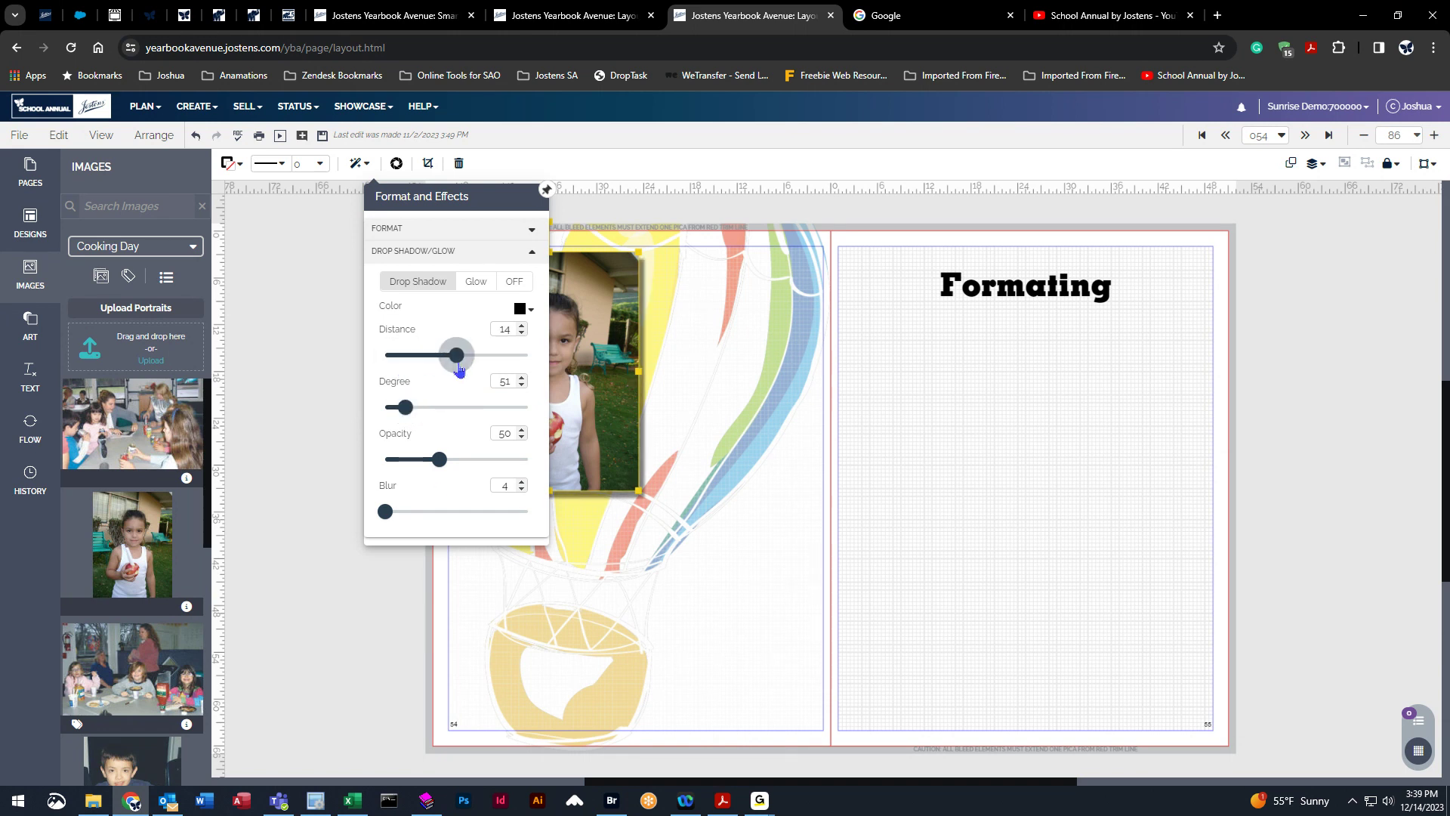
drag(386, 511, 374, 515)
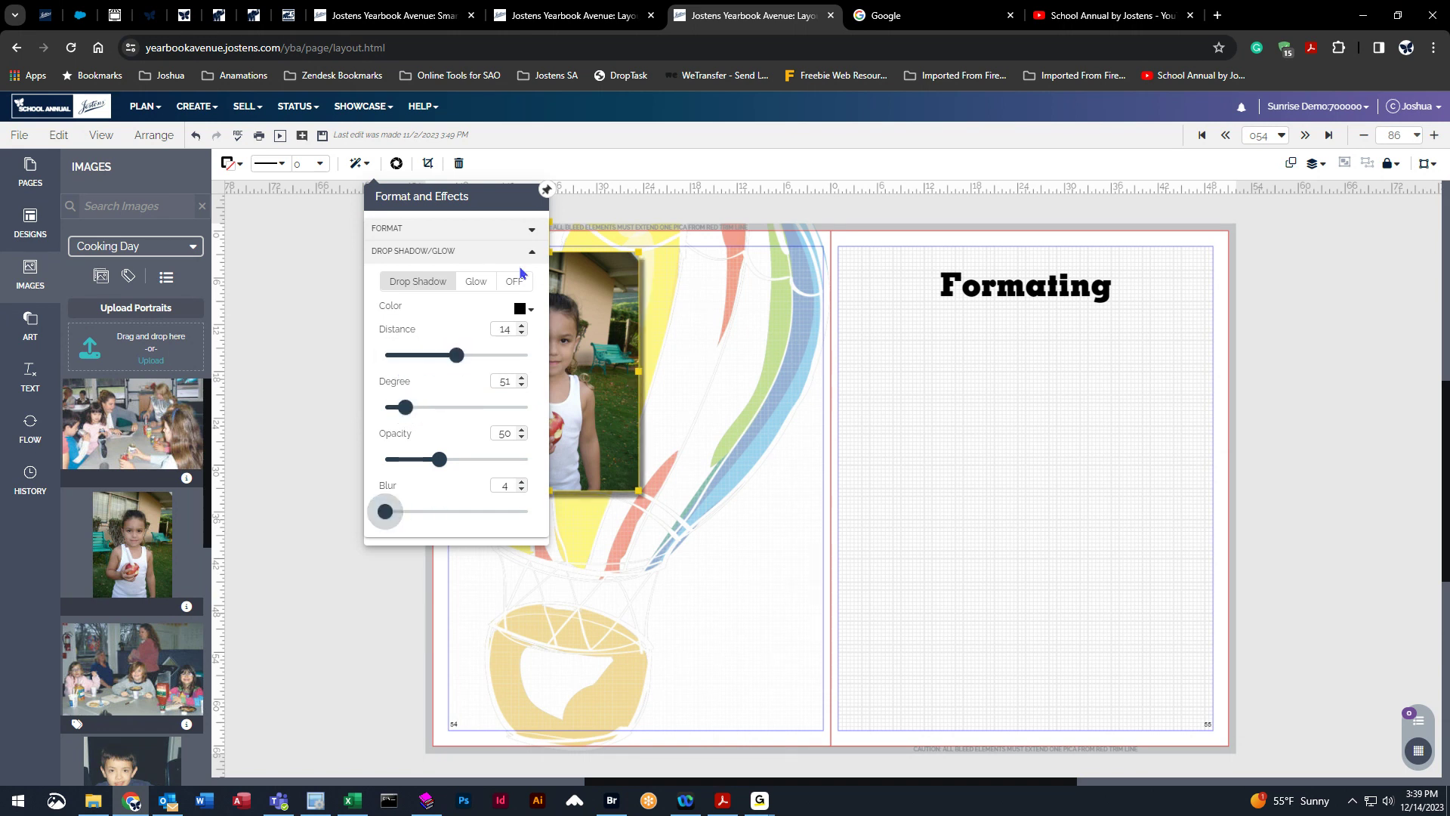
click(521, 309)
click(723, 450)
click(290, 457)
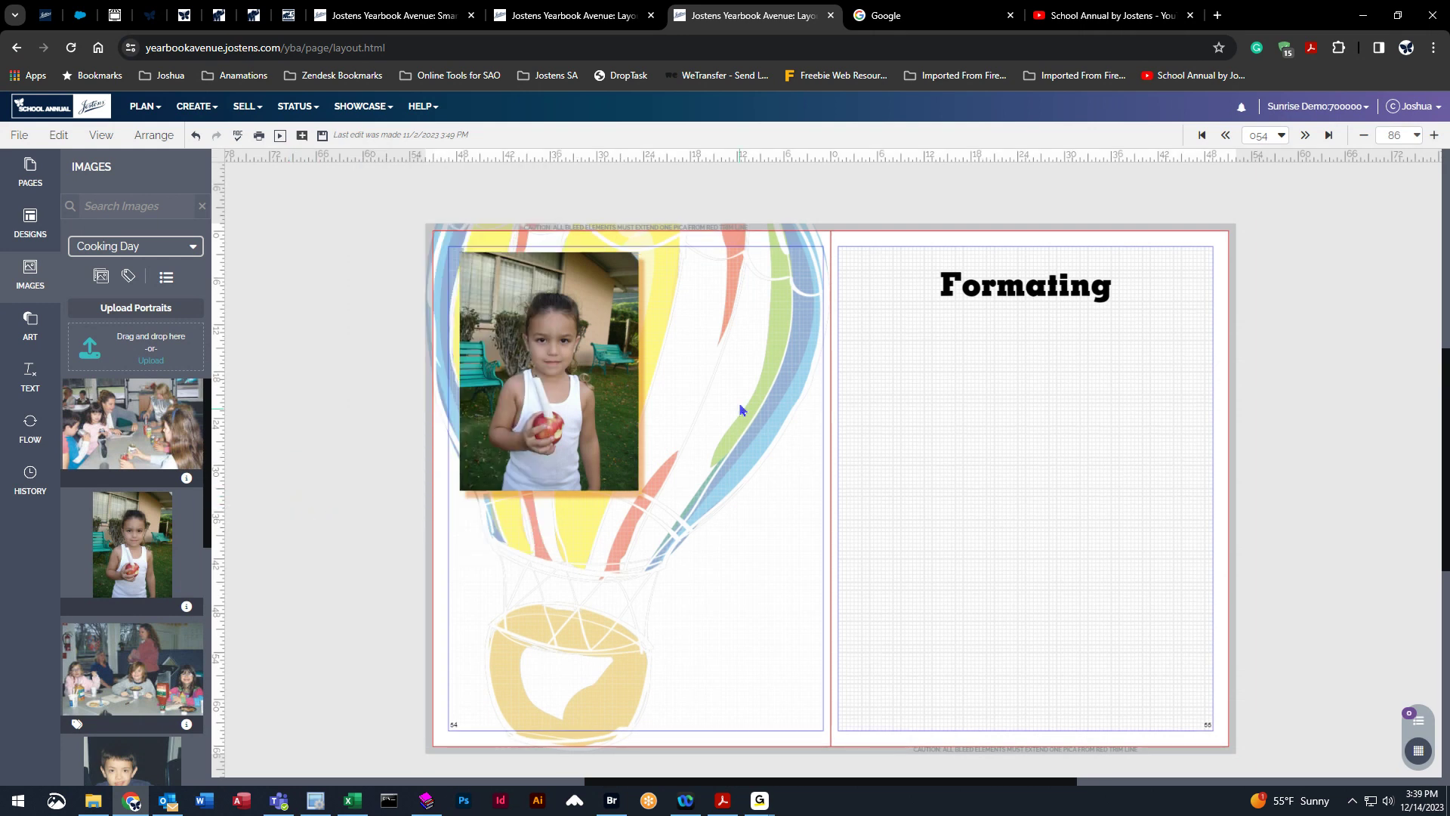
Try adding the boy's photo to the left page and delete it again.
click(556, 371)
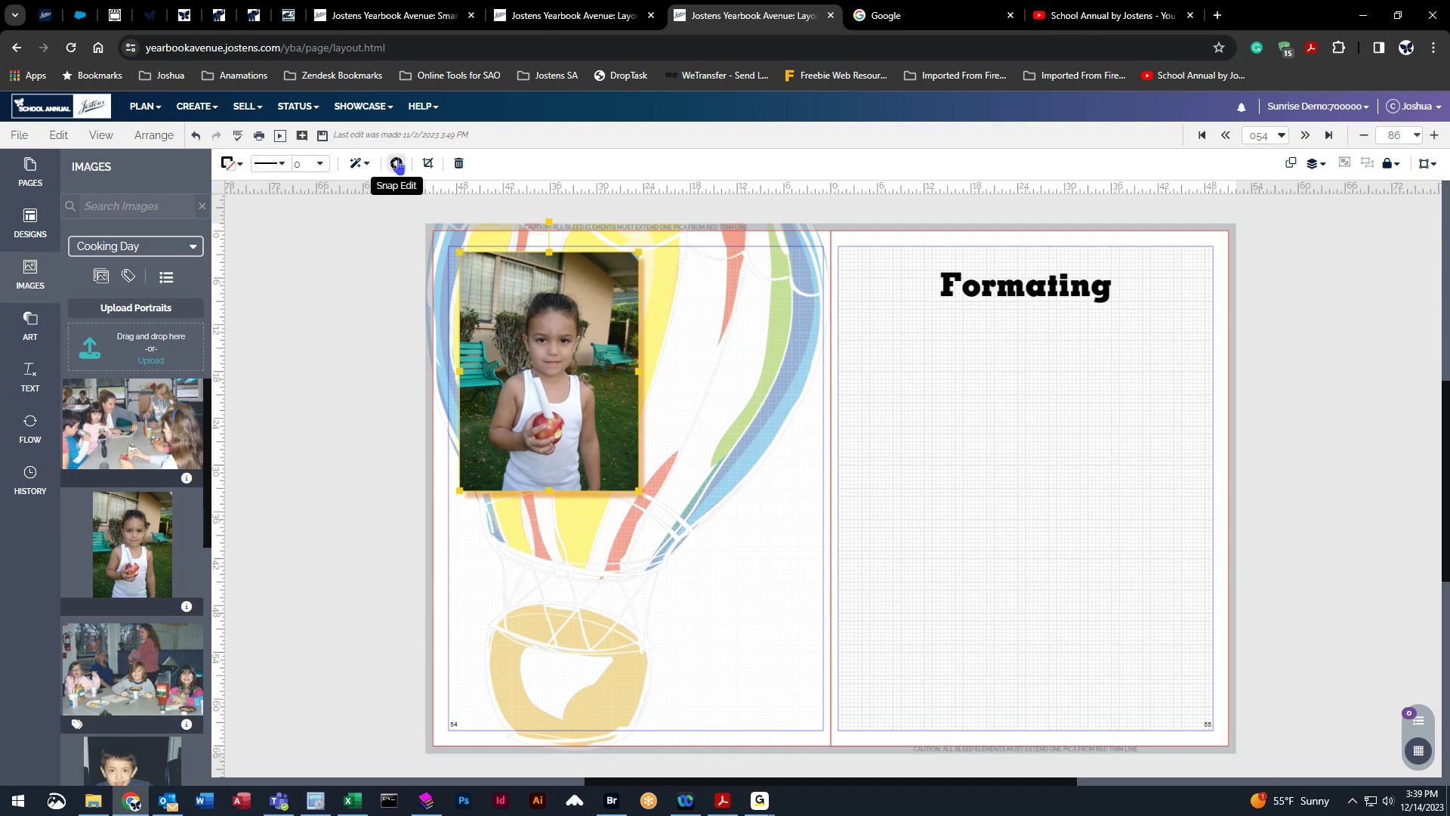
scroll(145, 617, down, 5)
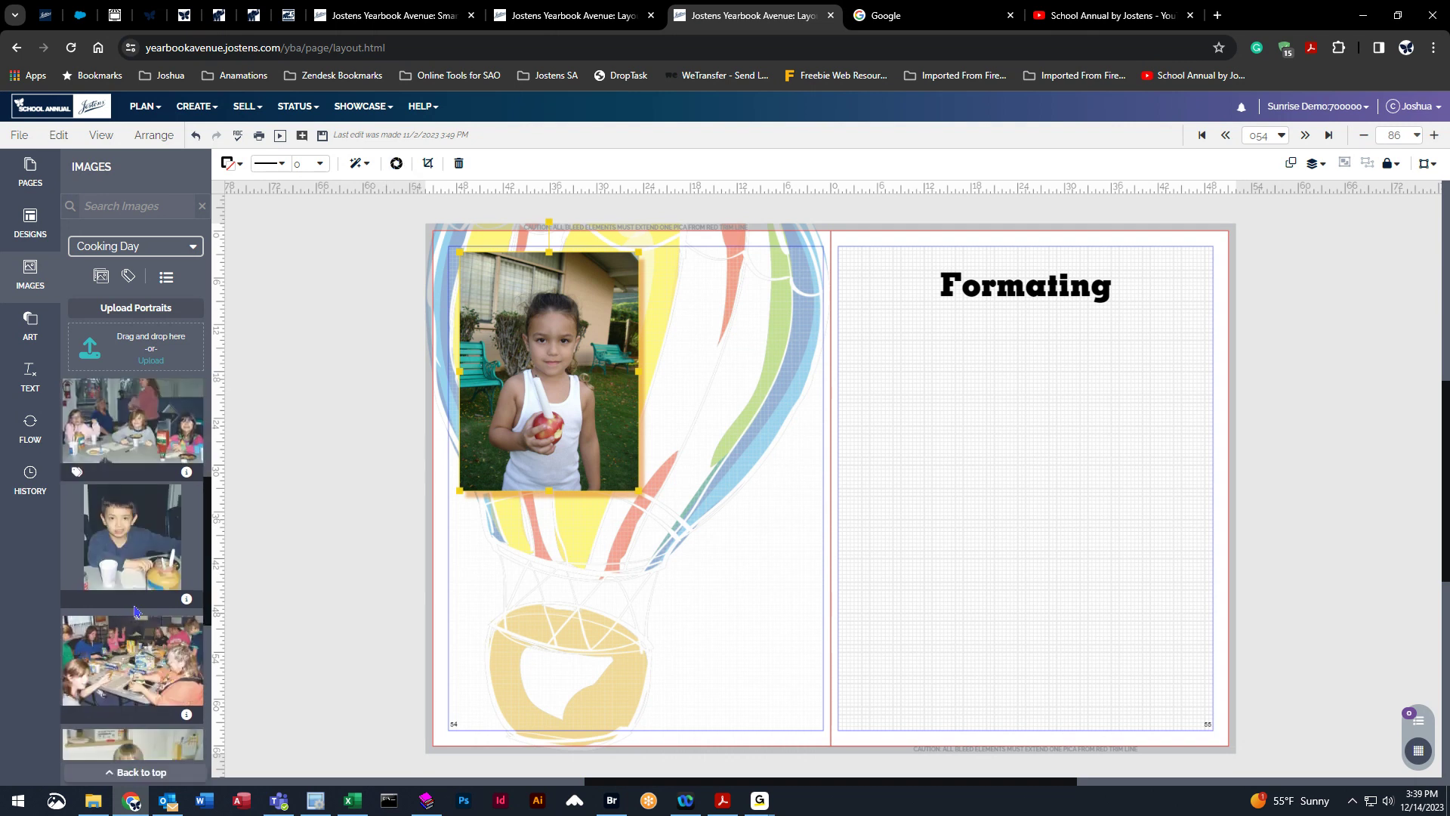
scroll(146, 617, down, 5)
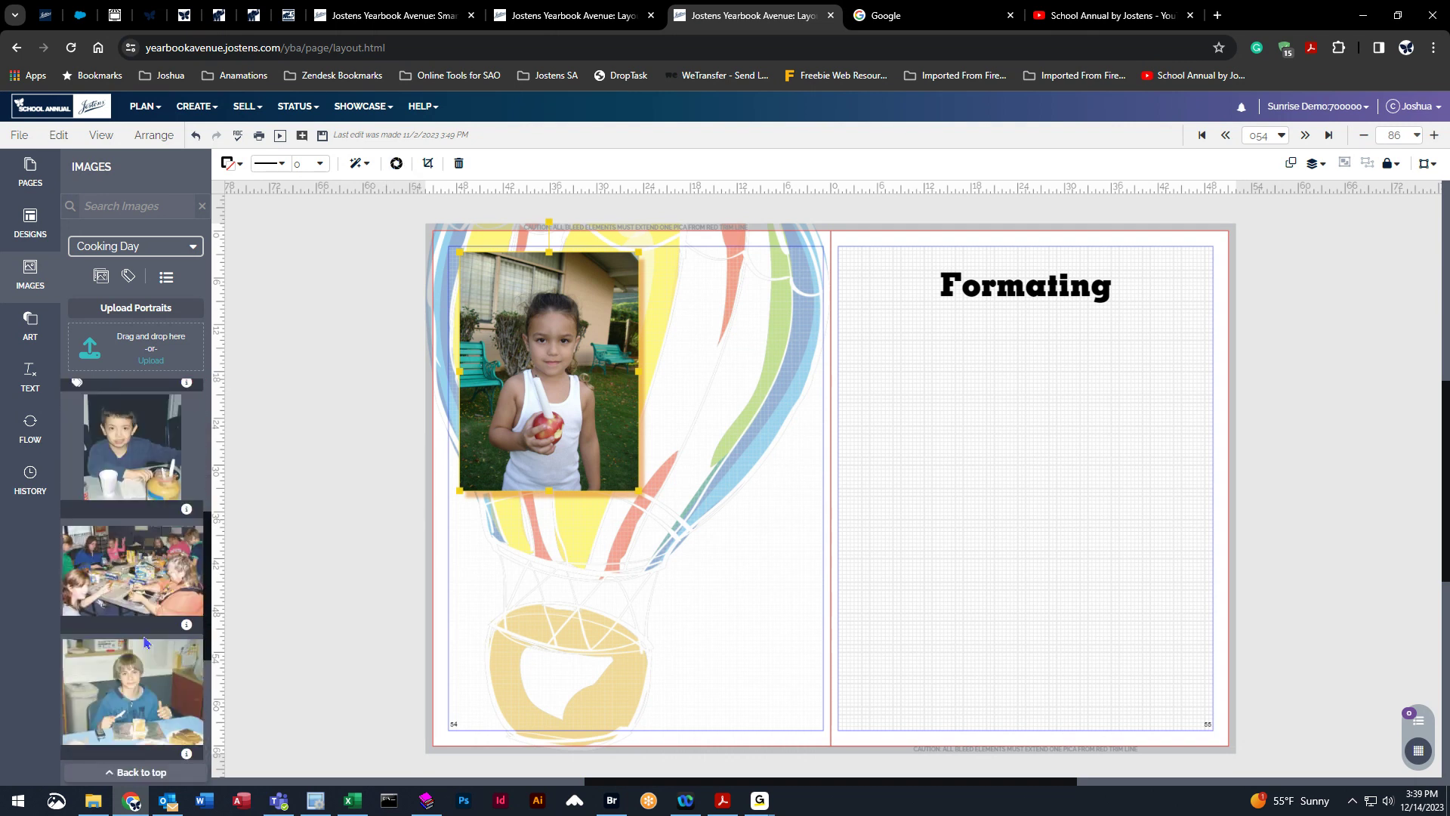
drag(139, 642, 558, 578)
key(Delete)
key(Delete)
Add another cooking group photo across the bottom half of the left page.
drag(204, 557, 942, 705)
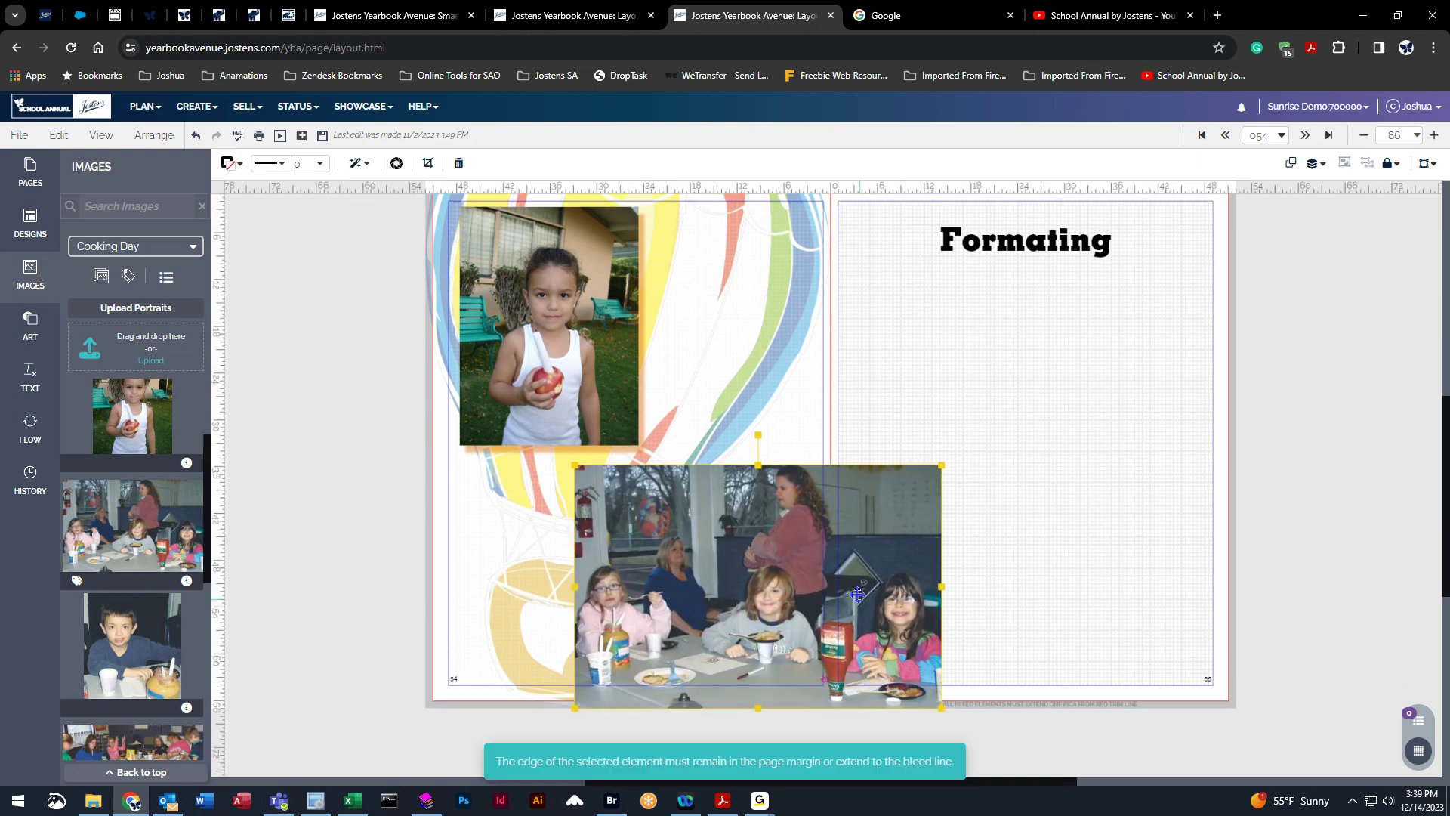
drag(745, 543, 707, 541)
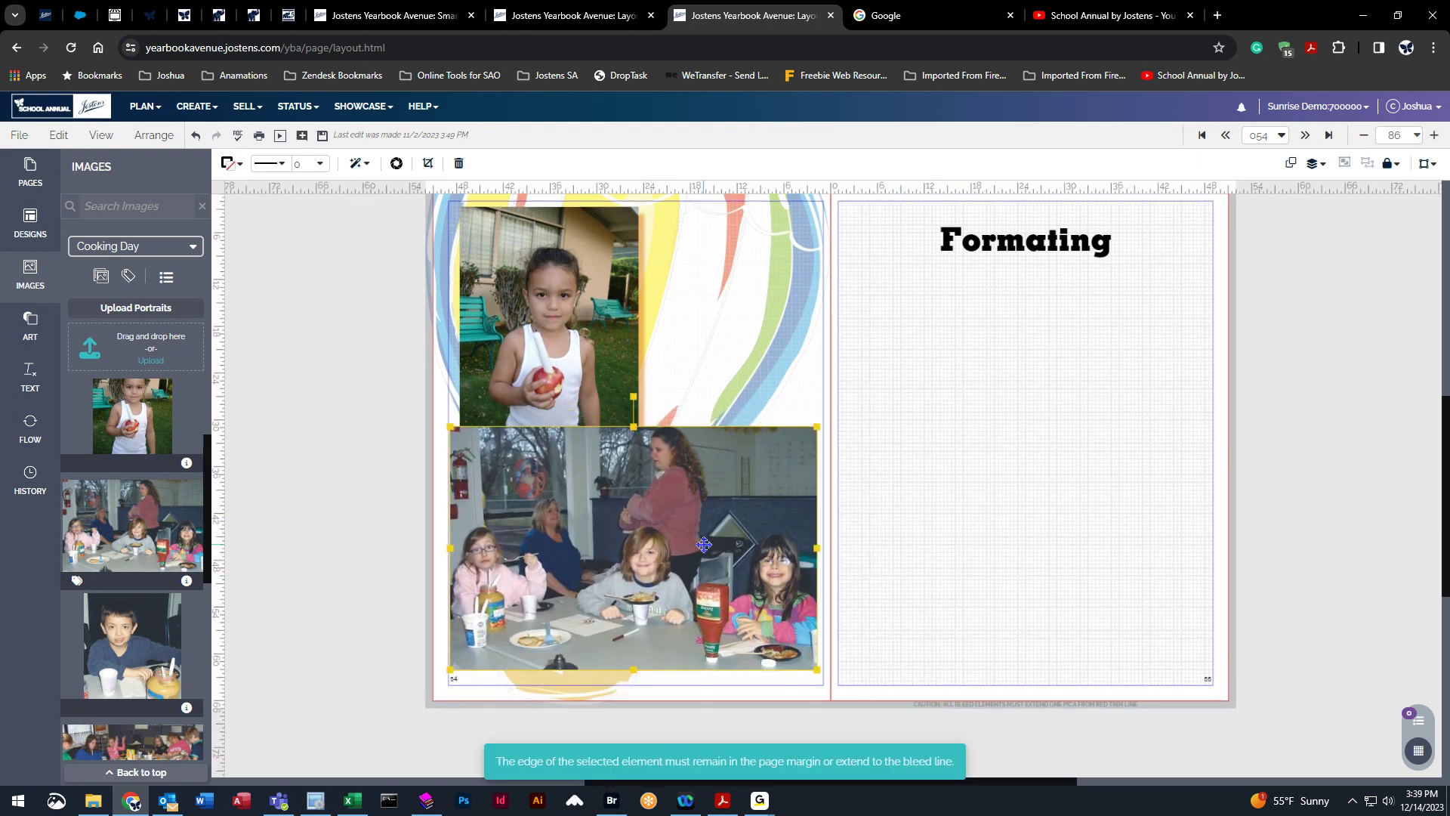
scroll(704, 545, up, 1)
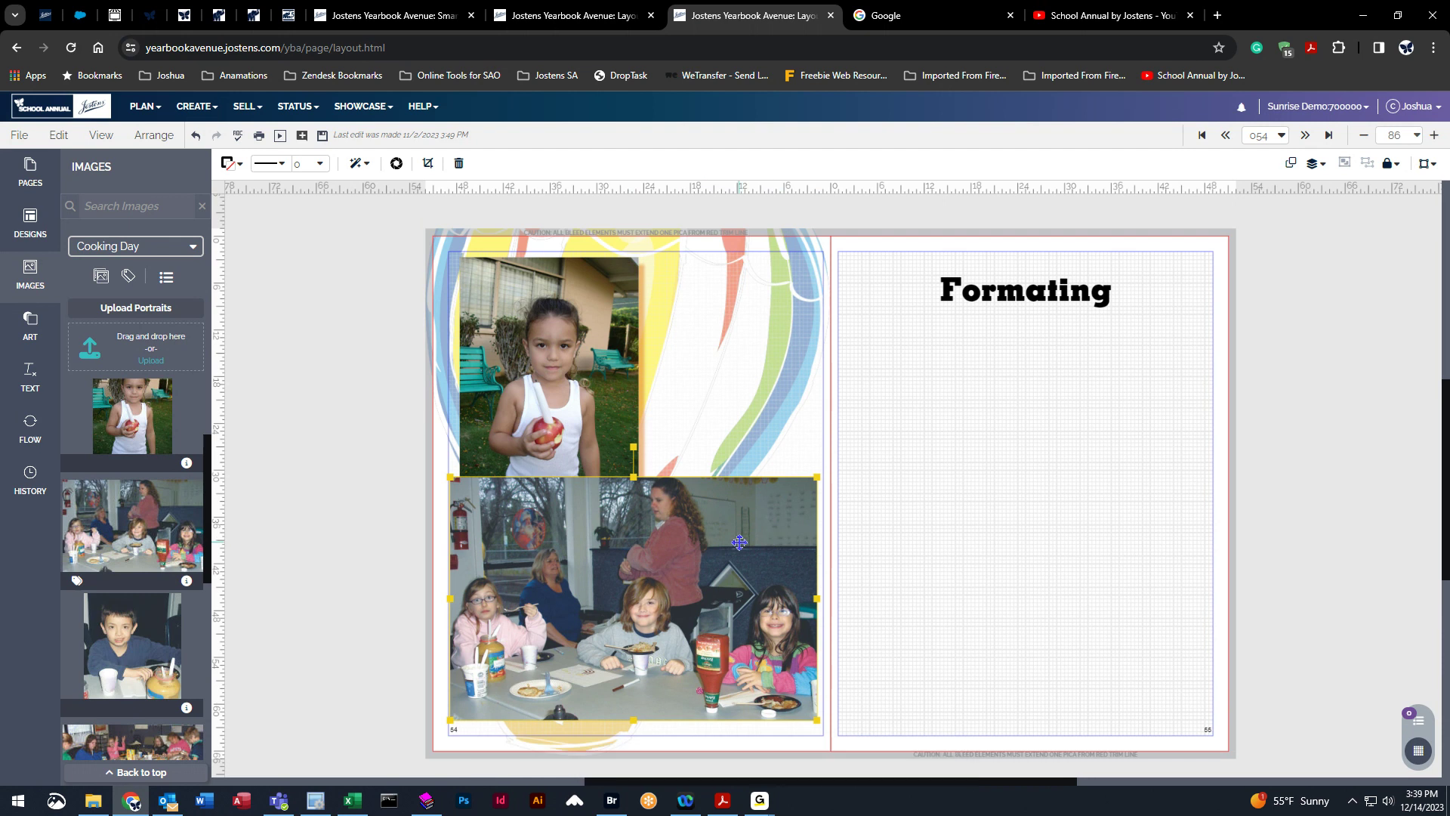
Snap Edit the lower group photo with brightness 2, contrast 14 and saturation -30, save it, and move it to the right page.
click(398, 165)
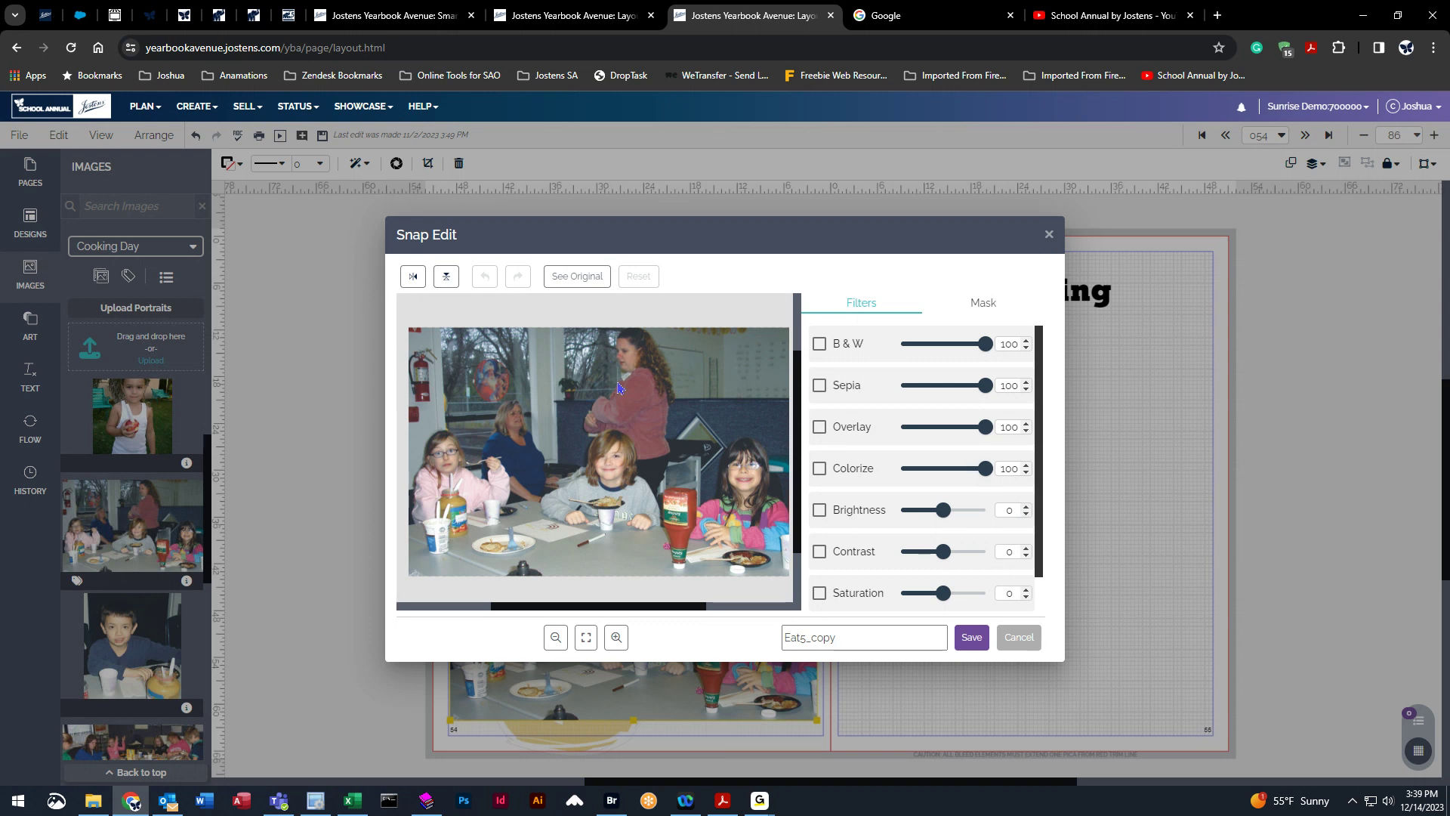
scroll(837, 496, down, 1)
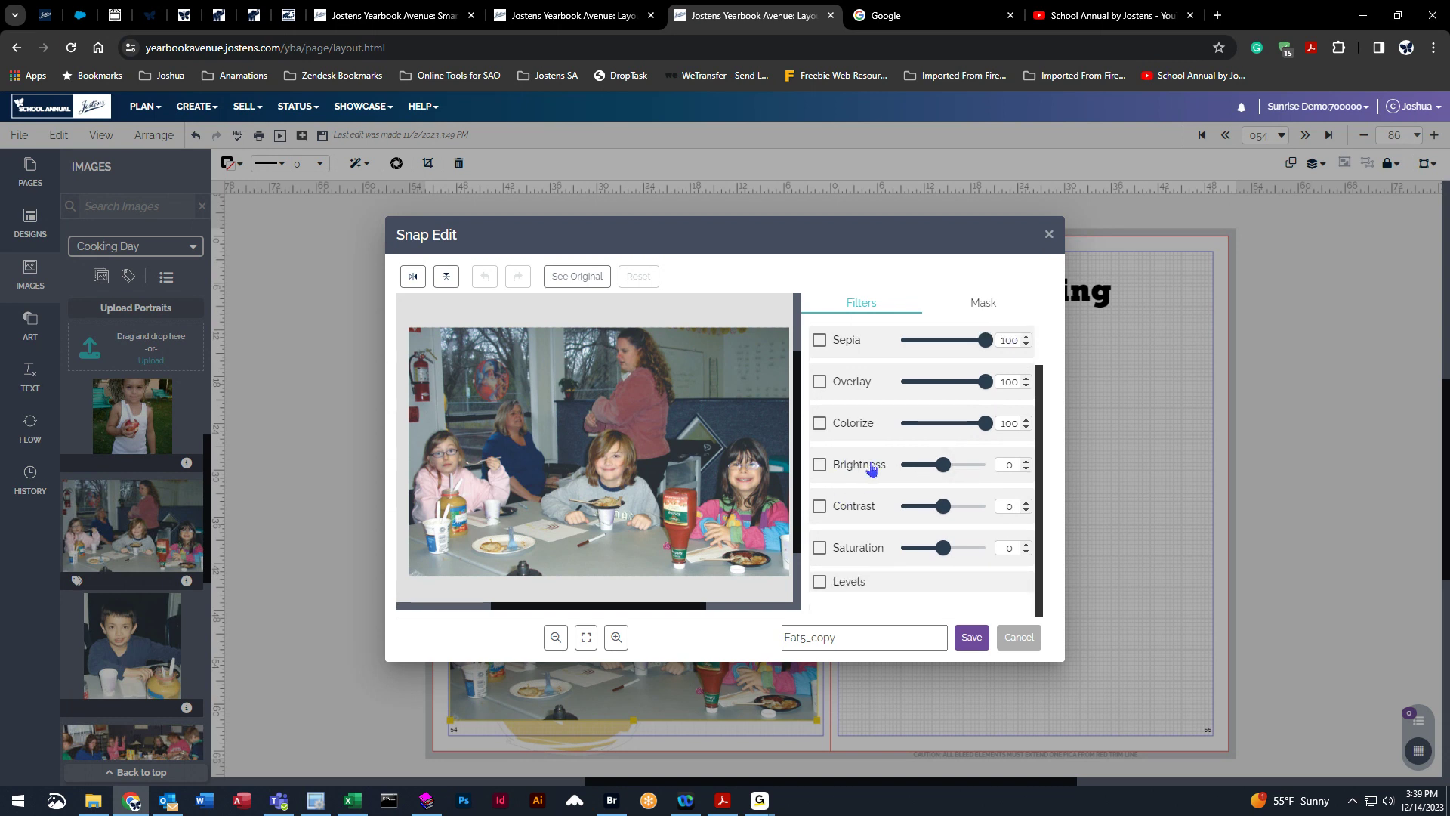
mouse_move(943, 464)
mouse_down()
mouse_move(935, 509)
mouse_move(950, 509)
mouse_move(945, 464)
mouse_move(953, 552)
mouse_move(933, 553)
mouse_move(956, 506)
mouse_move(948, 472)
mouse_up()
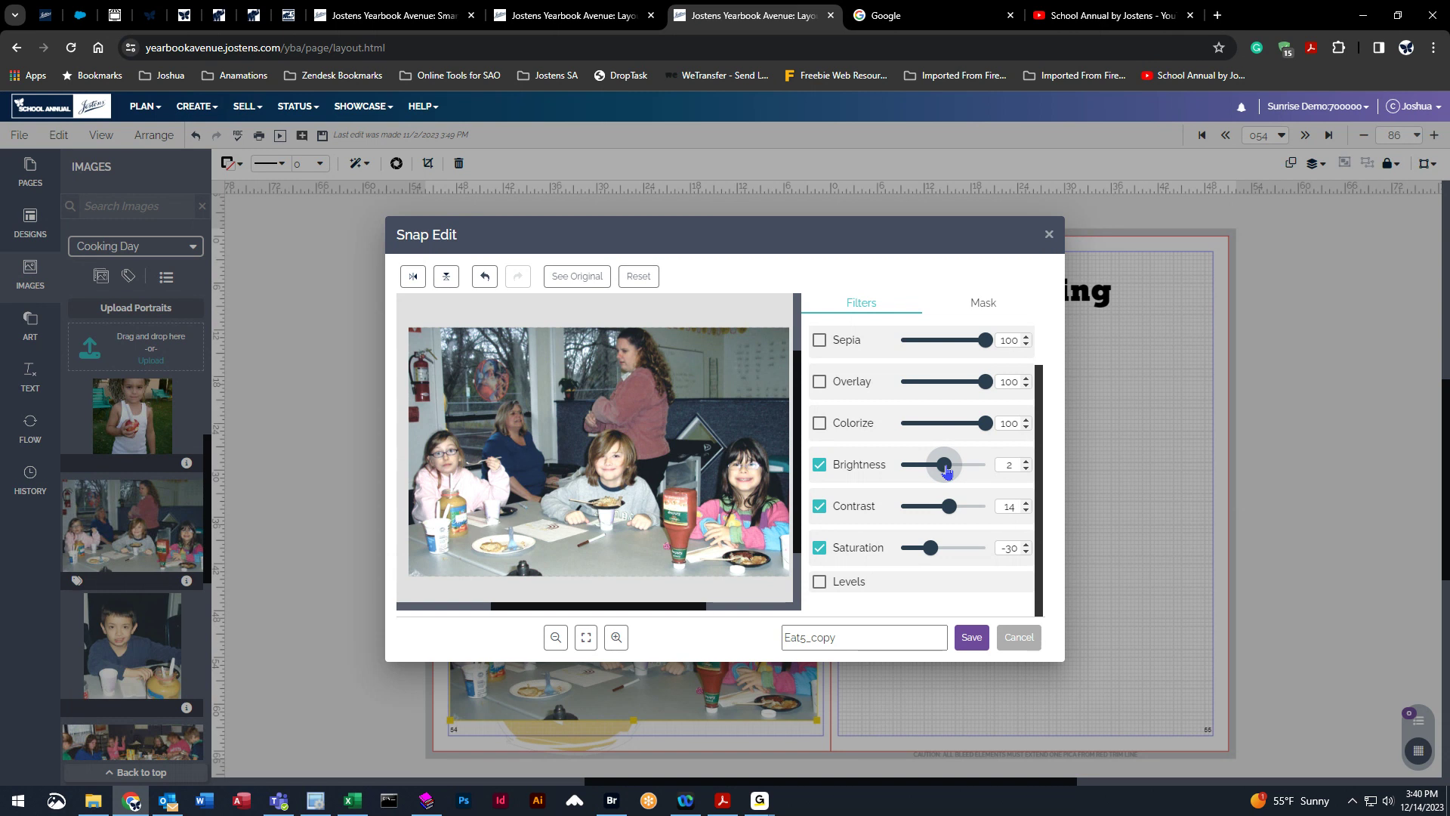
click(972, 642)
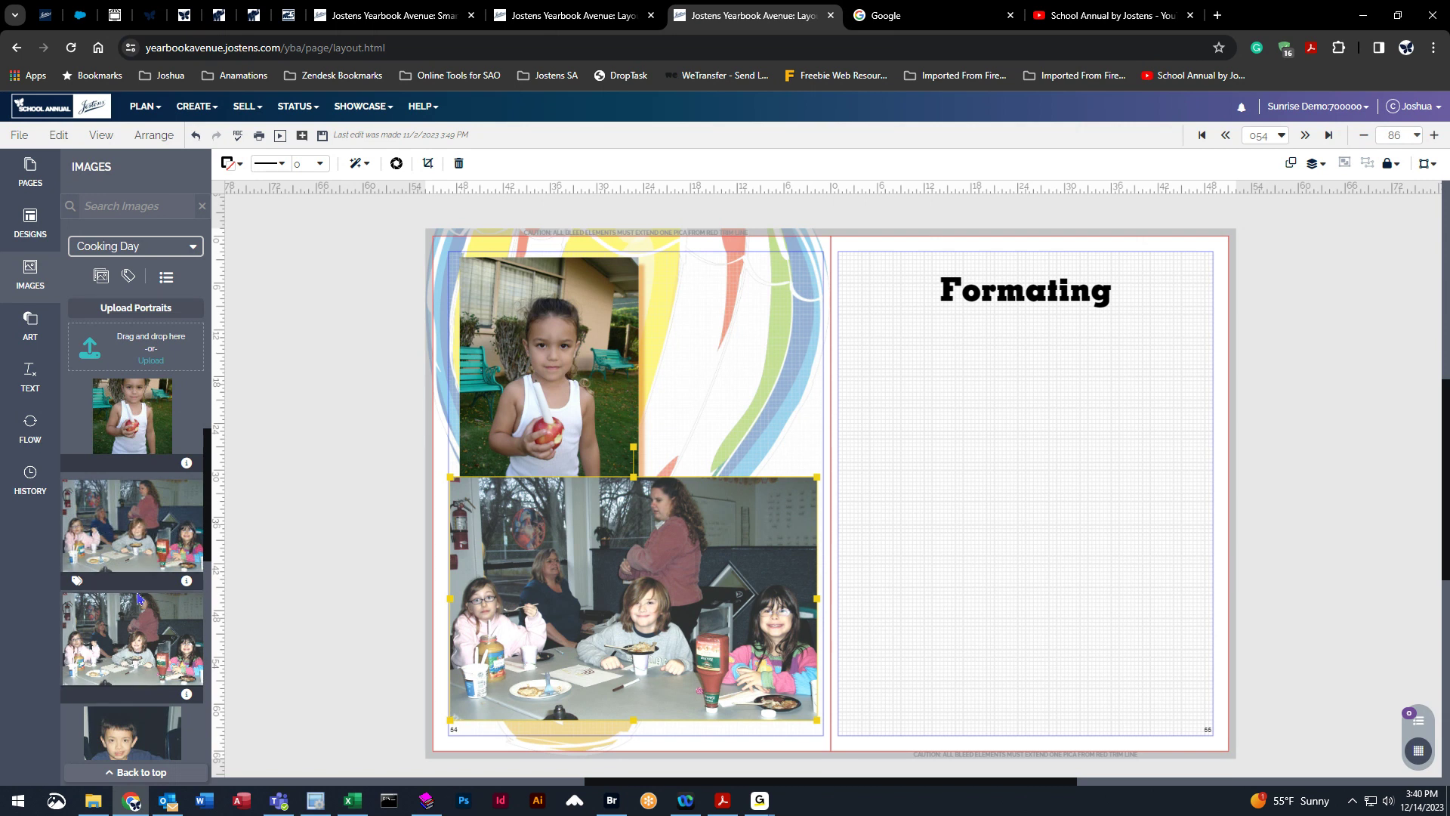
drag(648, 625, 1067, 535)
Open Snap Edit on the girl's photo and toggle the Sepia and Overlay filters on and off.
click(543, 375)
click(427, 163)
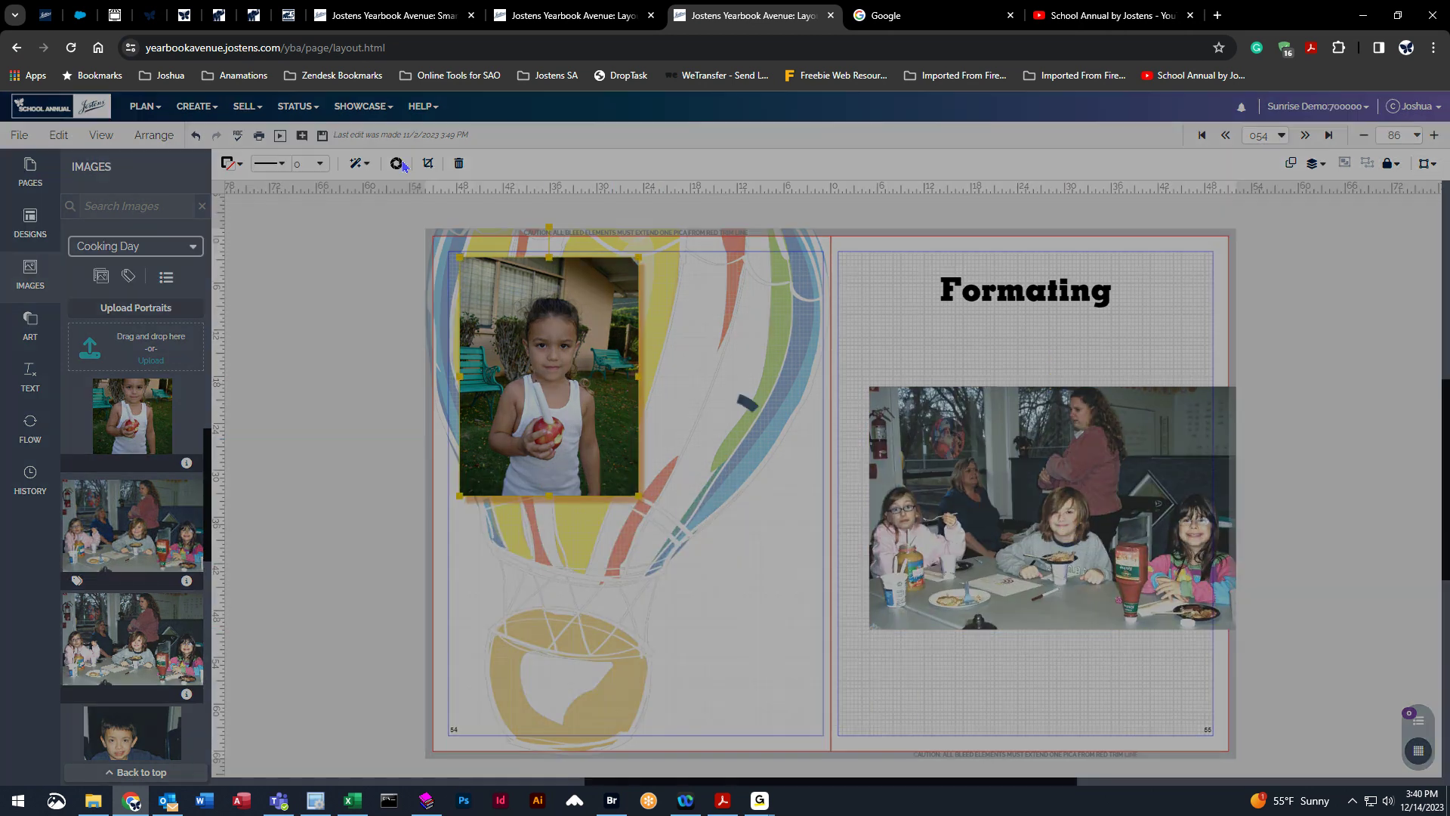
click(818, 348)
click(822, 349)
click(820, 385)
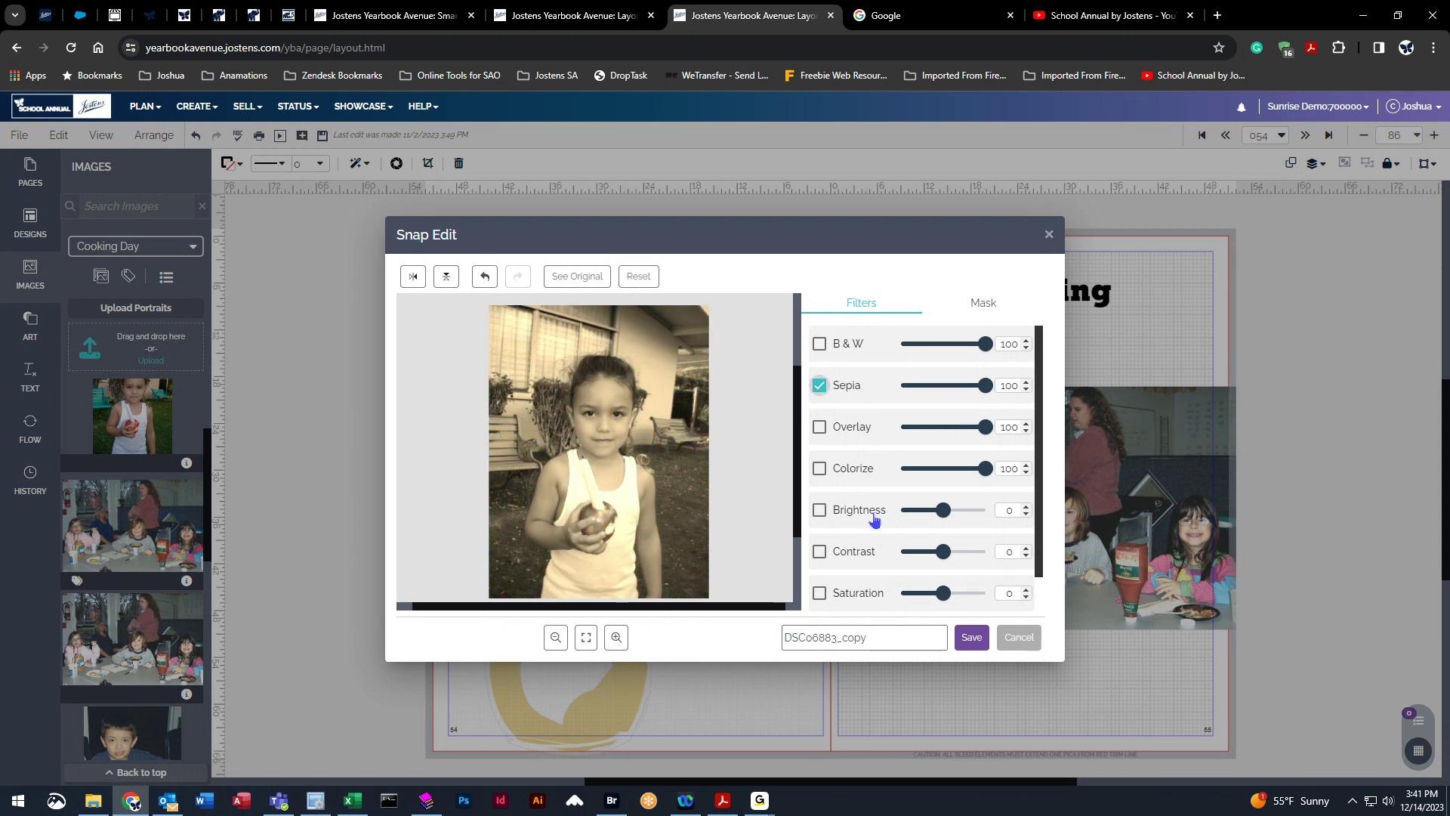
click(819, 386)
click(821, 427)
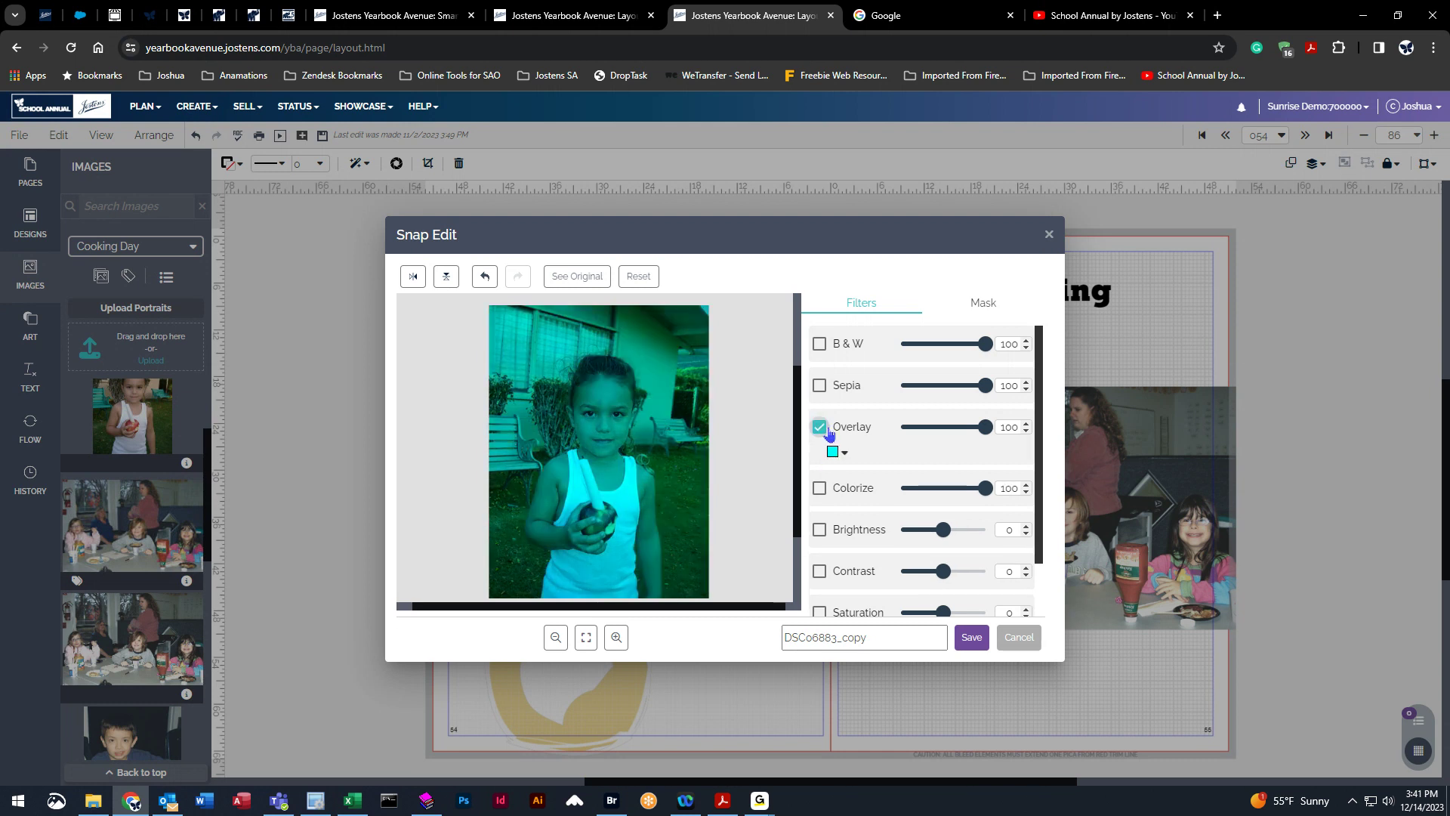
click(828, 433)
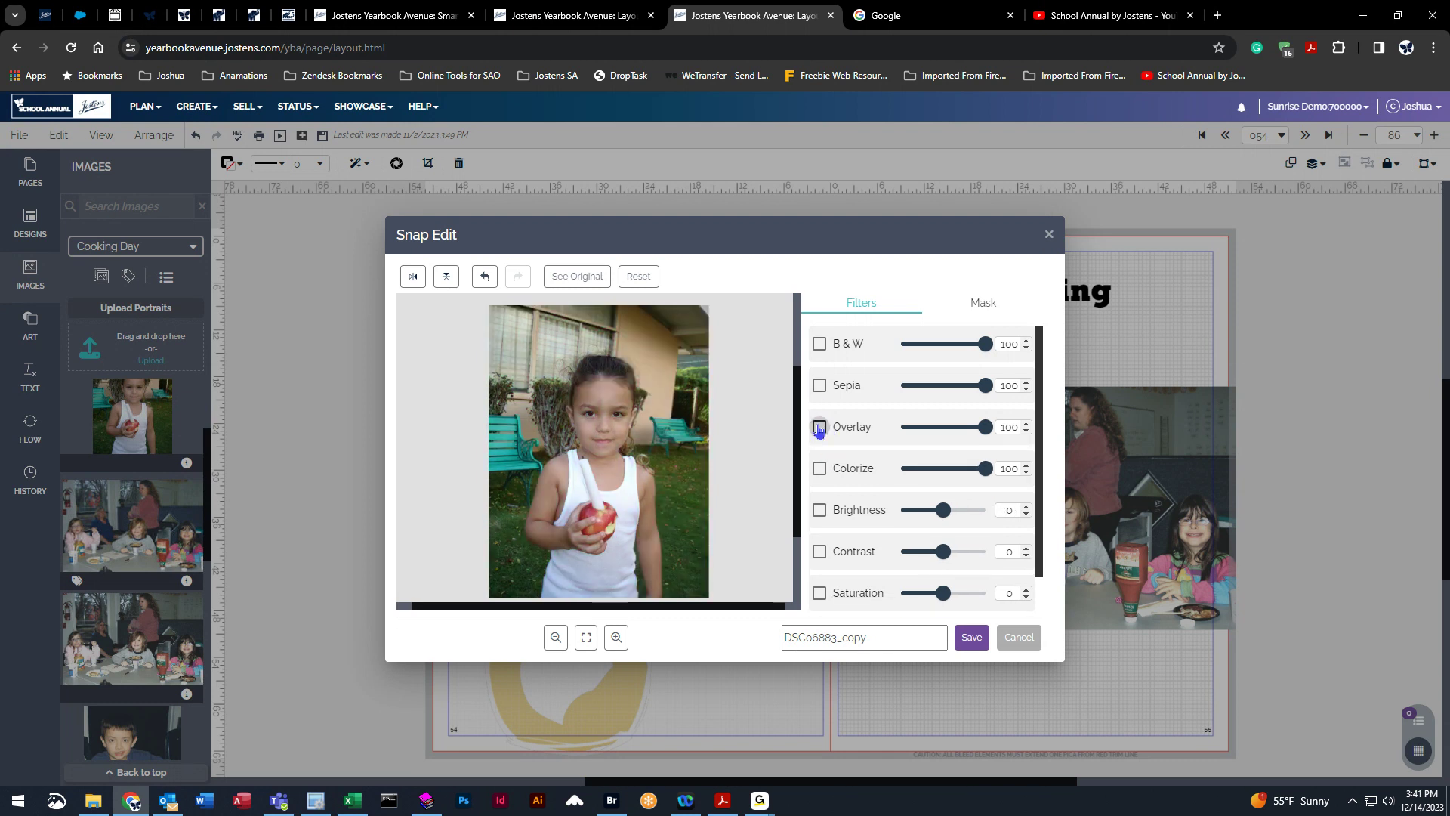
Try the Colorize filter with an orange colour and switch it off again.
click(819, 469)
click(818, 469)
click(818, 469)
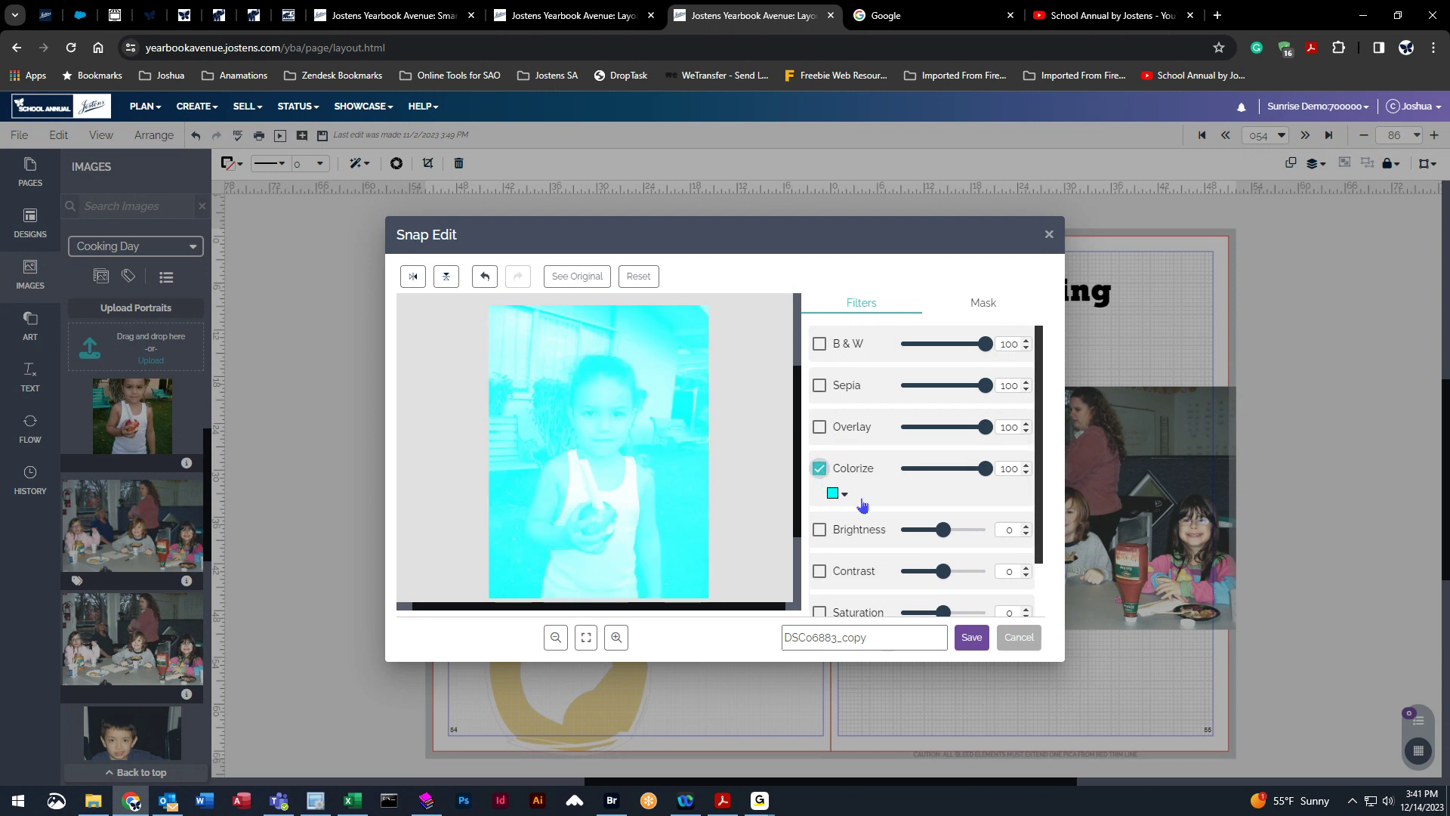
click(838, 494)
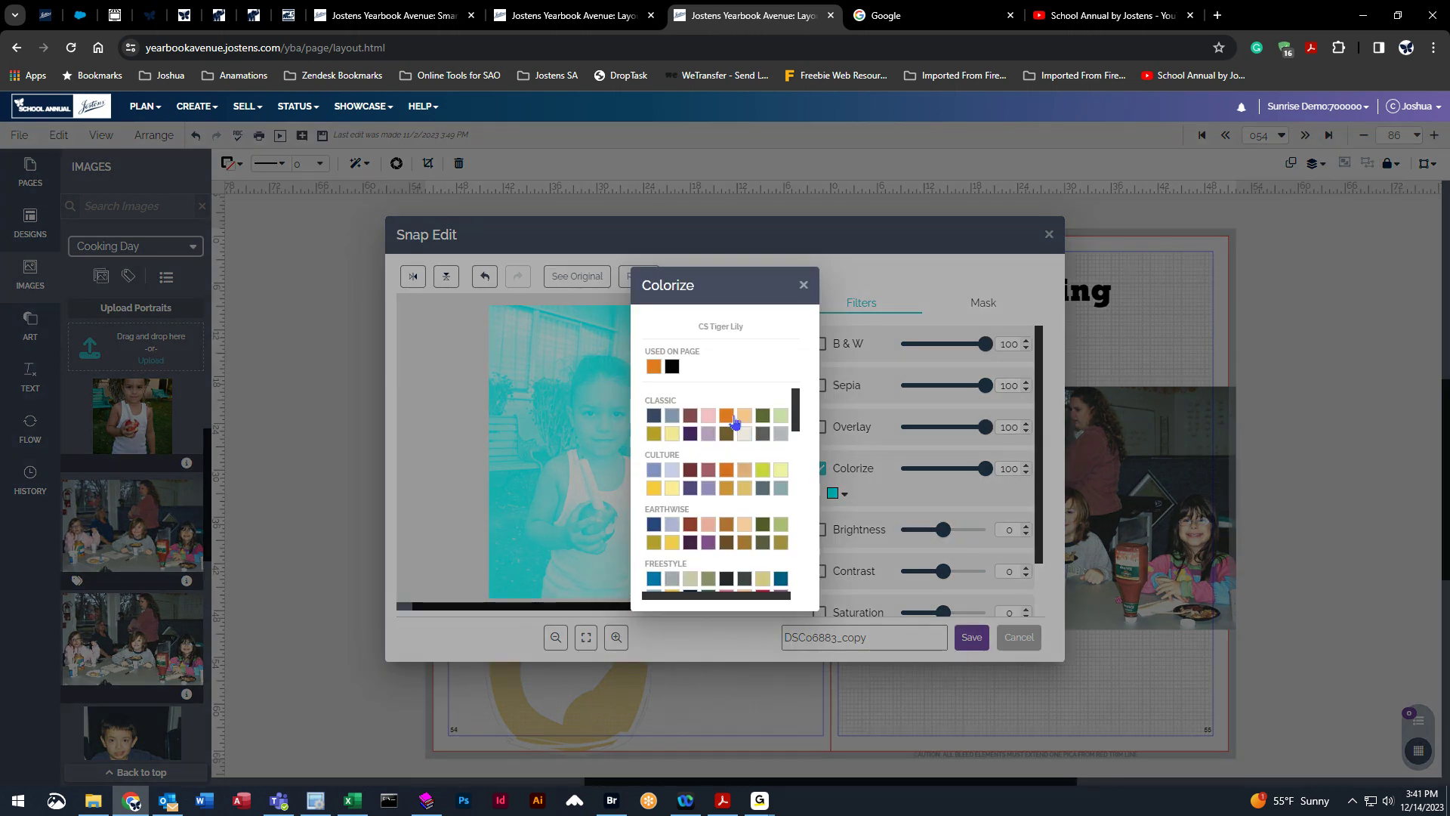
click(728, 417)
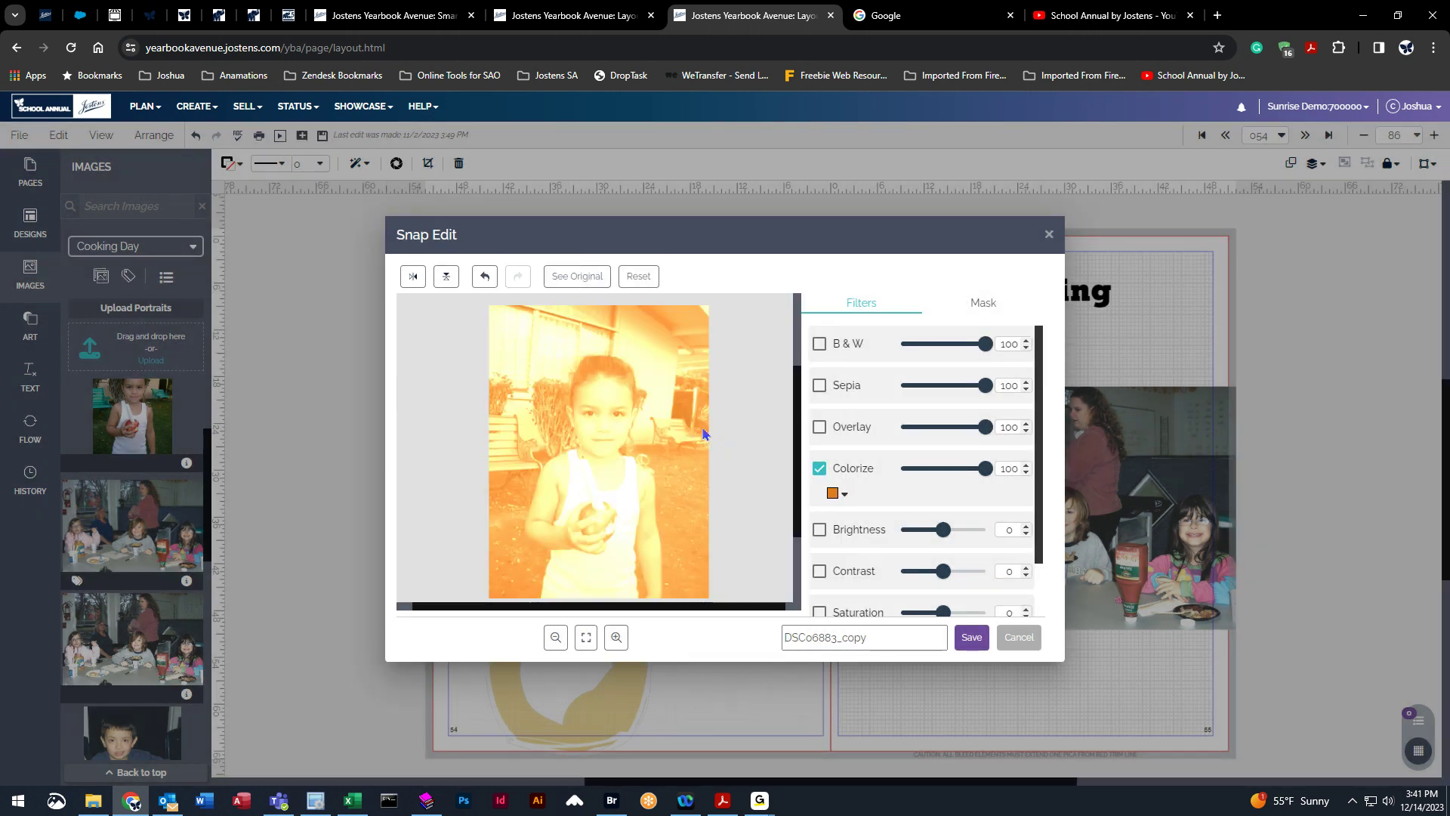
click(820, 470)
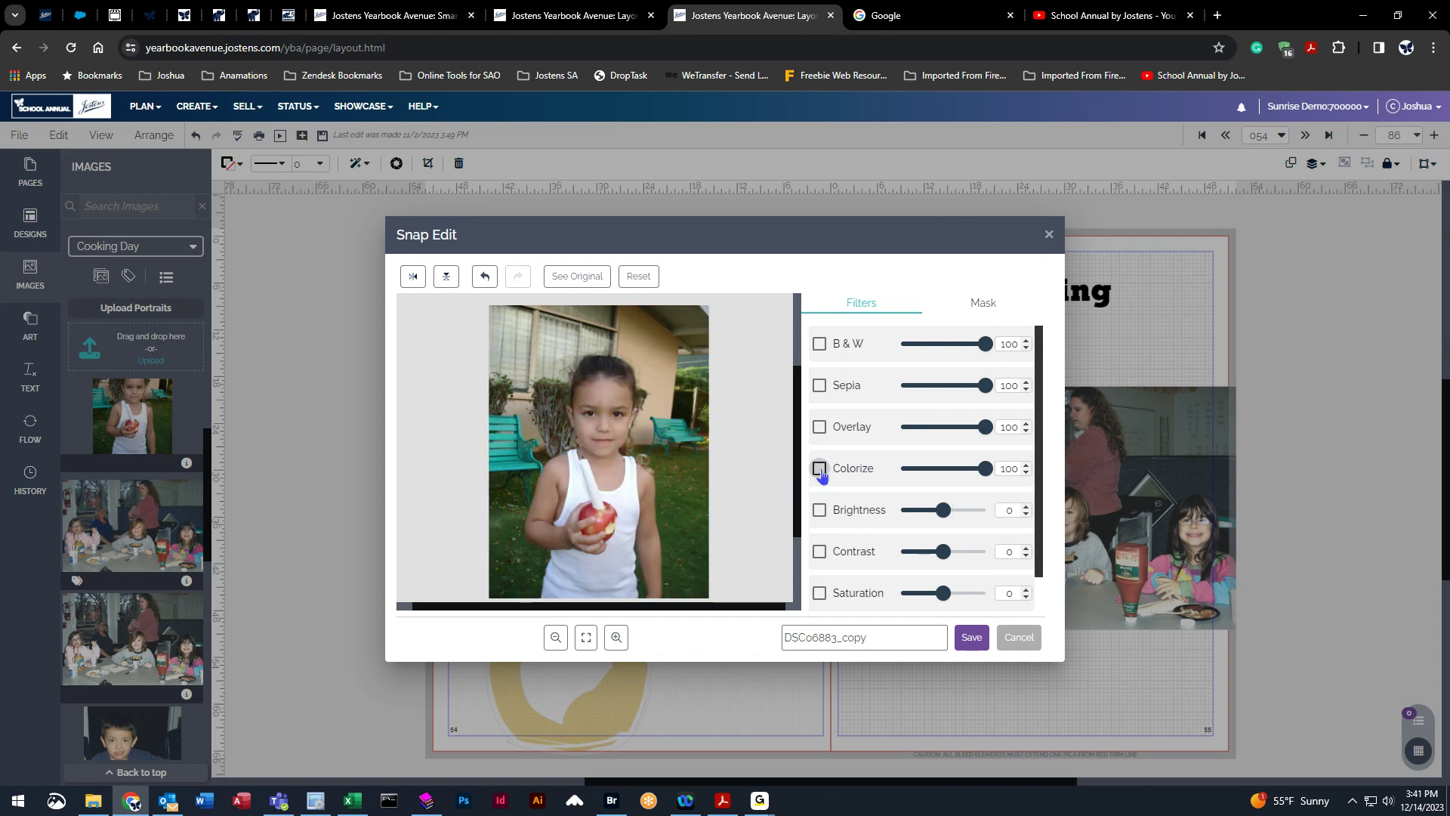
Enable the mask Eraser at brush size 31 with a Transparent masked area and erase the photo's top-left background.
click(982, 306)
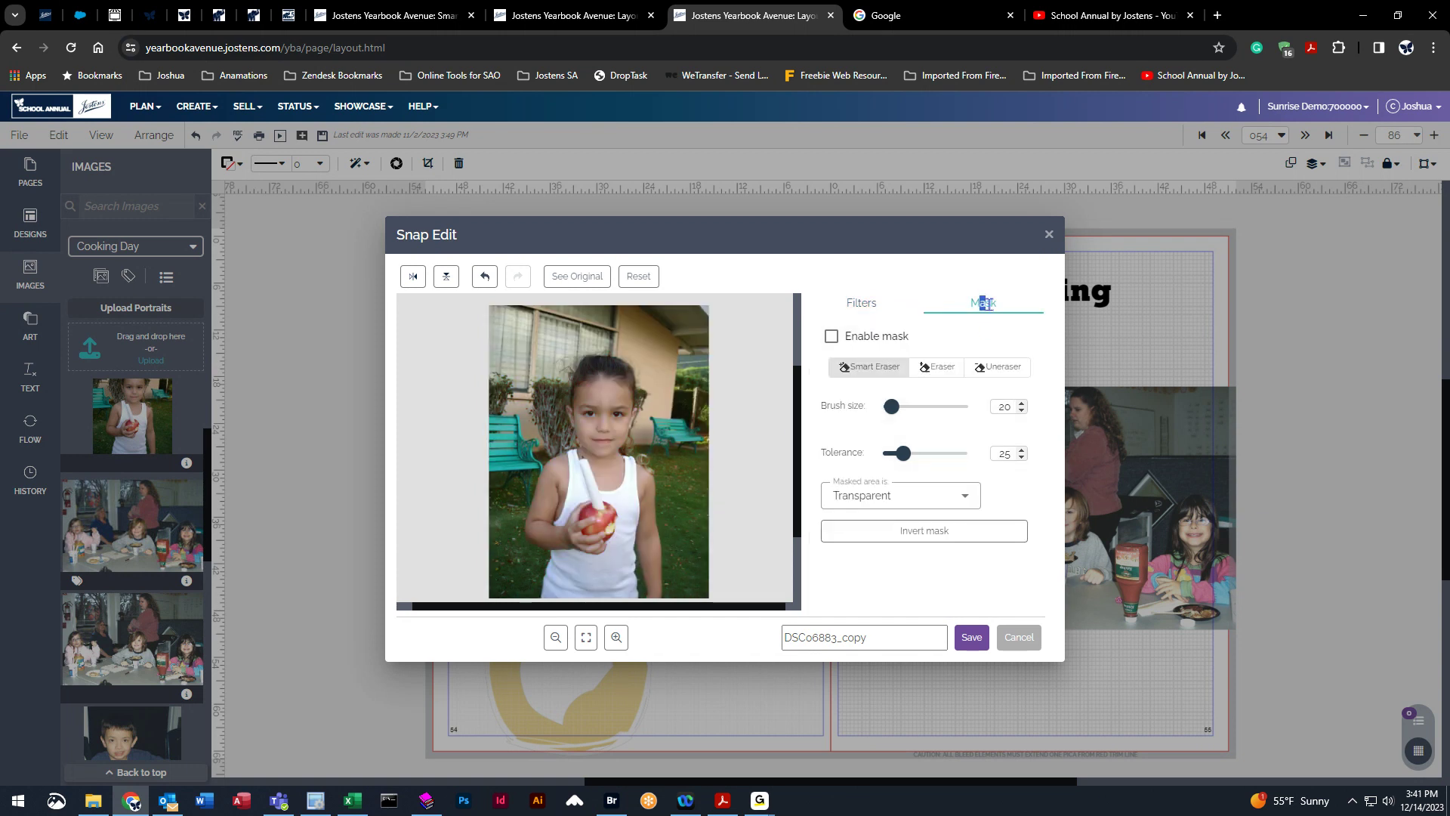
click(941, 375)
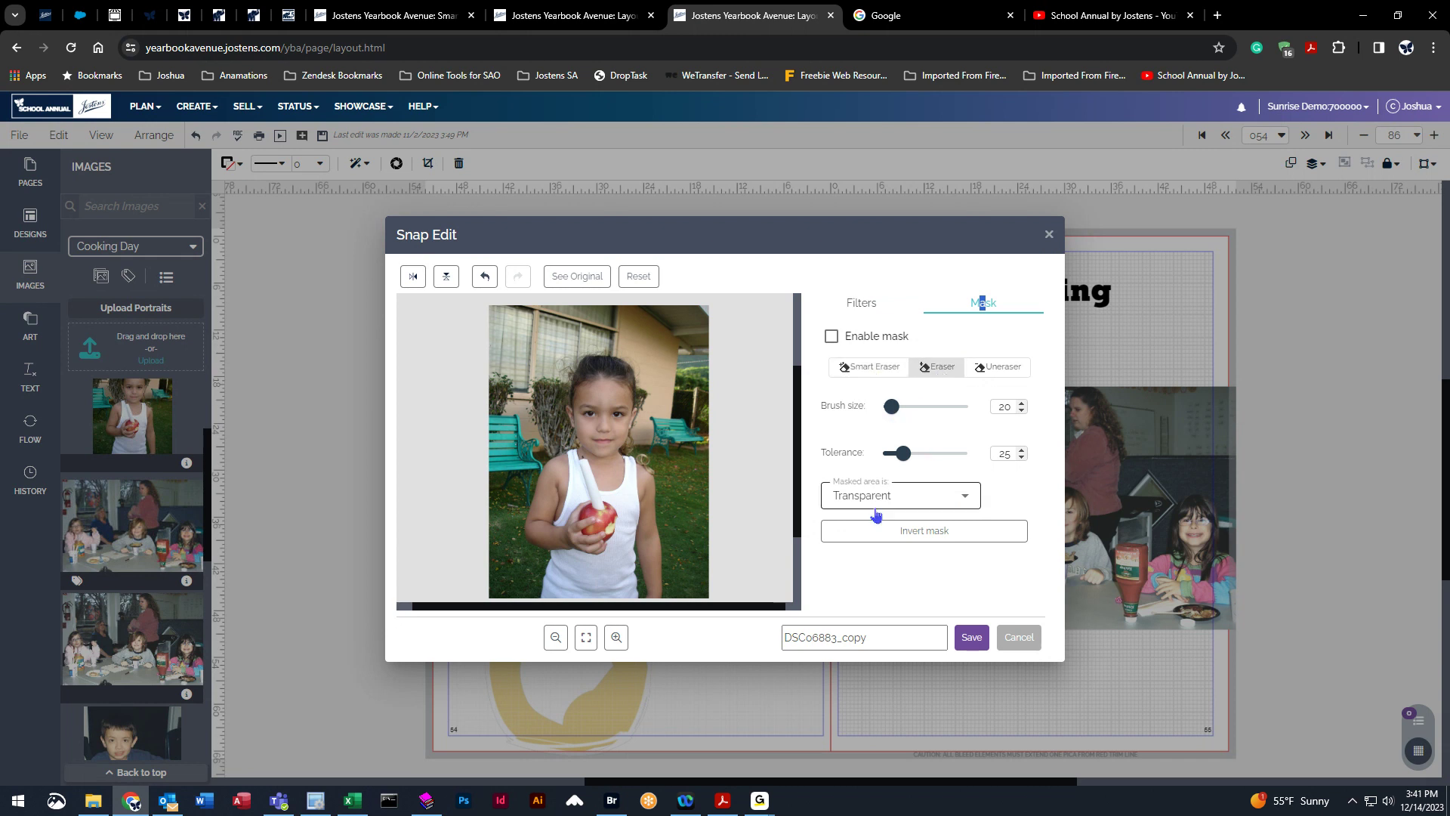
mouse_move(891, 407)
mouse_down()
mouse_move(913, 408)
mouse_move(896, 409)
mouse_up()
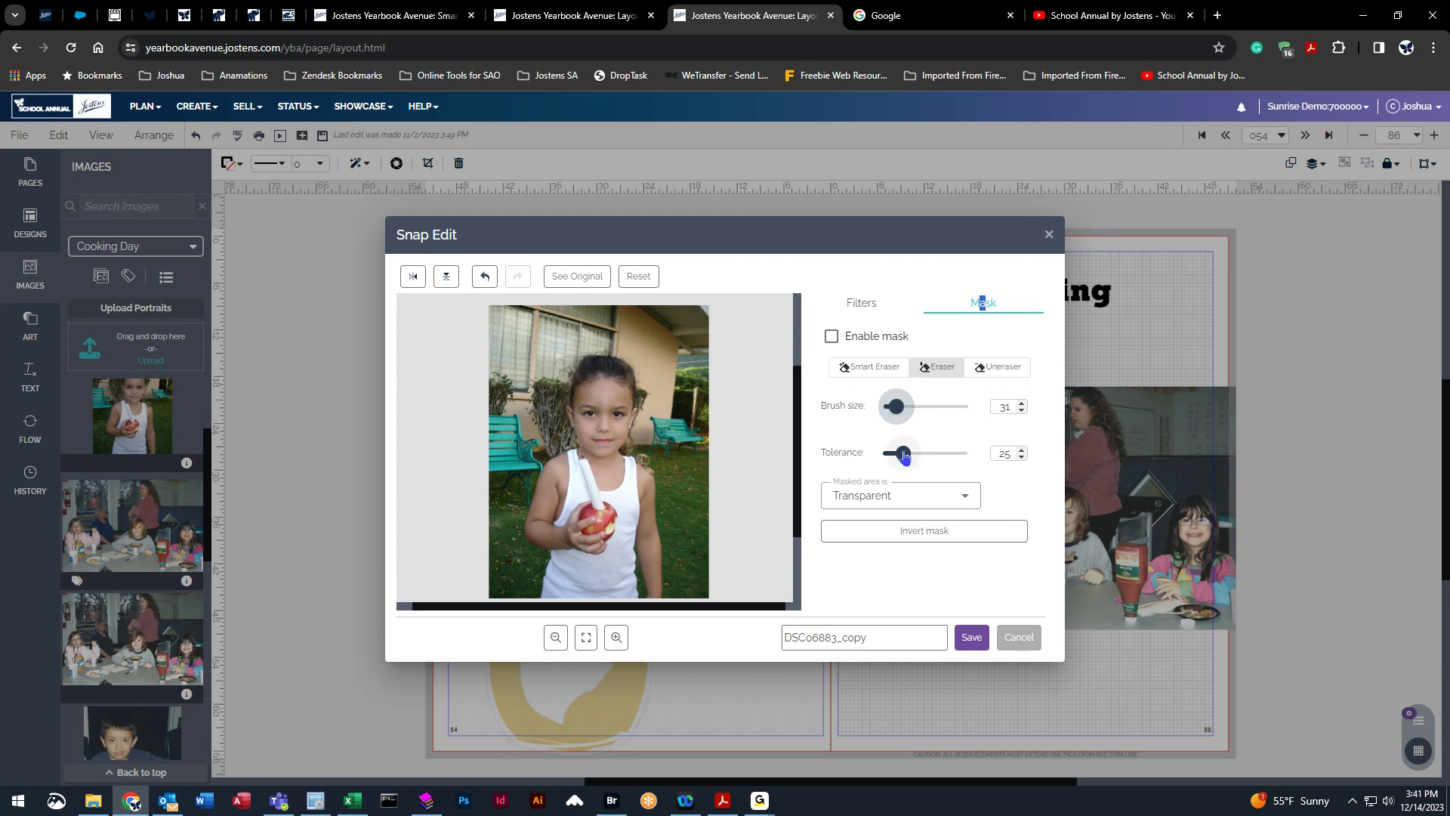
click(850, 502)
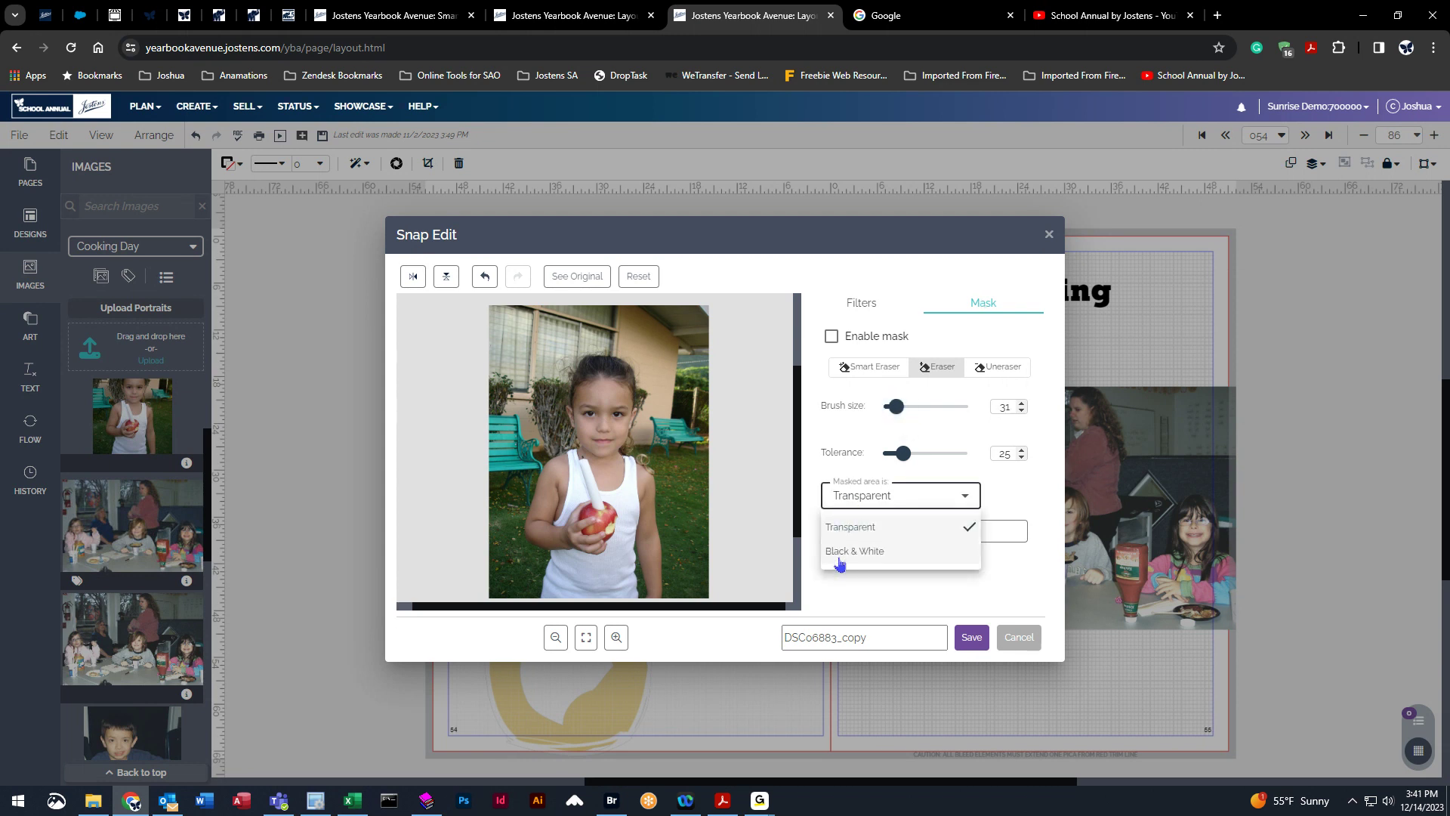
click(861, 496)
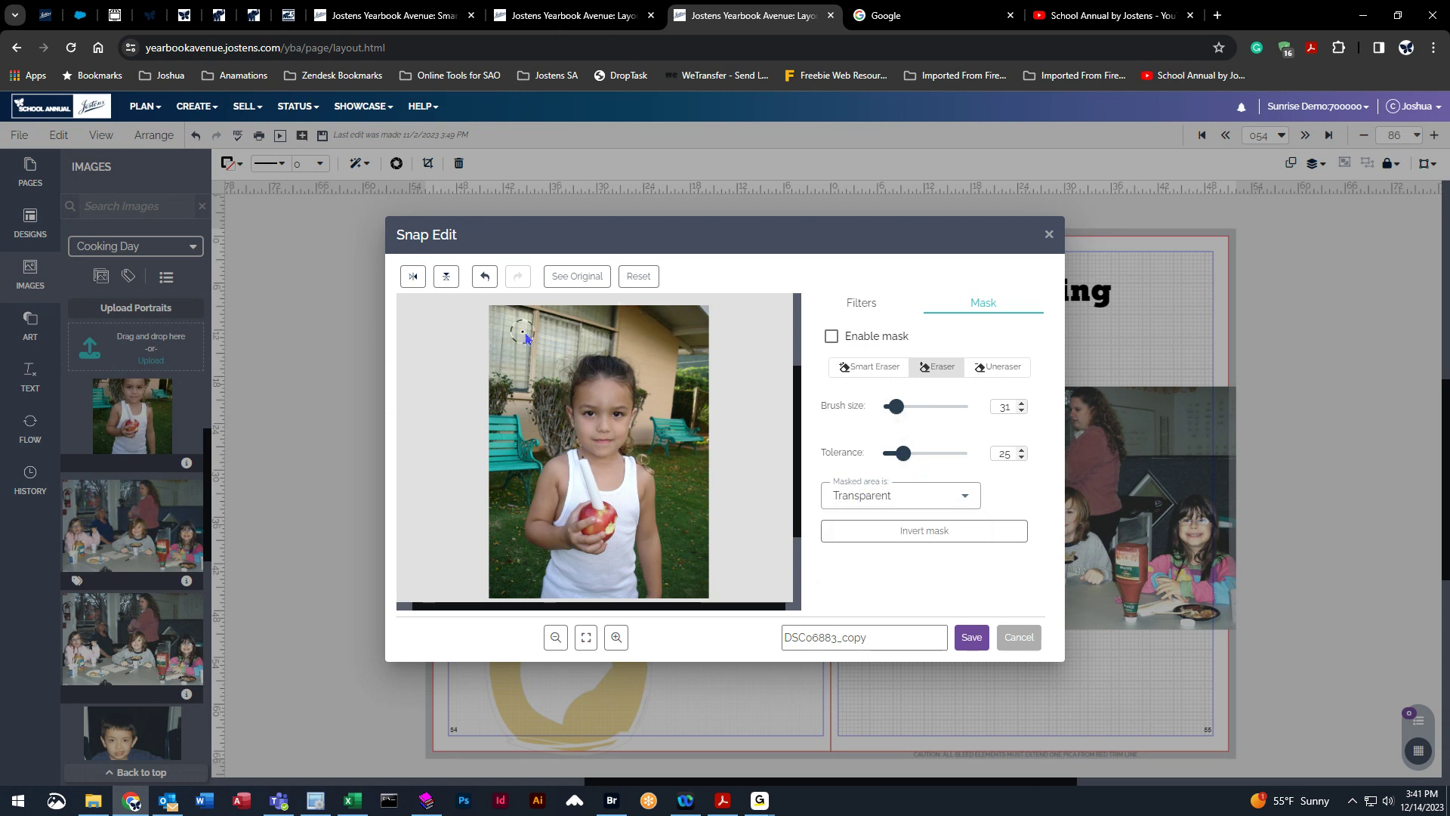
mouse_move(485, 369)
mouse_down()
mouse_move(621, 336)
mouse_move(712, 397)
mouse_move(696, 303)
mouse_move(523, 302)
mouse_move(465, 318)
mouse_move(659, 327)
mouse_move(704, 341)
mouse_move(664, 333)
mouse_move(708, 375)
mouse_move(609, 295)
mouse_move(787, 319)
mouse_move(681, 307)
mouse_move(740, 326)
mouse_move(561, 321)
mouse_move(469, 349)
mouse_move(550, 321)
mouse_up()
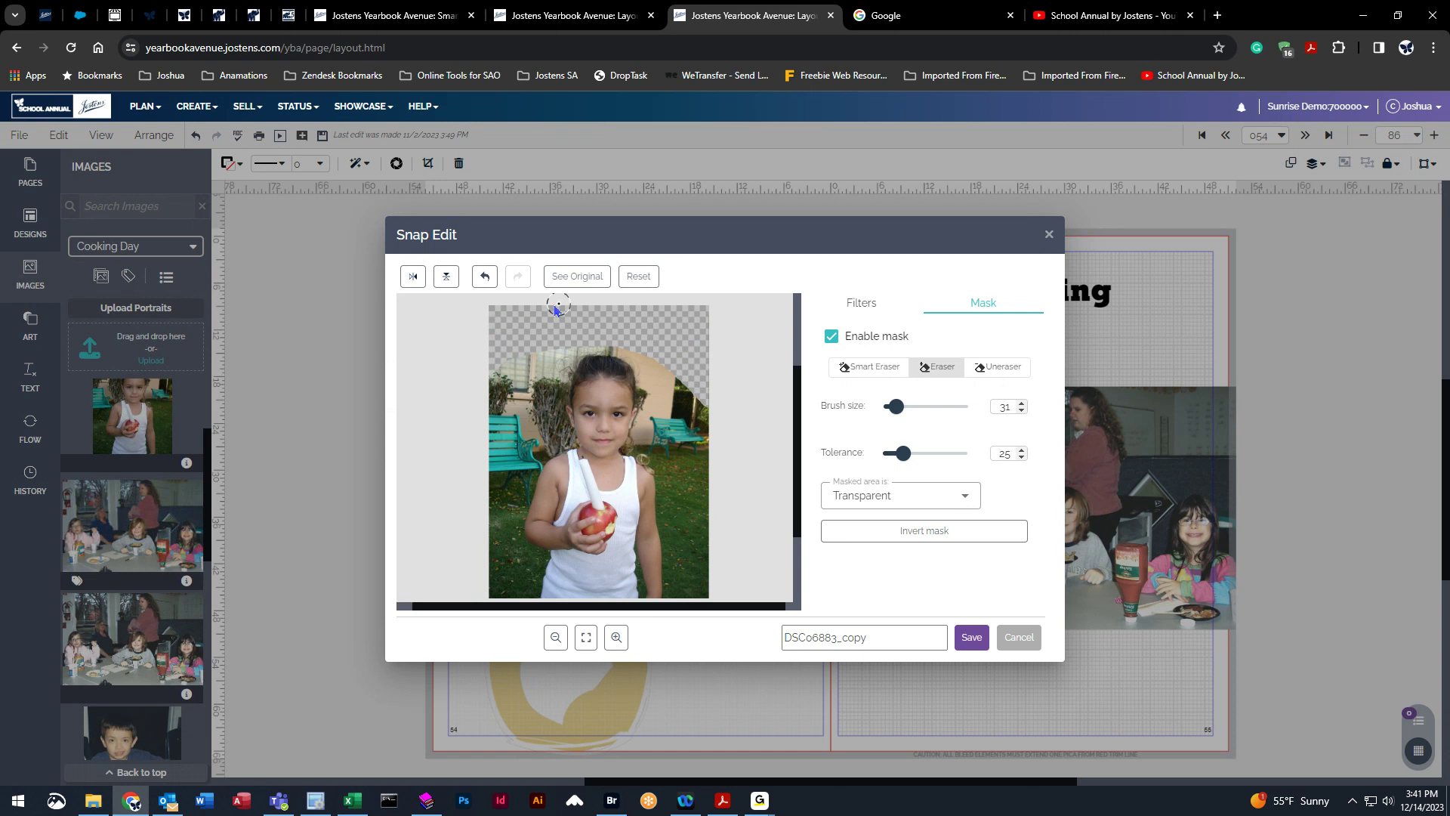
Zoom into the photo, erase more background beside the girl's hair, and save the edit.
click(616, 638)
click(616, 640)
click(616, 639)
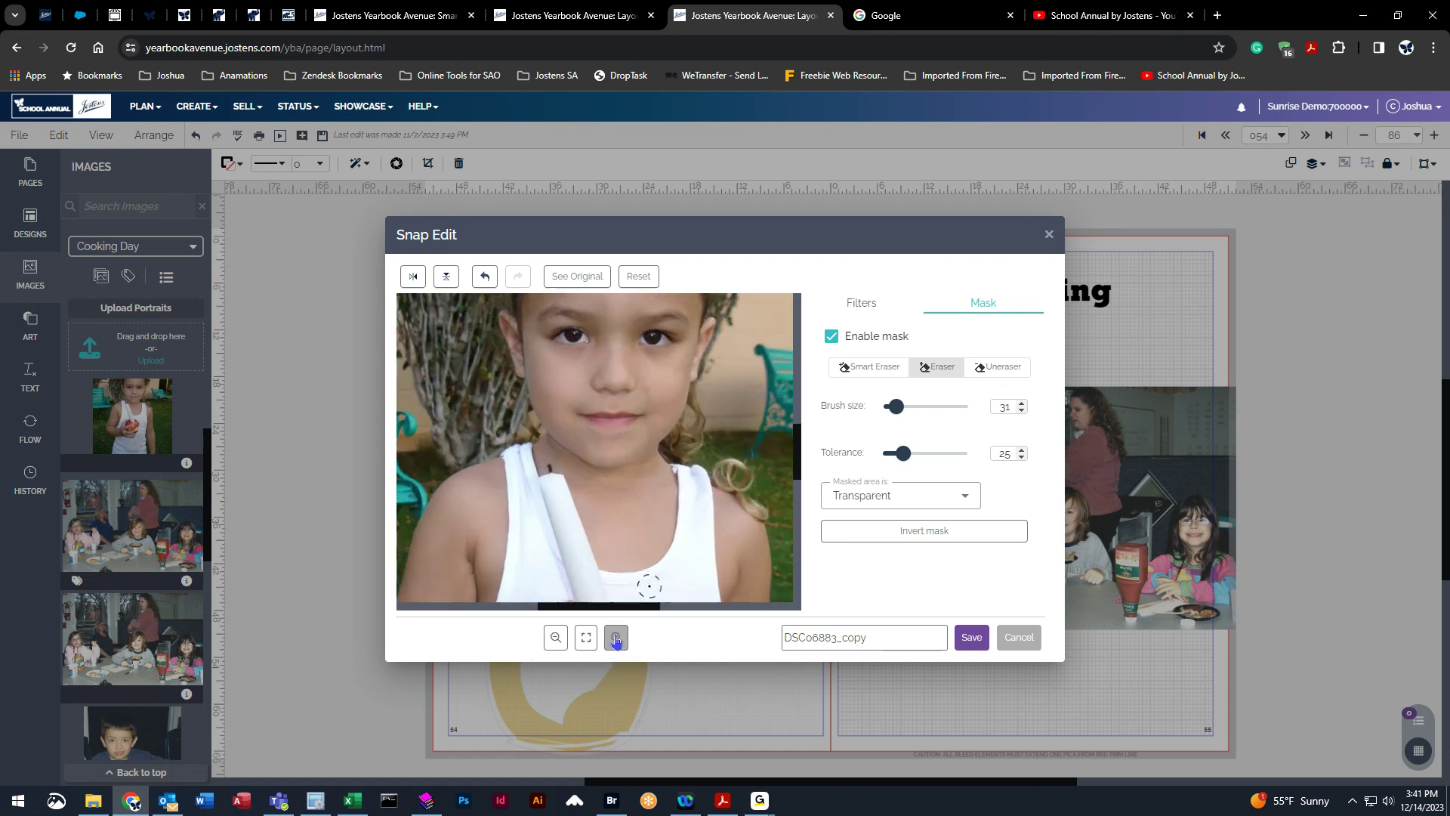
click(616, 640)
click(617, 640)
click(617, 640)
drag(608, 609, 640, 607)
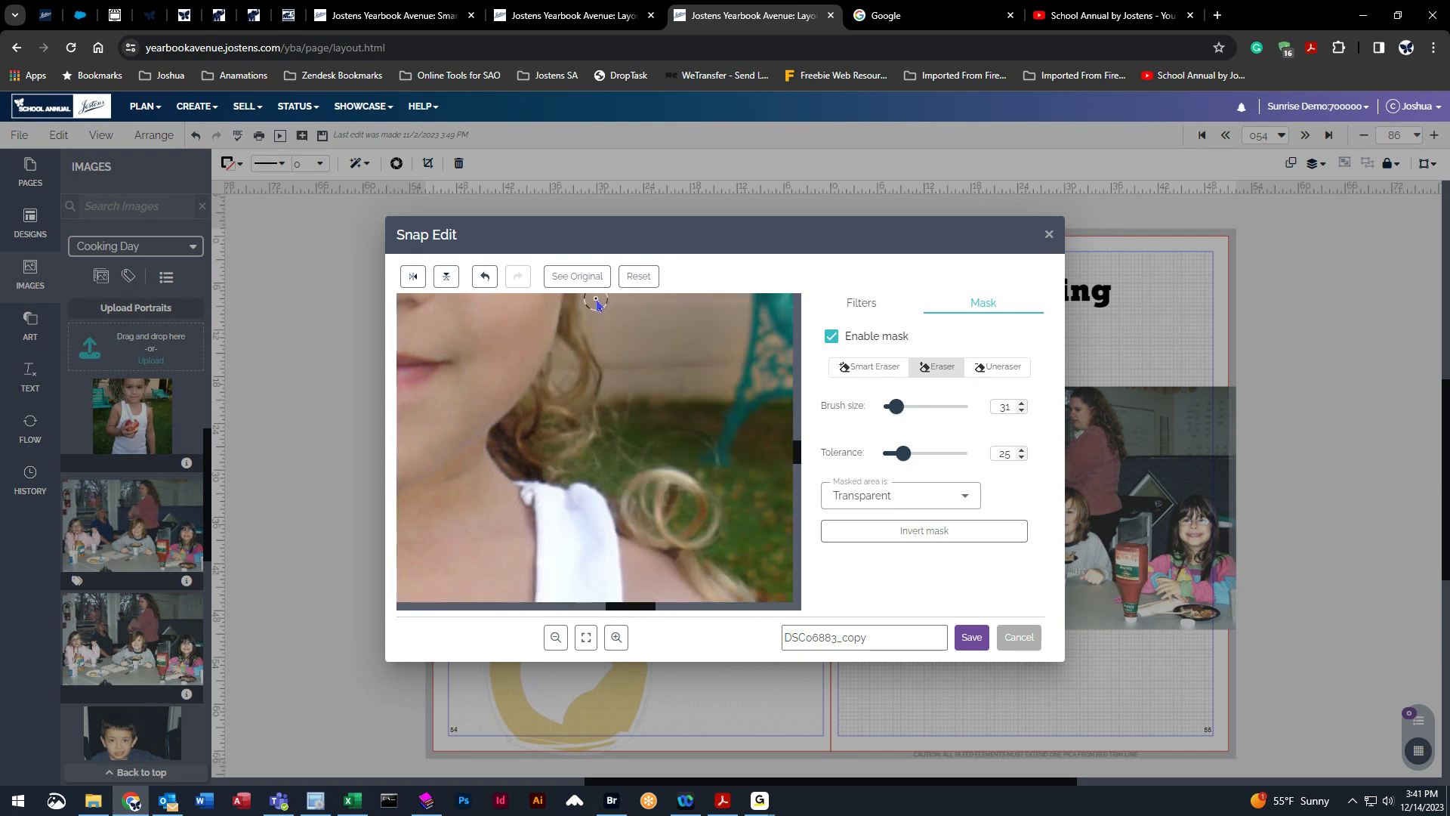
mouse_move(595, 303)
mouse_down()
mouse_move(621, 415)
mouse_move(696, 427)
mouse_move(647, 429)
mouse_move(740, 495)
mouse_move(726, 548)
mouse_move(759, 571)
mouse_move(788, 558)
mouse_move(757, 514)
mouse_move(765, 558)
mouse_move(792, 577)
mouse_move(780, 484)
mouse_move(755, 464)
mouse_move(793, 505)
mouse_up()
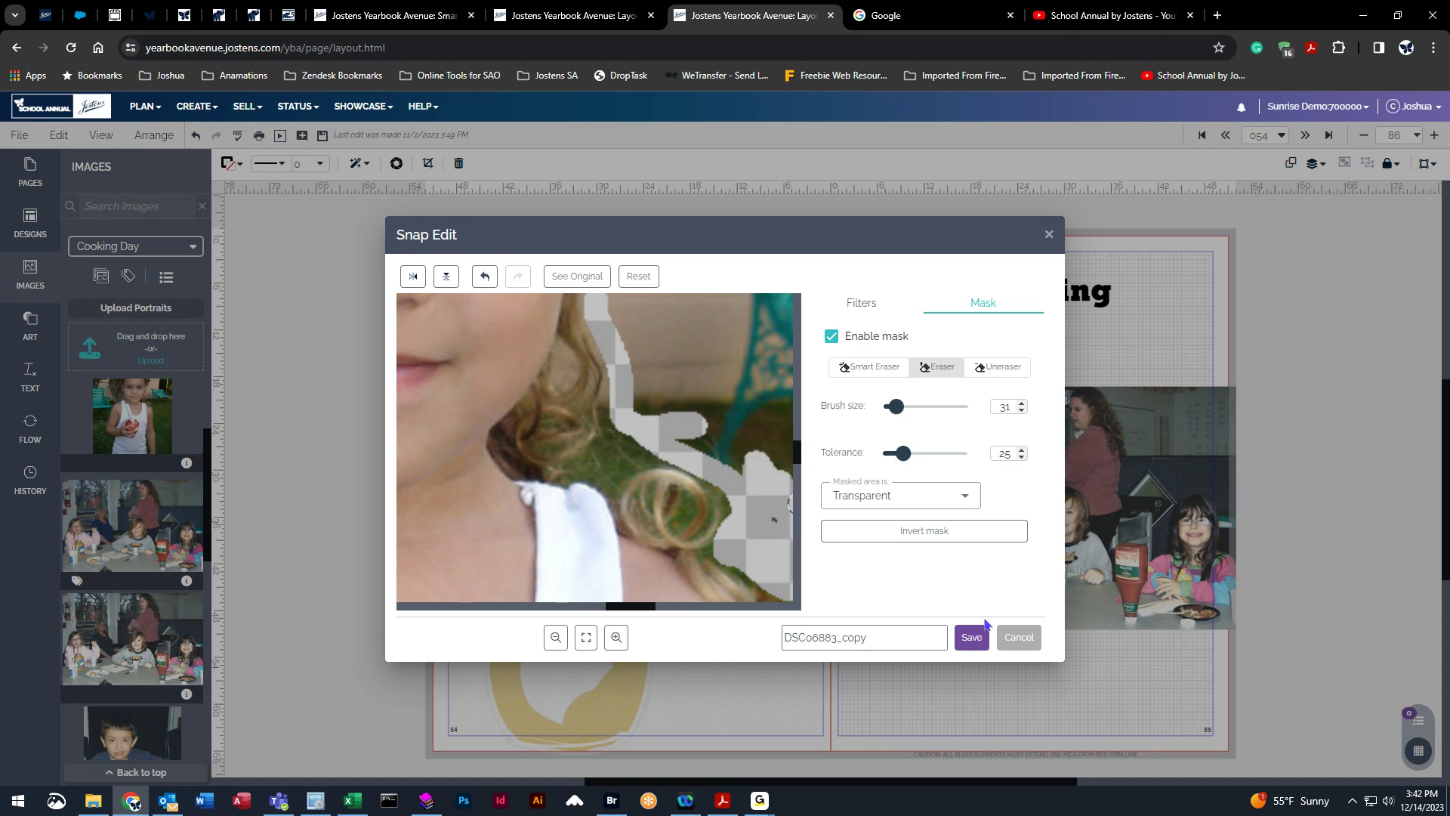
click(972, 638)
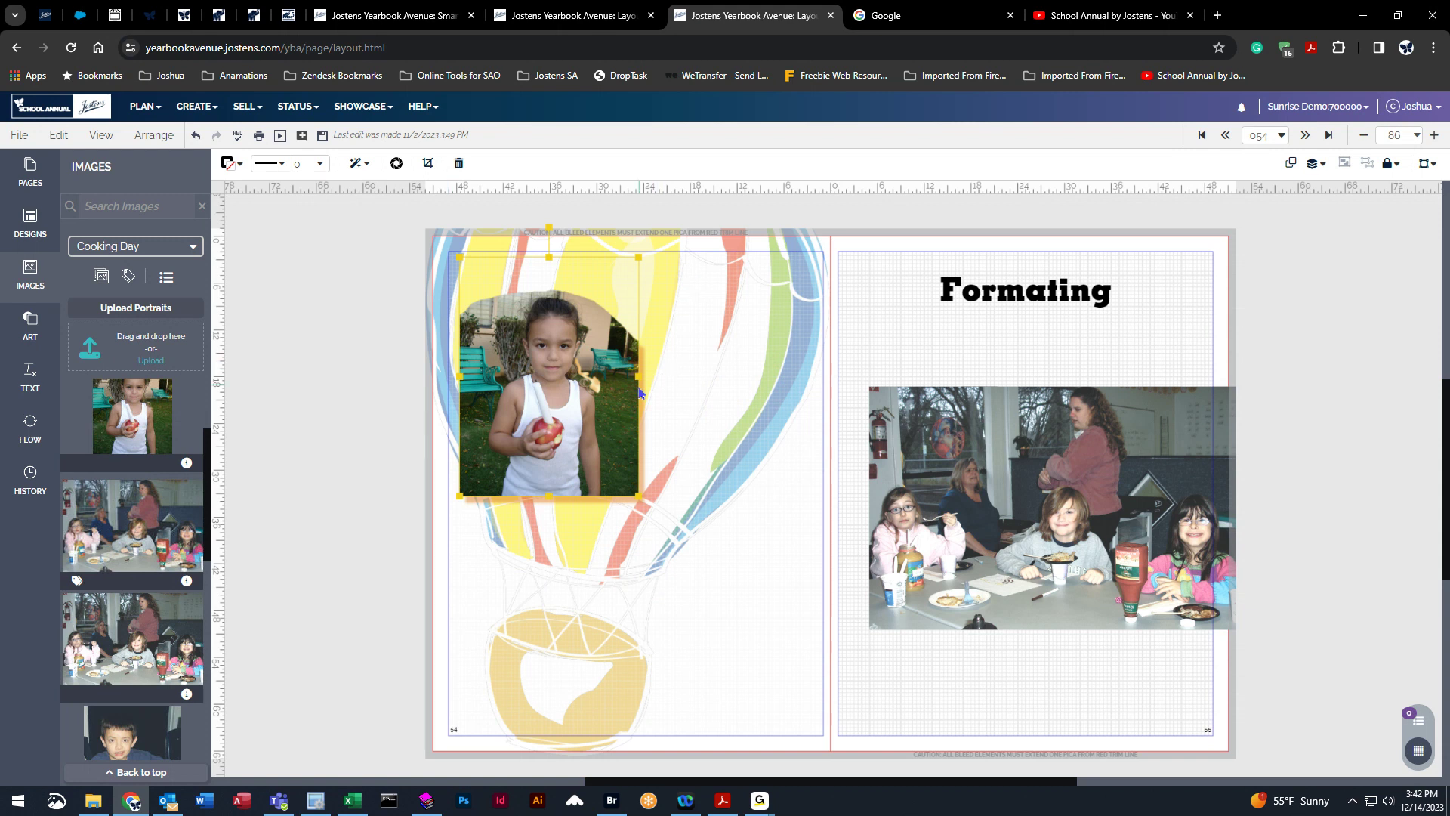
Undo and redo the photo's mask edit a few times.
click(195, 135)
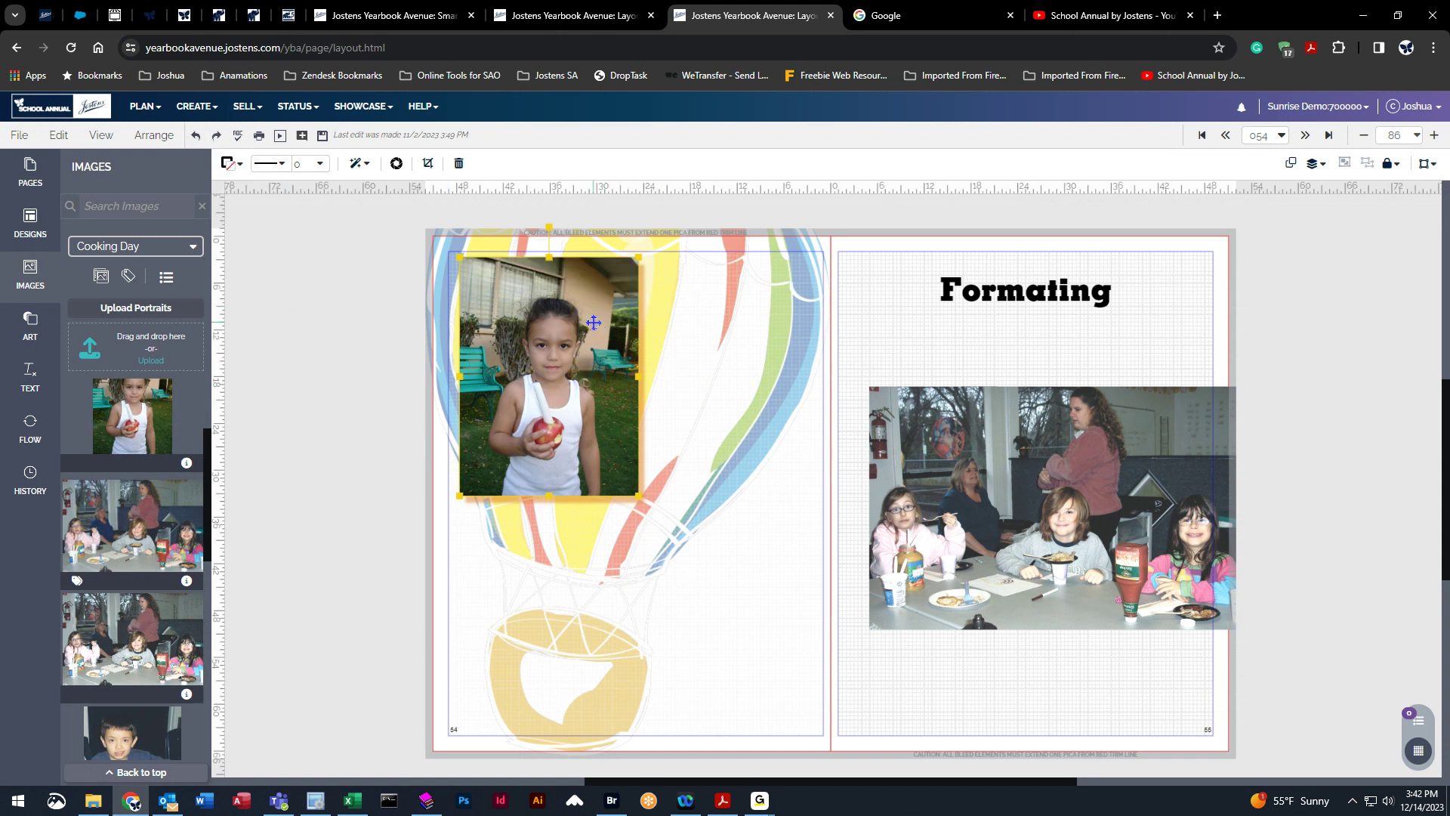
click(216, 135)
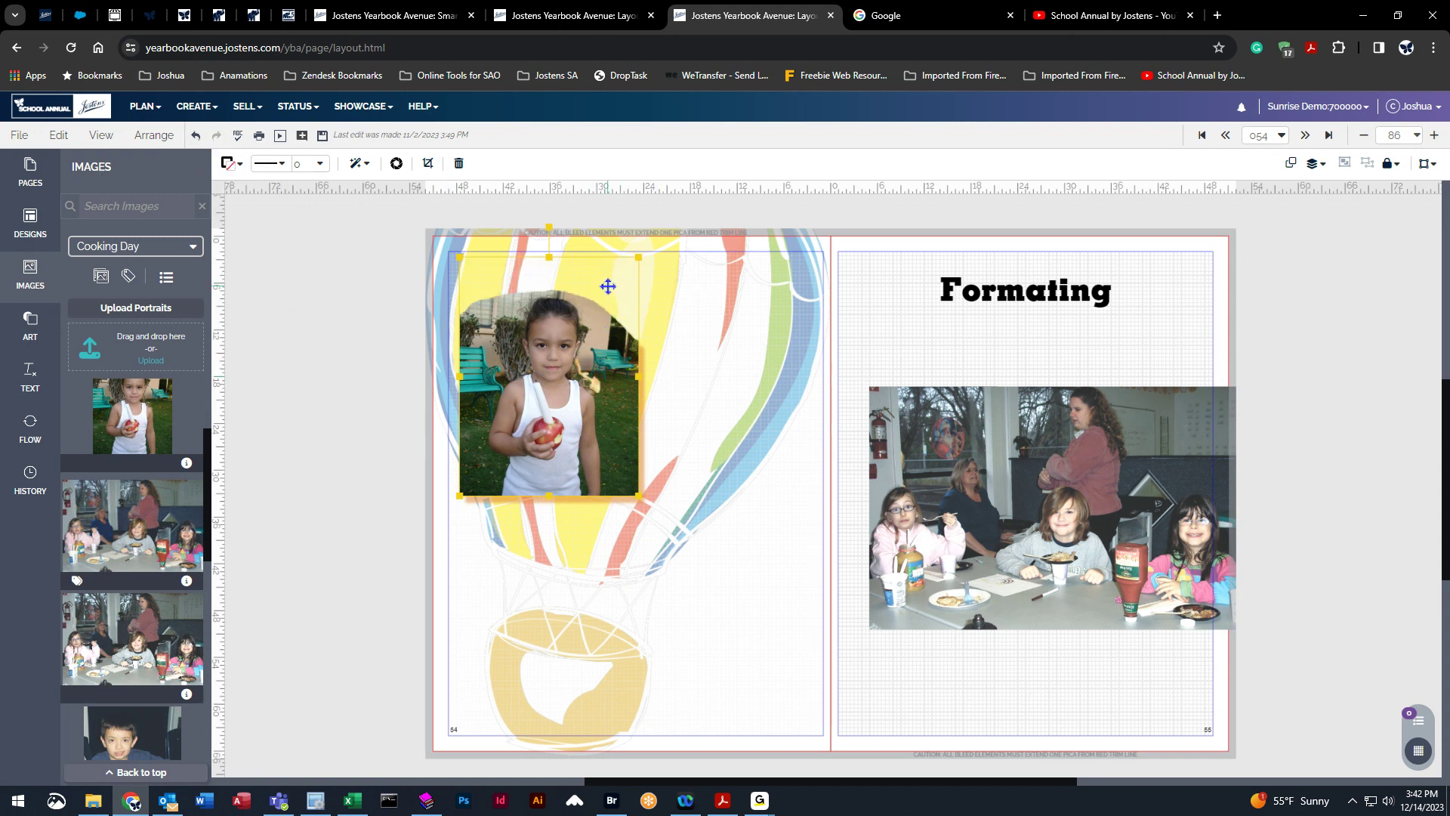
scroll(170, 566, down, 5)
scroll(170, 567, down, 10)
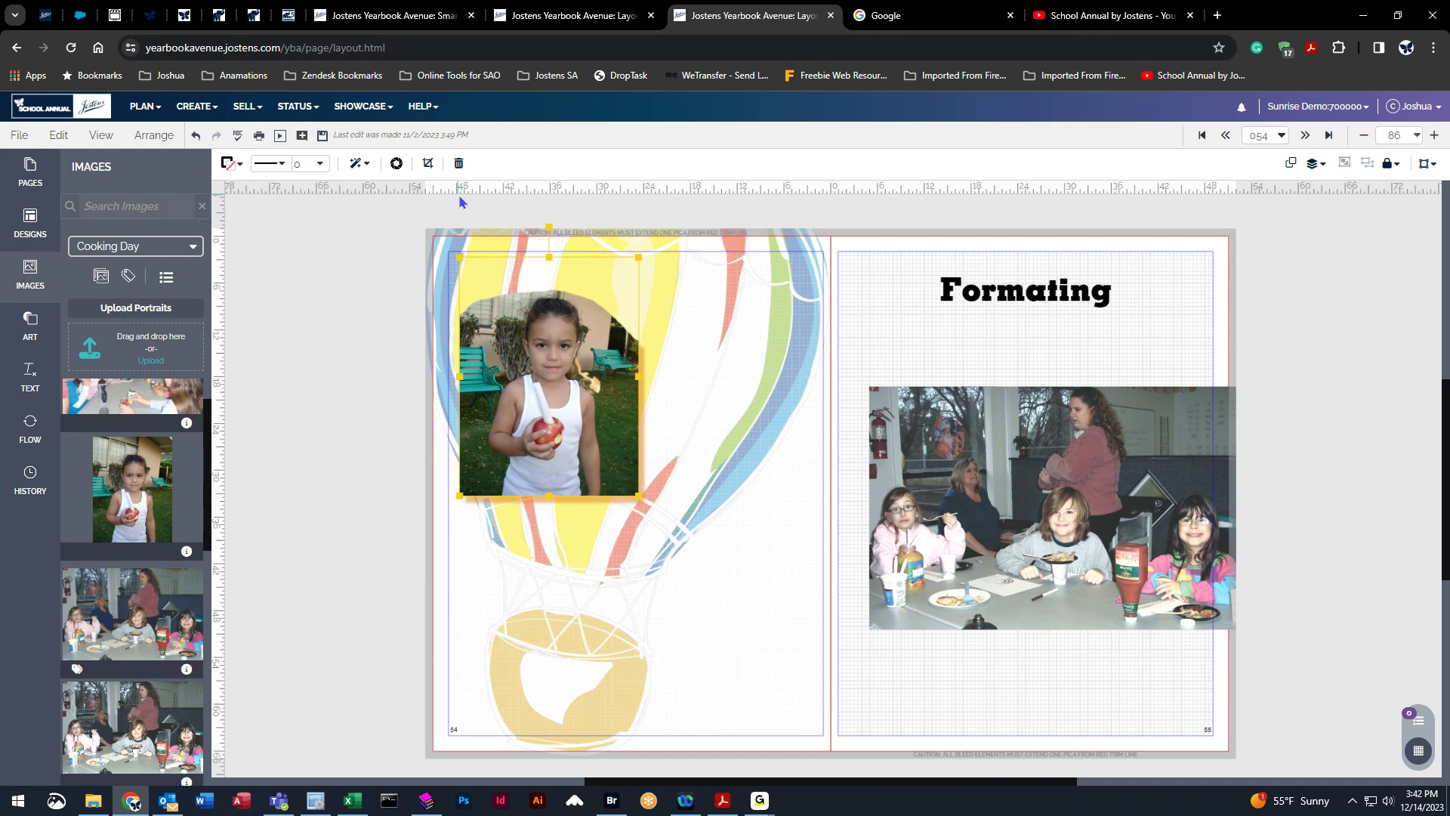
click(197, 136)
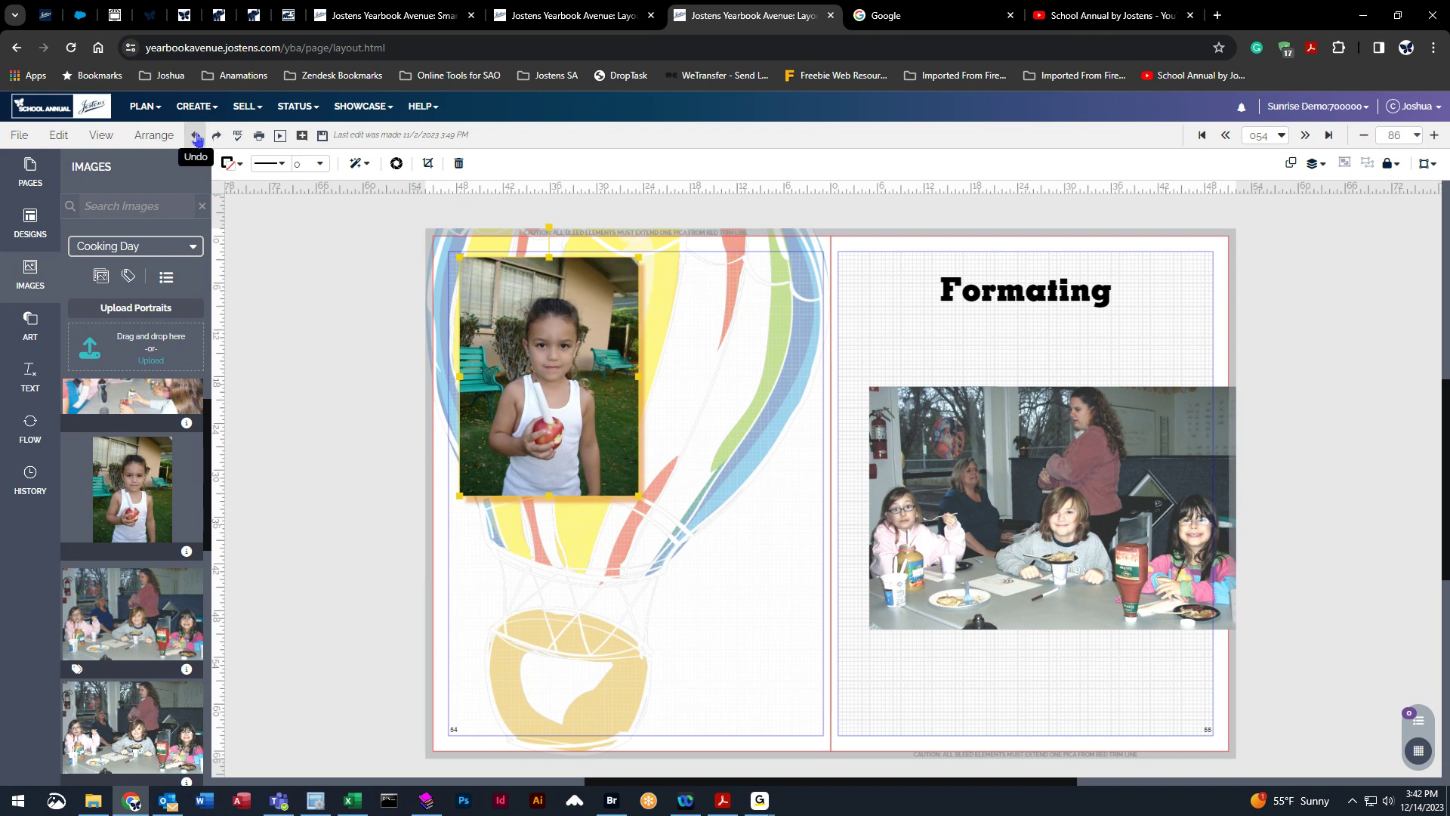
click(216, 136)
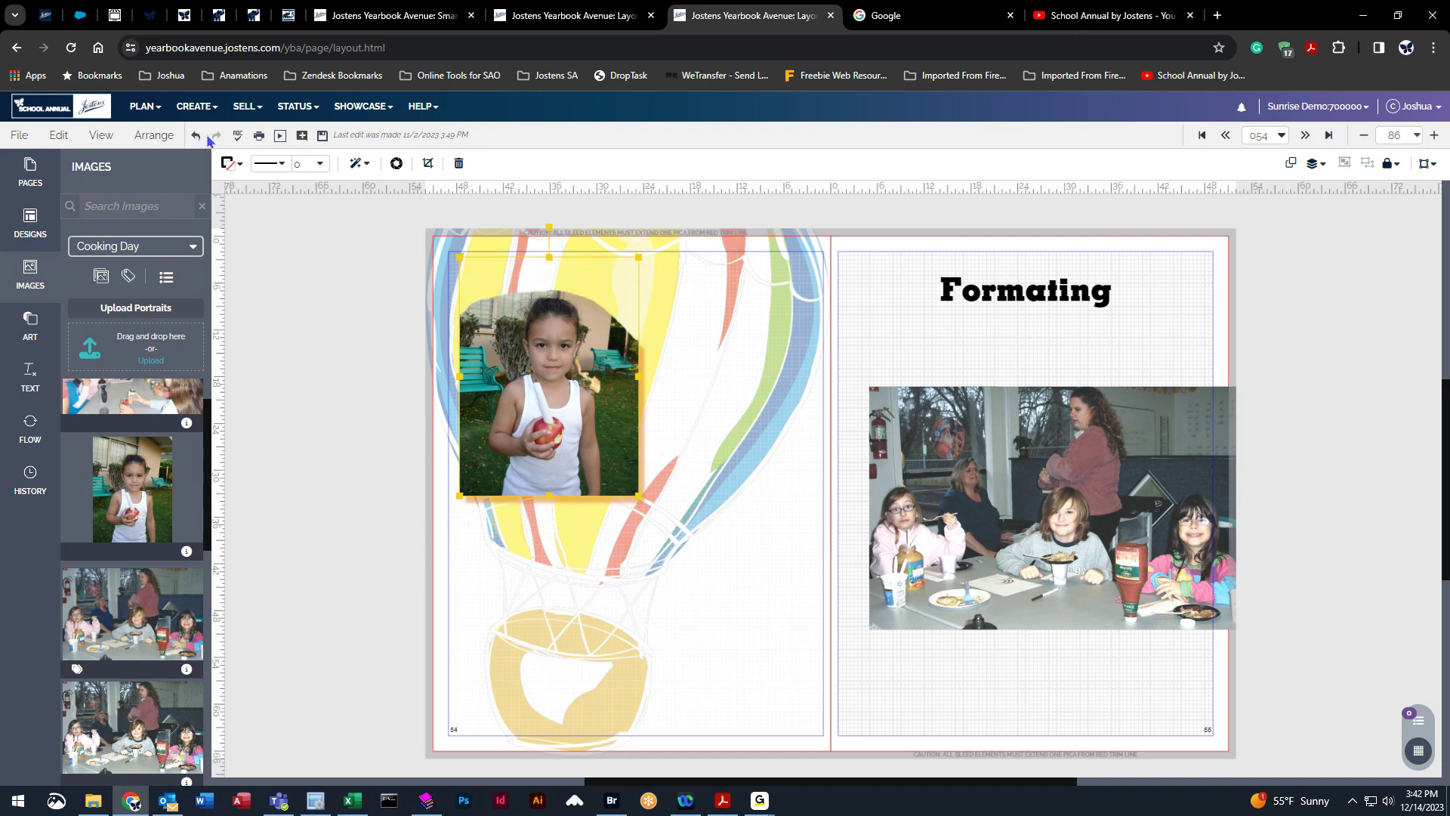
click(195, 136)
click(216, 137)
Reopen Snap Edit on the girl's photo and restore the erased background with the Uneraser at brush size 123.
click(396, 163)
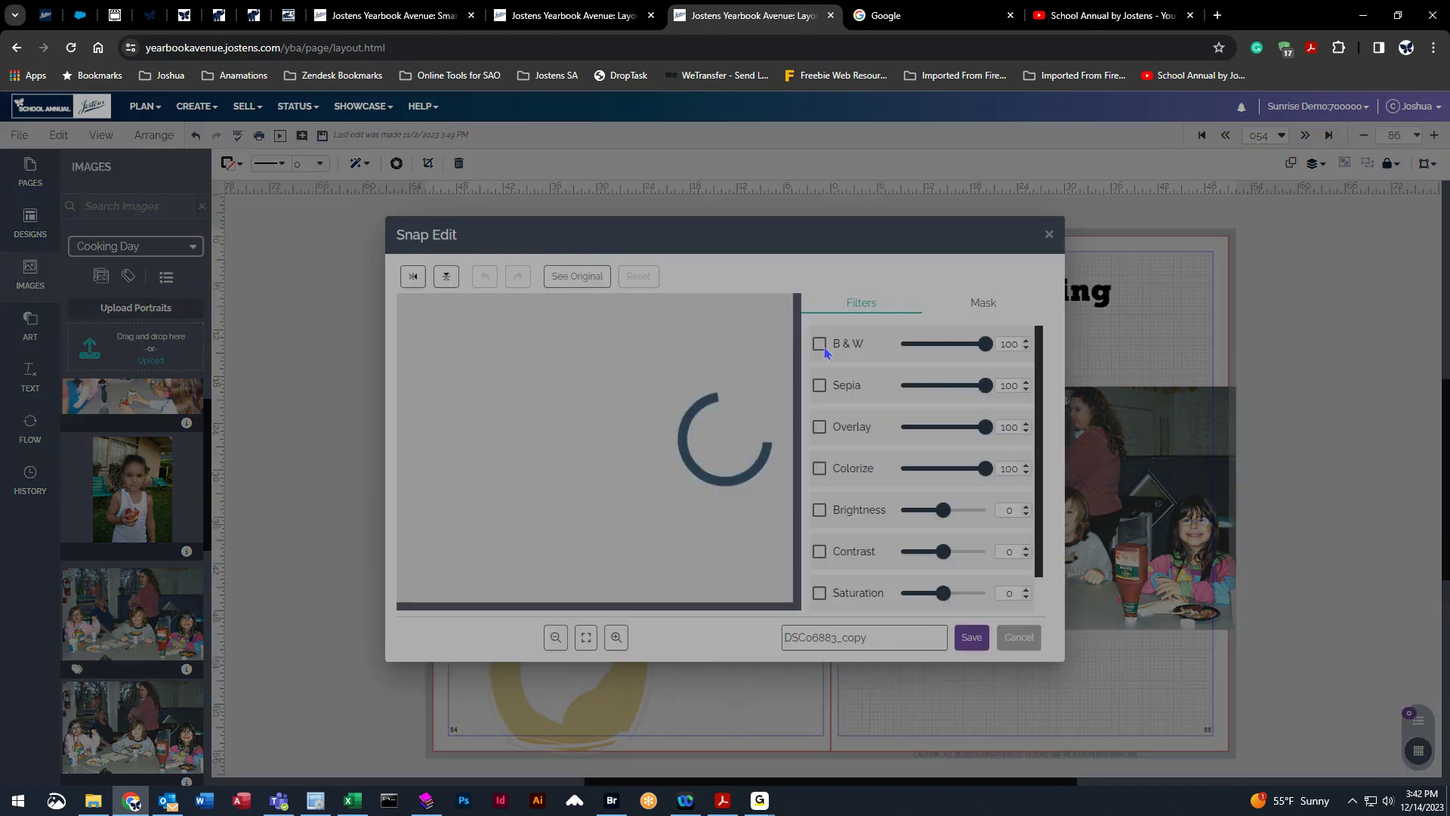
click(1027, 299)
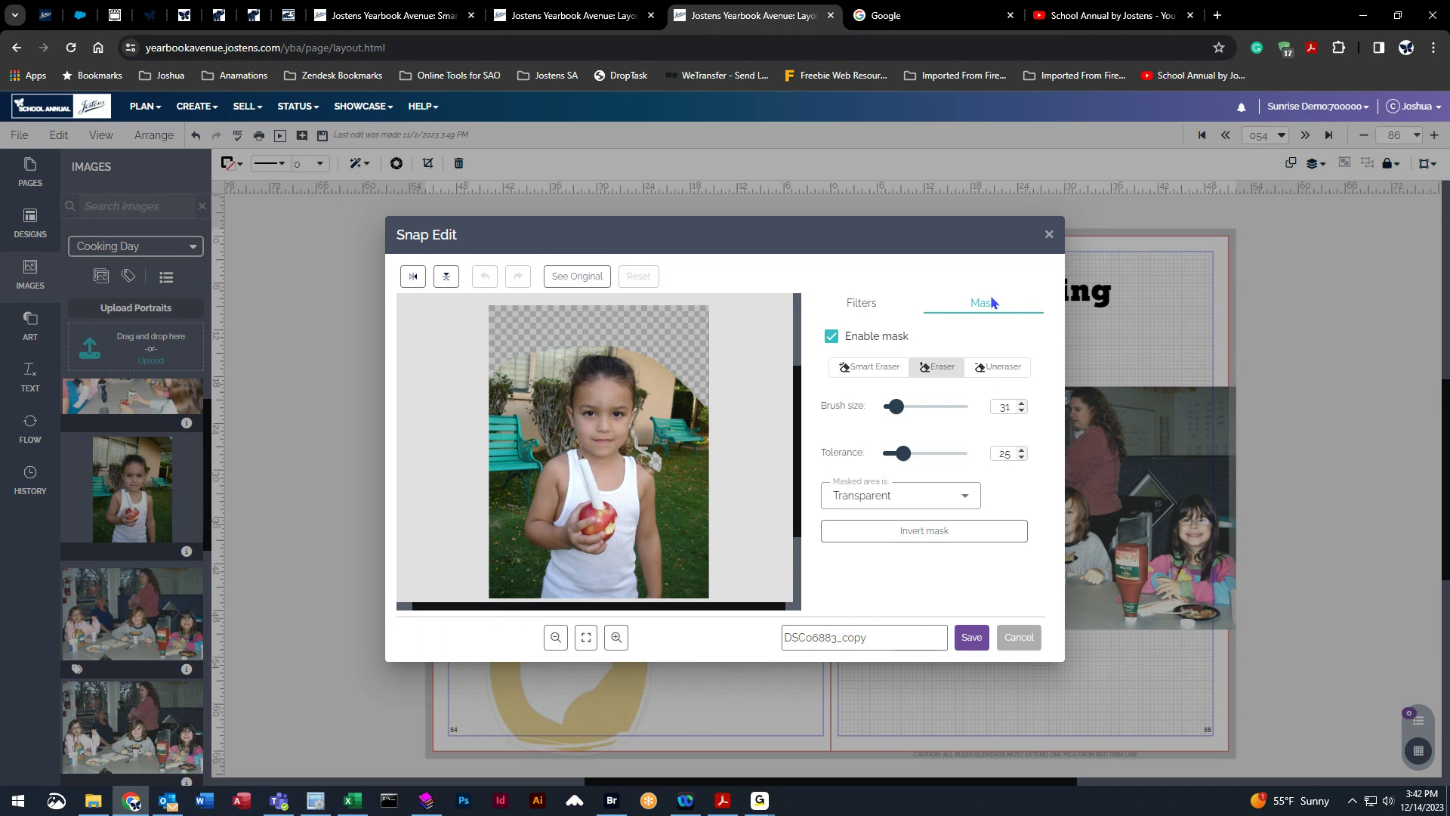
click(1001, 371)
drag(896, 406, 935, 406)
mouse_move(618, 402)
mouse_down()
mouse_move(706, 381)
mouse_move(562, 332)
mouse_move(723, 336)
mouse_move(729, 472)
mouse_up()
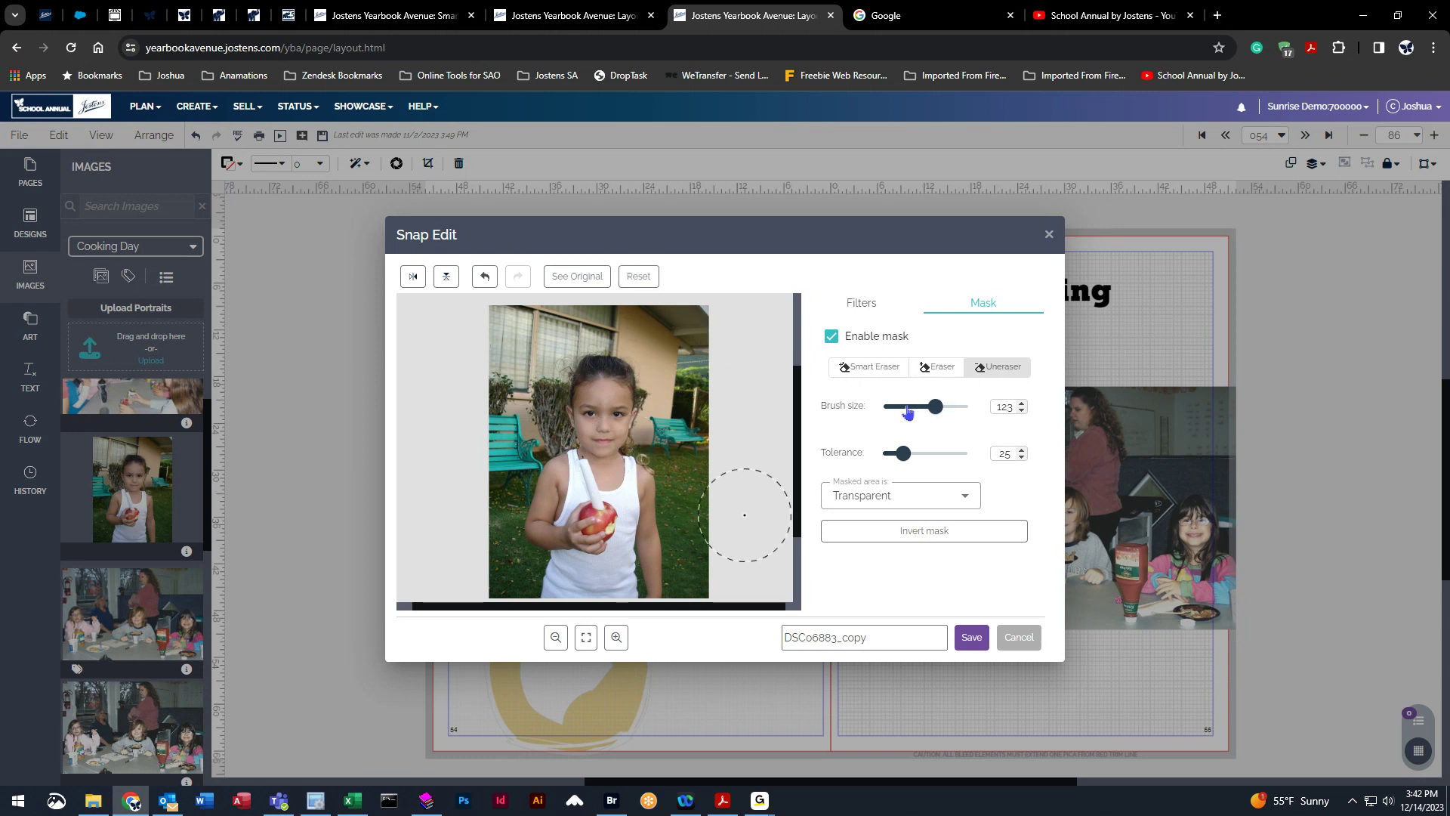
Set the masked area to Black & White and erase the background around the girl with the Eraser at brush size 54.
drag(935, 406, 905, 406)
click(937, 493)
click(869, 553)
click(629, 328)
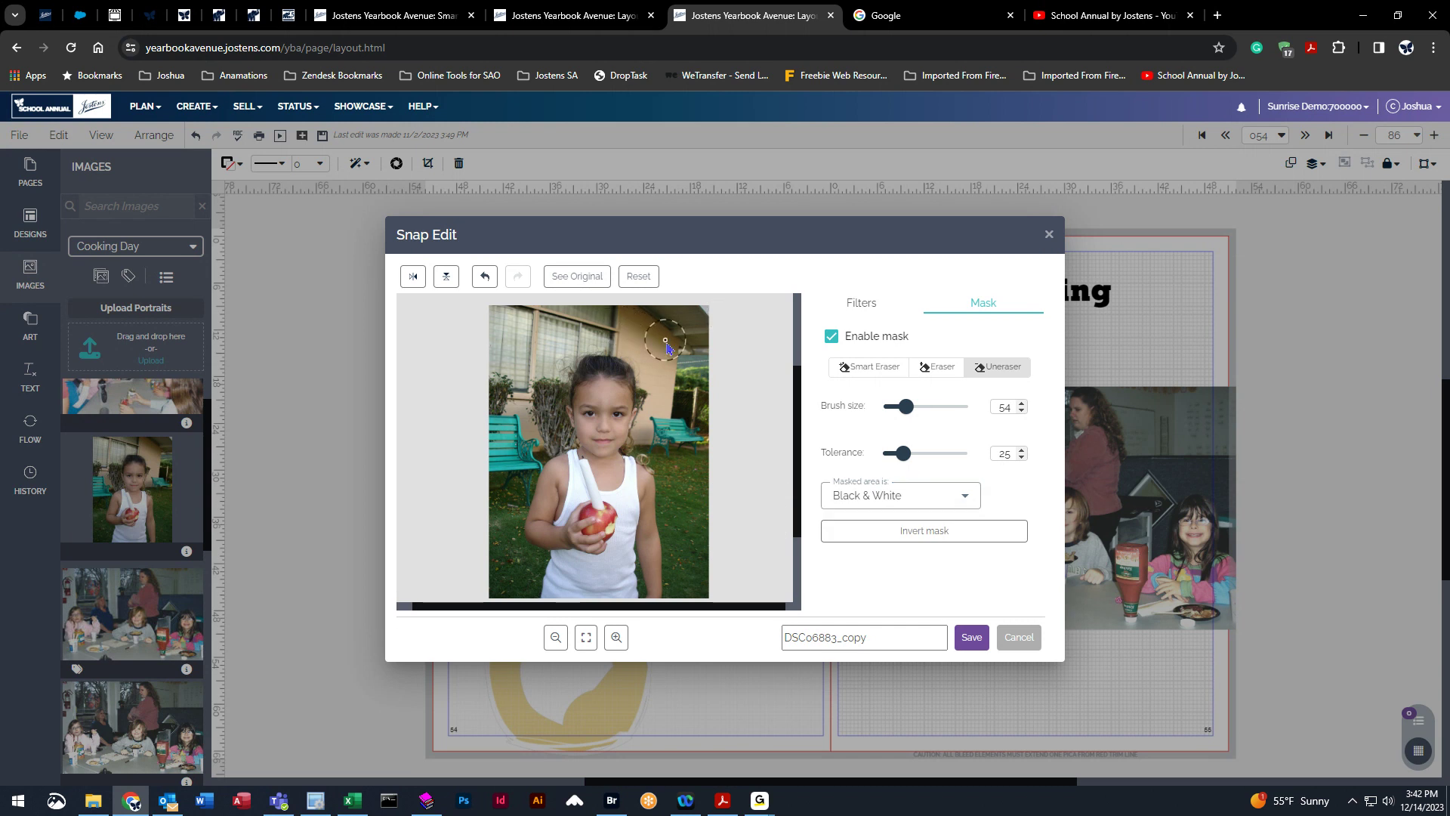
click(928, 370)
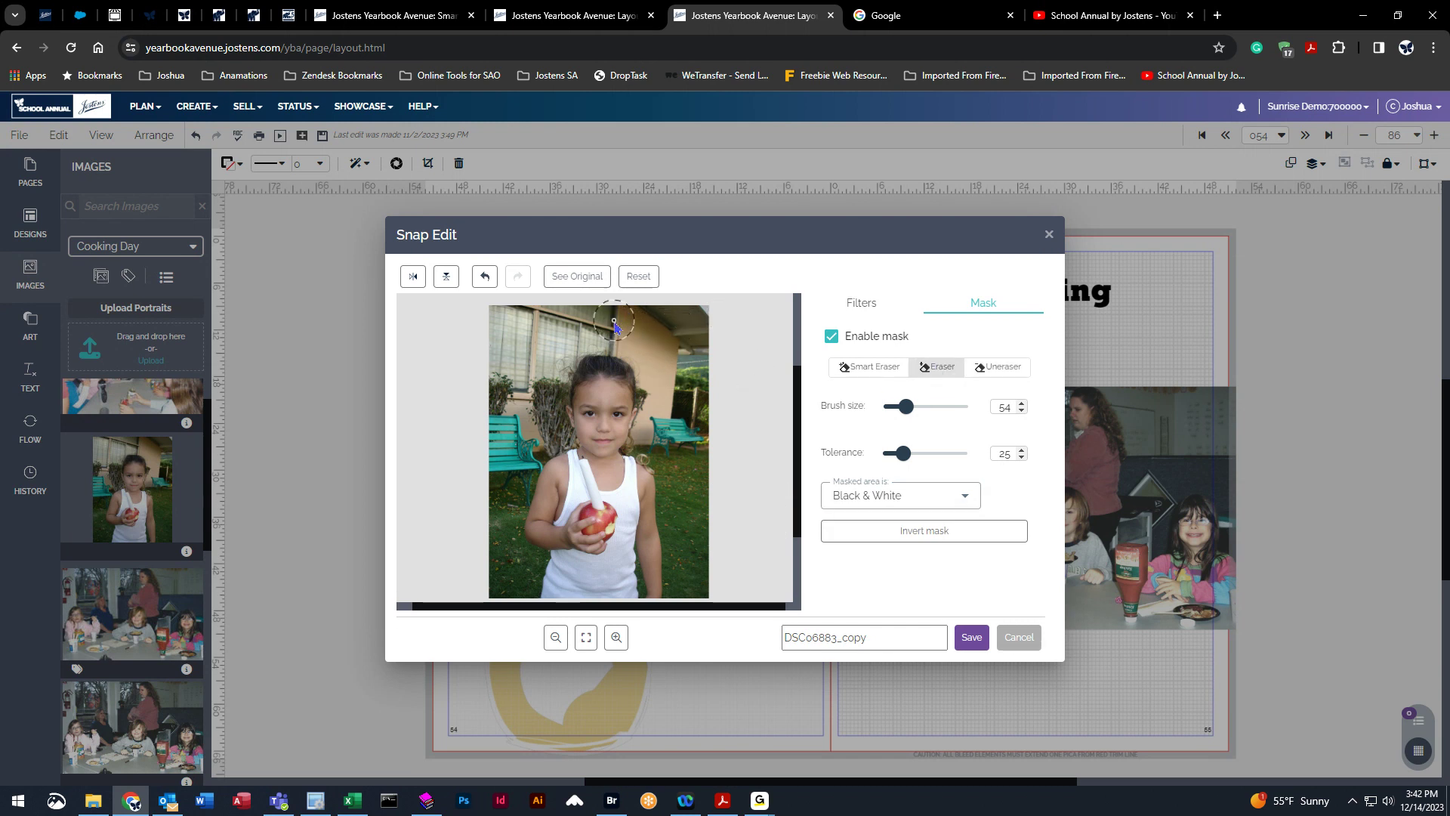
mouse_move(672, 369)
mouse_down()
mouse_move(663, 428)
mouse_move(648, 442)
mouse_move(674, 483)
mouse_move(686, 589)
mouse_move(708, 484)
mouse_move(693, 295)
mouse_move(687, 452)
mouse_move(644, 305)
mouse_move(554, 315)
mouse_move(564, 331)
mouse_move(611, 324)
mouse_move(547, 365)
mouse_move(543, 428)
mouse_move(518, 462)
mouse_move(505, 421)
mouse_move(515, 313)
mouse_move(497, 347)
mouse_move(512, 518)
mouse_move(497, 484)
mouse_move(520, 595)
mouse_move(521, 564)
mouse_move(546, 525)
mouse_up()
Restore a small area beside the girl's arm with the Uneraser at brush size 32 and save the edit.
drag(906, 407, 897, 407)
click(992, 368)
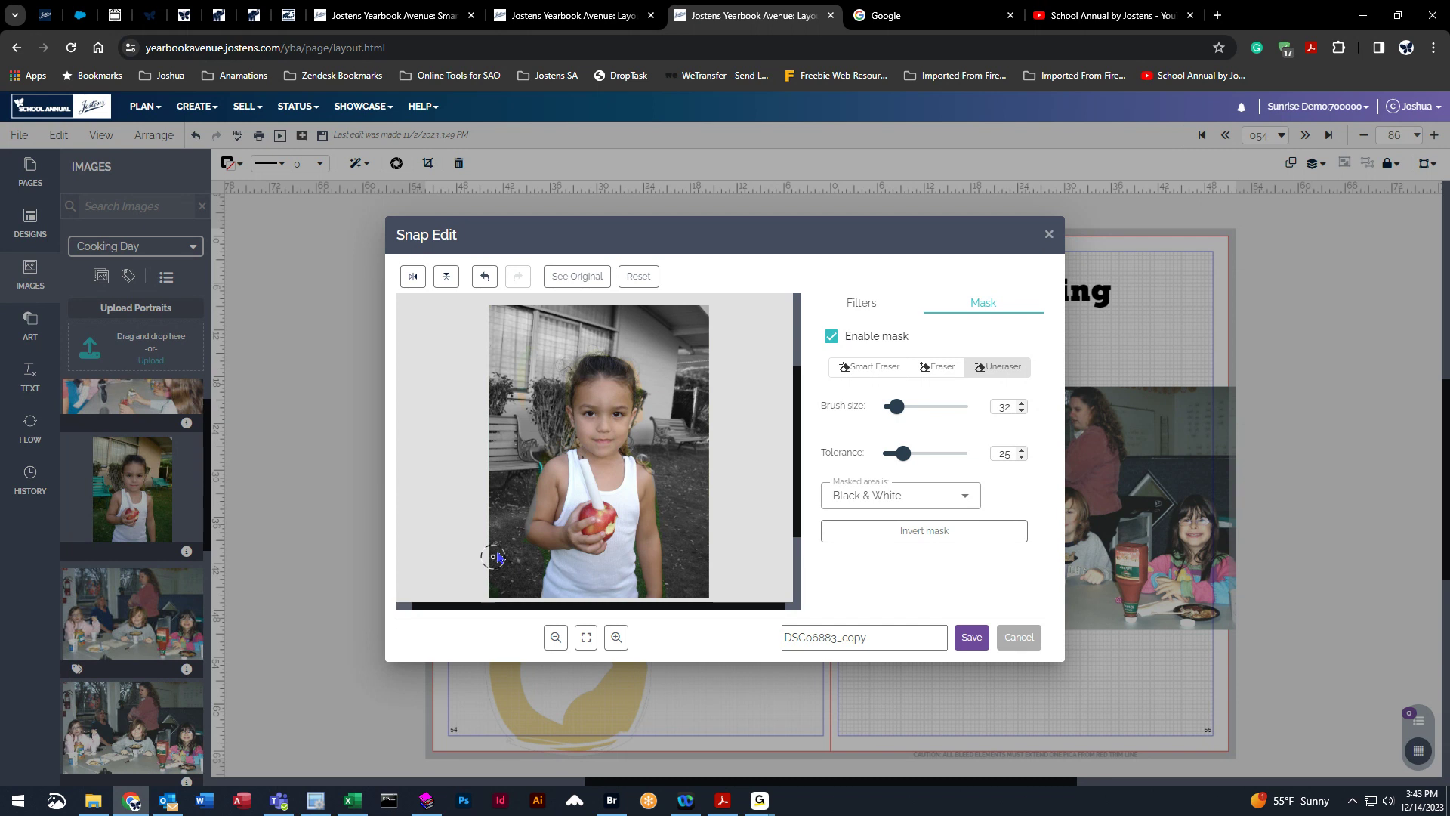
mouse_move(545, 506)
mouse_down()
mouse_move(537, 528)
mouse_move(549, 520)
mouse_up()
click(938, 367)
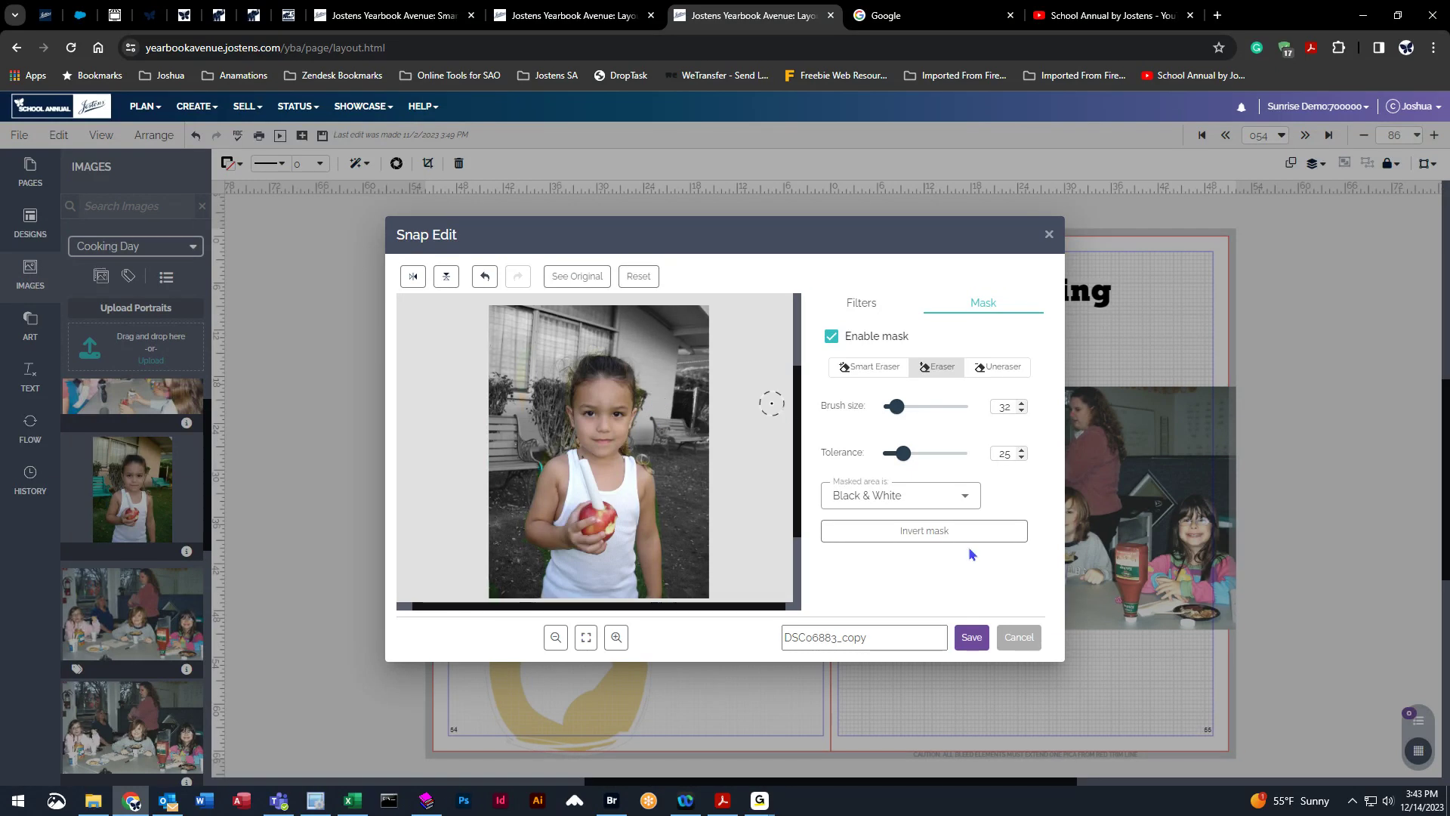
click(973, 647)
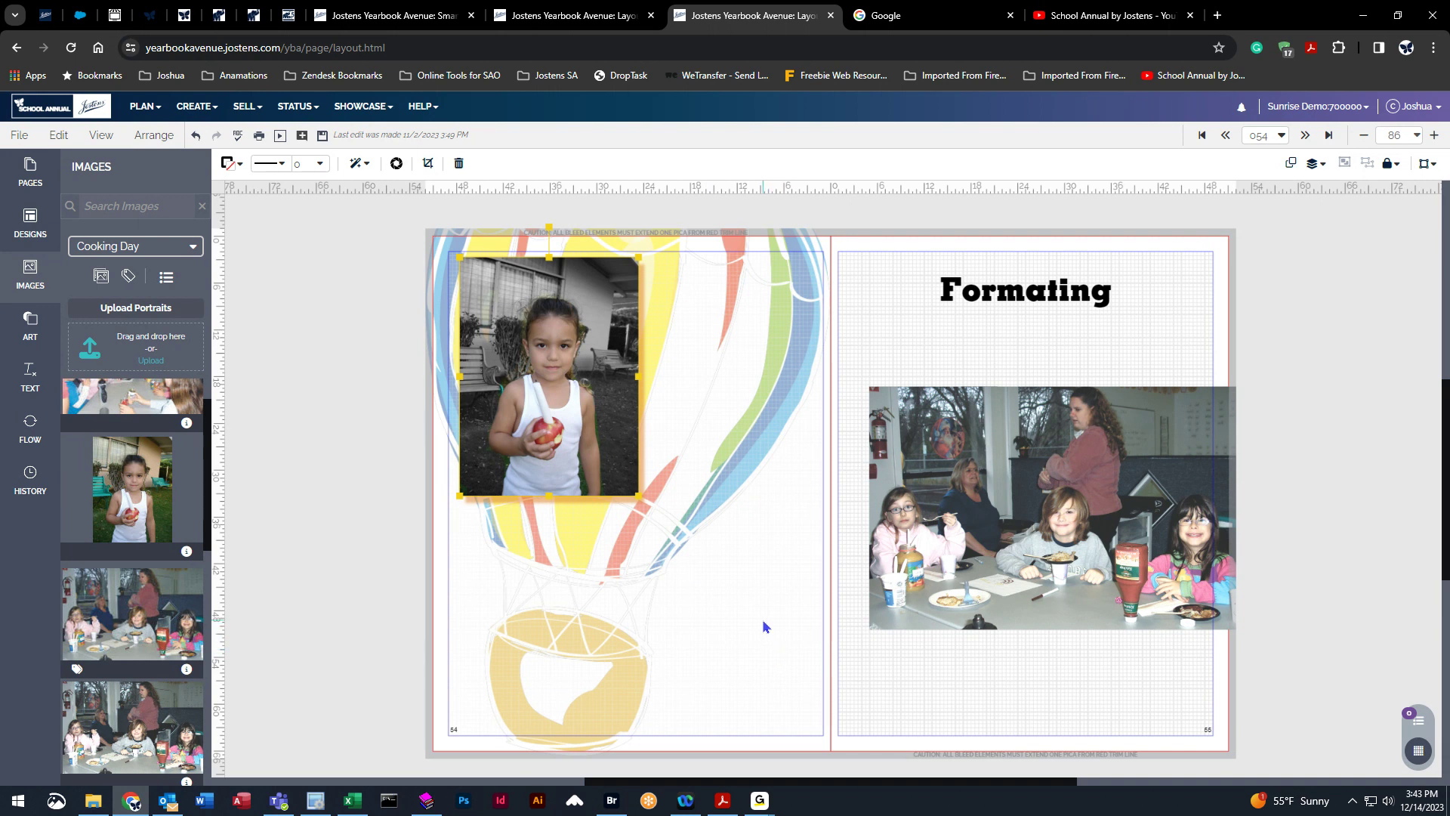
Enlarge and reposition the girl's photo inside its frame so it fills the frame differently.
double_click(580, 305)
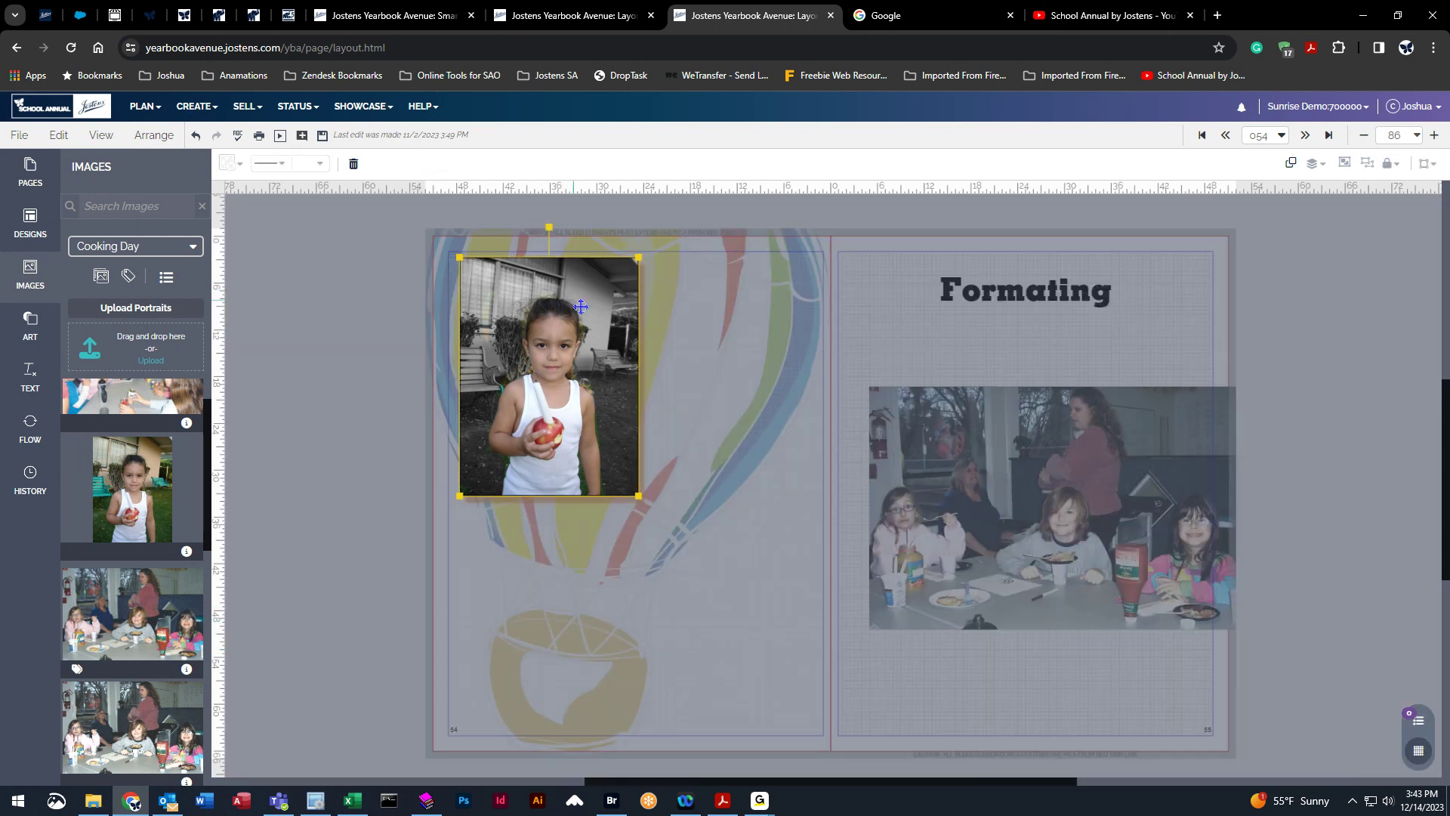
click(318, 354)
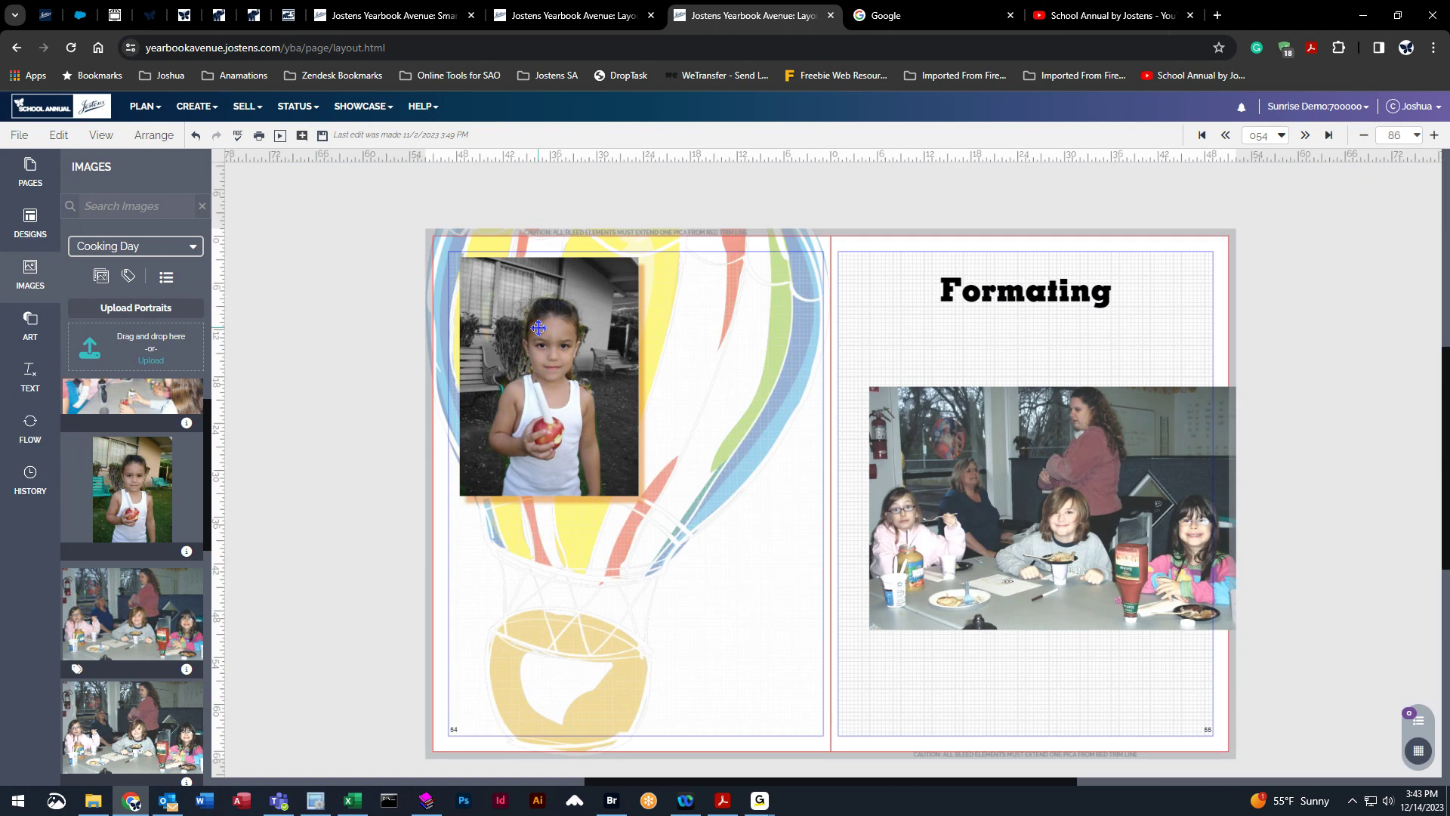
click(538, 327)
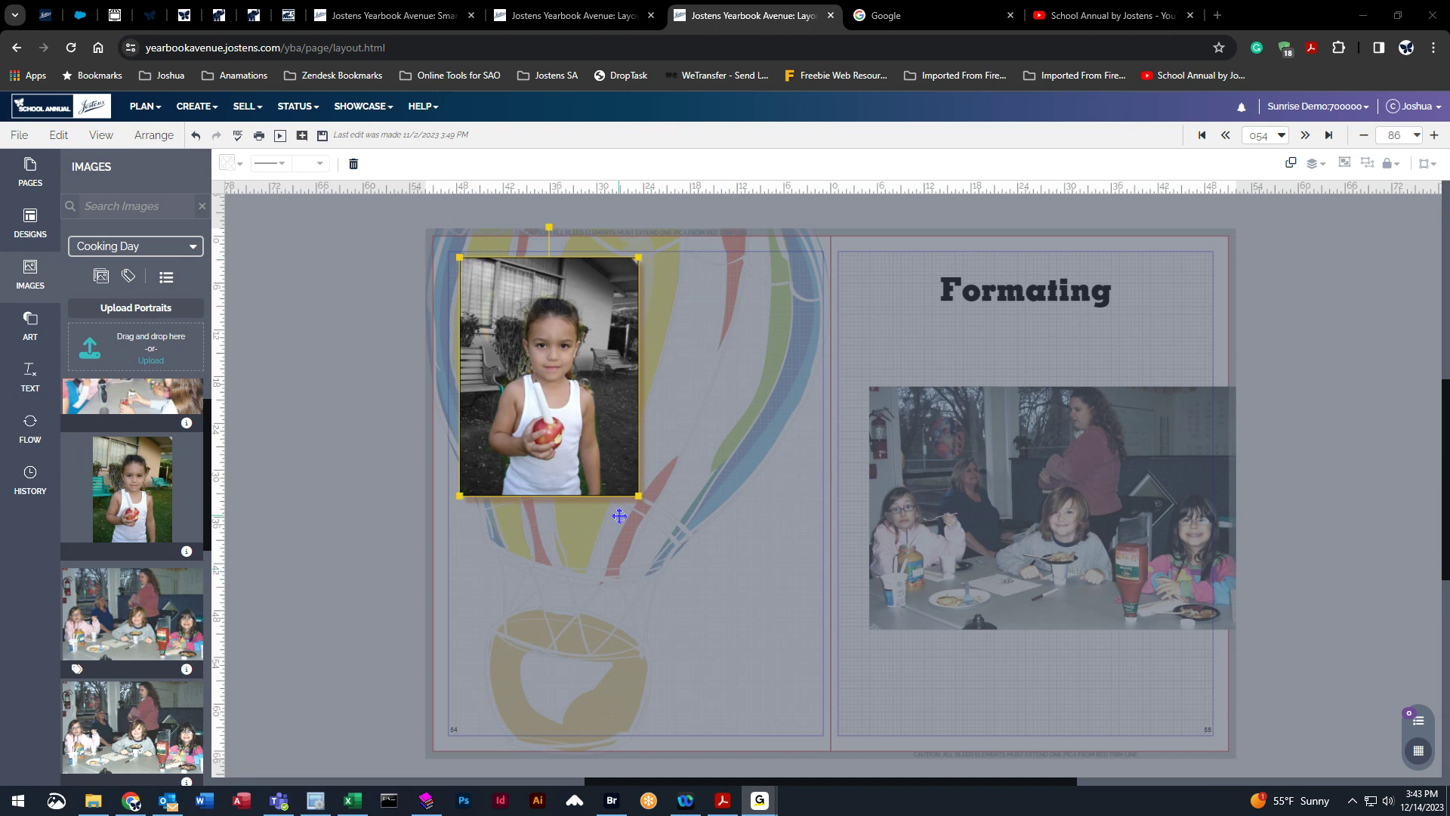
drag(645, 500, 678, 558)
drag(654, 504, 638, 504)
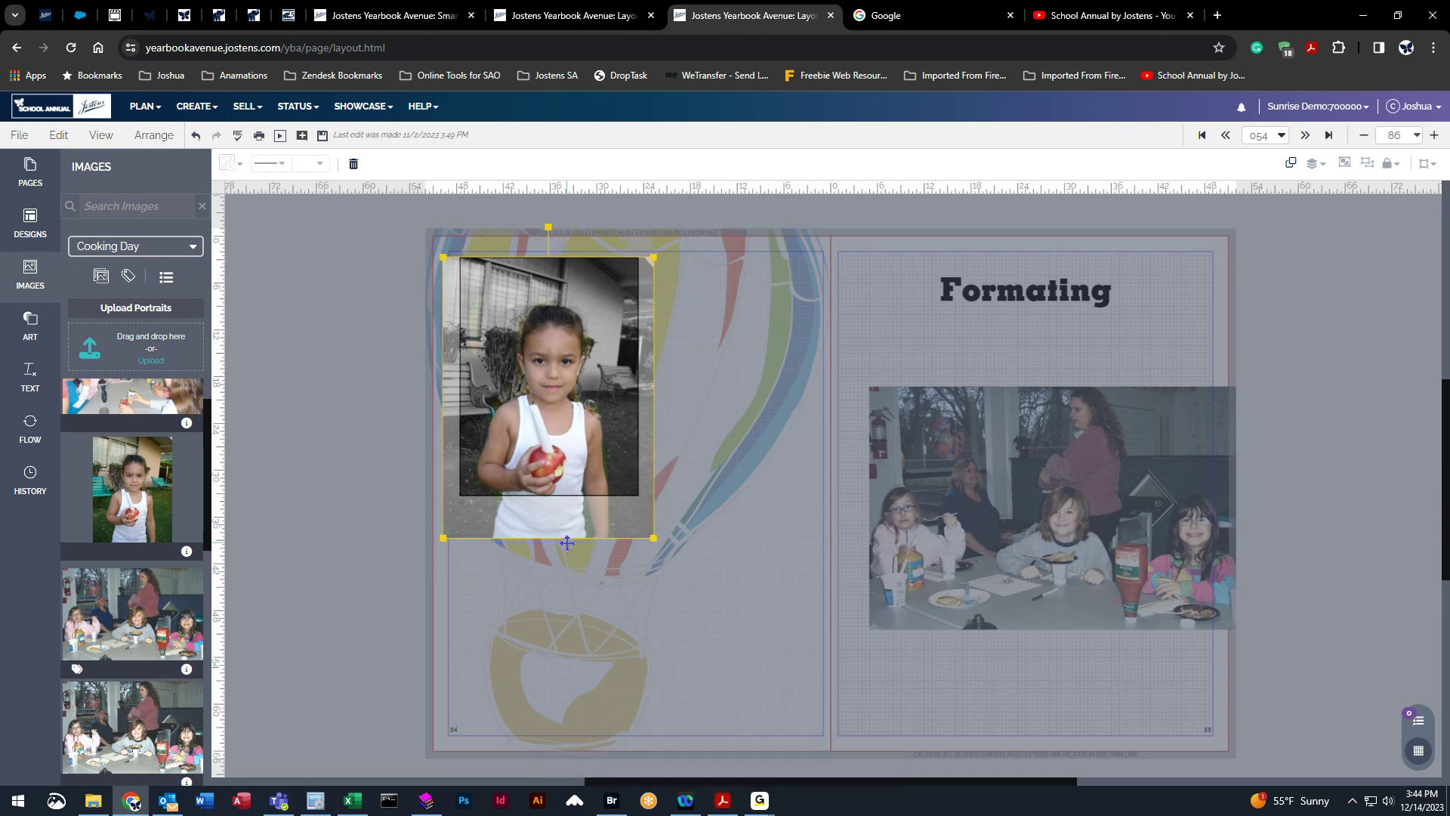
drag(575, 532, 574, 474)
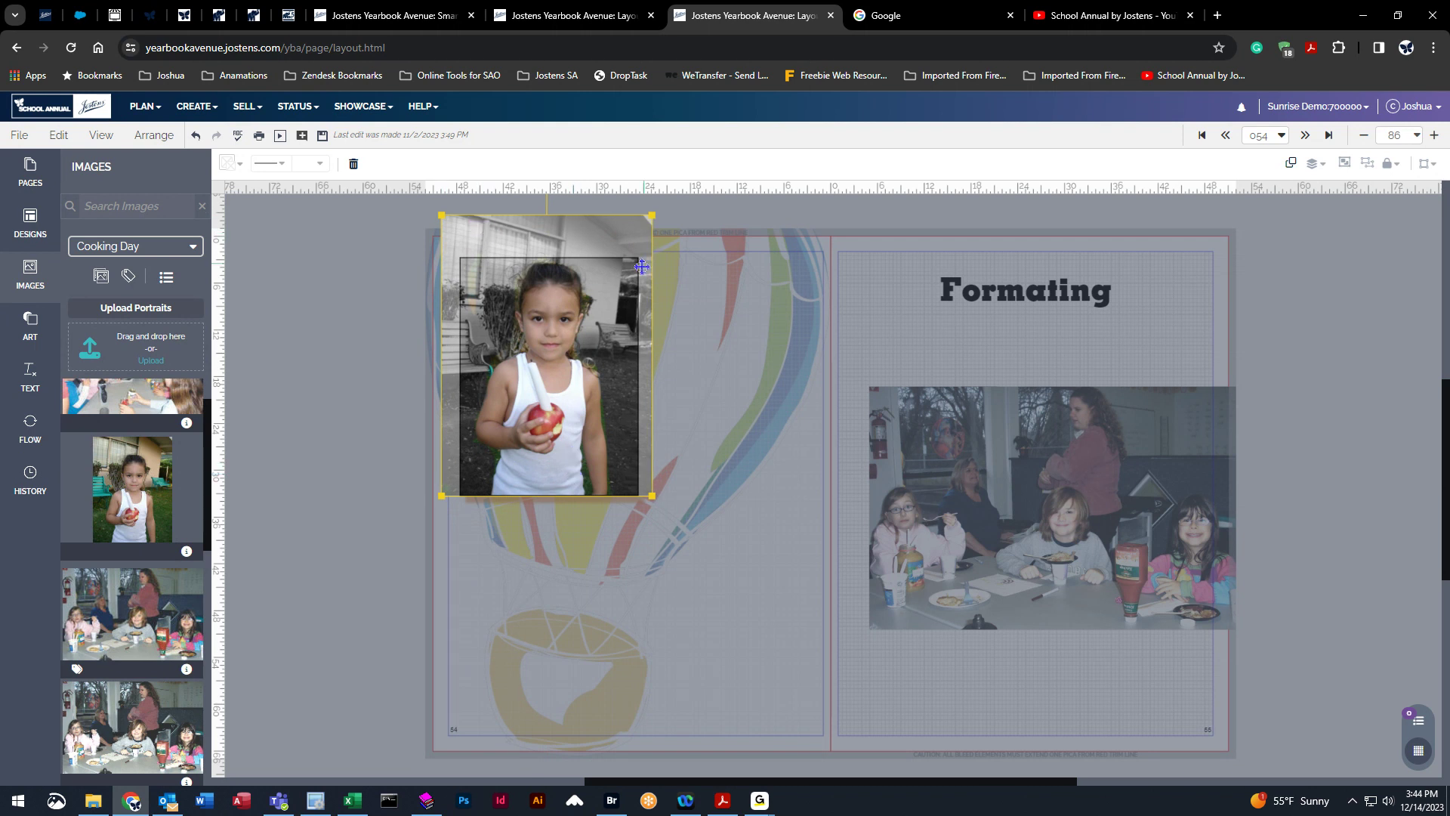
click(857, 358)
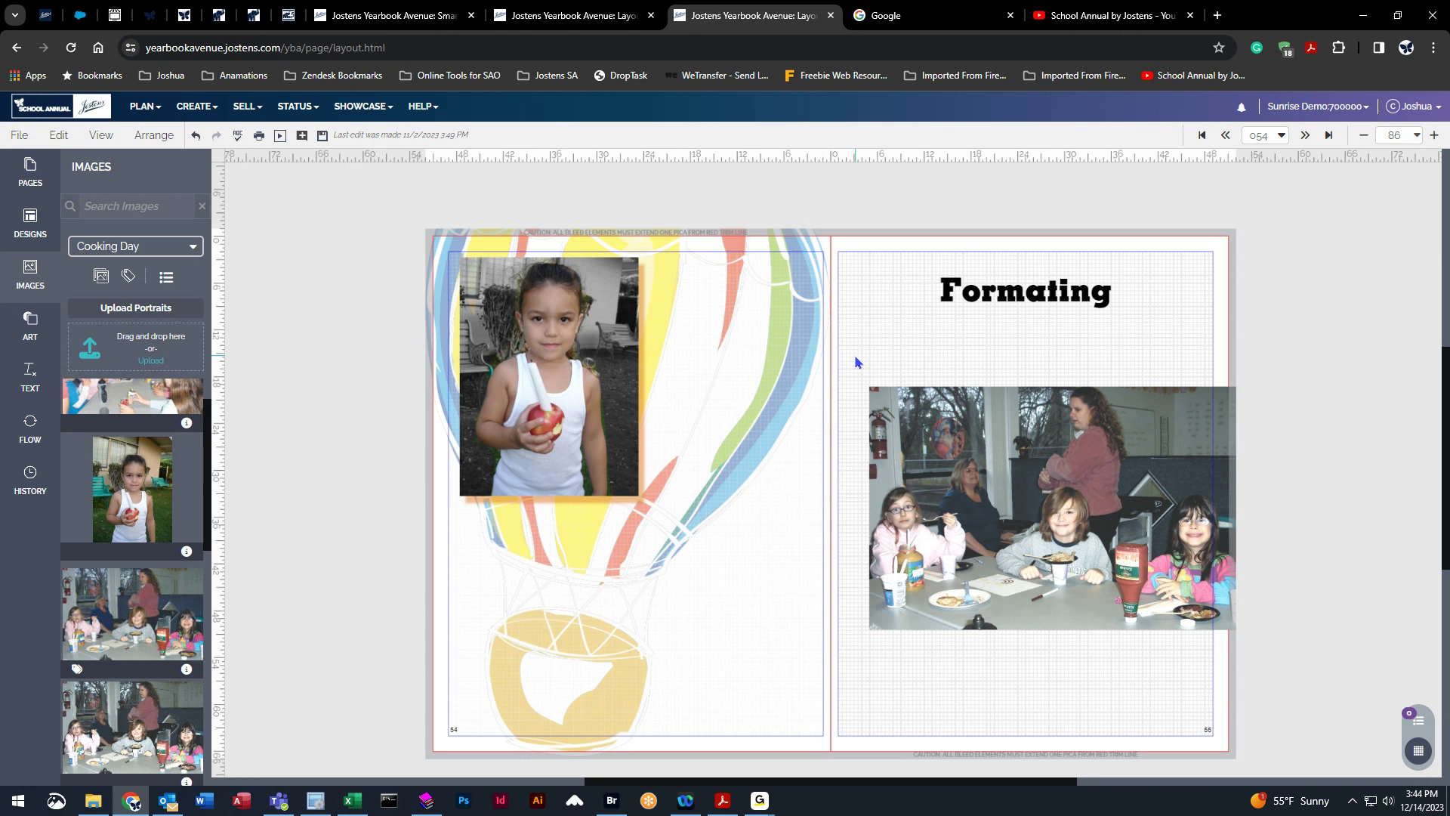
double_click(595, 368)
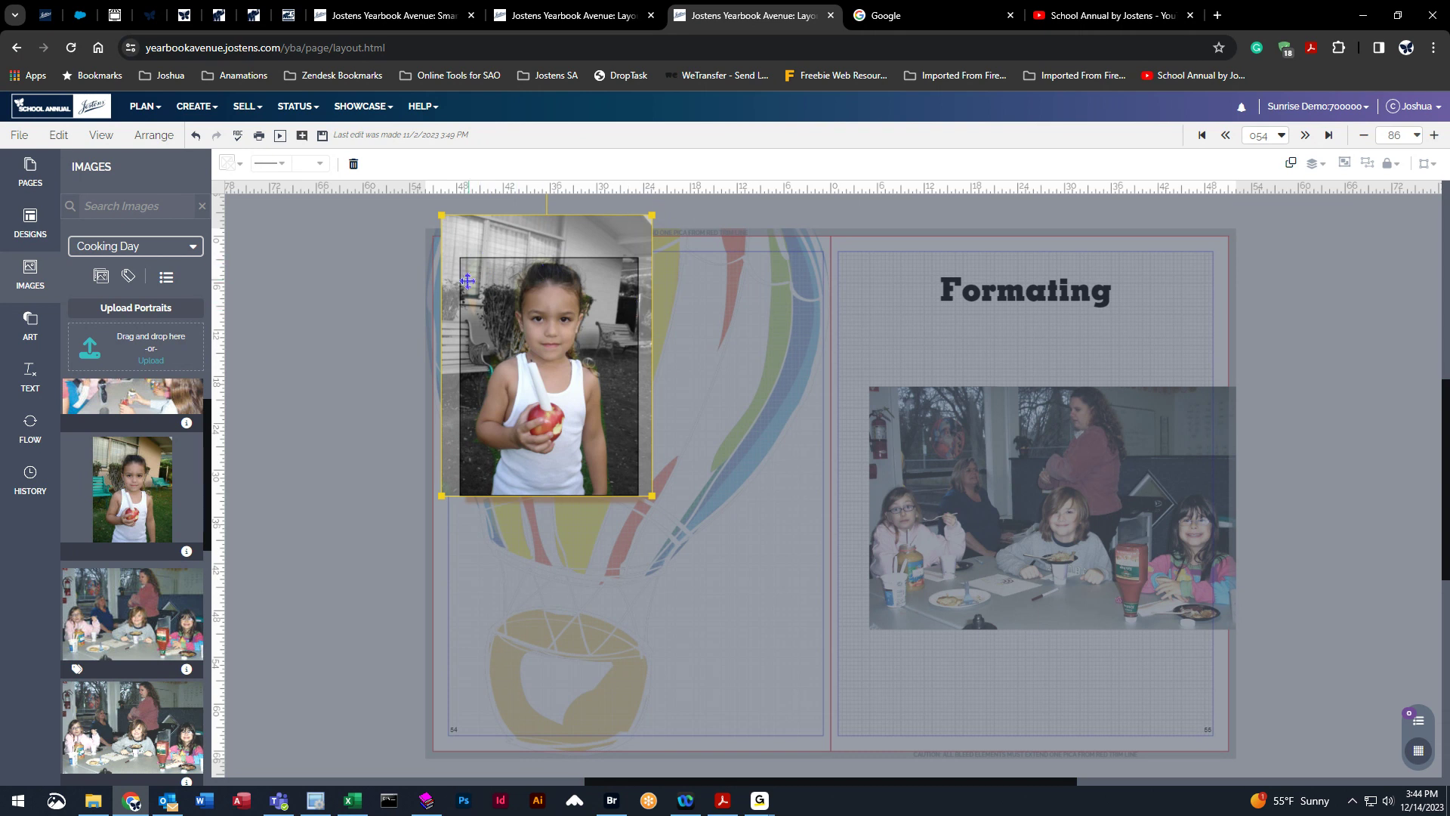
mouse_move(543, 379)
mouse_down()
mouse_move(531, 375)
mouse_move(563, 377)
mouse_move(543, 404)
mouse_move(545, 384)
mouse_up()
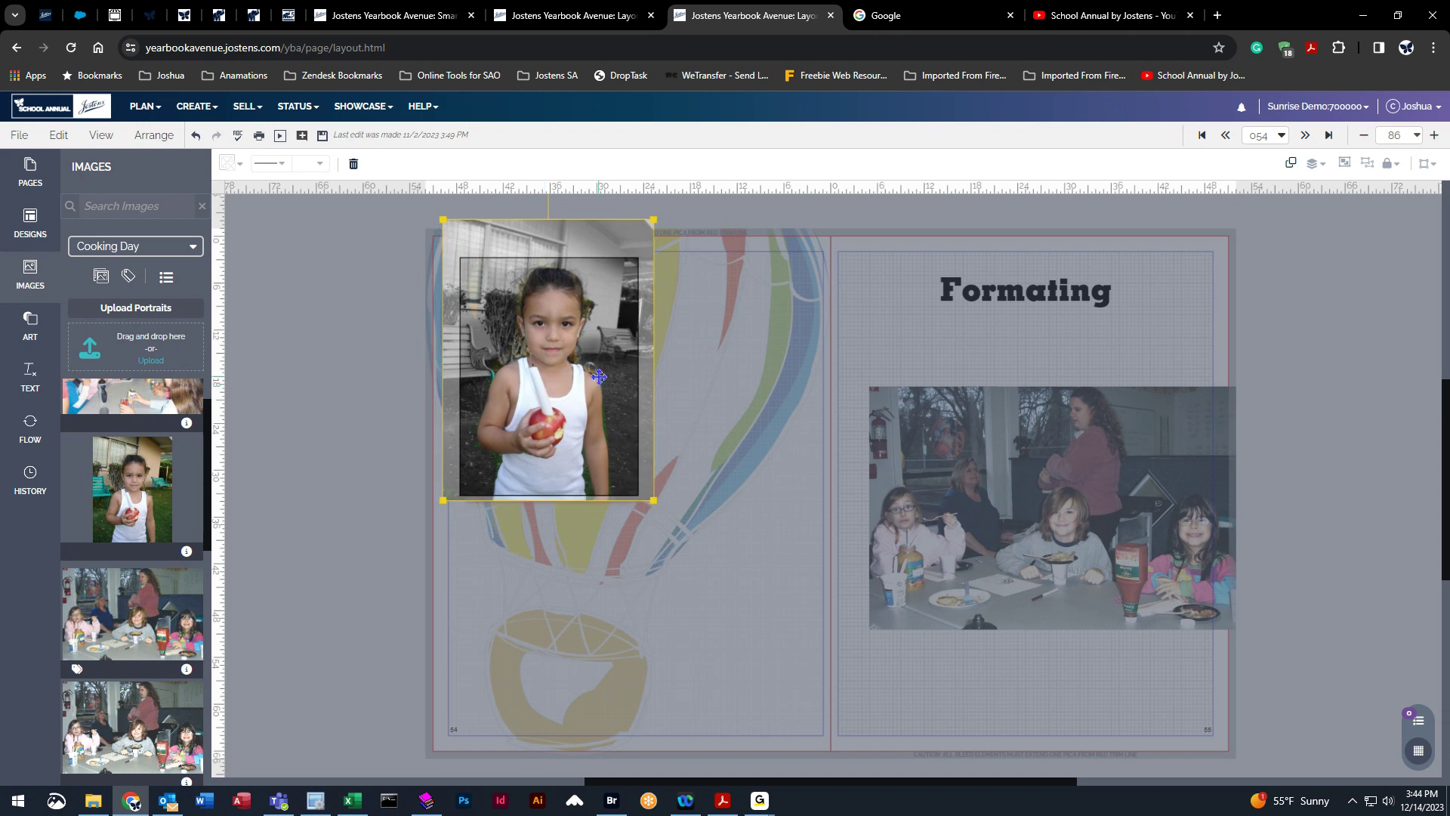
click(707, 369)
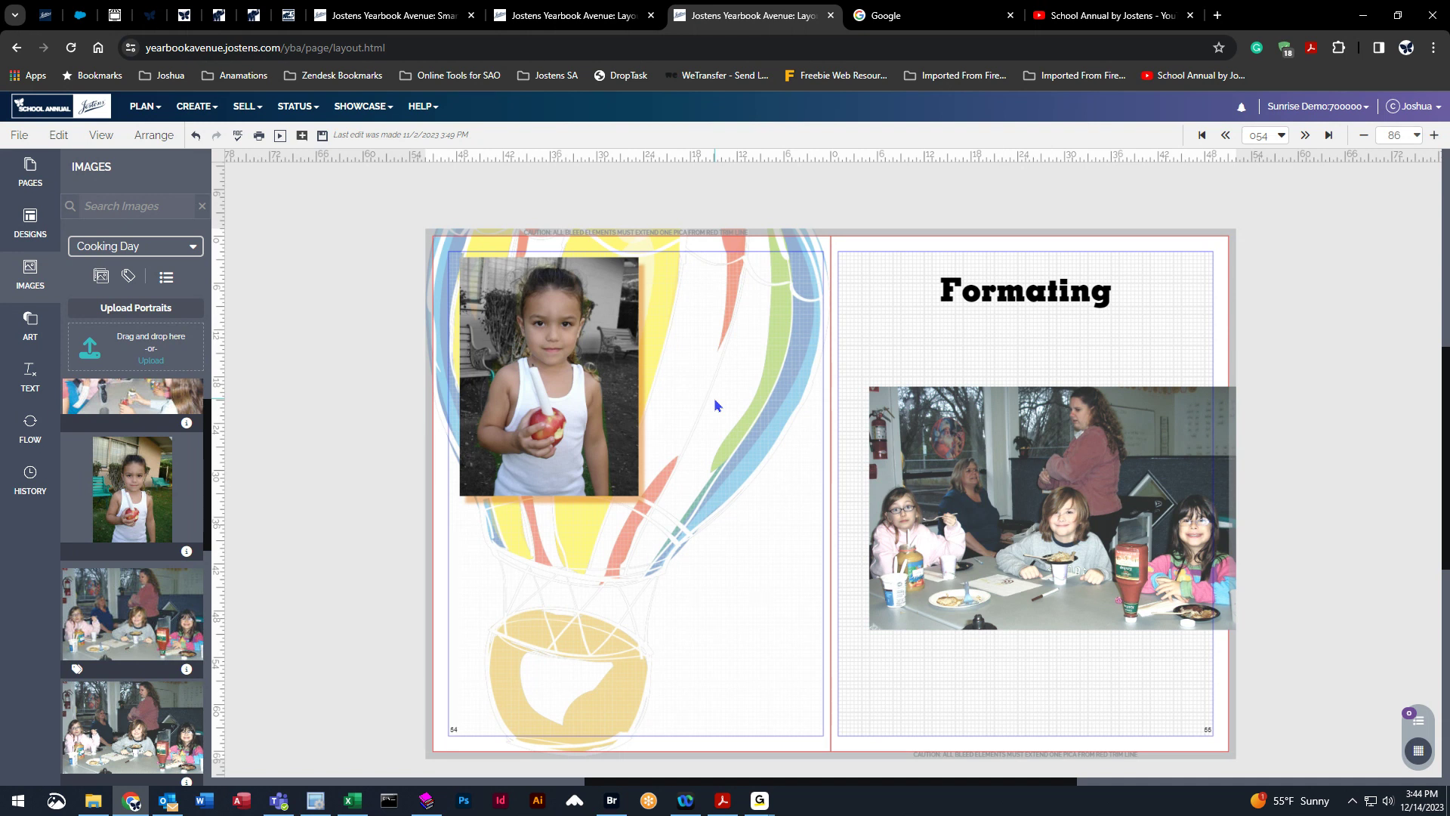
Open the page history and expand each time period to browse the spread's saved older versions.
click(47, 499)
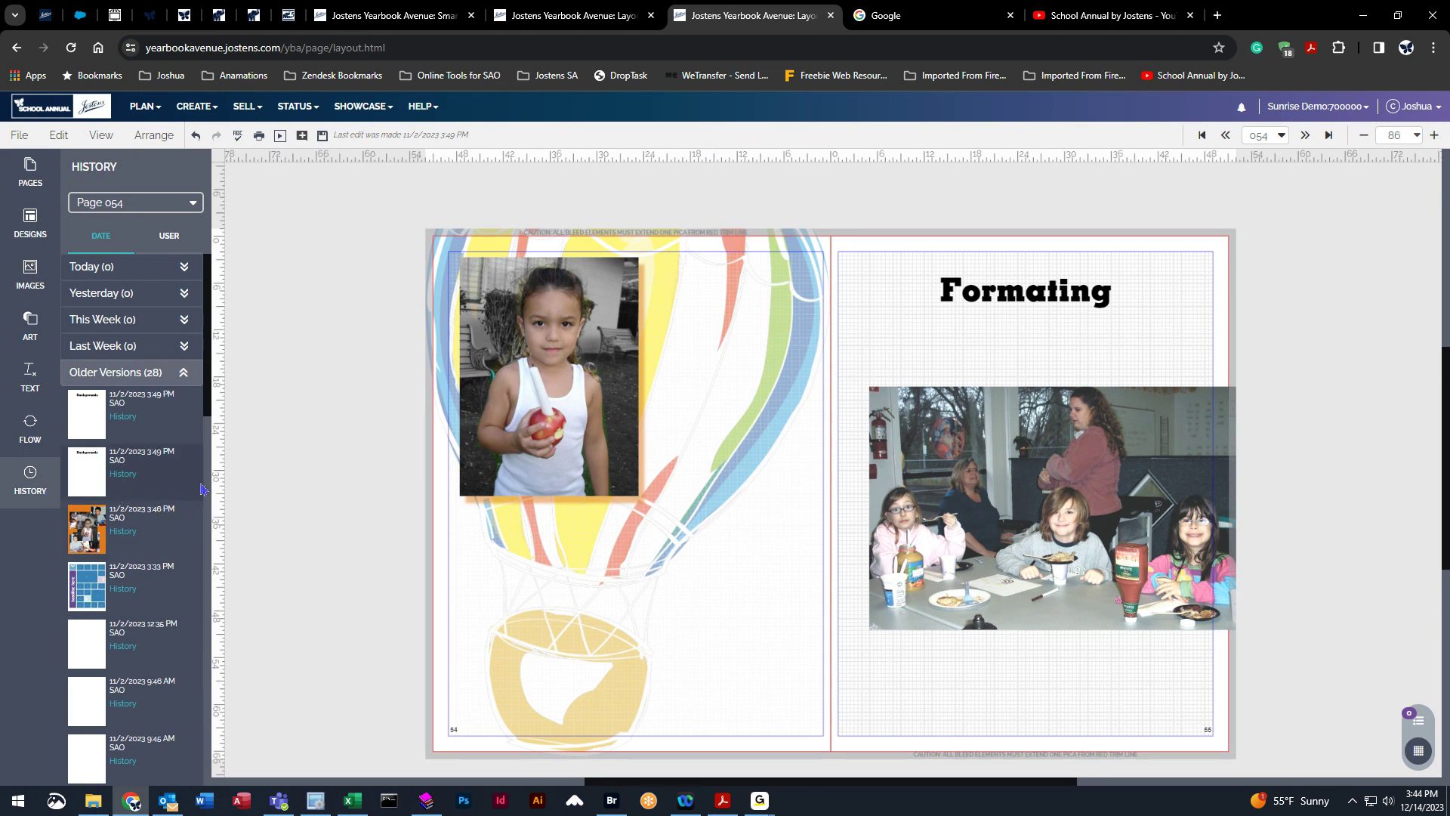
click(158, 269)
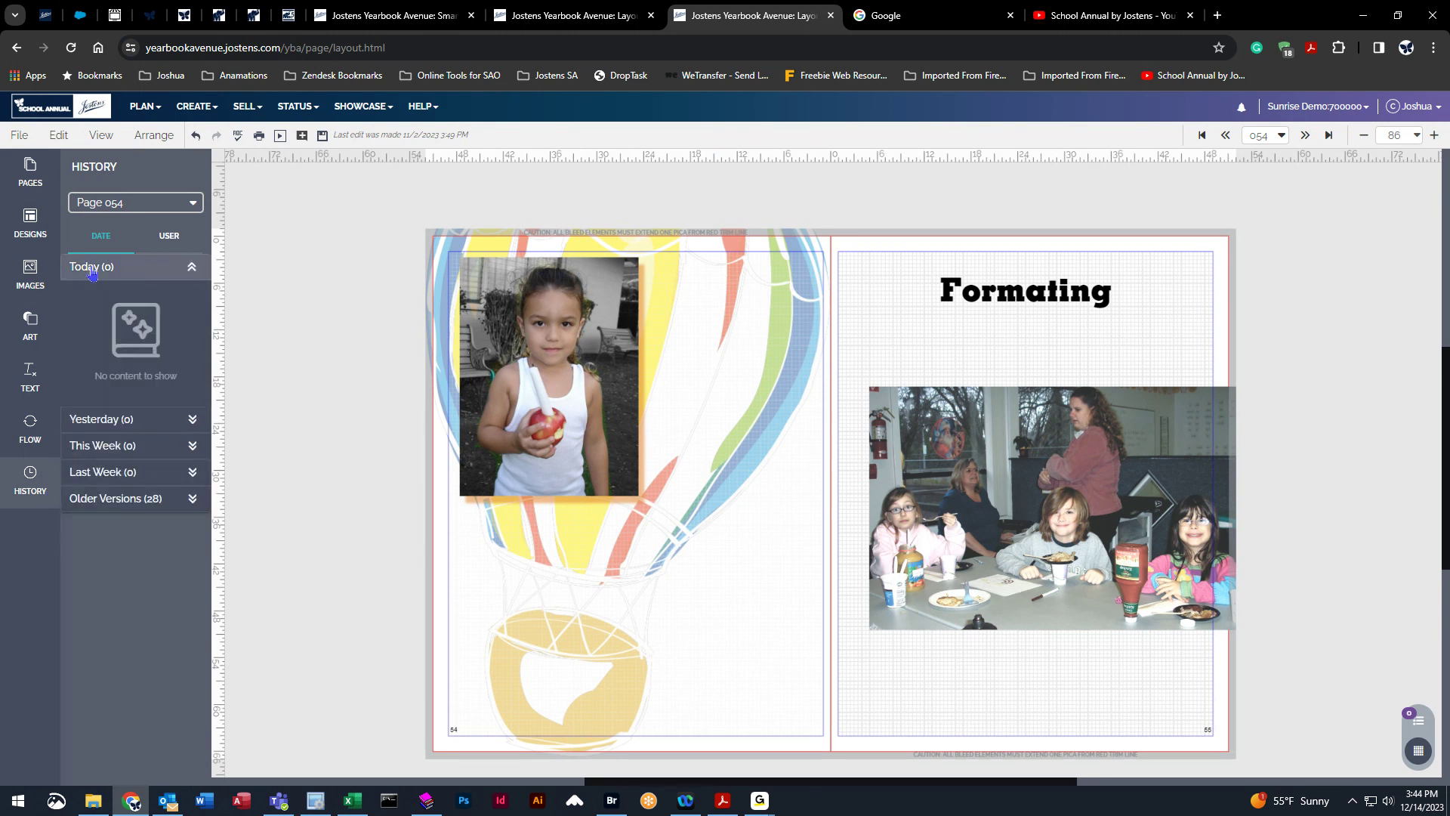
click(112, 427)
click(111, 446)
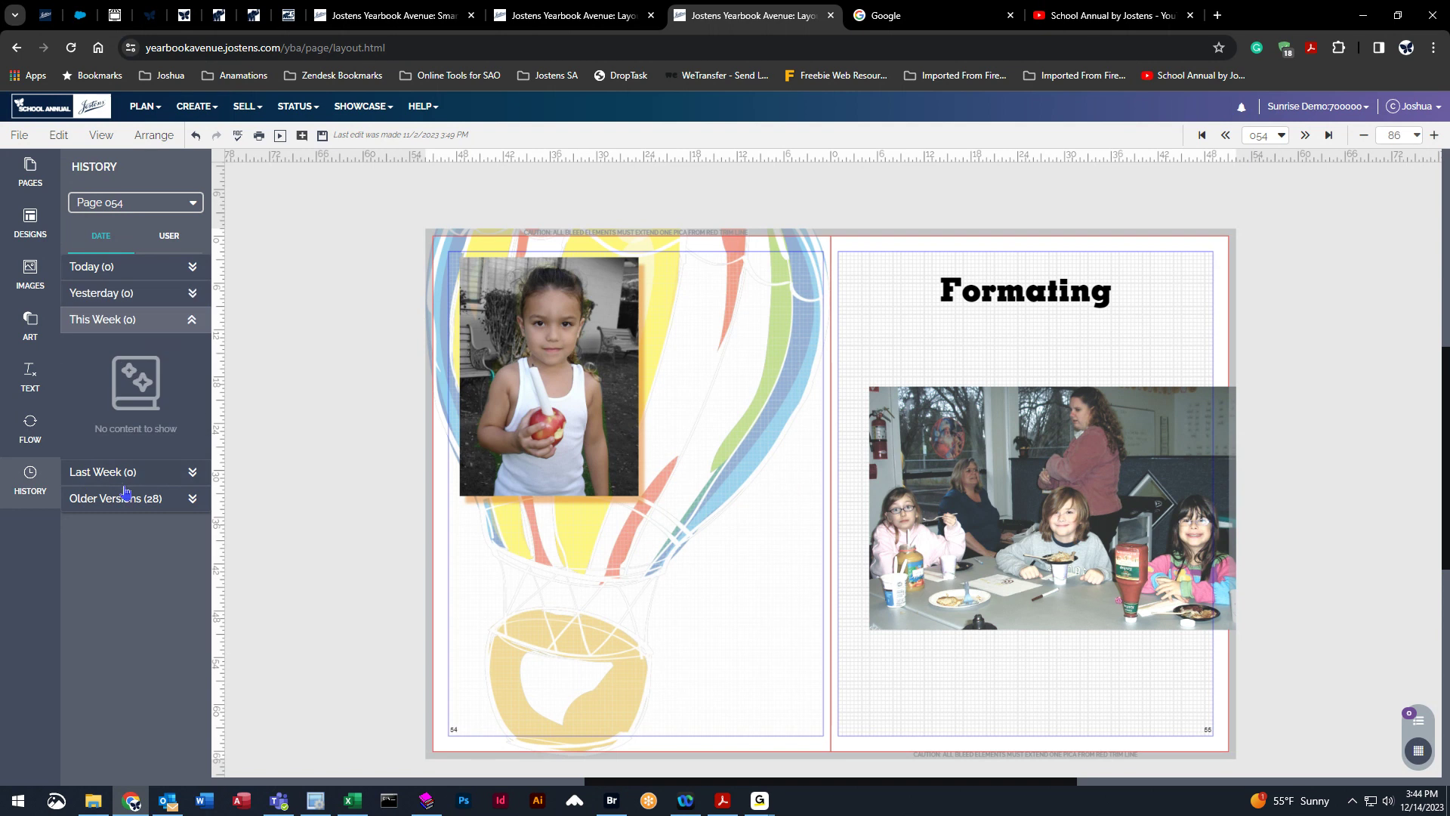
click(112, 473)
click(125, 499)
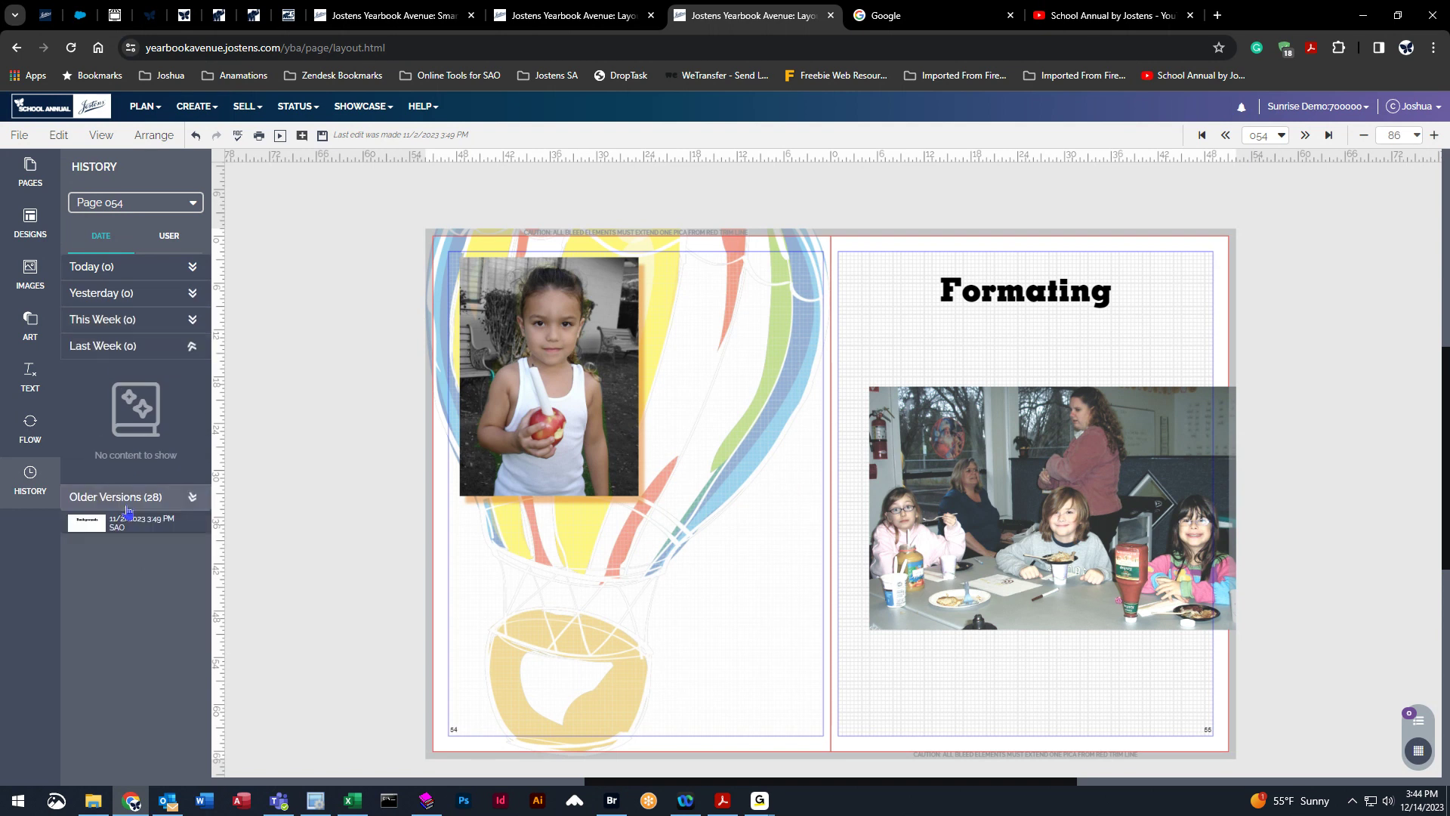
scroll(119, 423, down, 3)
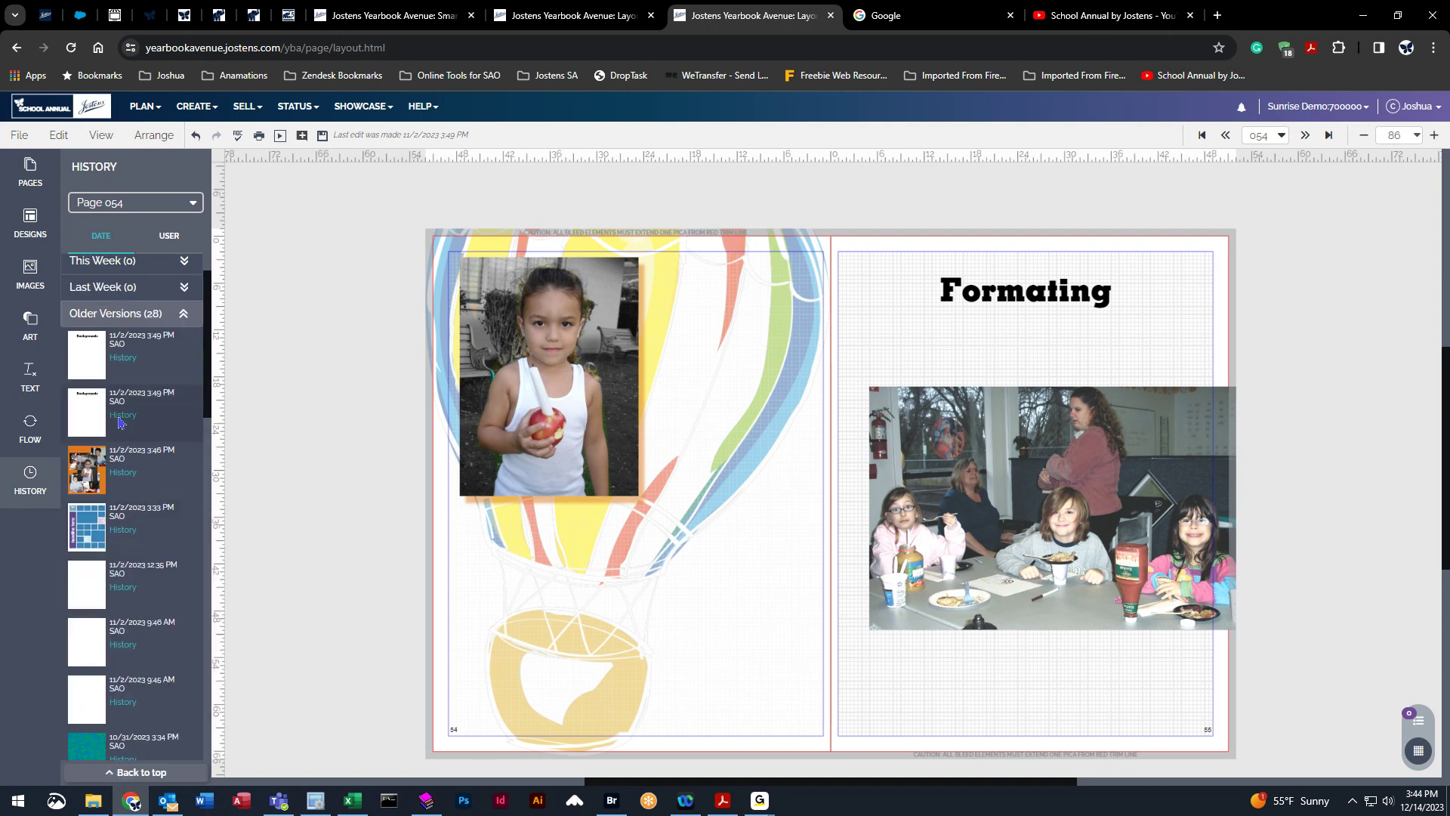
scroll(119, 423, down, 10)
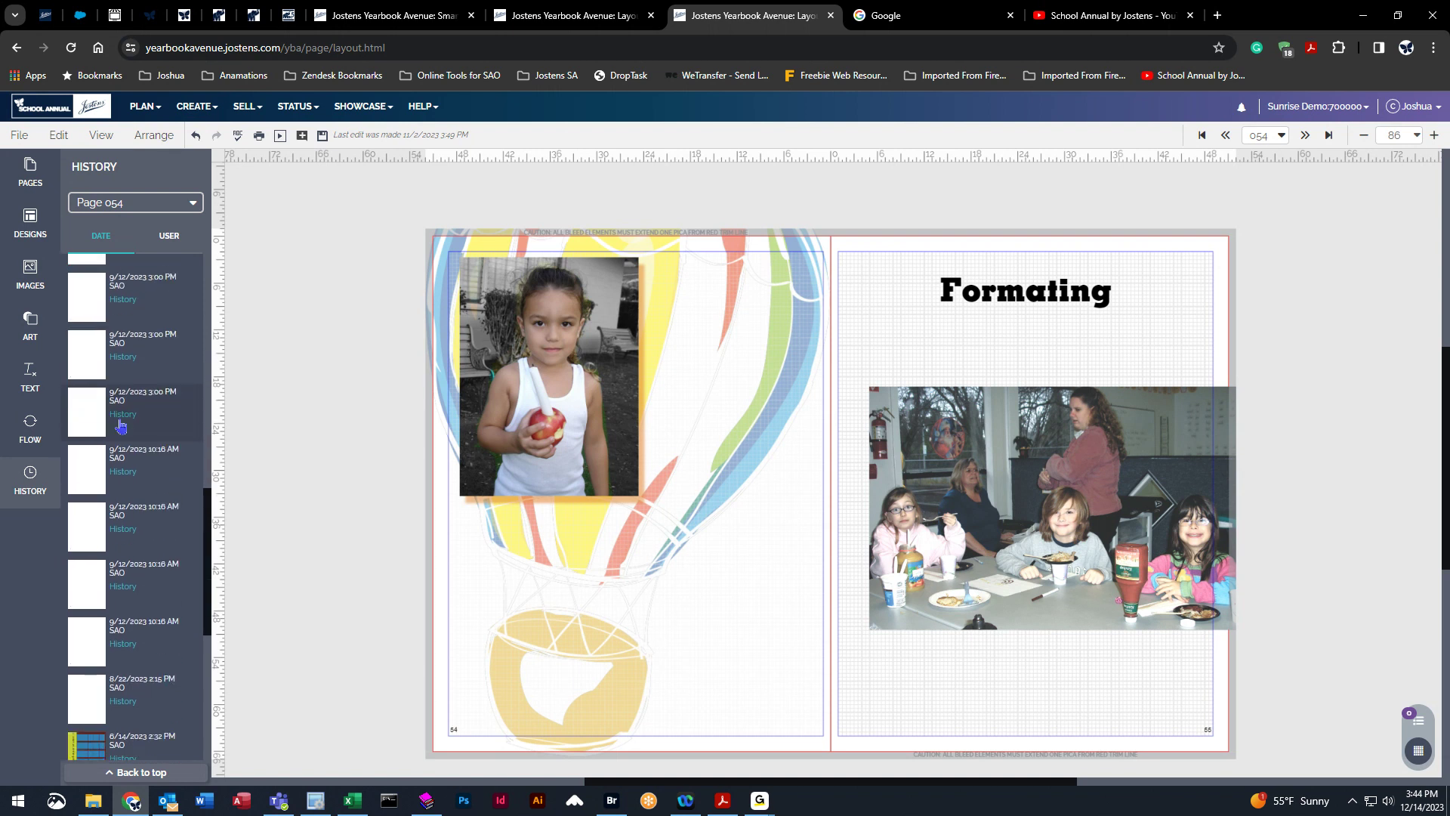
scroll(121, 427, down, 8)
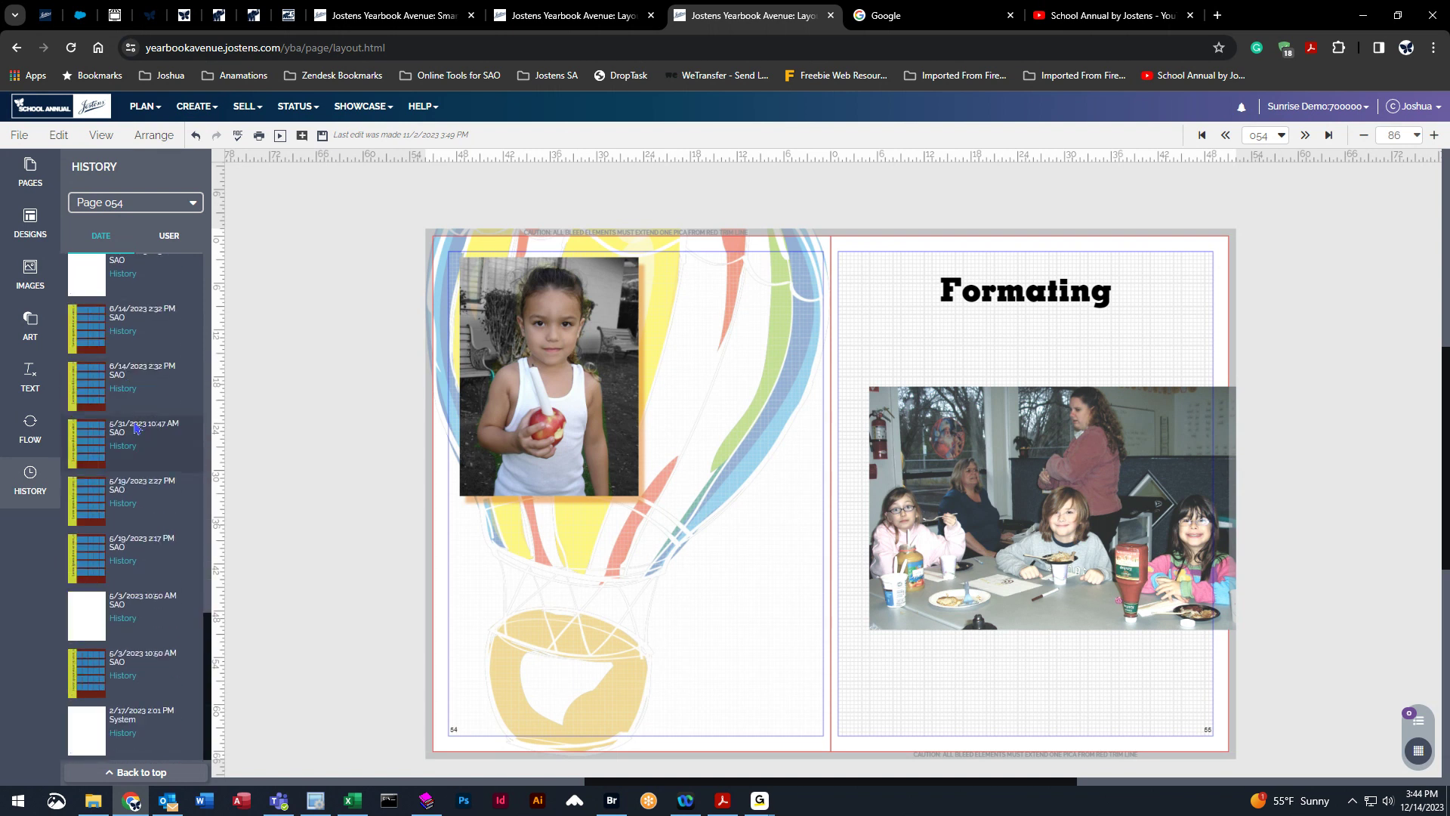
Restore several older versions onto the left page from history, ending with the 11/2/2023 3:49 PM version.
drag(84, 731, 727, 540)
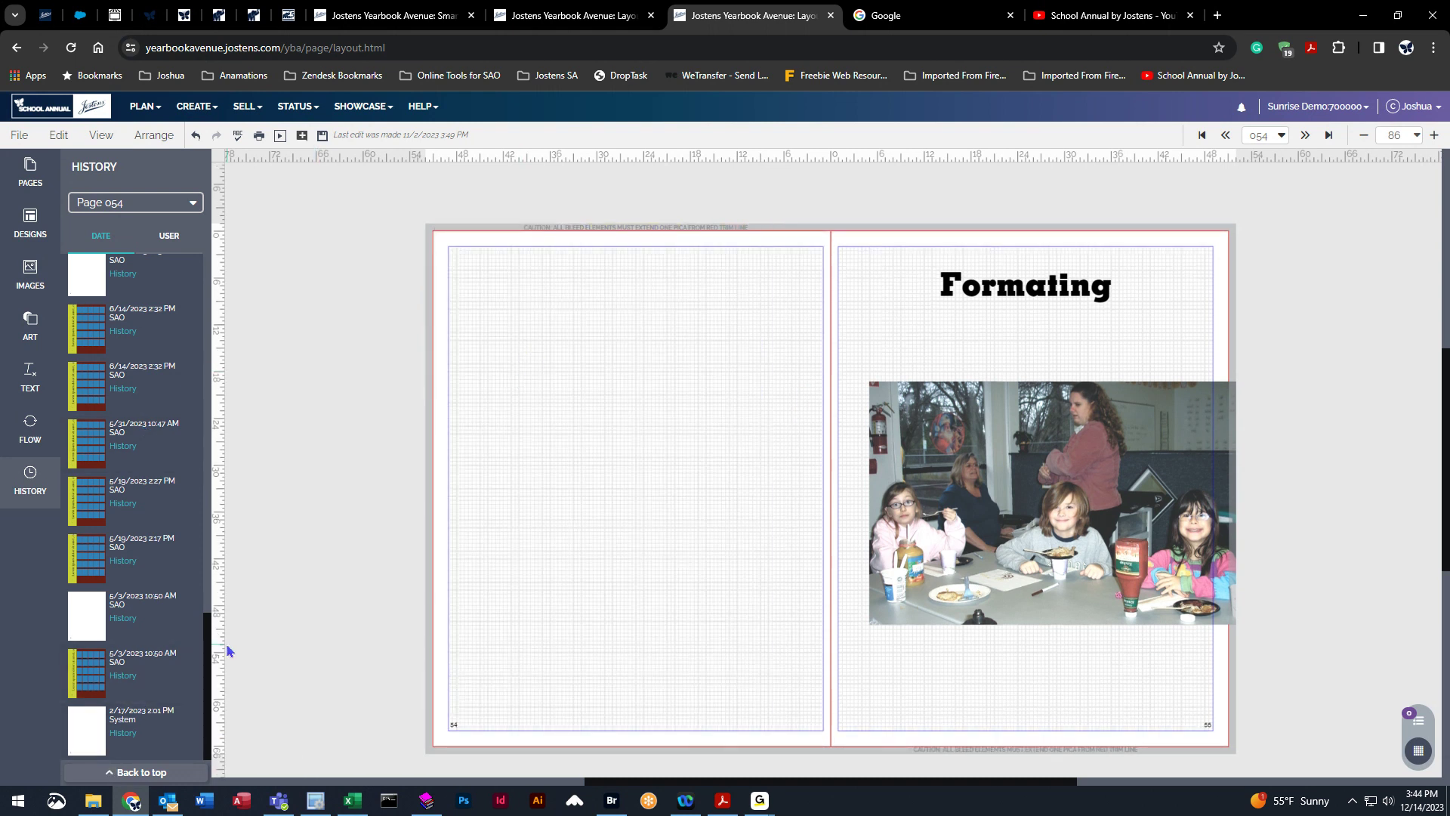
drag(89, 669, 684, 452)
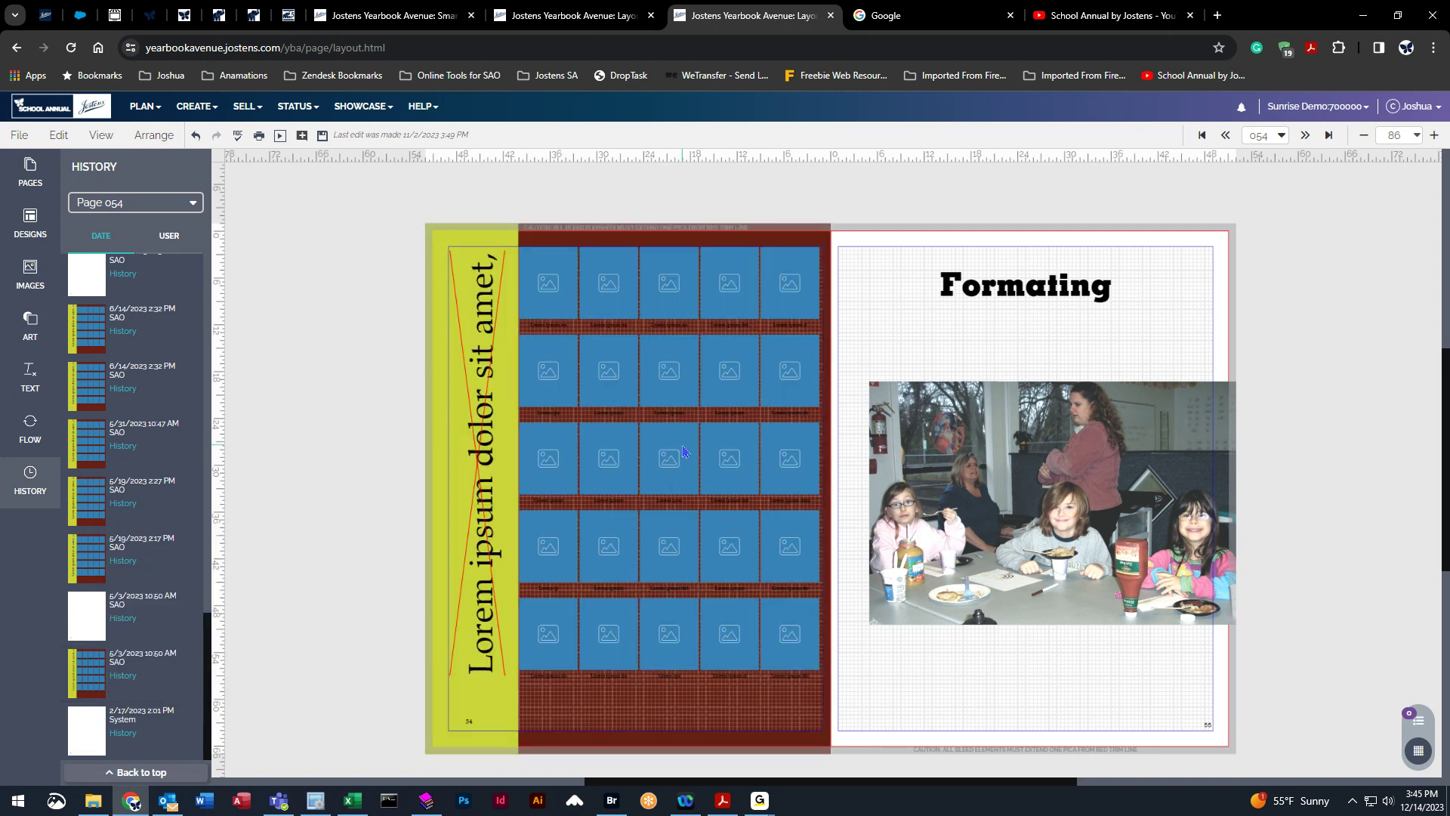
scroll(147, 512, up, 5)
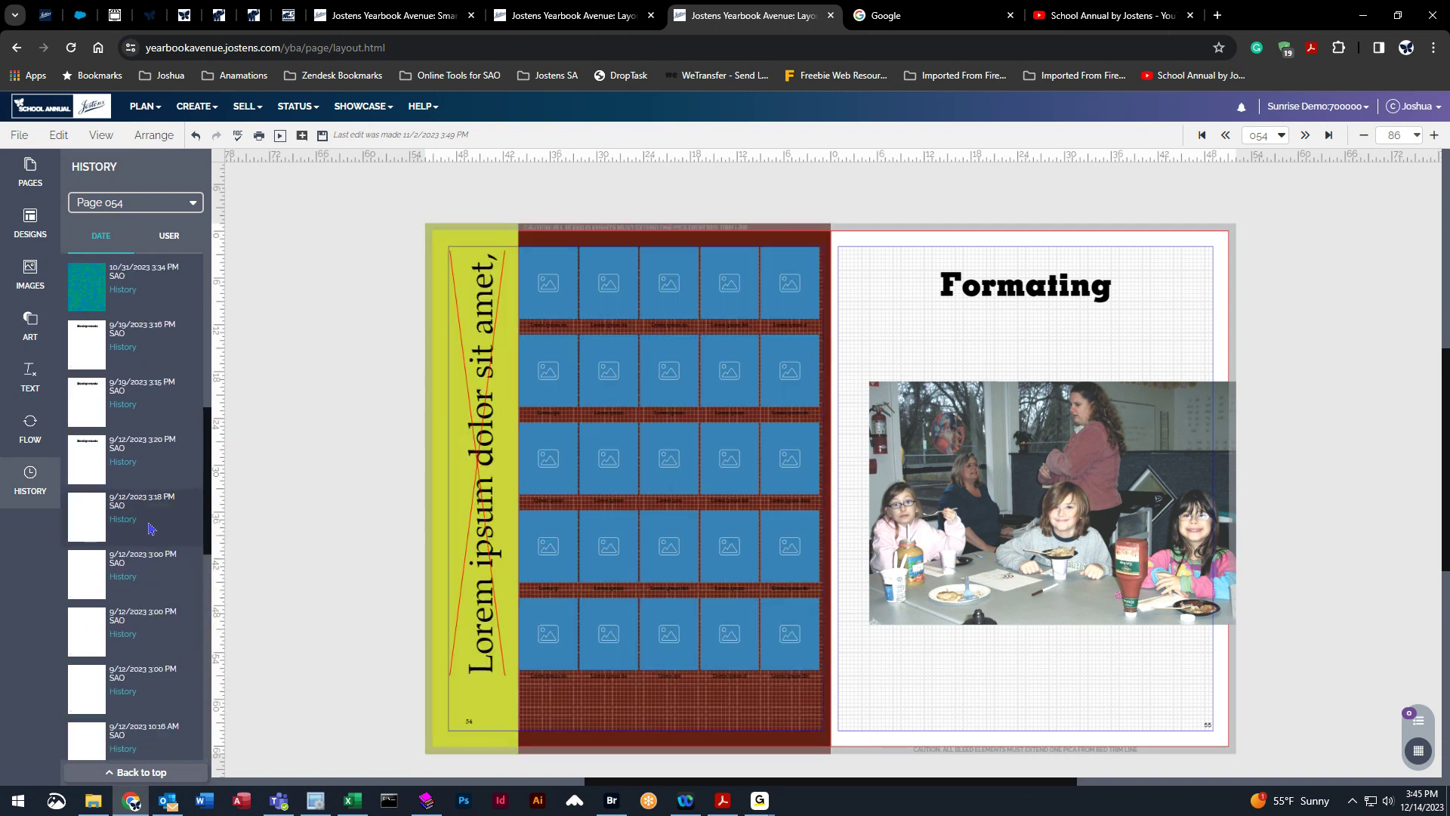
scroll(208, 501, up, 5)
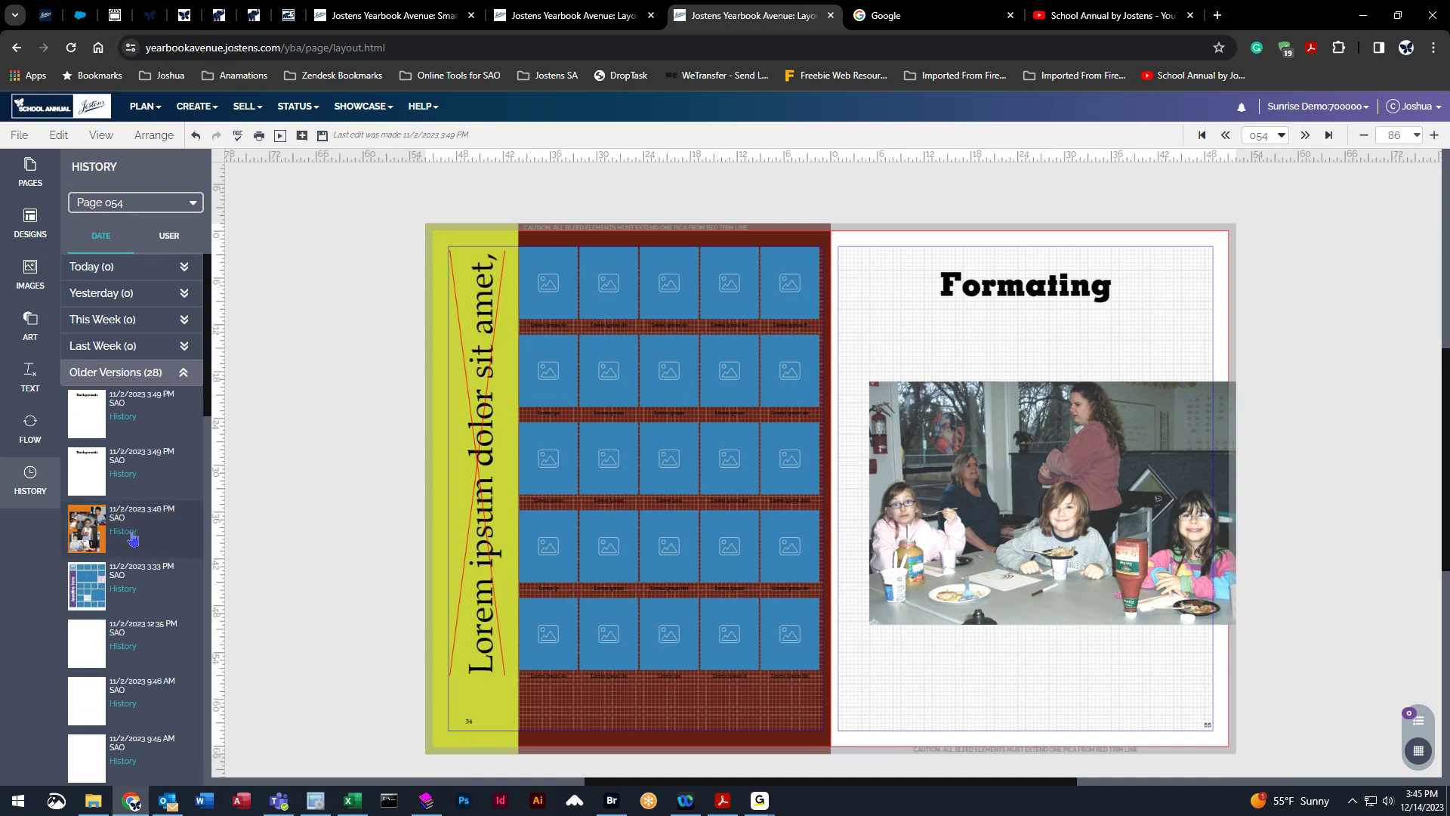
drag(87, 529, 699, 438)
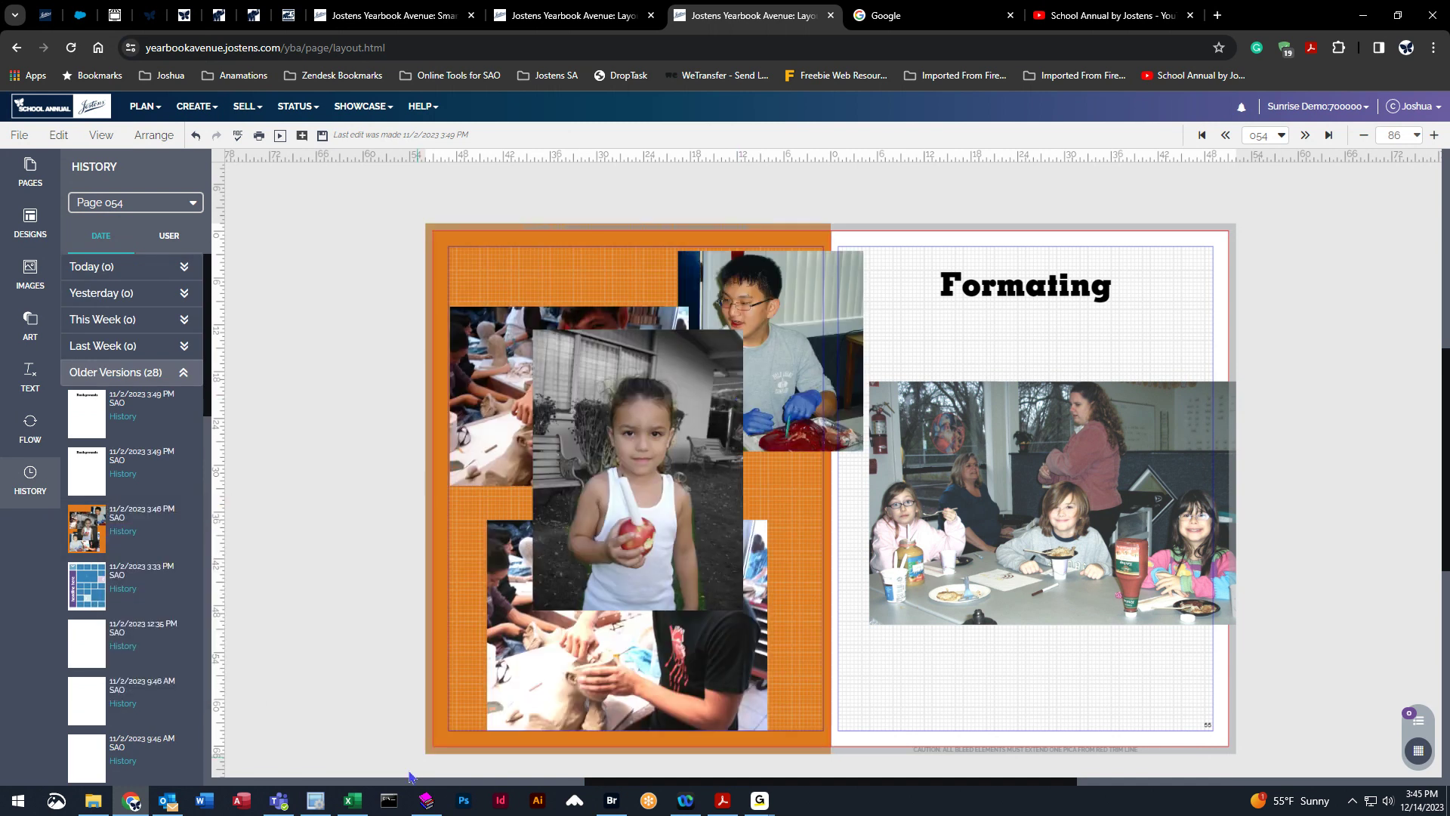
drag(92, 411, 634, 454)
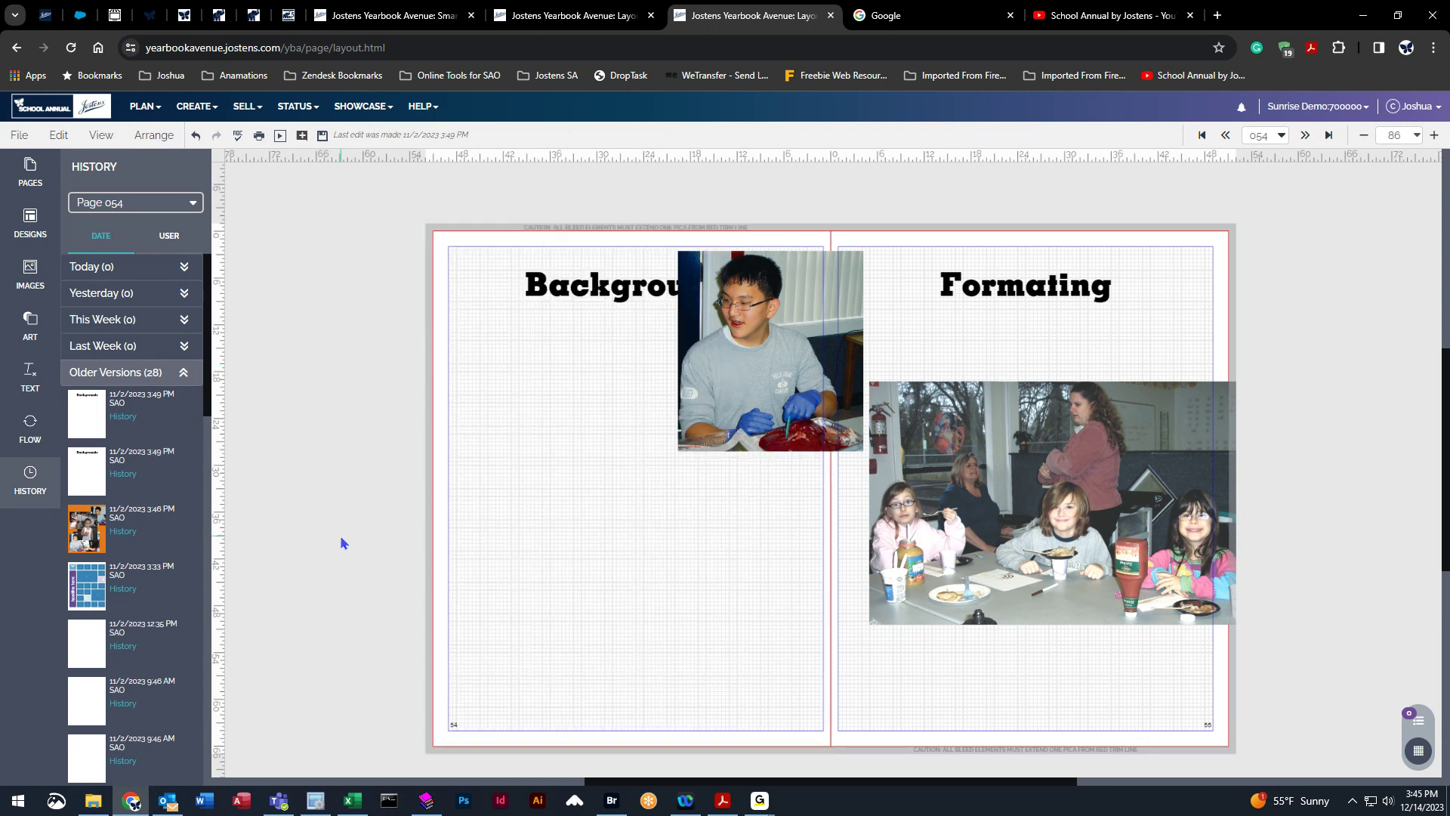
Copy and paste the boy's photo and move both copies toward the middle of the left page.
click(765, 316)
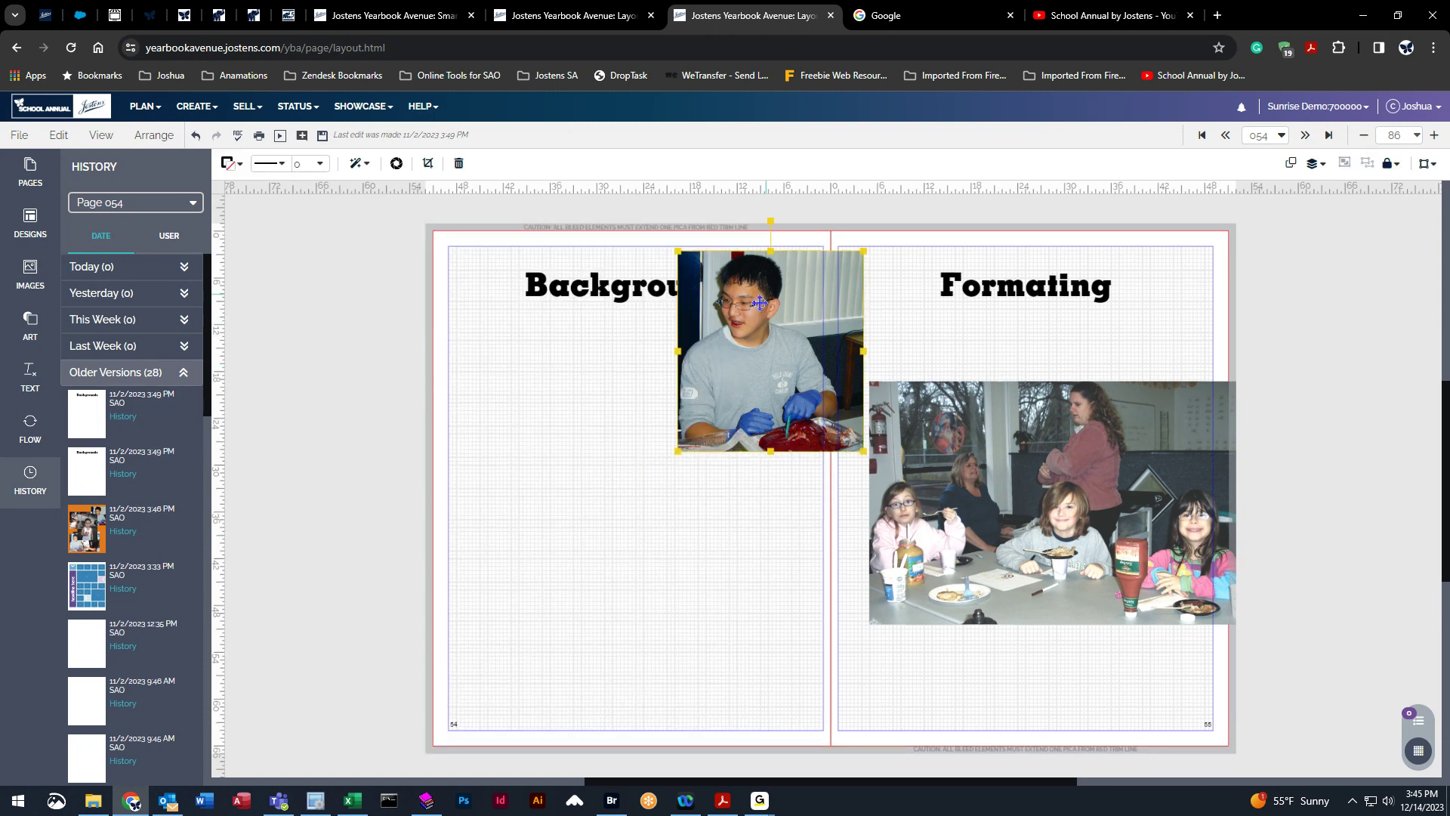
drag(87, 526, 505, 451)
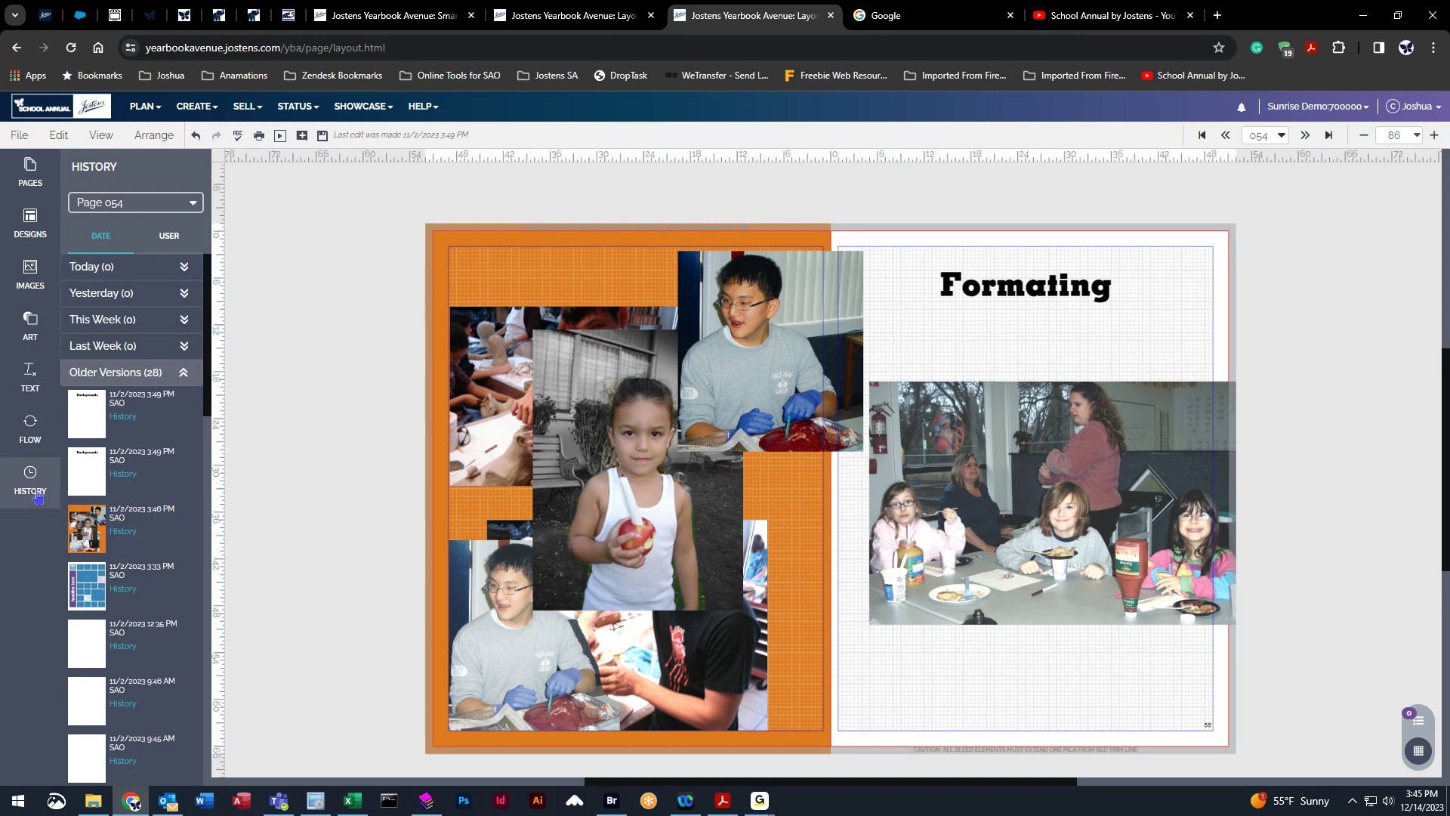
click(731, 336)
key(ctrl+c)
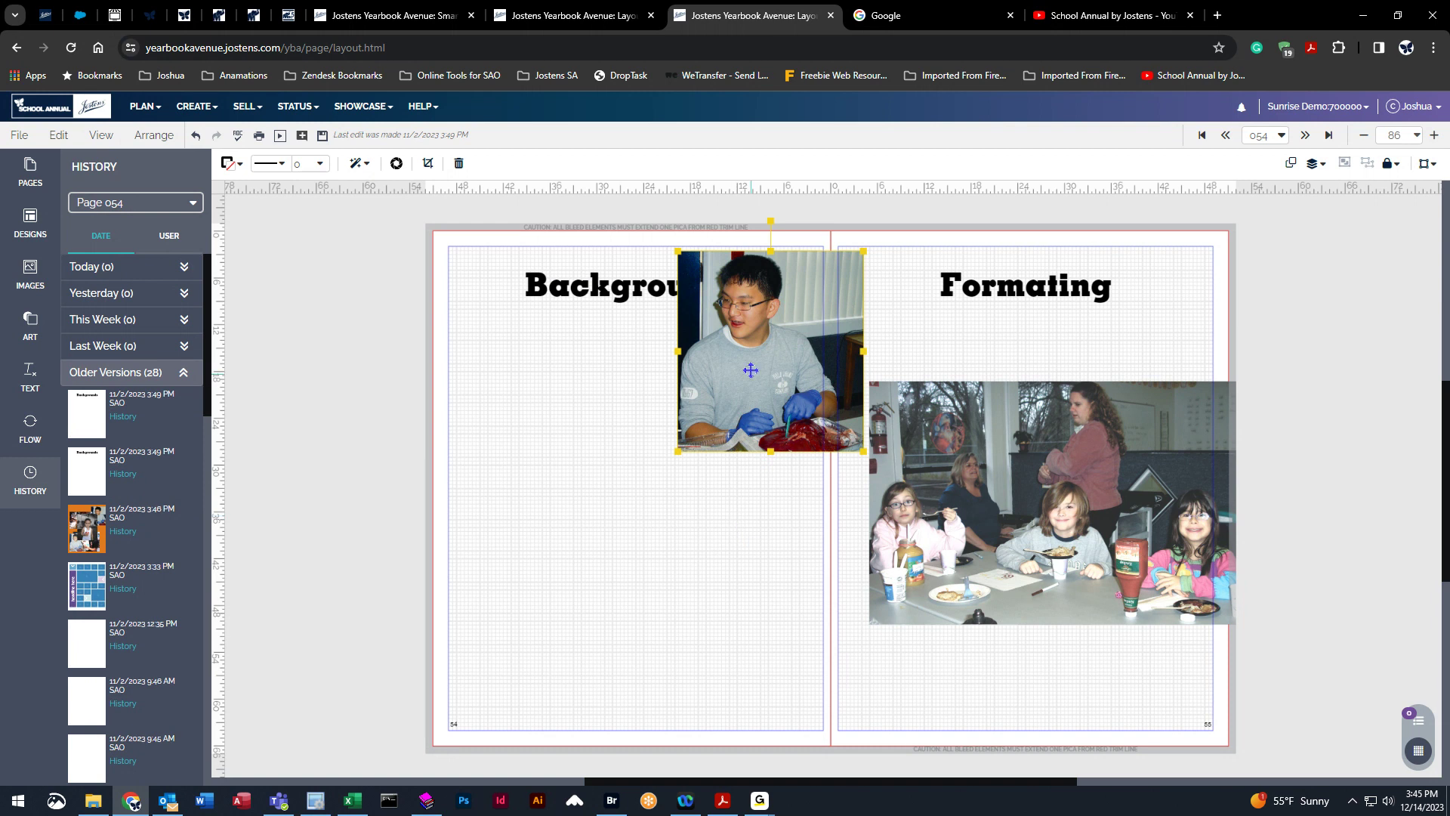
key(ctrl+v)
drag(705, 458, 640, 510)
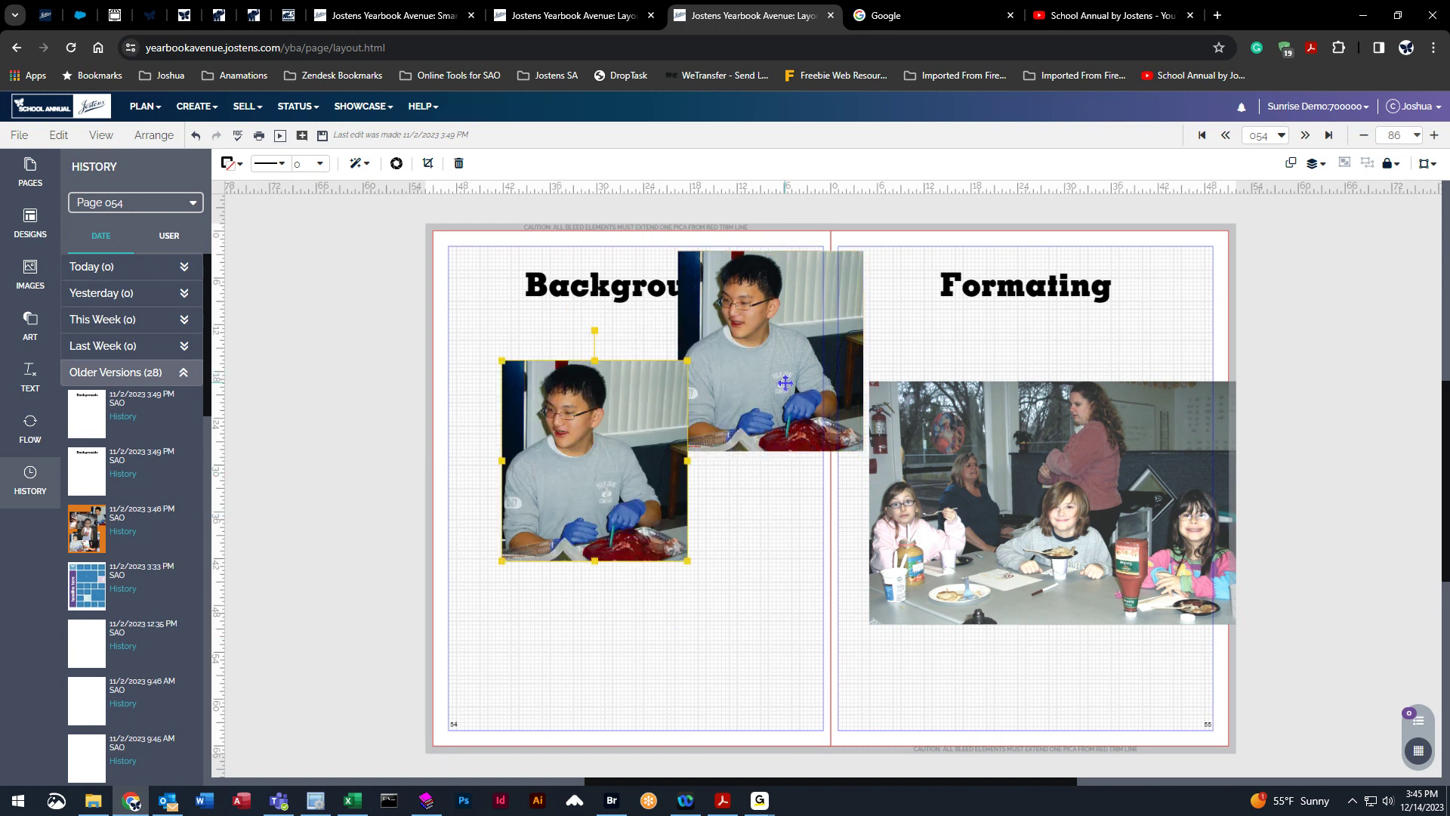
drag(785, 383, 660, 487)
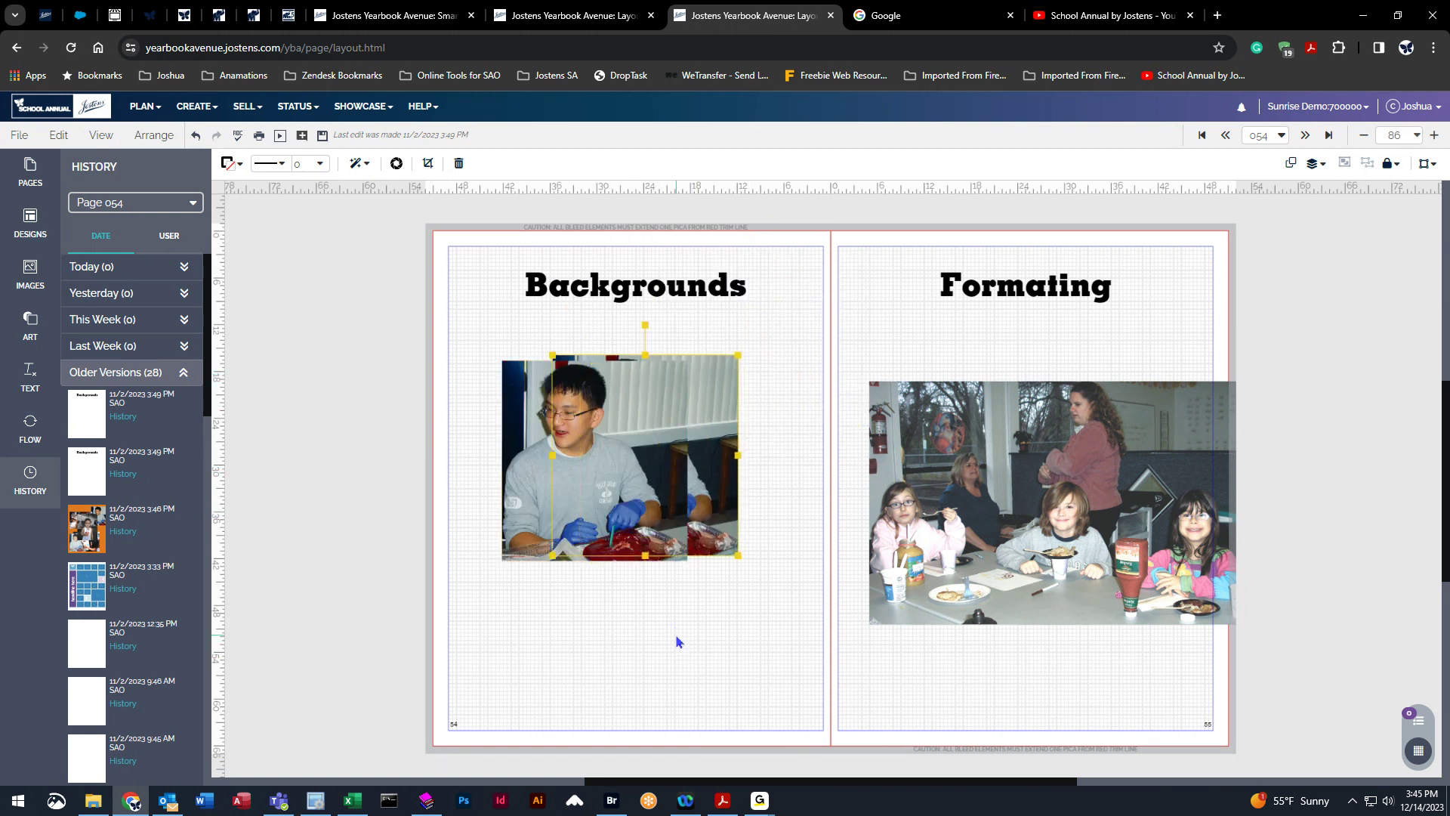
Delete both photos of the boy from the left page.
key(Delete)
click(592, 501)
key(Delete)
key(Delete)
click(644, 464)
key(Delete)
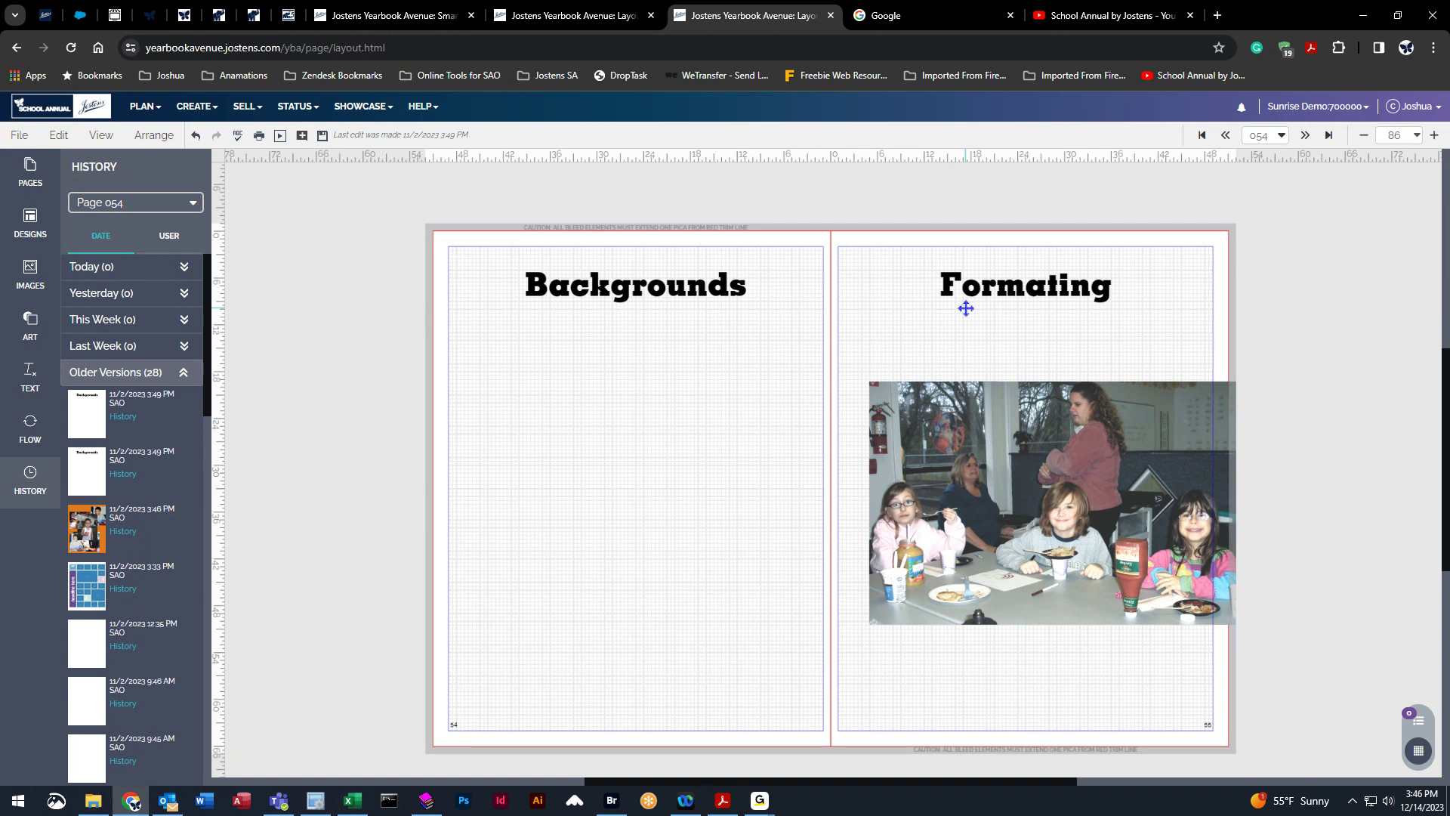
Cancel closing the layout tab and save the spread instead.
middle_click(728, 27)
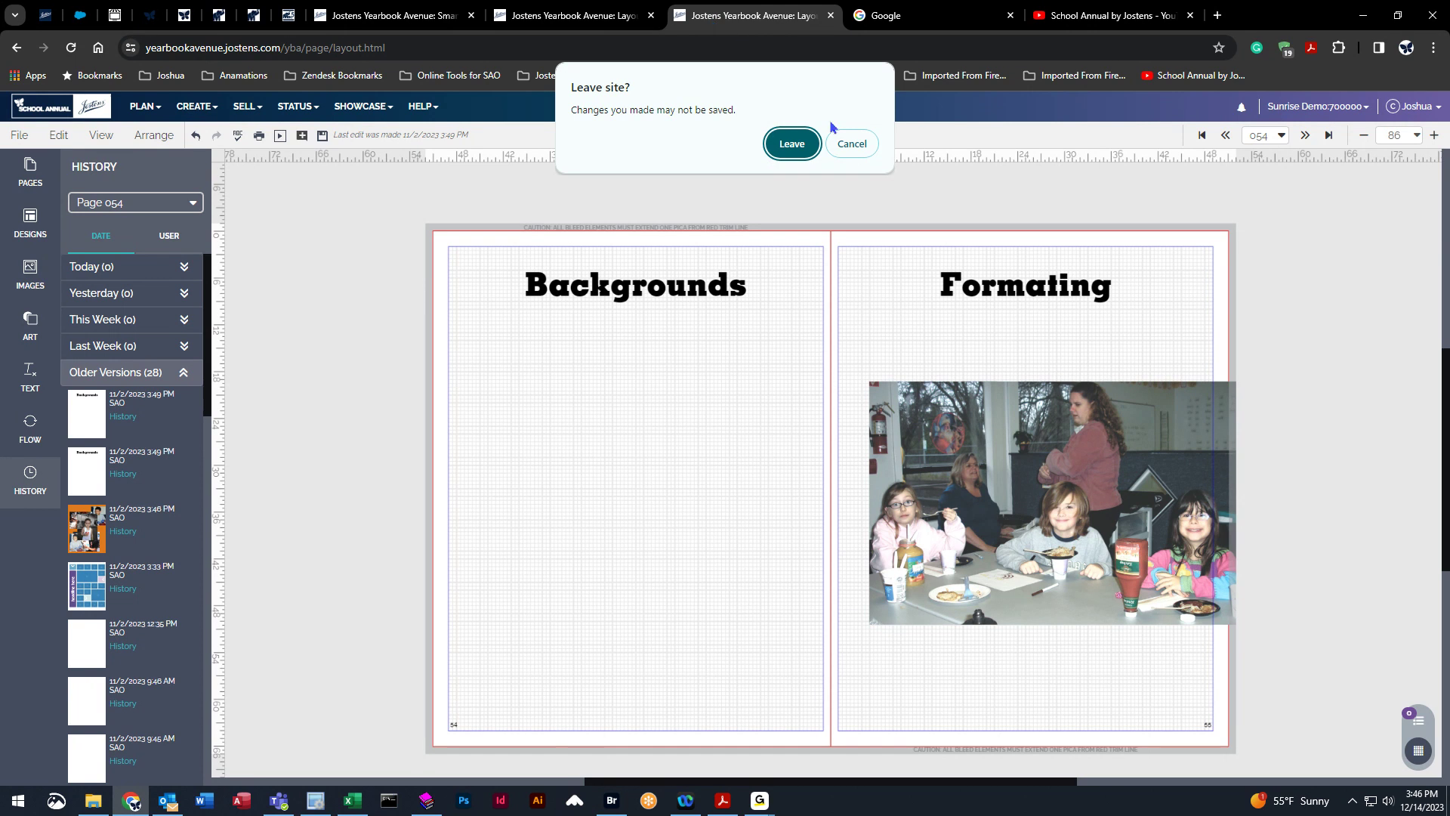
click(854, 145)
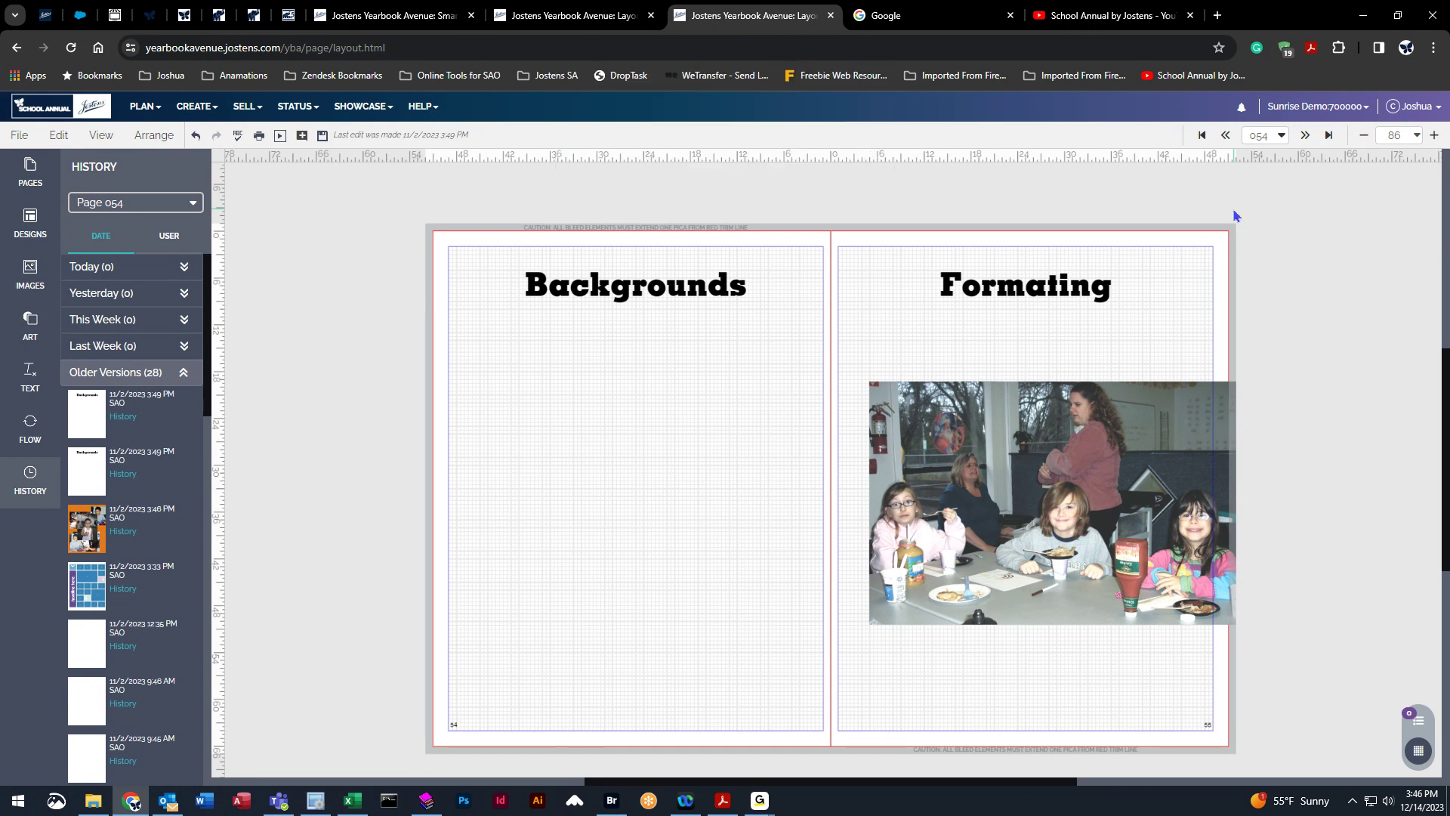
click(325, 143)
Close the two layout tabs and switch to the yearbook ladder tab.
middle_click(722, 27)
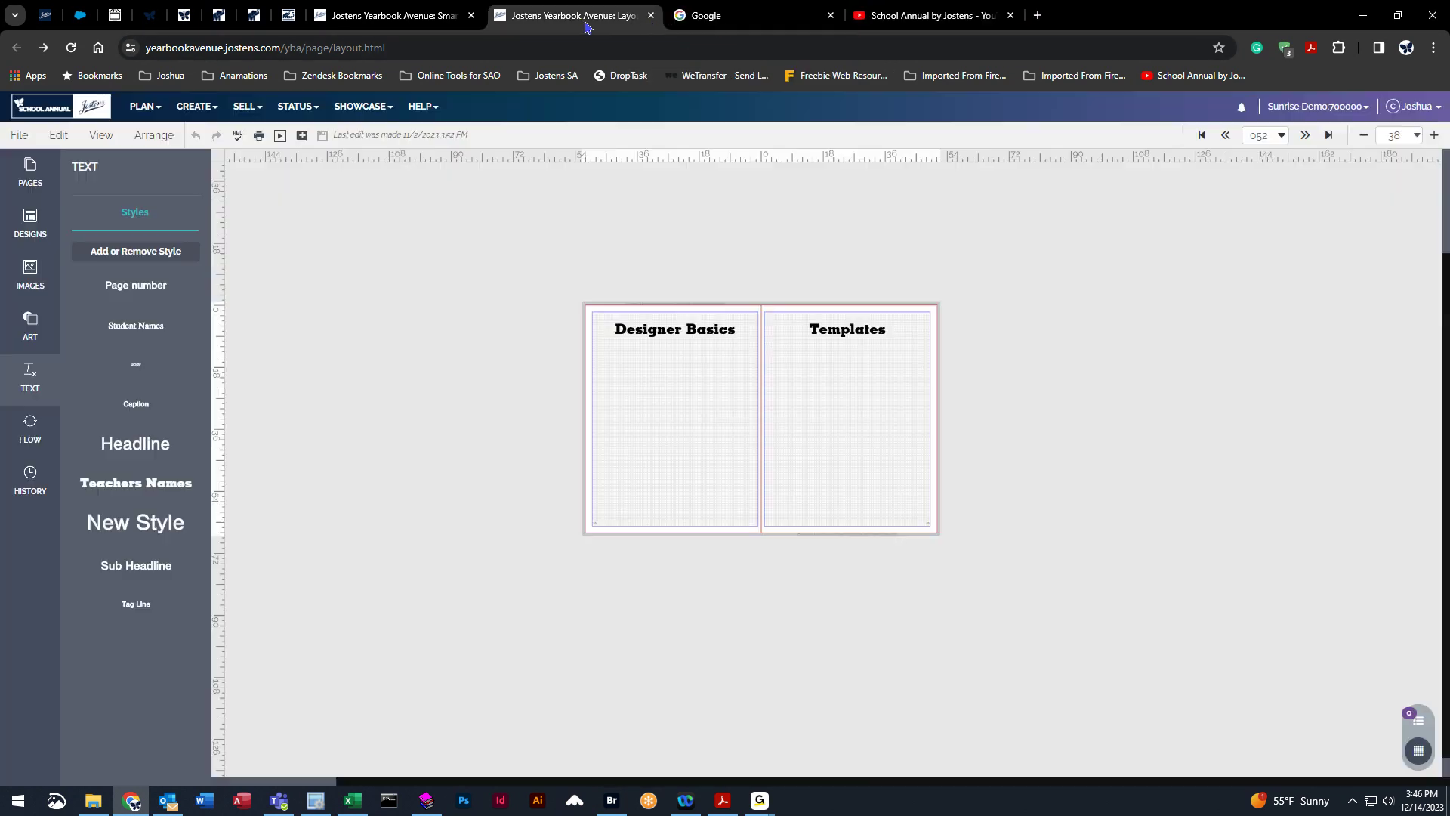
middle_click(586, 22)
click(393, 15)
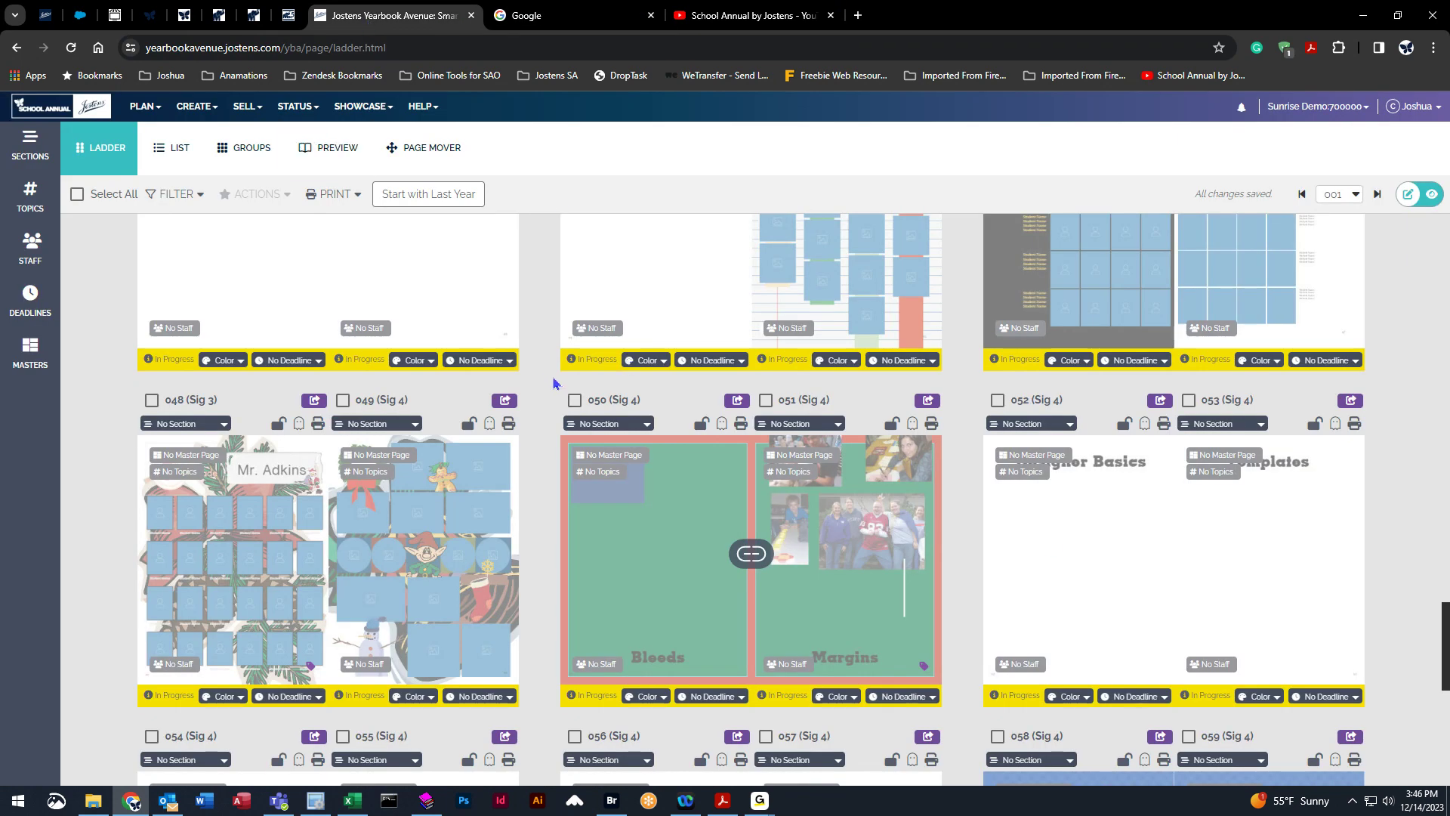
Scroll through the ladder to review the updated page thumbnails.
scroll(1080, 542, down, 1)
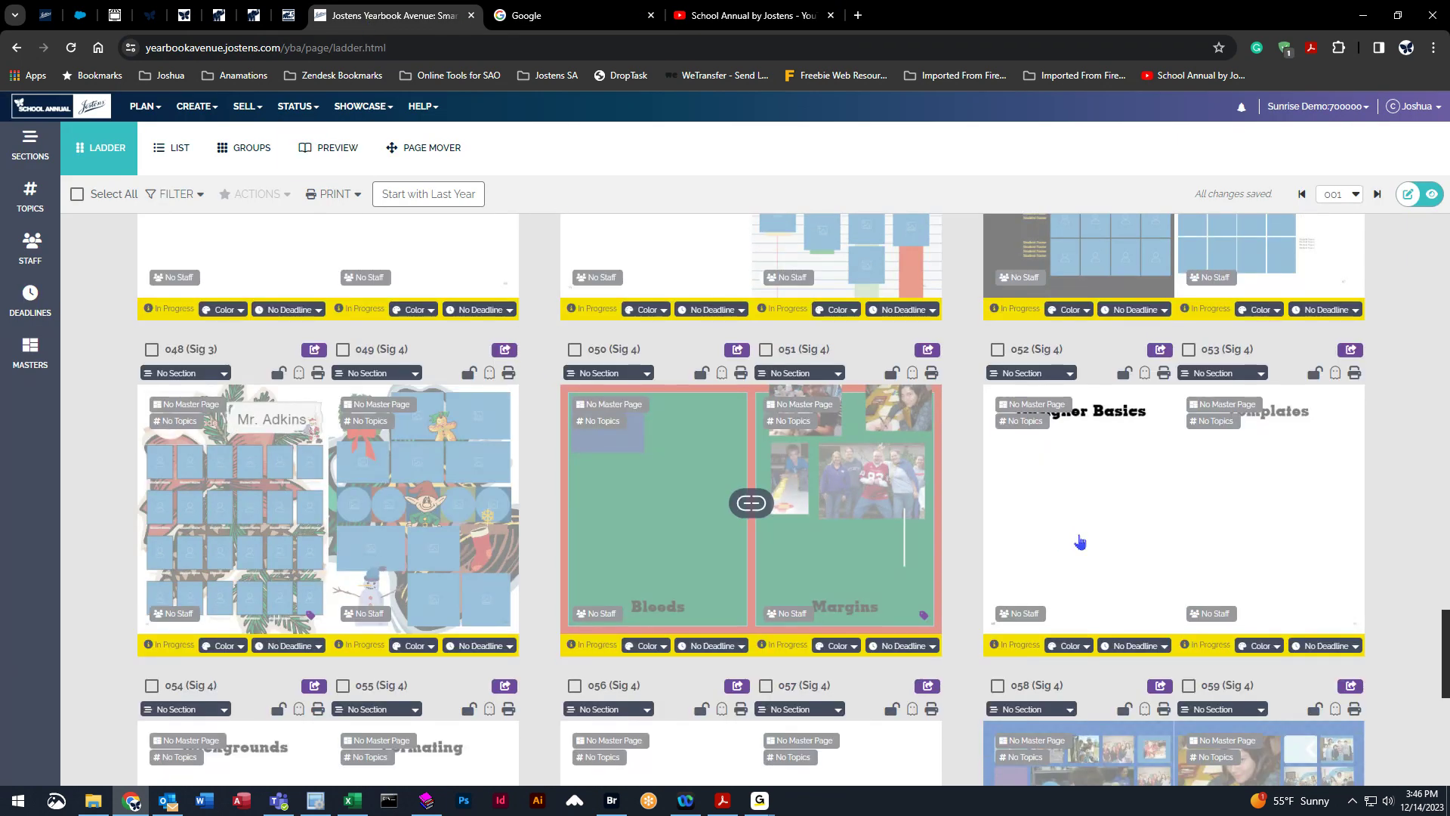
scroll(1068, 508, down, 3)
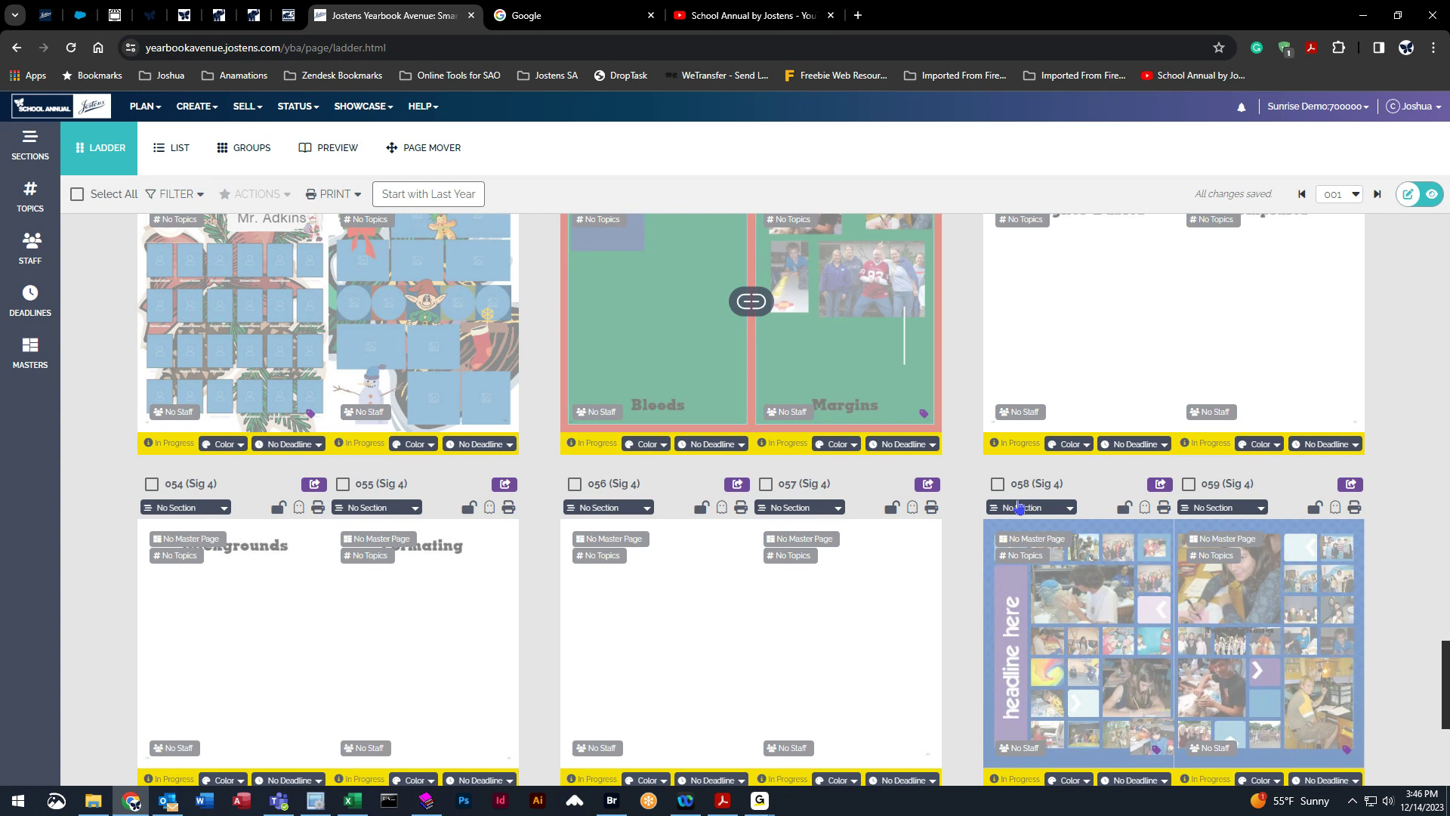
scroll(962, 534, down, 5)
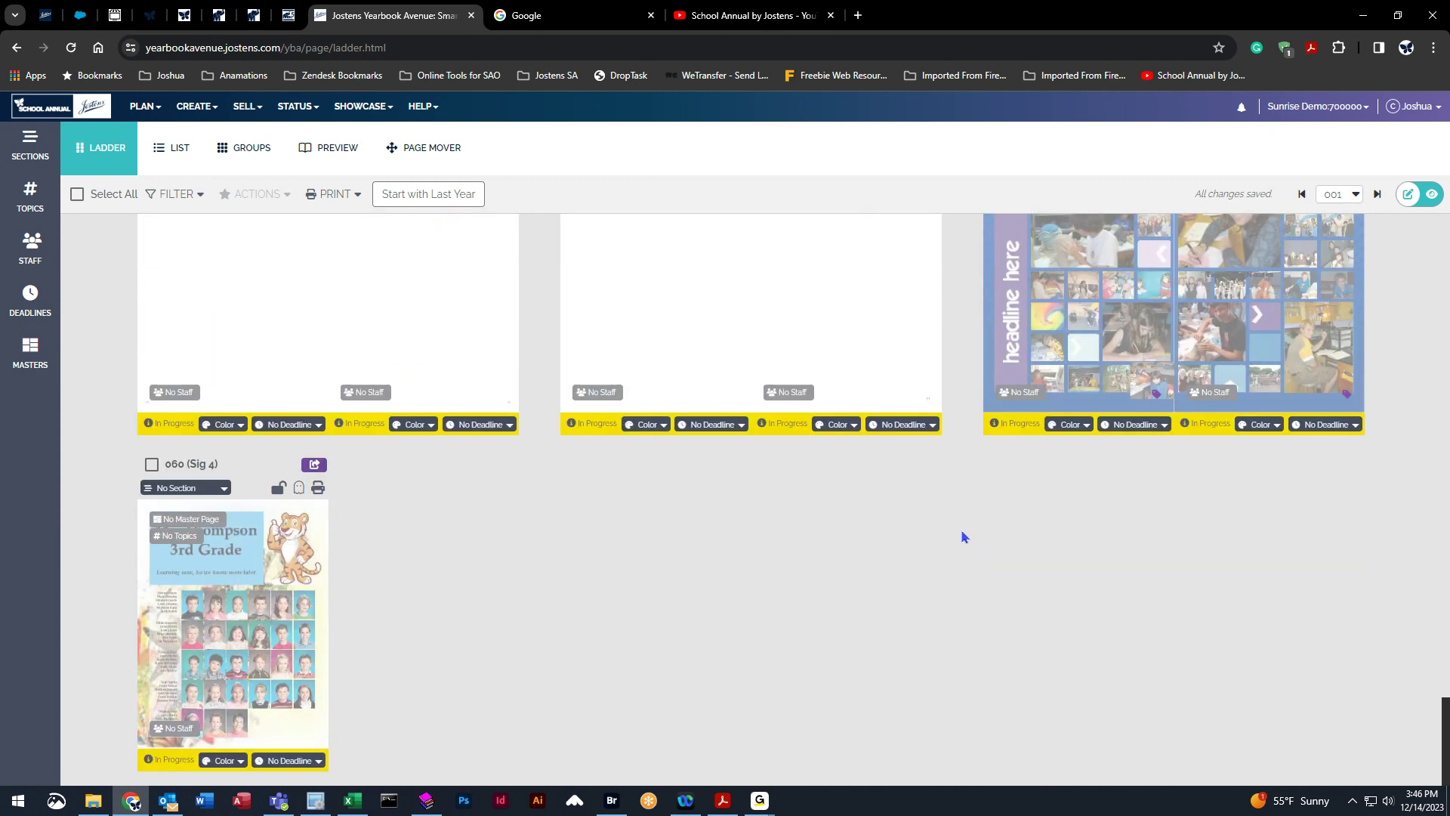